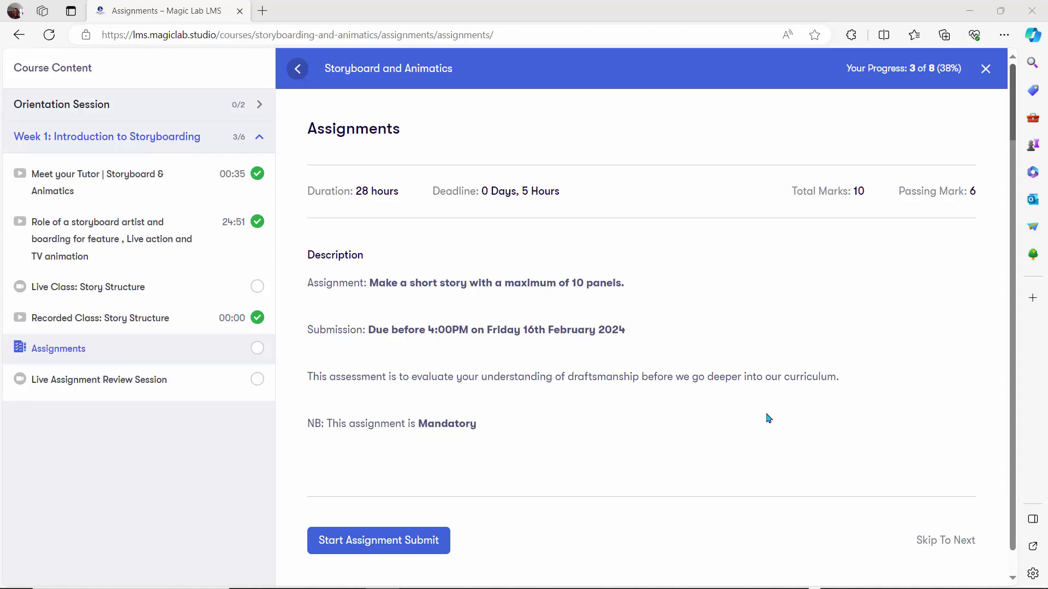
# - Bring the Affinity Designer window to the front and zoom in on the untitled canvas
pyautogui.moveTo(914, 585)
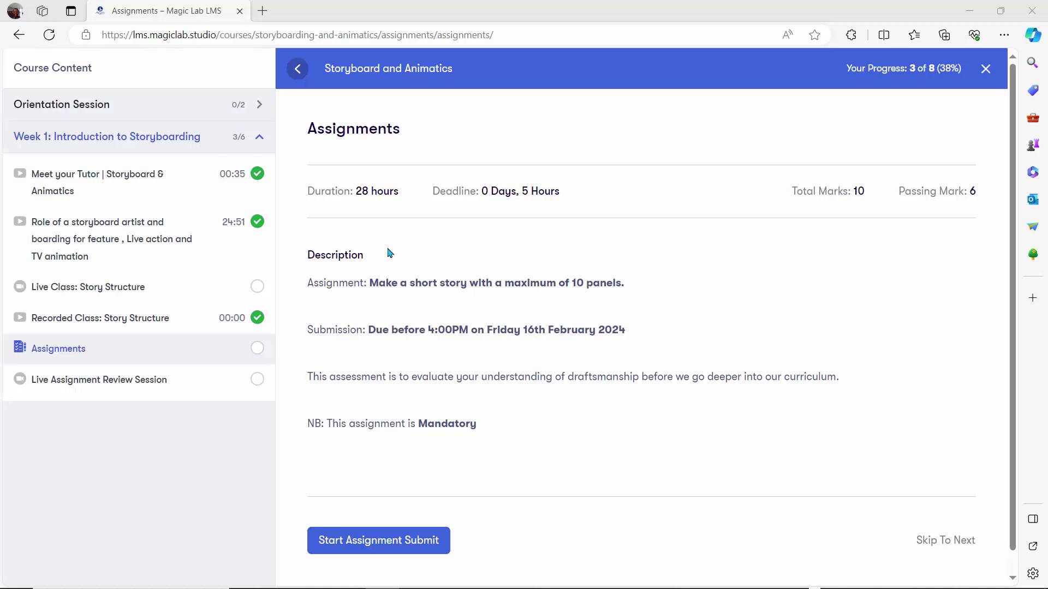
pyautogui.moveTo(487, 585)
pyautogui.moveTo(806, 583)
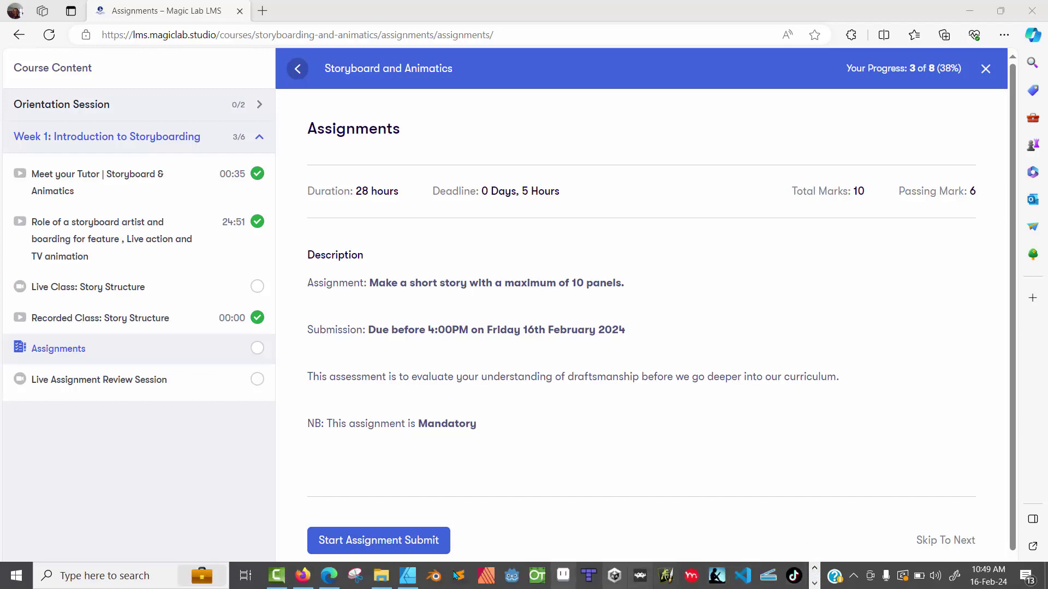
pyautogui.click(407, 578)
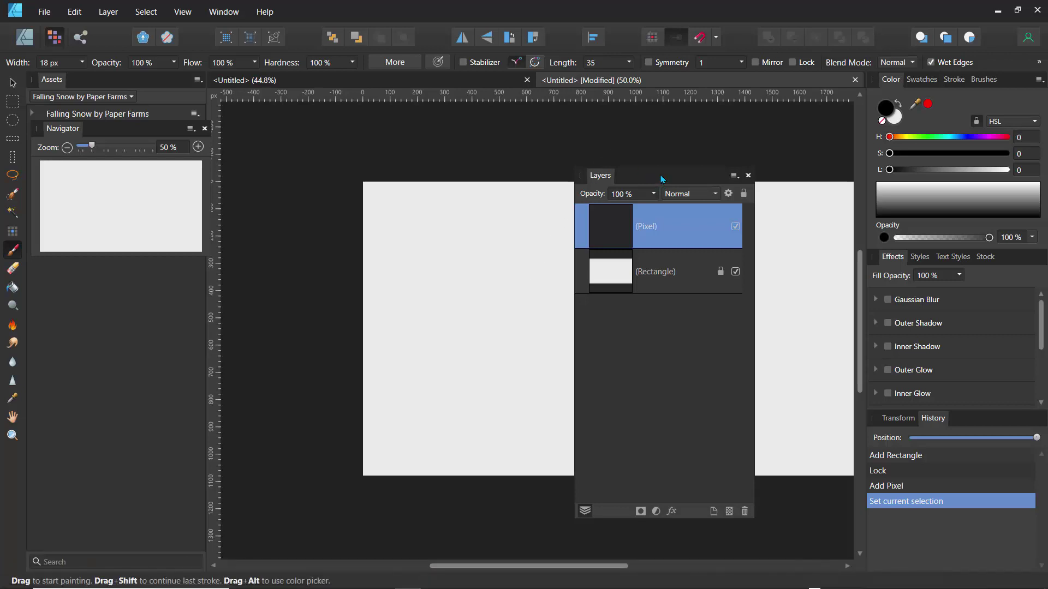
pyautogui.moveTo(92, 146); pyautogui.dragTo(97, 147)
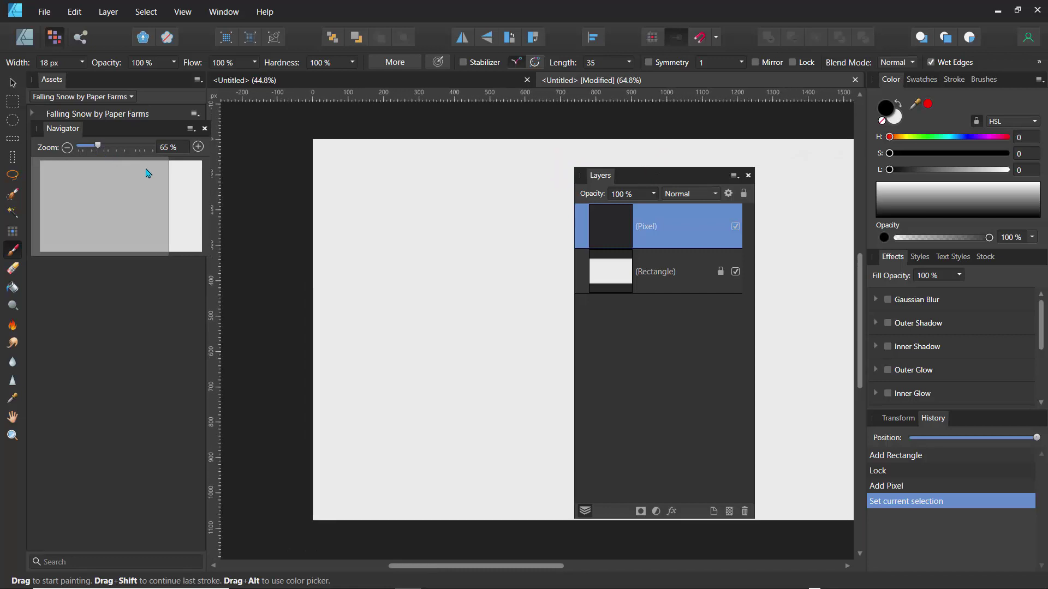
# - Dock the floating Layers panel on the right and pan the page back into view
pyautogui.moveTo(644, 184); pyautogui.dragTo(923, 291)
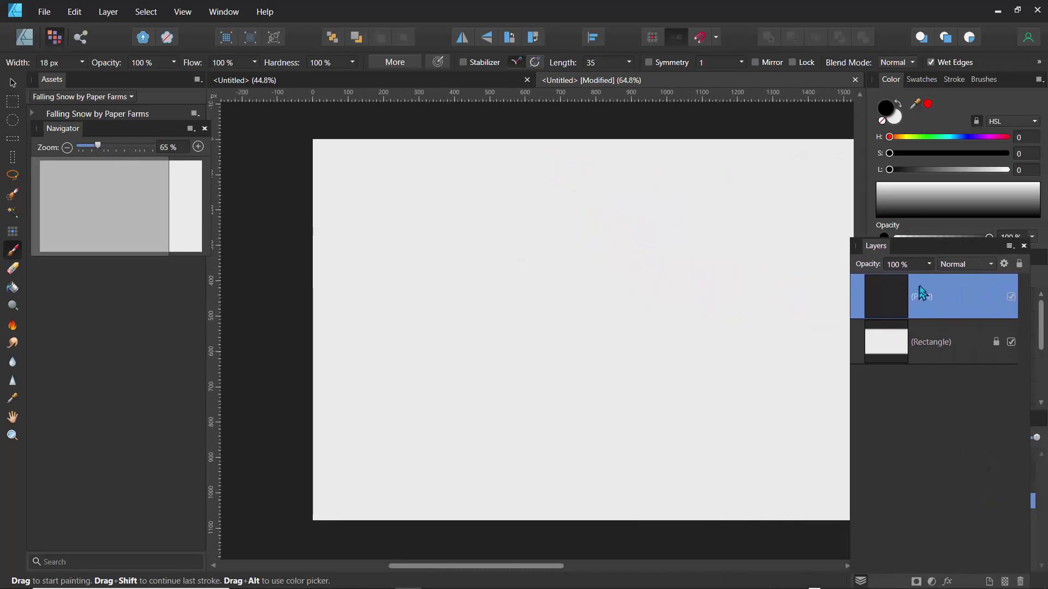
pyautogui.moveTo(115, 220); pyautogui.dragTo(95, 146)
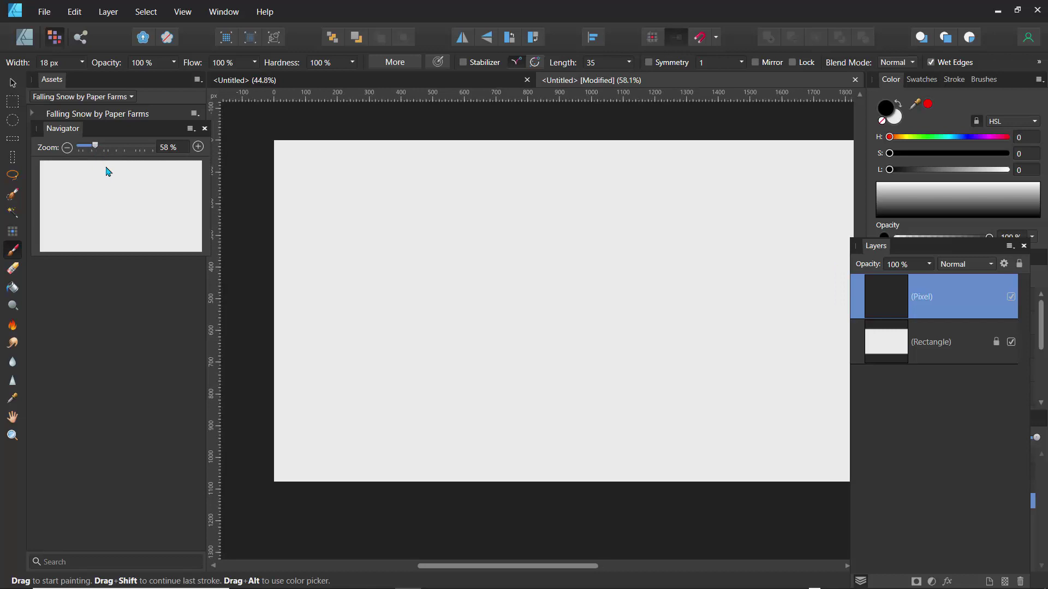
pyautogui.moveTo(125, 207); pyautogui.dragTo(115, 202)
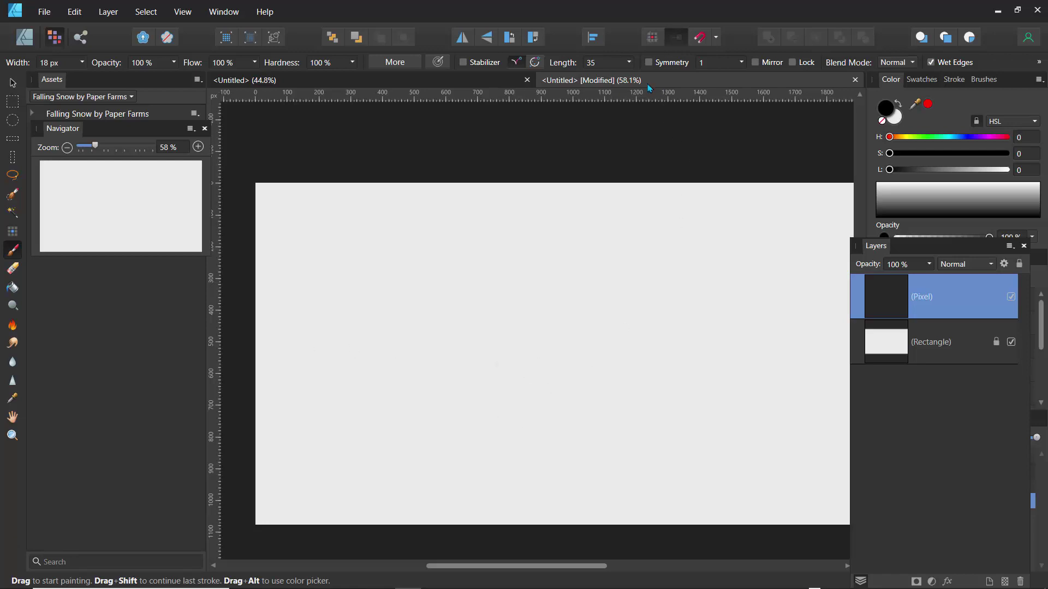
# - Close both Untitled documents without saving, then move the Navigator panel aside
pyautogui.click(855, 80)
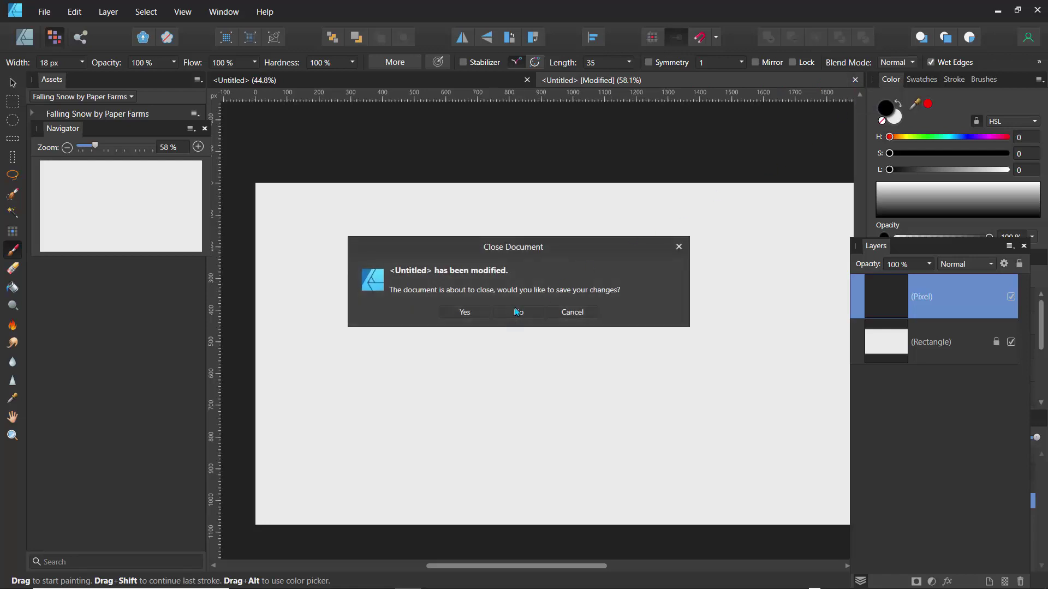
pyautogui.click(519, 312)
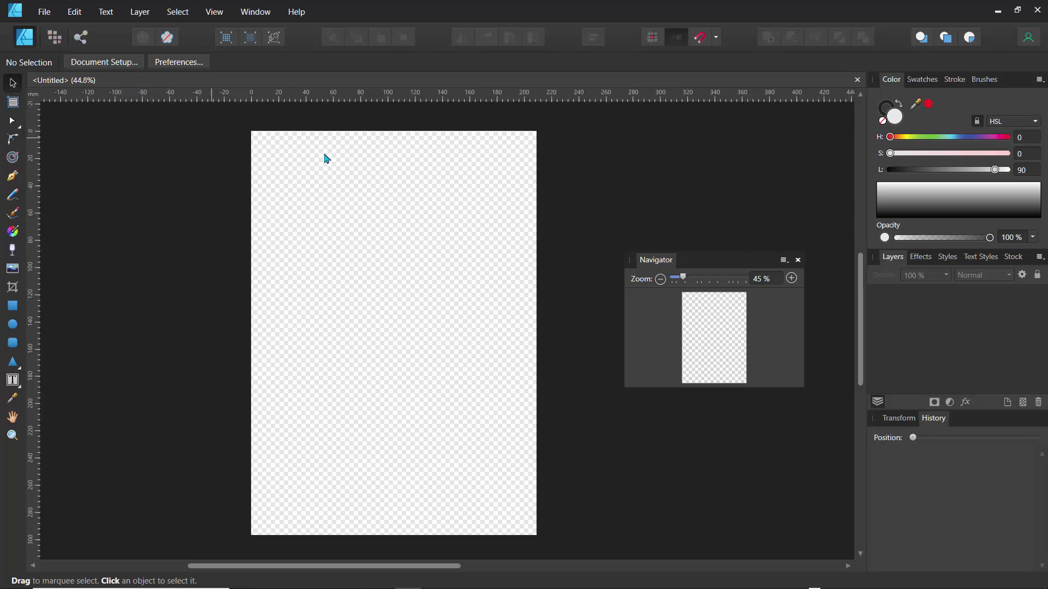
pyautogui.click(857, 80)
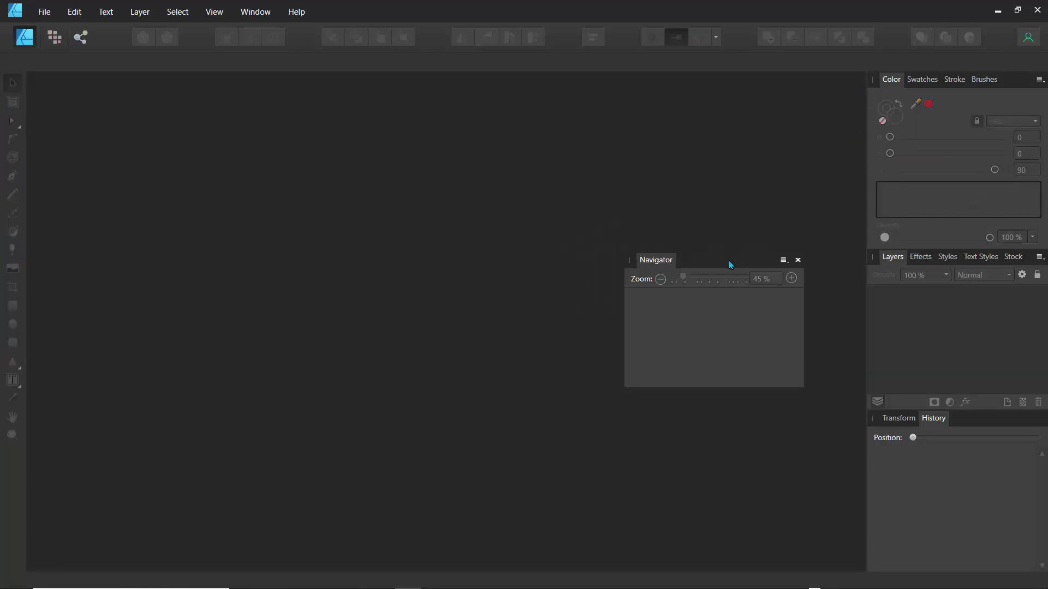
pyautogui.moveTo(734, 270); pyautogui.dragTo(702, 172)
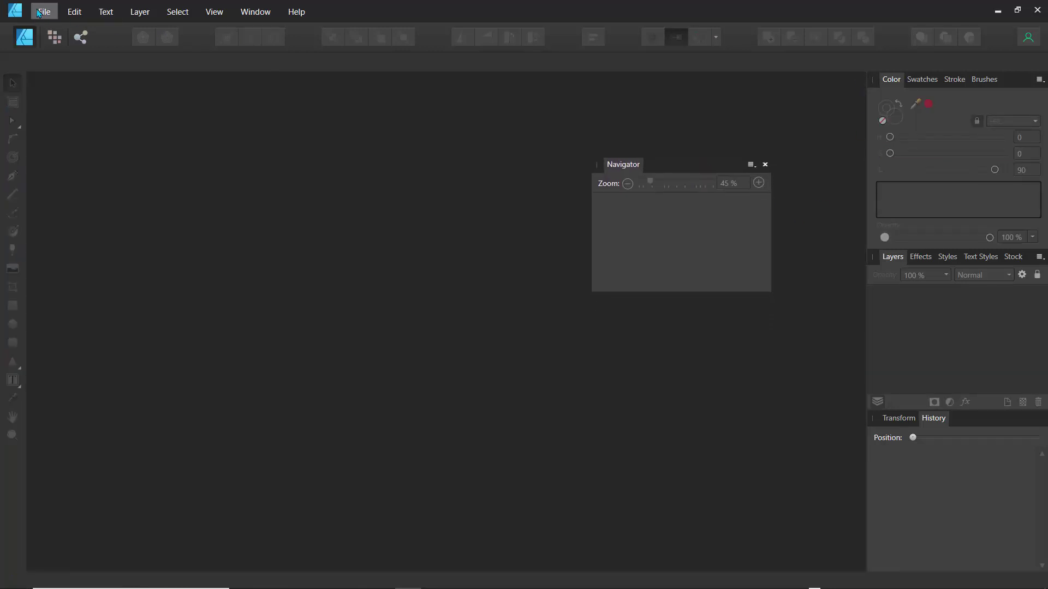
# - Create a new document from the 1080p preset under My Presets (1920 × 1080 px, 300 DPI)
pyautogui.click(46, 11)
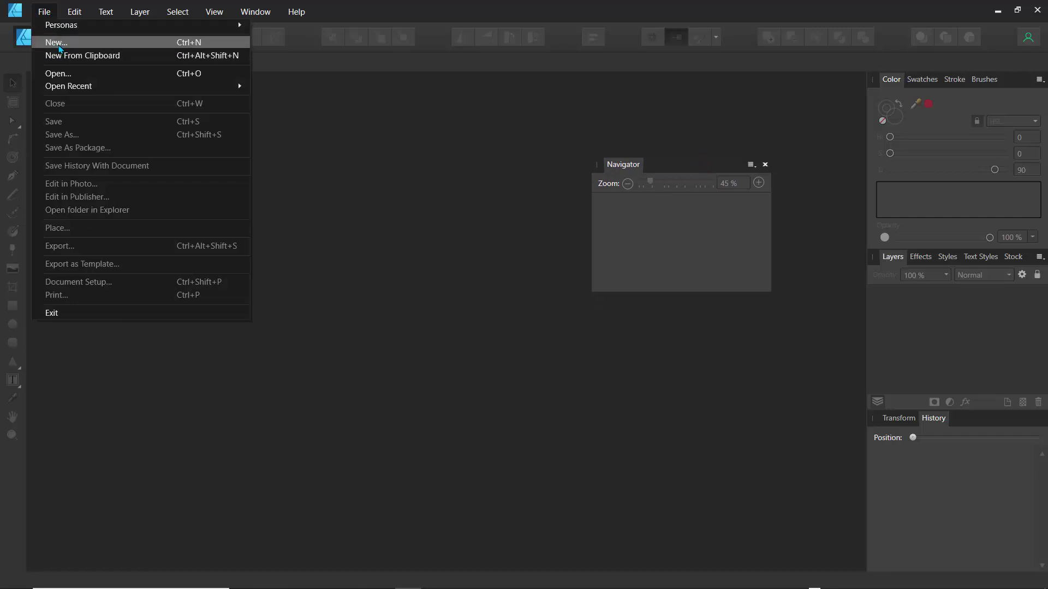
pyautogui.click(65, 47)
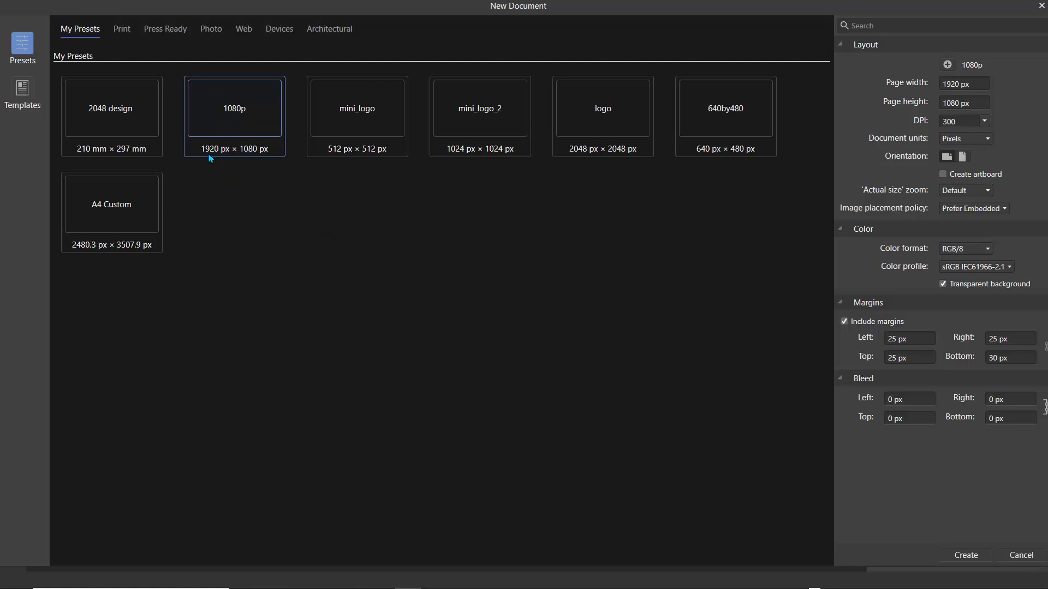
pyautogui.click(965, 556)
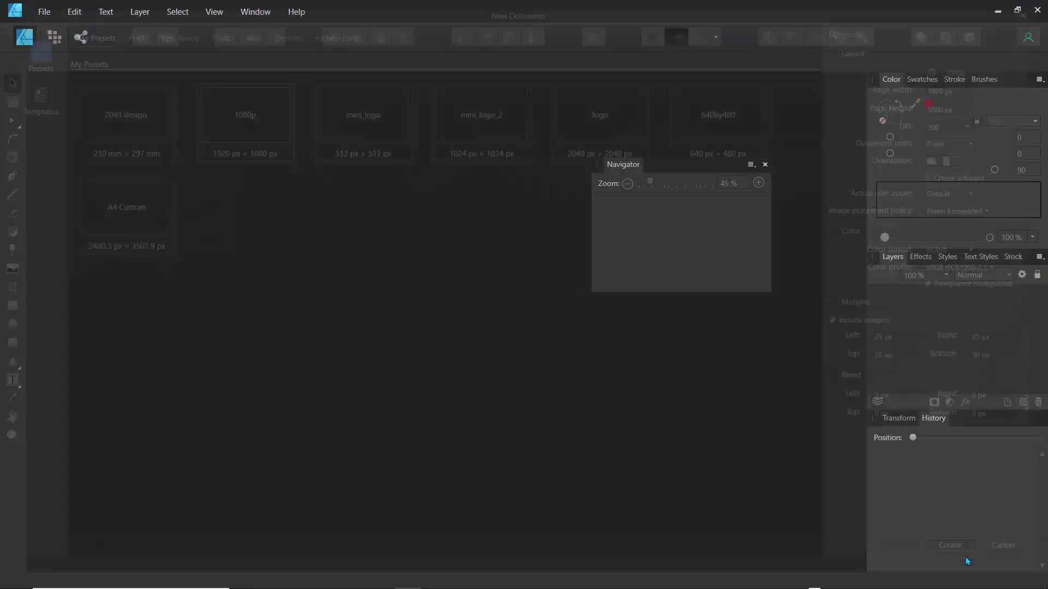
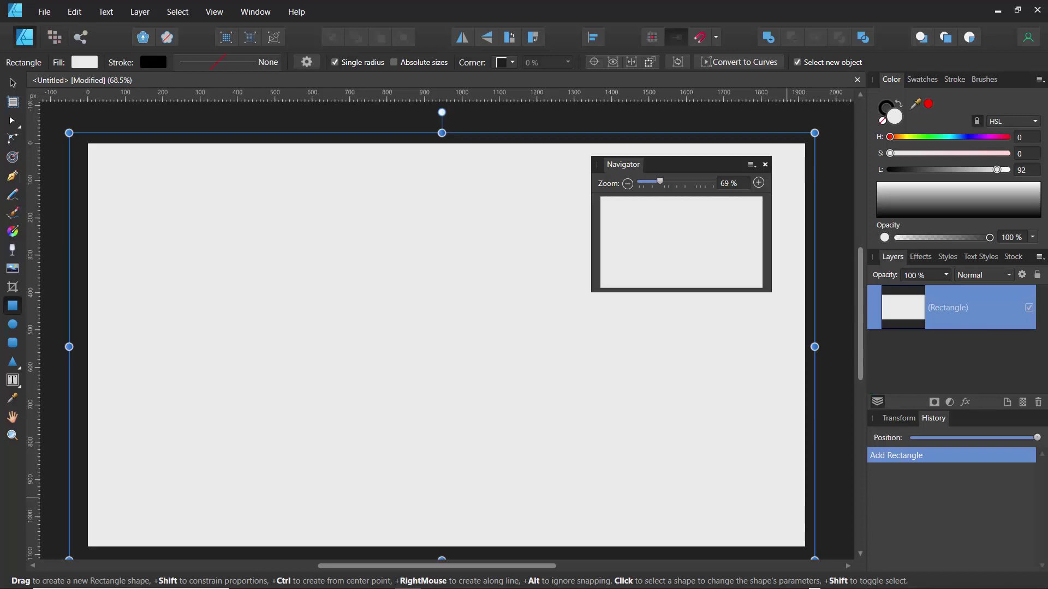
# - Switch to the Pixel Persona and zoom out to 50% with the page centred
pyautogui.moveTo(816, 583)
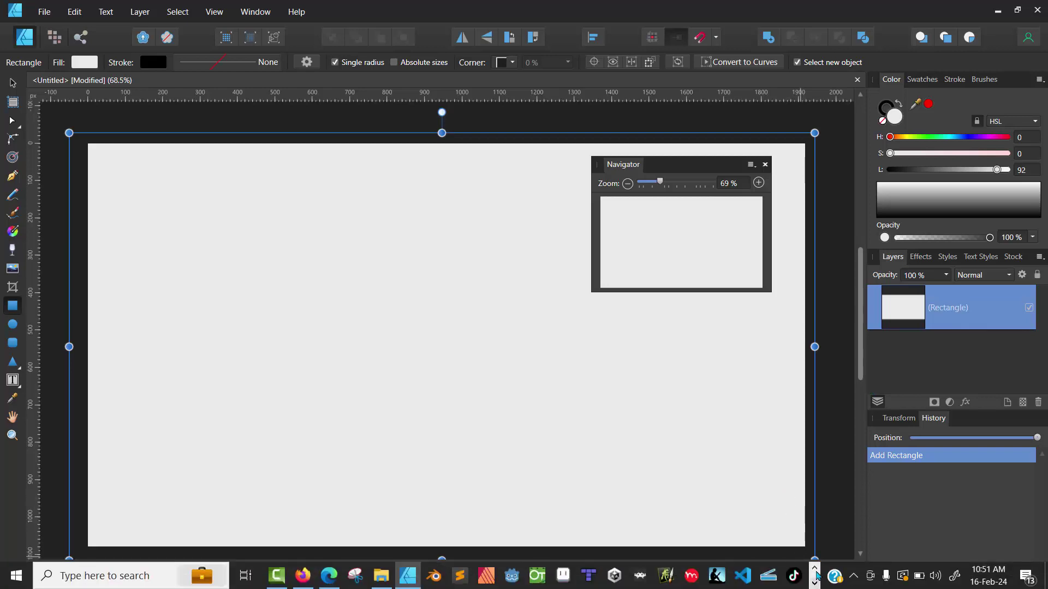
pyautogui.click(390, 583)
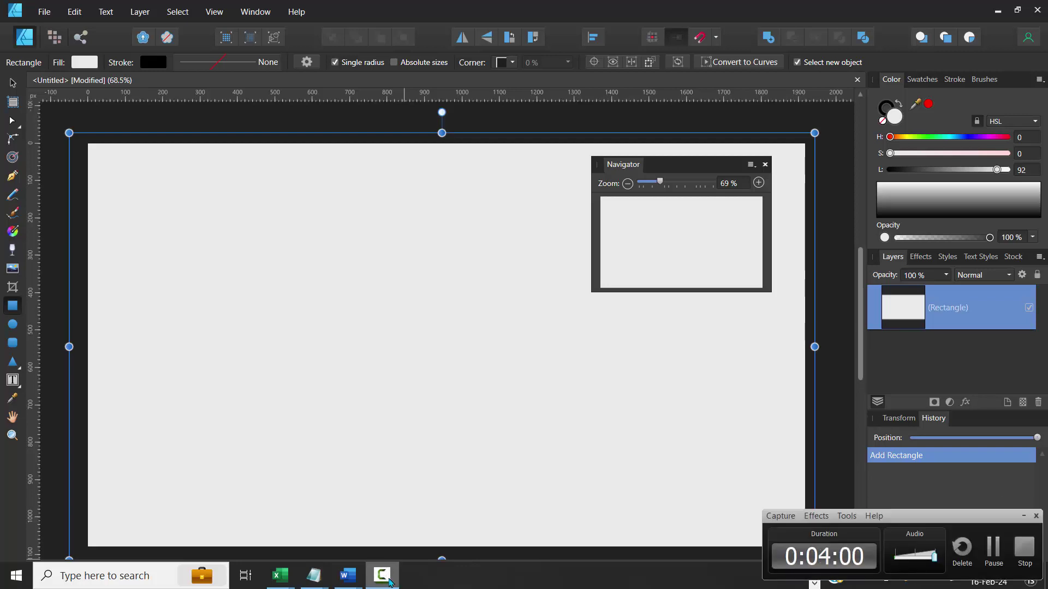
pyautogui.click(1023, 517)
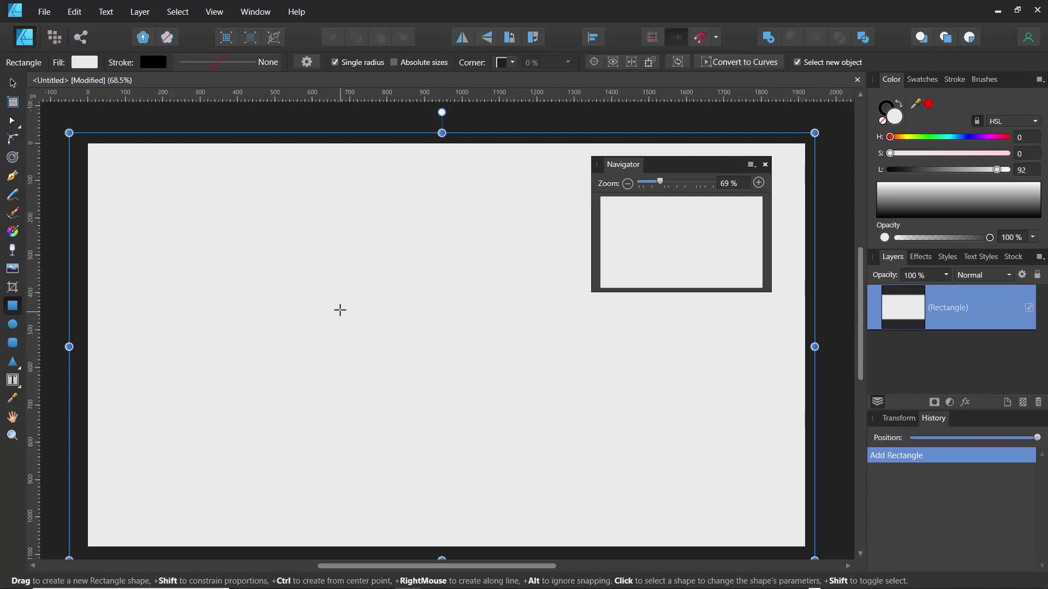
pyautogui.click(55, 37)
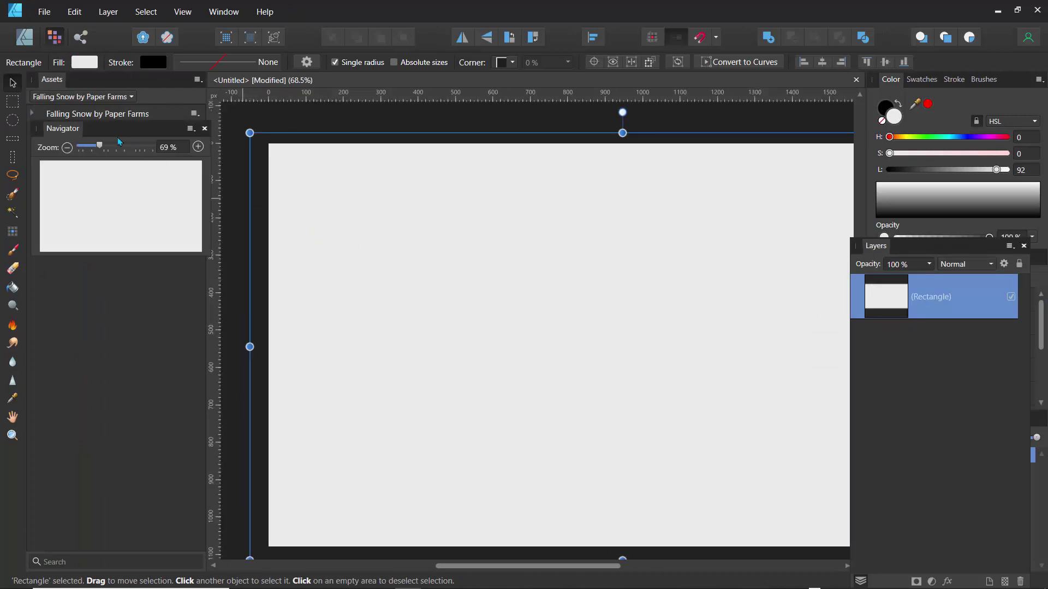
pyautogui.moveTo(99, 145); pyautogui.dragTo(100, 146)
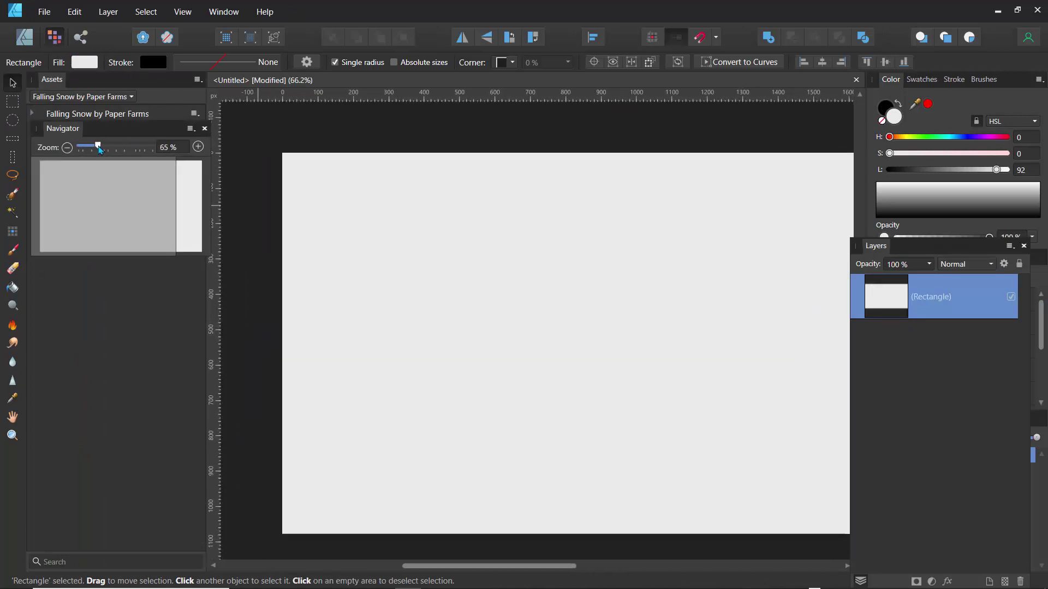
pyautogui.moveTo(119, 240); pyautogui.dragTo(104, 214)
pyautogui.moveTo(98, 147); pyautogui.dragTo(92, 148)
pyautogui.moveTo(150, 221); pyautogui.dragTo(129, 217)
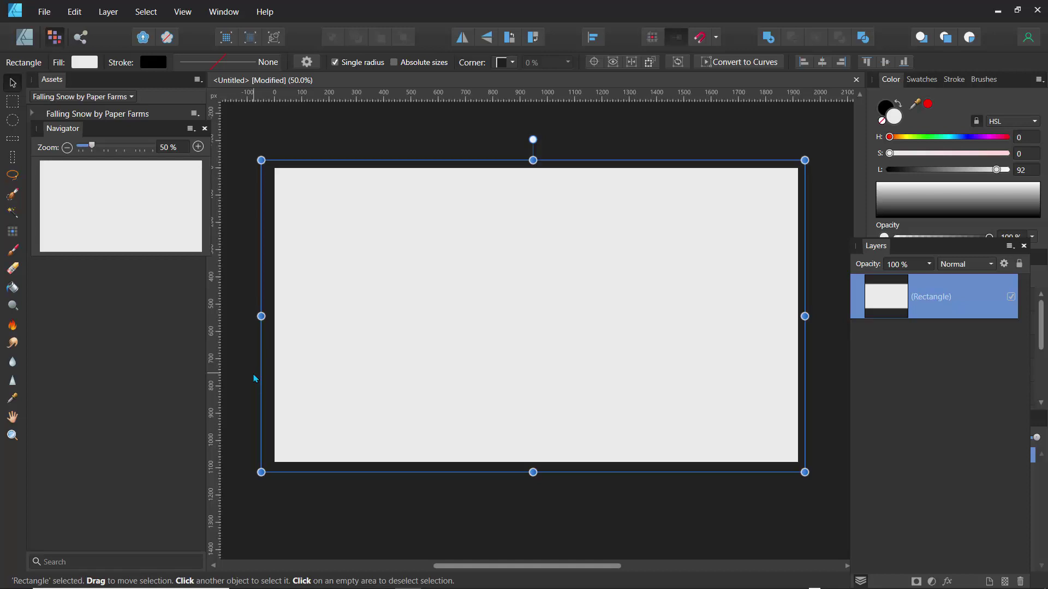
# - Select the grey background rectangle and rename its layer to 'bg'
pyautogui.click(381, 150)
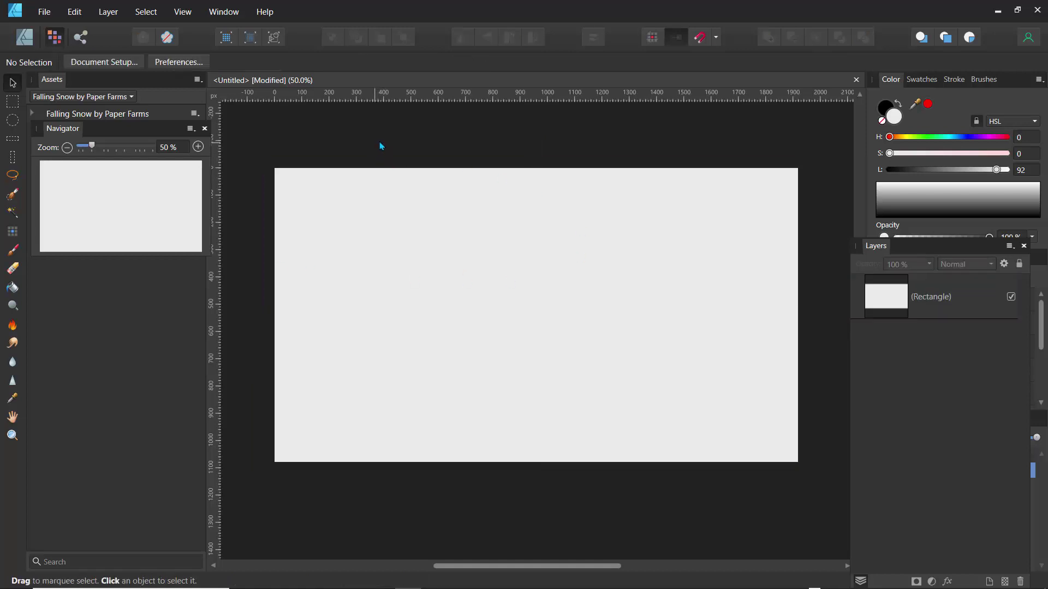
pyautogui.click(474, 307)
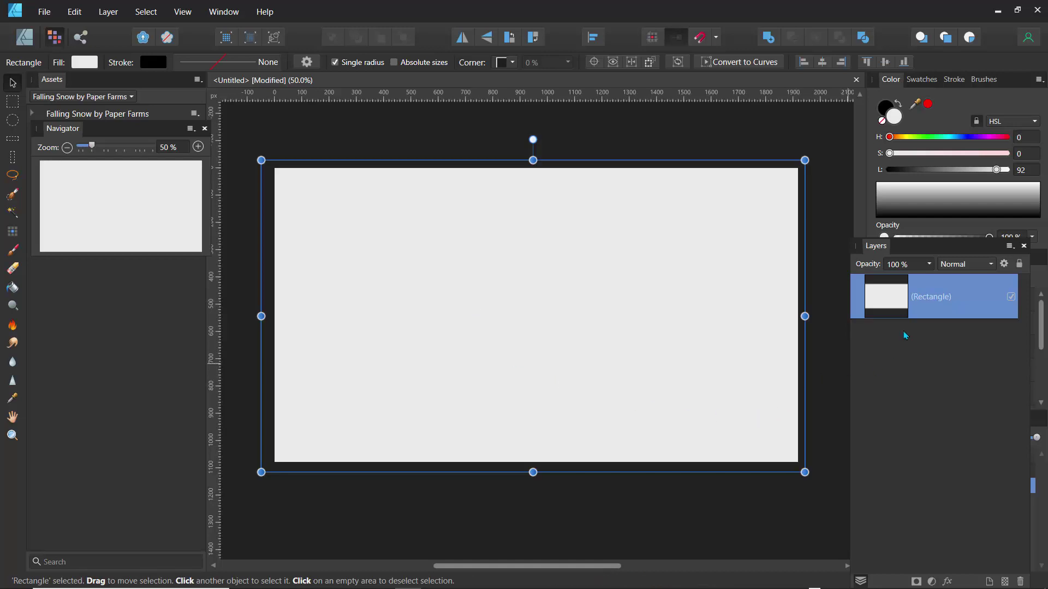
pyautogui.doubleClick(933, 300)
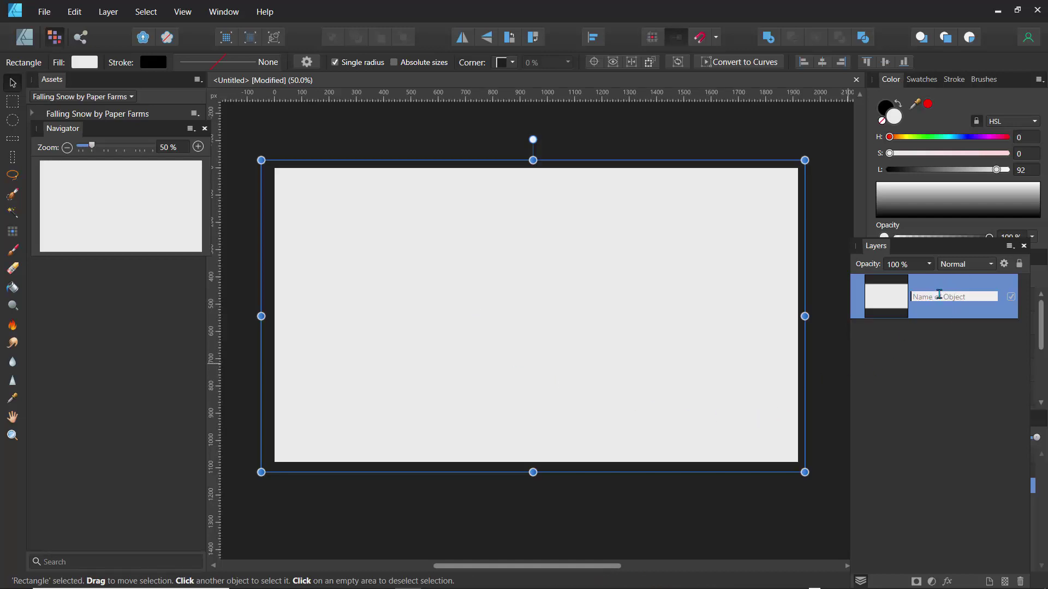
pyautogui.write('g')
pyautogui.press('BackSpace')
pyautogui.write('bg')
pyautogui.press('Return')
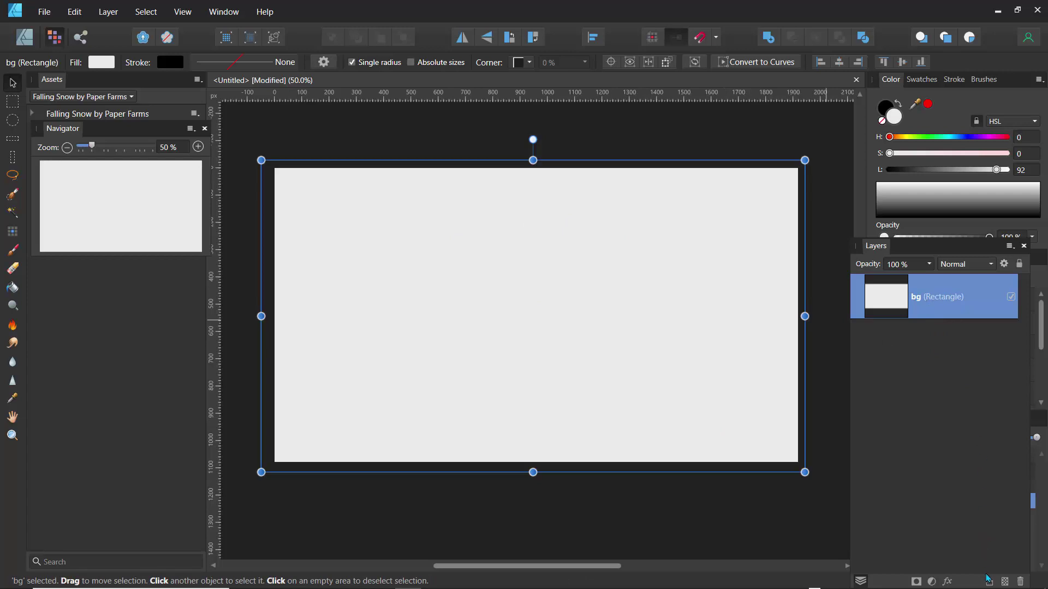
# - Add seven empty pixel layers above bg, select the lowest one, and pick the Paint Brush
pyautogui.click(1005, 582)
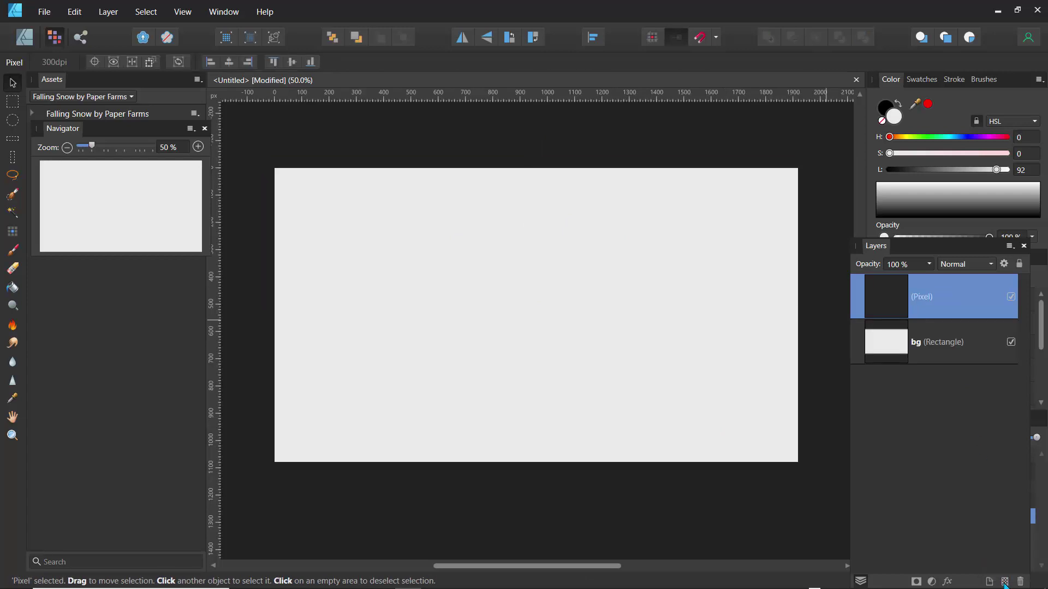
pyautogui.click(1005, 583)
pyautogui.click(1005, 582)
pyautogui.click(1005, 583)
pyautogui.click(1005, 582)
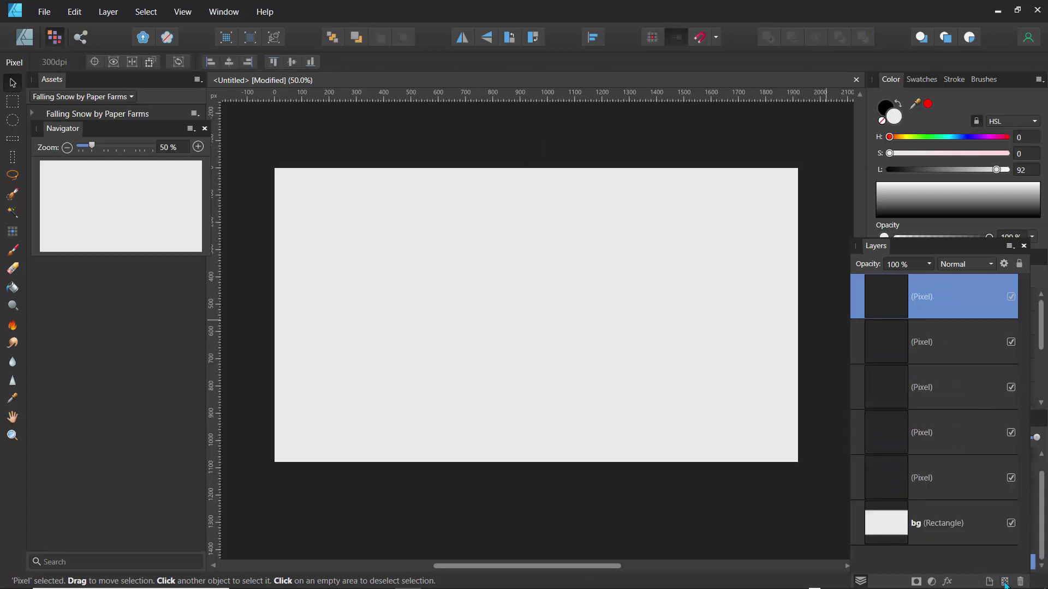
pyautogui.click(1005, 583)
pyautogui.click(1005, 583)
pyautogui.click(1005, 582)
pyautogui.click(1005, 583)
pyautogui.click(1005, 583)
pyautogui.click(1005, 583)
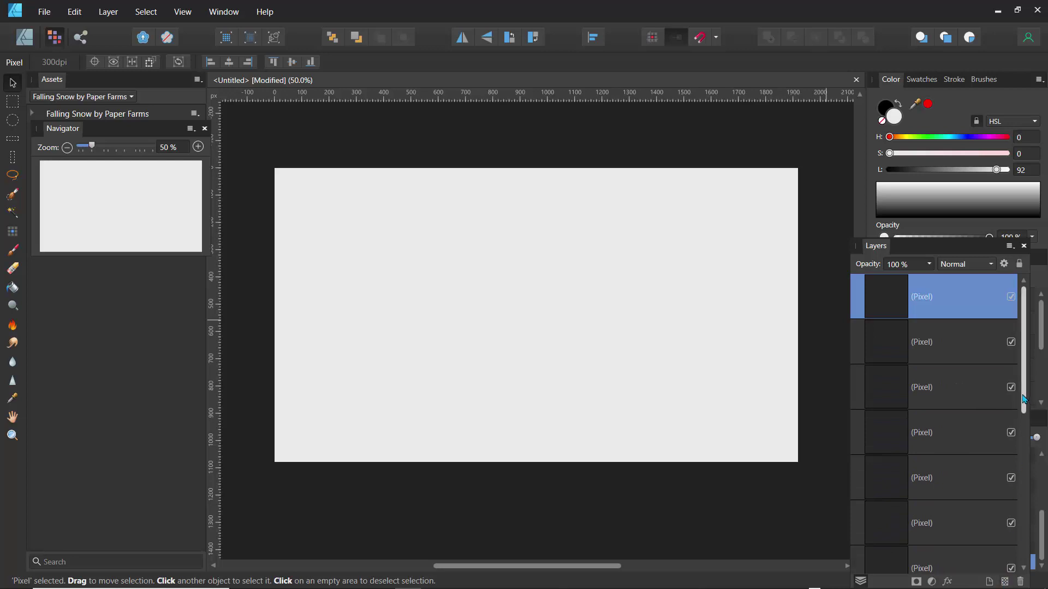
pyautogui.moveTo(1024, 399); pyautogui.dragTo(1024, 549)
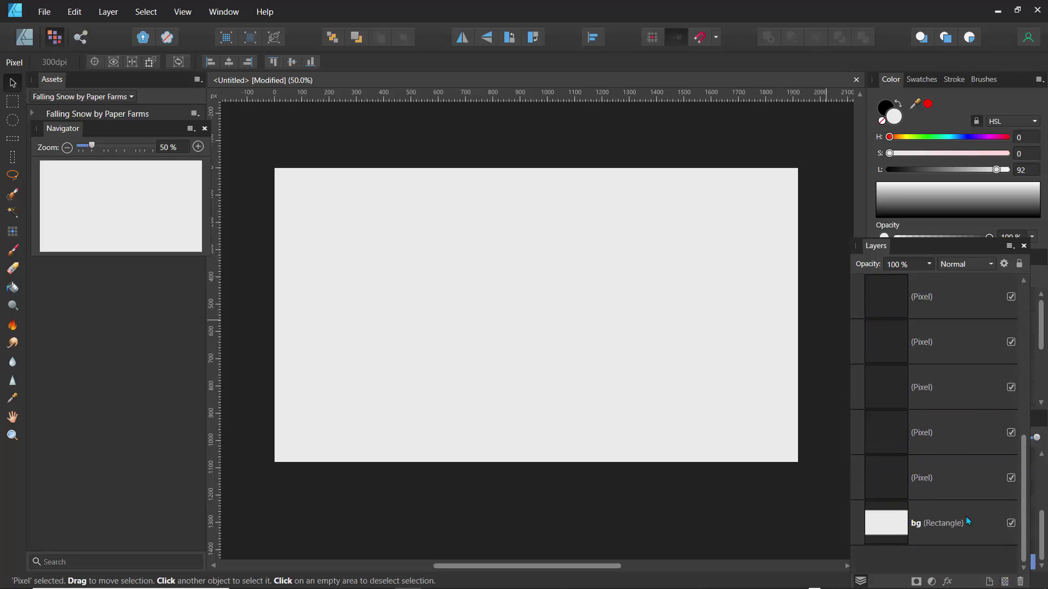
pyautogui.click(906, 480)
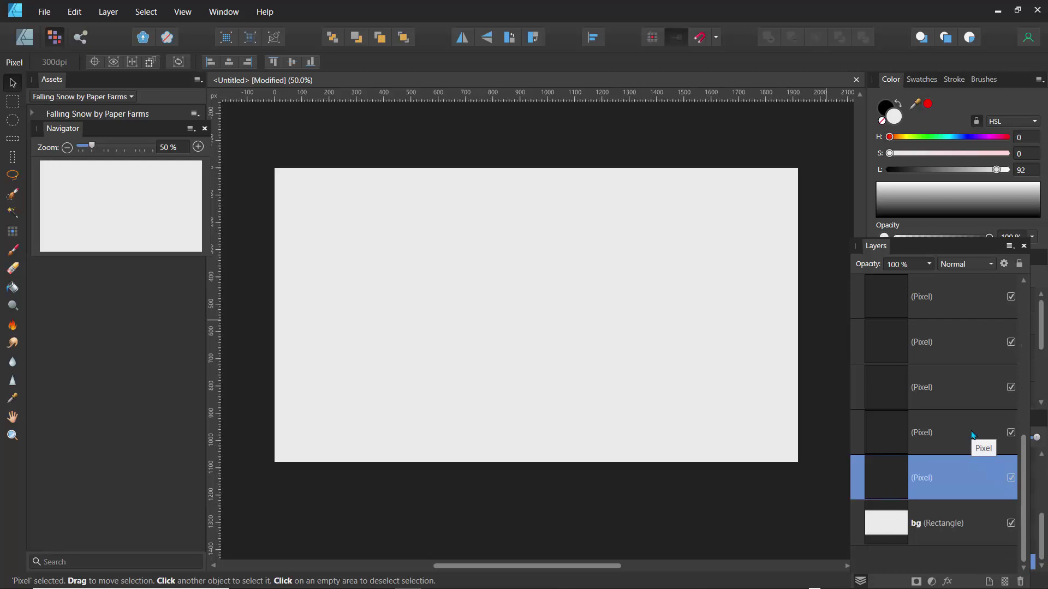
pyautogui.click(13, 252)
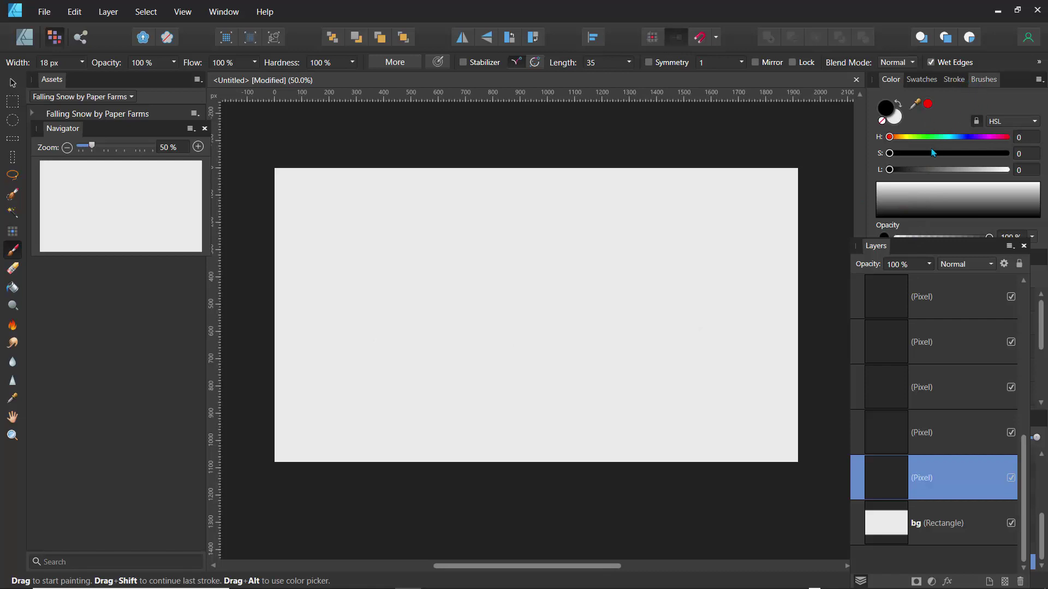
# - Choose a textured Acrylics brush from the Brushes library and set its width to 10 px
pyautogui.click(984, 81)
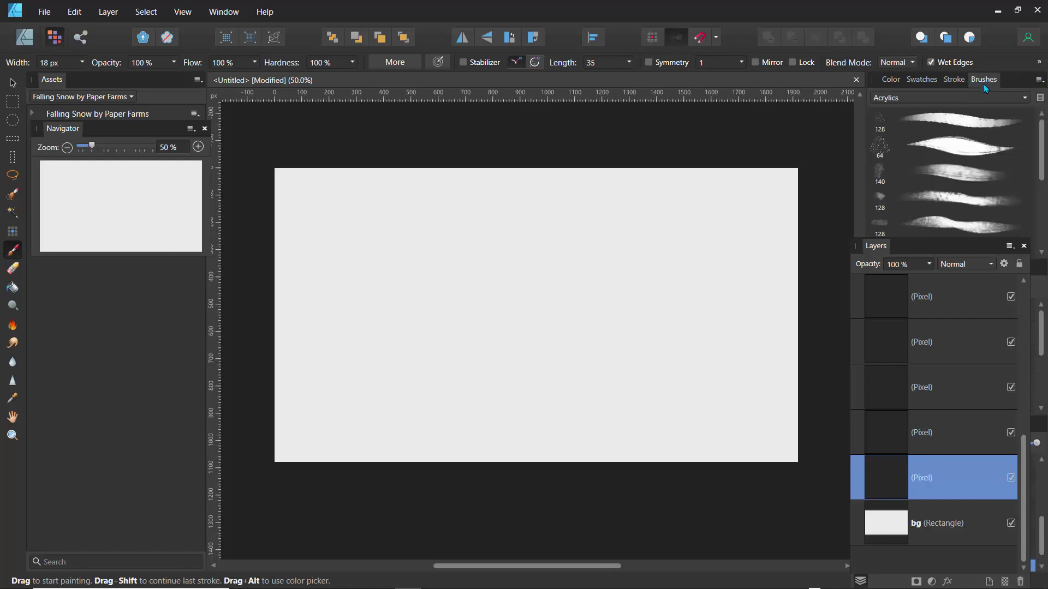
pyautogui.moveTo(1041, 170)
pyautogui.mouseDown()
pyautogui.moveTo(1042, 208)
pyautogui.moveTo(1039, 170)
pyautogui.mouseUp()
pyautogui.click(955, 157)
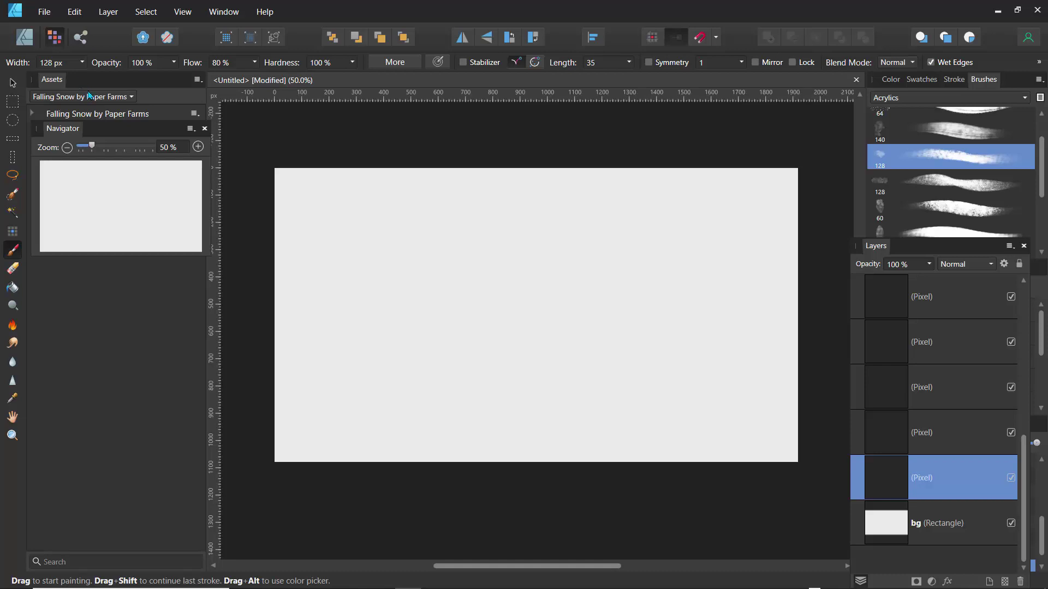
pyautogui.click(82, 64)
pyautogui.moveTo(86, 81)
pyautogui.mouseDown()
pyautogui.moveTo(45, 86)
pyautogui.moveTo(56, 87)
pyautogui.mouseUp()
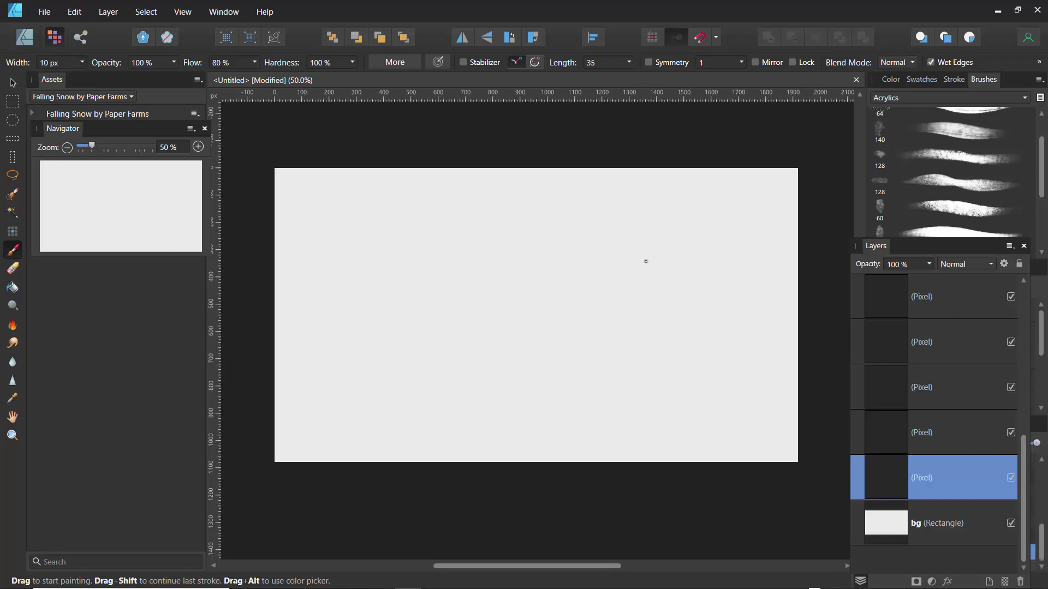
# - Name the lowest pixel layer '1', then paint two test strokes and undo them
pyautogui.click(927, 432)
pyautogui.click(918, 479)
pyautogui.click(916, 479)
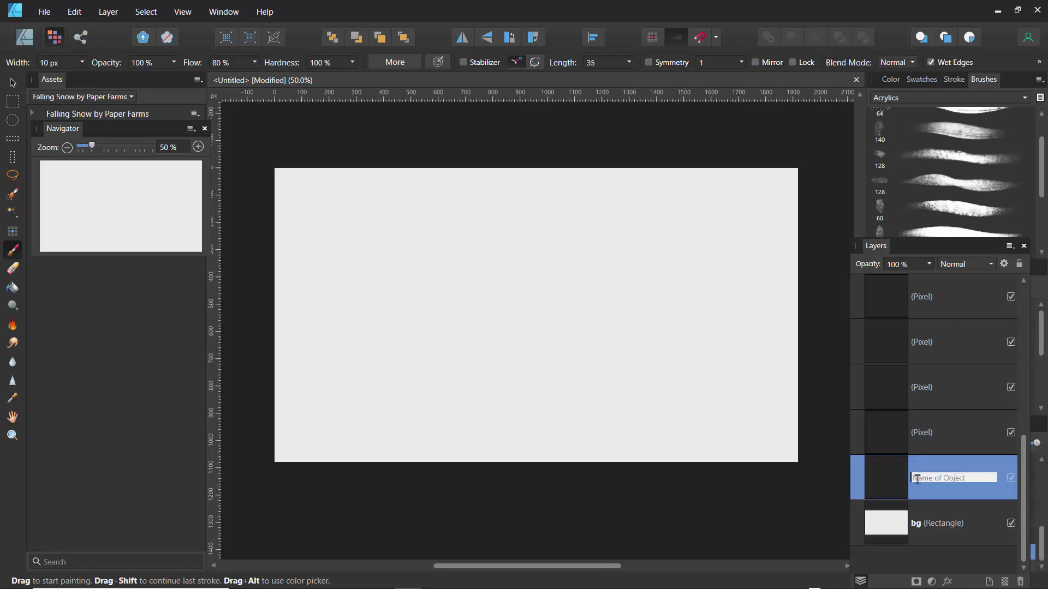
pyautogui.write('1')
pyautogui.press('Return')
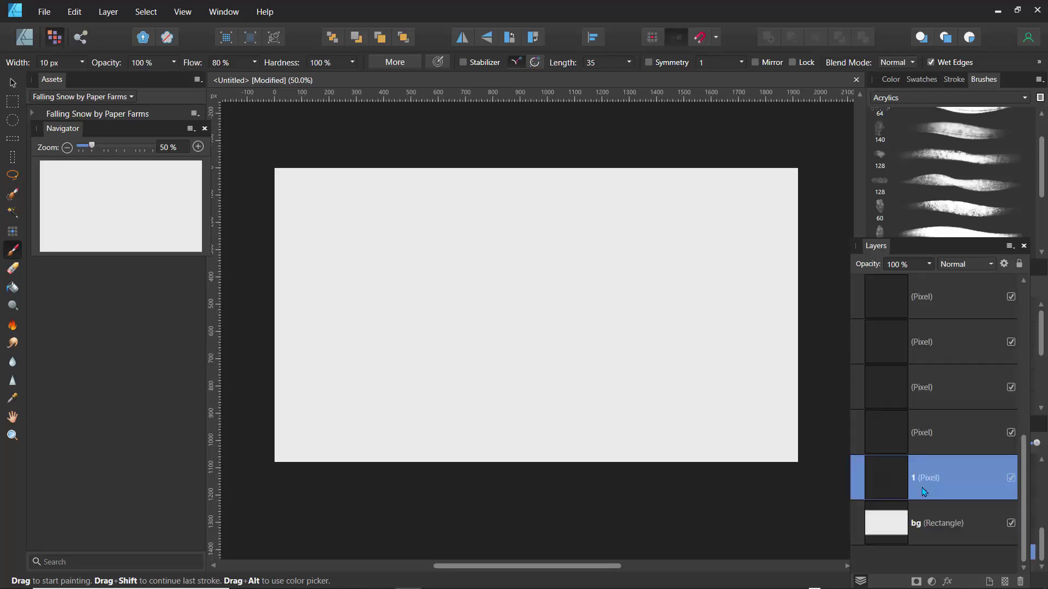
pyautogui.moveTo(561, 374)
pyautogui.mouseDown()
pyautogui.moveTo(460, 350)
pyautogui.moveTo(448, 362)
pyautogui.moveTo(351, 355)
pyautogui.mouseUp()
pyautogui.moveTo(455, 349); pyautogui.dragTo(797, 382)
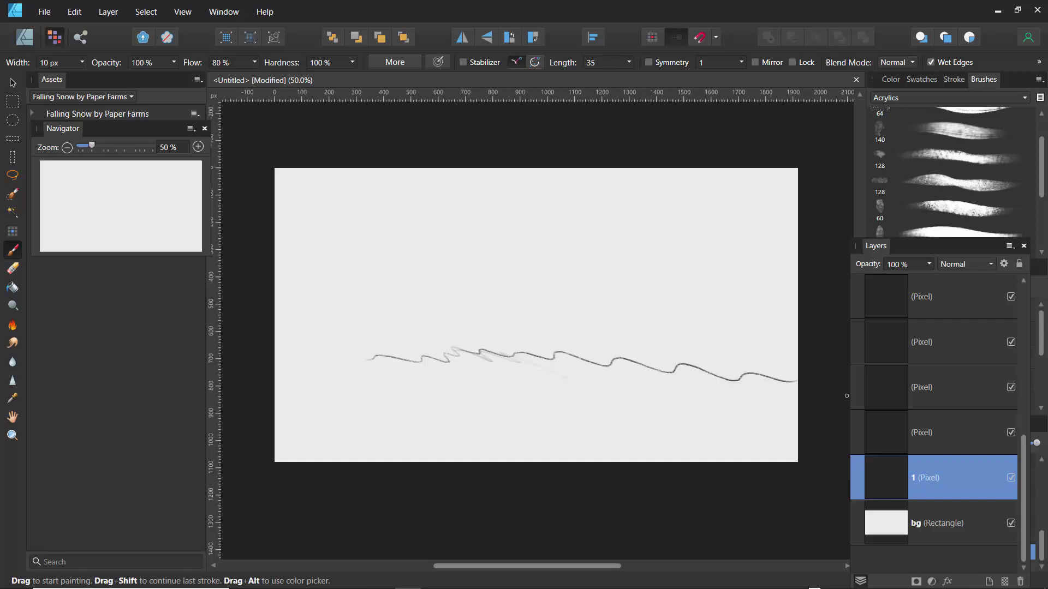
pyautogui.hotkey('ctrl', 'z')
pyautogui.hotkey('ctrl', 'z')
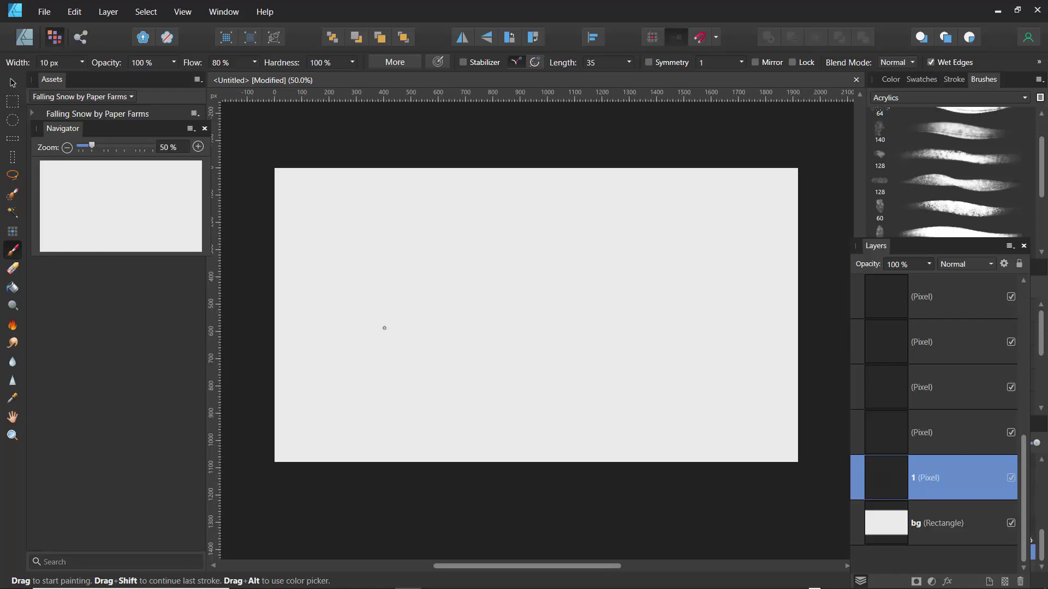
# - Sketch an oval plate, a small round fruit to its right, and the knife blade over the plate
pyautogui.moveTo(384, 325)
pyautogui.mouseDown()
pyautogui.moveTo(582, 351)
pyautogui.moveTo(457, 300)
pyautogui.moveTo(464, 353)
pyautogui.moveTo(576, 306)
pyautogui.moveTo(306, 328)
pyautogui.moveTo(489, 295)
pyautogui.mouseUp()
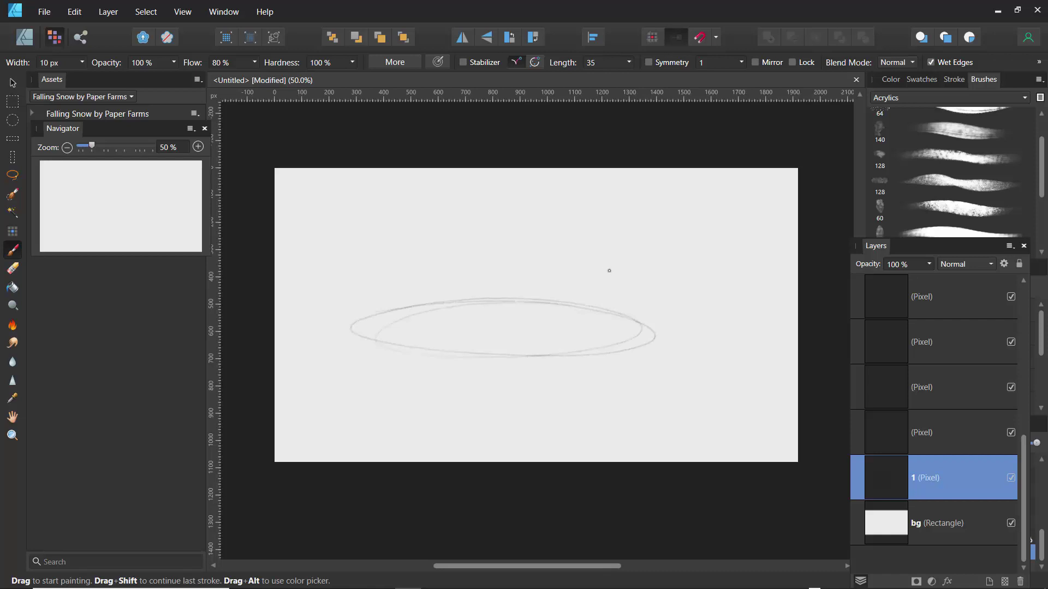
pyautogui.moveTo(608, 268)
pyautogui.mouseDown()
pyautogui.moveTo(656, 269)
pyautogui.moveTo(617, 276)
pyautogui.moveTo(612, 262)
pyautogui.moveTo(634, 294)
pyautogui.moveTo(622, 259)
pyautogui.moveTo(601, 277)
pyautogui.moveTo(628, 254)
pyautogui.moveTo(620, 296)
pyautogui.moveTo(634, 273)
pyautogui.moveTo(626, 254)
pyautogui.moveTo(644, 290)
pyautogui.moveTo(647, 262)
pyautogui.moveTo(602, 290)
pyautogui.moveTo(597, 281)
pyautogui.moveTo(630, 300)
pyautogui.moveTo(651, 263)
pyautogui.moveTo(628, 256)
pyautogui.moveTo(645, 242)
pyautogui.moveTo(622, 253)
pyautogui.mouseUp()
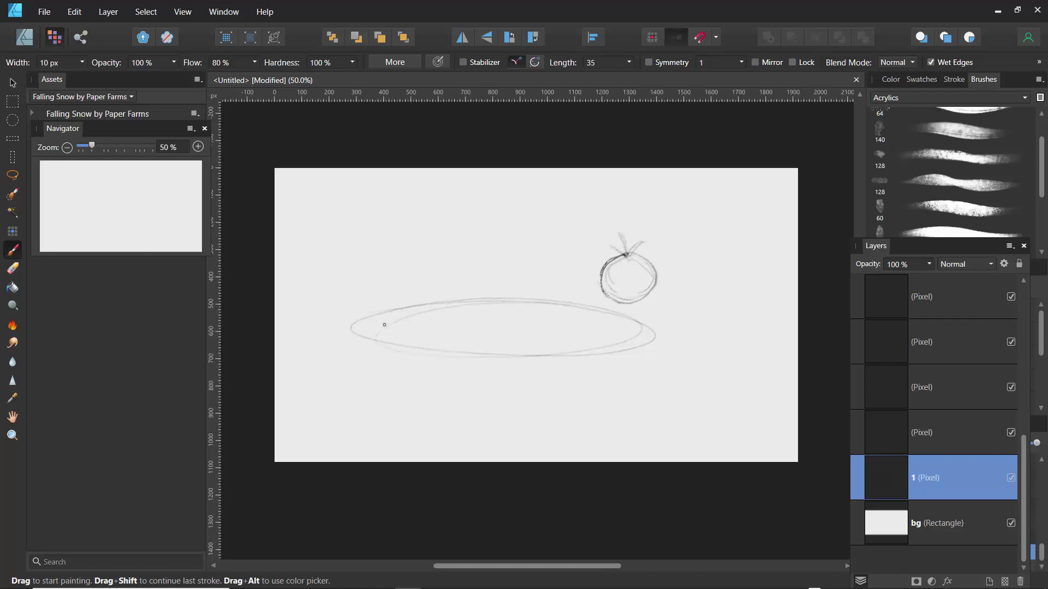
pyautogui.moveTo(401, 305)
pyautogui.mouseDown()
pyautogui.moveTo(368, 316)
pyautogui.moveTo(360, 329)
pyautogui.moveTo(369, 346)
pyautogui.moveTo(591, 362)
pyautogui.moveTo(664, 342)
pyautogui.moveTo(575, 360)
pyautogui.mouseUp()
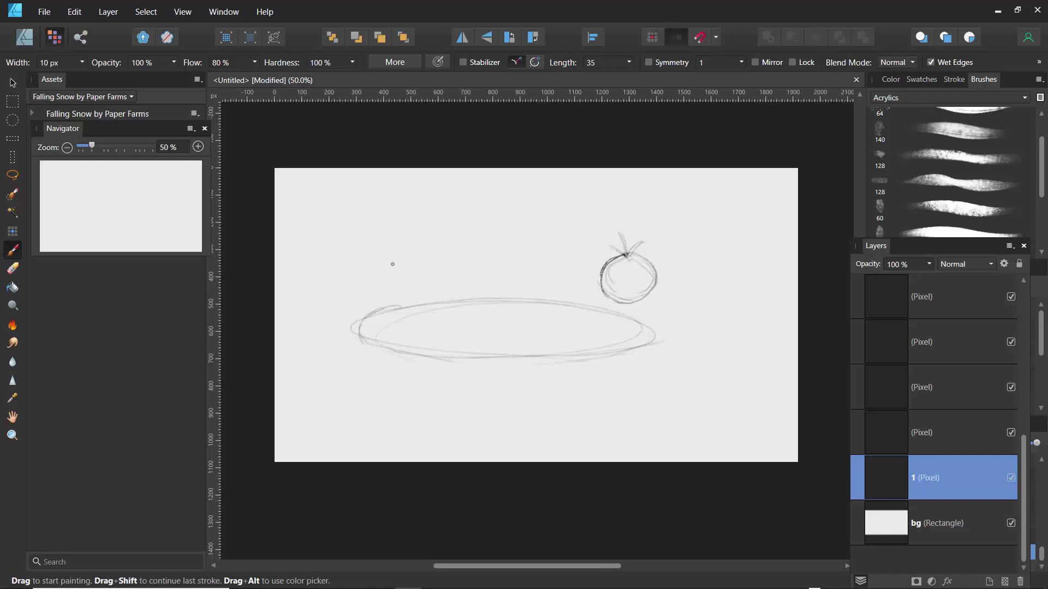
pyautogui.moveTo(366, 228)
pyautogui.mouseDown()
pyautogui.moveTo(417, 239)
pyautogui.moveTo(407, 239)
pyautogui.moveTo(423, 289)
pyautogui.mouseUp()
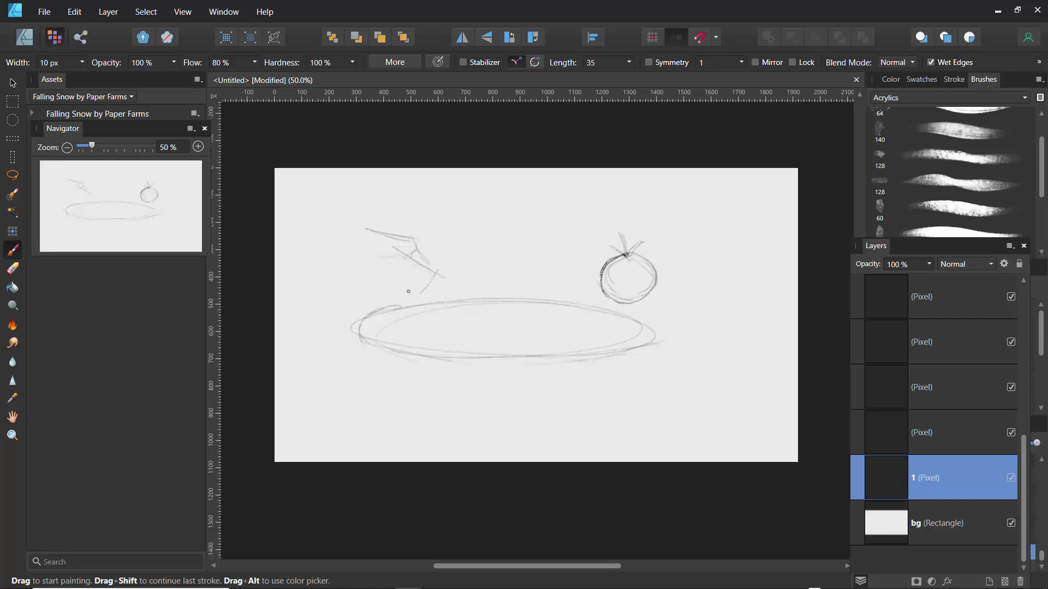
pyautogui.moveTo(445, 280)
pyautogui.mouseDown()
pyautogui.moveTo(339, 248)
pyautogui.moveTo(341, 275)
pyautogui.moveTo(401, 303)
pyautogui.moveTo(463, 291)
pyautogui.moveTo(423, 306)
pyautogui.moveTo(453, 307)
pyautogui.moveTo(466, 289)
pyautogui.moveTo(584, 334)
pyautogui.moveTo(545, 344)
pyautogui.moveTo(470, 320)
pyautogui.mouseUp()
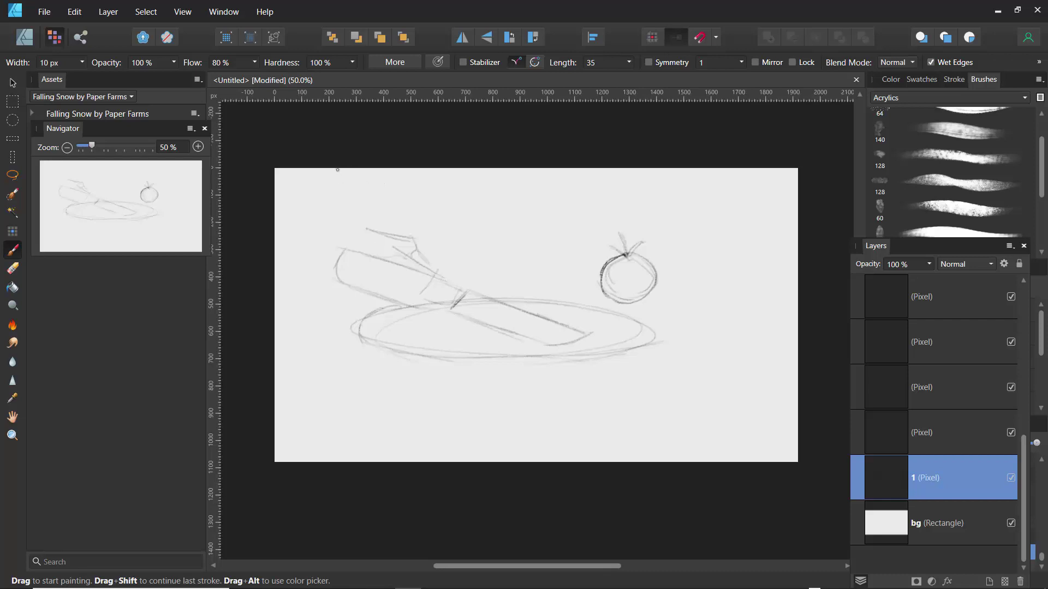
# - Sketch arm lines from the top and left edges and a hand gripping the knife with fingers
pyautogui.moveTo(338, 170); pyautogui.dragTo(380, 232)
pyautogui.moveTo(276, 197); pyautogui.dragTo(334, 274)
pyautogui.moveTo(410, 260)
pyautogui.mouseDown()
pyautogui.moveTo(445, 301)
pyautogui.moveTo(412, 307)
pyautogui.moveTo(426, 311)
pyautogui.moveTo(402, 299)
pyautogui.moveTo(403, 317)
pyautogui.moveTo(397, 295)
pyautogui.moveTo(385, 315)
pyautogui.mouseUp()
pyautogui.moveTo(378, 310); pyautogui.dragTo(361, 314)
pyautogui.moveTo(330, 274)
pyautogui.mouseDown()
pyautogui.moveTo(351, 304)
pyautogui.moveTo(386, 309)
pyautogui.mouseUp()
pyautogui.moveTo(373, 289)
pyautogui.mouseDown()
pyautogui.moveTo(384, 317)
pyautogui.moveTo(421, 311)
pyautogui.mouseUp()
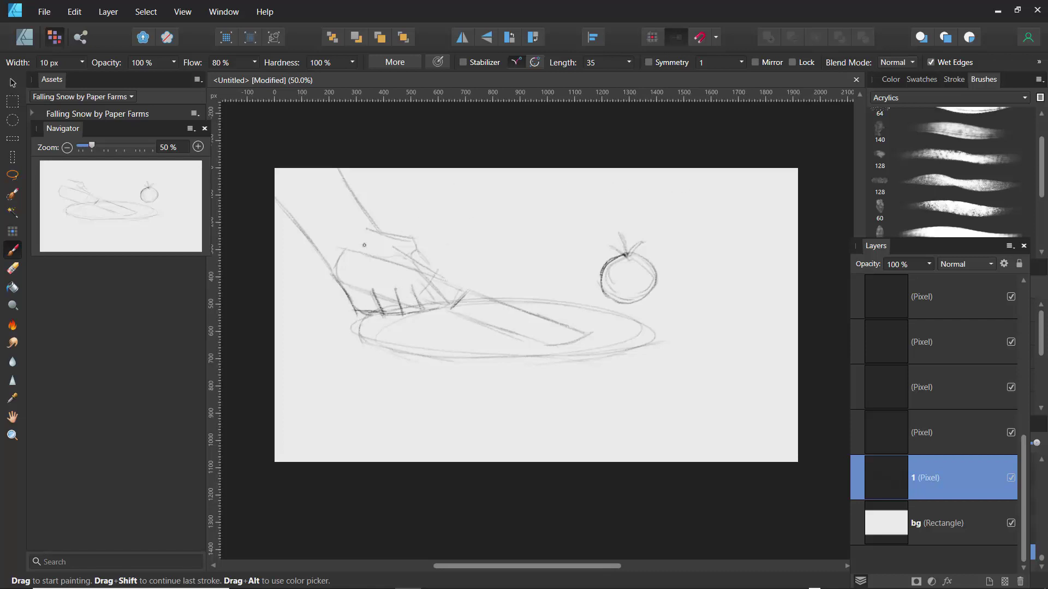
# - Darken the upper arm line and blade edges, and add a hooked detail left of the hand
pyautogui.moveTo(337, 173); pyautogui.dragTo(384, 234)
pyautogui.moveTo(340, 180)
pyautogui.mouseDown()
pyautogui.moveTo(387, 239)
pyautogui.moveTo(414, 240)
pyautogui.moveTo(436, 278)
pyautogui.moveTo(562, 321)
pyautogui.mouseUp()
pyautogui.moveTo(475, 293); pyautogui.dragTo(584, 331)
pyautogui.moveTo(511, 304)
pyautogui.mouseDown()
pyautogui.moveTo(594, 336)
pyautogui.moveTo(548, 343)
pyautogui.moveTo(500, 331)
pyautogui.mouseUp()
pyautogui.moveTo(446, 306)
pyautogui.mouseDown()
pyautogui.moveTo(543, 342)
pyautogui.moveTo(467, 314)
pyautogui.mouseUp()
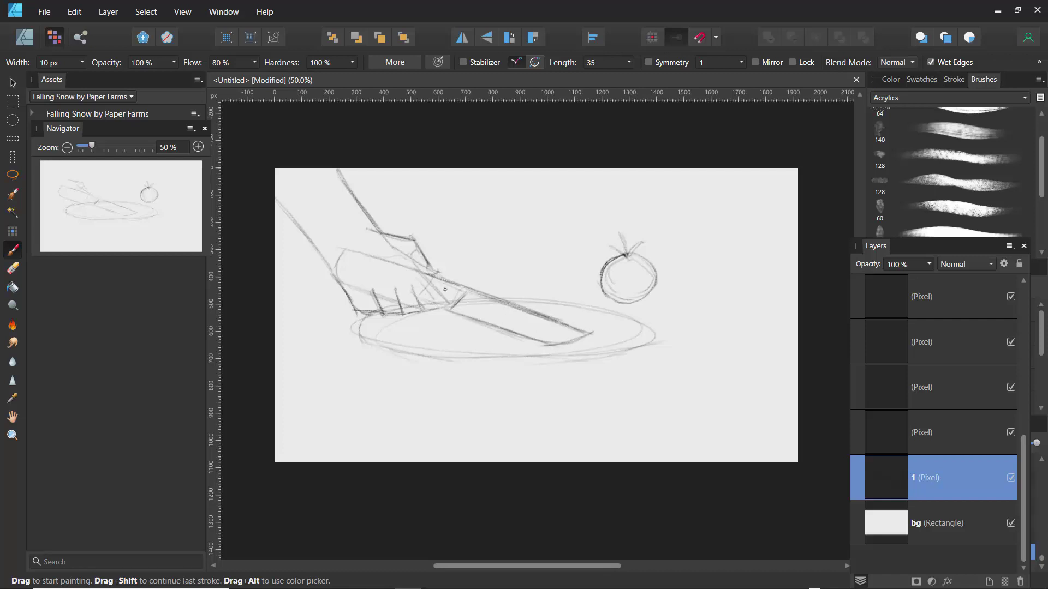
pyautogui.moveTo(312, 241)
pyautogui.mouseDown()
pyautogui.moveTo(315, 271)
pyautogui.moveTo(300, 262)
pyautogui.moveTo(335, 282)
pyautogui.moveTo(319, 264)
pyautogui.mouseUp()
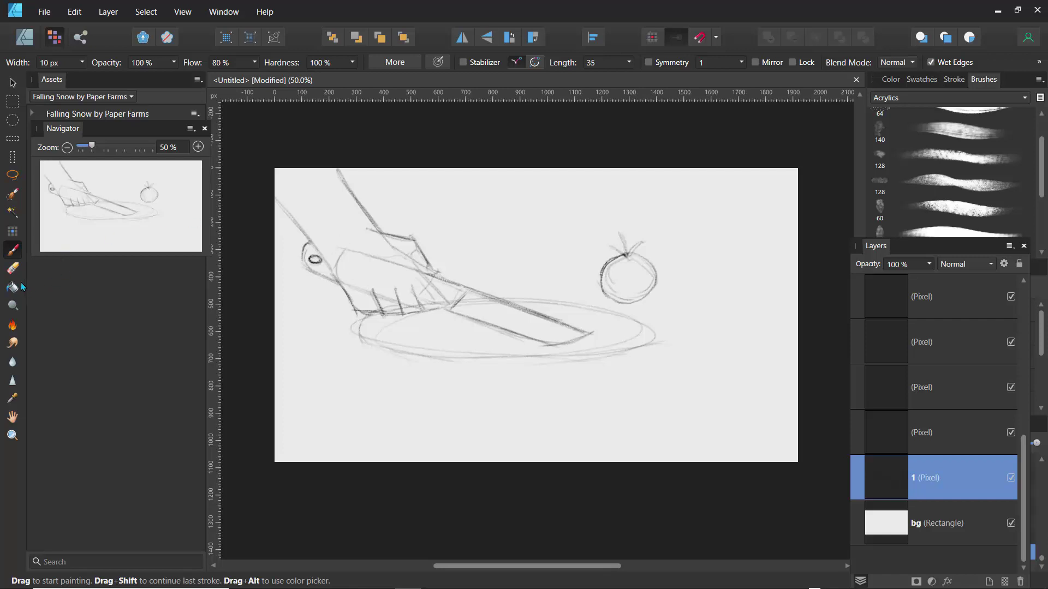
# - Erase the stray circle lines on the hand, narrowing the eraser to about 19 px
pyautogui.click(12, 267)
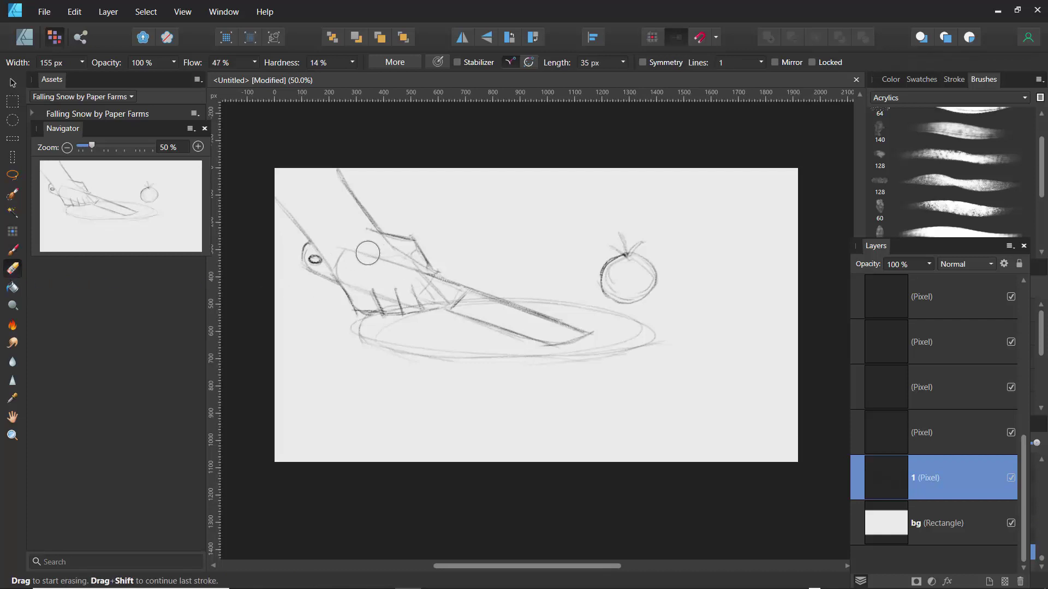
pyautogui.moveTo(333, 236)
pyautogui.mouseDown()
pyautogui.moveTo(363, 269)
pyautogui.moveTo(334, 247)
pyautogui.moveTo(348, 279)
pyautogui.mouseUp()
pyautogui.click(82, 62)
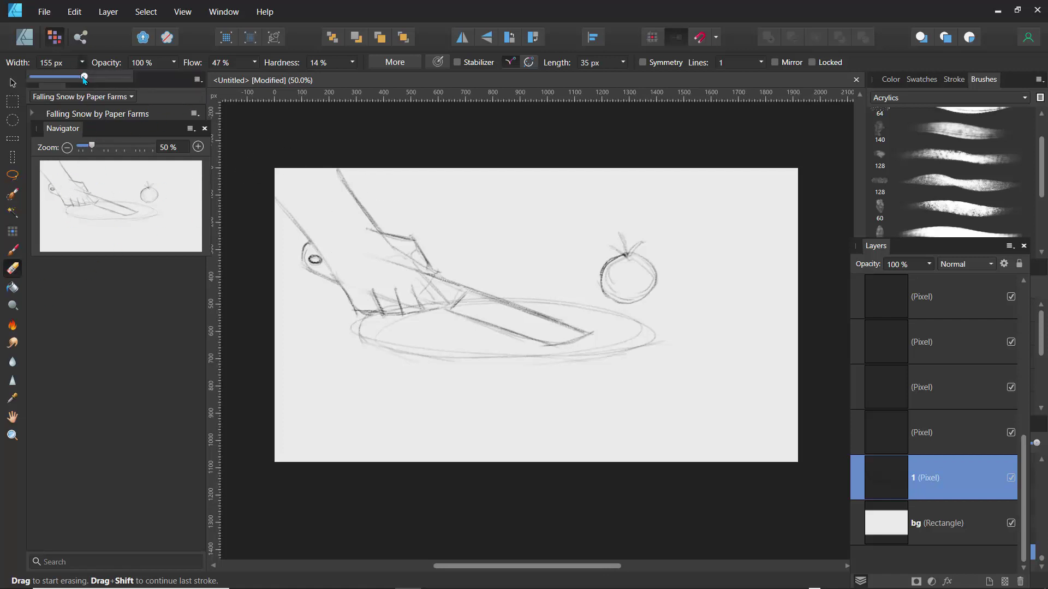
pyautogui.moveTo(83, 77); pyautogui.dragTo(49, 83)
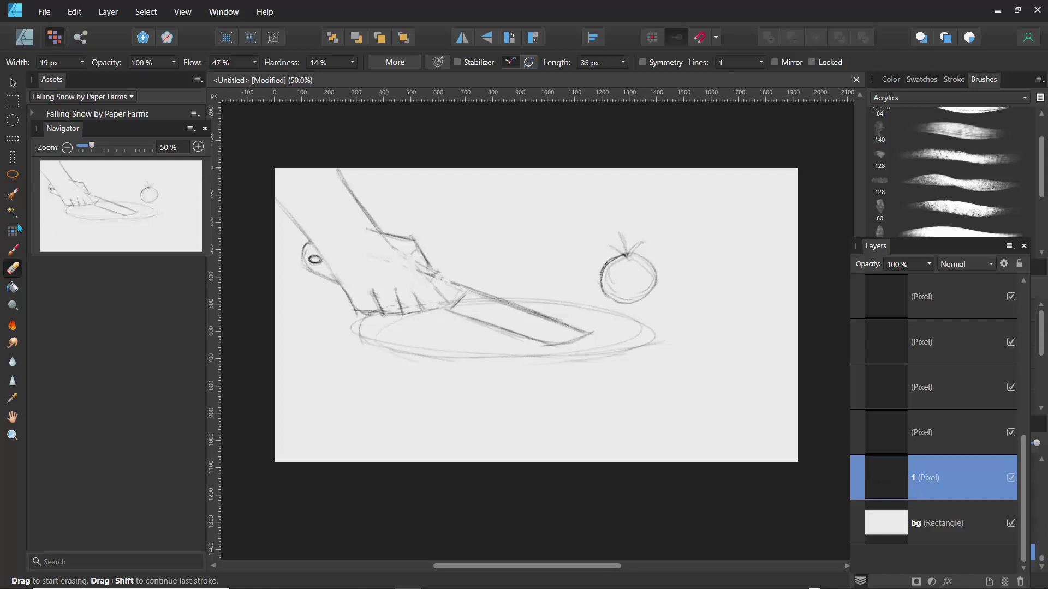
pyautogui.click(13, 250)
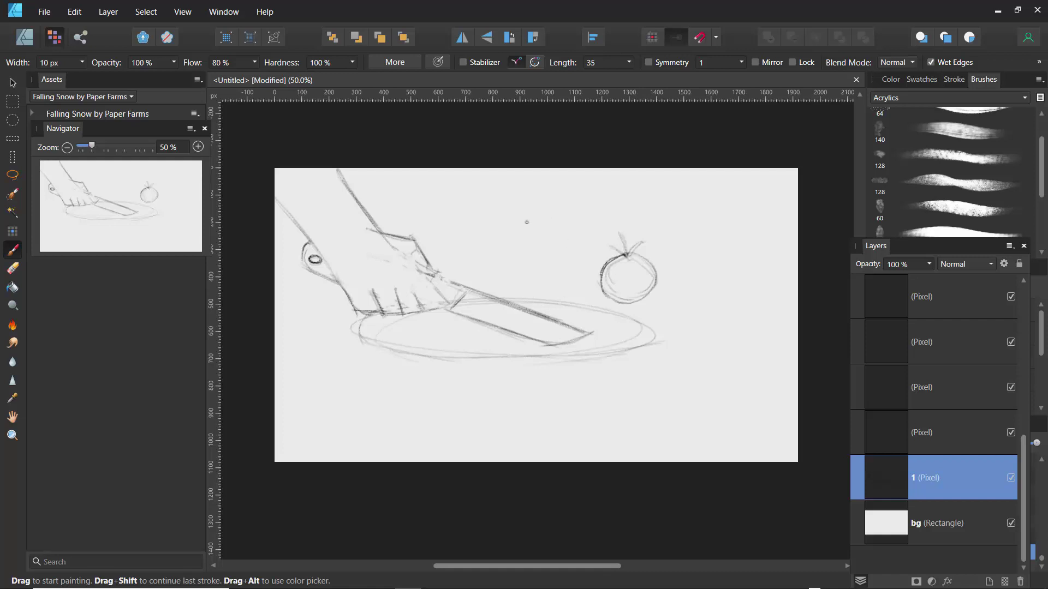
# - Sketch a second arm reaching in from the top with a hand curled on the knife
pyautogui.moveTo(476, 169); pyautogui.dragTo(545, 258)
pyautogui.moveTo(419, 170); pyautogui.dragTo(502, 273)
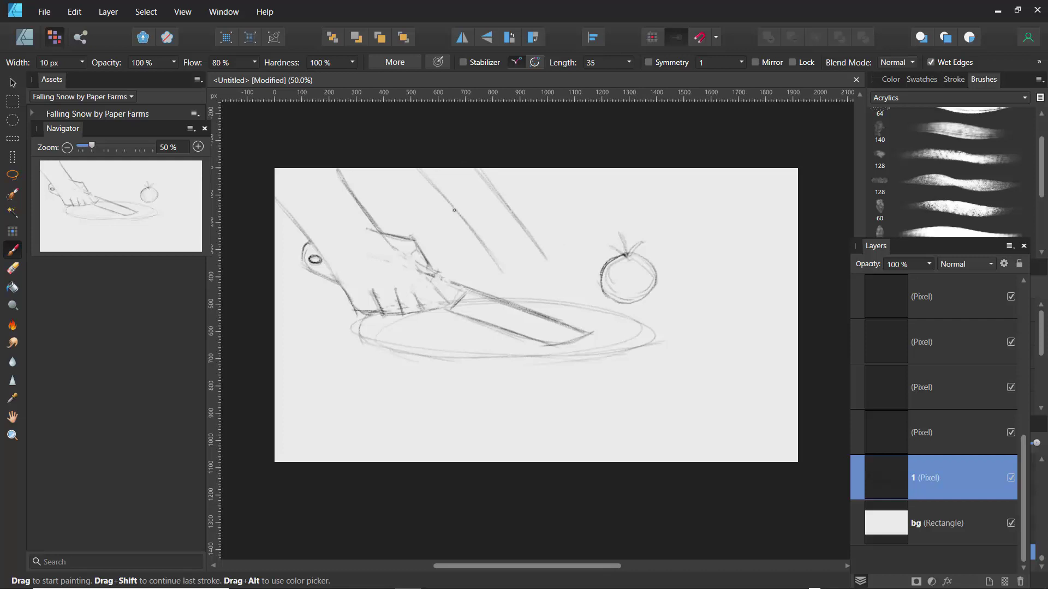
pyautogui.moveTo(460, 218)
pyautogui.mouseDown()
pyautogui.moveTo(497, 274)
pyautogui.moveTo(552, 276)
pyautogui.moveTo(587, 299)
pyautogui.mouseUp()
pyautogui.moveTo(500, 271)
pyautogui.mouseDown()
pyautogui.moveTo(562, 302)
pyautogui.moveTo(569, 277)
pyautogui.moveTo(588, 289)
pyautogui.moveTo(578, 296)
pyautogui.moveTo(564, 279)
pyautogui.moveTo(588, 307)
pyautogui.moveTo(561, 301)
pyautogui.moveTo(578, 315)
pyautogui.moveTo(556, 298)
pyautogui.moveTo(549, 317)
pyautogui.moveTo(588, 317)
pyautogui.moveTo(581, 330)
pyautogui.moveTo(593, 322)
pyautogui.moveTo(572, 304)
pyautogui.moveTo(583, 328)
pyautogui.mouseUp()
pyautogui.moveTo(556, 293)
pyautogui.mouseDown()
pyautogui.moveTo(543, 316)
pyautogui.moveTo(579, 327)
pyautogui.moveTo(566, 321)
pyautogui.mouseUp()
pyautogui.moveTo(505, 335)
pyautogui.mouseDown()
pyautogui.moveTo(534, 354)
pyautogui.moveTo(504, 356)
pyautogui.moveTo(535, 357)
pyautogui.moveTo(503, 356)
pyautogui.moveTo(498, 330)
pyautogui.moveTo(515, 345)
pyautogui.moveTo(496, 334)
pyautogui.mouseUp()
# - Curve the plate's left end downward and retrace its lower and upper-right rims
pyautogui.moveTo(366, 309)
pyautogui.mouseDown()
pyautogui.moveTo(358, 344)
pyautogui.moveTo(407, 372)
pyautogui.mouseUp()
pyautogui.moveTo(362, 345)
pyautogui.mouseDown()
pyautogui.moveTo(440, 368)
pyautogui.moveTo(378, 354)
pyautogui.moveTo(584, 364)
pyautogui.mouseUp()
pyautogui.moveTo(517, 367)
pyautogui.mouseDown()
pyautogui.moveTo(650, 350)
pyautogui.moveTo(523, 373)
pyautogui.mouseUp()
pyautogui.moveTo(431, 374); pyautogui.dragTo(523, 373)
pyautogui.moveTo(383, 355); pyautogui.dragTo(458, 373)
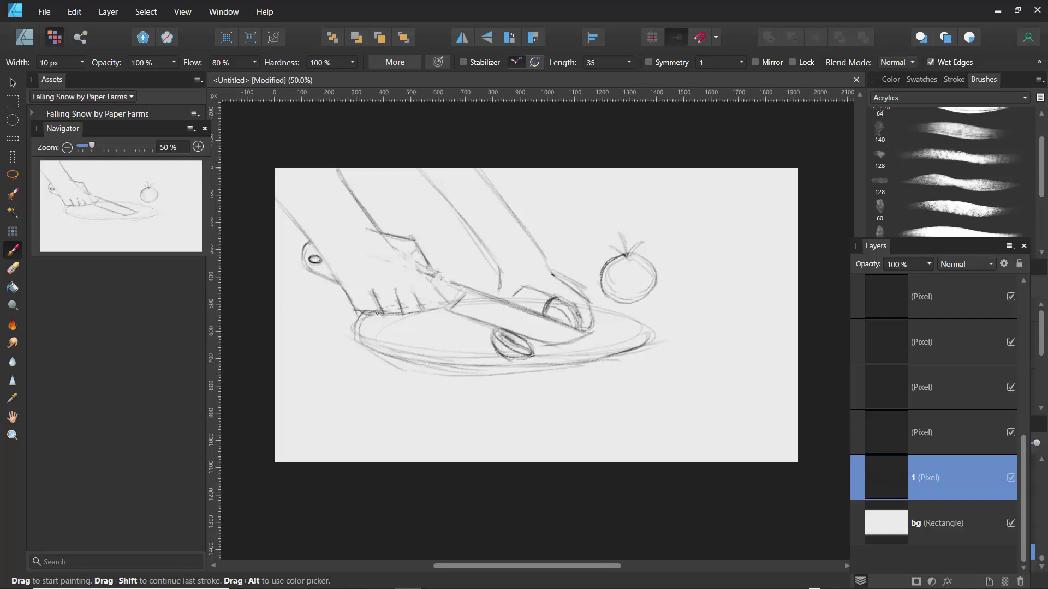
pyautogui.moveTo(378, 309)
pyautogui.mouseDown()
pyautogui.moveTo(356, 340)
pyautogui.moveTo(363, 315)
pyautogui.mouseUp()
pyautogui.moveTo(368, 318); pyautogui.dragTo(357, 330)
pyautogui.moveTo(620, 314); pyautogui.dragTo(599, 305)
# - Darken the second arm's contour and fingertips, and strengthen the knife's upper and lower edges
pyautogui.moveTo(523, 286); pyautogui.dragTo(498, 297)
pyautogui.moveTo(476, 173)
pyautogui.mouseDown()
pyautogui.moveTo(517, 236)
pyautogui.moveTo(485, 180)
pyautogui.moveTo(548, 260)
pyautogui.moveTo(531, 249)
pyautogui.moveTo(589, 301)
pyautogui.mouseUp()
pyautogui.moveTo(545, 267)
pyautogui.mouseDown()
pyautogui.moveTo(591, 306)
pyautogui.moveTo(578, 275)
pyautogui.moveTo(581, 283)
pyautogui.mouseUp()
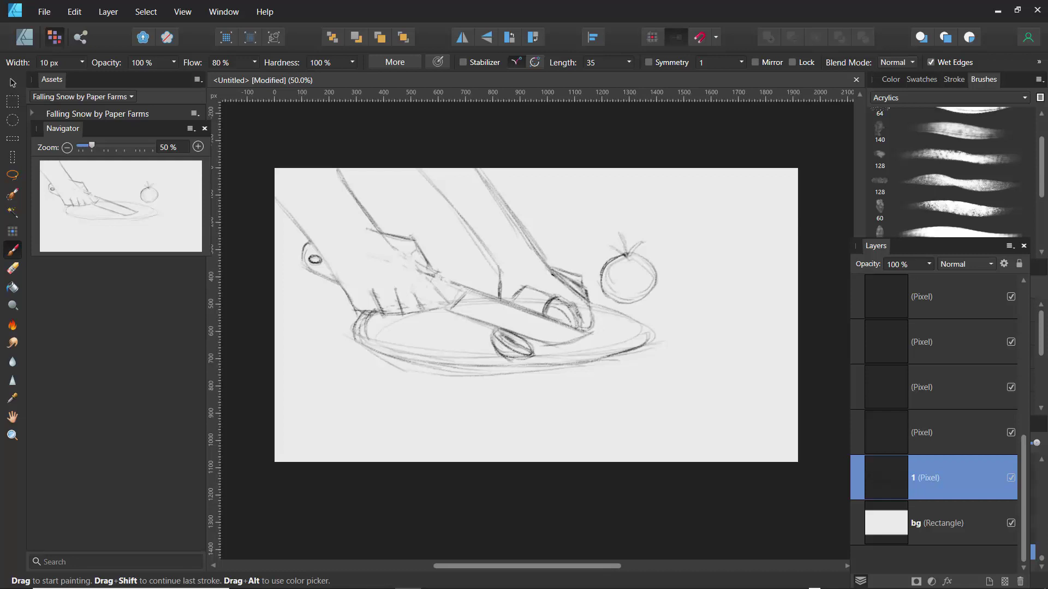
pyautogui.moveTo(543, 315); pyautogui.dragTo(431, 275)
pyautogui.moveTo(486, 296)
pyautogui.mouseDown()
pyautogui.moveTo(425, 275)
pyautogui.moveTo(474, 291)
pyautogui.mouseUp()
pyautogui.moveTo(566, 322)
pyautogui.mouseDown()
pyautogui.moveTo(521, 308)
pyautogui.moveTo(517, 324)
pyautogui.moveTo(546, 338)
pyautogui.mouseUp()
pyautogui.moveTo(477, 315)
pyautogui.mouseDown()
pyautogui.moveTo(559, 344)
pyautogui.moveTo(510, 323)
pyautogui.mouseUp()
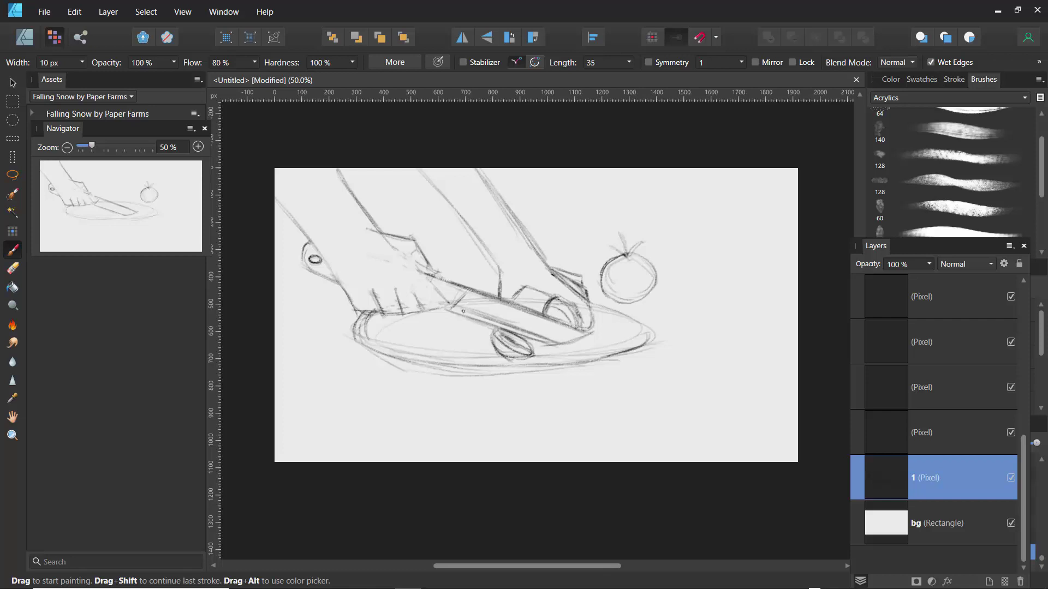
pyautogui.moveTo(452, 308); pyautogui.dragTo(510, 324)
# - Retrace the plate's rims, add lines on the hand, and draw an arrow shaft below the plate
pyautogui.moveTo(593, 305)
pyautogui.mouseDown()
pyautogui.moveTo(633, 317)
pyautogui.moveTo(653, 338)
pyautogui.moveTo(579, 360)
pyautogui.mouseUp()
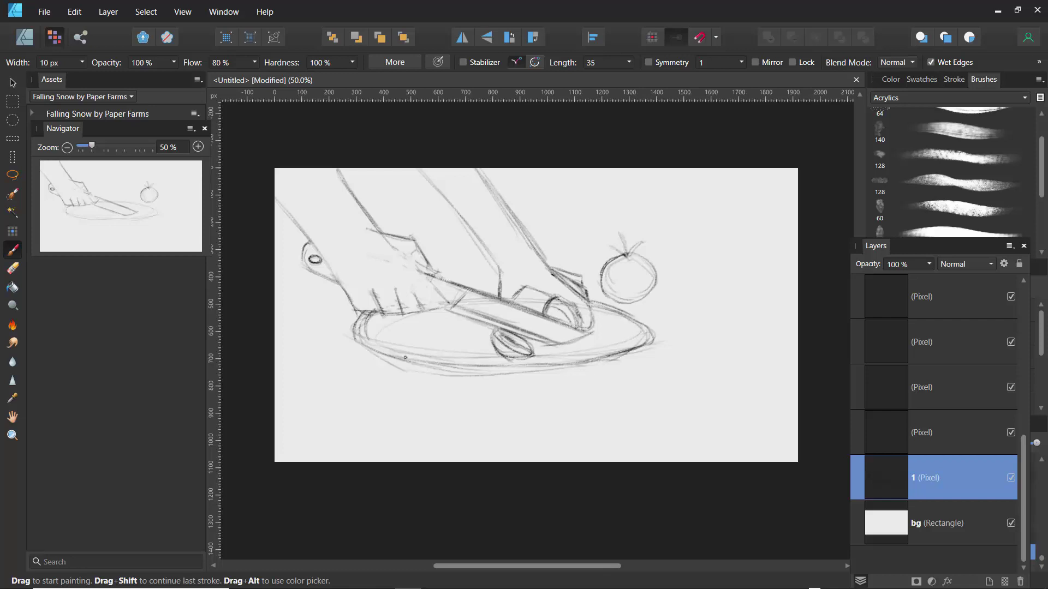
pyautogui.moveTo(358, 325)
pyautogui.mouseDown()
pyautogui.moveTo(364, 353)
pyautogui.moveTo(426, 373)
pyautogui.moveTo(547, 368)
pyautogui.moveTo(416, 360)
pyautogui.mouseUp()
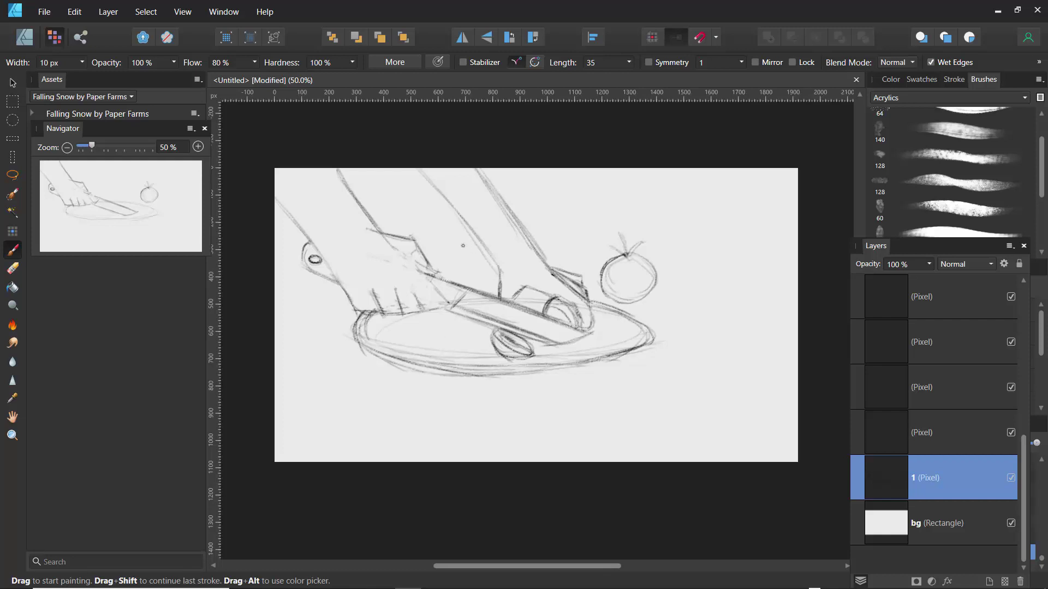
pyautogui.moveTo(421, 274)
pyautogui.mouseDown()
pyautogui.moveTo(451, 310)
pyautogui.moveTo(421, 311)
pyautogui.moveTo(418, 301)
pyautogui.mouseUp()
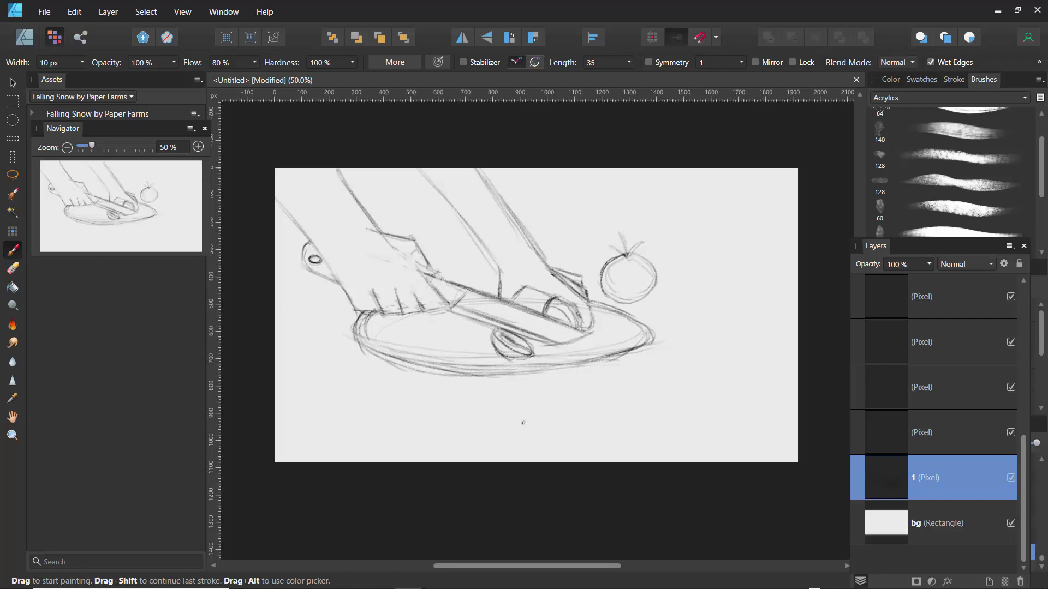
pyautogui.moveTo(525, 408)
pyautogui.mouseDown()
pyautogui.moveTo(521, 450)
pyautogui.moveTo(495, 446)
pyautogui.moveTo(500, 410)
pyautogui.moveTo(480, 413)
pyautogui.moveTo(546, 423)
pyautogui.moveTo(474, 414)
pyautogui.moveTo(491, 418)
pyautogui.moveTo(500, 452)
pyautogui.moveTo(519, 441)
pyautogui.moveTo(495, 437)
pyautogui.moveTo(526, 450)
pyautogui.moveTo(545, 424)
pyautogui.mouseUp()
# - Finish the arrowhead, strengthen the plate rim, and draw the table's back edges on both sides
pyautogui.moveTo(509, 390)
pyautogui.mouseDown()
pyautogui.moveTo(544, 423)
pyautogui.moveTo(431, 368)
pyautogui.mouseUp()
pyautogui.moveTo(435, 378)
pyautogui.mouseDown()
pyautogui.moveTo(520, 378)
pyautogui.moveTo(602, 362)
pyautogui.mouseUp()
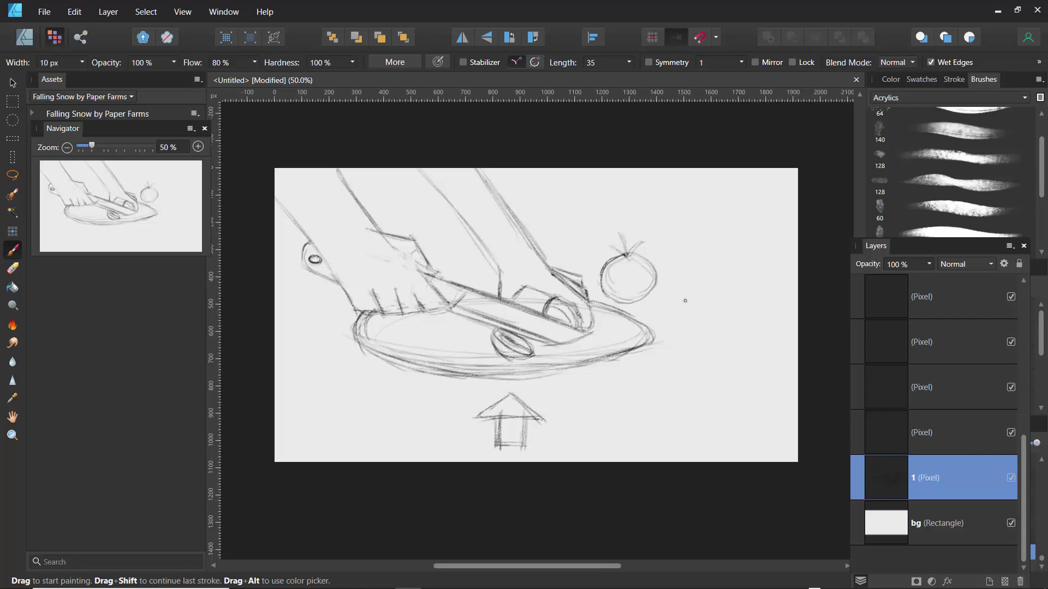
pyautogui.moveTo(685, 301)
pyautogui.mouseDown()
pyautogui.moveTo(644, 301)
pyautogui.moveTo(719, 300)
pyautogui.moveTo(776, 355)
pyautogui.mouseUp()
pyautogui.moveTo(304, 311)
pyautogui.mouseDown()
pyautogui.moveTo(358, 309)
pyautogui.moveTo(304, 311)
pyautogui.moveTo(276, 343)
pyautogui.mouseUp()
pyautogui.moveTo(710, 299)
pyautogui.mouseDown()
pyautogui.moveTo(790, 363)
pyautogui.moveTo(762, 342)
pyautogui.moveTo(794, 372)
pyautogui.mouseUp()
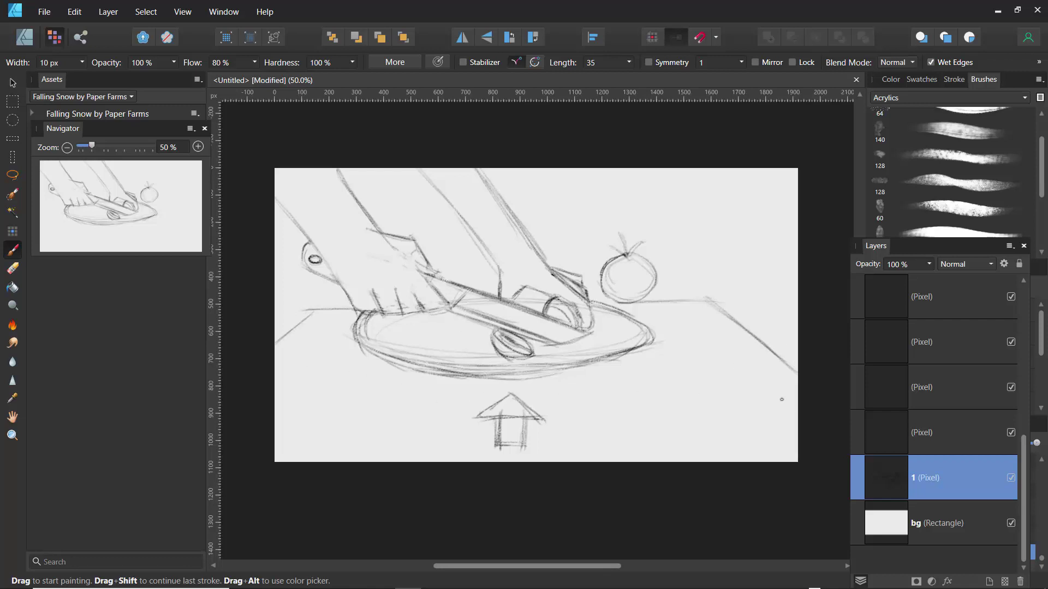
# - Draw and reinforce the table's front edge lines across the bottom of the scene
pyautogui.moveTo(793, 393); pyautogui.dragTo(329, 414)
pyautogui.moveTo(466, 404); pyautogui.dragTo(275, 405)
pyautogui.moveTo(345, 417); pyautogui.dragTo(283, 410)
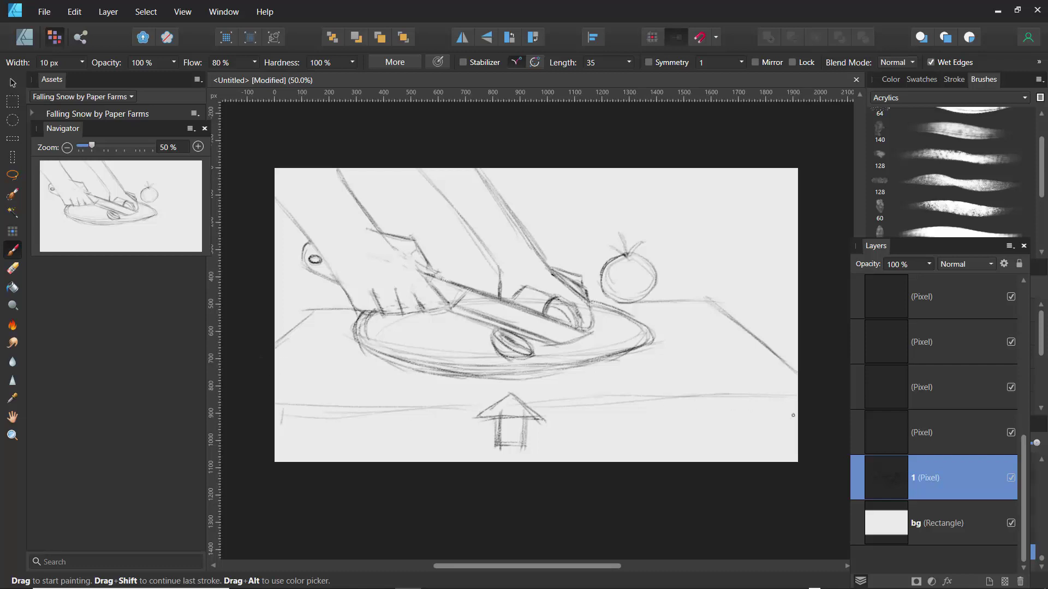
pyautogui.moveTo(796, 400)
pyautogui.mouseDown()
pyautogui.moveTo(788, 426)
pyautogui.moveTo(288, 429)
pyautogui.mouseUp()
pyautogui.moveTo(401, 402)
pyautogui.mouseDown()
pyautogui.moveTo(275, 402)
pyautogui.moveTo(422, 404)
pyautogui.mouseUp()
pyautogui.moveTo(341, 410); pyautogui.dragTo(487, 411)
pyautogui.moveTo(463, 406); pyautogui.dragTo(337, 410)
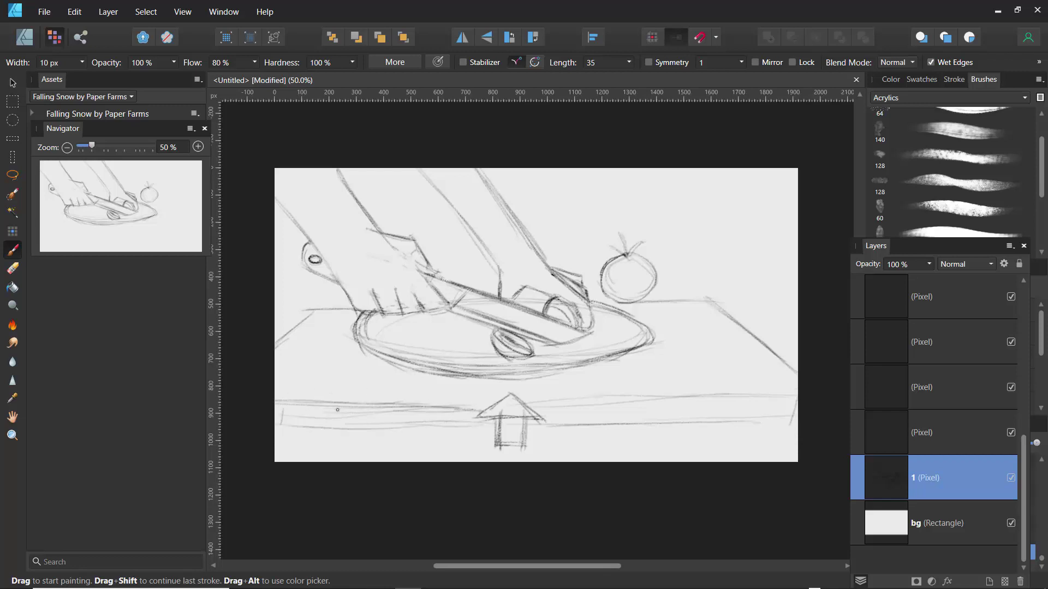
# - Darken the table corners, seat the tomato on the edge, and sketch a small vegetable beside it
pyautogui.moveTo(279, 329)
pyautogui.mouseDown()
pyautogui.moveTo(305, 315)
pyautogui.moveTo(272, 343)
pyautogui.mouseUp()
pyautogui.moveTo(306, 308); pyautogui.dragTo(370, 311)
pyautogui.moveTo(592, 297); pyautogui.dragTo(710, 298)
pyautogui.moveTo(636, 302)
pyautogui.mouseDown()
pyautogui.moveTo(635, 258)
pyautogui.moveTo(623, 292)
pyautogui.moveTo(624, 261)
pyautogui.moveTo(618, 301)
pyautogui.moveTo(628, 260)
pyautogui.moveTo(624, 304)
pyautogui.moveTo(632, 258)
pyautogui.moveTo(637, 293)
pyautogui.moveTo(657, 277)
pyautogui.moveTo(631, 271)
pyautogui.moveTo(620, 294)
pyautogui.moveTo(606, 264)
pyautogui.mouseUp()
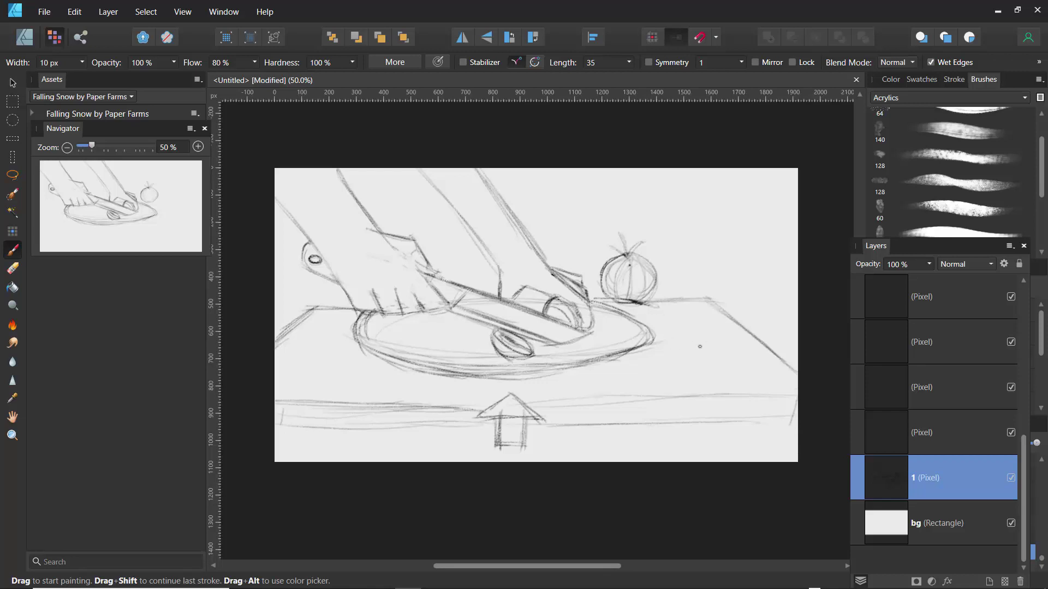
pyautogui.moveTo(729, 347)
pyautogui.mouseDown()
pyautogui.moveTo(711, 334)
pyautogui.moveTo(737, 345)
pyautogui.moveTo(673, 309)
pyautogui.mouseUp()
pyautogui.moveTo(686, 346)
pyautogui.mouseDown()
pyautogui.moveTo(669, 325)
pyautogui.moveTo(709, 364)
pyautogui.moveTo(727, 350)
pyautogui.moveTo(744, 363)
pyautogui.moveTo(730, 358)
pyautogui.moveTo(739, 377)
pyautogui.moveTo(746, 371)
pyautogui.moveTo(708, 357)
pyautogui.moveTo(718, 332)
pyautogui.moveTo(666, 308)
pyautogui.moveTo(709, 358)
pyautogui.mouseUp()
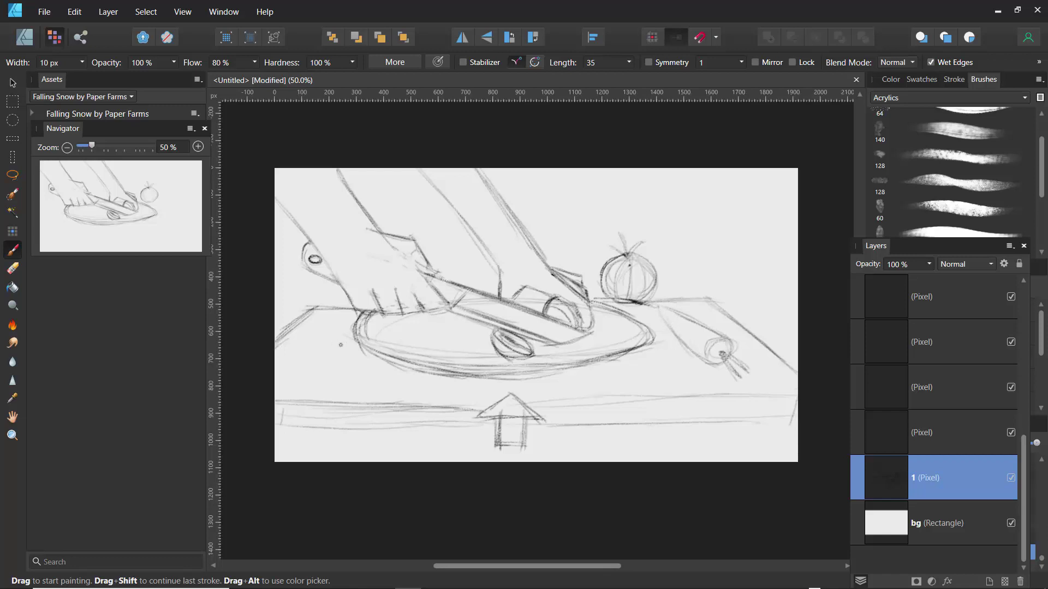
# - Sketch a round fruit left of the plate and a glass on the right, darkening the plate rim
pyautogui.moveTo(309, 343)
pyautogui.mouseDown()
pyautogui.moveTo(305, 387)
pyautogui.moveTo(344, 343)
pyautogui.moveTo(321, 345)
pyautogui.moveTo(335, 377)
pyautogui.moveTo(347, 347)
pyautogui.moveTo(309, 364)
pyautogui.moveTo(350, 366)
pyautogui.moveTo(316, 347)
pyautogui.moveTo(308, 382)
pyautogui.mouseUp()
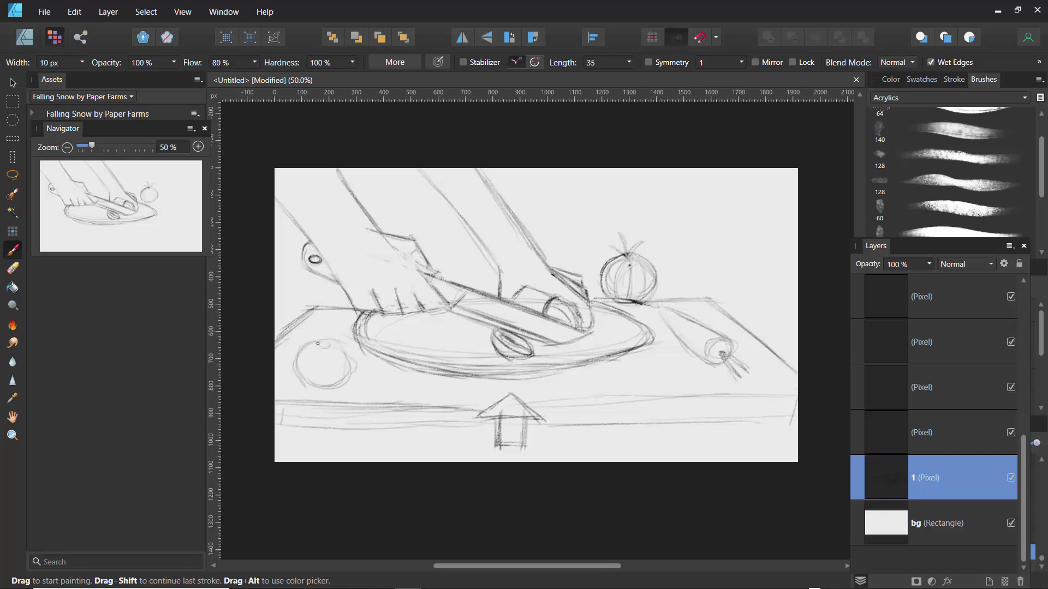
pyautogui.moveTo(321, 347)
pyautogui.mouseDown()
pyautogui.moveTo(346, 369)
pyautogui.moveTo(325, 338)
pyautogui.moveTo(296, 358)
pyautogui.moveTo(311, 340)
pyautogui.moveTo(298, 368)
pyautogui.moveTo(296, 360)
pyautogui.moveTo(344, 372)
pyautogui.moveTo(340, 348)
pyautogui.moveTo(322, 387)
pyautogui.moveTo(341, 348)
pyautogui.moveTo(335, 388)
pyautogui.moveTo(297, 361)
pyautogui.moveTo(318, 390)
pyautogui.mouseUp()
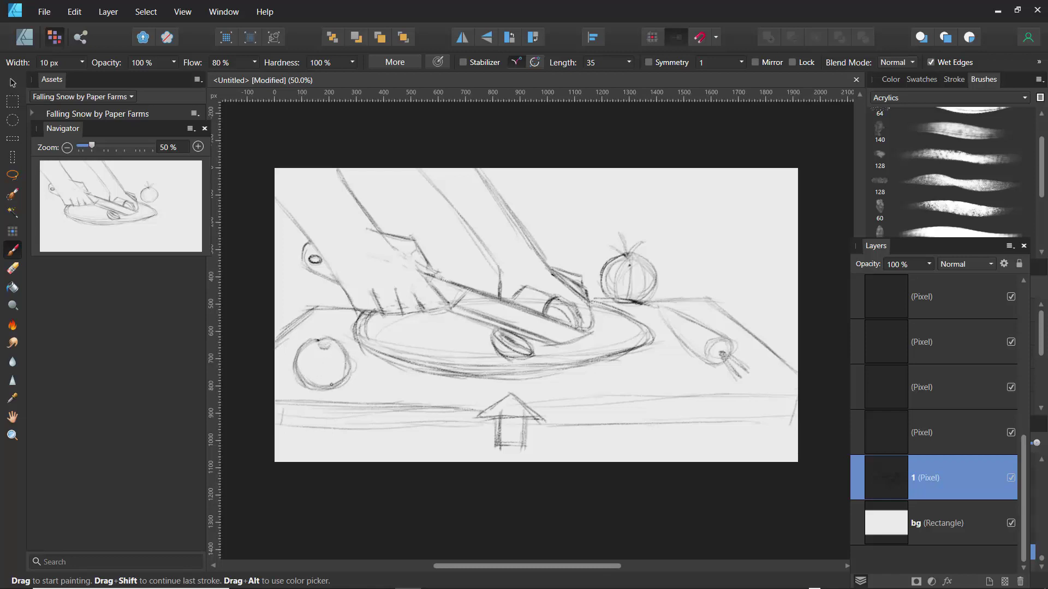
pyautogui.moveTo(677, 344)
pyautogui.mouseDown()
pyautogui.moveTo(661, 343)
pyautogui.moveTo(682, 345)
pyautogui.moveTo(679, 377)
pyautogui.moveTo(657, 370)
pyautogui.moveTo(656, 388)
pyautogui.moveTo(675, 380)
pyautogui.moveTo(657, 385)
pyautogui.moveTo(677, 361)
pyautogui.moveTo(663, 381)
pyautogui.mouseUp()
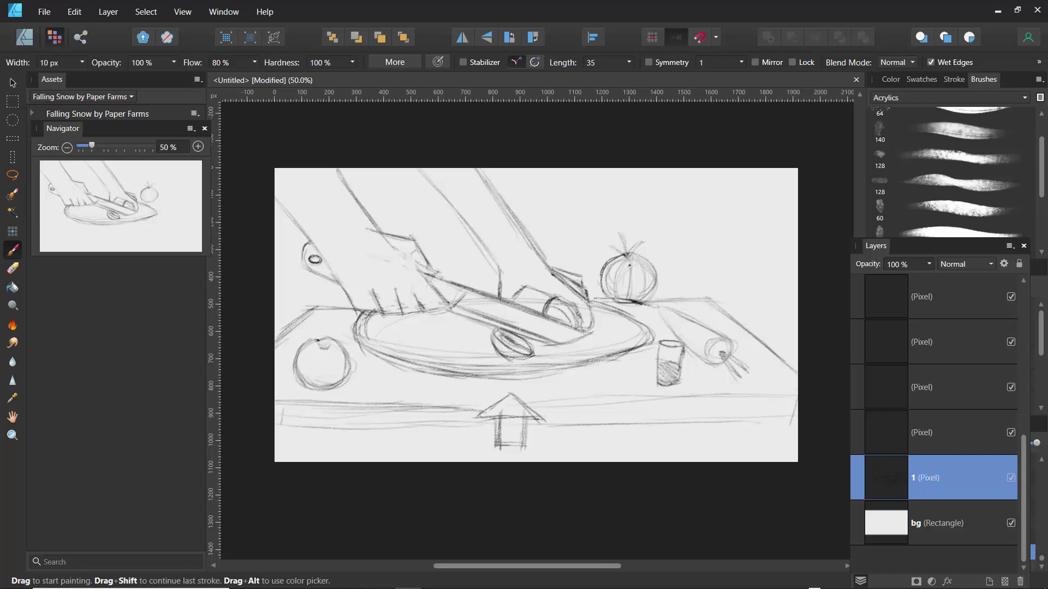
pyautogui.moveTo(623, 348)
pyautogui.mouseDown()
pyautogui.moveTo(617, 356)
pyautogui.moveTo(642, 344)
pyautogui.moveTo(619, 342)
pyautogui.moveTo(641, 373)
pyautogui.moveTo(617, 377)
pyautogui.moveTo(642, 364)
pyautogui.moveTo(619, 385)
pyautogui.moveTo(631, 384)
pyautogui.mouseUp()
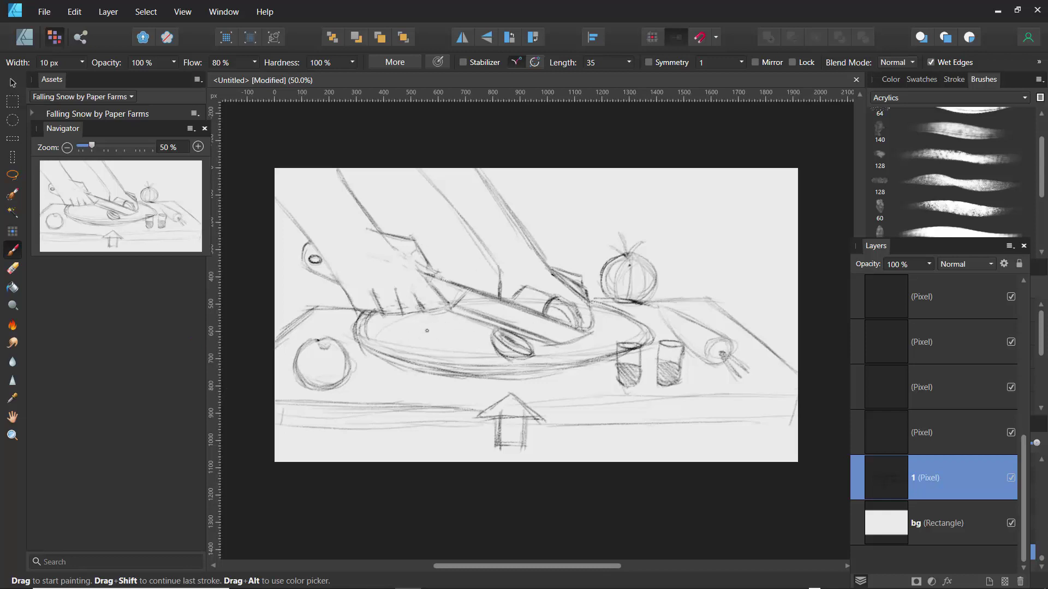
# - Draw small food pieces on the plate and shade marks along the knife blade
pyautogui.moveTo(428, 326)
pyautogui.mouseDown()
pyautogui.moveTo(394, 327)
pyautogui.moveTo(407, 343)
pyautogui.moveTo(391, 334)
pyautogui.moveTo(406, 346)
pyautogui.moveTo(426, 348)
pyautogui.moveTo(421, 329)
pyautogui.moveTo(477, 336)
pyautogui.moveTo(445, 338)
pyautogui.moveTo(473, 346)
pyautogui.moveTo(448, 326)
pyautogui.moveTo(469, 353)
pyautogui.moveTo(440, 347)
pyautogui.moveTo(452, 359)
pyautogui.moveTo(468, 356)
pyautogui.moveTo(450, 350)
pyautogui.moveTo(470, 359)
pyautogui.moveTo(458, 354)
pyautogui.moveTo(481, 351)
pyautogui.moveTo(455, 327)
pyautogui.moveTo(518, 347)
pyautogui.mouseUp()
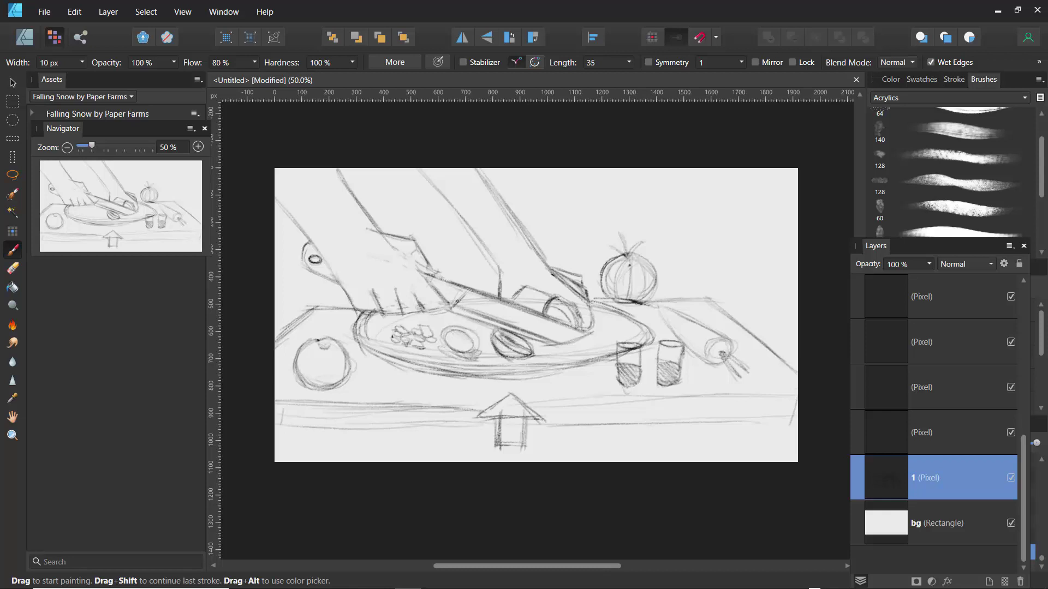
pyautogui.moveTo(467, 292)
pyautogui.mouseDown()
pyautogui.moveTo(453, 294)
pyautogui.moveTo(456, 284)
pyautogui.mouseUp()
pyautogui.moveTo(554, 315); pyautogui.dragTo(577, 327)
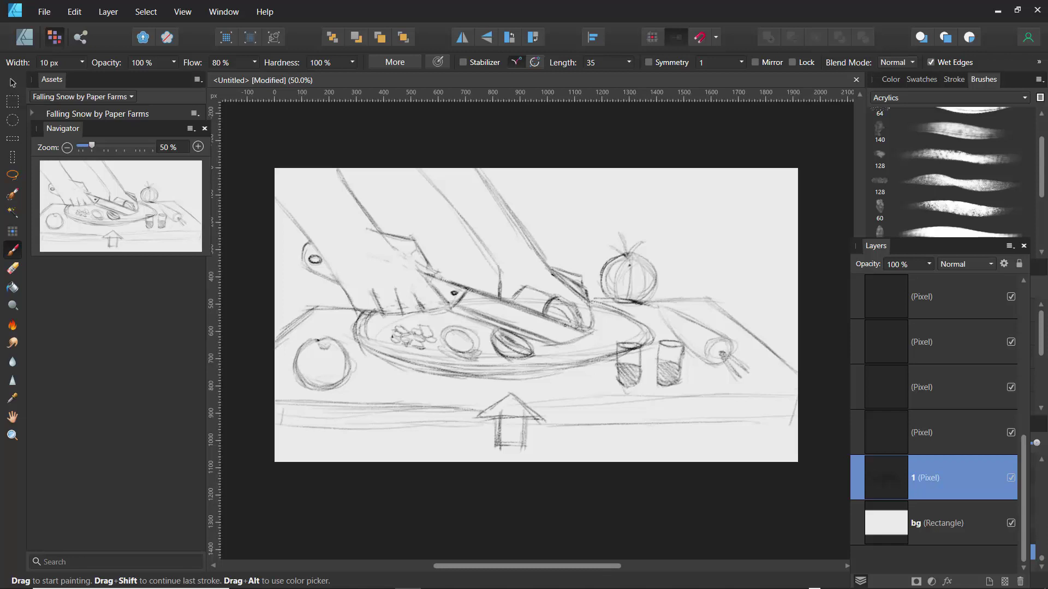
# - Move to the empty layer above 1, hide layer 1, and begin sketching a seated figure's body
pyautogui.click(890, 442)
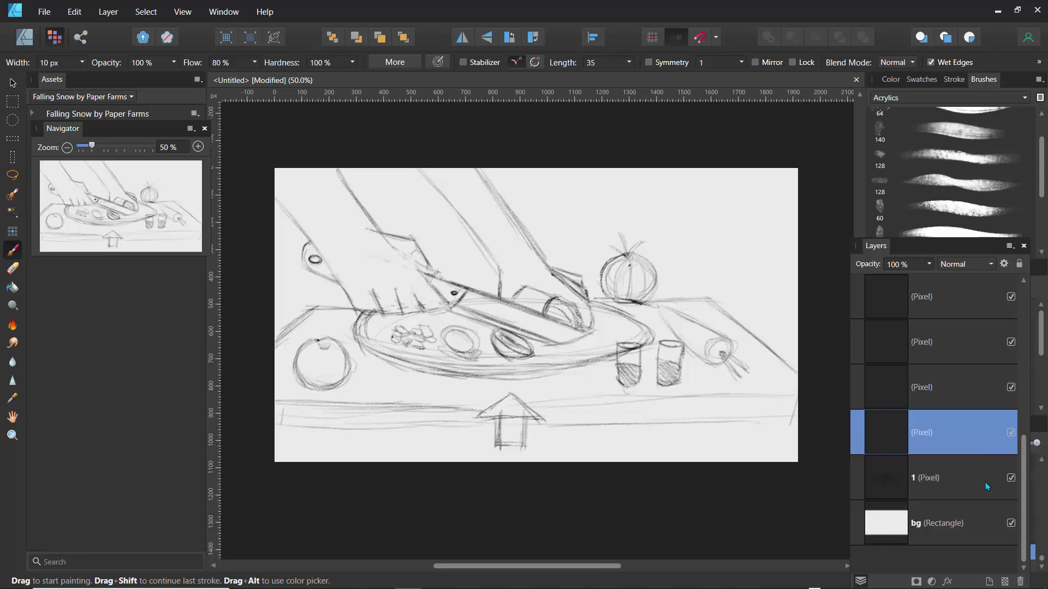
pyautogui.click(1010, 479)
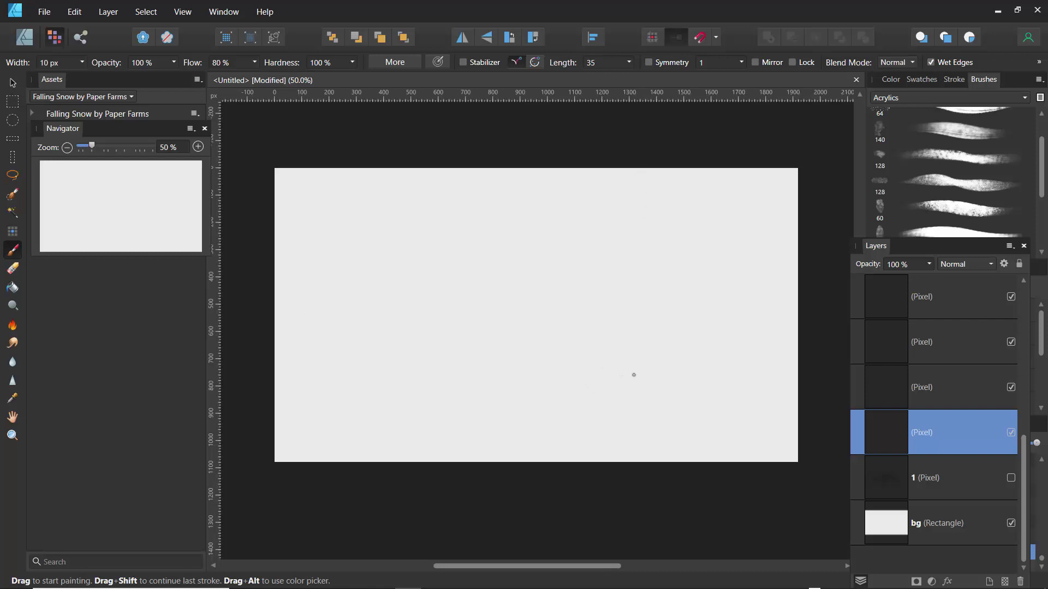
pyautogui.moveTo(423, 315)
pyautogui.mouseDown()
pyautogui.moveTo(428, 337)
pyautogui.moveTo(405, 345)
pyautogui.moveTo(417, 334)
pyautogui.moveTo(442, 354)
pyautogui.moveTo(424, 363)
pyautogui.moveTo(453, 371)
pyautogui.mouseUp()
pyautogui.moveTo(404, 345)
pyautogui.mouseDown()
pyautogui.moveTo(439, 358)
pyautogui.moveTo(453, 380)
pyautogui.moveTo(432, 390)
pyautogui.moveTo(455, 378)
pyautogui.moveTo(454, 387)
pyautogui.moveTo(418, 372)
pyautogui.moveTo(436, 384)
pyautogui.moveTo(404, 380)
pyautogui.moveTo(415, 389)
pyautogui.moveTo(478, 382)
pyautogui.moveTo(427, 387)
pyautogui.moveTo(404, 360)
pyautogui.moveTo(426, 359)
pyautogui.moveTo(434, 371)
pyautogui.moveTo(407, 369)
pyautogui.moveTo(397, 394)
pyautogui.moveTo(365, 382)
pyautogui.moveTo(402, 372)
pyautogui.moveTo(370, 404)
pyautogui.moveTo(399, 398)
pyautogui.mouseUp()
# - Add the log's edge, the figure's legs and head detail, bench lines, and a rounded shape at left
pyautogui.moveTo(416, 385)
pyautogui.mouseDown()
pyautogui.moveTo(402, 396)
pyautogui.moveTo(451, 394)
pyautogui.moveTo(405, 397)
pyautogui.moveTo(449, 405)
pyautogui.moveTo(412, 405)
pyautogui.moveTo(432, 421)
pyautogui.mouseUp()
pyautogui.moveTo(431, 420)
pyautogui.mouseDown()
pyautogui.moveTo(439, 412)
pyautogui.moveTo(438, 426)
pyautogui.mouseUp()
pyautogui.moveTo(426, 414); pyautogui.dragTo(434, 427)
pyautogui.moveTo(464, 391)
pyautogui.mouseDown()
pyautogui.moveTo(457, 417)
pyautogui.moveTo(446, 413)
pyautogui.mouseUp()
pyautogui.moveTo(430, 322)
pyautogui.mouseDown()
pyautogui.moveTo(417, 335)
pyautogui.moveTo(443, 349)
pyautogui.moveTo(416, 351)
pyautogui.mouseUp()
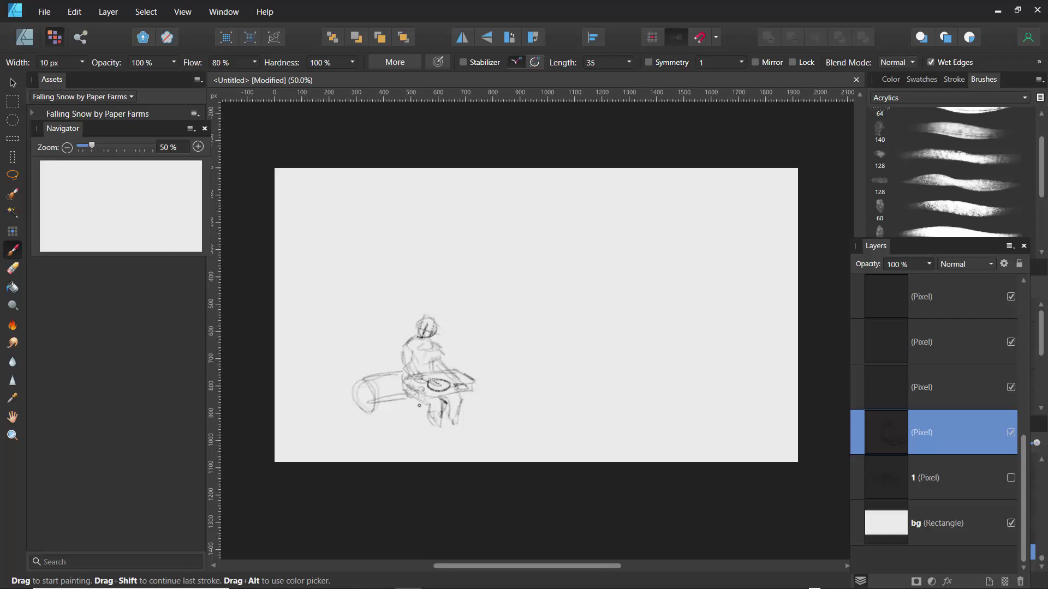
pyautogui.moveTo(416, 403)
pyautogui.mouseDown()
pyautogui.moveTo(382, 409)
pyautogui.moveTo(436, 432)
pyautogui.mouseUp()
pyautogui.moveTo(340, 340)
pyautogui.mouseDown()
pyautogui.moveTo(368, 365)
pyautogui.moveTo(313, 358)
pyautogui.moveTo(349, 377)
pyautogui.moveTo(369, 367)
pyautogui.moveTo(313, 364)
pyautogui.moveTo(364, 407)
pyautogui.moveTo(356, 384)
pyautogui.moveTo(399, 371)
pyautogui.moveTo(354, 371)
pyautogui.moveTo(343, 385)
pyautogui.mouseUp()
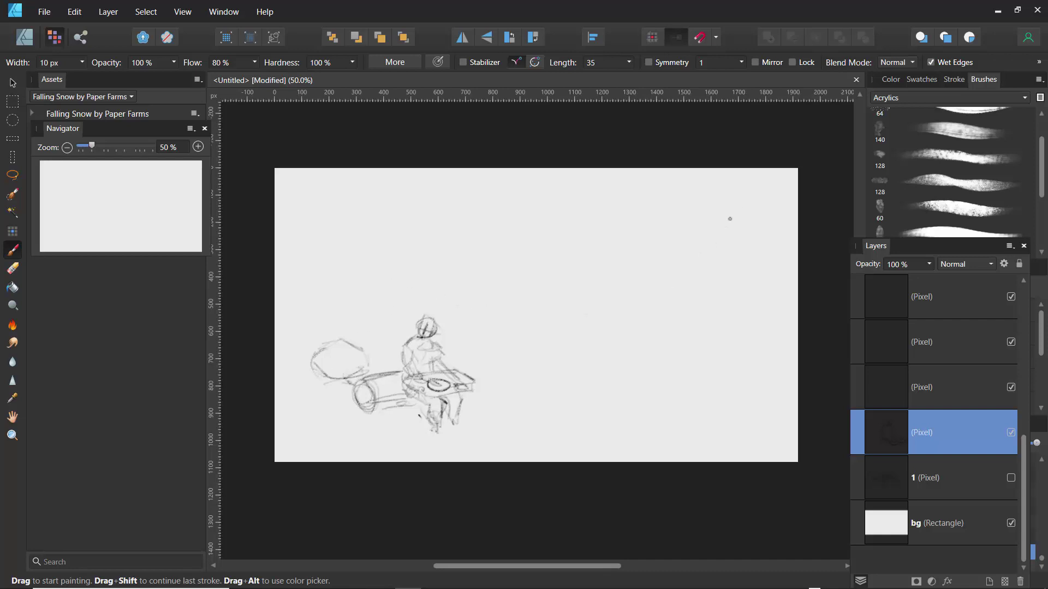
# - Sketch tree trunks with crowns at the right of the campfire scene, plus a small tree beside them
pyautogui.moveTo(732, 207)
pyautogui.mouseDown()
pyautogui.moveTo(716, 305)
pyautogui.moveTo(702, 285)
pyautogui.moveTo(697, 343)
pyautogui.mouseUp()
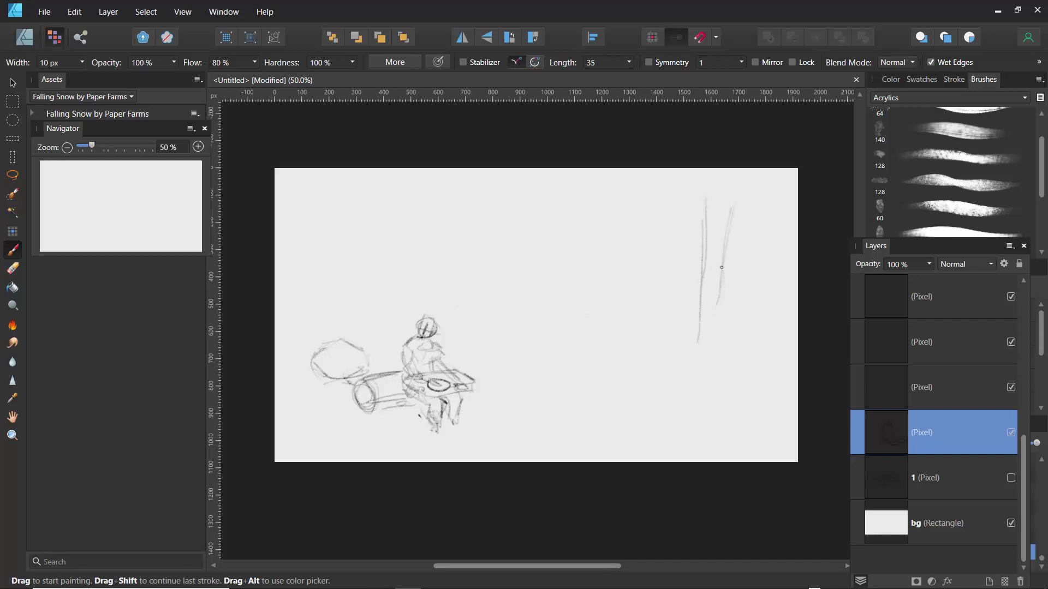
pyautogui.moveTo(721, 268); pyautogui.dragTo(717, 337)
pyautogui.moveTo(704, 301); pyautogui.dragTo(701, 309)
pyautogui.moveTo(617, 214)
pyautogui.mouseDown()
pyautogui.moveTo(605, 311)
pyautogui.moveTo(583, 318)
pyautogui.mouseUp()
pyautogui.moveTo(638, 203); pyautogui.dragTo(616, 225)
pyautogui.moveTo(638, 200); pyautogui.dragTo(615, 178)
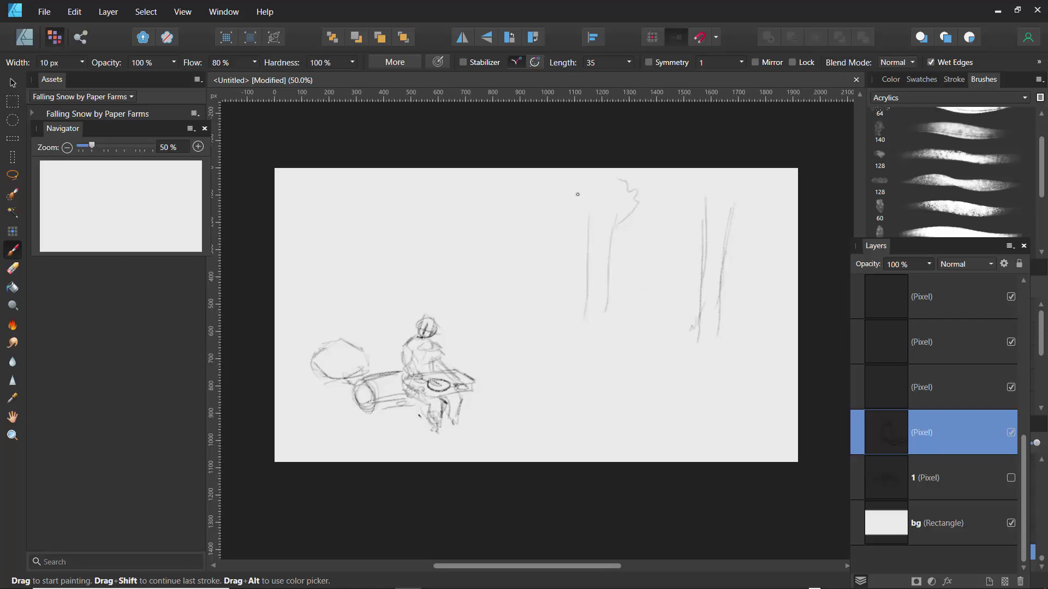
pyautogui.moveTo(587, 216); pyautogui.dragTo(583, 170)
pyautogui.moveTo(551, 266)
pyautogui.mouseDown()
pyautogui.moveTo(542, 314)
pyautogui.moveTo(565, 255)
pyautogui.moveTo(555, 244)
pyautogui.moveTo(544, 268)
pyautogui.mouseUp()
# - Add an oval near the top, extend the seated figure's right leg and draw a short line beside it
pyautogui.moveTo(542, 307); pyautogui.dragTo(532, 313)
pyautogui.moveTo(442, 199)
pyautogui.mouseDown()
pyautogui.moveTo(450, 210)
pyautogui.moveTo(420, 207)
pyautogui.moveTo(443, 191)
pyautogui.moveTo(423, 215)
pyautogui.moveTo(453, 209)
pyautogui.moveTo(431, 185)
pyautogui.mouseUp()
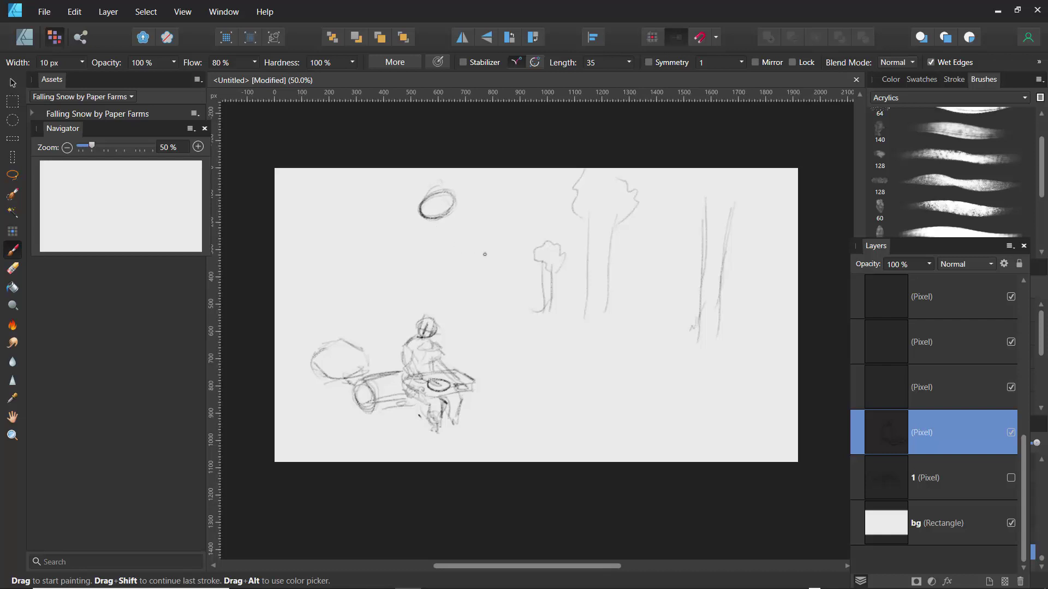
pyautogui.moveTo(451, 419); pyautogui.dragTo(461, 432)
pyautogui.moveTo(539, 422)
pyautogui.mouseDown()
pyautogui.moveTo(579, 451)
pyautogui.moveTo(479, 435)
pyautogui.moveTo(521, 429)
pyautogui.moveTo(482, 421)
pyautogui.moveTo(477, 436)
pyautogui.mouseUp()
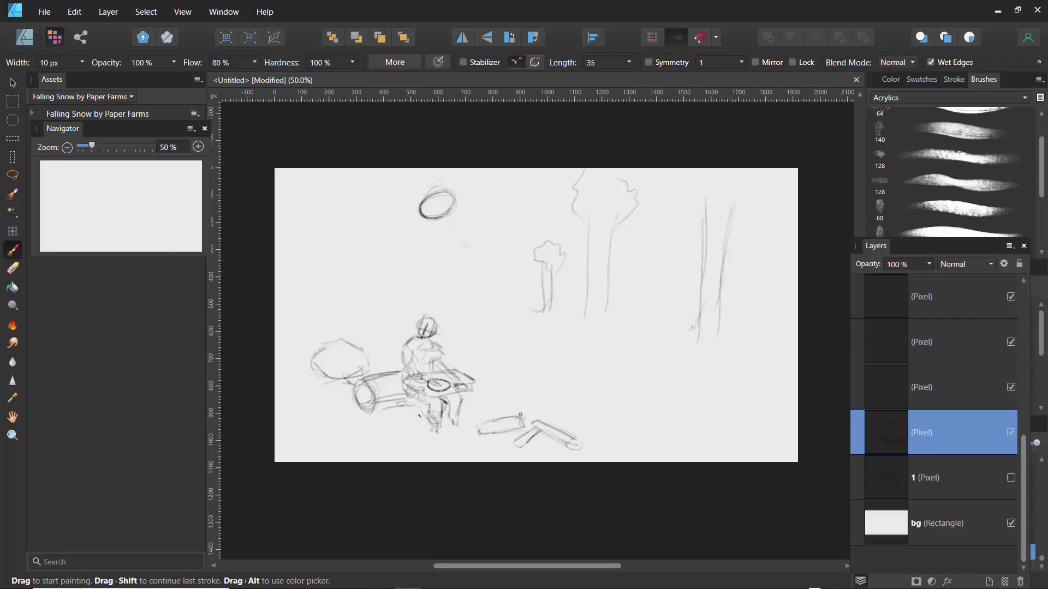
# - Draw flames above the logs with strokes on both sides and extend the stick
pyautogui.moveTo(520, 396)
pyautogui.mouseDown()
pyautogui.moveTo(542, 398)
pyautogui.moveTo(542, 386)
pyautogui.moveTo(524, 391)
pyautogui.moveTo(573, 378)
pyautogui.moveTo(570, 421)
pyautogui.moveTo(573, 375)
pyautogui.mouseUp()
pyautogui.moveTo(568, 424); pyautogui.dragTo(569, 372)
pyautogui.moveTo(505, 375)
pyautogui.mouseDown()
pyautogui.moveTo(504, 408)
pyautogui.moveTo(504, 380)
pyautogui.mouseUp()
pyautogui.moveTo(498, 419)
pyautogui.mouseDown()
pyautogui.moveTo(499, 363)
pyautogui.moveTo(544, 344)
pyautogui.moveTo(560, 358)
pyautogui.moveTo(528, 364)
pyautogui.moveTo(533, 351)
pyautogui.moveTo(525, 369)
pyautogui.moveTo(547, 373)
pyautogui.moveTo(537, 385)
pyautogui.moveTo(542, 369)
pyautogui.moveTo(536, 386)
pyautogui.moveTo(536, 370)
pyautogui.moveTo(531, 383)
pyautogui.moveTo(526, 365)
pyautogui.moveTo(497, 363)
pyautogui.mouseUp()
pyautogui.moveTo(562, 366)
pyautogui.mouseDown()
pyautogui.moveTo(536, 360)
pyautogui.moveTo(548, 371)
pyautogui.moveTo(552, 347)
pyautogui.moveTo(538, 346)
pyautogui.moveTo(526, 360)
pyautogui.moveTo(534, 349)
pyautogui.moveTo(529, 358)
pyautogui.moveTo(553, 361)
pyautogui.moveTo(517, 412)
pyautogui.moveTo(527, 379)
pyautogui.moveTo(541, 410)
pyautogui.moveTo(541, 385)
pyautogui.moveTo(529, 428)
pyautogui.mouseUp()
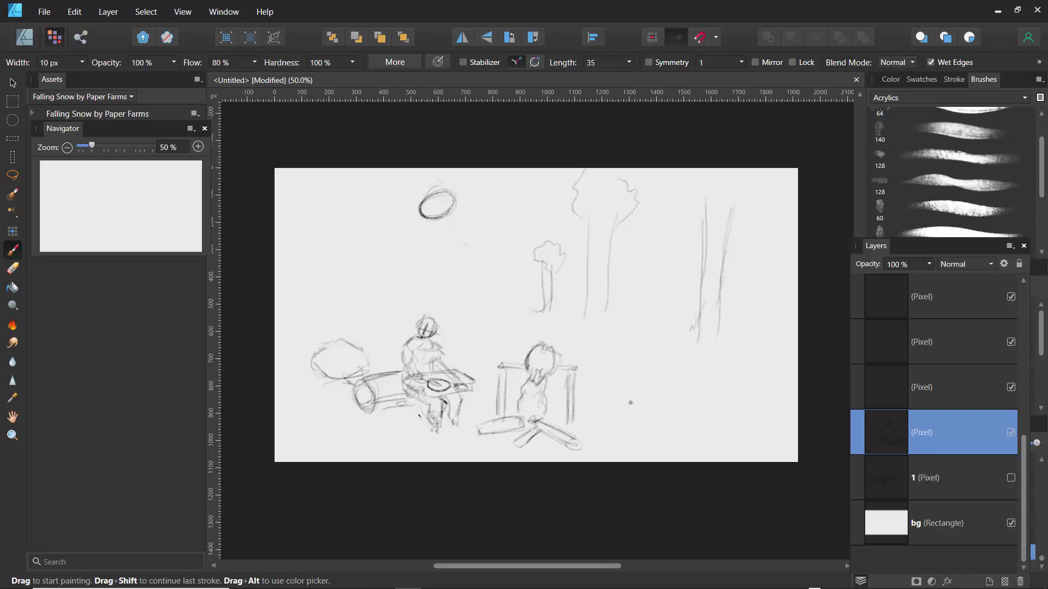
# - Add a small tailed oval by the figure, darken the log, and shade its ground line and shadow
pyautogui.moveTo(721, 421)
pyautogui.mouseDown()
pyautogui.moveTo(709, 433)
pyautogui.moveTo(722, 404)
pyautogui.moveTo(666, 381)
pyautogui.moveTo(661, 406)
pyautogui.moveTo(703, 431)
pyautogui.mouseUp()
pyautogui.moveTo(659, 402); pyautogui.dragTo(706, 433)
pyautogui.moveTo(664, 379)
pyautogui.mouseDown()
pyautogui.moveTo(662, 408)
pyautogui.moveTo(589, 410)
pyautogui.mouseUp()
pyautogui.moveTo(622, 445)
pyautogui.mouseDown()
pyautogui.moveTo(587, 413)
pyautogui.moveTo(642, 453)
pyautogui.mouseUp()
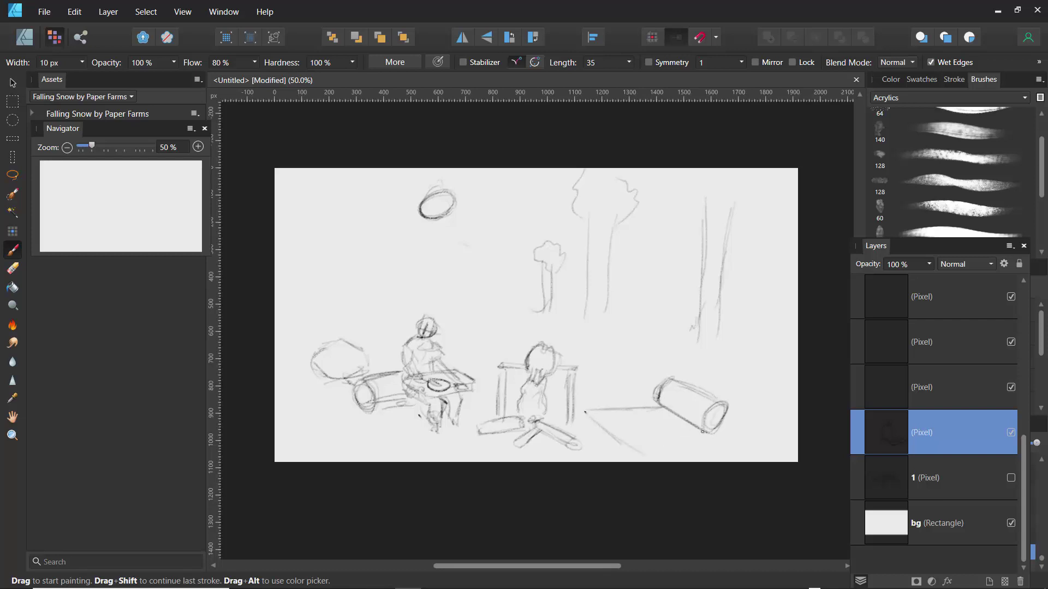
pyautogui.moveTo(699, 433); pyautogui.dragTo(611, 438)
# - Sketch a sword rising beside the log, with diagonal strokes across the log top
pyautogui.moveTo(658, 348)
pyautogui.mouseDown()
pyautogui.moveTo(668, 358)
pyautogui.moveTo(662, 350)
pyautogui.moveTo(635, 407)
pyautogui.moveTo(631, 392)
pyautogui.moveTo(661, 351)
pyautogui.moveTo(624, 405)
pyautogui.mouseUp()
pyautogui.moveTo(653, 352)
pyautogui.mouseDown()
pyautogui.moveTo(661, 359)
pyautogui.moveTo(684, 329)
pyautogui.moveTo(665, 326)
pyautogui.mouseUp()
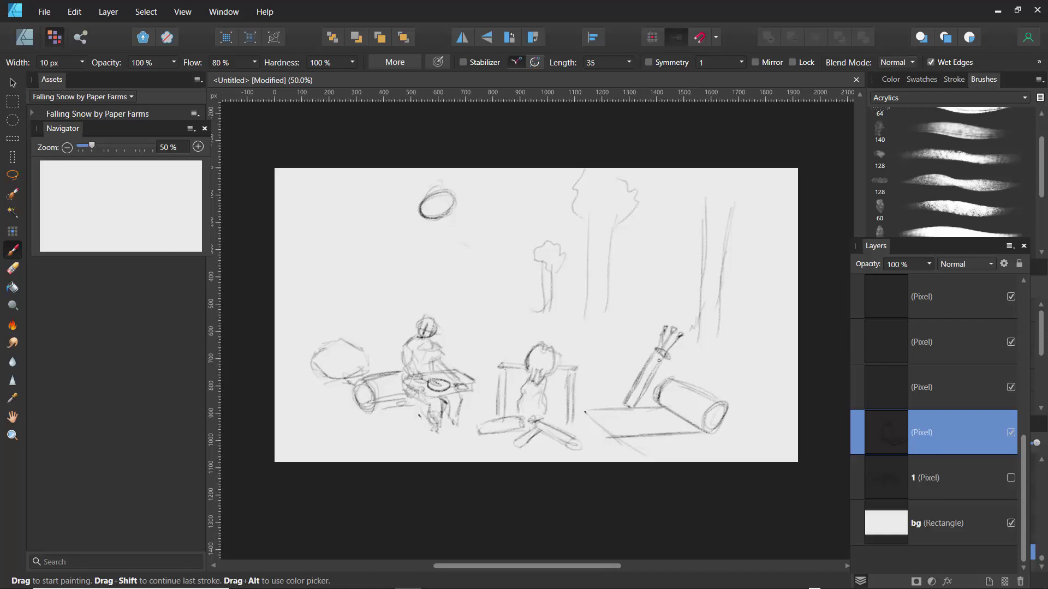
pyautogui.moveTo(655, 404)
pyautogui.mouseDown()
pyautogui.moveTo(703, 370)
pyautogui.moveTo(634, 413)
pyautogui.moveTo(655, 375)
pyautogui.moveTo(654, 398)
pyautogui.moveTo(660, 378)
pyautogui.moveTo(652, 391)
pyautogui.moveTo(698, 372)
pyautogui.moveTo(701, 385)
pyautogui.moveTo(695, 375)
pyautogui.moveTo(675, 412)
pyautogui.moveTo(694, 399)
pyautogui.moveTo(641, 408)
pyautogui.moveTo(662, 394)
pyautogui.mouseUp()
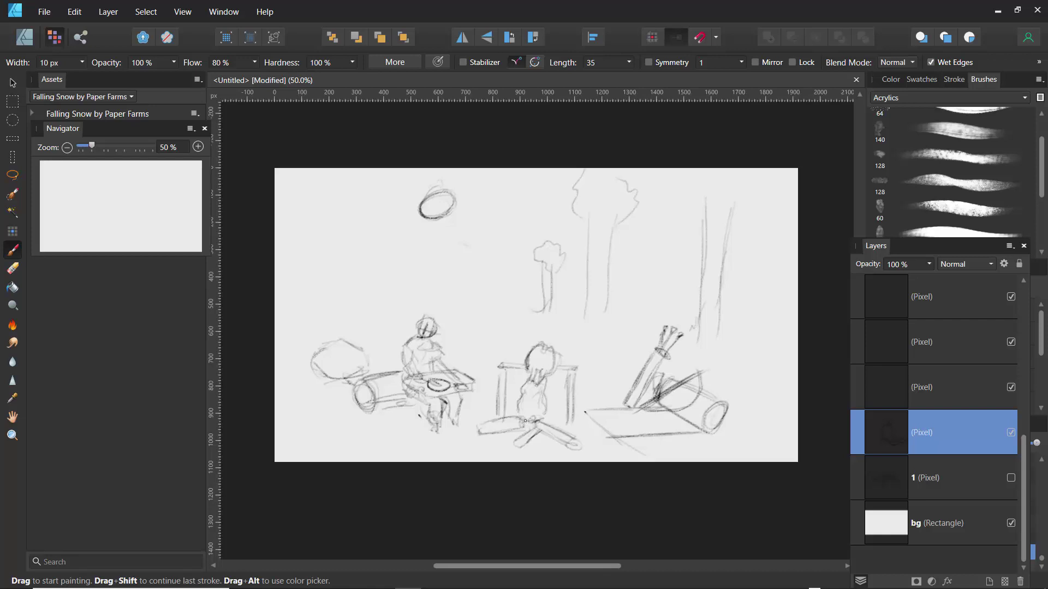
pyautogui.moveTo(525, 421)
pyautogui.mouseDown()
pyautogui.moveTo(504, 440)
pyautogui.moveTo(532, 425)
pyautogui.moveTo(501, 449)
pyautogui.moveTo(551, 410)
pyautogui.moveTo(552, 385)
pyautogui.mouseUp()
# - Draw steam above the seated figure and add strokes at its lap and back
pyautogui.moveTo(538, 334)
pyautogui.mouseDown()
pyautogui.moveTo(522, 373)
pyautogui.moveTo(510, 356)
pyautogui.mouseUp()
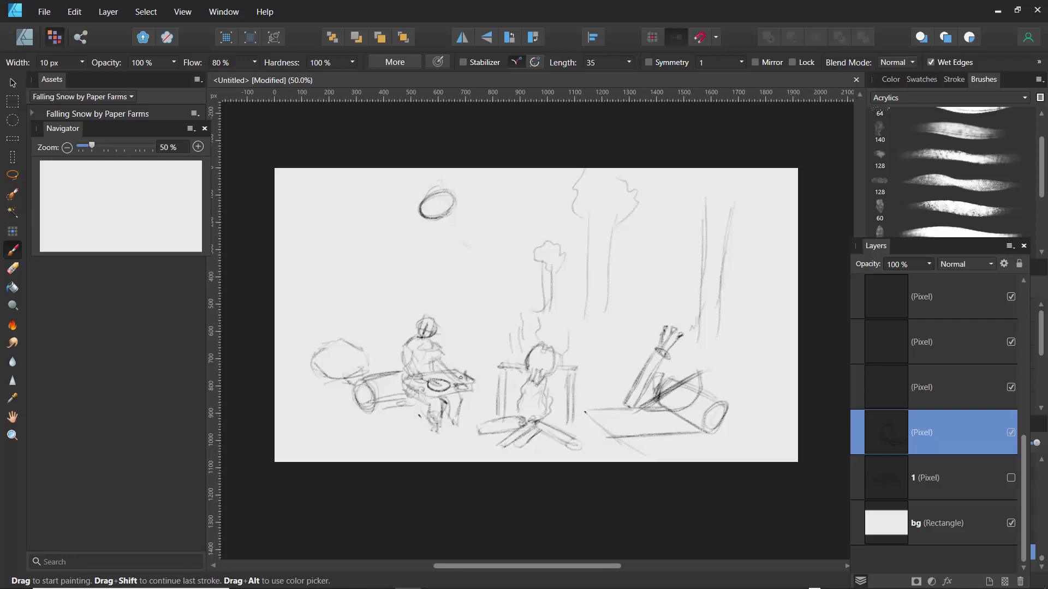
pyautogui.moveTo(419, 378); pyautogui.dragTo(418, 392)
pyautogui.moveTo(429, 339); pyautogui.dragTo(463, 380)
# - Draw two clouds at the upper left, re-outline the rock and firm up the figure's back and arm
pyautogui.moveTo(378, 214)
pyautogui.mouseDown()
pyautogui.moveTo(355, 200)
pyautogui.moveTo(310, 217)
pyautogui.moveTo(315, 237)
pyautogui.moveTo(360, 237)
pyautogui.moveTo(371, 217)
pyautogui.moveTo(385, 224)
pyautogui.moveTo(338, 240)
pyautogui.mouseUp()
pyautogui.moveTo(443, 240)
pyautogui.mouseDown()
pyautogui.moveTo(476, 226)
pyautogui.moveTo(515, 247)
pyautogui.moveTo(449, 254)
pyautogui.moveTo(453, 234)
pyautogui.moveTo(453, 245)
pyautogui.mouseUp()
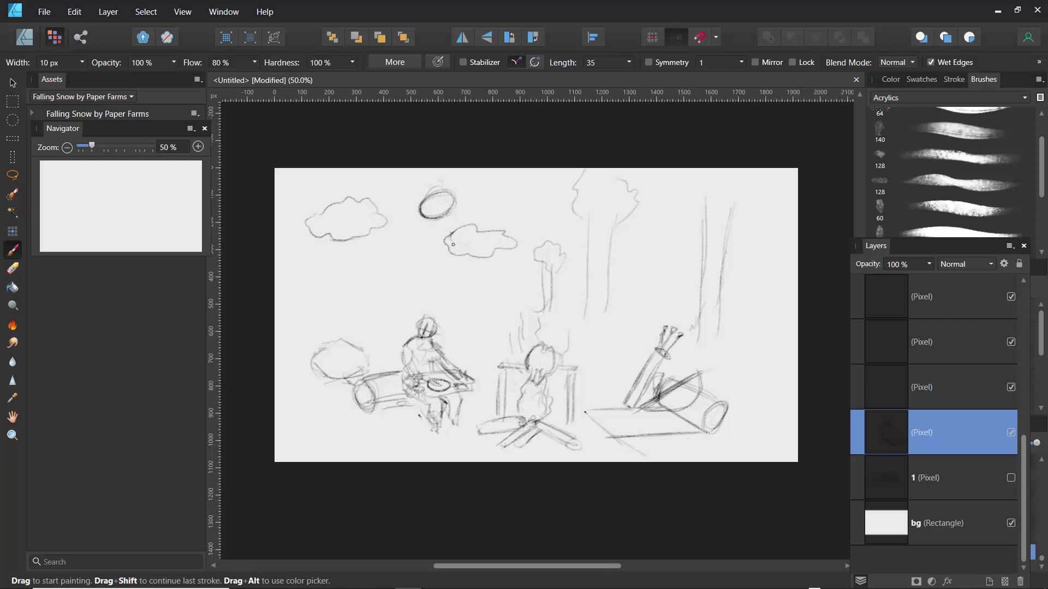
pyautogui.moveTo(338, 342)
pyautogui.mouseDown()
pyautogui.moveTo(363, 350)
pyautogui.moveTo(357, 370)
pyautogui.moveTo(324, 371)
pyautogui.moveTo(341, 381)
pyautogui.moveTo(306, 363)
pyautogui.moveTo(369, 405)
pyautogui.moveTo(425, 399)
pyautogui.moveTo(426, 435)
pyautogui.moveTo(464, 427)
pyautogui.moveTo(424, 434)
pyautogui.moveTo(425, 420)
pyautogui.mouseUp()
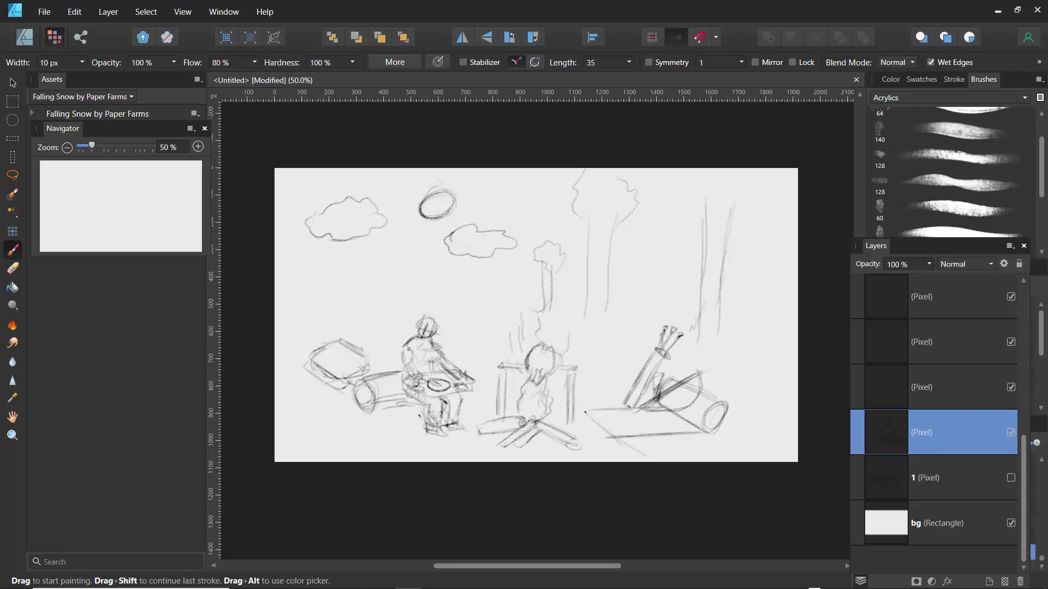
pyautogui.moveTo(408, 349)
pyautogui.mouseDown()
pyautogui.moveTo(412, 372)
pyautogui.moveTo(442, 389)
pyautogui.moveTo(430, 382)
pyautogui.mouseUp()
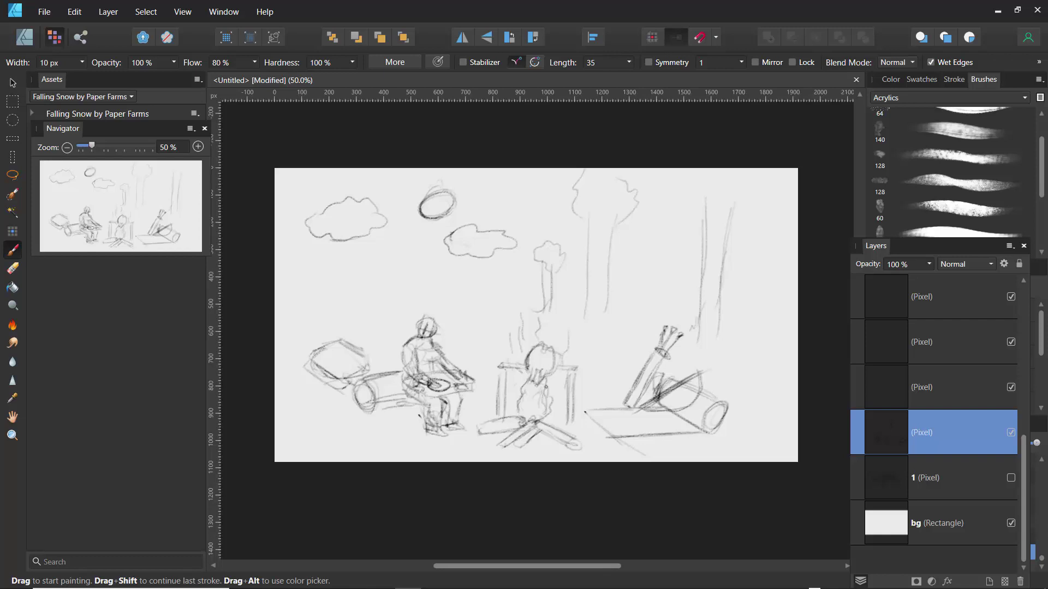
# - Compare the campfire and kitchen sketches, hide the campfire layer, and select the empty layer above it
pyautogui.click(1010, 432)
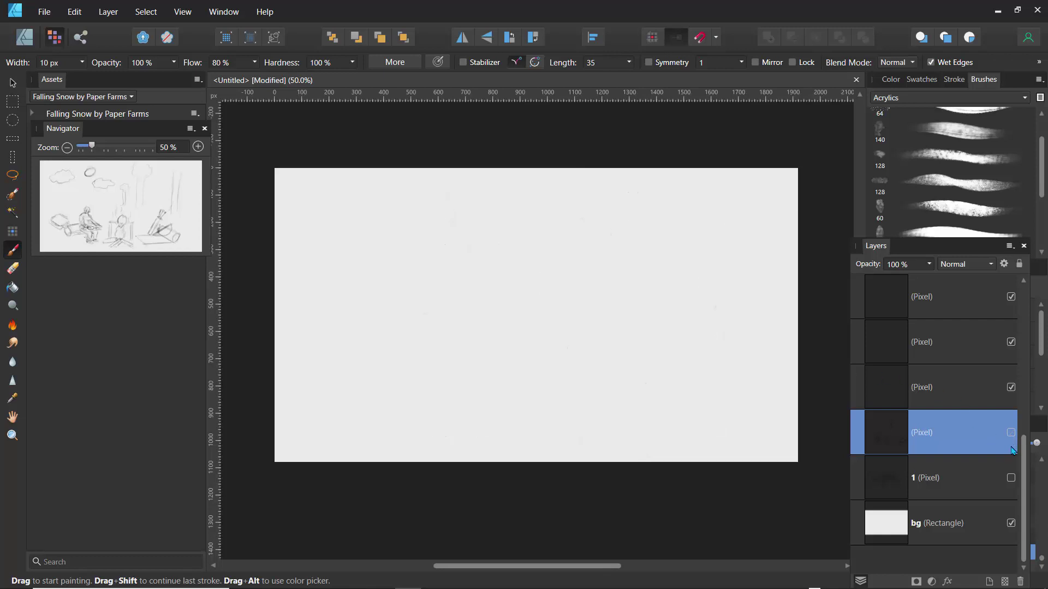
pyautogui.click(1011, 478)
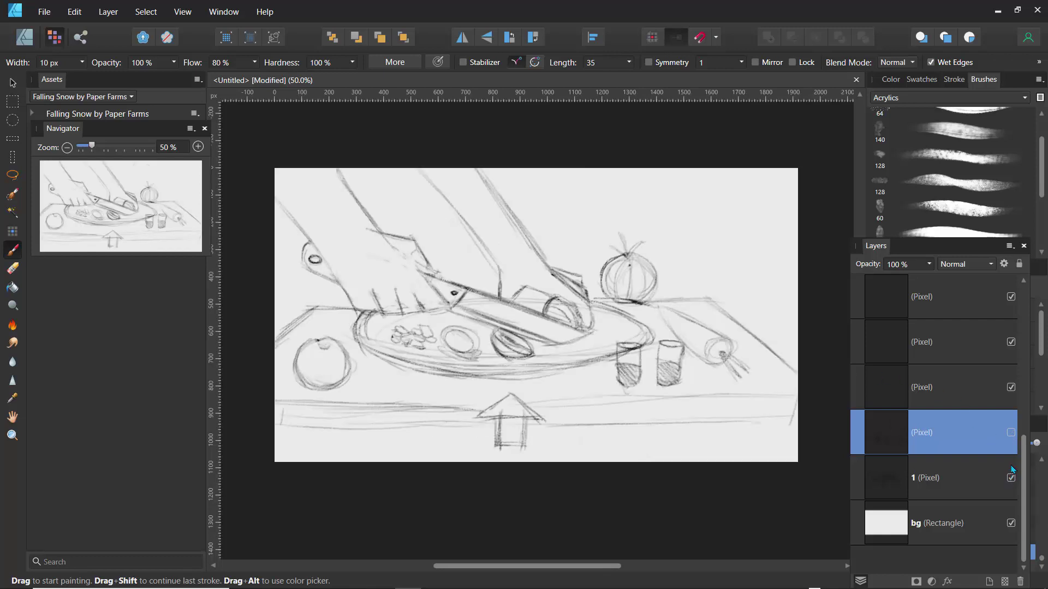
pyautogui.click(1010, 478)
pyautogui.click(1010, 433)
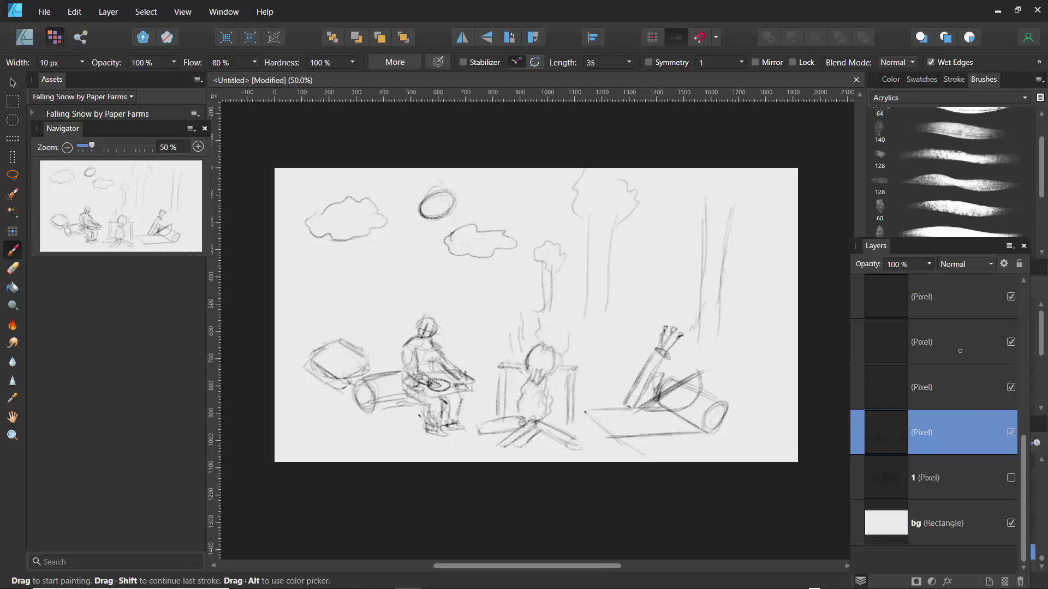
pyautogui.click(1011, 432)
pyautogui.click(946, 394)
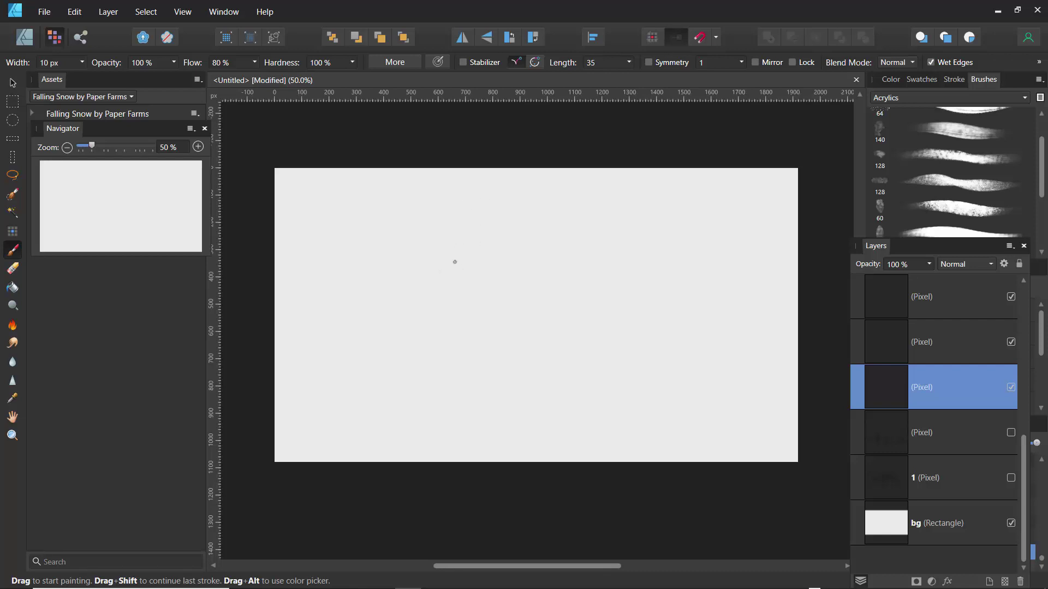
# - Draw a hand holding a small cup, with its forearm reaching in from the left
pyautogui.moveTo(444, 267)
pyautogui.mouseDown()
pyautogui.moveTo(435, 273)
pyautogui.moveTo(450, 254)
pyautogui.mouseUp()
pyautogui.moveTo(448, 244)
pyautogui.mouseDown()
pyautogui.moveTo(452, 255)
pyautogui.moveTo(450, 225)
pyautogui.moveTo(444, 215)
pyautogui.moveTo(433, 231)
pyautogui.moveTo(432, 211)
pyautogui.moveTo(464, 202)
pyautogui.moveTo(451, 201)
pyautogui.moveTo(464, 229)
pyautogui.mouseUp()
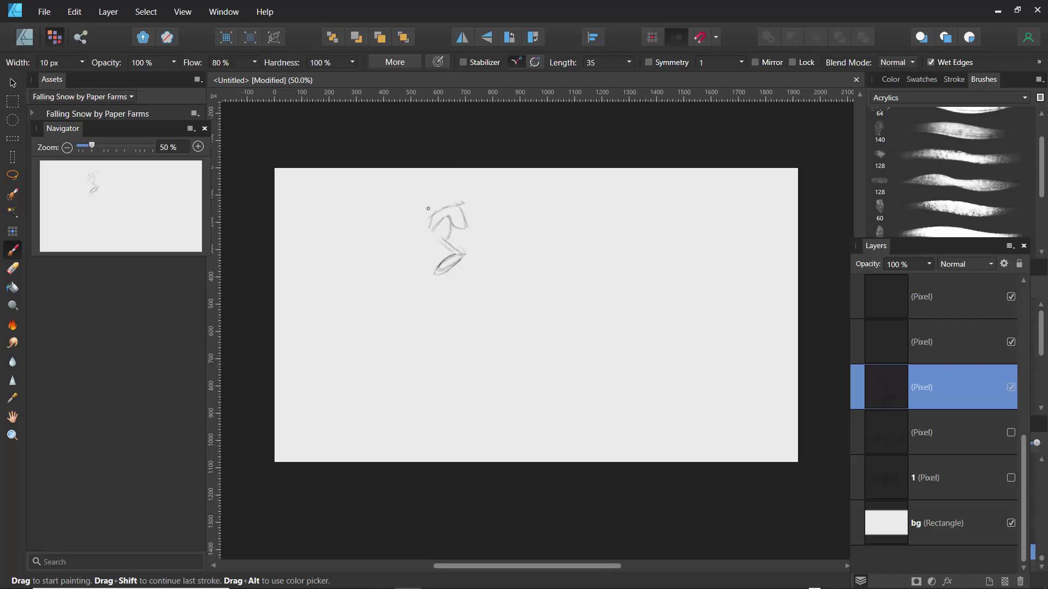
pyautogui.moveTo(459, 203)
pyautogui.mouseDown()
pyautogui.moveTo(418, 211)
pyautogui.moveTo(410, 234)
pyautogui.moveTo(448, 203)
pyautogui.moveTo(409, 201)
pyautogui.moveTo(399, 225)
pyautogui.moveTo(427, 274)
pyautogui.mouseUp()
pyautogui.moveTo(421, 198)
pyautogui.mouseDown()
pyautogui.moveTo(401, 191)
pyautogui.moveTo(385, 208)
pyautogui.moveTo(349, 217)
pyautogui.moveTo(364, 216)
pyautogui.mouseUp()
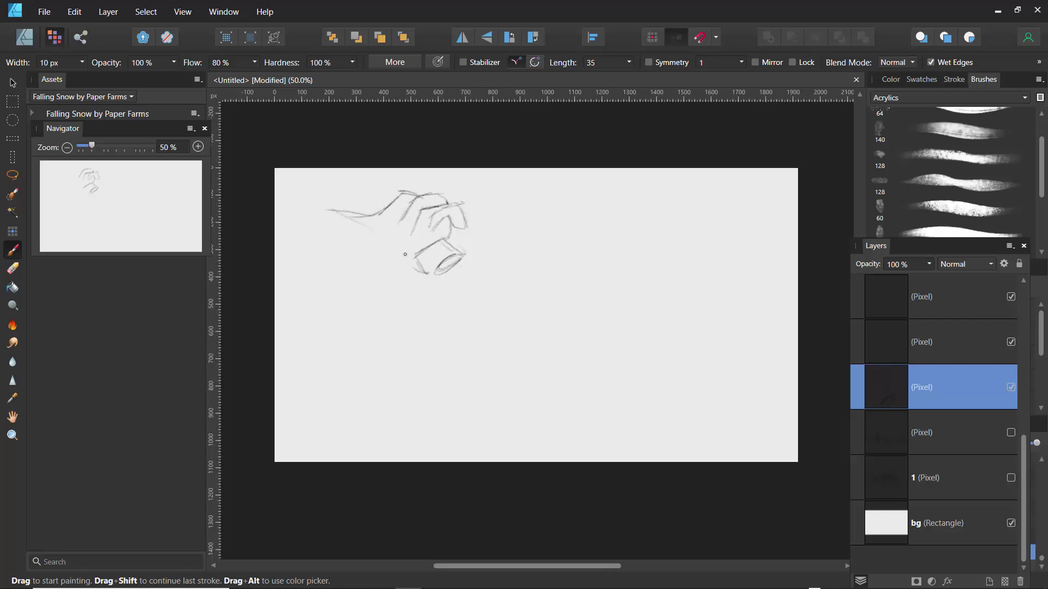
pyautogui.moveTo(421, 273)
pyautogui.mouseDown()
pyautogui.moveTo(309, 241)
pyautogui.moveTo(310, 210)
pyautogui.moveTo(352, 217)
pyautogui.mouseUp()
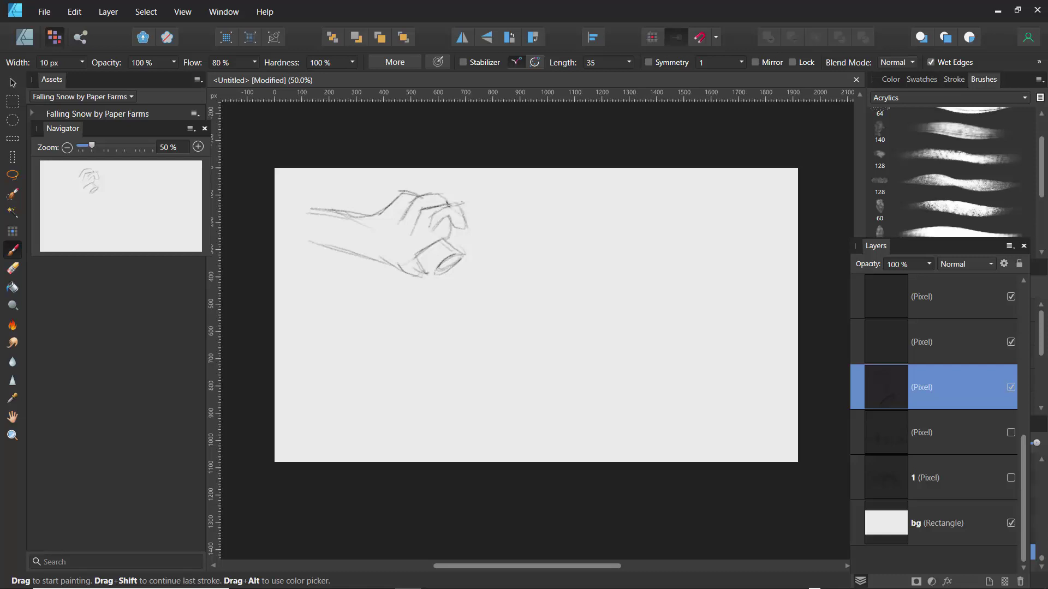
pyautogui.moveTo(465, 212)
pyautogui.mouseDown()
pyautogui.moveTo(448, 221)
pyautogui.moveTo(460, 247)
pyautogui.moveTo(427, 228)
pyautogui.moveTo(446, 216)
pyautogui.moveTo(432, 210)
pyautogui.moveTo(457, 221)
pyautogui.moveTo(424, 209)
pyautogui.moveTo(416, 229)
pyautogui.moveTo(429, 274)
pyautogui.moveTo(419, 279)
pyautogui.moveTo(397, 262)
pyautogui.moveTo(294, 239)
pyautogui.mouseUp()
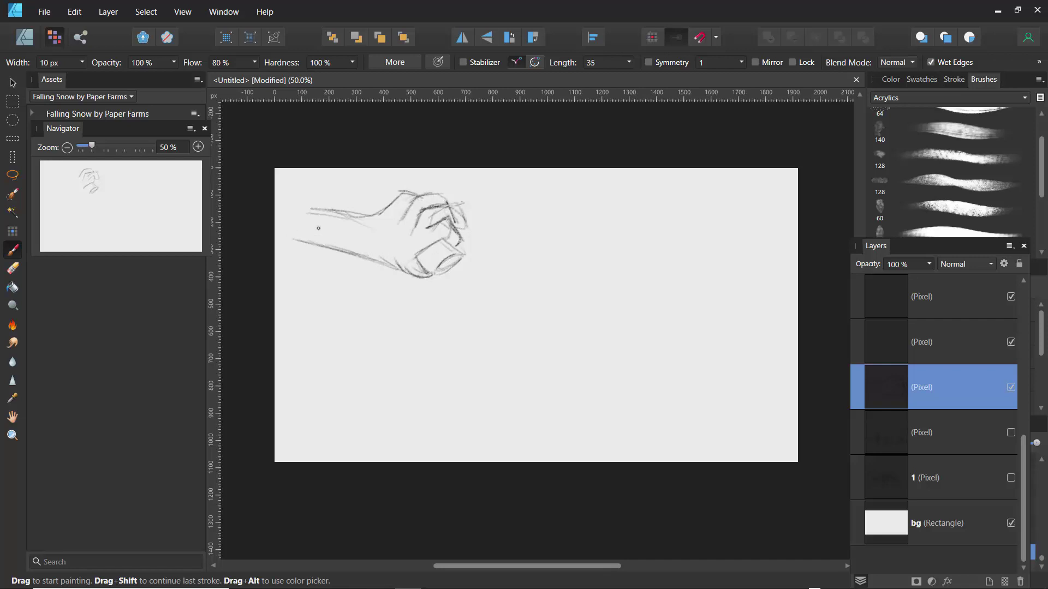
pyautogui.moveTo(373, 219)
pyautogui.mouseDown()
pyautogui.moveTo(308, 197)
pyautogui.moveTo(376, 221)
pyautogui.mouseUp()
# - Add particles falling from the fist onto a pumpkin with a stem and contoured sides
pyautogui.moveTo(461, 280); pyautogui.dragTo(464, 303)
pyautogui.moveTo(476, 303); pyautogui.dragTo(473, 309)
pyautogui.moveTo(520, 303)
pyautogui.mouseDown()
pyautogui.moveTo(510, 326)
pyautogui.moveTo(499, 297)
pyautogui.moveTo(512, 296)
pyautogui.moveTo(492, 330)
pyautogui.moveTo(504, 298)
pyautogui.moveTo(486, 328)
pyautogui.moveTo(437, 320)
pyautogui.moveTo(413, 357)
pyautogui.moveTo(412, 373)
pyautogui.moveTo(433, 348)
pyautogui.moveTo(468, 351)
pyautogui.moveTo(451, 375)
pyautogui.moveTo(472, 418)
pyautogui.mouseUp()
pyautogui.moveTo(514, 332)
pyautogui.mouseDown()
pyautogui.moveTo(552, 339)
pyautogui.moveTo(568, 366)
pyautogui.moveTo(552, 389)
pyautogui.moveTo(546, 368)
pyautogui.moveTo(528, 406)
pyautogui.mouseUp()
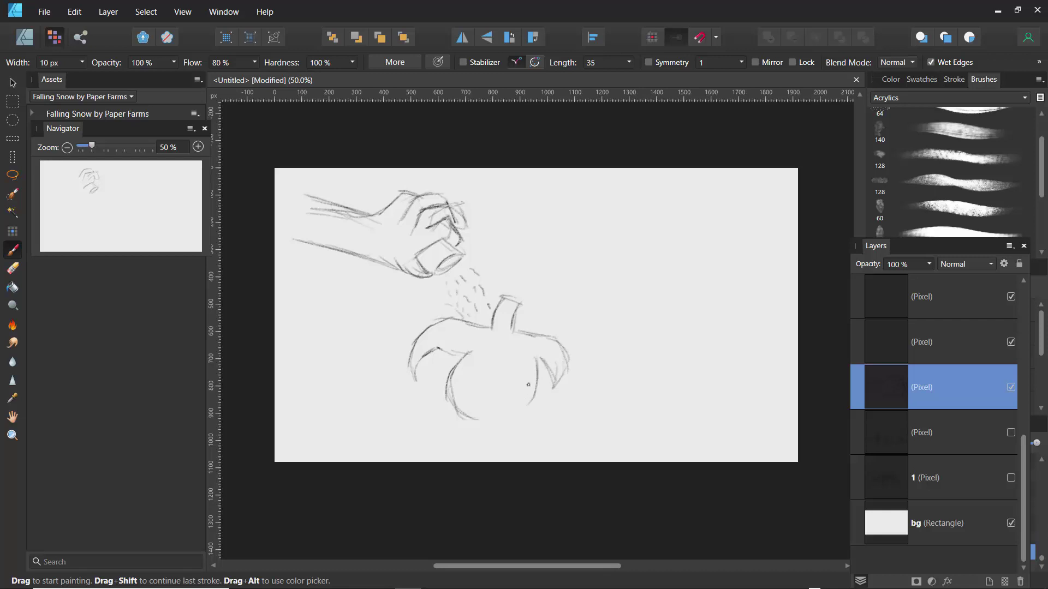
pyautogui.moveTo(541, 365)
pyautogui.mouseDown()
pyautogui.moveTo(522, 420)
pyautogui.moveTo(507, 426)
pyautogui.mouseUp()
pyautogui.moveTo(445, 382)
pyautogui.mouseDown()
pyautogui.moveTo(440, 419)
pyautogui.moveTo(451, 437)
pyautogui.mouseUp()
pyautogui.moveTo(486, 406)
pyautogui.mouseDown()
pyautogui.moveTo(469, 434)
pyautogui.moveTo(487, 408)
pyautogui.moveTo(481, 441)
pyautogui.moveTo(516, 428)
pyautogui.mouseUp()
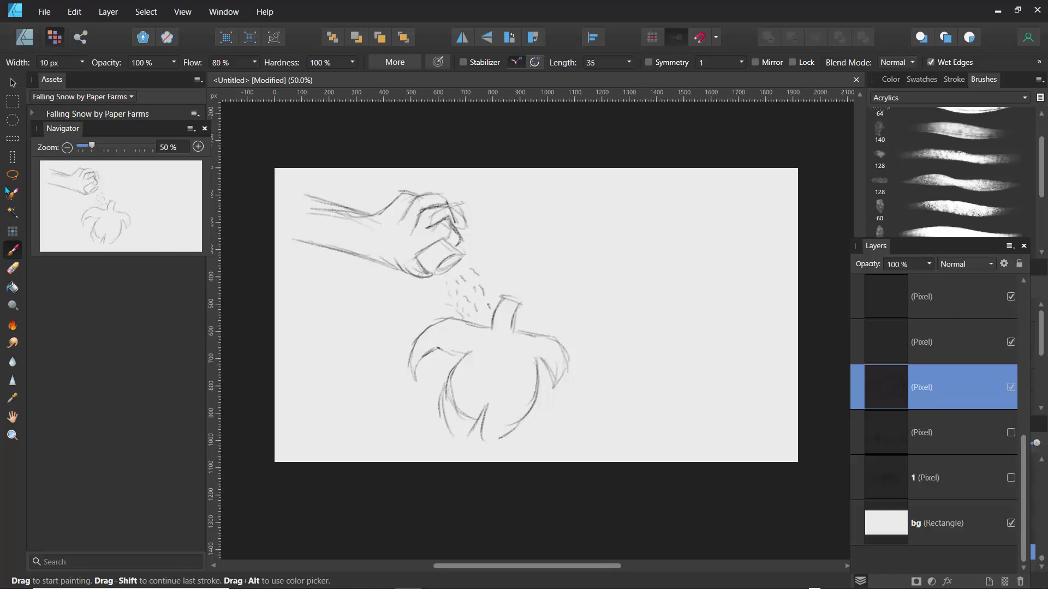
pyautogui.click(12, 101)
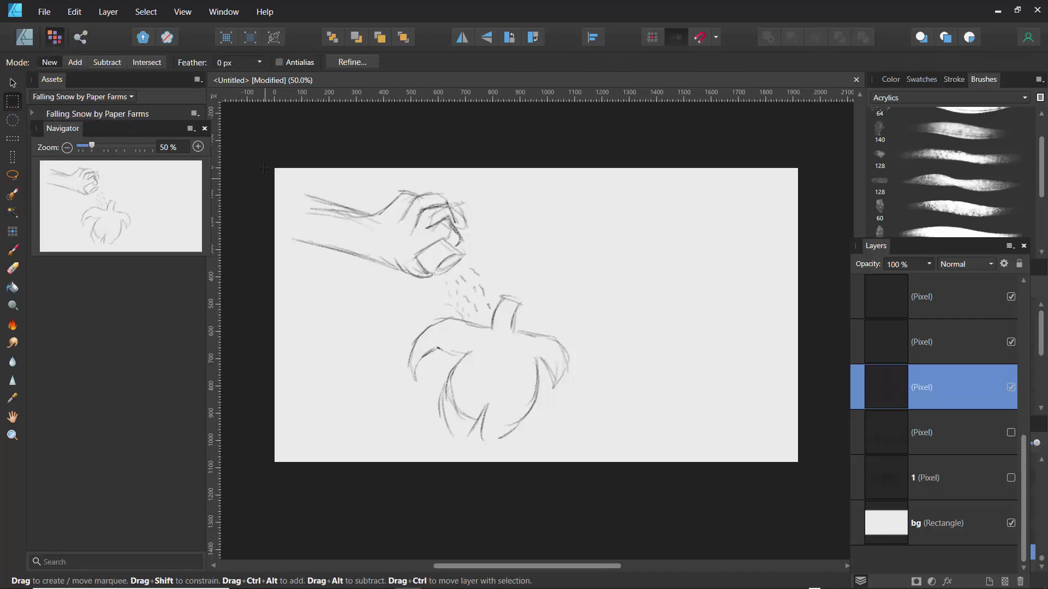
# - Select the hand-and-pumpkin sketch, scale it down, move it right and up, then deselect
pyautogui.moveTo(267, 164); pyautogui.dragTo(605, 456)
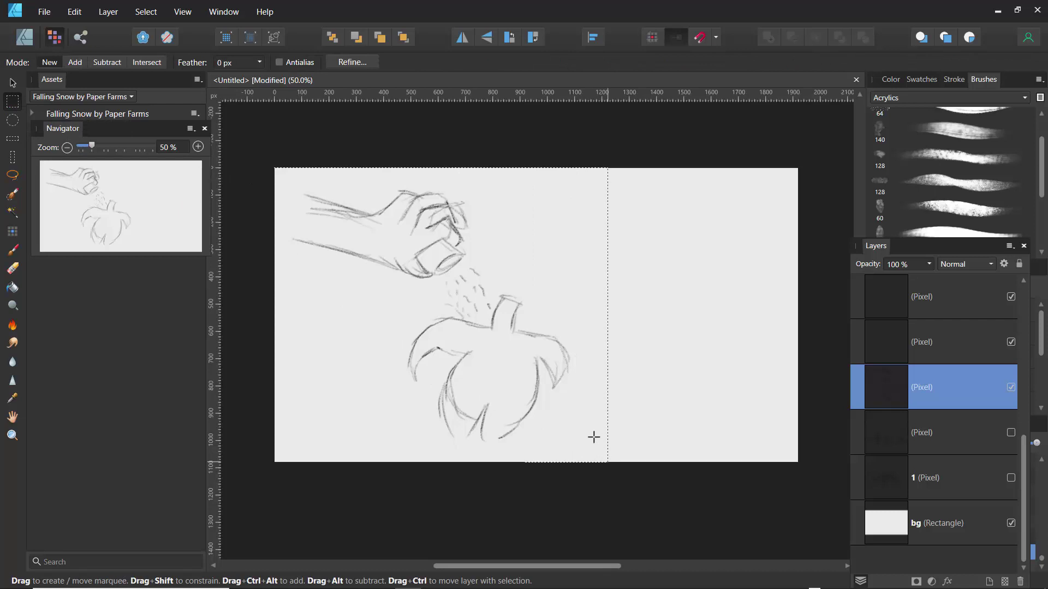
pyautogui.press('v')
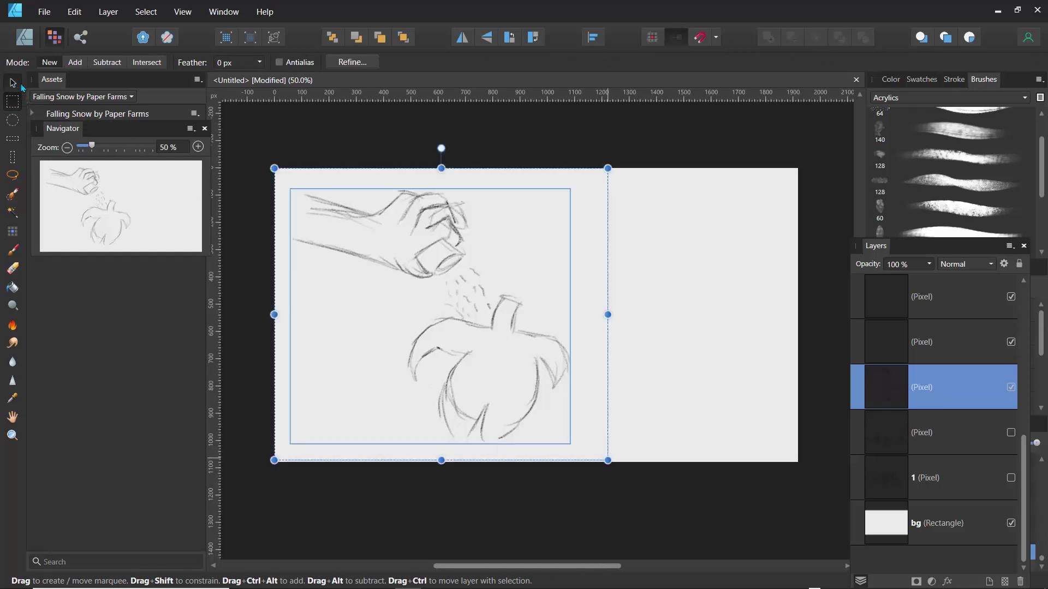
pyautogui.moveTo(606, 460); pyautogui.dragTo(517, 381)
pyautogui.moveTo(431, 278); pyautogui.dragTo(515, 270)
pyautogui.click(305, 197)
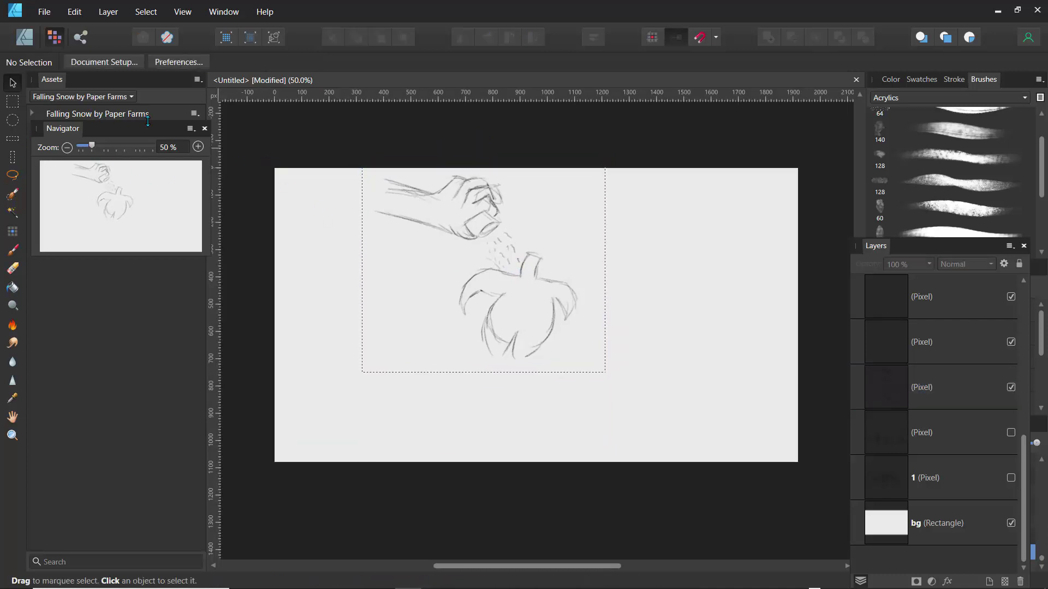
pyautogui.hotkey('ctrl', 'd')
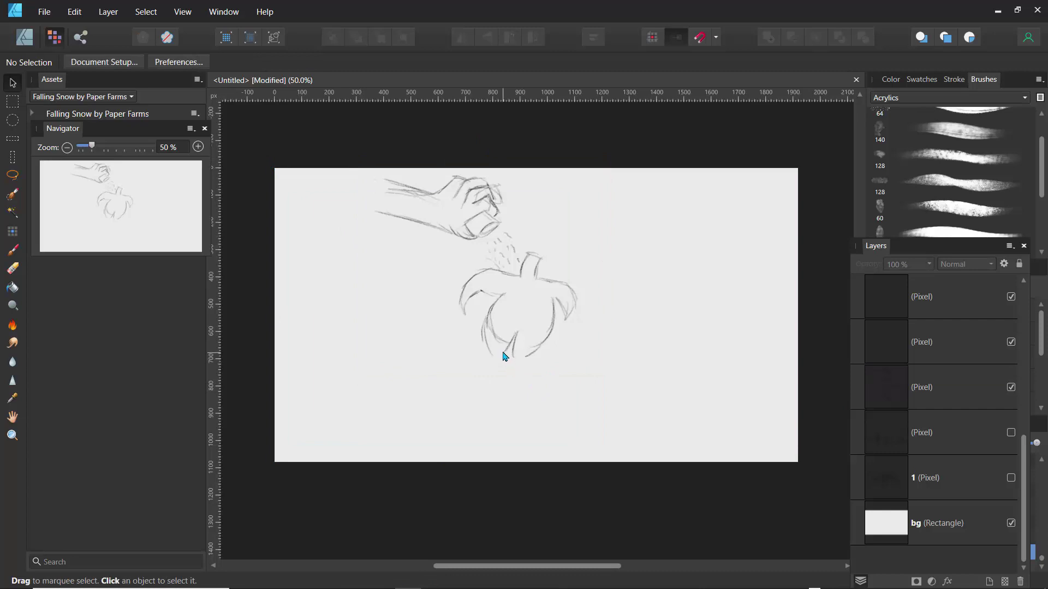
pyautogui.click(502, 350)
pyautogui.press('b')
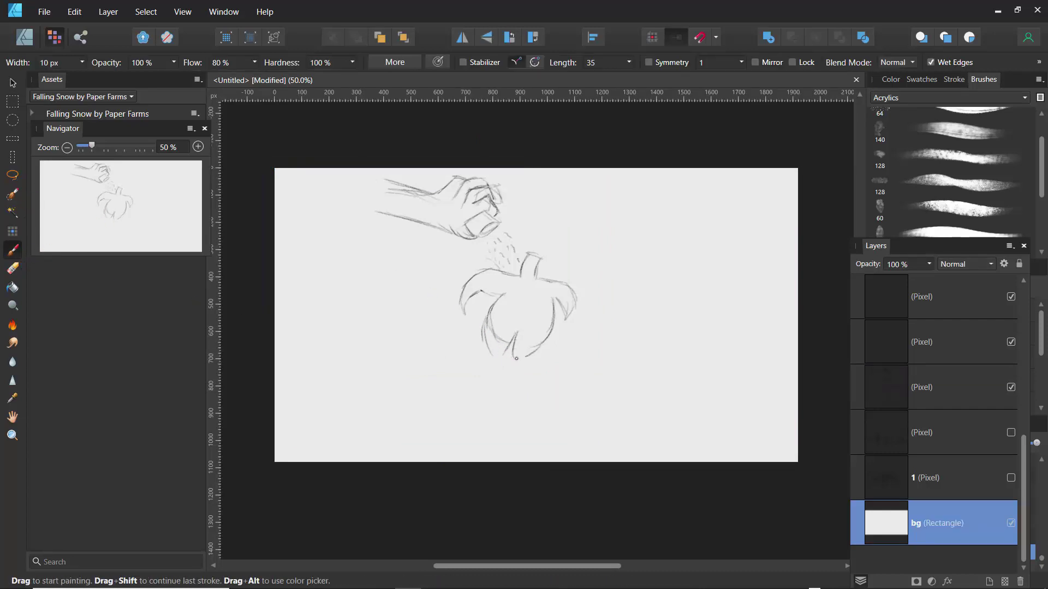
pyautogui.moveTo(530, 355); pyautogui.dragTo(515, 381)
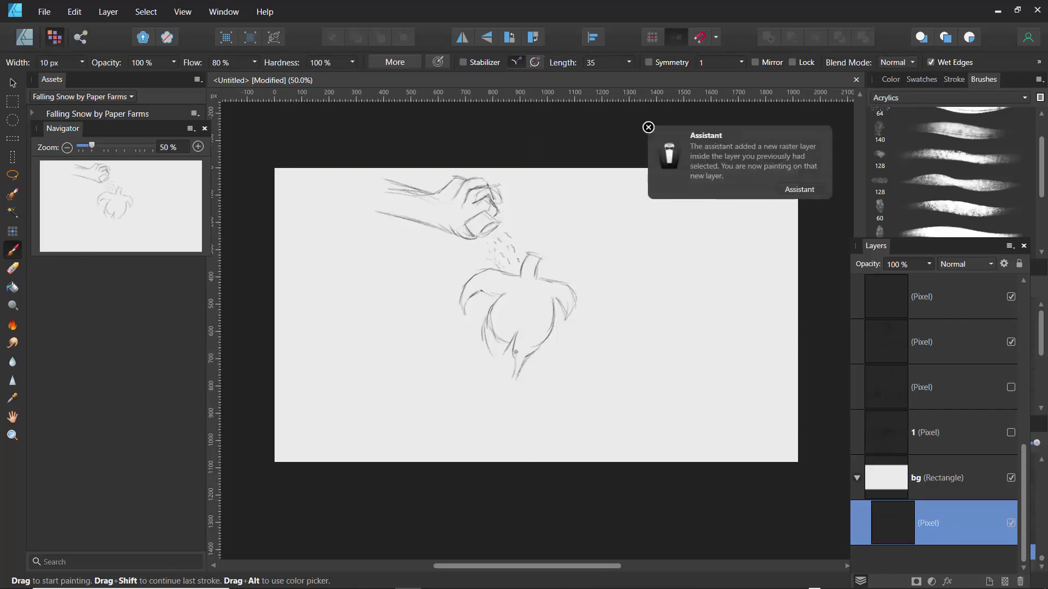
pyautogui.click(799, 190)
pyautogui.click(648, 377)
pyautogui.click(1011, 387)
pyautogui.click(1011, 388)
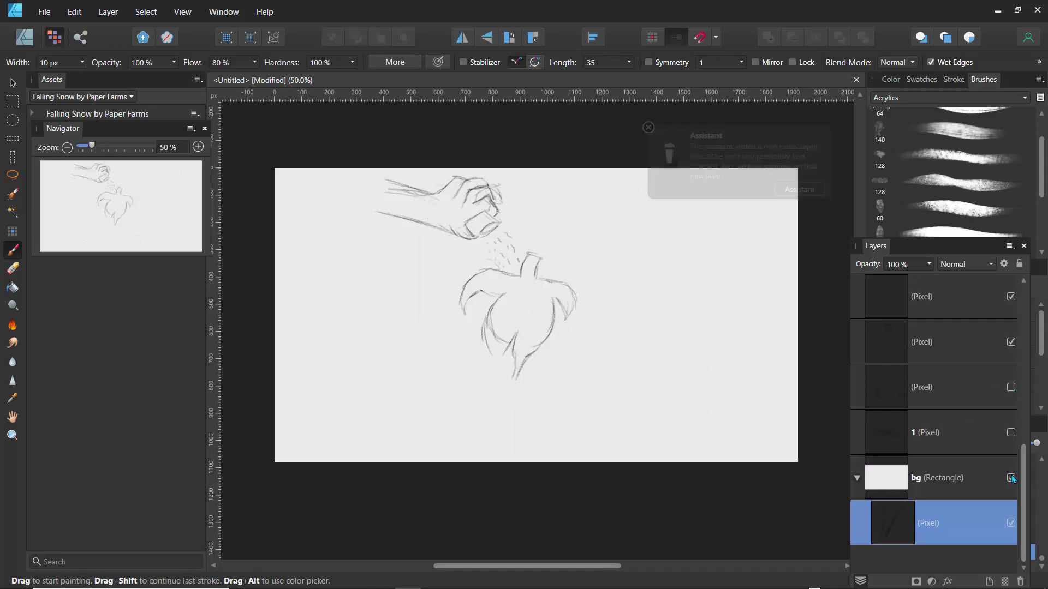
pyautogui.click(1012, 524)
pyautogui.click(1014, 528)
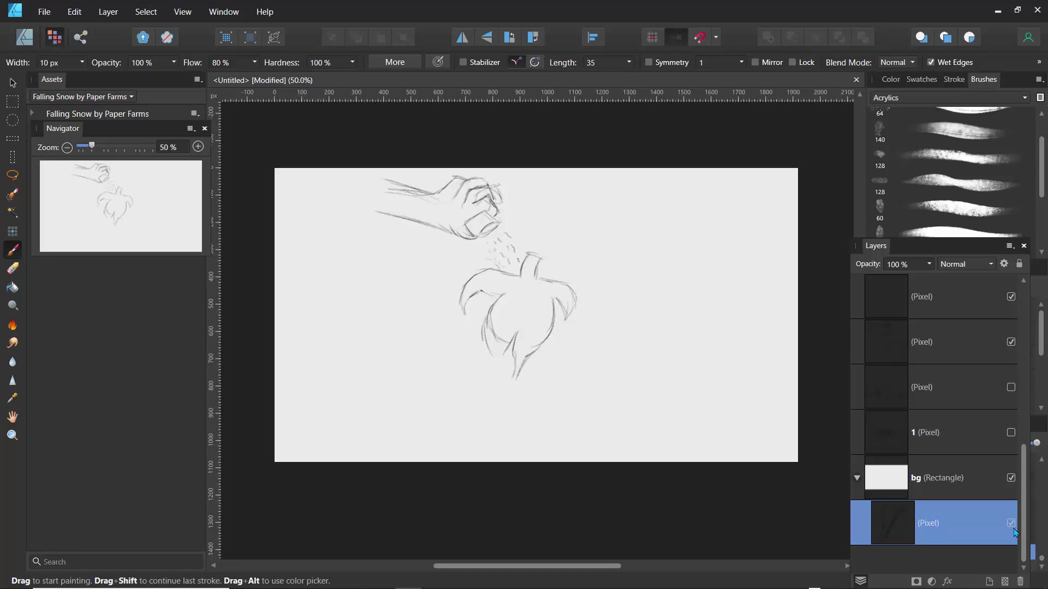
pyautogui.click(1012, 525)
pyautogui.hotkey('ctrl', ']')
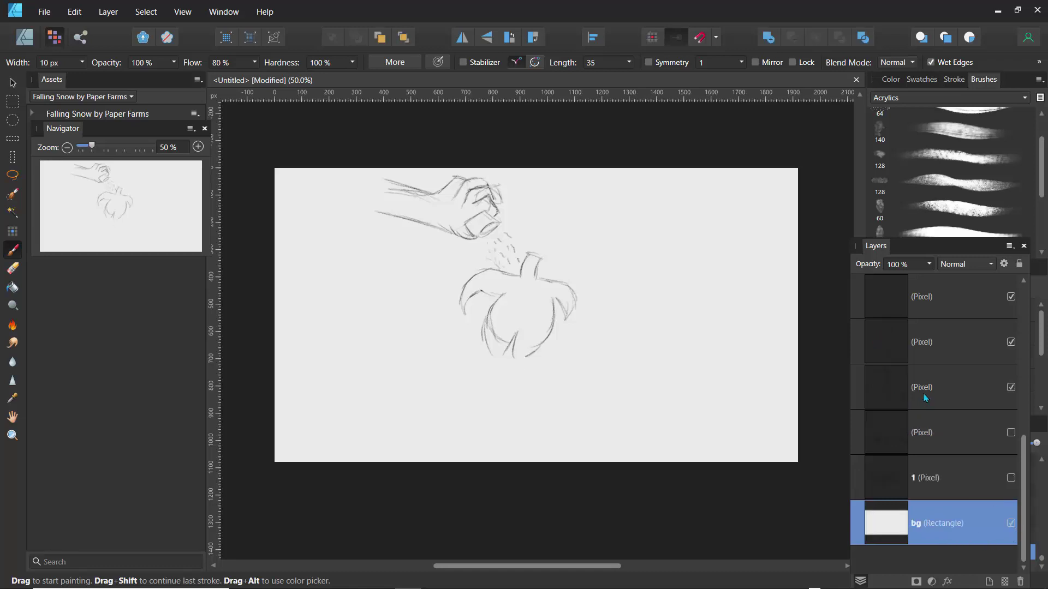
# - Rename the campfire sketch's layer to 2
pyautogui.click(927, 400)
pyautogui.click(1011, 387)
pyautogui.click(1011, 387)
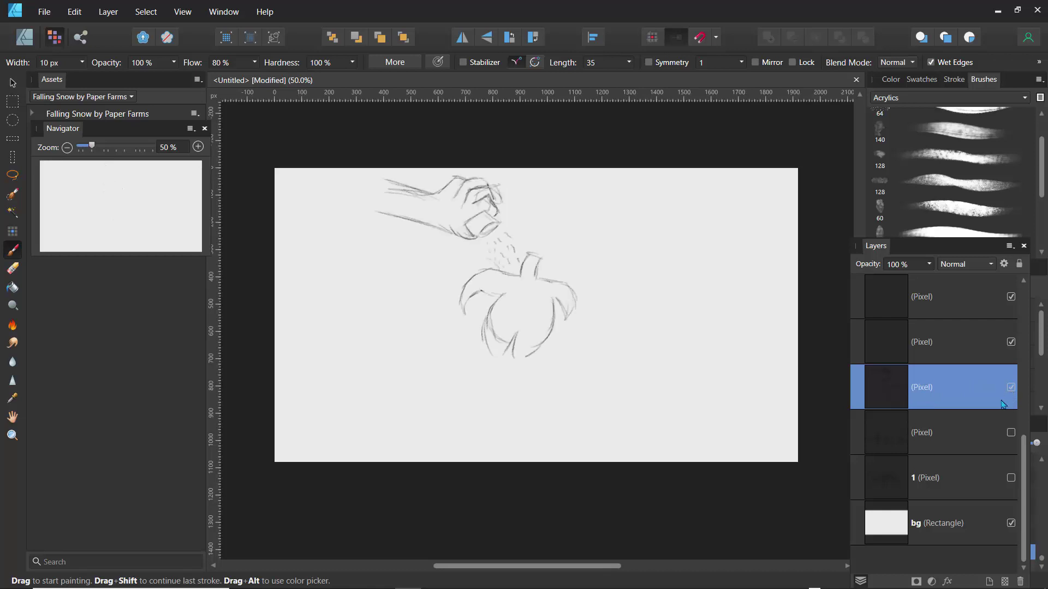
pyautogui.click(938, 436)
pyautogui.click(934, 434)
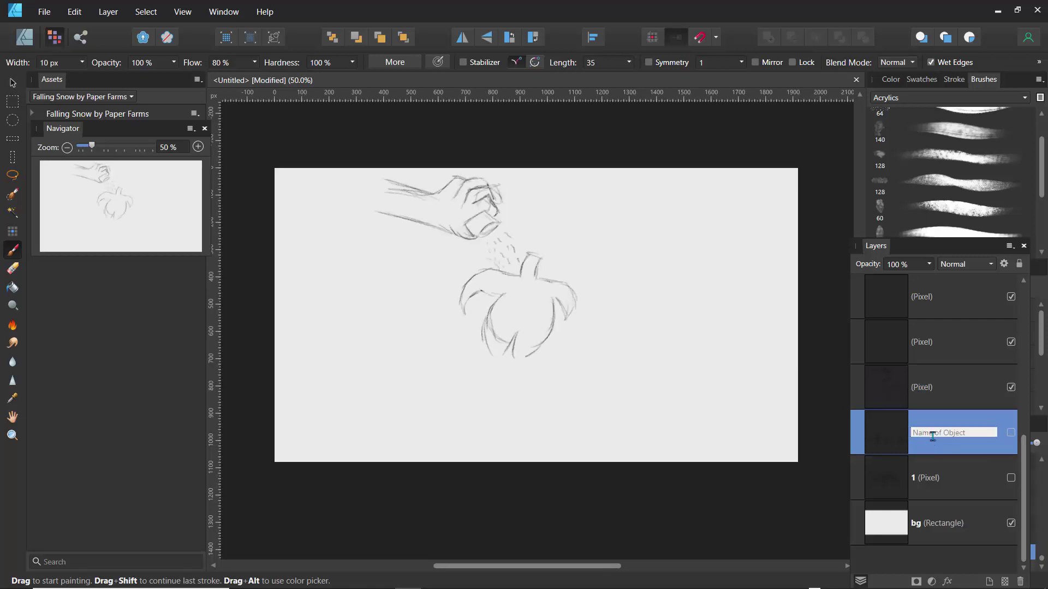
pyautogui.write('2')
pyautogui.press('Return')
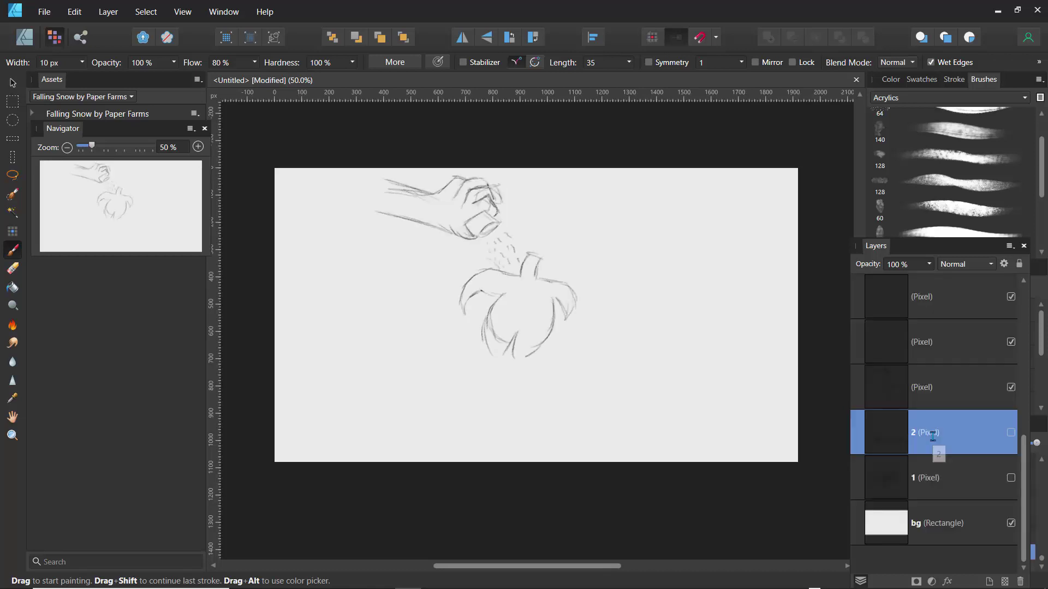
# - Lock layers 1 and 2 against further painting
pyautogui.click(903, 474)
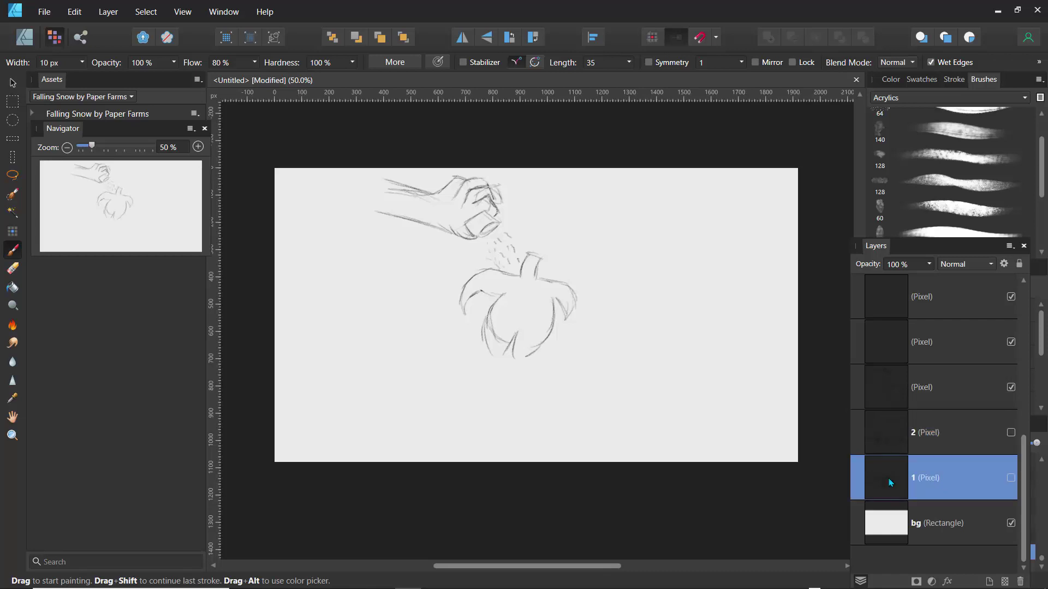
pyautogui.click(1018, 266)
pyautogui.click(934, 439)
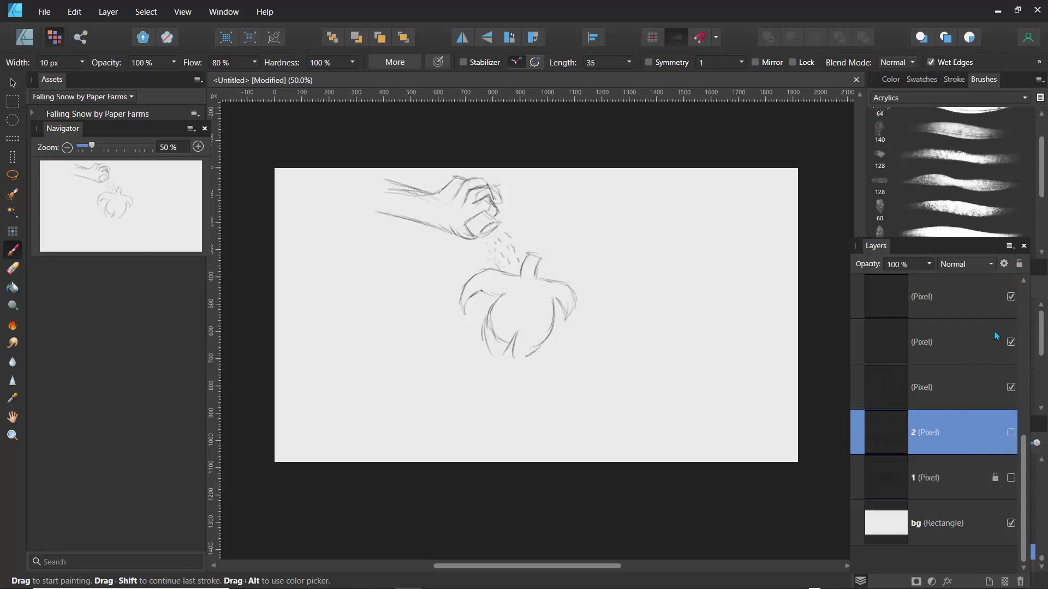
pyautogui.click(1018, 265)
# - Rename the hand-and-pumpkin sketch's layer to 3
pyautogui.click(938, 386)
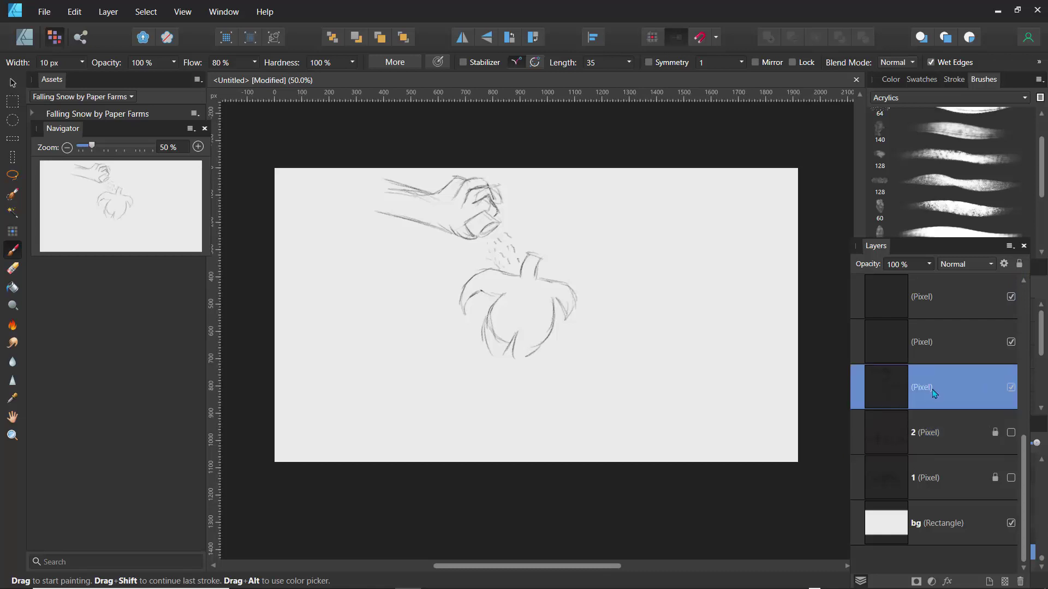
pyautogui.click(1010, 388)
pyautogui.click(1011, 388)
pyautogui.doubleClick(928, 388)
pyautogui.write('3')
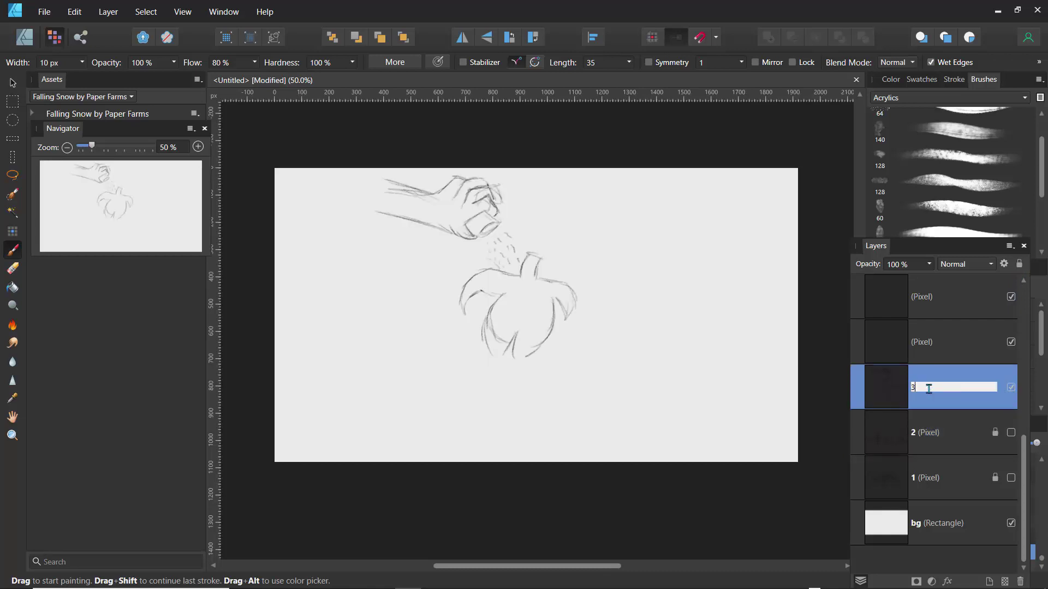
pyautogui.press('Return')
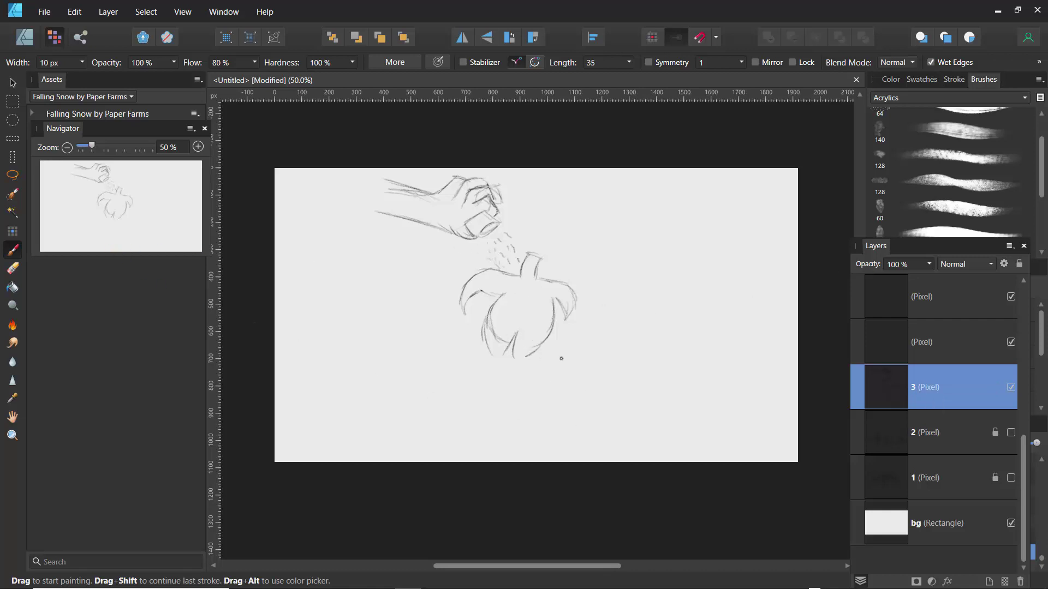
# - Give the bird two legs, an eye, and a spit running through it
pyautogui.moveTo(532, 353)
pyautogui.mouseDown()
pyautogui.moveTo(503, 388)
pyautogui.moveTo(513, 390)
pyautogui.moveTo(506, 384)
pyautogui.mouseUp()
pyautogui.moveTo(490, 344)
pyautogui.mouseDown()
pyautogui.moveTo(485, 379)
pyautogui.moveTo(493, 377)
pyautogui.mouseUp()
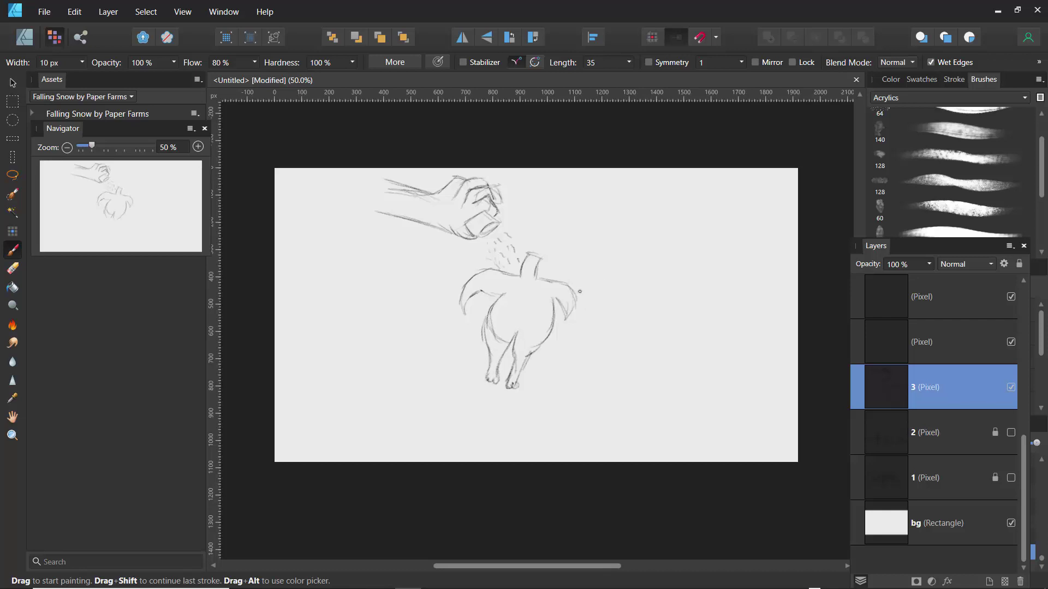
pyautogui.moveTo(569, 287)
pyautogui.mouseDown()
pyautogui.moveTo(632, 294)
pyautogui.moveTo(573, 292)
pyautogui.mouseUp()
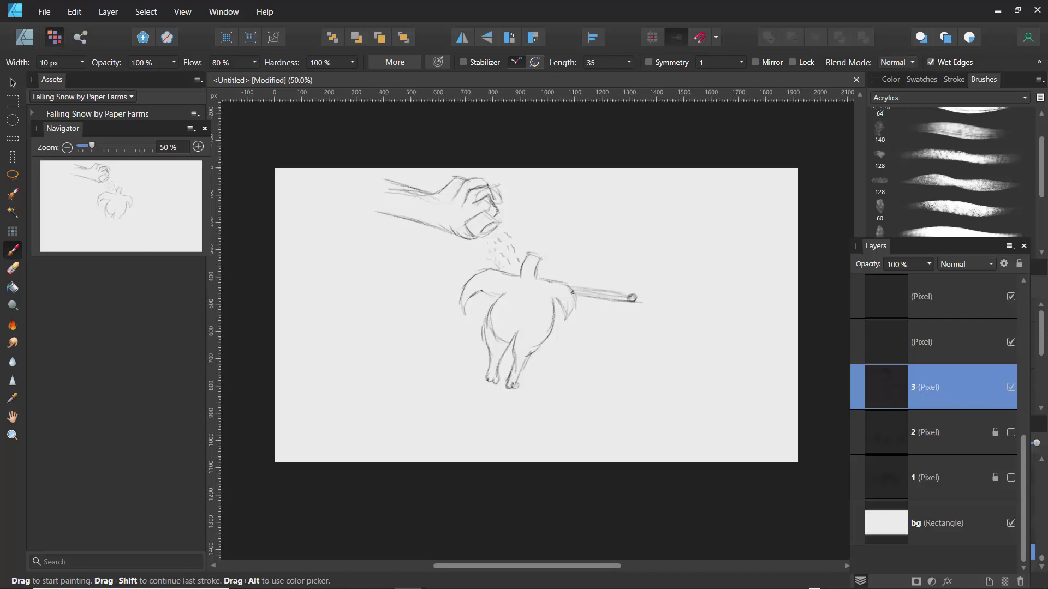
pyautogui.moveTo(476, 276); pyautogui.dragTo(421, 268)
# - Draw and thicken two poles supporting the spit on the right and left
pyautogui.moveTo(635, 304); pyautogui.dragTo(617, 401)
pyautogui.moveTo(629, 338); pyautogui.dragTo(610, 450)
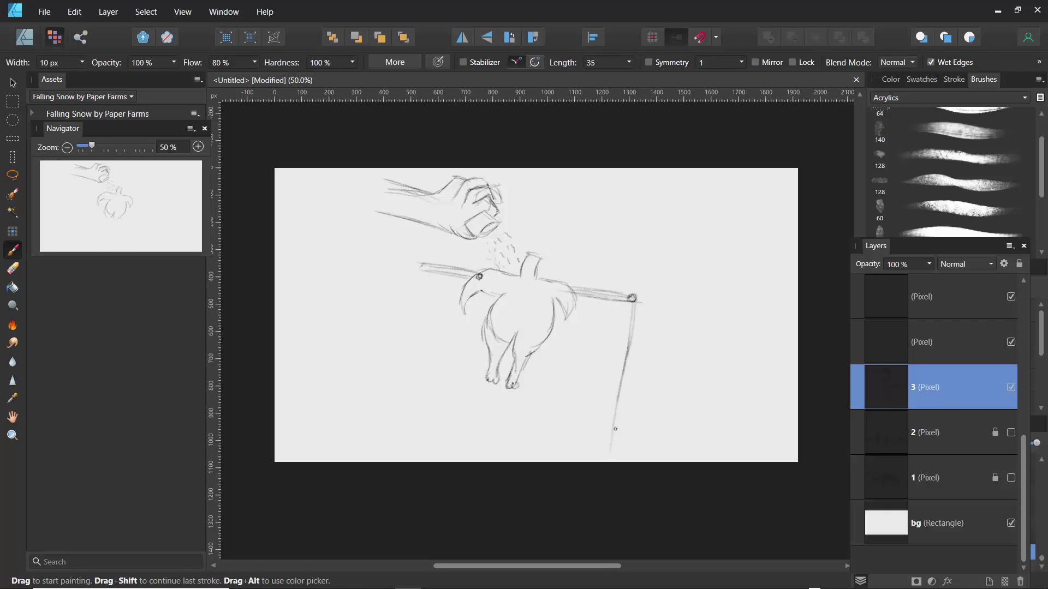
pyautogui.moveTo(631, 299); pyautogui.dragTo(606, 408)
pyautogui.moveTo(622, 346); pyautogui.dragTo(598, 451)
pyautogui.moveTo(424, 264); pyautogui.dragTo(414, 348)
pyautogui.moveTo(421, 313); pyautogui.dragTo(400, 416)
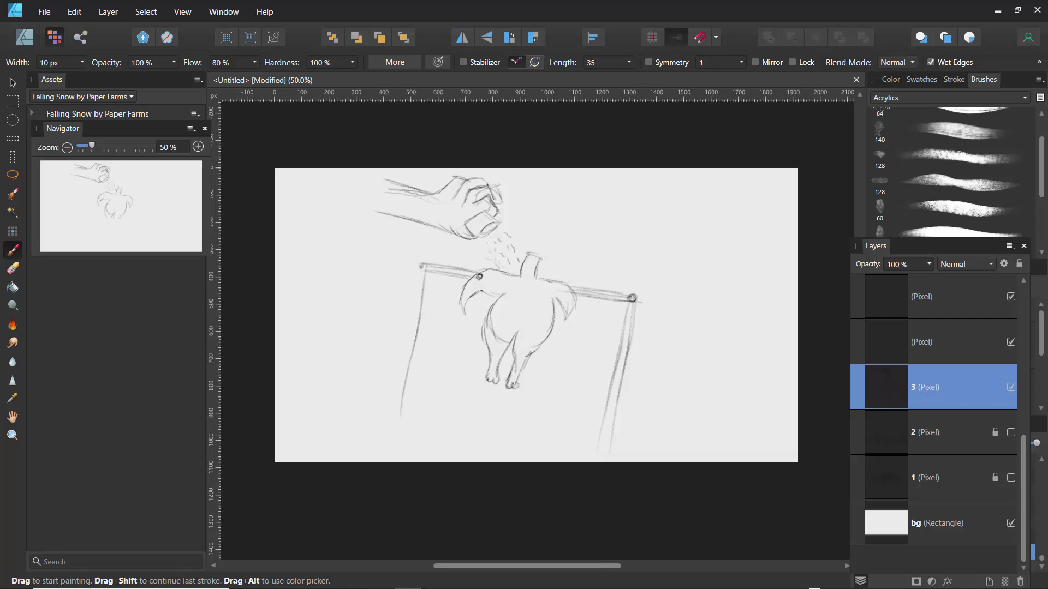
pyautogui.moveTo(420, 266); pyautogui.dragTo(400, 370)
pyautogui.moveTo(415, 308); pyautogui.dragTo(395, 399)
pyautogui.moveTo(416, 335); pyautogui.dragTo(396, 397)
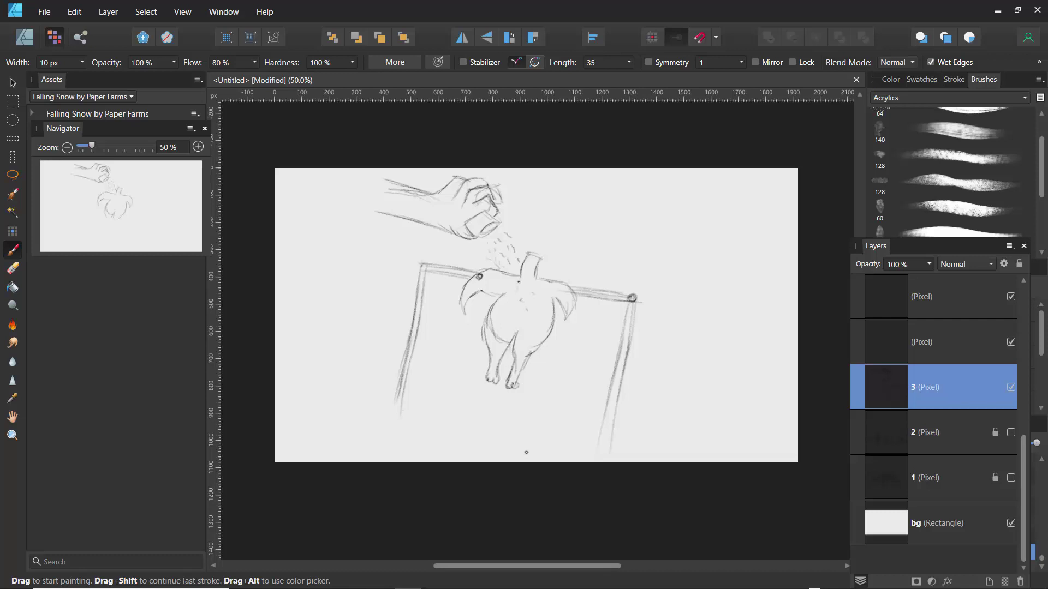
# - Add flames beneath the bird and darken the arm's outline and the cup
pyautogui.moveTo(540, 462)
pyautogui.mouseDown()
pyautogui.moveTo(566, 431)
pyautogui.moveTo(565, 404)
pyautogui.moveTo(530, 446)
pyautogui.moveTo(554, 365)
pyautogui.mouseUp()
pyautogui.moveTo(552, 369)
pyautogui.mouseDown()
pyautogui.moveTo(503, 435)
pyautogui.moveTo(483, 443)
pyautogui.moveTo(493, 450)
pyautogui.moveTo(507, 407)
pyautogui.moveTo(467, 431)
pyautogui.moveTo(471, 442)
pyautogui.moveTo(474, 381)
pyautogui.moveTo(458, 412)
pyautogui.moveTo(465, 356)
pyautogui.moveTo(434, 436)
pyautogui.mouseUp()
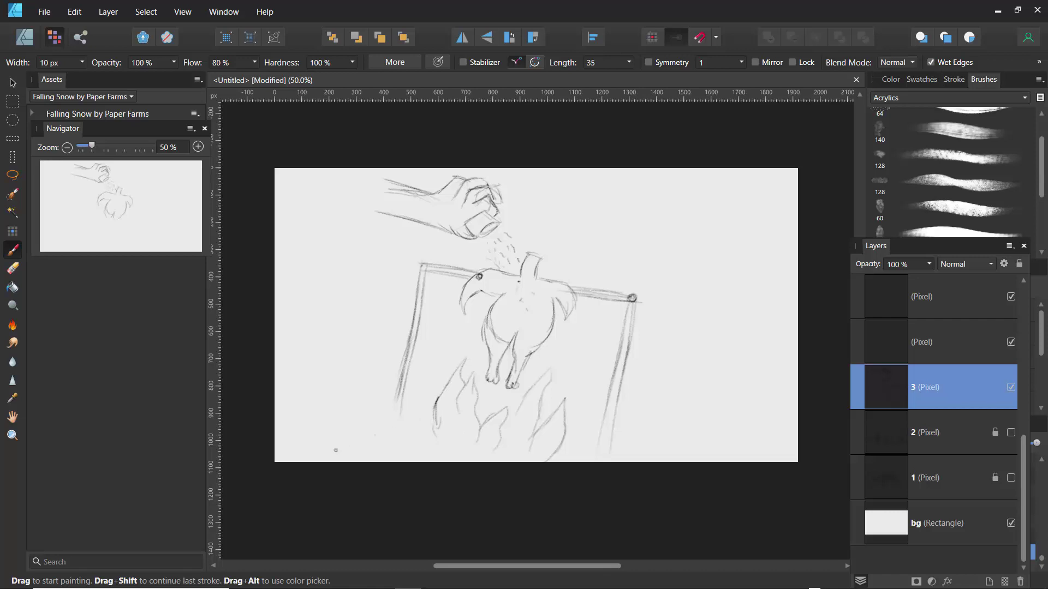
pyautogui.moveTo(326, 454)
pyautogui.mouseDown()
pyautogui.moveTo(380, 434)
pyautogui.moveTo(413, 447)
pyautogui.moveTo(384, 436)
pyautogui.moveTo(380, 401)
pyautogui.moveTo(373, 411)
pyautogui.moveTo(402, 404)
pyautogui.moveTo(409, 355)
pyautogui.mouseUp()
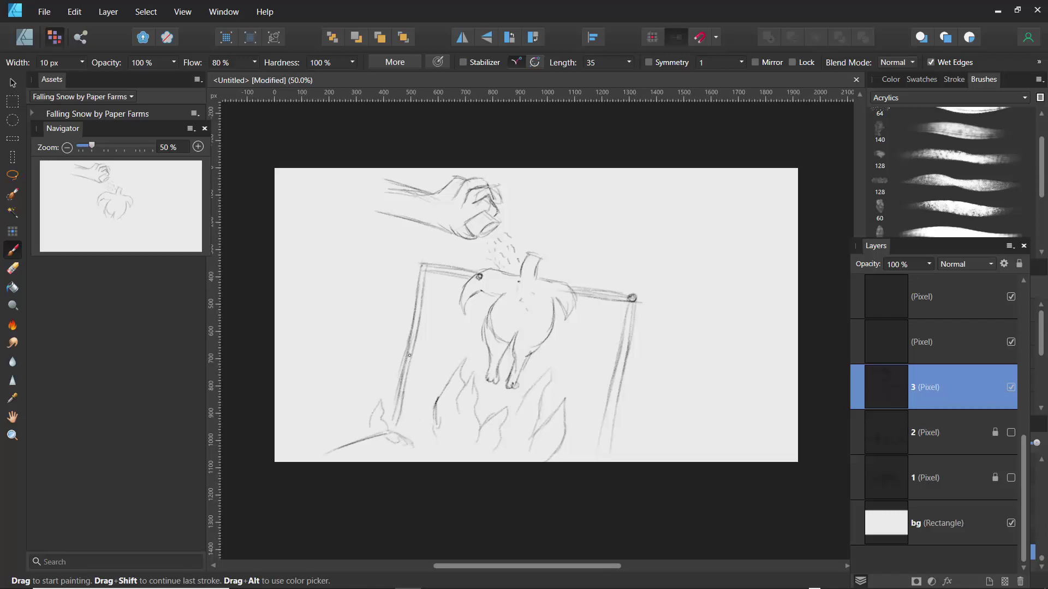
pyautogui.moveTo(376, 173)
pyautogui.mouseDown()
pyautogui.moveTo(406, 188)
pyautogui.moveTo(382, 205)
pyautogui.mouseUp()
pyautogui.moveTo(467, 223)
pyautogui.mouseDown()
pyautogui.moveTo(465, 234)
pyautogui.moveTo(482, 233)
pyautogui.mouseUp()
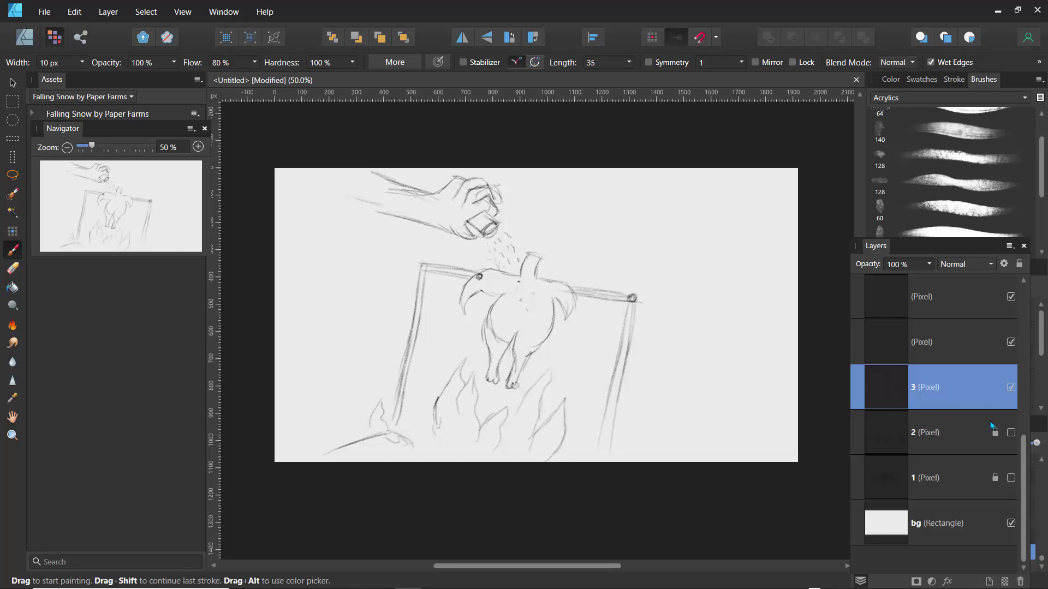
# - View the kitchen, campsite and bird sketches one at a time, hide all three, and select the empty layer above
pyautogui.click(1011, 387)
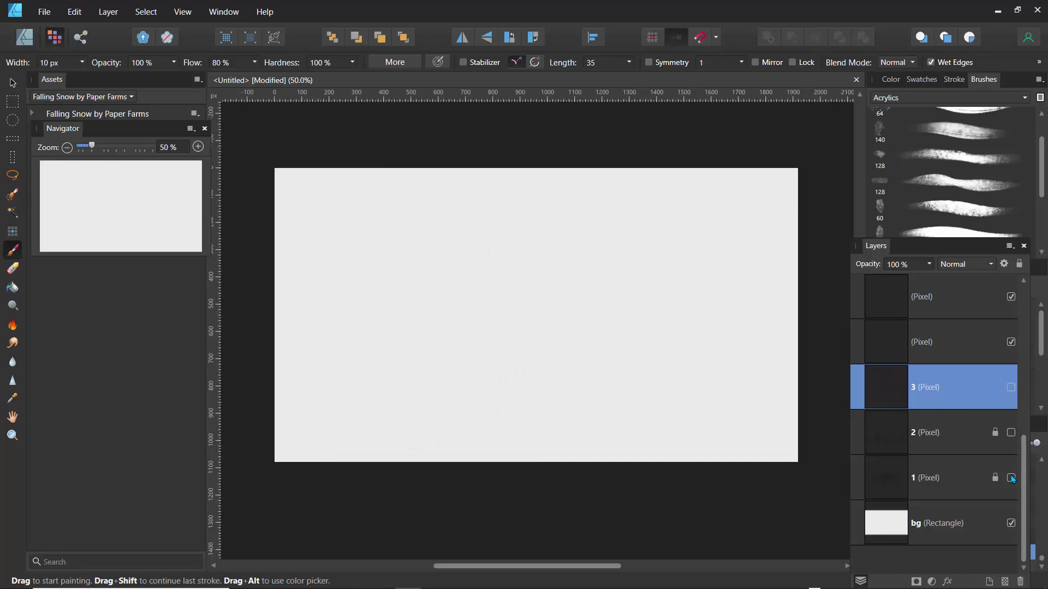
pyautogui.click(1011, 477)
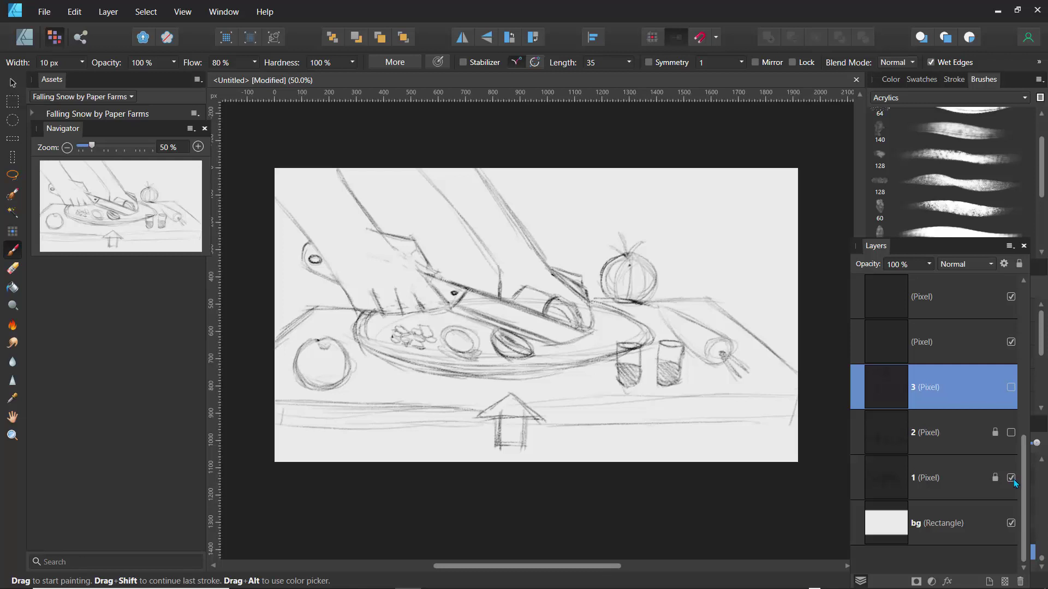
pyautogui.click(1011, 477)
pyautogui.click(1010, 432)
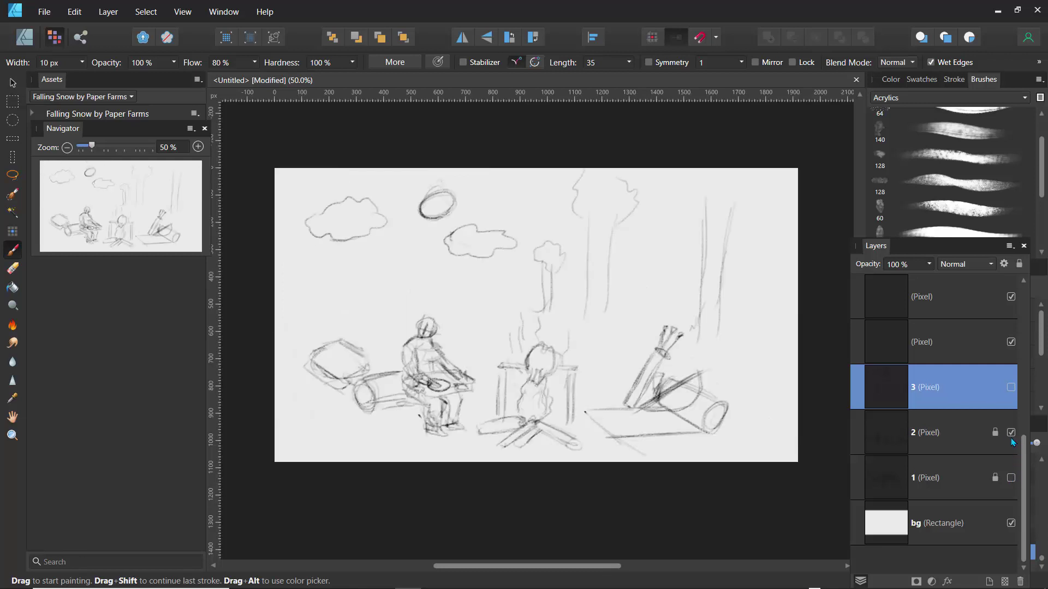
pyautogui.click(1010, 432)
pyautogui.click(1010, 387)
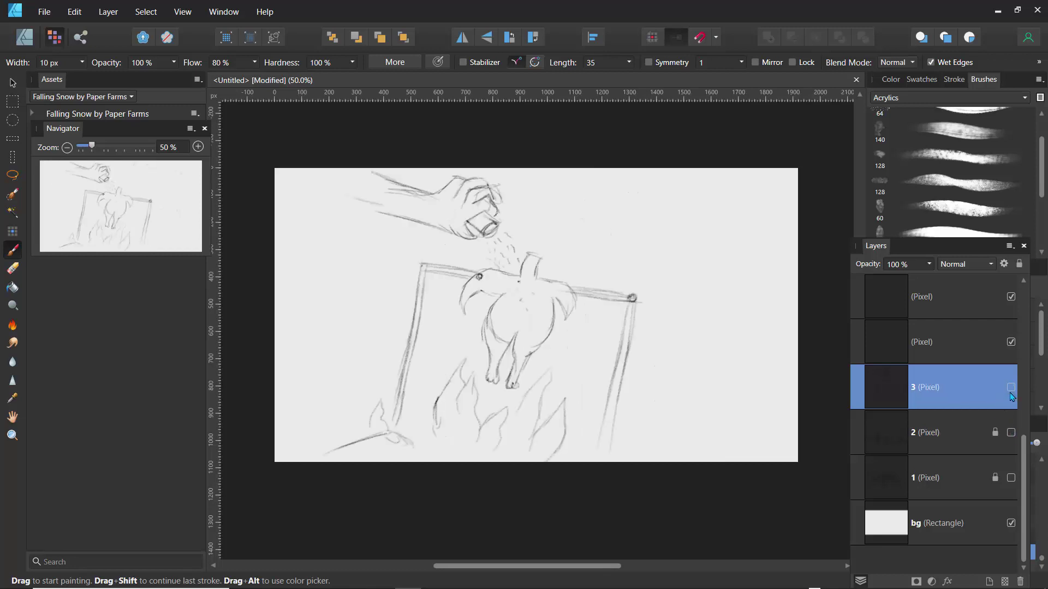
pyautogui.click(1011, 388)
pyautogui.click(936, 353)
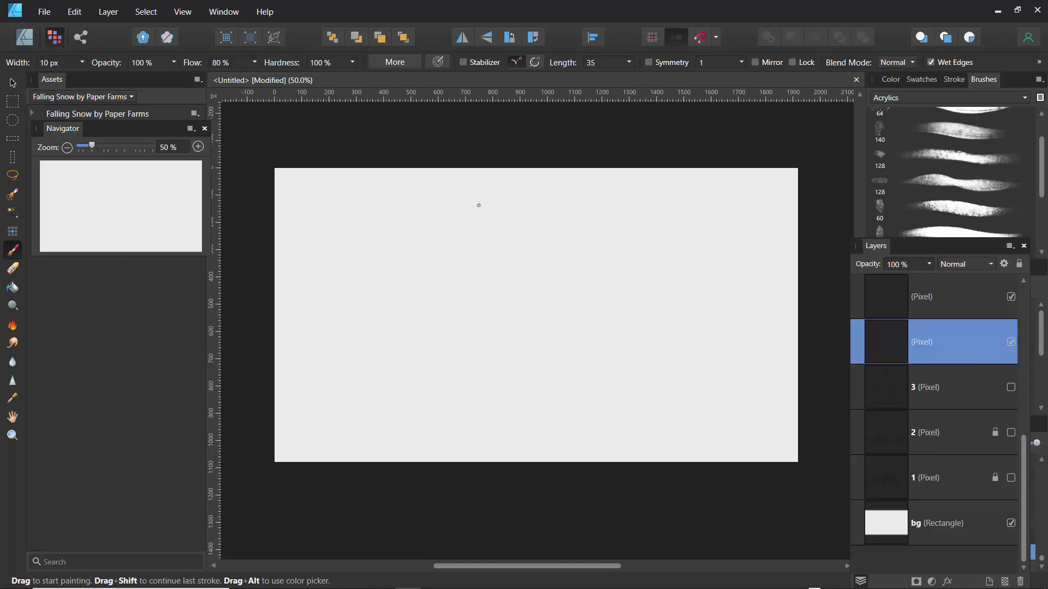
# - Sketch the eagle's body, talons, head and beak, hatch its wing, and start a lower-left tree trunk
pyautogui.moveTo(460, 213)
pyautogui.mouseDown()
pyautogui.moveTo(415, 199)
pyautogui.moveTo(474, 227)
pyautogui.moveTo(484, 245)
pyautogui.moveTo(475, 260)
pyautogui.moveTo(453, 230)
pyautogui.moveTo(396, 220)
pyautogui.moveTo(435, 228)
pyautogui.moveTo(417, 242)
pyautogui.mouseUp()
pyautogui.click(439, 226)
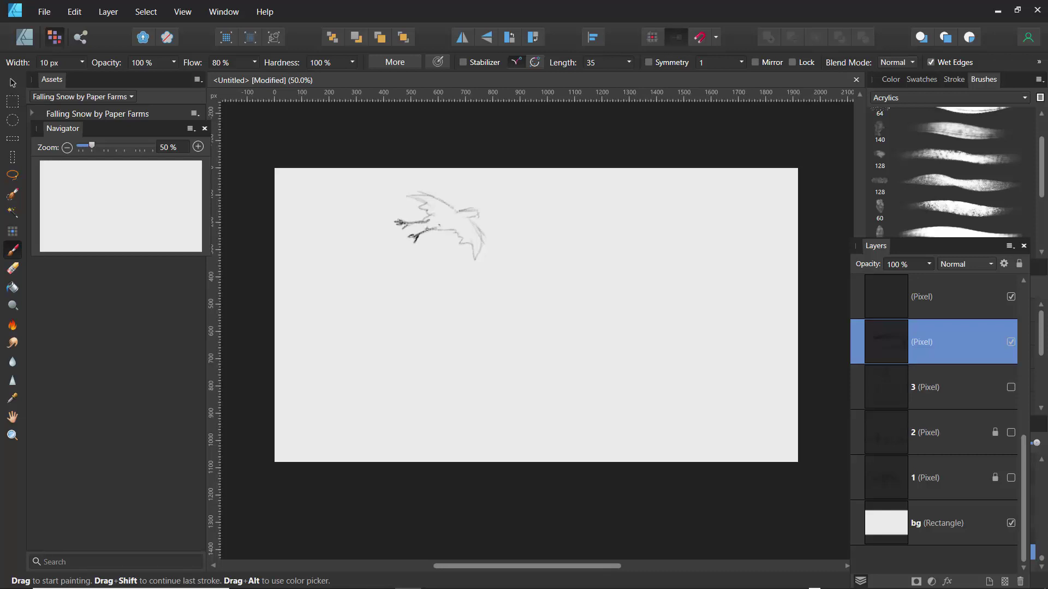
pyautogui.moveTo(462, 209)
pyautogui.mouseDown()
pyautogui.moveTo(487, 216)
pyautogui.moveTo(416, 194)
pyautogui.mouseUp()
pyautogui.moveTo(480, 232)
pyautogui.mouseDown()
pyautogui.moveTo(442, 229)
pyautogui.moveTo(430, 207)
pyautogui.moveTo(434, 228)
pyautogui.moveTo(443, 201)
pyautogui.moveTo(382, 189)
pyautogui.moveTo(481, 236)
pyautogui.moveTo(489, 267)
pyautogui.moveTo(488, 246)
pyautogui.moveTo(485, 263)
pyautogui.moveTo(475, 261)
pyautogui.moveTo(441, 218)
pyautogui.moveTo(491, 216)
pyautogui.moveTo(457, 216)
pyautogui.mouseUp()
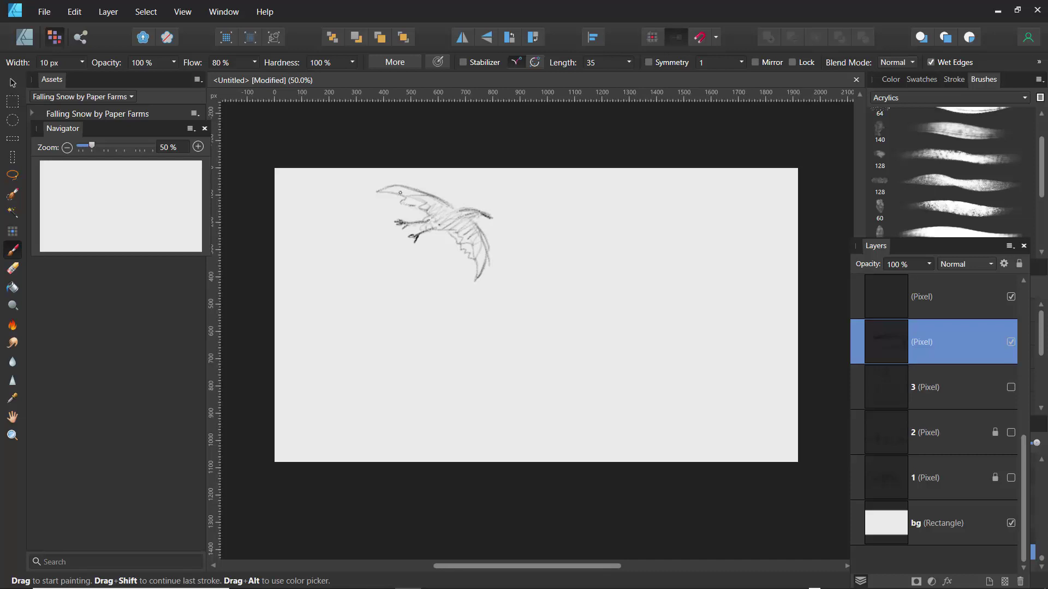
pyautogui.moveTo(400, 192)
pyautogui.mouseDown()
pyautogui.moveTo(459, 210)
pyautogui.moveTo(441, 224)
pyautogui.moveTo(476, 235)
pyautogui.moveTo(464, 244)
pyautogui.moveTo(483, 250)
pyautogui.moveTo(482, 260)
pyautogui.moveTo(461, 251)
pyautogui.mouseUp()
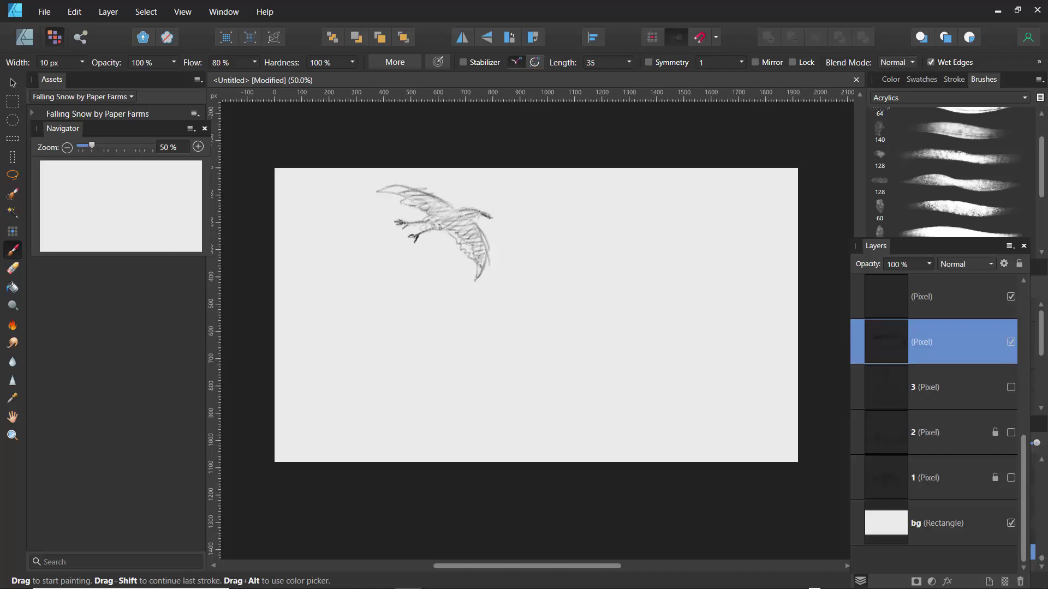
pyautogui.moveTo(457, 214)
pyautogui.mouseDown()
pyautogui.moveTo(384, 188)
pyautogui.moveTo(486, 215)
pyautogui.moveTo(471, 216)
pyautogui.mouseUp()
pyautogui.moveTo(289, 445)
pyautogui.mouseDown()
pyautogui.moveTo(340, 392)
pyautogui.moveTo(296, 438)
pyautogui.moveTo(312, 416)
pyautogui.moveTo(309, 431)
pyautogui.moveTo(338, 409)
pyautogui.mouseUp()
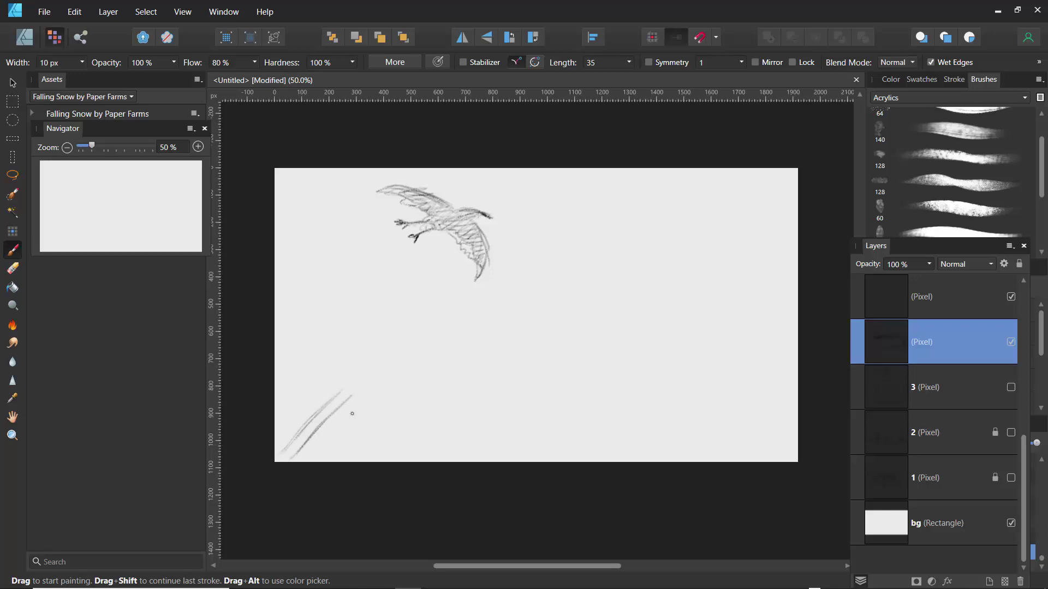
# - Paint slanting tree trunks and leafy treetops along the bottom of the canvas
pyautogui.moveTo(794, 453); pyautogui.dragTo(742, 388)
pyautogui.moveTo(779, 429)
pyautogui.mouseDown()
pyautogui.moveTo(749, 327)
pyautogui.moveTo(726, 318)
pyautogui.moveTo(697, 332)
pyautogui.moveTo(688, 353)
pyautogui.moveTo(710, 393)
pyautogui.moveTo(729, 395)
pyautogui.moveTo(760, 432)
pyautogui.mouseUp()
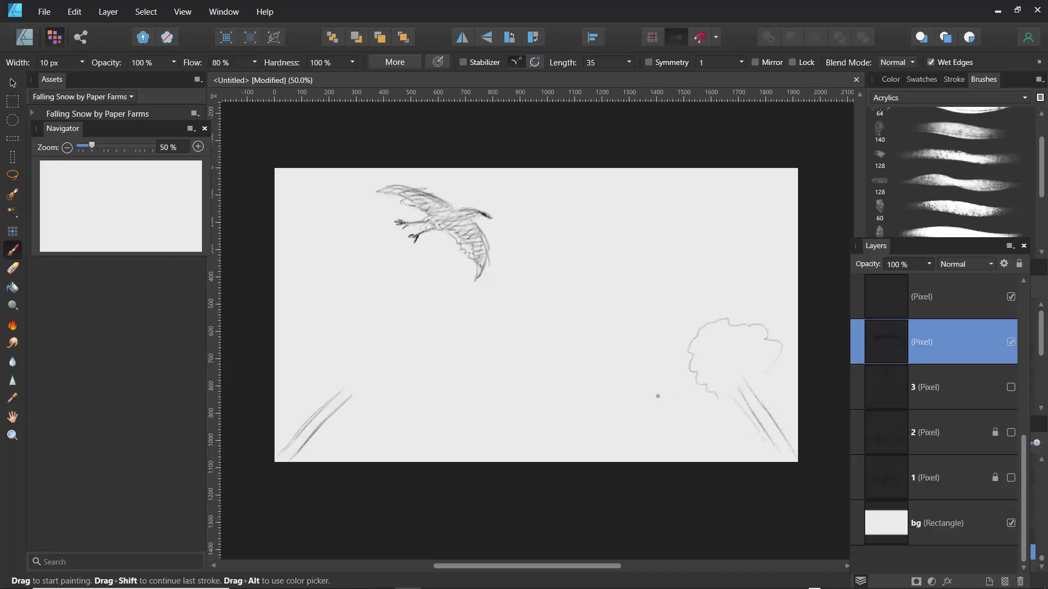
pyautogui.moveTo(681, 453)
pyautogui.mouseDown()
pyautogui.moveTo(660, 385)
pyautogui.moveTo(654, 396)
pyautogui.moveTo(679, 351)
pyautogui.moveTo(644, 335)
pyautogui.moveTo(613, 382)
pyautogui.moveTo(648, 414)
pyautogui.mouseUp()
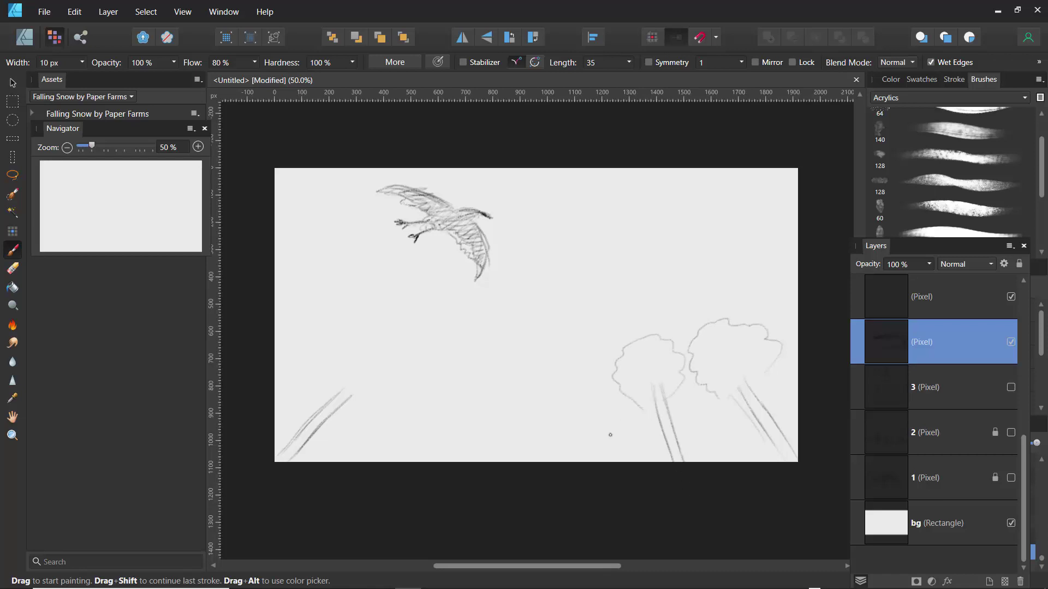
pyautogui.moveTo(612, 463)
pyautogui.mouseDown()
pyautogui.moveTo(620, 398)
pyautogui.moveTo(594, 409)
pyautogui.moveTo(605, 431)
pyautogui.mouseUp()
pyautogui.moveTo(453, 420)
pyautogui.mouseDown()
pyautogui.moveTo(441, 393)
pyautogui.moveTo(475, 372)
pyautogui.moveTo(512, 376)
pyautogui.moveTo(486, 422)
pyautogui.moveTo(447, 433)
pyautogui.moveTo(406, 333)
pyautogui.moveTo(340, 322)
pyautogui.moveTo(317, 343)
pyautogui.moveTo(320, 377)
pyautogui.moveTo(338, 396)
pyautogui.moveTo(330, 419)
pyautogui.moveTo(354, 443)
pyautogui.mouseUp()
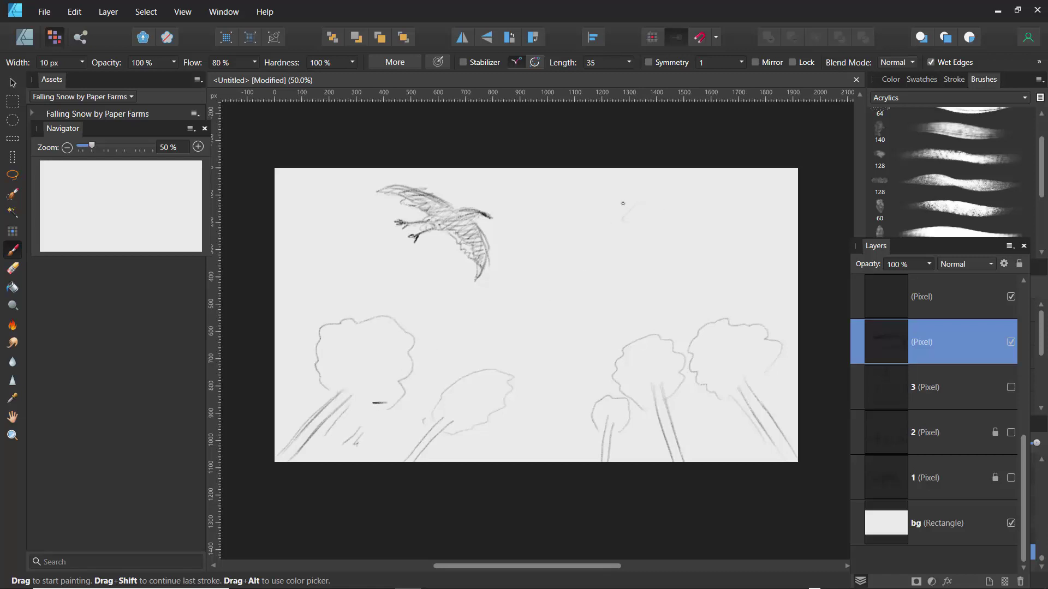
# - Add a round sun and a cloud in the sky, and hatch more of the eagle's wing
pyautogui.moveTo(622, 204)
pyautogui.mouseDown()
pyautogui.moveTo(642, 194)
pyautogui.moveTo(651, 205)
pyautogui.moveTo(644, 222)
pyautogui.moveTo(618, 217)
pyautogui.moveTo(631, 219)
pyautogui.moveTo(621, 244)
pyautogui.moveTo(564, 254)
pyautogui.moveTo(612, 274)
pyautogui.moveTo(668, 250)
pyautogui.mouseUp()
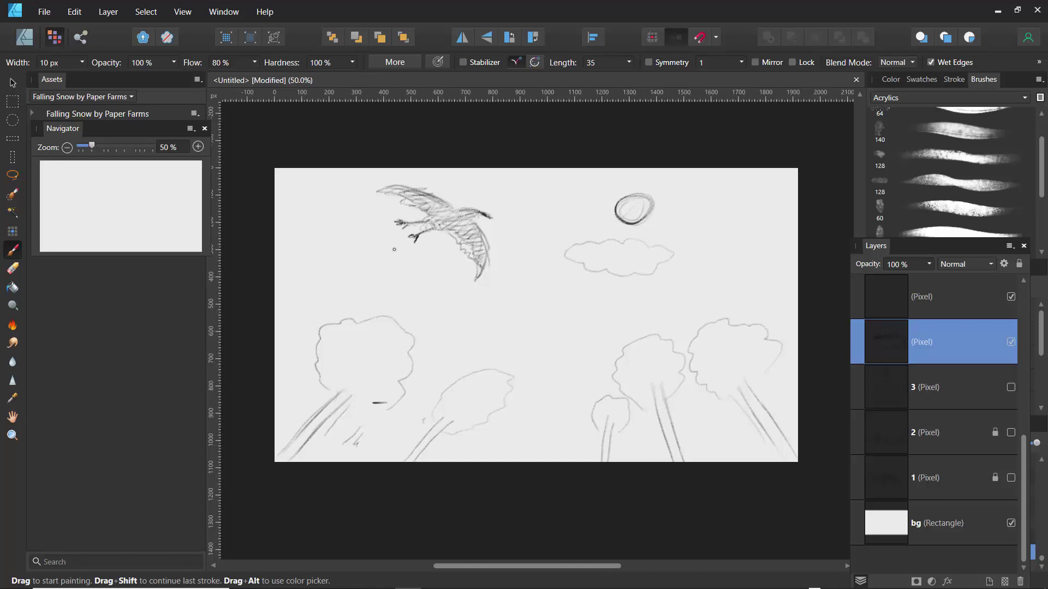
pyautogui.moveTo(379, 241)
pyautogui.mouseDown()
pyautogui.moveTo(317, 247)
pyautogui.moveTo(352, 271)
pyautogui.moveTo(387, 272)
pyautogui.moveTo(381, 247)
pyautogui.mouseUp()
pyautogui.moveTo(416, 207); pyautogui.dragTo(450, 210)
pyautogui.moveTo(481, 256); pyautogui.dragTo(462, 244)
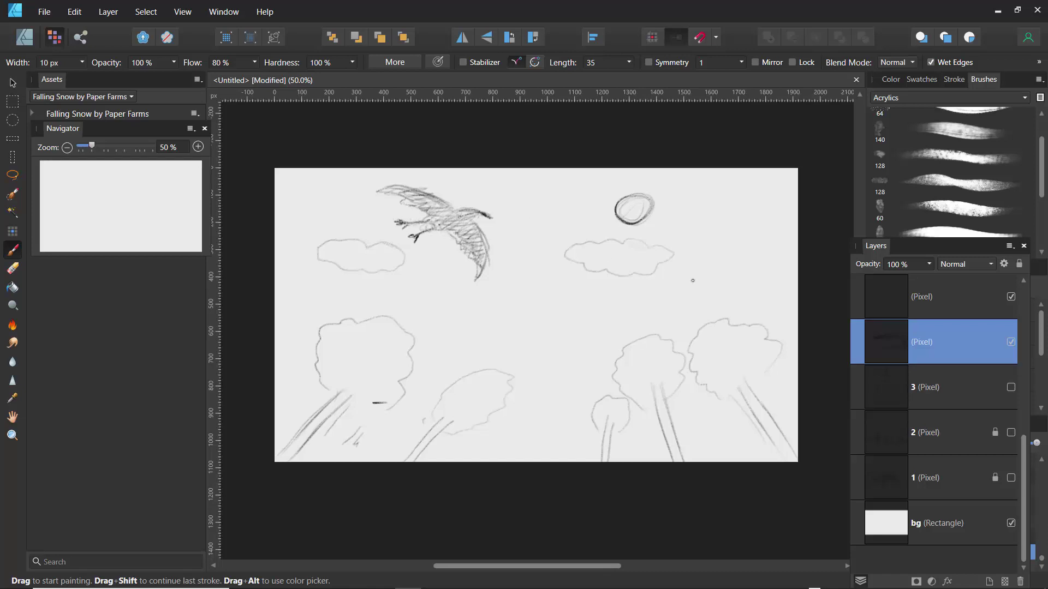
pyautogui.click(936, 306)
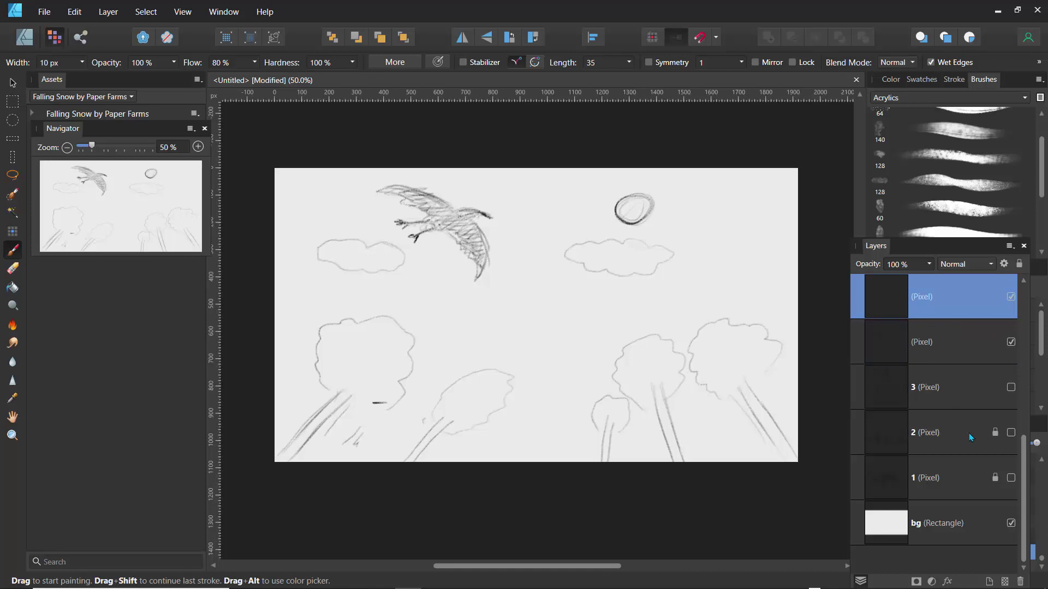
# - Rename the eagle sketch layer to 4
pyautogui.click(943, 356)
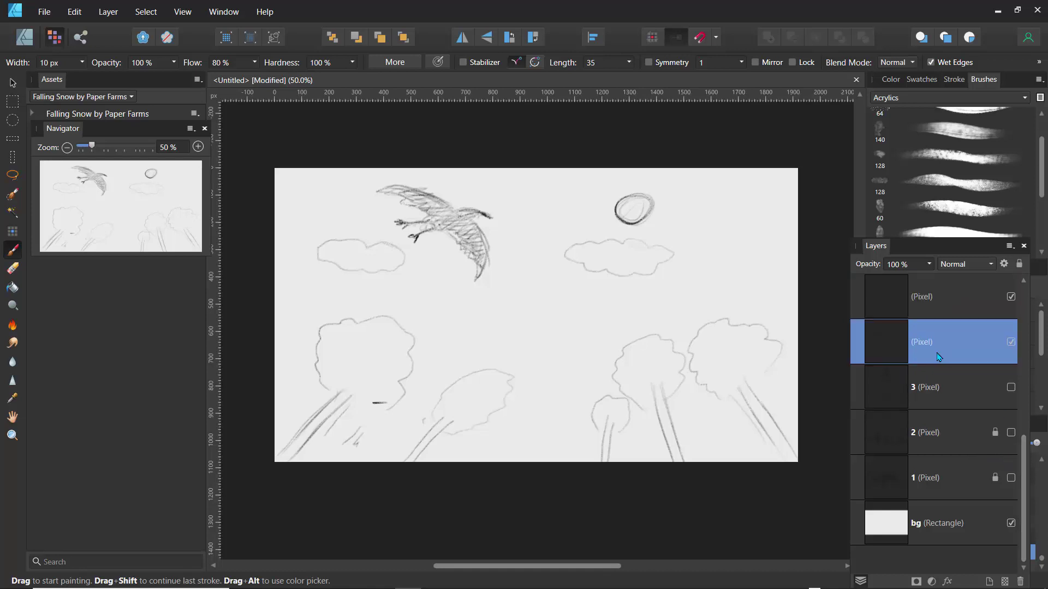
pyautogui.doubleClick(926, 347)
pyautogui.write('4')
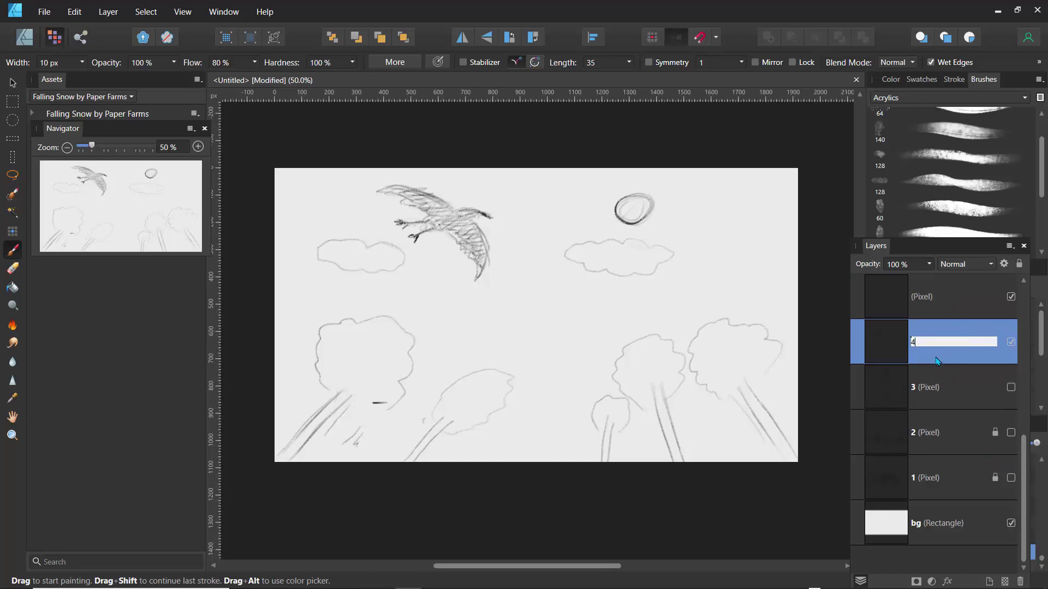
pyautogui.press('Return')
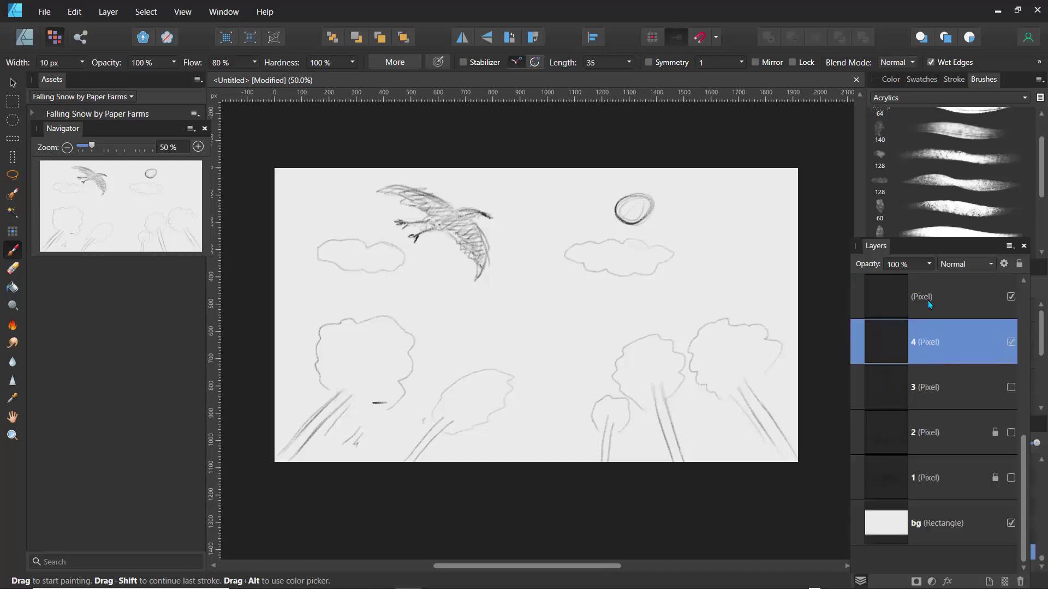
# - Hide layer 4's eagle sketch and add a new empty pixel layer above it
pyautogui.click(930, 315)
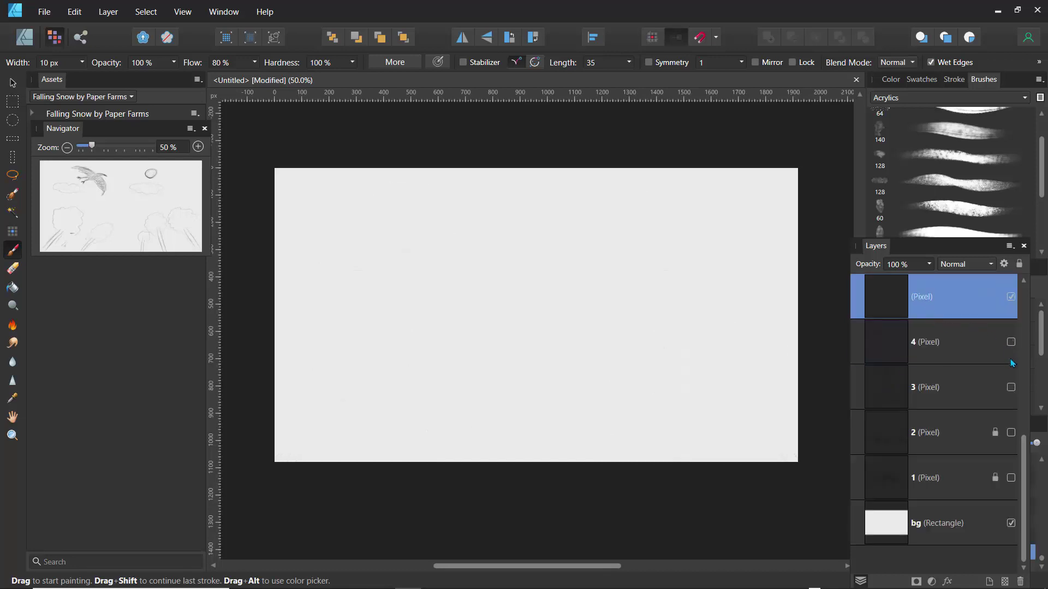
pyautogui.click(1011, 342)
pyautogui.hotkey('ctrl', 'shift', 'n')
pyautogui.hotkey('ctrl', 'shift', 'n')
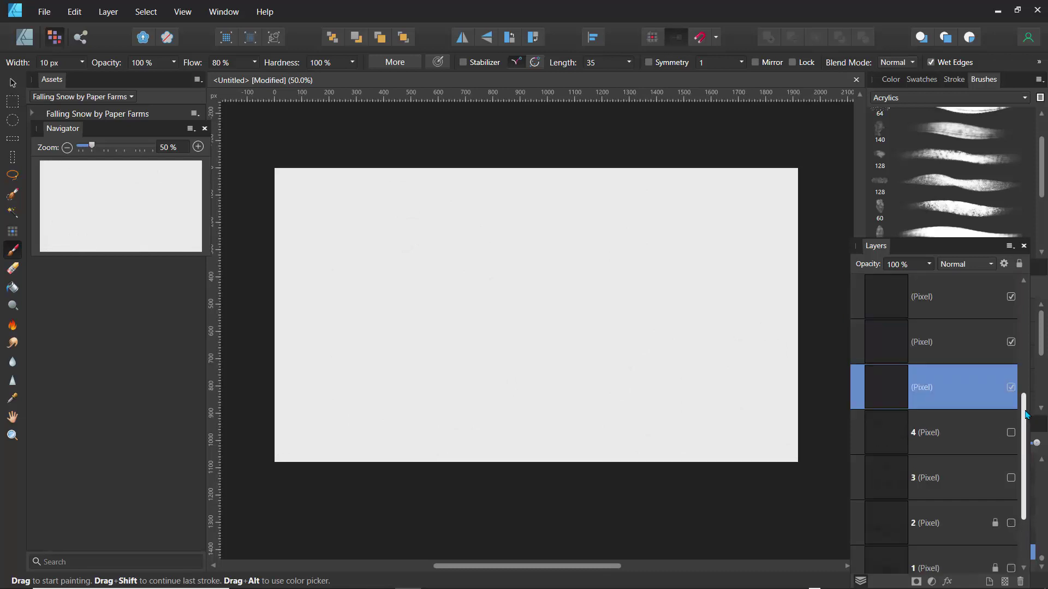
pyautogui.click(917, 418)
pyautogui.hotkey('ctrl', 'z')
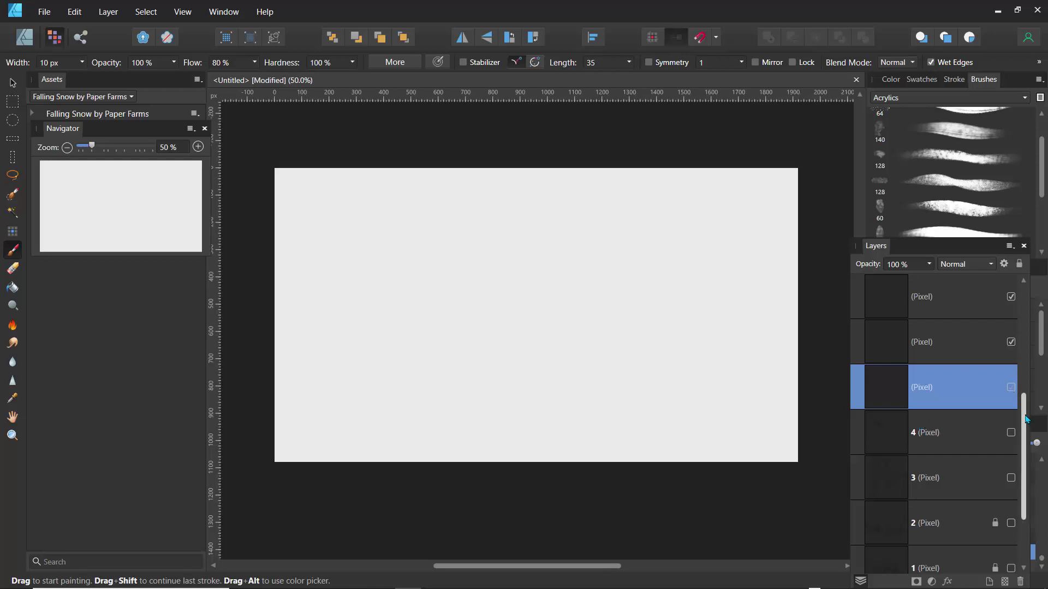
# - Show and re-hide sketches on layers 1, 2, 3 and 4 in turn, leaving only the blank top layer visible
pyautogui.moveTo(1020, 397); pyautogui.dragTo(1020, 438)
pyautogui.click(1010, 478)
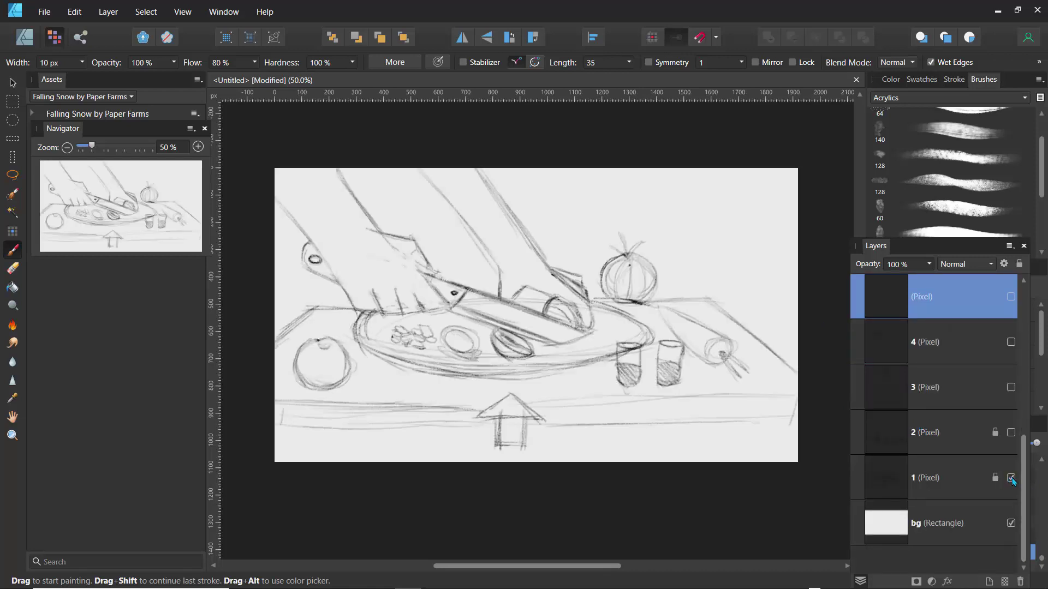
pyautogui.click(1011, 478)
pyautogui.click(1011, 433)
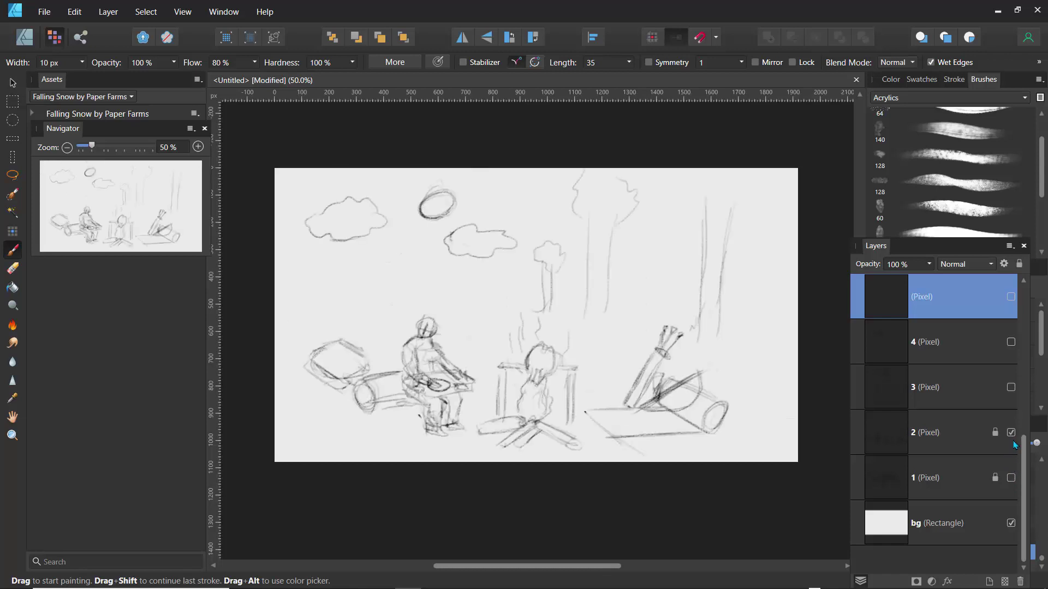
pyautogui.click(1010, 433)
pyautogui.click(1011, 387)
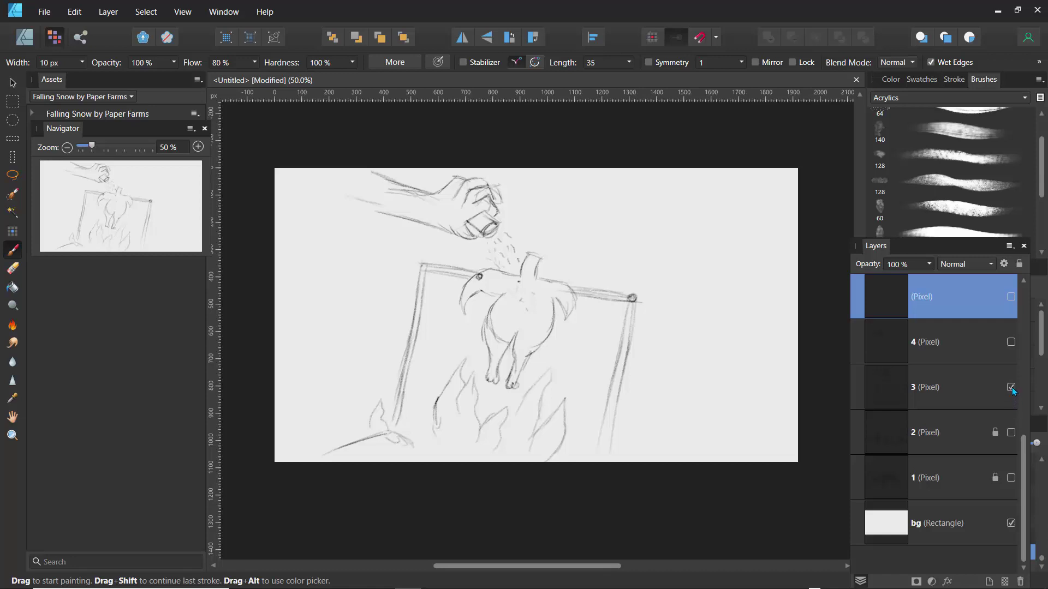
pyautogui.click(1010, 388)
pyautogui.click(1010, 342)
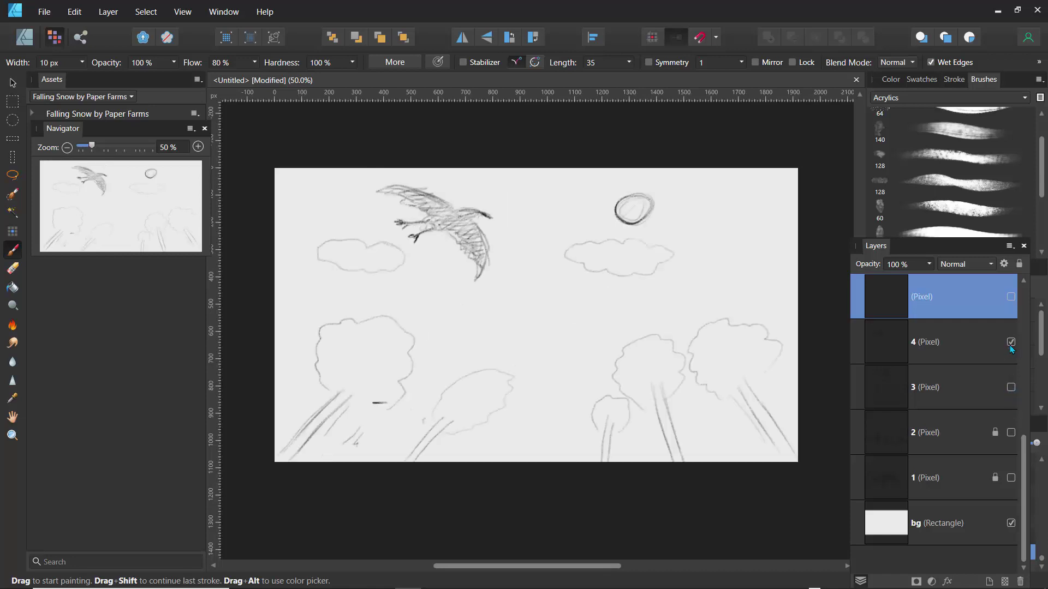
pyautogui.click(1010, 343)
pyautogui.click(1011, 298)
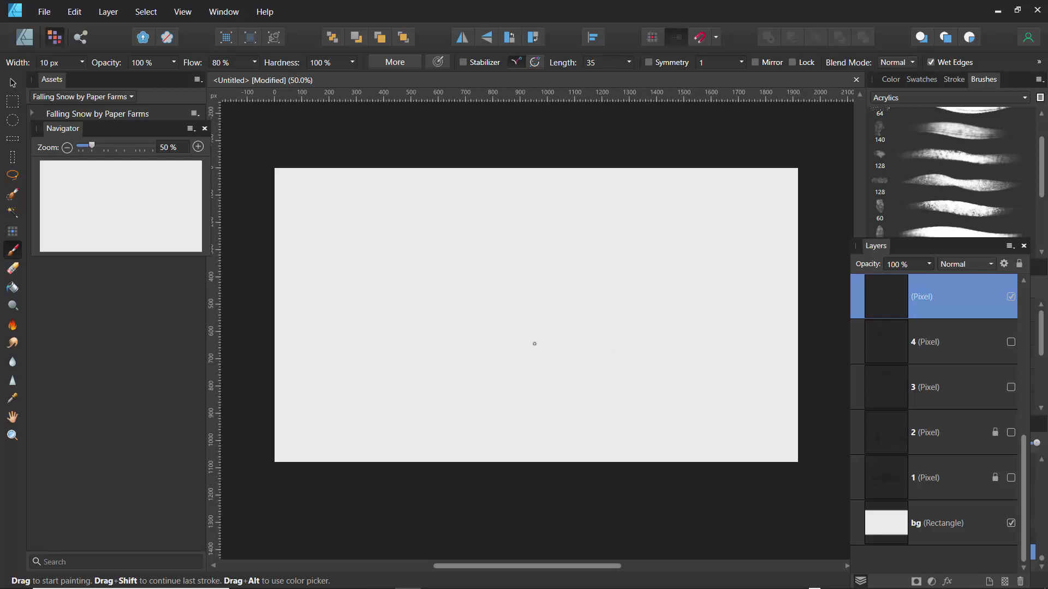
# - Sketch a hatched bird and the mountain peak, left hill and right slope lines
pyautogui.moveTo(533, 342)
pyautogui.mouseDown()
pyautogui.moveTo(544, 333)
pyautogui.moveTo(547, 342)
pyautogui.moveTo(489, 356)
pyautogui.moveTo(485, 338)
pyautogui.moveTo(473, 357)
pyautogui.moveTo(570, 363)
pyautogui.moveTo(580, 386)
pyautogui.moveTo(552, 368)
pyautogui.moveTo(508, 375)
pyautogui.moveTo(527, 385)
pyautogui.moveTo(511, 404)
pyautogui.moveTo(493, 402)
pyautogui.mouseUp()
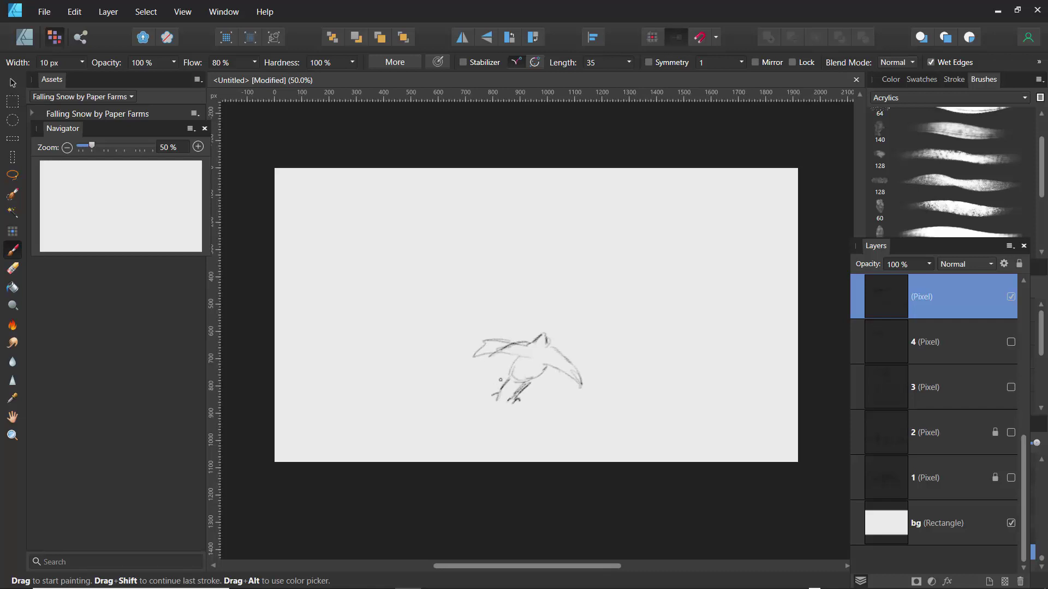
pyautogui.moveTo(566, 369)
pyautogui.mouseDown()
pyautogui.moveTo(525, 358)
pyautogui.moveTo(523, 370)
pyautogui.moveTo(505, 346)
pyautogui.moveTo(473, 352)
pyautogui.mouseUp()
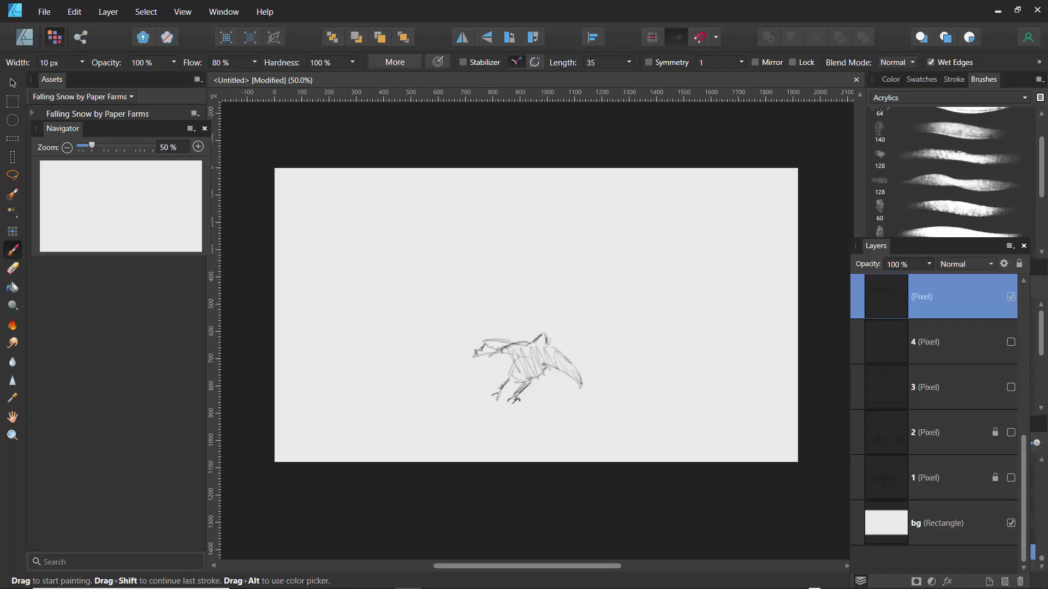
pyautogui.moveTo(546, 336); pyautogui.dragTo(534, 350)
pyautogui.moveTo(525, 188); pyautogui.dragTo(487, 198)
pyautogui.moveTo(360, 231); pyautogui.dragTo(428, 236)
pyautogui.moveTo(643, 248)
pyautogui.mouseDown()
pyautogui.moveTo(699, 283)
pyautogui.moveTo(761, 345)
pyautogui.mouseUp()
# - Add two clouds at left and a small figure with an object on the slope
pyautogui.moveTo(398, 318)
pyautogui.mouseDown()
pyautogui.moveTo(376, 315)
pyautogui.moveTo(365, 345)
pyautogui.moveTo(409, 338)
pyautogui.moveTo(415, 353)
pyautogui.moveTo(381, 361)
pyautogui.moveTo(362, 339)
pyautogui.moveTo(384, 323)
pyautogui.moveTo(379, 365)
pyautogui.mouseUp()
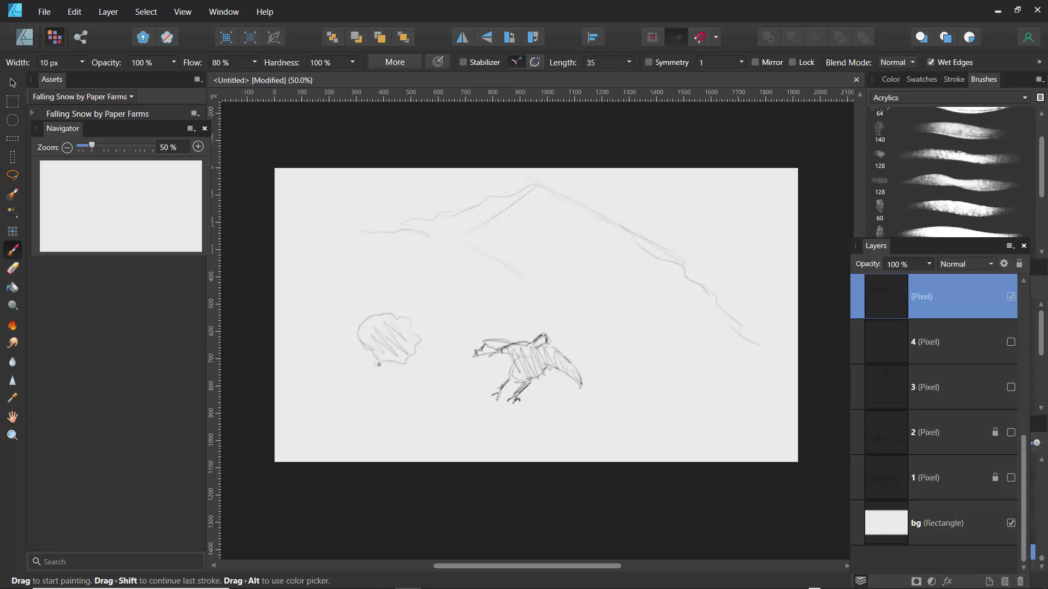
pyautogui.moveTo(409, 249)
pyautogui.mouseDown()
pyautogui.moveTo(394, 276)
pyautogui.moveTo(439, 263)
pyautogui.moveTo(440, 286)
pyautogui.moveTo(403, 273)
pyautogui.moveTo(396, 301)
pyautogui.mouseUp()
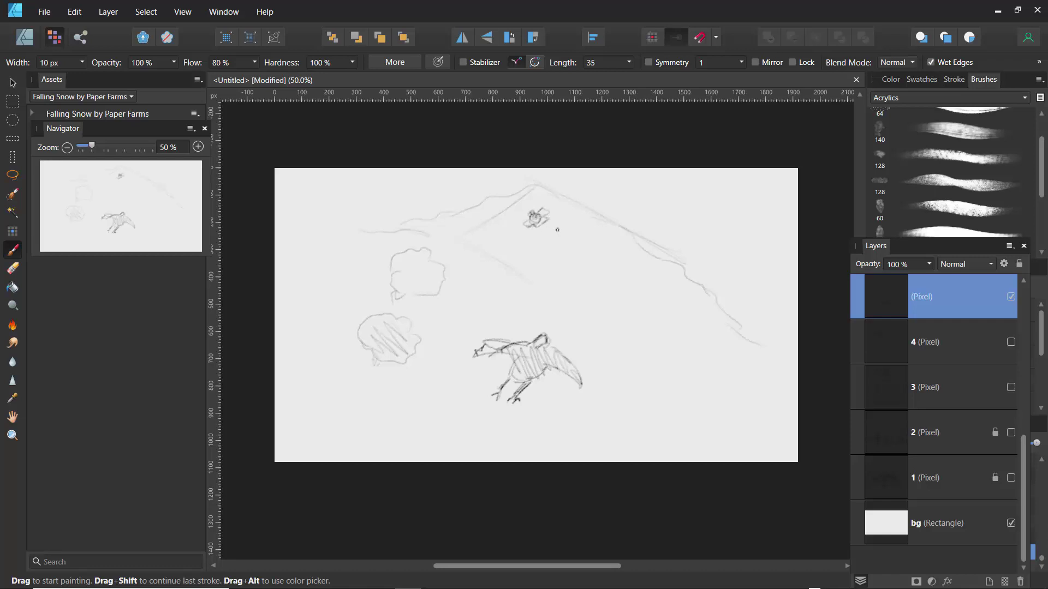
pyautogui.moveTo(563, 221)
pyautogui.mouseDown()
pyautogui.moveTo(550, 229)
pyautogui.moveTo(560, 242)
pyautogui.mouseUp()
pyautogui.moveTo(559, 222)
pyautogui.mouseDown()
pyautogui.moveTo(552, 231)
pyautogui.moveTo(561, 225)
pyautogui.moveTo(531, 213)
pyautogui.moveTo(540, 210)
pyautogui.moveTo(545, 228)
pyautogui.moveTo(532, 236)
pyautogui.mouseUp()
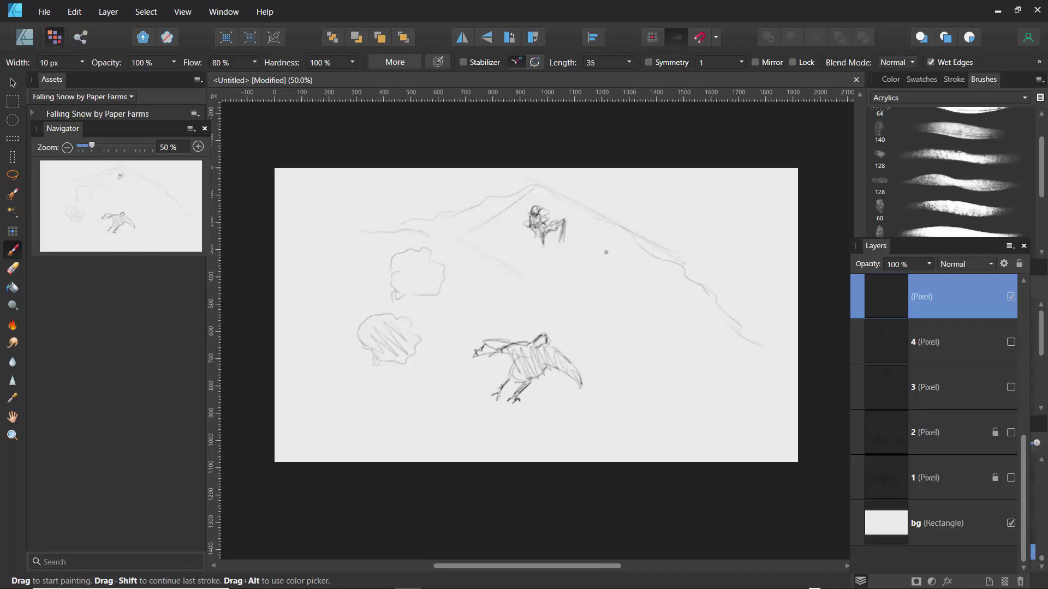
pyautogui.moveTo(603, 243)
pyautogui.mouseDown()
pyautogui.moveTo(612, 259)
pyautogui.moveTo(595, 248)
pyautogui.moveTo(614, 257)
pyautogui.moveTo(592, 267)
pyautogui.moveTo(581, 239)
pyautogui.moveTo(570, 246)
pyautogui.mouseUp()
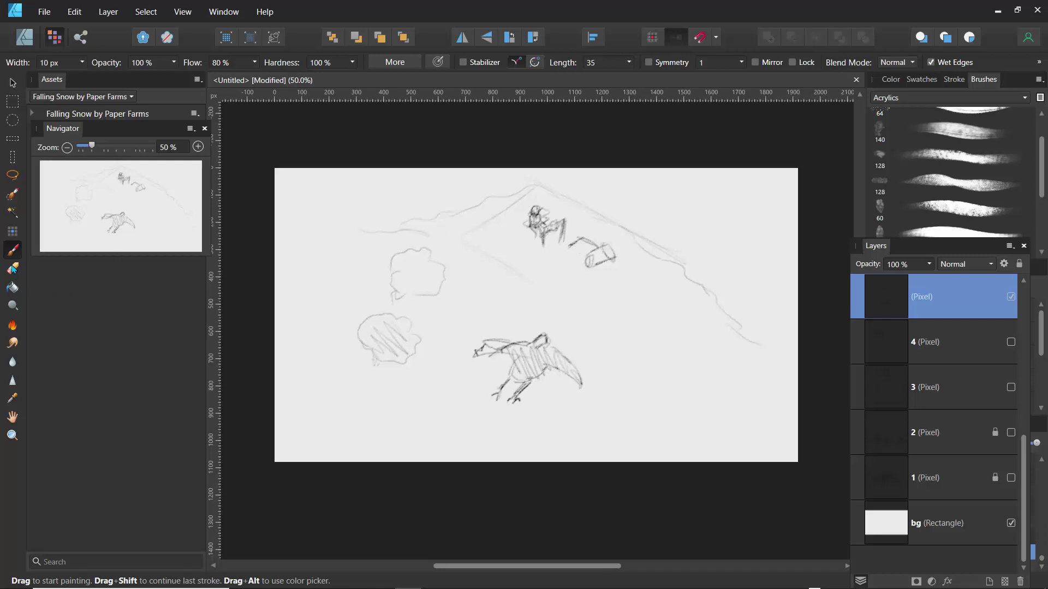
# - Erase the small cup on the slope and draw a sled shape in its place
pyautogui.press('e')
pyautogui.moveTo(587, 268)
pyautogui.mouseDown()
pyautogui.moveTo(577, 241)
pyautogui.moveTo(568, 249)
pyautogui.moveTo(598, 248)
pyautogui.moveTo(590, 241)
pyautogui.moveTo(626, 260)
pyautogui.moveTo(606, 247)
pyautogui.moveTo(619, 270)
pyautogui.moveTo(581, 253)
pyautogui.mouseUp()
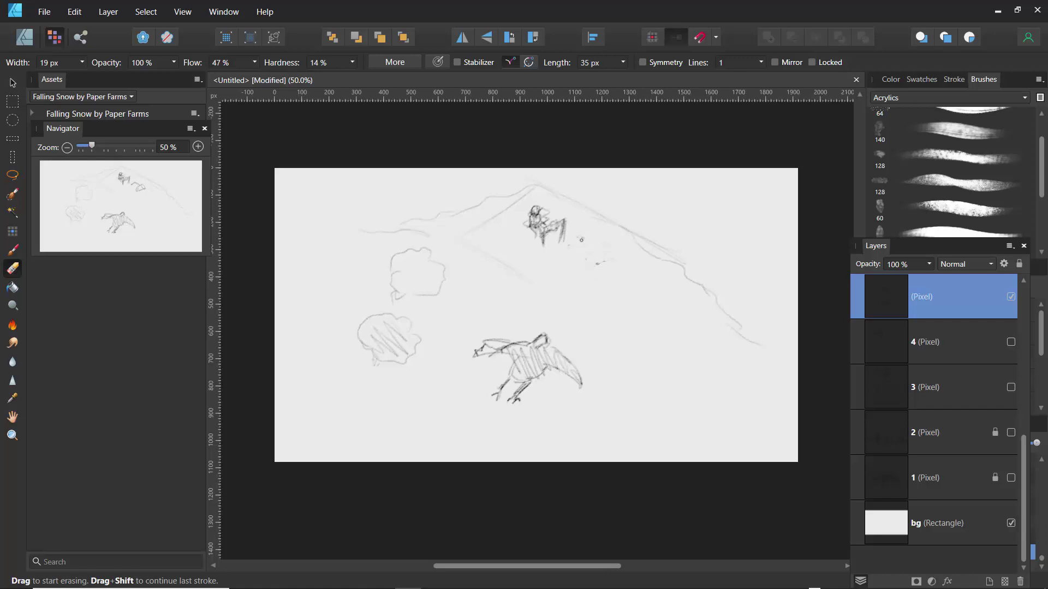
pyautogui.click(14, 250)
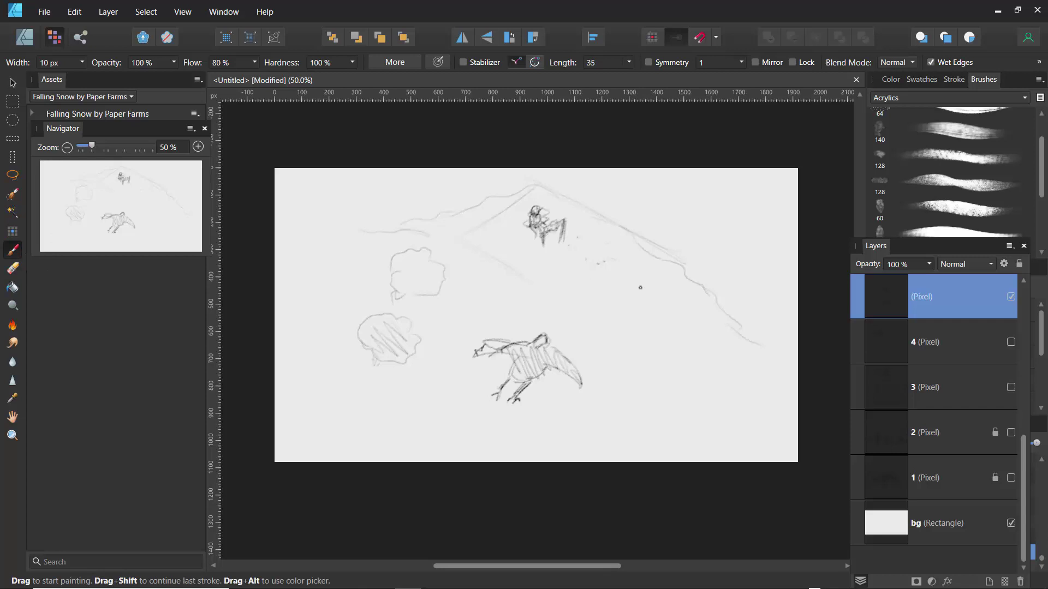
pyautogui.moveTo(634, 268)
pyautogui.mouseDown()
pyautogui.moveTo(647, 289)
pyautogui.moveTo(621, 298)
pyautogui.mouseUp()
pyautogui.moveTo(608, 256)
pyautogui.mouseDown()
pyautogui.moveTo(633, 271)
pyautogui.moveTo(591, 267)
pyautogui.moveTo(616, 284)
pyautogui.moveTo(621, 271)
pyautogui.moveTo(646, 281)
pyautogui.moveTo(625, 284)
pyautogui.moveTo(619, 279)
pyautogui.moveTo(638, 277)
pyautogui.mouseUp()
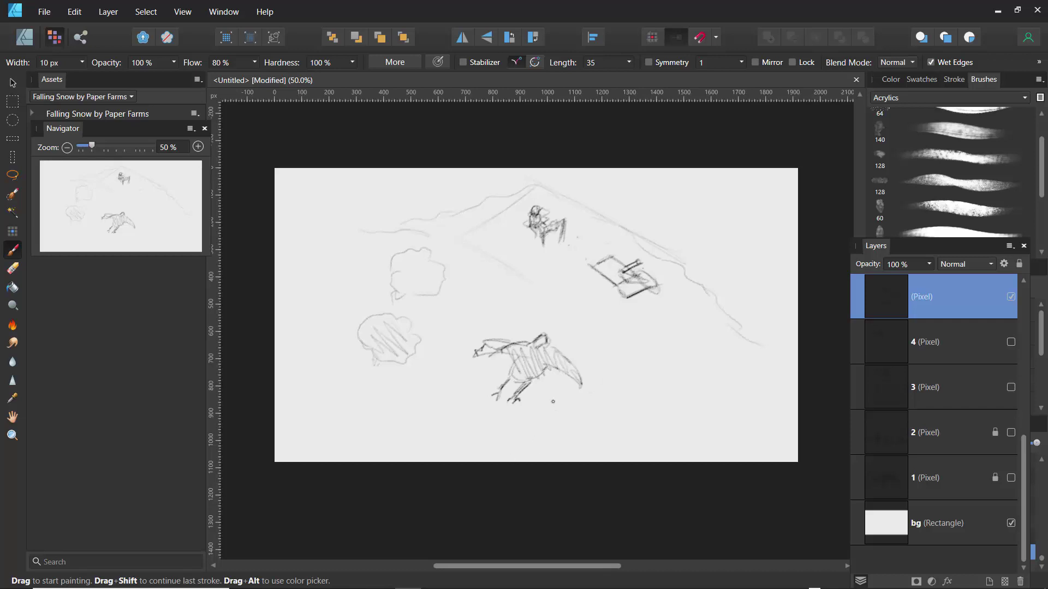
# - Add curved slope lines below and left of the bird, and cross-hatch its body and wing
pyautogui.moveTo(587, 384); pyautogui.dragTo(520, 444)
pyautogui.moveTo(486, 324); pyautogui.dragTo(408, 404)
pyautogui.moveTo(564, 367)
pyautogui.mouseDown()
pyautogui.moveTo(526, 368)
pyautogui.moveTo(516, 358)
pyautogui.moveTo(535, 356)
pyautogui.moveTo(535, 372)
pyautogui.moveTo(520, 379)
pyautogui.moveTo(513, 350)
pyautogui.moveTo(486, 345)
pyautogui.moveTo(541, 338)
pyautogui.mouseUp()
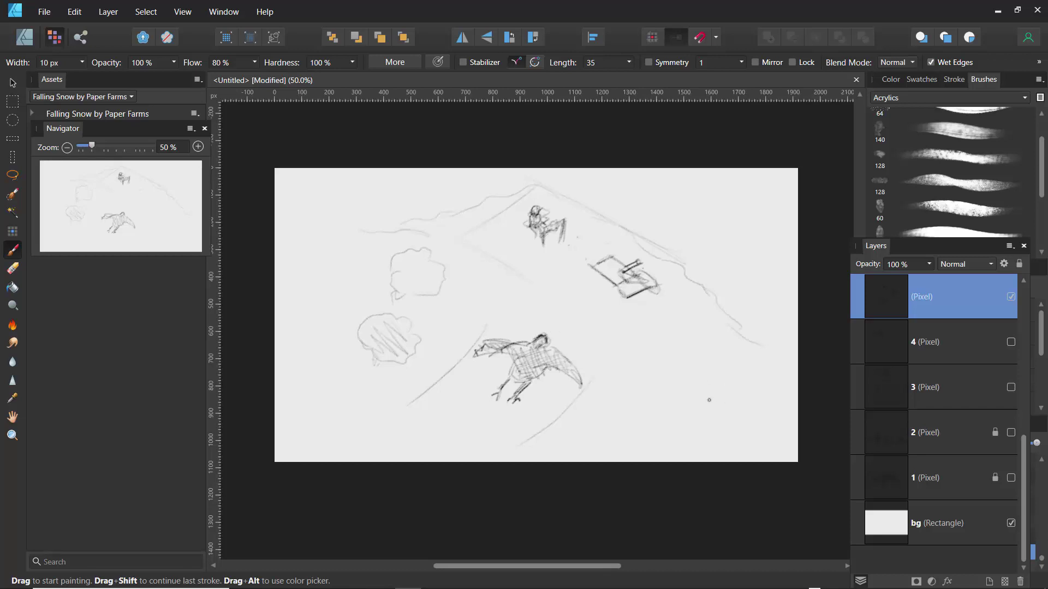
# - Draw hatched cloud-like trees with trunks at lower right, upper left and beside the bird
pyautogui.moveTo(709, 400)
pyautogui.mouseDown()
pyautogui.moveTo(701, 365)
pyautogui.moveTo(678, 361)
pyautogui.moveTo(657, 376)
pyautogui.moveTo(662, 390)
pyautogui.moveTo(715, 398)
pyautogui.moveTo(668, 400)
pyautogui.mouseUp()
pyautogui.moveTo(703, 363)
pyautogui.mouseDown()
pyautogui.moveTo(685, 392)
pyautogui.moveTo(668, 381)
pyautogui.moveTo(663, 406)
pyautogui.moveTo(674, 414)
pyautogui.mouseUp()
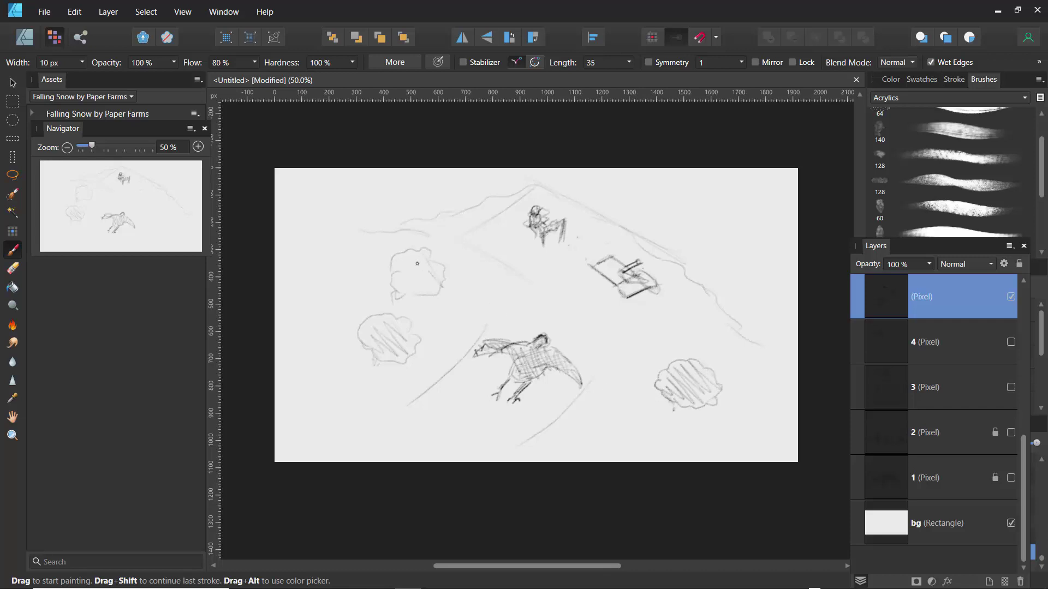
pyautogui.moveTo(416, 264)
pyautogui.mouseDown()
pyautogui.moveTo(391, 273)
pyautogui.moveTo(388, 284)
pyautogui.moveTo(412, 311)
pyautogui.mouseUp()
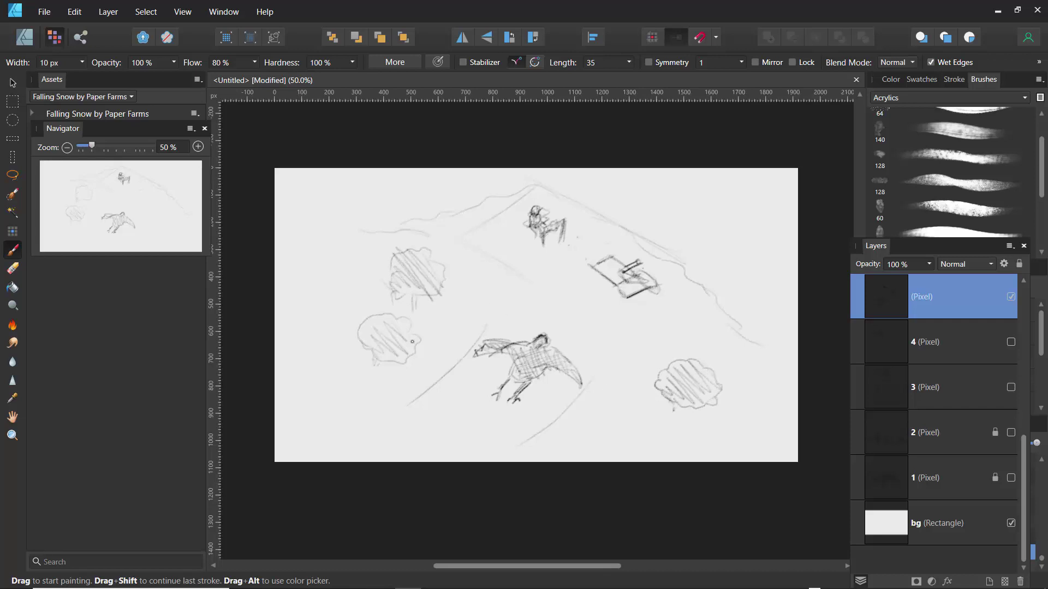
pyautogui.moveTo(390, 362); pyautogui.dragTo(385, 378)
pyautogui.moveTo(490, 312)
pyautogui.mouseDown()
pyautogui.moveTo(439, 299)
pyautogui.moveTo(466, 340)
pyautogui.moveTo(484, 329)
pyautogui.mouseUp()
pyautogui.moveTo(469, 291)
pyautogui.mouseDown()
pyautogui.moveTo(482, 328)
pyautogui.moveTo(472, 327)
pyautogui.mouseUp()
pyautogui.moveTo(448, 292)
pyautogui.mouseDown()
pyautogui.moveTo(467, 327)
pyautogui.moveTo(456, 330)
pyautogui.mouseUp()
# - Extend the mountain ridge line and add ski poles and details to the skier
pyautogui.moveTo(527, 186)
pyautogui.mouseDown()
pyautogui.moveTo(611, 219)
pyautogui.moveTo(700, 286)
pyautogui.mouseUp()
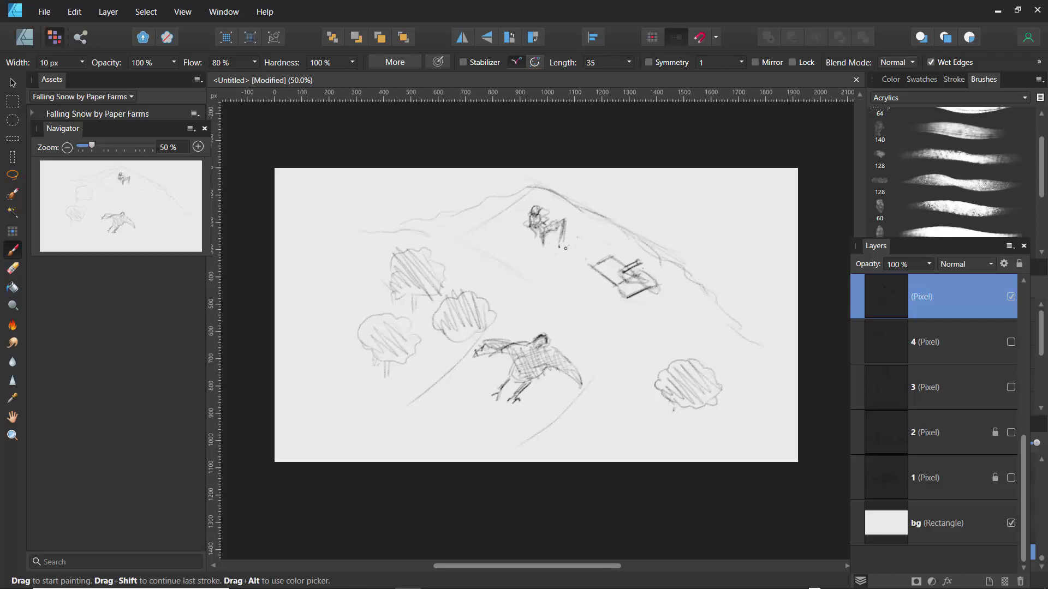
pyautogui.moveTo(559, 246)
pyautogui.mouseDown()
pyautogui.moveTo(551, 247)
pyautogui.moveTo(552, 269)
pyautogui.moveTo(541, 247)
pyautogui.moveTo(538, 269)
pyautogui.mouseUp()
pyautogui.moveTo(545, 249)
pyautogui.mouseDown()
pyautogui.moveTo(536, 272)
pyautogui.moveTo(512, 254)
pyautogui.mouseUp()
pyautogui.moveTo(567, 209)
pyautogui.mouseDown()
pyautogui.moveTo(549, 242)
pyautogui.moveTo(538, 242)
pyautogui.moveTo(573, 230)
pyautogui.moveTo(548, 245)
pyautogui.moveTo(557, 222)
pyautogui.moveTo(538, 244)
pyautogui.mouseUp()
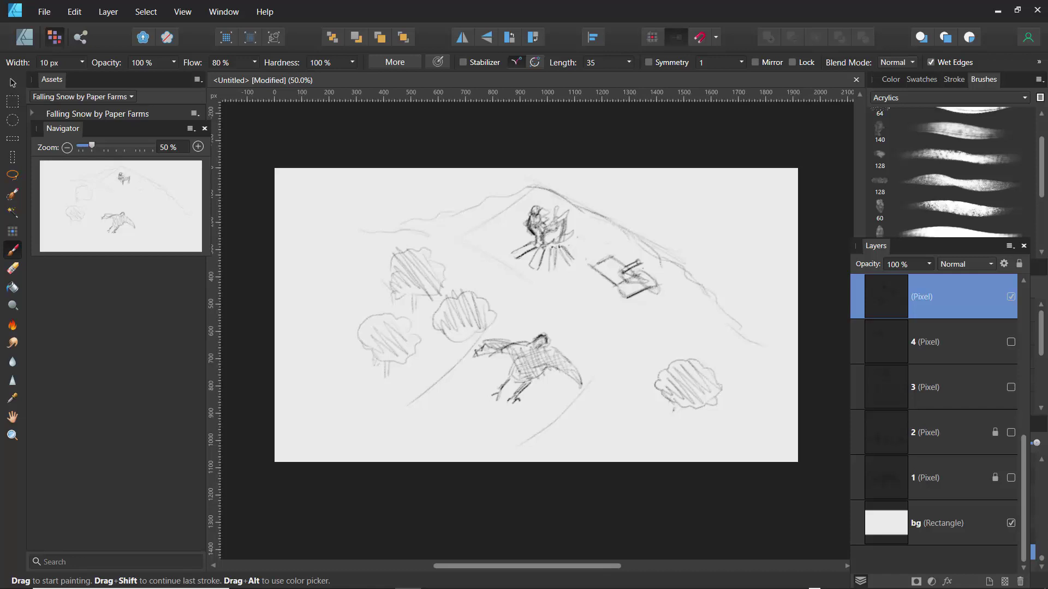
pyautogui.moveTo(524, 228)
pyautogui.mouseDown()
pyautogui.moveTo(511, 246)
pyautogui.moveTo(529, 225)
pyautogui.moveTo(513, 238)
pyautogui.mouseUp()
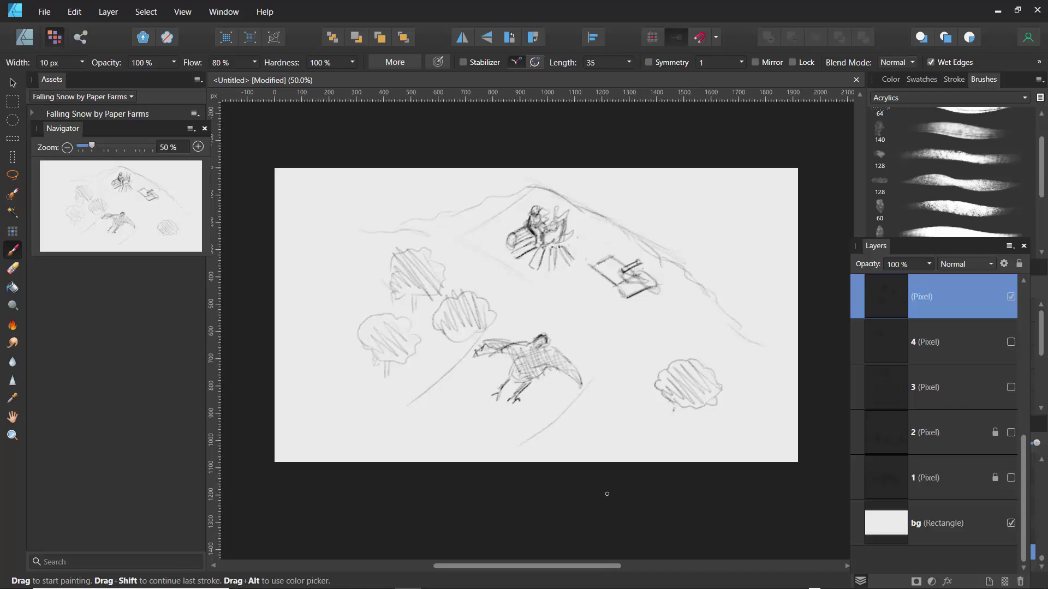
pyautogui.click(932, 337)
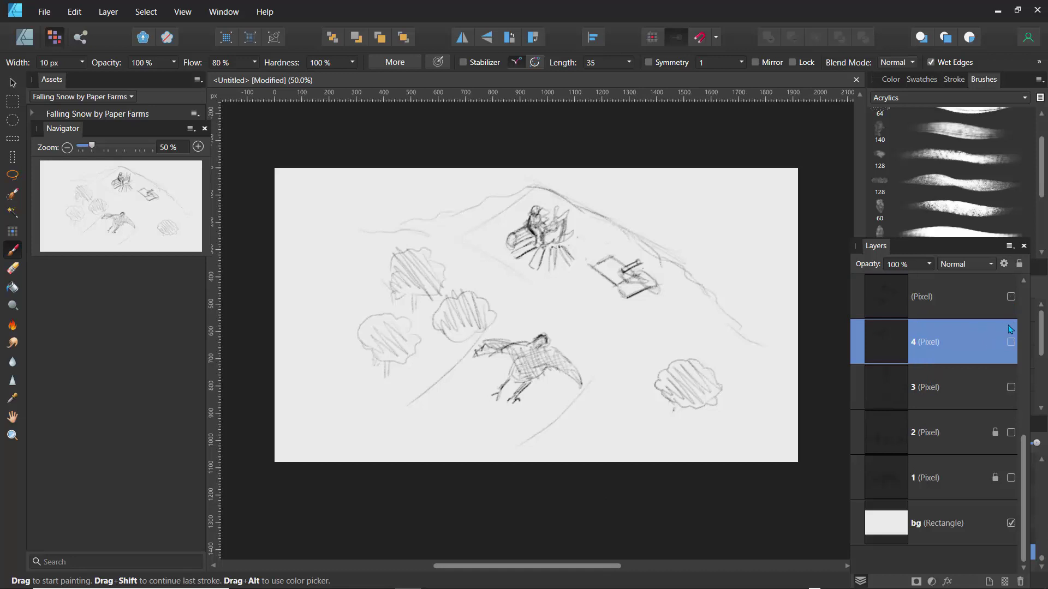
pyautogui.click(1010, 296)
pyautogui.click(1011, 342)
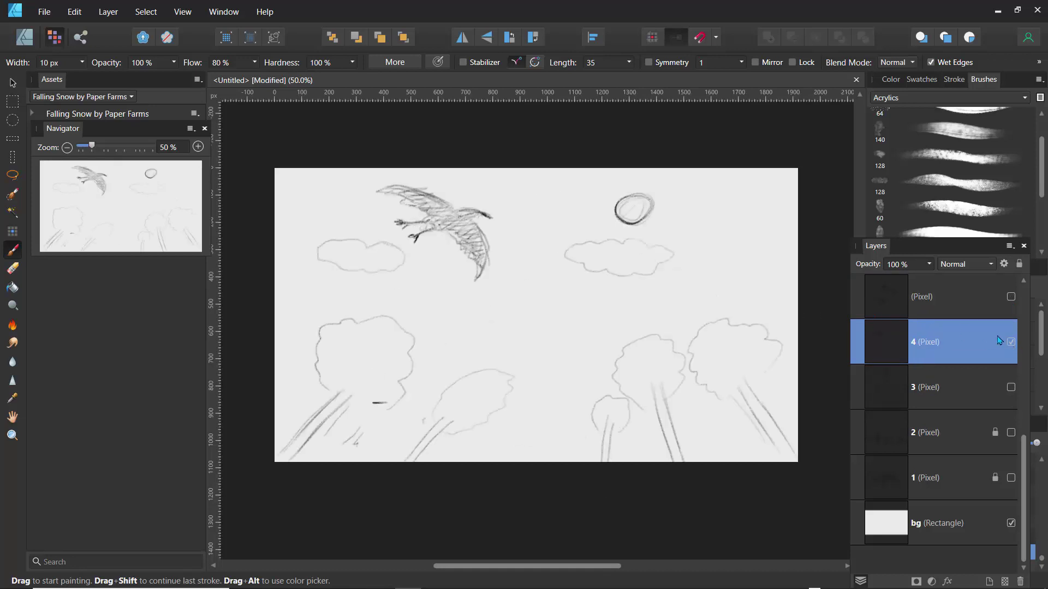
pyautogui.click(1010, 342)
pyautogui.click(1010, 296)
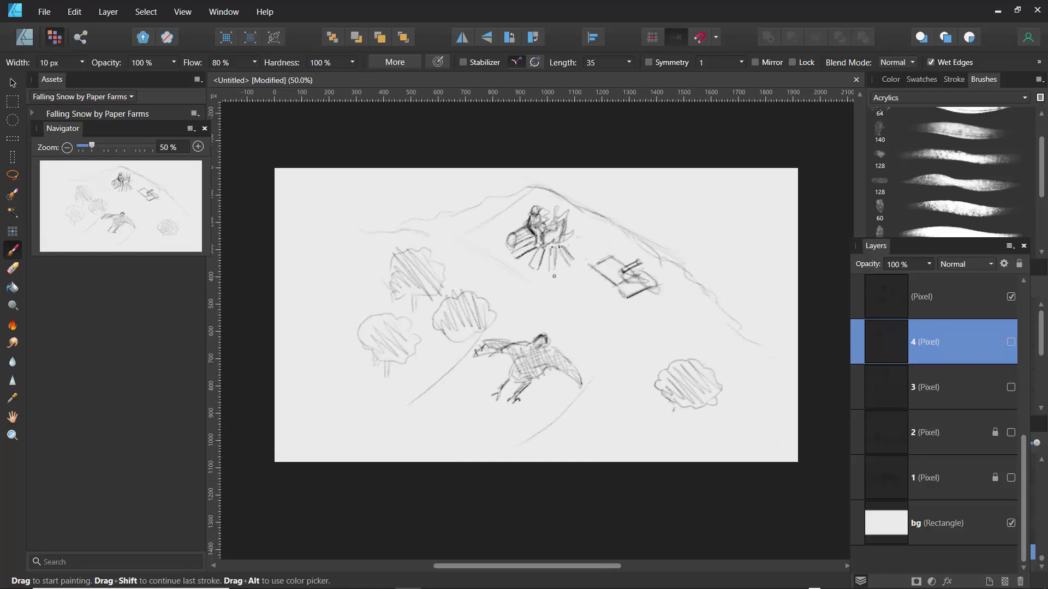
# - Hide the mountain sketch, show layer 4, and add a new pixel layer above it
pyautogui.click(1011, 296)
pyautogui.click(1010, 342)
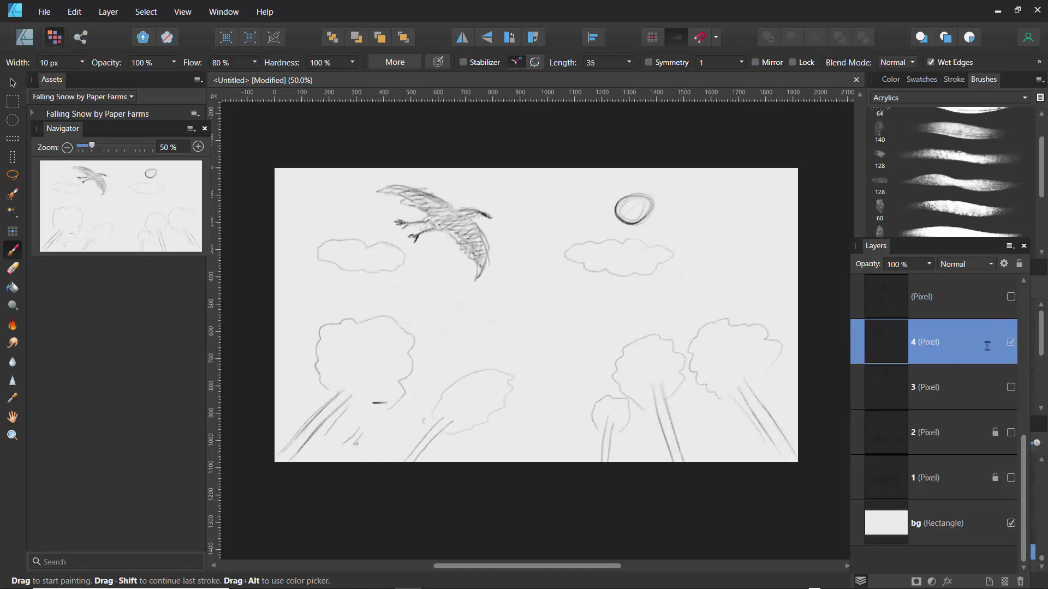
pyautogui.doubleClick(989, 356)
pyautogui.click(891, 355)
pyautogui.click(999, 581)
# - Name the new layer 5 and hide layer 4's sketch
pyautogui.doubleClick(927, 355)
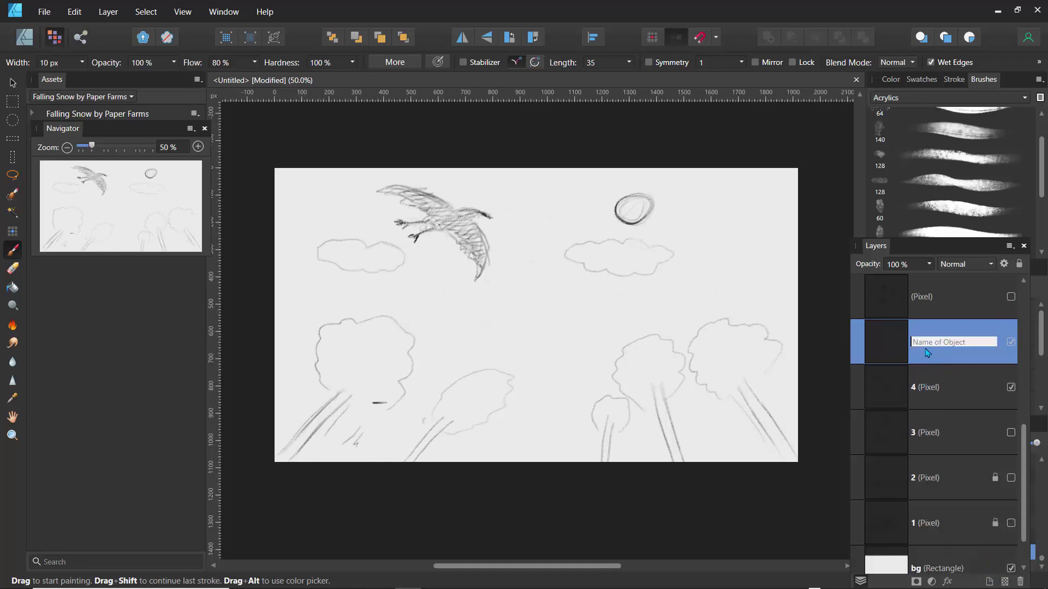
pyautogui.doubleClick(926, 346)
pyautogui.write('5')
pyautogui.press('Return')
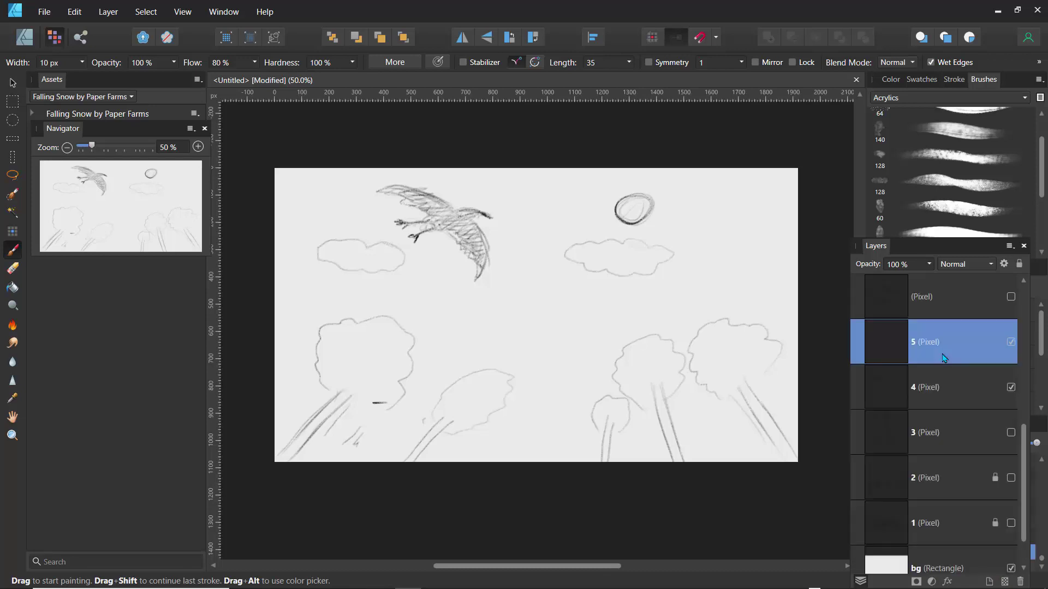
pyautogui.click(924, 303)
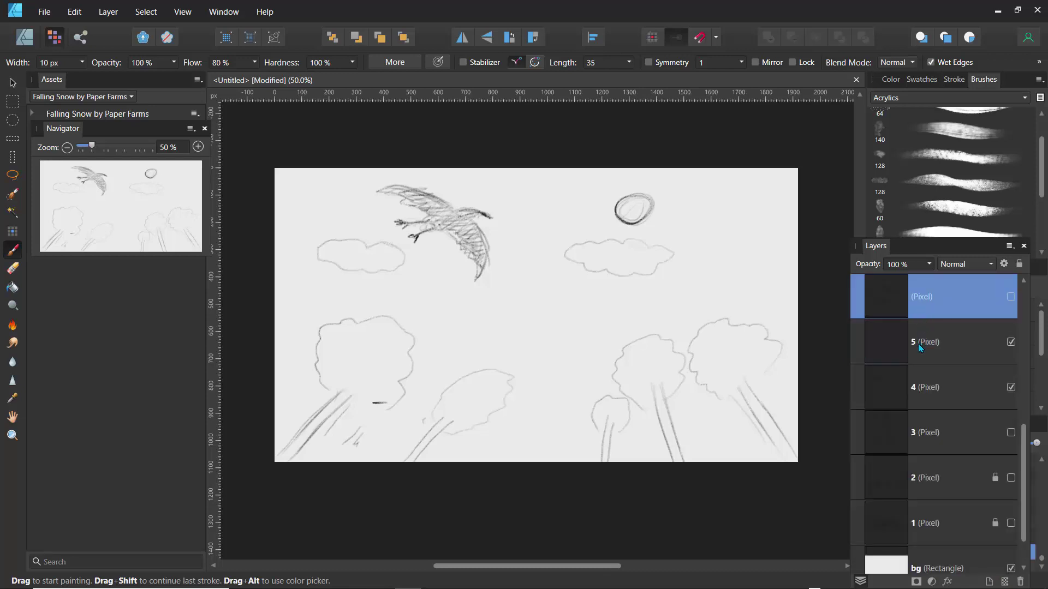
pyautogui.click(921, 348)
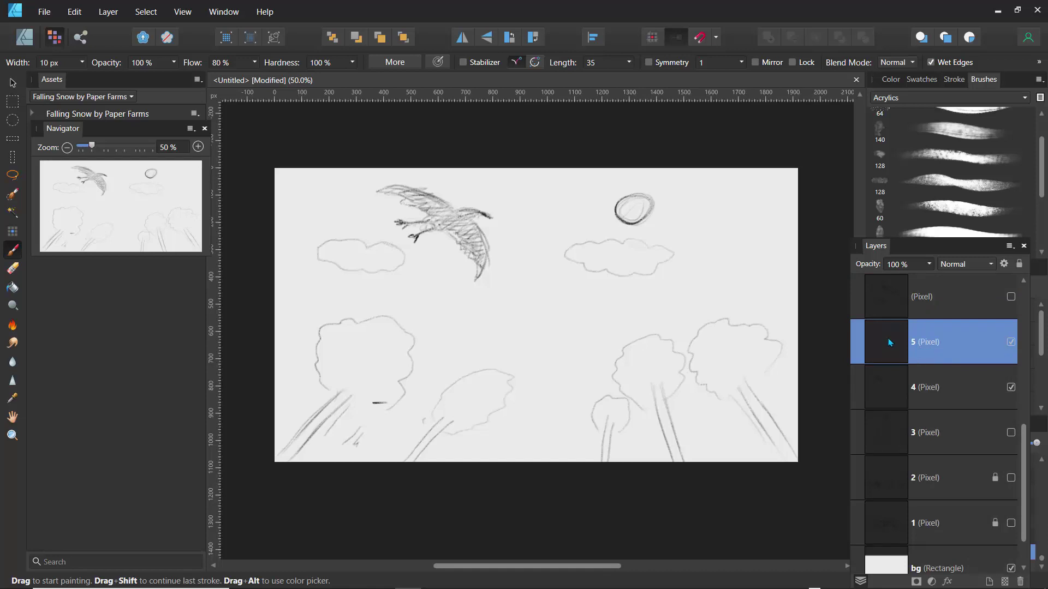
pyautogui.click(1011, 388)
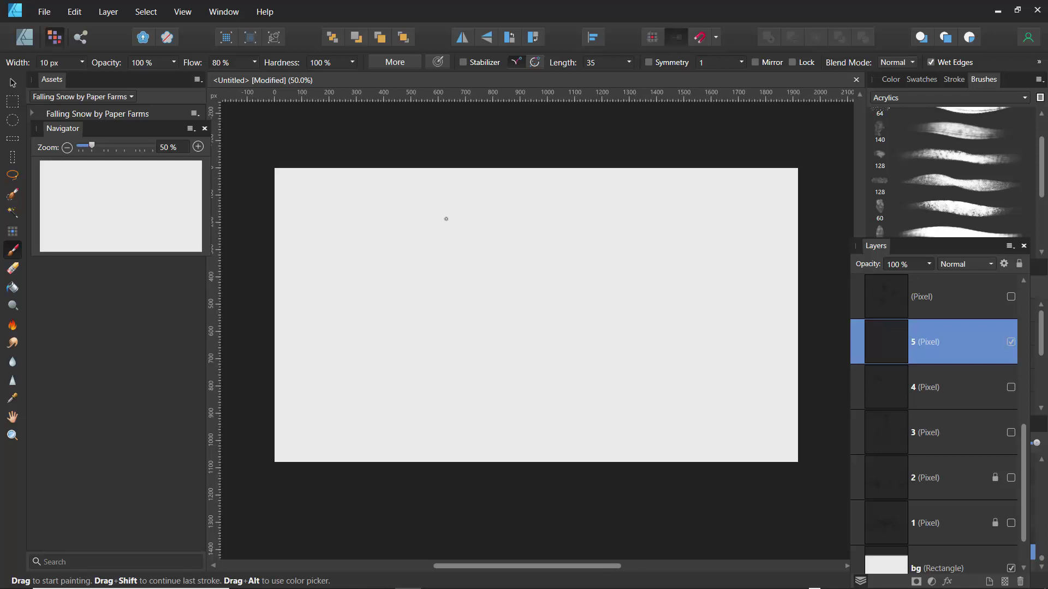
# - Sketch a close-up eagle head with its top arc, eye and lower beak curve
pyautogui.moveTo(478, 236); pyautogui.dragTo(491, 244)
pyautogui.moveTo(437, 207); pyautogui.dragTo(478, 240)
pyautogui.moveTo(468, 247)
pyautogui.mouseDown()
pyautogui.moveTo(460, 261)
pyautogui.moveTo(474, 248)
pyautogui.moveTo(457, 249)
pyautogui.moveTo(465, 265)
pyautogui.moveTo(480, 248)
pyautogui.moveTo(475, 238)
pyautogui.moveTo(495, 267)
pyautogui.moveTo(423, 208)
pyautogui.moveTo(494, 261)
pyautogui.moveTo(484, 281)
pyautogui.moveTo(528, 324)
pyautogui.moveTo(508, 345)
pyautogui.mouseUp()
pyautogui.moveTo(485, 299)
pyautogui.mouseDown()
pyautogui.moveTo(506, 336)
pyautogui.moveTo(493, 323)
pyautogui.moveTo(502, 329)
pyautogui.moveTo(493, 277)
pyautogui.moveTo(456, 262)
pyautogui.moveTo(478, 257)
pyautogui.moveTo(452, 251)
pyautogui.moveTo(475, 262)
pyautogui.mouseUp()
pyautogui.moveTo(444, 214); pyautogui.dragTo(418, 207)
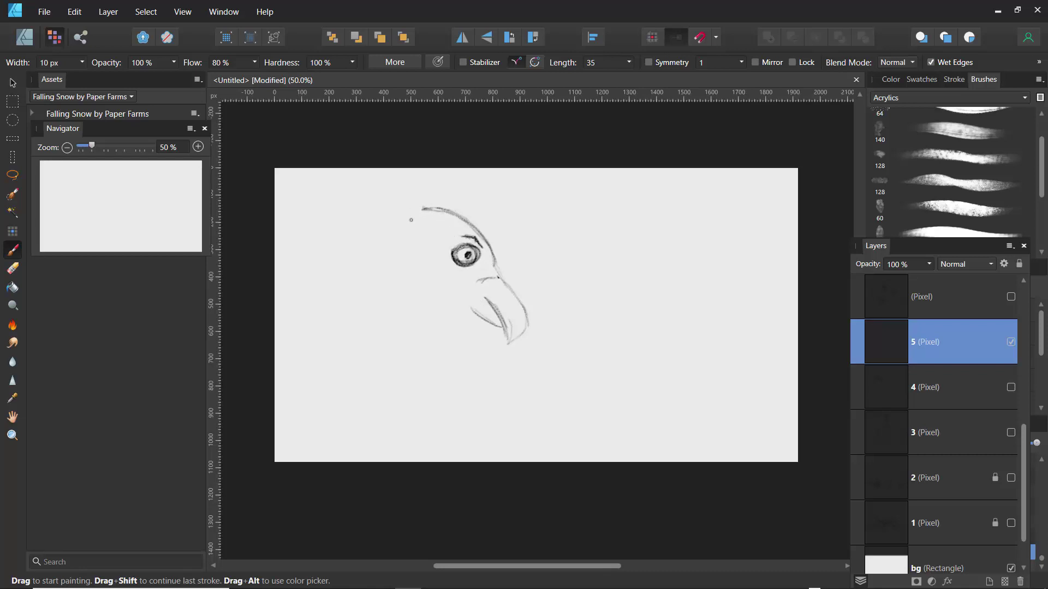
# - Draw and darken the eagle's lower jaw, refine the head outline, and add a long diagonal line
pyautogui.moveTo(470, 309)
pyautogui.mouseDown()
pyautogui.moveTo(392, 285)
pyautogui.moveTo(363, 314)
pyautogui.moveTo(298, 326)
pyautogui.moveTo(364, 314)
pyautogui.mouseUp()
pyautogui.moveTo(375, 297); pyautogui.dragTo(297, 324)
pyautogui.moveTo(421, 209)
pyautogui.mouseDown()
pyautogui.moveTo(376, 168)
pyautogui.moveTo(410, 193)
pyautogui.mouseUp()
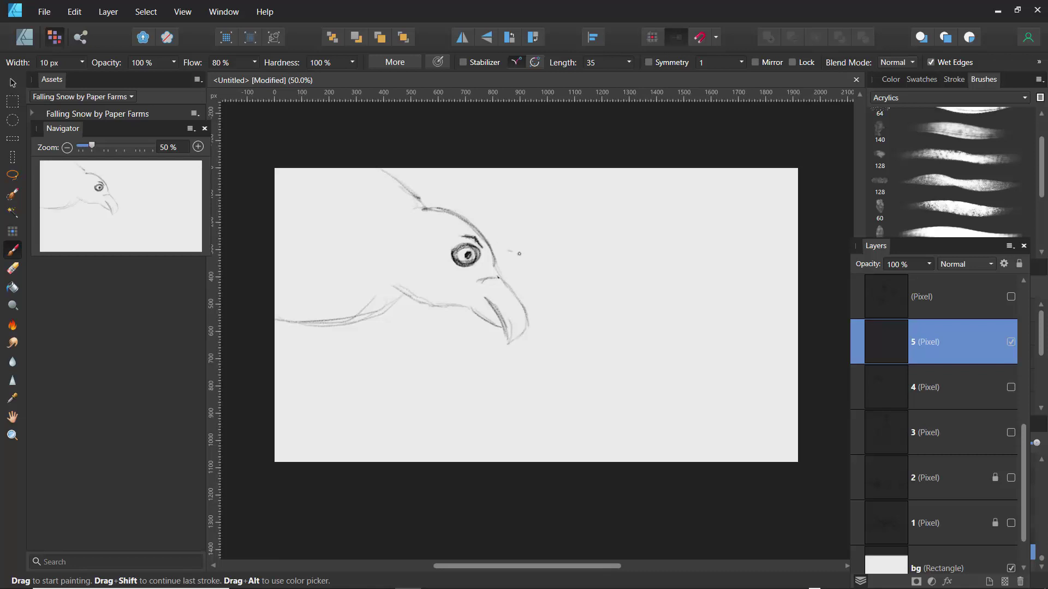
pyautogui.moveTo(507, 252)
pyautogui.mouseDown()
pyautogui.moveTo(540, 256)
pyautogui.moveTo(471, 232)
pyautogui.mouseUp()
pyautogui.moveTo(500, 280)
pyautogui.mouseDown()
pyautogui.moveTo(459, 222)
pyautogui.moveTo(493, 256)
pyautogui.moveTo(469, 238)
pyautogui.moveTo(478, 242)
pyautogui.moveTo(466, 251)
pyautogui.moveTo(471, 266)
pyautogui.moveTo(477, 260)
pyautogui.moveTo(463, 246)
pyautogui.moveTo(462, 262)
pyautogui.moveTo(494, 275)
pyautogui.moveTo(480, 277)
pyautogui.moveTo(501, 276)
pyautogui.moveTo(474, 281)
pyautogui.moveTo(514, 308)
pyautogui.mouseUp()
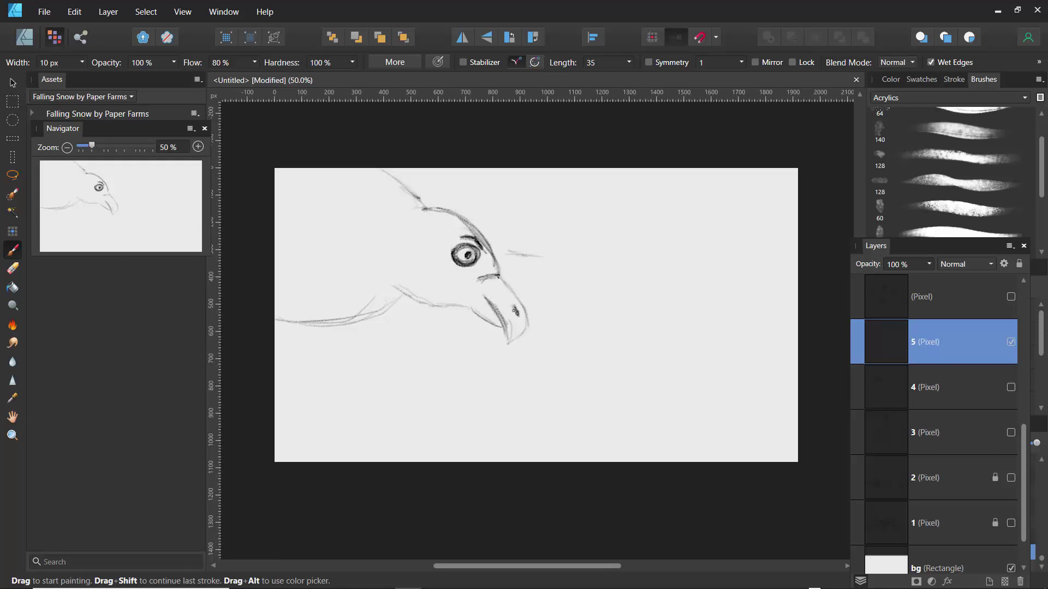
pyautogui.moveTo(391, 286)
pyautogui.mouseDown()
pyautogui.moveTo(455, 295)
pyautogui.moveTo(404, 296)
pyautogui.moveTo(461, 296)
pyautogui.moveTo(501, 324)
pyautogui.moveTo(472, 311)
pyautogui.moveTo(498, 323)
pyautogui.moveTo(486, 299)
pyautogui.moveTo(507, 334)
pyautogui.moveTo(495, 309)
pyautogui.moveTo(513, 334)
pyautogui.moveTo(520, 309)
pyautogui.moveTo(515, 340)
pyautogui.mouseUp()
pyautogui.moveTo(633, 170)
pyautogui.mouseDown()
pyautogui.moveTo(576, 286)
pyautogui.moveTo(461, 461)
pyautogui.mouseUp()
# - Finish the diagonal line and sketch the prey's head, shoulders and wings on the right
pyautogui.moveTo(461, 462); pyautogui.dragTo(501, 401)
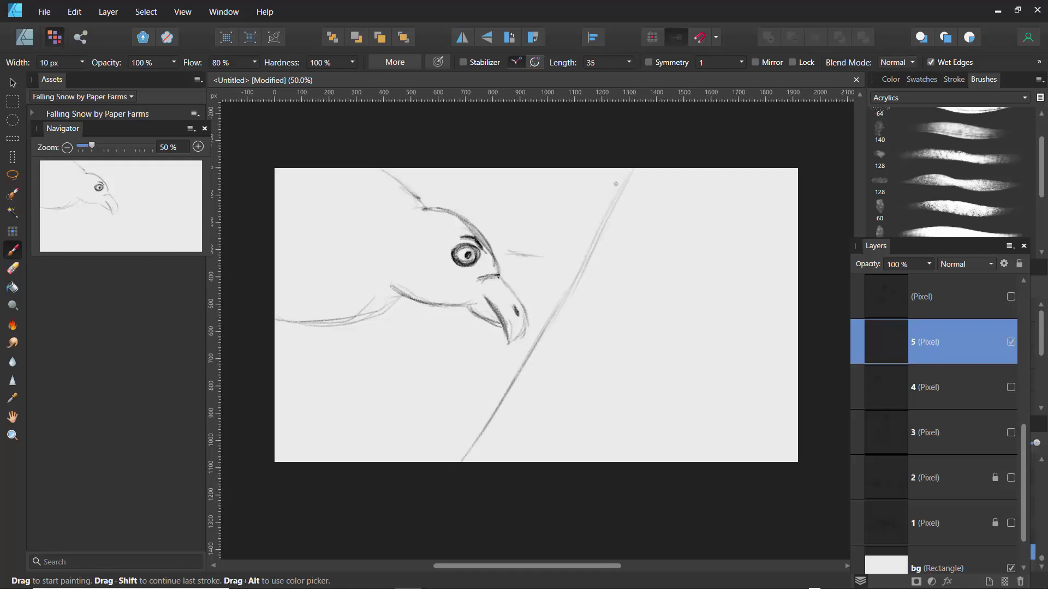
pyautogui.moveTo(630, 171)
pyautogui.mouseDown()
pyautogui.moveTo(557, 310)
pyautogui.moveTo(575, 286)
pyautogui.moveTo(514, 382)
pyautogui.mouseUp()
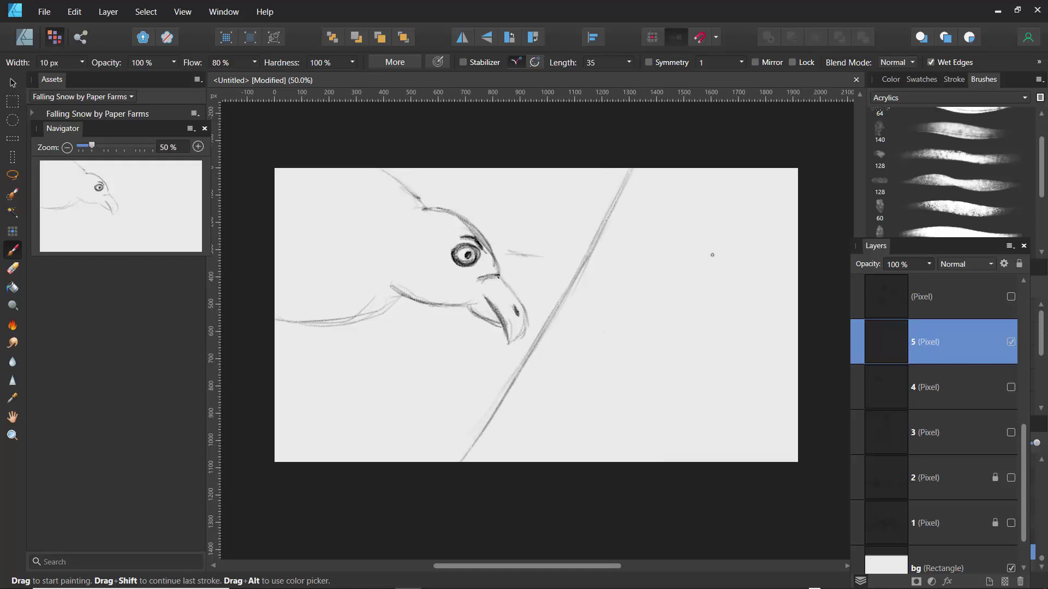
pyautogui.moveTo(708, 259)
pyautogui.mouseDown()
pyautogui.moveTo(701, 229)
pyautogui.moveTo(675, 231)
pyautogui.moveTo(675, 241)
pyautogui.moveTo(697, 236)
pyautogui.moveTo(675, 239)
pyautogui.moveTo(680, 263)
pyautogui.moveTo(625, 278)
pyautogui.moveTo(613, 322)
pyautogui.moveTo(624, 356)
pyautogui.moveTo(614, 319)
pyautogui.moveTo(630, 341)
pyautogui.moveTo(641, 305)
pyautogui.moveTo(626, 355)
pyautogui.mouseUp()
pyautogui.moveTo(640, 301)
pyautogui.mouseDown()
pyautogui.moveTo(642, 341)
pyautogui.moveTo(675, 386)
pyautogui.mouseUp()
pyautogui.moveTo(646, 329); pyautogui.dragTo(680, 382)
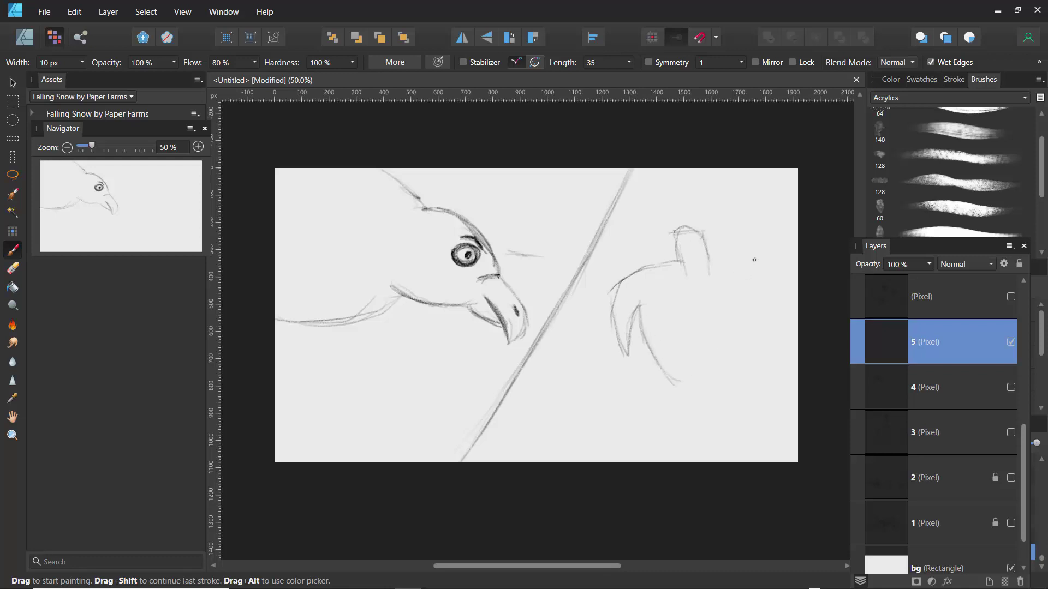
pyautogui.moveTo(711, 261)
pyautogui.mouseDown()
pyautogui.moveTo(760, 263)
pyautogui.moveTo(734, 258)
pyautogui.moveTo(772, 290)
pyautogui.moveTo(773, 273)
pyautogui.moveTo(781, 299)
pyautogui.moveTo(763, 288)
pyautogui.moveTo(780, 316)
pyautogui.mouseUp()
pyautogui.moveTo(756, 282)
pyautogui.mouseDown()
pyautogui.moveTo(774, 298)
pyautogui.moveTo(741, 281)
pyautogui.moveTo(747, 340)
pyautogui.moveTo(745, 272)
pyautogui.moveTo(747, 361)
pyautogui.mouseUp()
pyautogui.moveTo(753, 314)
pyautogui.mouseDown()
pyautogui.moveTo(745, 358)
pyautogui.moveTo(746, 346)
pyautogui.mouseUp()
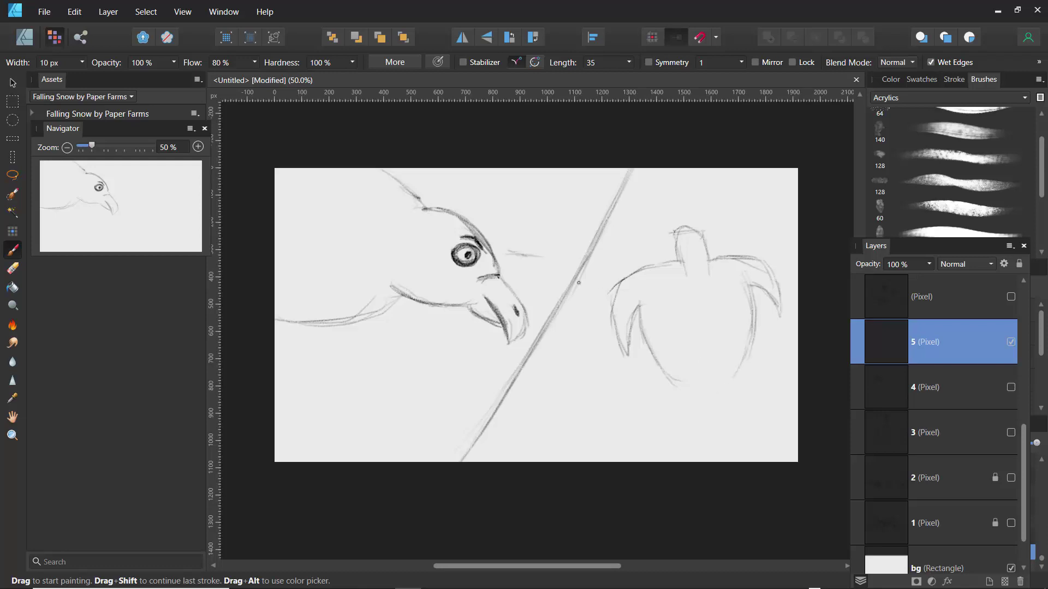
# - Draw the prey's arm holding a stick, its body lines and two pairs of rounded feet
pyautogui.moveTo(613, 293)
pyautogui.mouseDown()
pyautogui.moveTo(567, 308)
pyautogui.moveTo(615, 294)
pyautogui.moveTo(567, 311)
pyautogui.moveTo(584, 377)
pyautogui.mouseUp()
pyautogui.moveTo(568, 322); pyautogui.dragTo(606, 451)
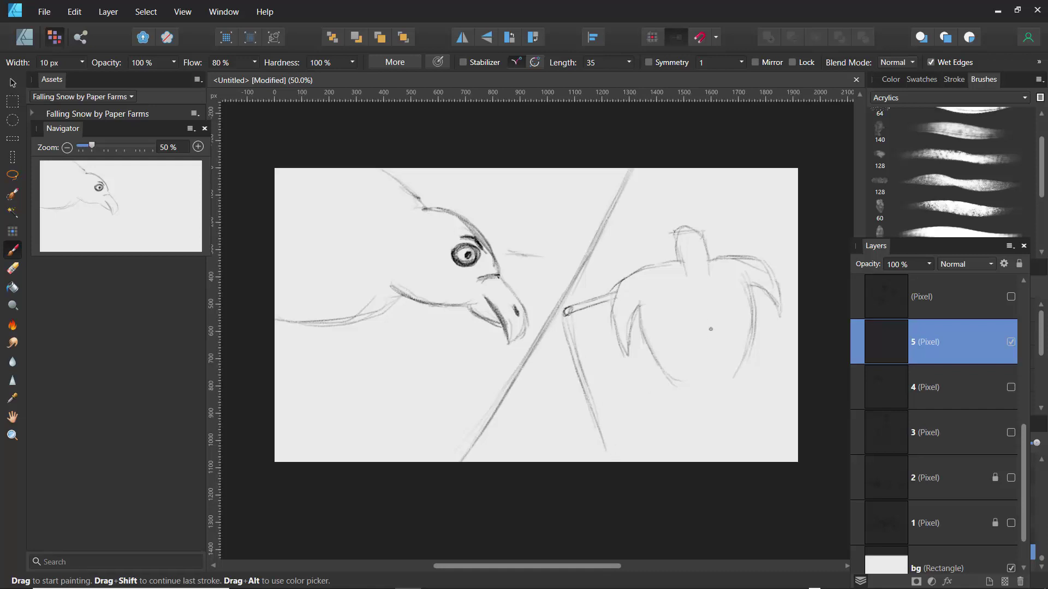
pyautogui.moveTo(710, 340)
pyautogui.mouseDown()
pyautogui.moveTo(715, 403)
pyautogui.moveTo(700, 327)
pyautogui.moveTo(695, 382)
pyautogui.mouseUp()
pyautogui.moveTo(701, 322); pyautogui.dragTo(694, 398)
pyautogui.moveTo(665, 361)
pyautogui.mouseDown()
pyautogui.moveTo(681, 401)
pyautogui.moveTo(676, 388)
pyautogui.mouseUp()
pyautogui.moveTo(684, 396); pyautogui.dragTo(696, 390)
pyautogui.moveTo(694, 387)
pyautogui.mouseDown()
pyautogui.moveTo(681, 419)
pyautogui.moveTo(703, 434)
pyautogui.moveTo(677, 433)
pyautogui.mouseUp()
pyautogui.moveTo(677, 420); pyautogui.dragTo(684, 435)
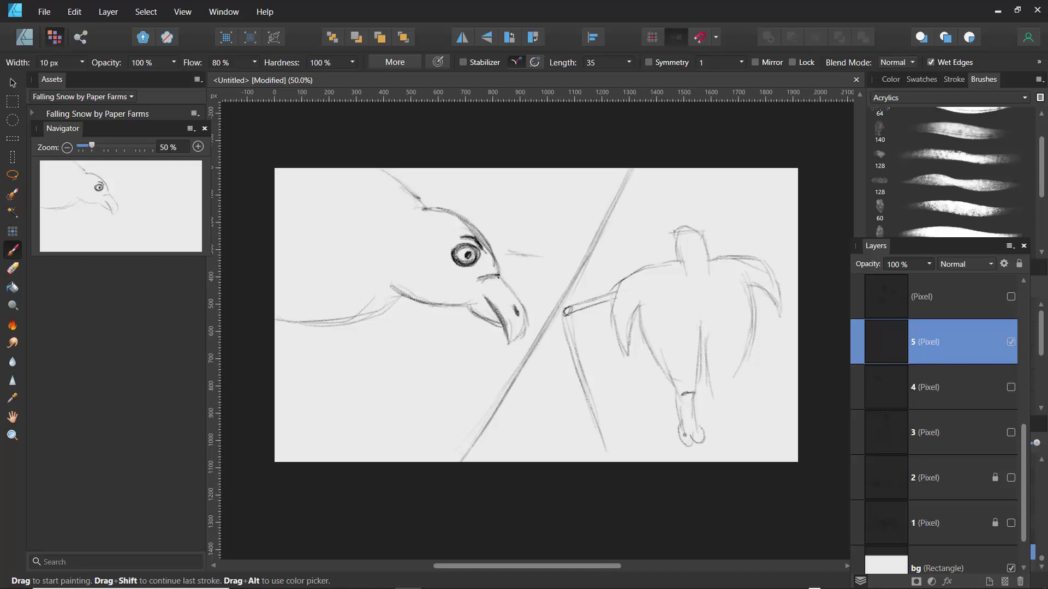
pyautogui.moveTo(736, 375)
pyautogui.mouseDown()
pyautogui.moveTo(729, 429)
pyautogui.moveTo(716, 415)
pyautogui.moveTo(715, 434)
pyautogui.moveTo(729, 440)
pyautogui.moveTo(717, 435)
pyautogui.mouseUp()
pyautogui.moveTo(722, 419); pyautogui.dragTo(720, 436)
# - Erase the diagonal line and the stray stroke with a 40 px Erase Brush
pyautogui.click(12, 268)
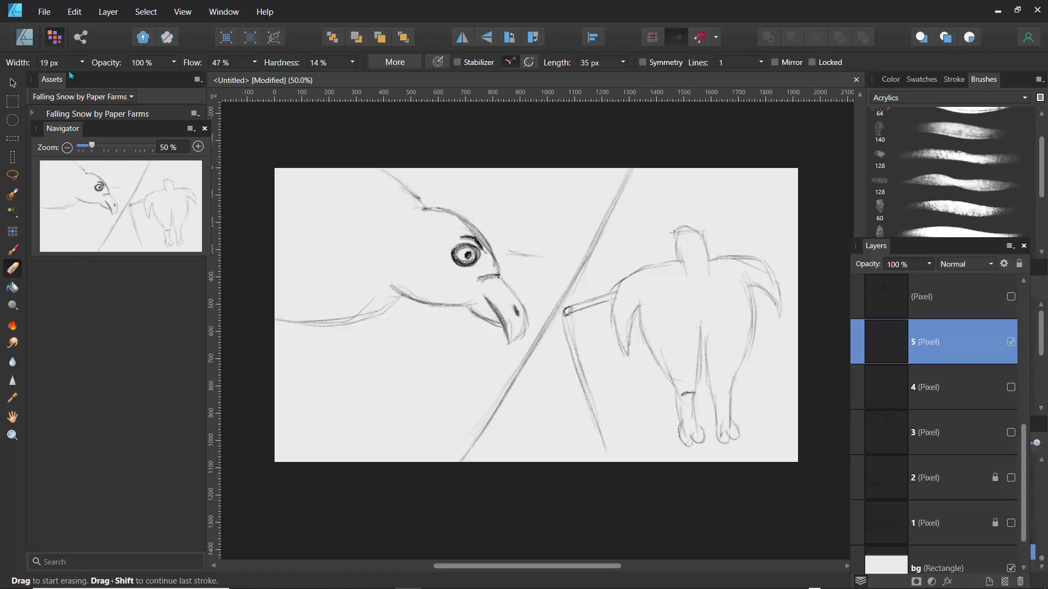
pyautogui.click(82, 62)
pyautogui.moveTo(85, 77); pyautogui.dragTo(101, 78)
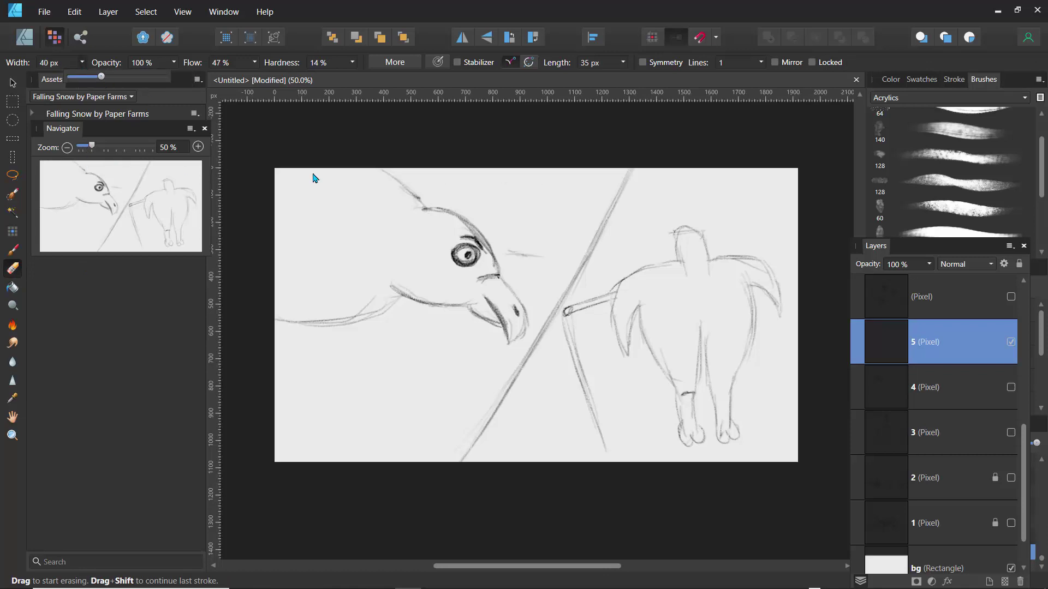
pyautogui.moveTo(631, 167)
pyautogui.mouseDown()
pyautogui.moveTo(536, 347)
pyautogui.moveTo(555, 315)
pyautogui.moveTo(468, 447)
pyautogui.moveTo(478, 437)
pyautogui.mouseUp()
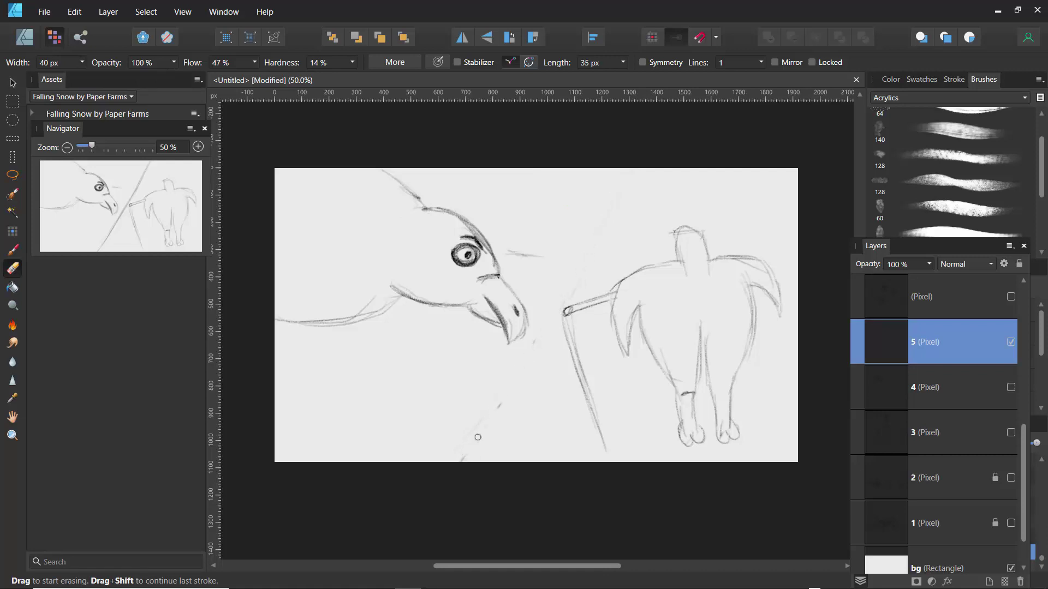
pyautogui.moveTo(525, 259)
pyautogui.mouseDown()
pyautogui.moveTo(536, 261)
pyautogui.moveTo(519, 254)
pyautogui.moveTo(515, 264)
pyautogui.mouseUp()
# - Draw sight lines from the eagle's eye and beak toward the prey
pyautogui.click(12, 248)
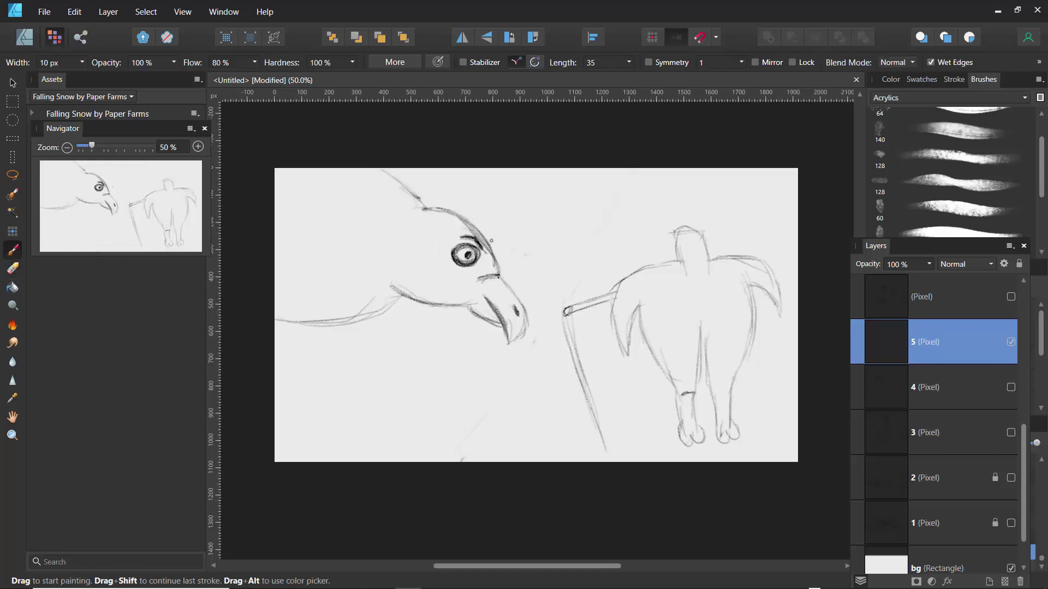
pyautogui.moveTo(503, 247)
pyautogui.mouseDown()
pyautogui.moveTo(666, 214)
pyautogui.moveTo(574, 237)
pyautogui.moveTo(783, 211)
pyautogui.moveTo(669, 217)
pyautogui.moveTo(477, 258)
pyautogui.moveTo(556, 345)
pyautogui.moveTo(477, 262)
pyautogui.moveTo(676, 460)
pyautogui.mouseUp()
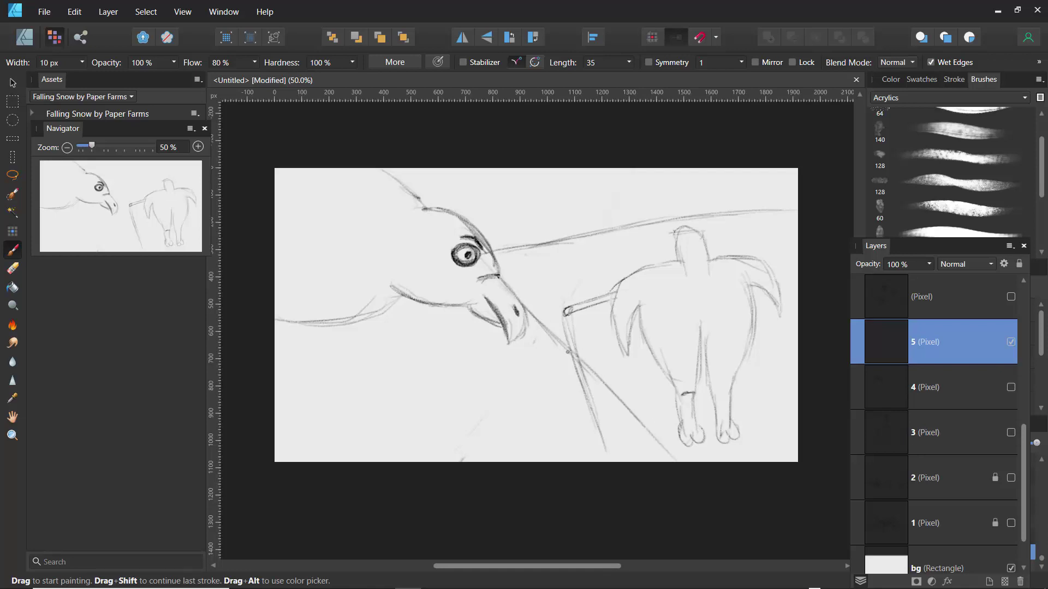
pyautogui.moveTo(567, 352); pyautogui.dragTo(677, 456)
pyautogui.moveTo(486, 264)
pyautogui.mouseDown()
pyautogui.moveTo(609, 239)
pyautogui.moveTo(605, 228)
pyautogui.moveTo(809, 209)
pyautogui.moveTo(549, 244)
pyautogui.mouseUp()
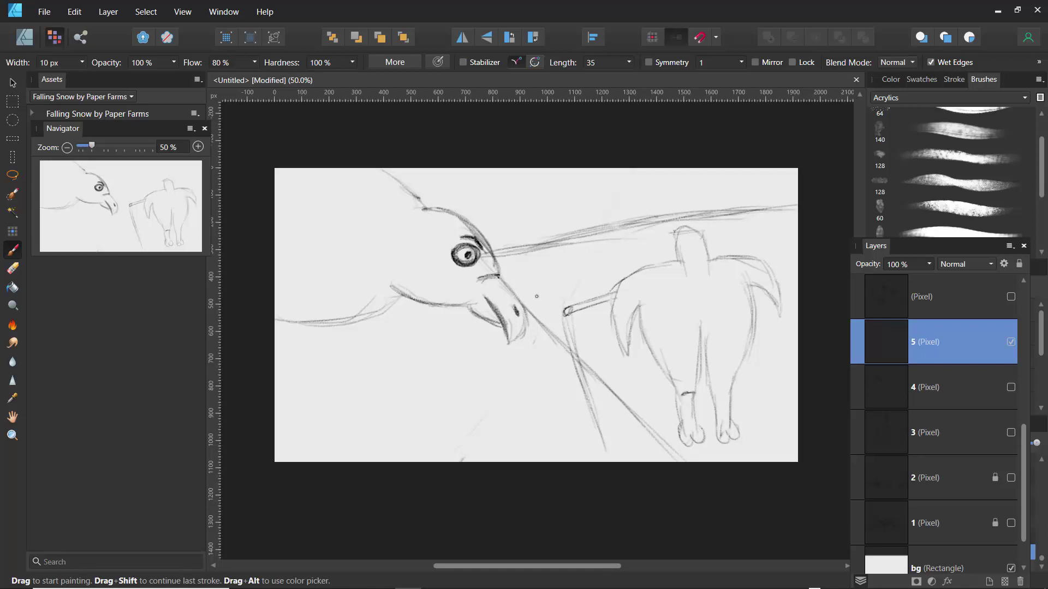
pyautogui.moveTo(497, 272)
pyautogui.mouseDown()
pyautogui.moveTo(579, 344)
pyautogui.moveTo(608, 393)
pyautogui.mouseUp()
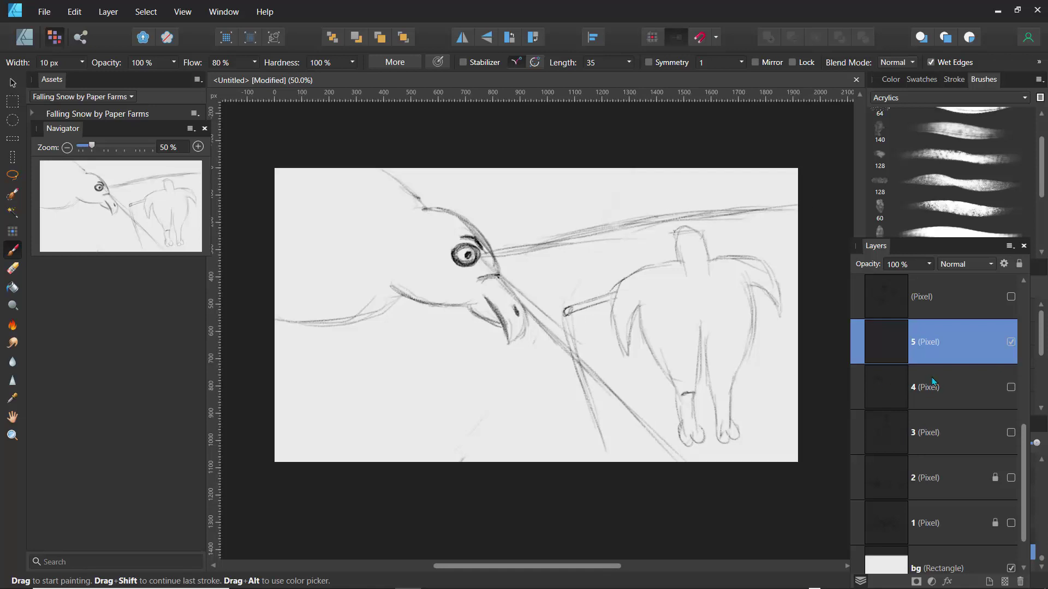
# - Toggle sketches on layers 4 and 5 on and off, ending with only the top layer's sketch visible
pyautogui.click(893, 382)
pyautogui.click(894, 350)
pyautogui.click(1010, 342)
pyautogui.click(953, 383)
pyautogui.click(1011, 387)
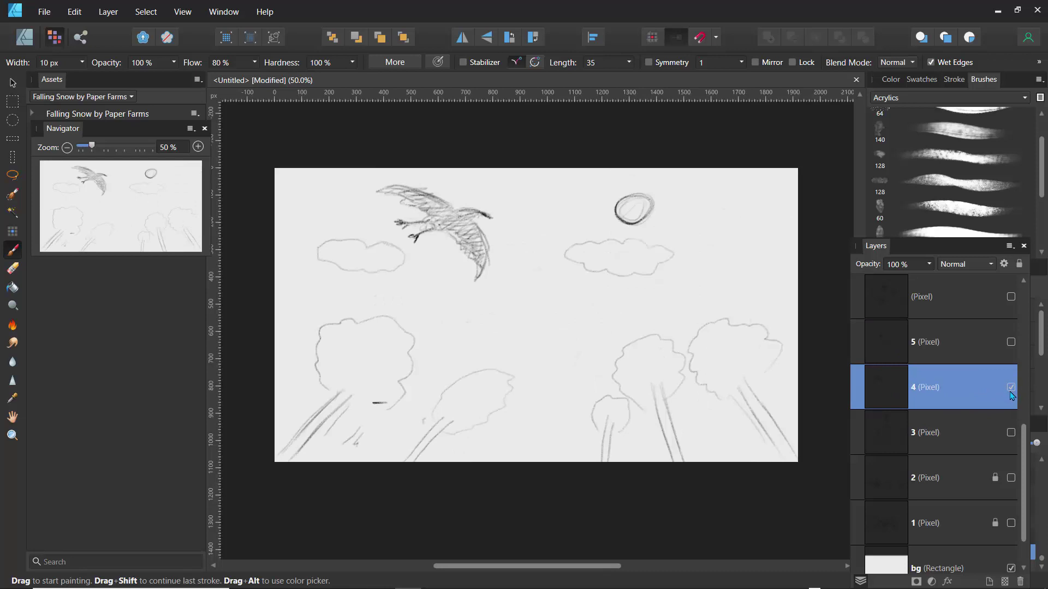
pyautogui.click(1011, 387)
pyautogui.click(1010, 342)
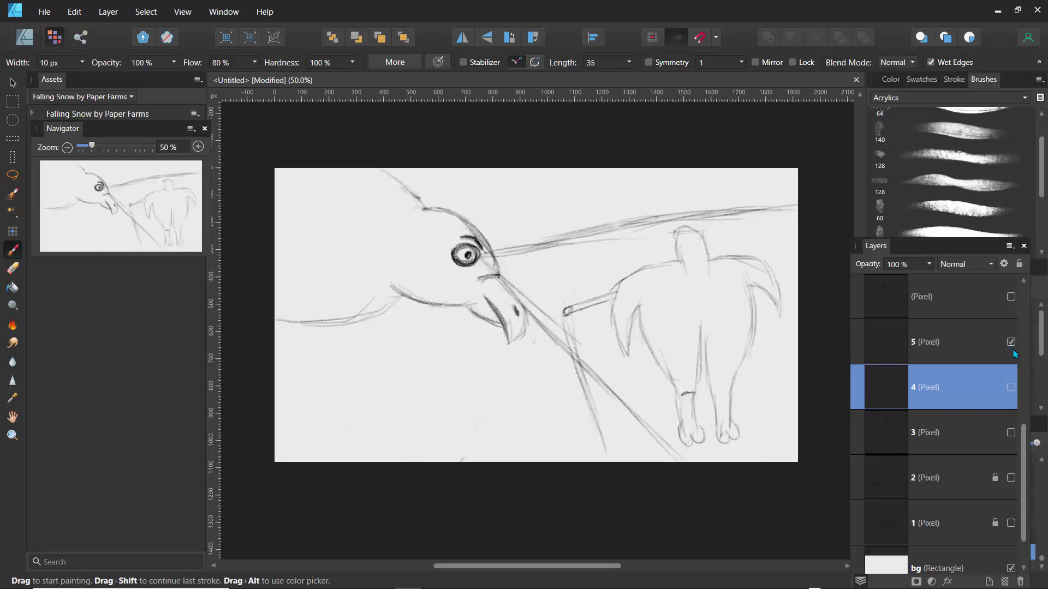
pyautogui.click(1011, 342)
pyautogui.click(1011, 296)
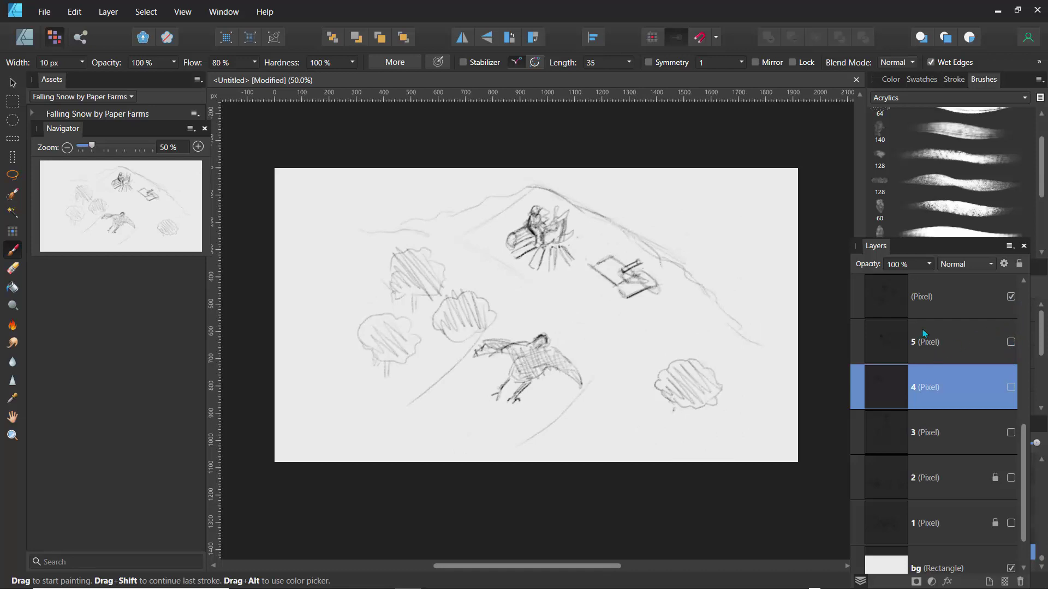
# - Rename the top mountain sketch layer to 6
pyautogui.click(910, 303)
pyautogui.doubleClick(925, 303)
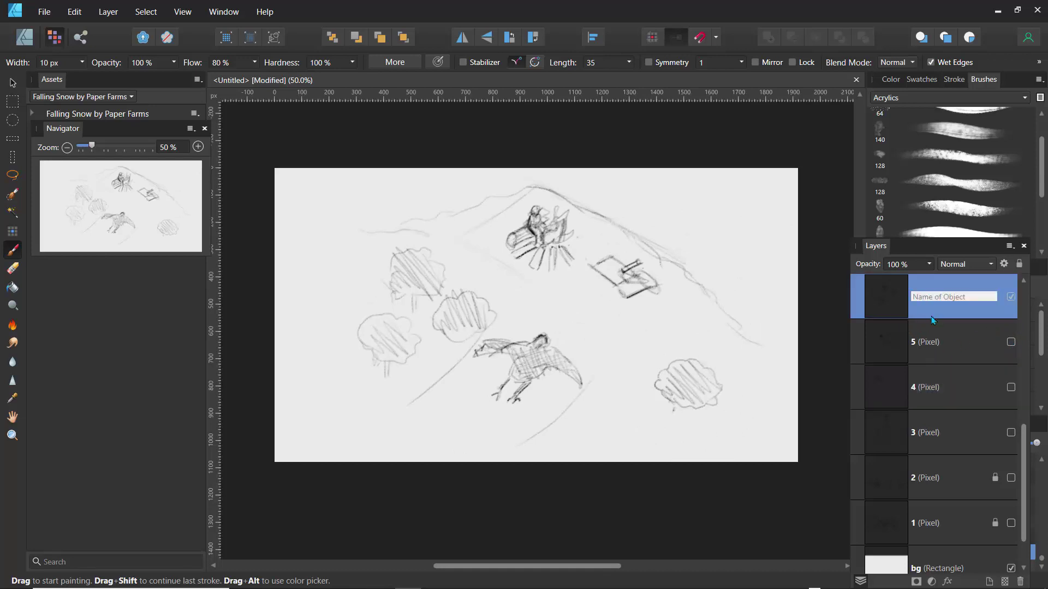
pyautogui.write('6')
pyautogui.press('Return')
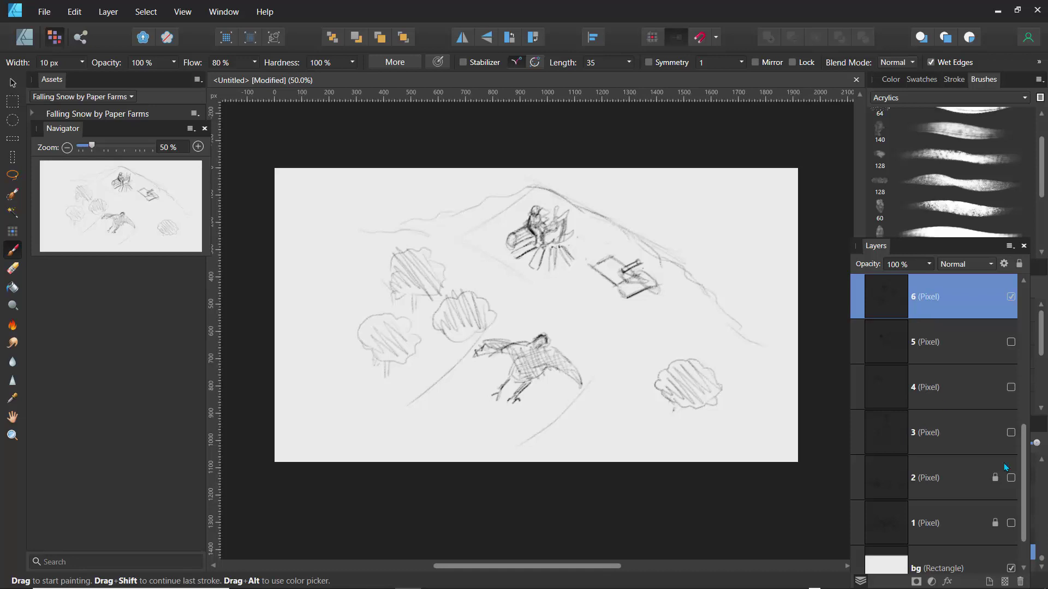
pyautogui.scroll(2, 1024, 451)
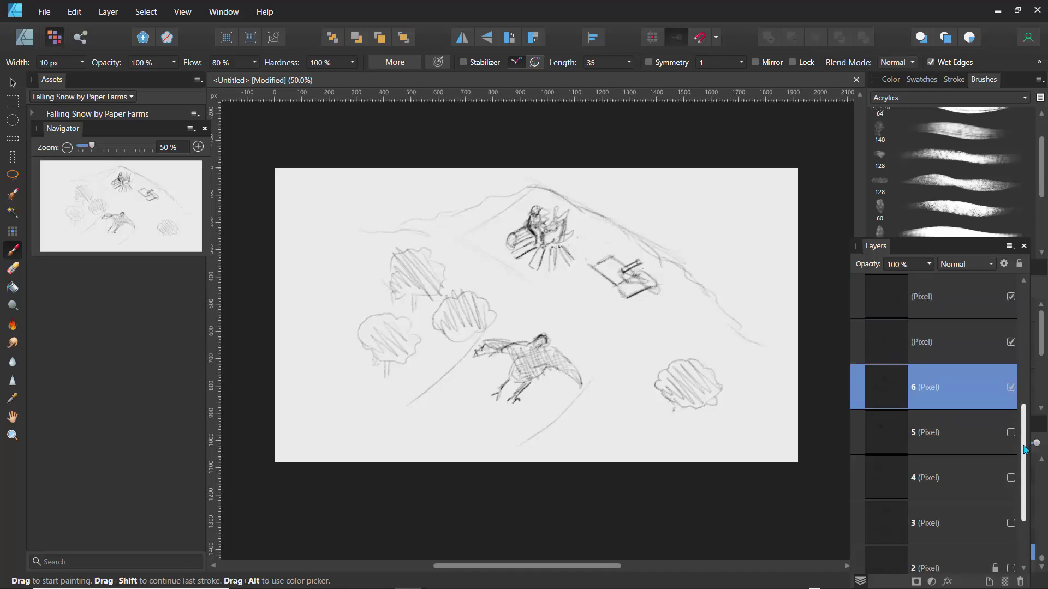
pyautogui.scroll(-3, 1025, 450)
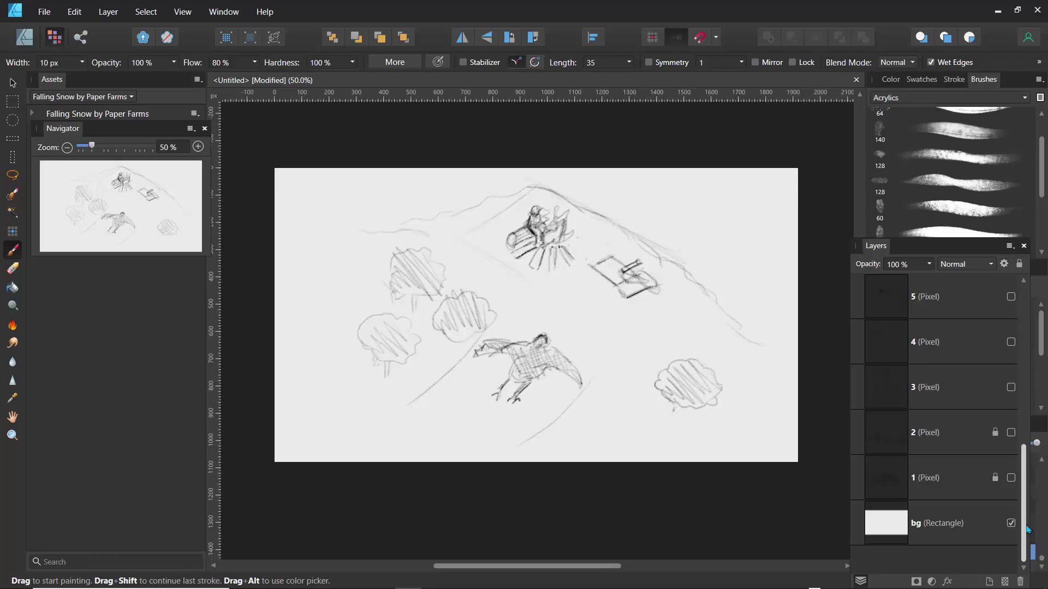
# - Save the document as assignment01 in the January Courses folder
pyautogui.hotkey('ctrl', 's')
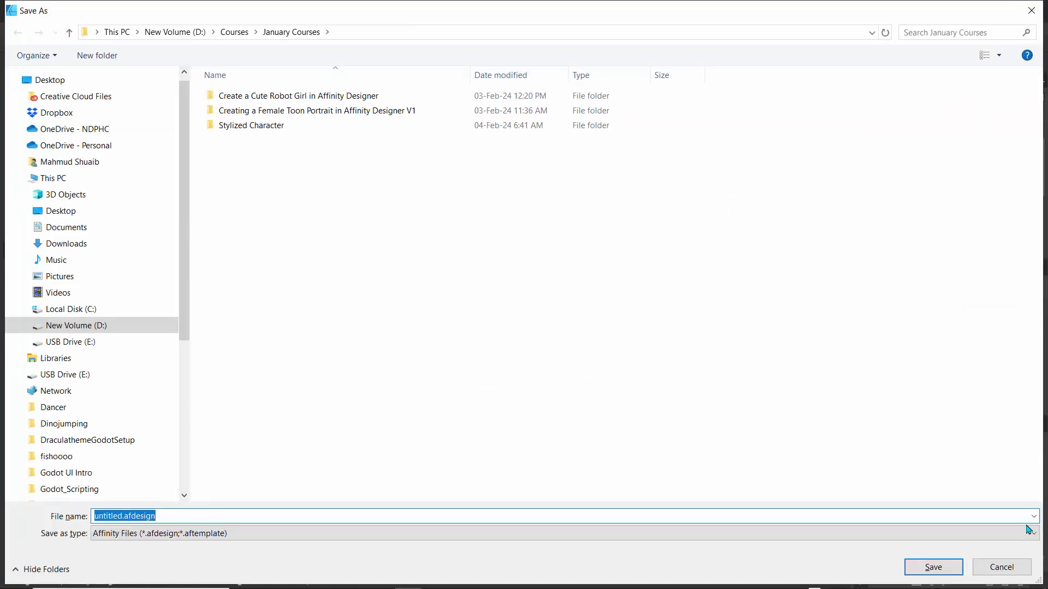
pyautogui.write('assign')
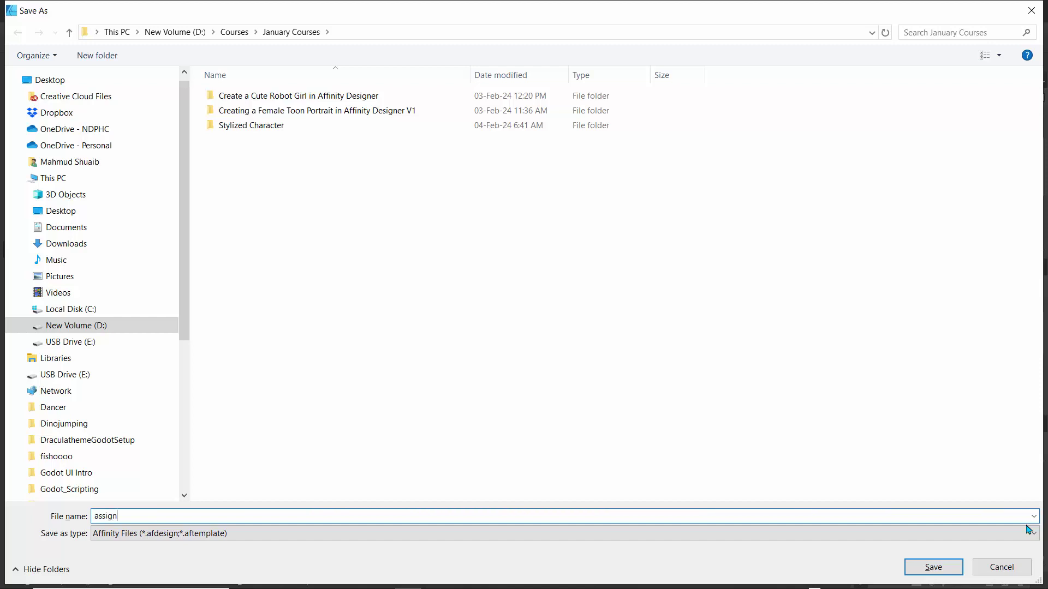
pyautogui.write('mr')
pyautogui.write('ent')
pyautogui.write('01')
pyautogui.press('Return')
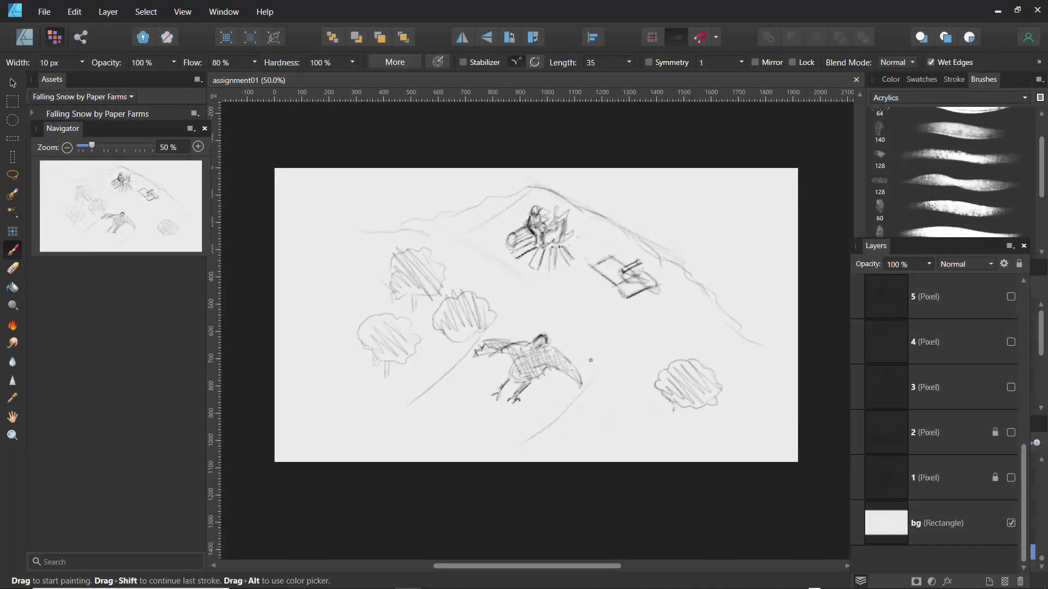
# - Select layer 5, layer 6 and the unnamed layer above layer 6 in the Layers panel
pyautogui.click(951, 316)
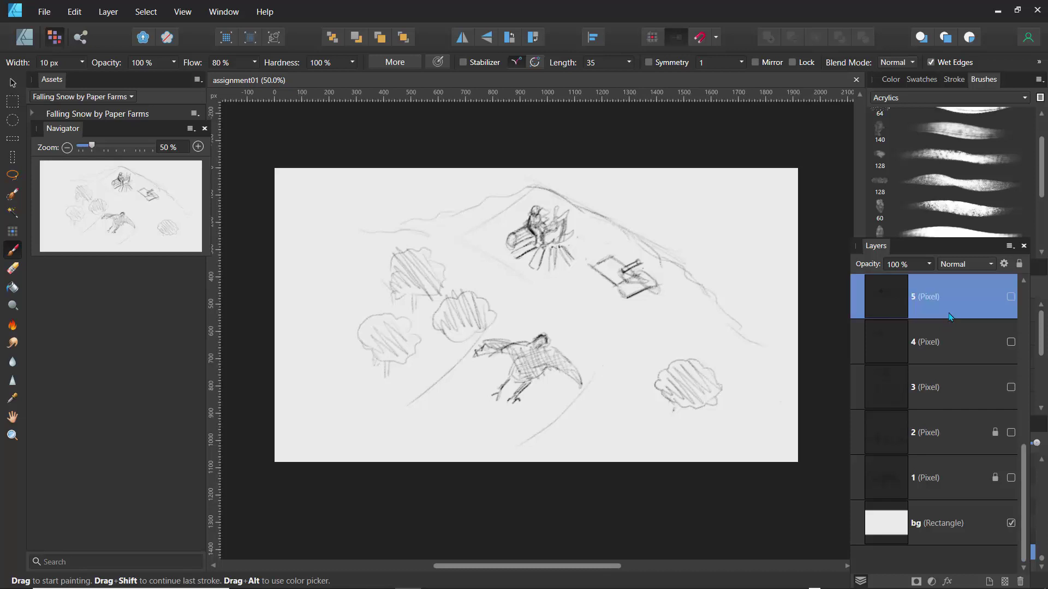
pyautogui.moveTo(1023, 461); pyautogui.dragTo(1021, 402)
pyautogui.click(934, 442)
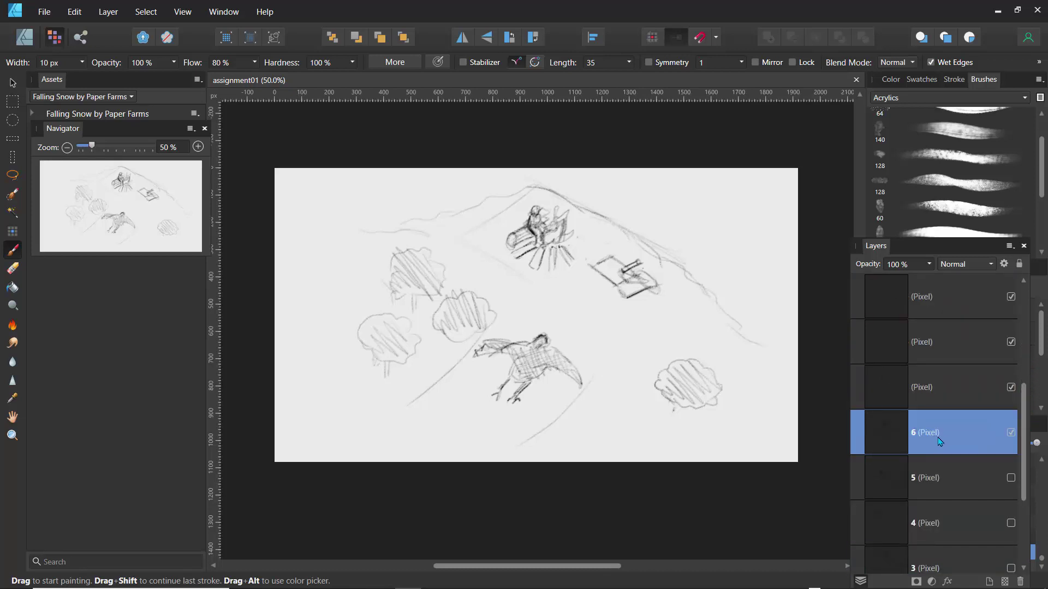
pyautogui.click(950, 402)
pyautogui.doubleClick(1010, 387)
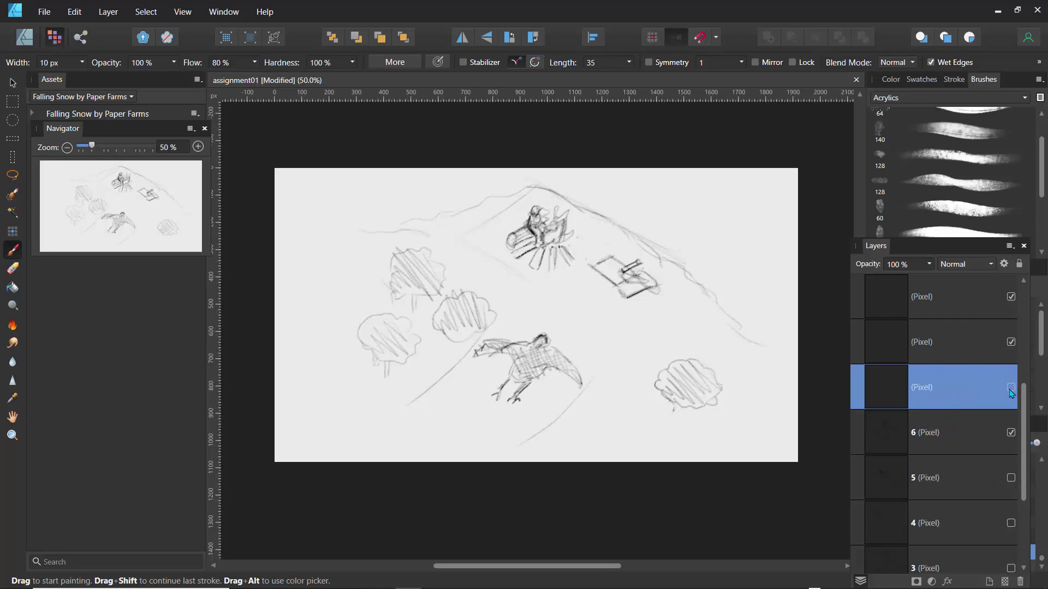
# - Toggle the visibility of layers 6 and 5, ending with layer 6's hillside sketch hidden
pyautogui.click(1011, 433)
pyautogui.click(1010, 433)
pyautogui.click(966, 437)
pyautogui.click(1011, 433)
pyautogui.click(1010, 478)
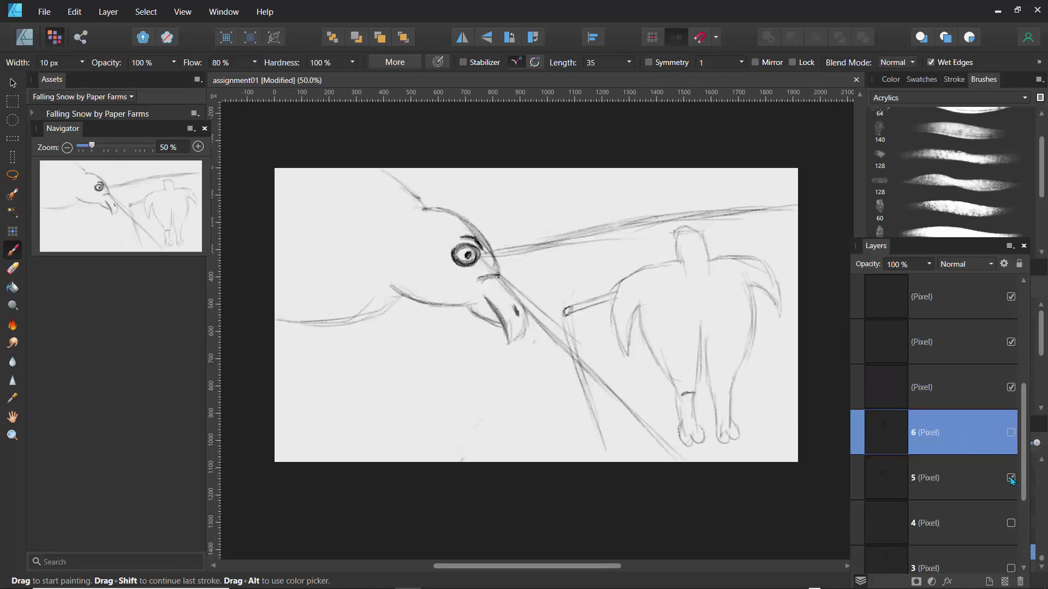
pyautogui.click(1010, 478)
pyautogui.click(1011, 433)
pyautogui.hotkey('alt', ']')
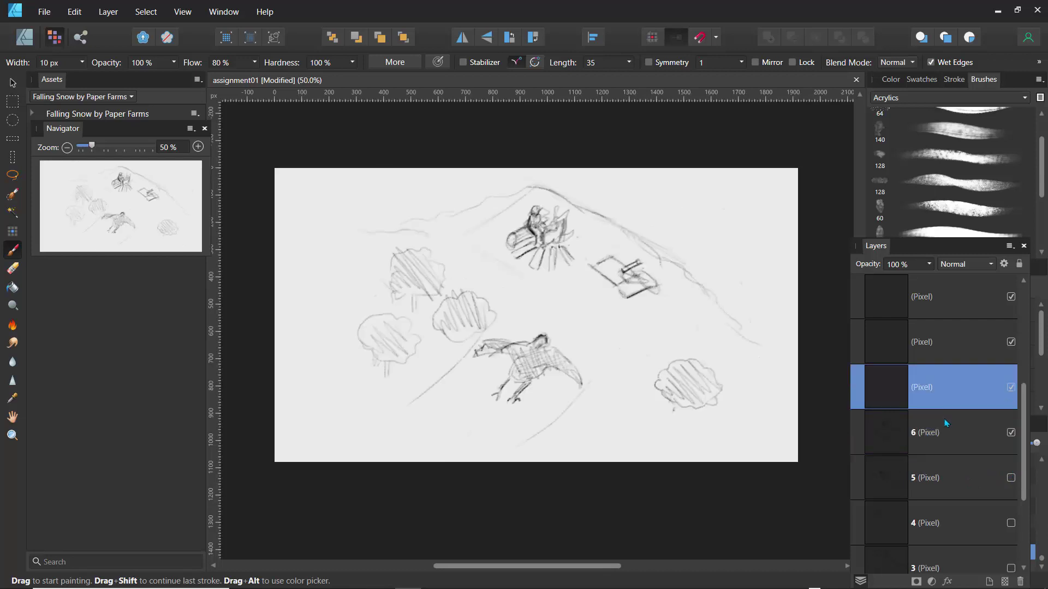
pyautogui.click(1010, 433)
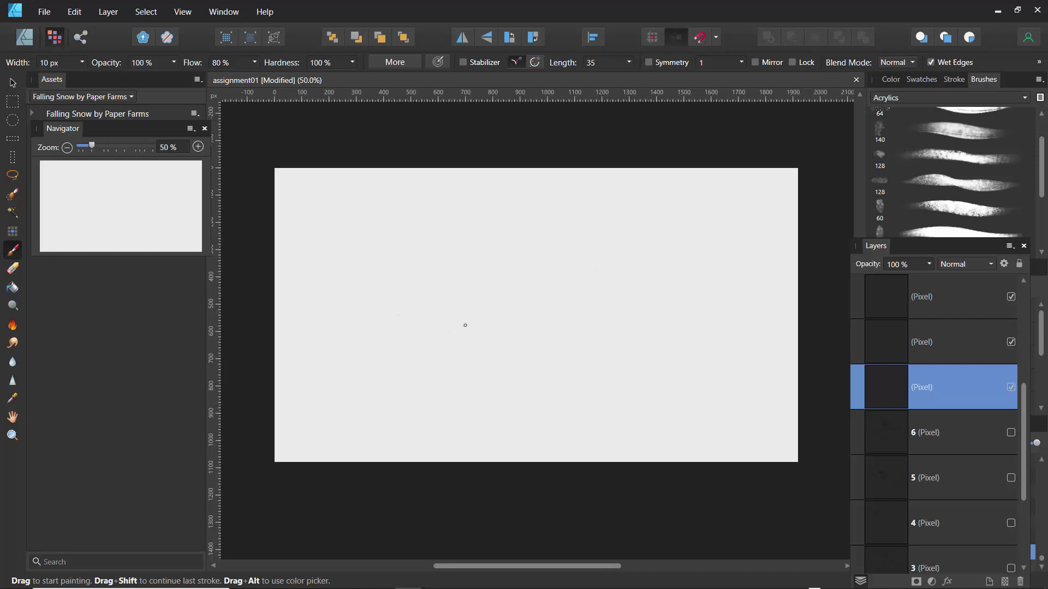
# - Draw the campfire's crossed and leaning sticks along a short base line
pyautogui.moveTo(466, 348)
pyautogui.mouseDown()
pyautogui.moveTo(480, 332)
pyautogui.moveTo(431, 398)
pyautogui.moveTo(475, 329)
pyautogui.moveTo(413, 414)
pyautogui.mouseUp()
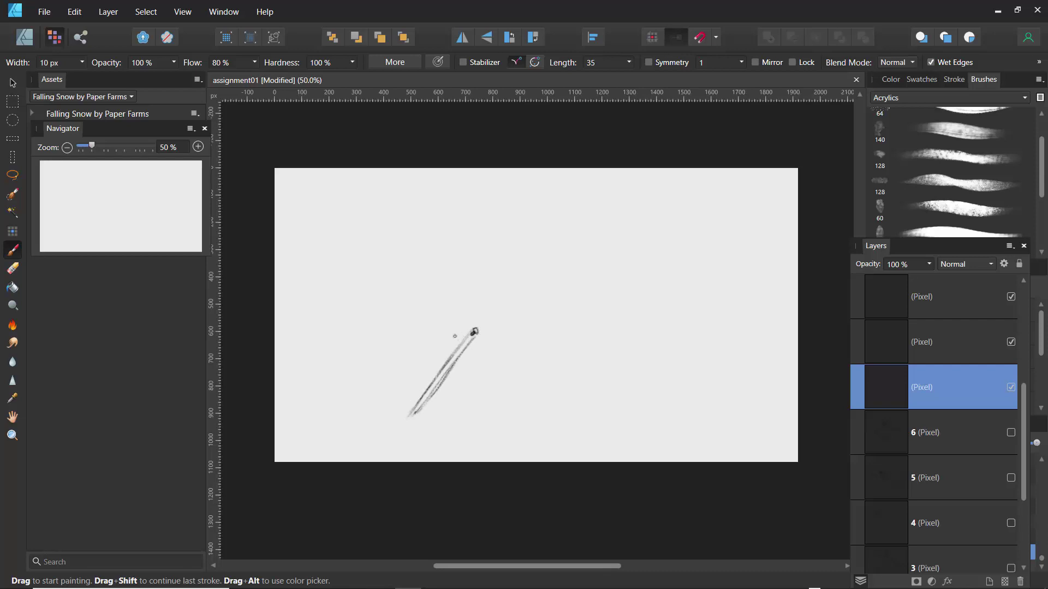
pyautogui.moveTo(469, 328)
pyautogui.mouseDown()
pyautogui.moveTo(418, 288)
pyautogui.moveTo(365, 268)
pyautogui.moveTo(424, 298)
pyautogui.moveTo(364, 268)
pyautogui.moveTo(475, 330)
pyautogui.moveTo(460, 316)
pyautogui.mouseUp()
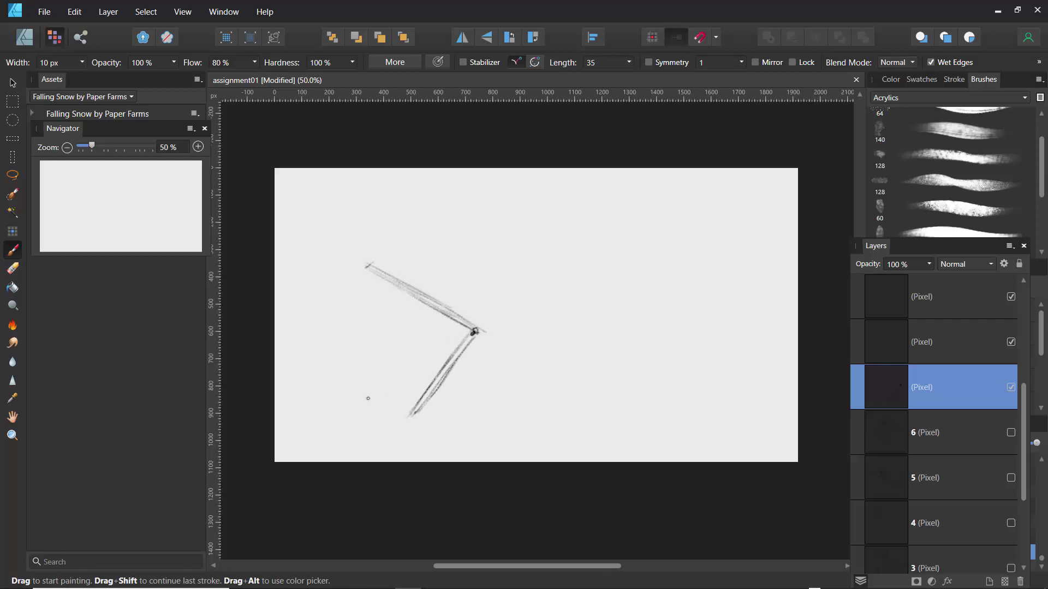
pyautogui.moveTo(406, 413); pyautogui.dragTo(350, 420)
pyautogui.moveTo(326, 341)
pyautogui.mouseDown()
pyautogui.moveTo(353, 414)
pyautogui.moveTo(315, 330)
pyautogui.moveTo(355, 424)
pyautogui.moveTo(315, 343)
pyautogui.mouseUp()
pyautogui.moveTo(343, 399)
pyautogui.mouseDown()
pyautogui.moveTo(317, 344)
pyautogui.moveTo(352, 428)
pyautogui.moveTo(314, 328)
pyautogui.moveTo(356, 429)
pyautogui.moveTo(349, 404)
pyautogui.mouseUp()
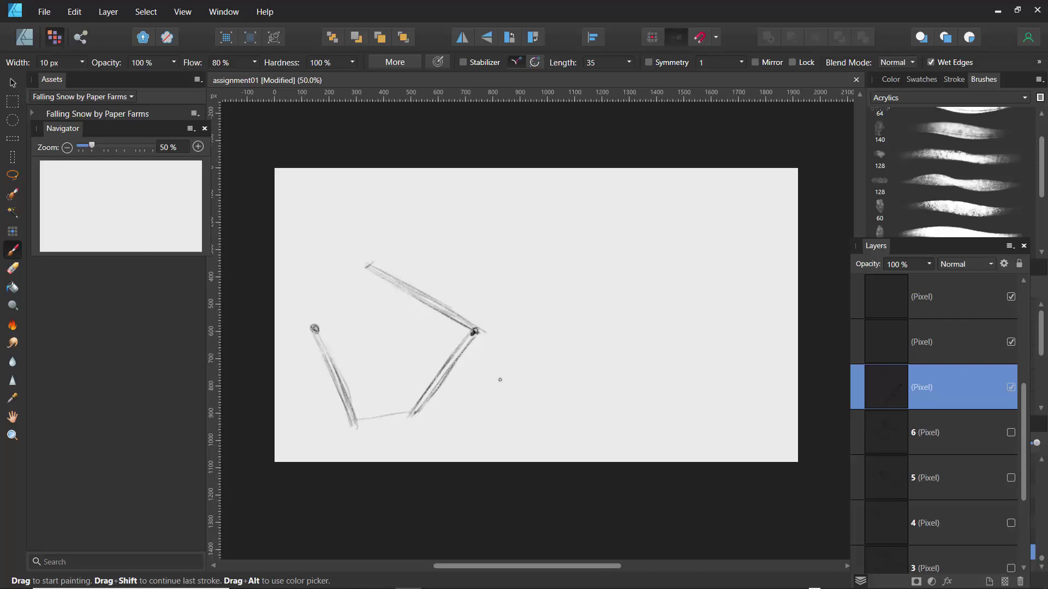
# - Sketch three logs at the fire's base, one with an elliptical end
pyautogui.moveTo(485, 398)
pyautogui.mouseDown()
pyautogui.moveTo(489, 380)
pyautogui.moveTo(423, 421)
pyautogui.moveTo(487, 377)
pyautogui.moveTo(435, 423)
pyautogui.moveTo(496, 405)
pyautogui.moveTo(428, 443)
pyautogui.moveTo(451, 424)
pyautogui.moveTo(426, 451)
pyautogui.mouseUp()
pyautogui.moveTo(474, 390); pyautogui.dragTo(437, 424)
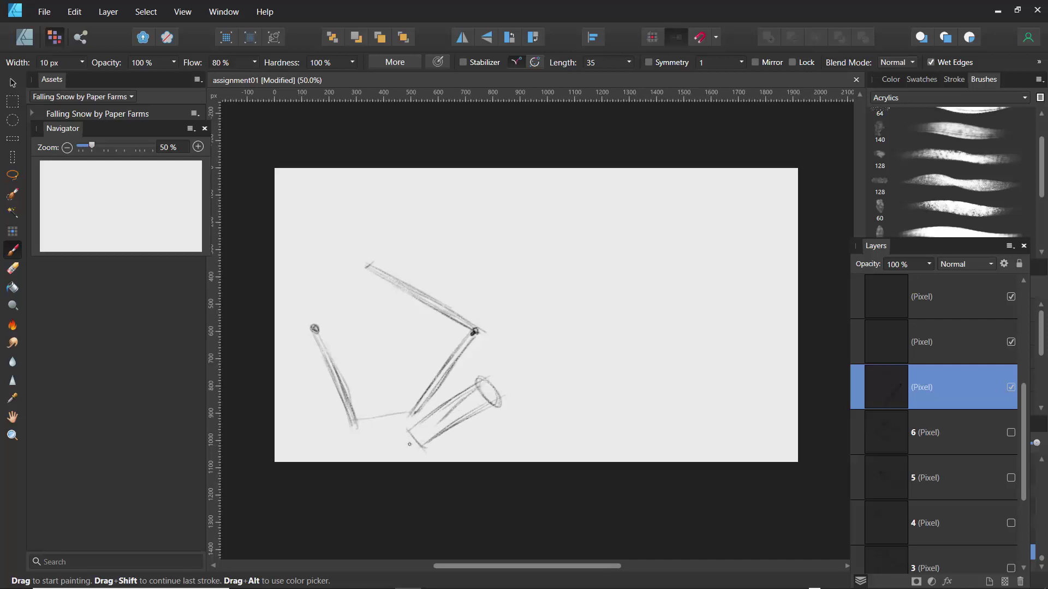
pyautogui.moveTo(369, 412)
pyautogui.mouseDown()
pyautogui.moveTo(390, 416)
pyautogui.moveTo(360, 461)
pyautogui.moveTo(343, 450)
pyautogui.mouseUp()
pyautogui.moveTo(355, 394)
pyautogui.mouseDown()
pyautogui.moveTo(372, 401)
pyautogui.moveTo(353, 412)
pyautogui.mouseUp()
pyautogui.moveTo(368, 393)
pyautogui.mouseDown()
pyautogui.moveTo(302, 366)
pyautogui.moveTo(294, 386)
pyautogui.mouseUp()
pyautogui.moveTo(295, 386)
pyautogui.mouseDown()
pyautogui.moveTo(296, 375)
pyautogui.moveTo(291, 391)
pyautogui.moveTo(358, 412)
pyautogui.mouseUp()
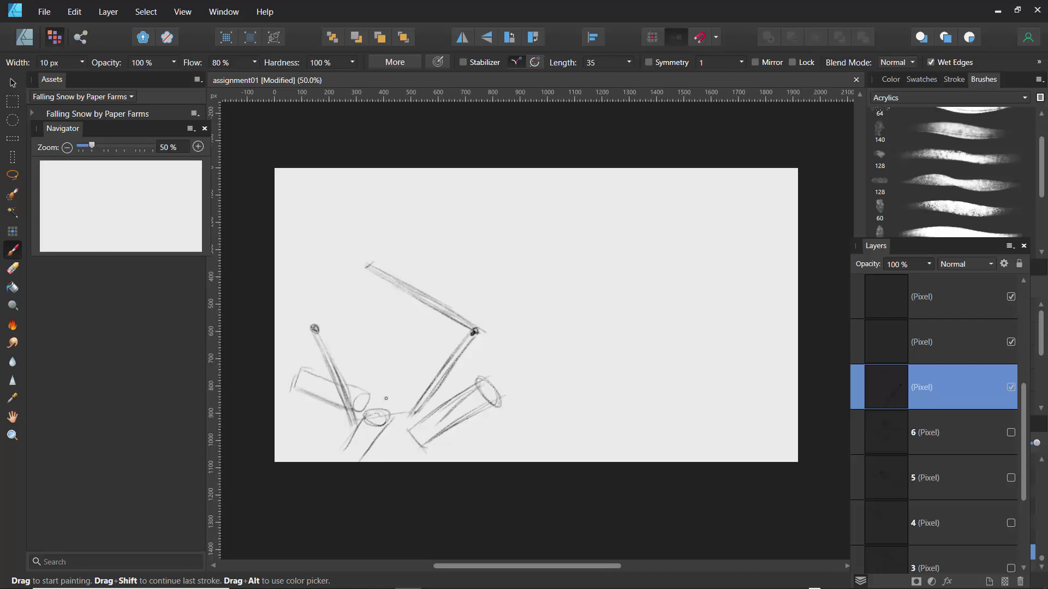
# - Add rising flame strokes between the sticks and smoke trails beside the log
pyautogui.moveTo(394, 360); pyautogui.dragTo(394, 404)
pyautogui.moveTo(376, 337); pyautogui.dragTo(387, 365)
pyautogui.moveTo(376, 338); pyautogui.dragTo(372, 368)
pyautogui.moveTo(486, 368)
pyautogui.mouseDown()
pyautogui.moveTo(518, 354)
pyautogui.moveTo(514, 392)
pyautogui.moveTo(553, 359)
pyautogui.mouseUp()
pyautogui.moveTo(366, 273)
pyautogui.mouseDown()
pyautogui.moveTo(359, 308)
pyautogui.moveTo(328, 333)
pyautogui.mouseUp()
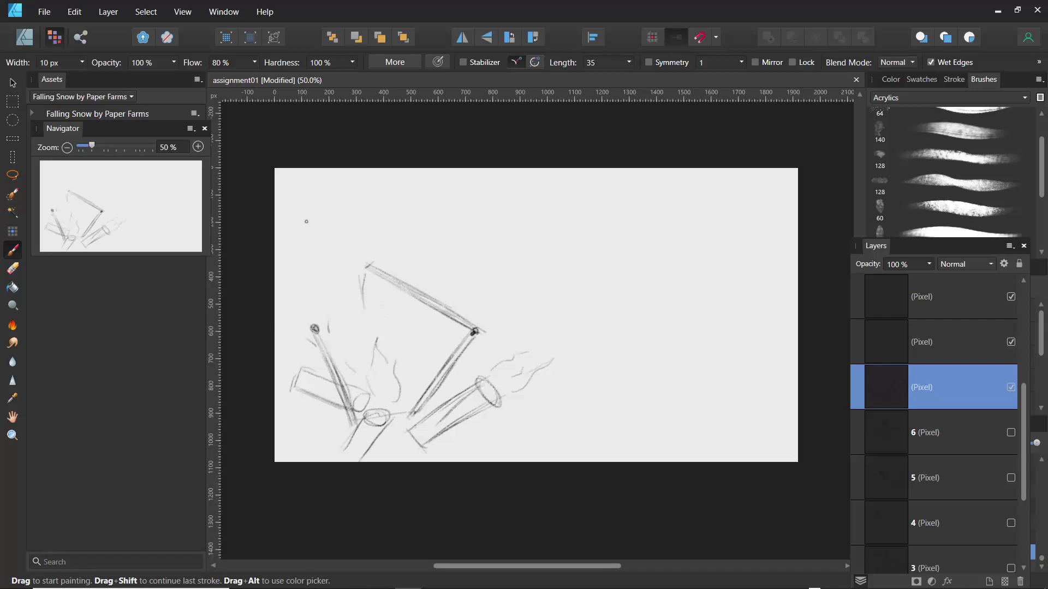
# - Draw two long sweeping arcs, then outline the flying creature's head, wing and body
pyautogui.moveTo(645, 236)
pyautogui.mouseDown()
pyautogui.moveTo(570, 285)
pyautogui.moveTo(278, 328)
pyautogui.mouseUp()
pyautogui.moveTo(643, 244)
pyautogui.mouseDown()
pyautogui.moveTo(331, 424)
pyautogui.moveTo(275, 434)
pyautogui.mouseUp()
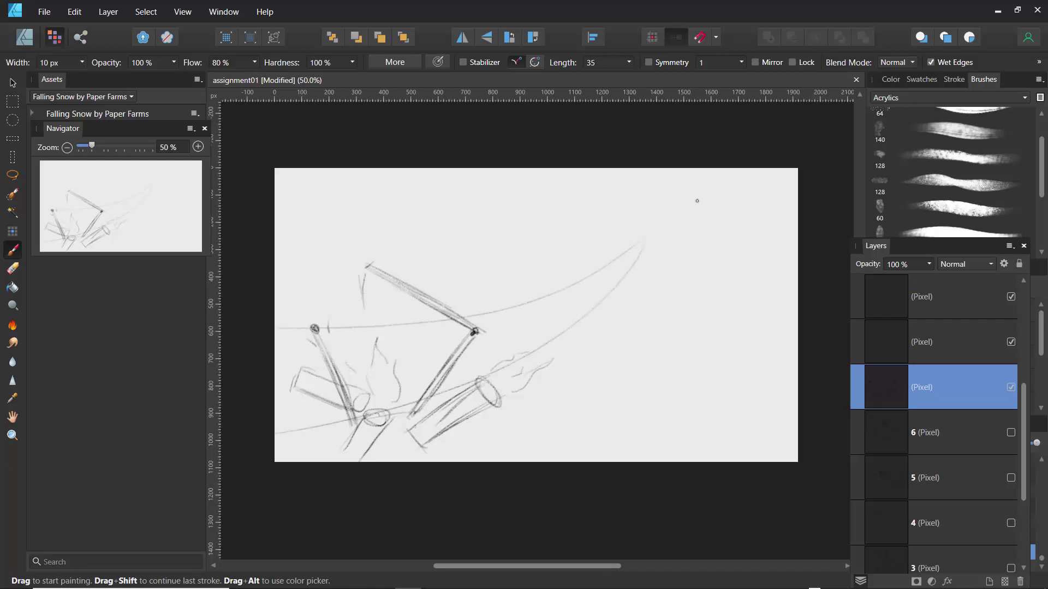
pyautogui.moveTo(696, 201)
pyautogui.mouseDown()
pyautogui.moveTo(685, 210)
pyautogui.moveTo(705, 206)
pyautogui.moveTo(681, 223)
pyautogui.moveTo(709, 240)
pyautogui.mouseUp()
pyautogui.moveTo(663, 198)
pyautogui.mouseDown()
pyautogui.moveTo(595, 181)
pyautogui.moveTo(644, 221)
pyautogui.moveTo(709, 240)
pyautogui.moveTo(719, 289)
pyautogui.moveTo(707, 311)
pyautogui.moveTo(681, 265)
pyautogui.mouseUp()
pyautogui.moveTo(651, 220)
pyautogui.mouseDown()
pyautogui.moveTo(638, 236)
pyautogui.moveTo(666, 254)
pyautogui.moveTo(643, 271)
pyautogui.moveTo(640, 290)
pyautogui.moveTo(642, 273)
pyautogui.moveTo(610, 263)
pyautogui.moveTo(634, 239)
pyautogui.moveTo(640, 246)
pyautogui.mouseUp()
# - Refine the wing tip, head and beak, and hatch the creature's right wing
pyautogui.moveTo(623, 184)
pyautogui.mouseDown()
pyautogui.moveTo(586, 178)
pyautogui.moveTo(610, 210)
pyautogui.mouseUp()
pyautogui.moveTo(682, 207)
pyautogui.mouseDown()
pyautogui.moveTo(712, 195)
pyautogui.moveTo(701, 214)
pyautogui.moveTo(694, 198)
pyautogui.mouseUp()
pyautogui.moveTo(655, 260)
pyautogui.mouseDown()
pyautogui.moveTo(681, 251)
pyautogui.moveTo(718, 292)
pyautogui.moveTo(711, 322)
pyautogui.moveTo(708, 312)
pyautogui.mouseUp()
pyautogui.moveTo(692, 267); pyautogui.dragTo(698, 289)
pyautogui.moveTo(700, 271); pyautogui.dragTo(710, 308)
pyautogui.moveTo(694, 278); pyautogui.dragTo(712, 304)
# - Darken the left wing edge and draw the creature's legs and under-wing strokes
pyautogui.moveTo(630, 226)
pyautogui.mouseDown()
pyautogui.moveTo(648, 220)
pyautogui.moveTo(622, 219)
pyautogui.moveTo(609, 201)
pyautogui.moveTo(561, 182)
pyautogui.mouseUp()
pyautogui.moveTo(625, 185); pyautogui.dragTo(683, 211)
pyautogui.moveTo(622, 260)
pyautogui.mouseDown()
pyautogui.moveTo(640, 247)
pyautogui.moveTo(624, 261)
pyautogui.mouseUp()
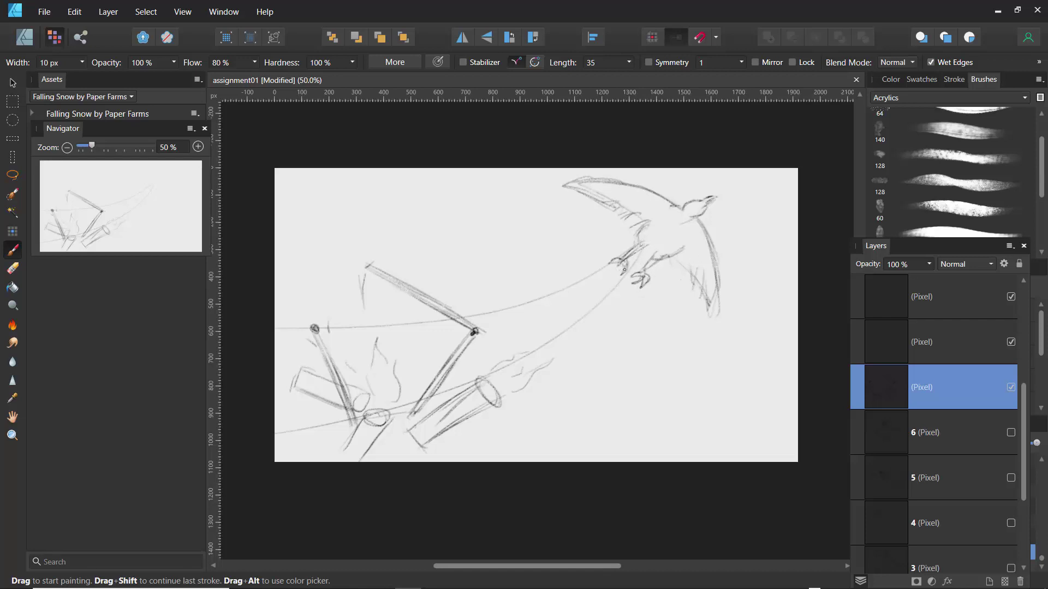
pyautogui.moveTo(624, 269)
pyautogui.mouseDown()
pyautogui.moveTo(637, 302)
pyautogui.moveTo(605, 260)
pyautogui.moveTo(574, 255)
pyautogui.moveTo(556, 266)
pyautogui.moveTo(577, 274)
pyautogui.mouseUp()
pyautogui.moveTo(646, 283)
pyautogui.mouseDown()
pyautogui.moveTo(633, 323)
pyautogui.moveTo(633, 308)
pyautogui.moveTo(587, 325)
pyautogui.mouseUp()
pyautogui.moveTo(579, 275)
pyautogui.mouseDown()
pyautogui.moveTo(564, 309)
pyautogui.moveTo(599, 297)
pyautogui.moveTo(586, 324)
pyautogui.moveTo(561, 331)
pyautogui.moveTo(561, 348)
pyautogui.moveTo(558, 300)
pyautogui.moveTo(553, 318)
pyautogui.moveTo(538, 328)
pyautogui.moveTo(562, 299)
pyautogui.moveTo(526, 324)
pyautogui.moveTo(544, 326)
pyautogui.moveTo(533, 331)
pyautogui.moveTo(650, 294)
pyautogui.moveTo(628, 331)
pyautogui.mouseUp()
# - Add the creature's hind leg and back outline, and hatch its wing and body
pyautogui.moveTo(628, 331); pyautogui.dragTo(630, 306)
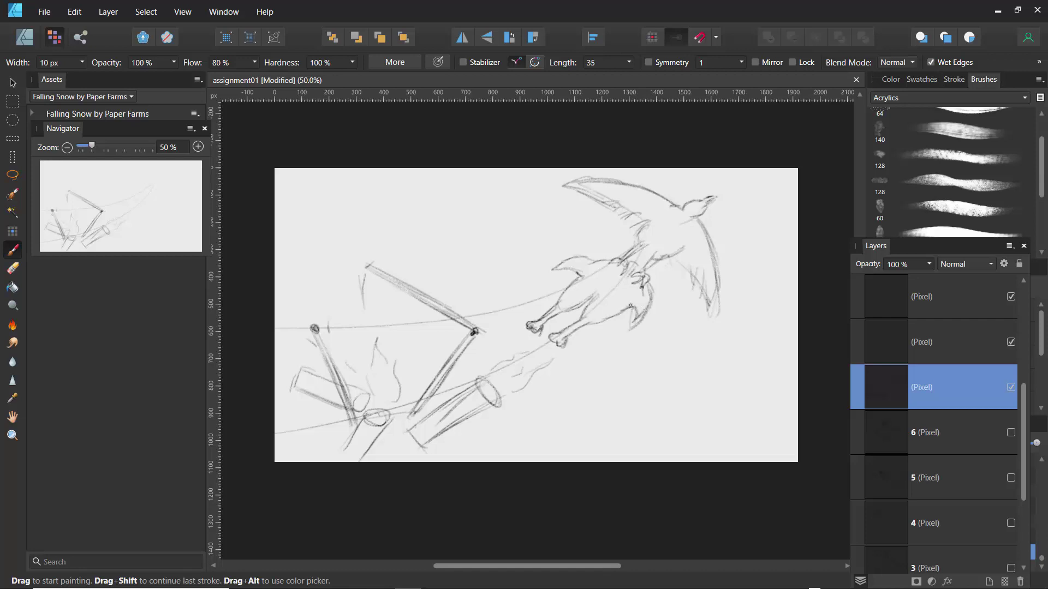
pyautogui.moveTo(613, 260)
pyautogui.mouseDown()
pyautogui.moveTo(571, 257)
pyautogui.moveTo(566, 271)
pyautogui.mouseUp()
pyautogui.moveTo(712, 274)
pyautogui.mouseDown()
pyautogui.moveTo(685, 219)
pyautogui.moveTo(647, 227)
pyautogui.moveTo(635, 191)
pyautogui.moveTo(603, 190)
pyautogui.mouseUp()
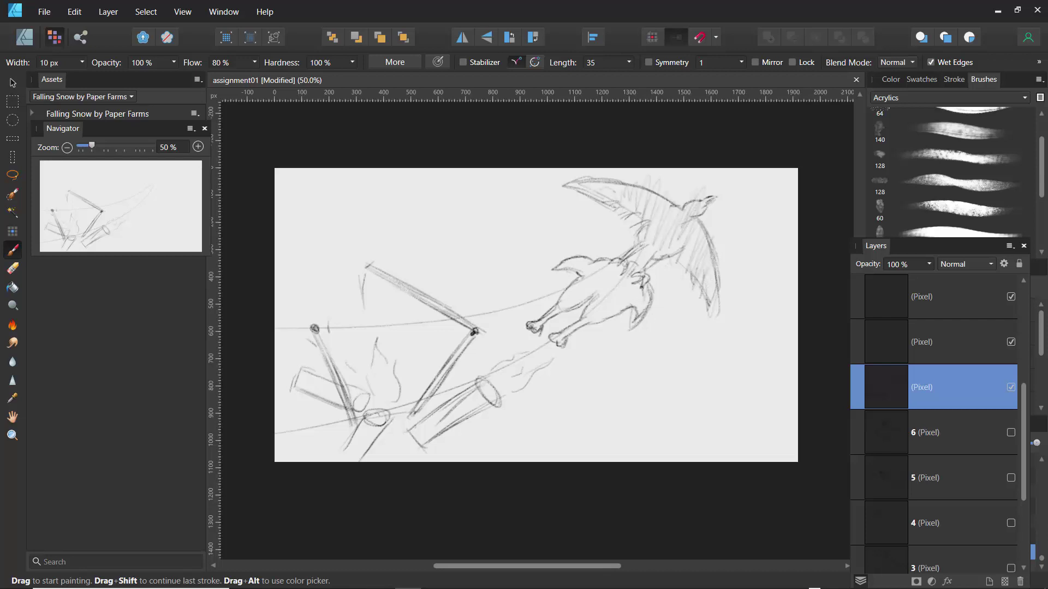
pyautogui.moveTo(641, 286)
pyautogui.mouseDown()
pyautogui.moveTo(616, 305)
pyautogui.moveTo(571, 289)
pyautogui.moveTo(541, 327)
pyautogui.mouseUp()
# - Add another flame and shade the campfire's left and upper sticks and logs
pyautogui.moveTo(382, 367)
pyautogui.mouseDown()
pyautogui.moveTo(395, 364)
pyautogui.moveTo(406, 400)
pyautogui.mouseUp()
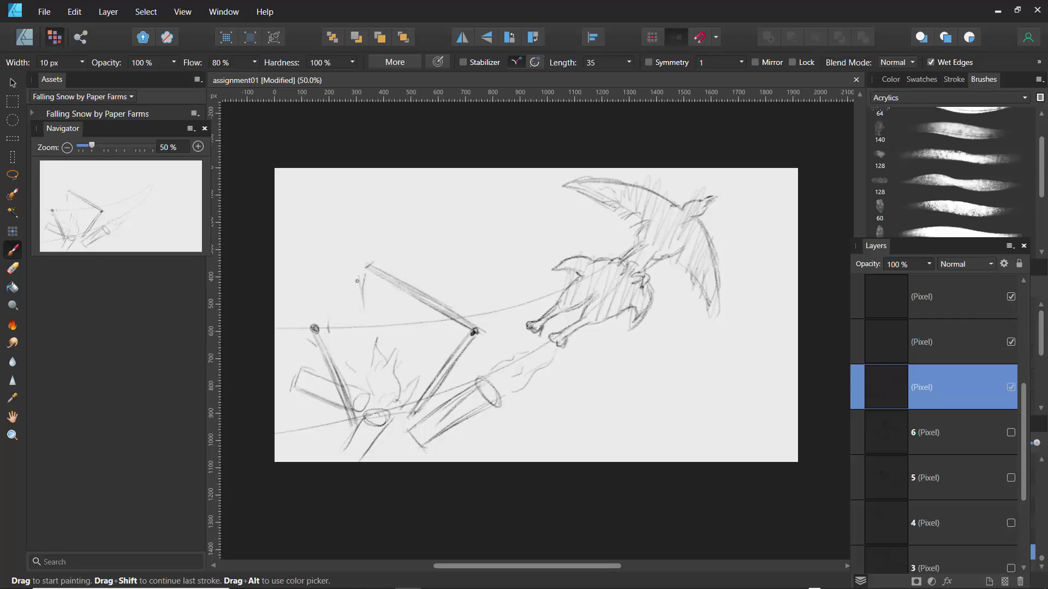
pyautogui.moveTo(368, 262)
pyautogui.mouseDown()
pyautogui.moveTo(361, 276)
pyautogui.moveTo(452, 323)
pyautogui.mouseUp()
pyautogui.moveTo(317, 330); pyautogui.dragTo(354, 417)
pyautogui.moveTo(326, 353)
pyautogui.mouseDown()
pyautogui.moveTo(357, 426)
pyautogui.moveTo(360, 455)
pyautogui.moveTo(349, 454)
pyautogui.mouseUp()
pyautogui.moveTo(294, 385); pyautogui.dragTo(344, 397)
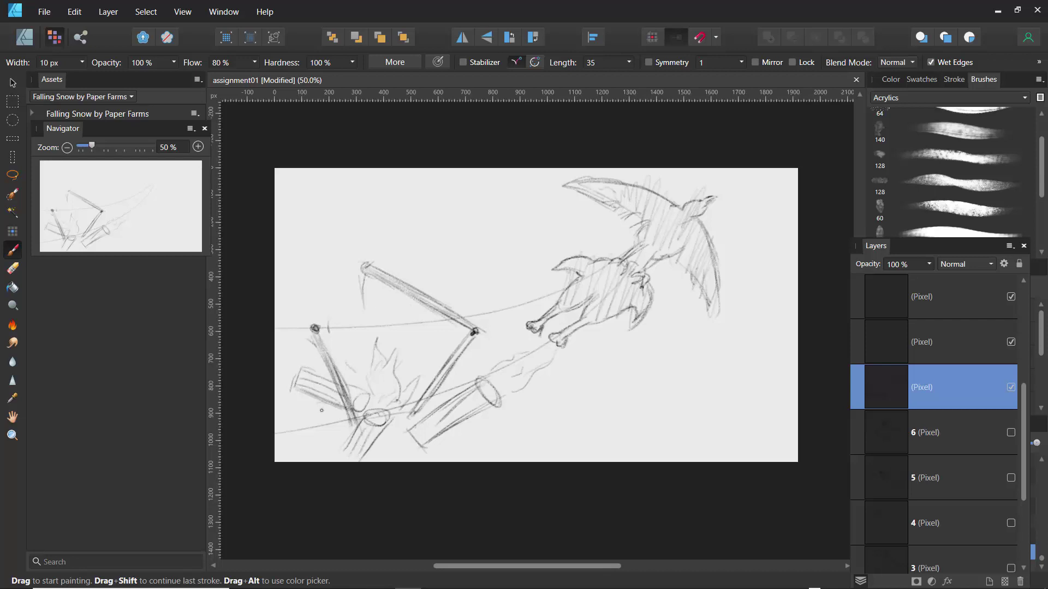
pyautogui.moveTo(395, 435); pyautogui.dragTo(402, 431)
# - Draw smoke wisps above the fire and speed lines around the creature's wing
pyautogui.moveTo(453, 296); pyautogui.dragTo(458, 264)
pyautogui.moveTo(502, 235)
pyautogui.mouseDown()
pyautogui.moveTo(490, 247)
pyautogui.moveTo(514, 285)
pyautogui.moveTo(451, 319)
pyautogui.mouseUp()
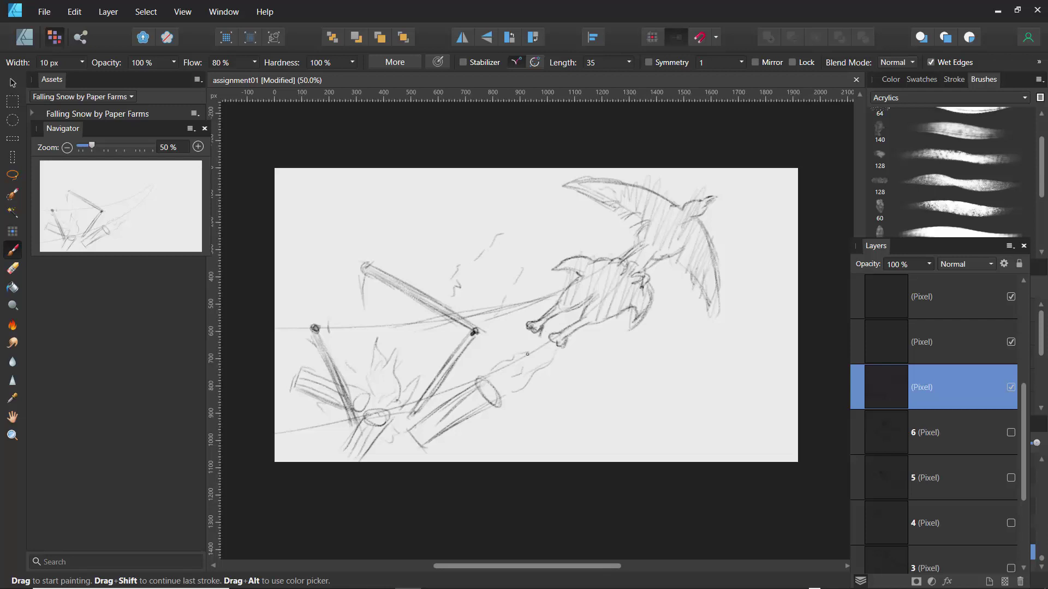
pyautogui.moveTo(560, 336); pyautogui.dragTo(458, 380)
pyautogui.moveTo(704, 316)
pyautogui.mouseDown()
pyautogui.moveTo(677, 331)
pyautogui.moveTo(650, 326)
pyautogui.mouseUp()
pyautogui.moveTo(598, 219)
pyautogui.mouseDown()
pyautogui.moveTo(554, 241)
pyautogui.moveTo(551, 232)
pyautogui.moveTo(524, 234)
pyautogui.mouseUp()
pyautogui.moveTo(605, 191)
pyautogui.mouseDown()
pyautogui.moveTo(568, 207)
pyautogui.moveTo(630, 218)
pyautogui.moveTo(650, 262)
pyautogui.moveTo(623, 272)
pyautogui.moveTo(605, 262)
pyautogui.moveTo(641, 270)
pyautogui.moveTo(634, 284)
pyautogui.moveTo(625, 278)
pyautogui.mouseUp()
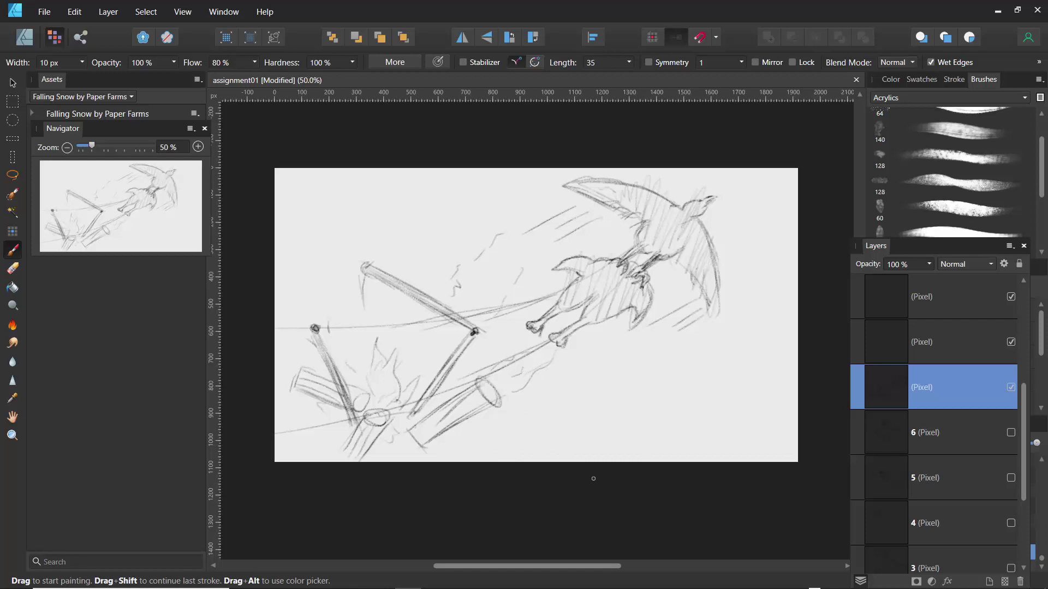
# - Look through layers 1–6 and toggle the unnamed sketch layer's visibility to check its content
pyautogui.scroll(-4, 1016, 519)
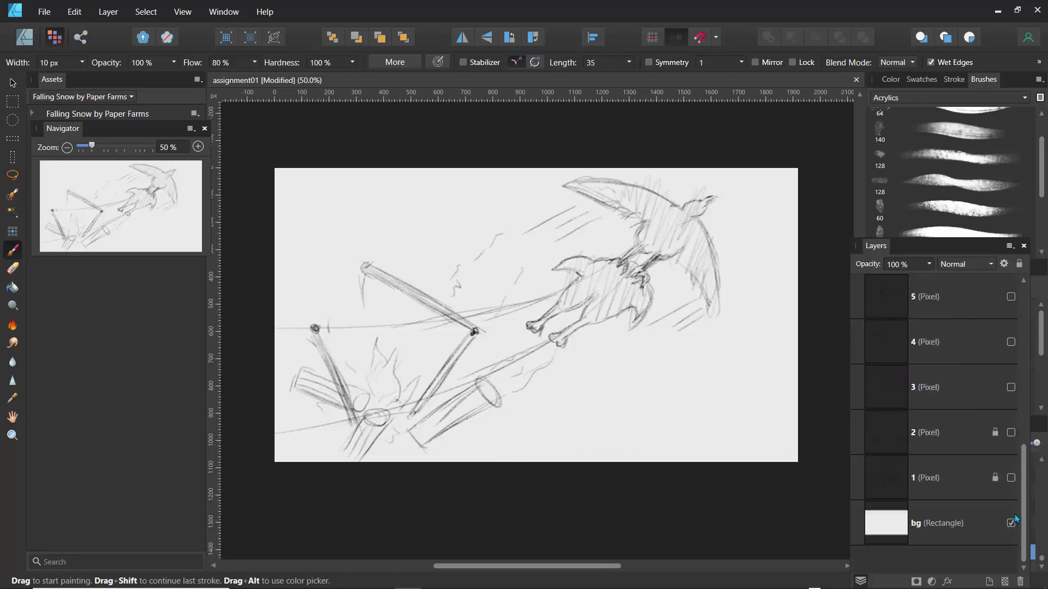
pyautogui.click(934, 480)
pyautogui.click(929, 432)
pyautogui.click(935, 387)
pyautogui.click(949, 297)
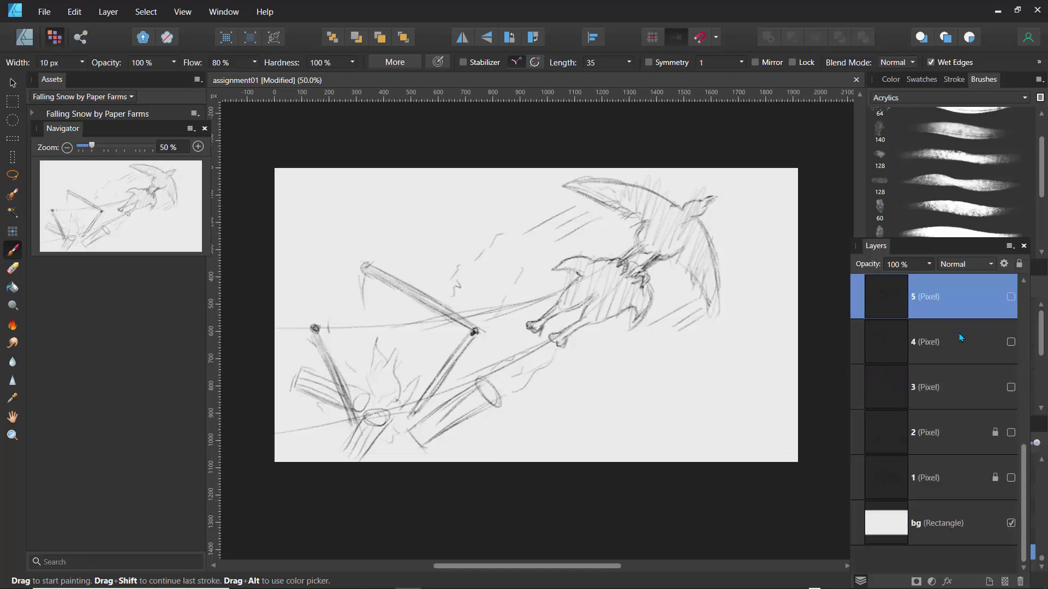
pyautogui.scroll(3, 953, 365)
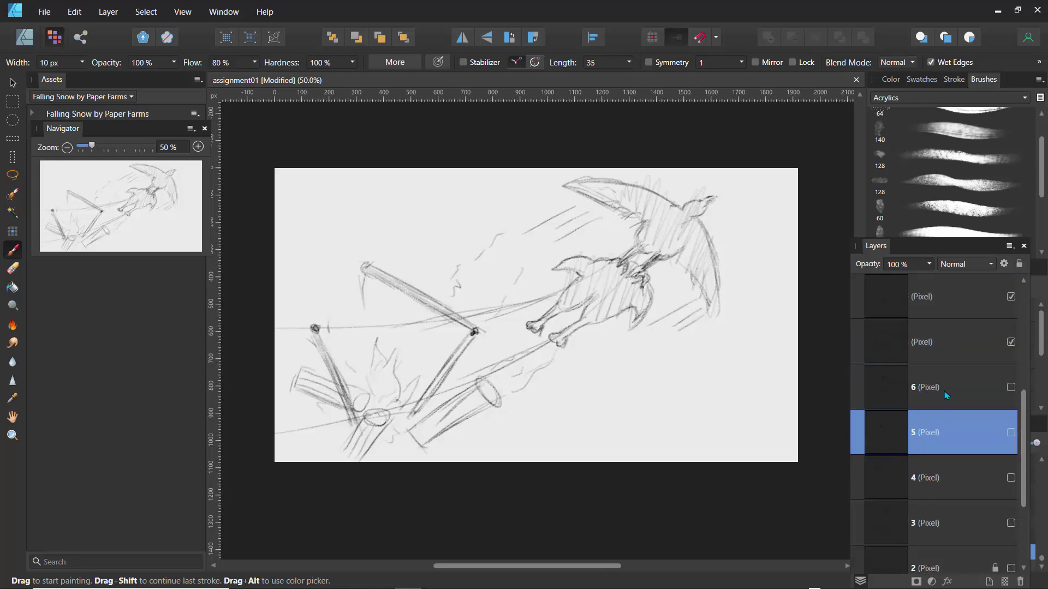
pyautogui.click(946, 395)
pyautogui.click(930, 348)
pyautogui.click(1010, 344)
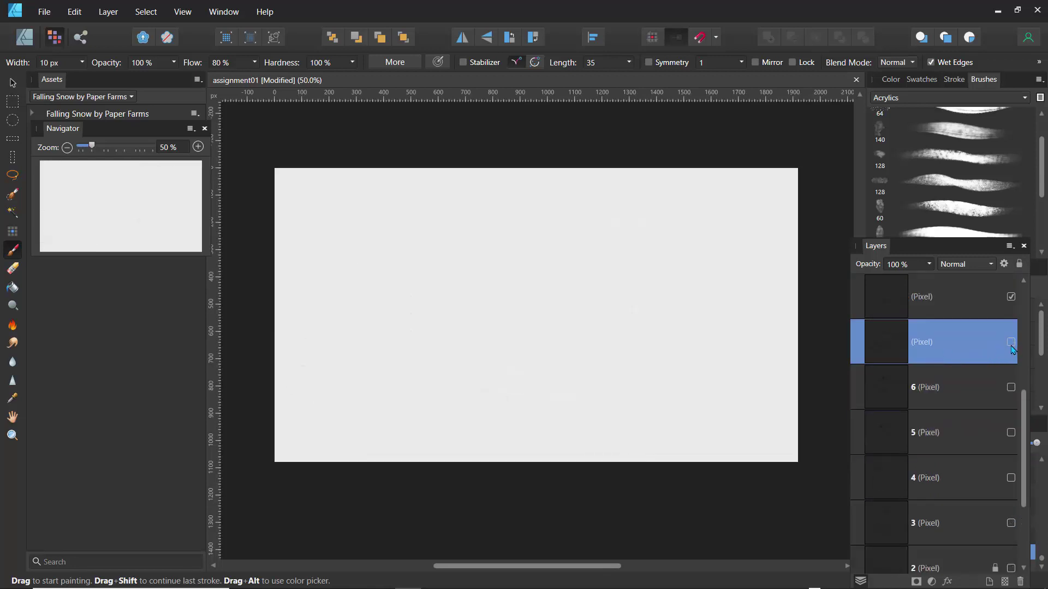
pyautogui.click(1011, 344)
# - Rename the sketch layer to 7, name the top layer 8, and hide layer 7
pyautogui.doubleClick(929, 350)
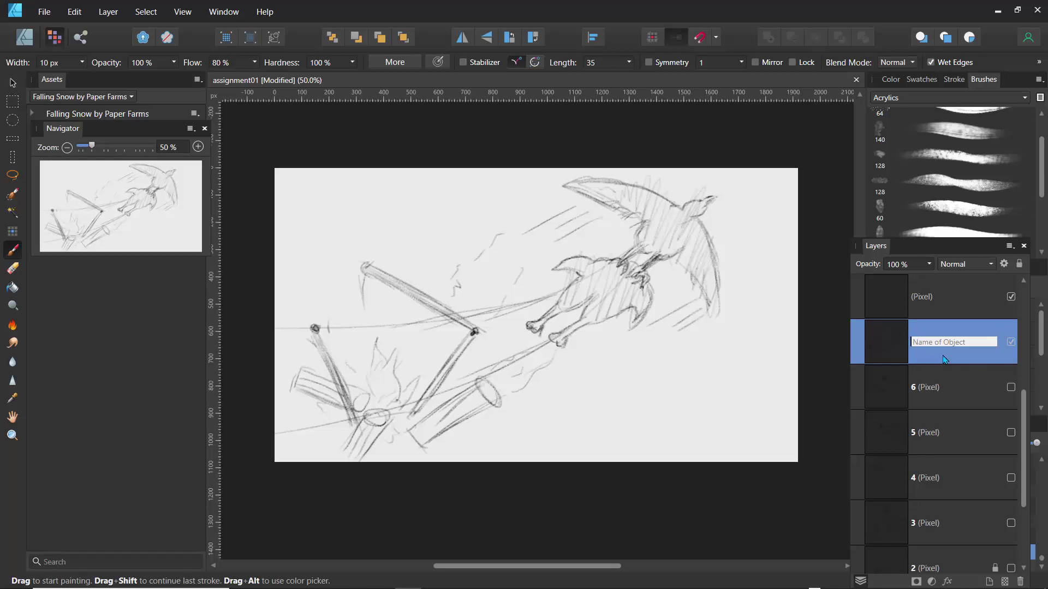
pyautogui.write('7')
pyautogui.press('Return')
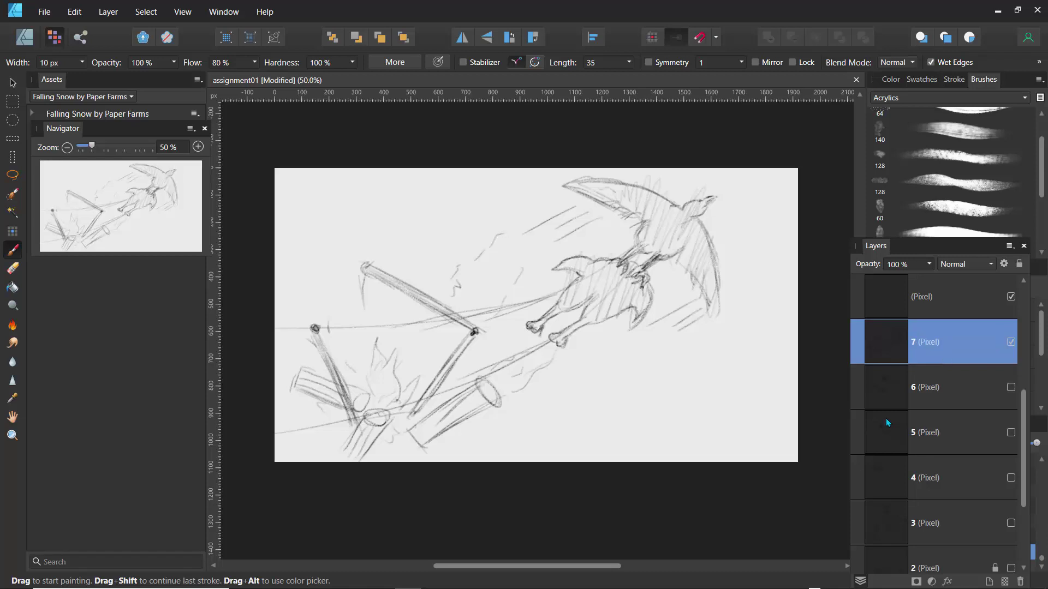
pyautogui.click(925, 304)
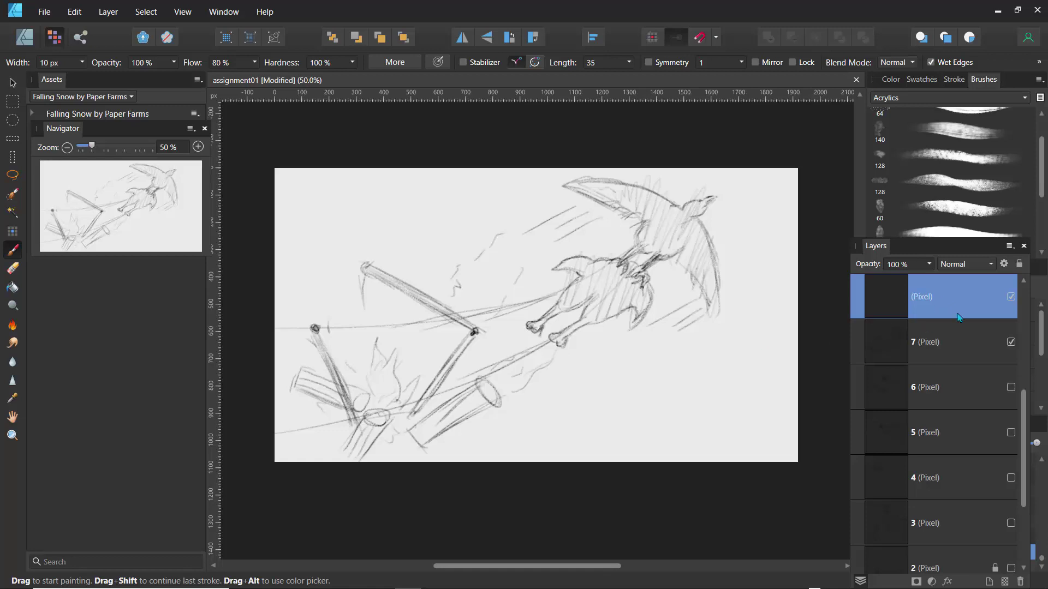
pyautogui.doubleClick(922, 297)
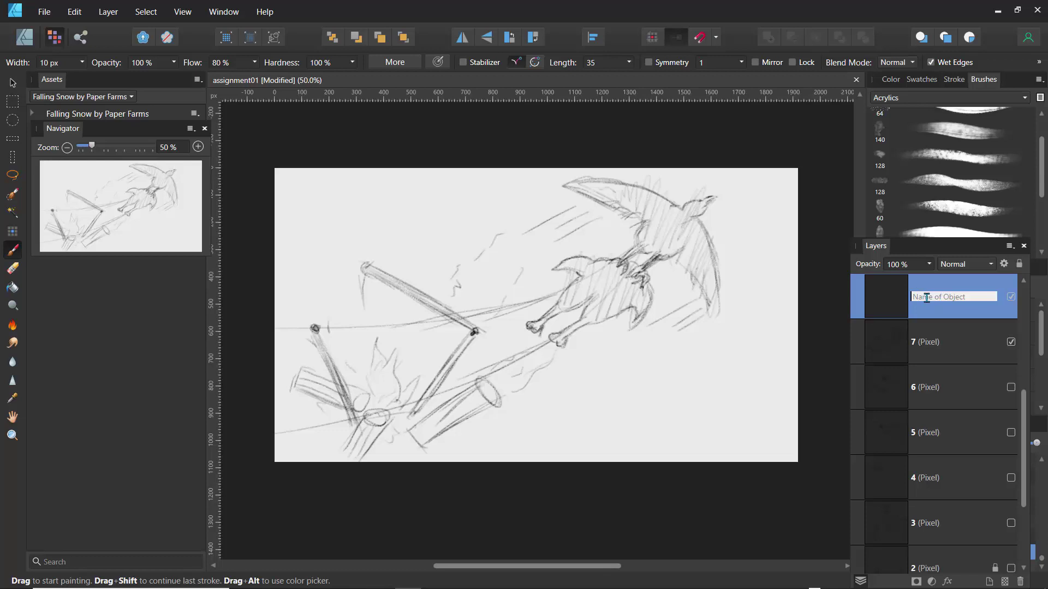
pyautogui.press('Escape')
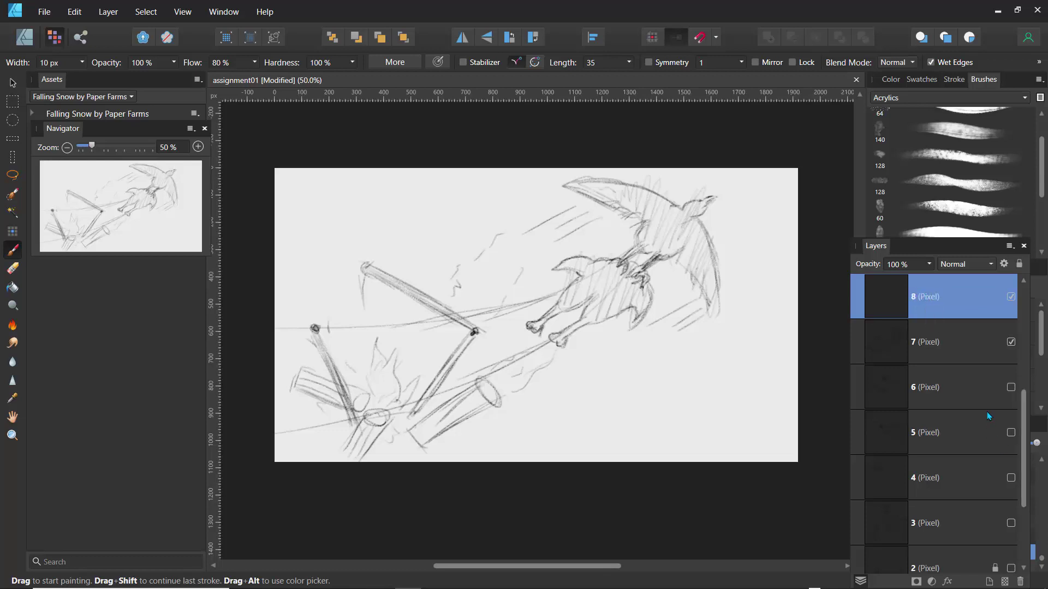
pyautogui.click(1011, 342)
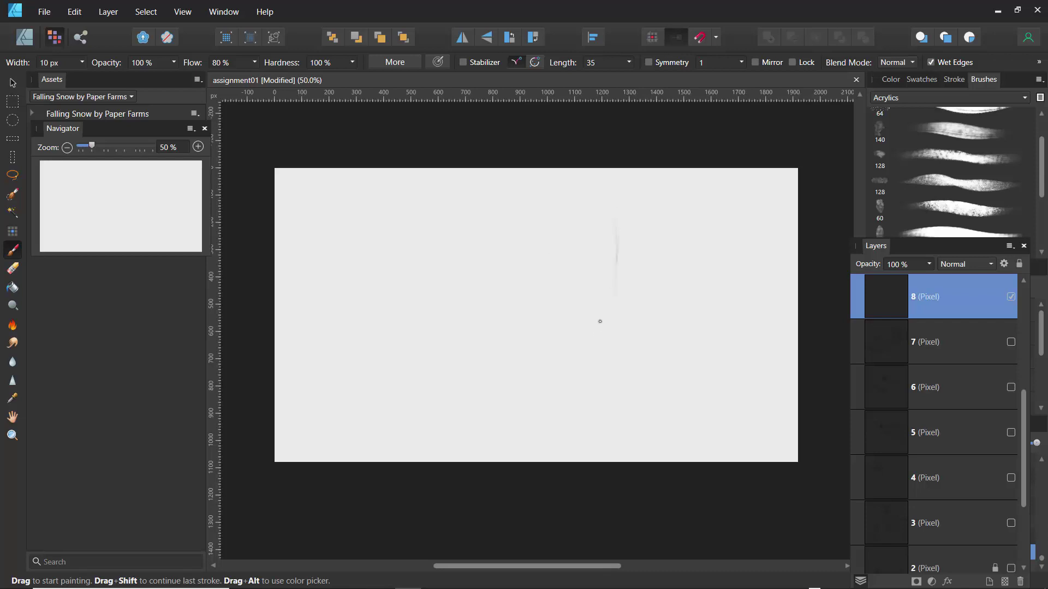
# - Draw the head outline, chin, neck lines and right shoulder on layer 8
pyautogui.moveTo(600, 321); pyautogui.dragTo(589, 341)
pyautogui.moveTo(578, 190); pyautogui.dragTo(614, 220)
pyautogui.moveTo(539, 190)
pyautogui.mouseDown()
pyautogui.moveTo(493, 197)
pyautogui.moveTo(491, 349)
pyautogui.moveTo(524, 354)
pyautogui.moveTo(590, 332)
pyautogui.moveTo(550, 363)
pyautogui.moveTo(556, 402)
pyautogui.mouseUp()
pyautogui.moveTo(509, 365); pyautogui.dragTo(502, 389)
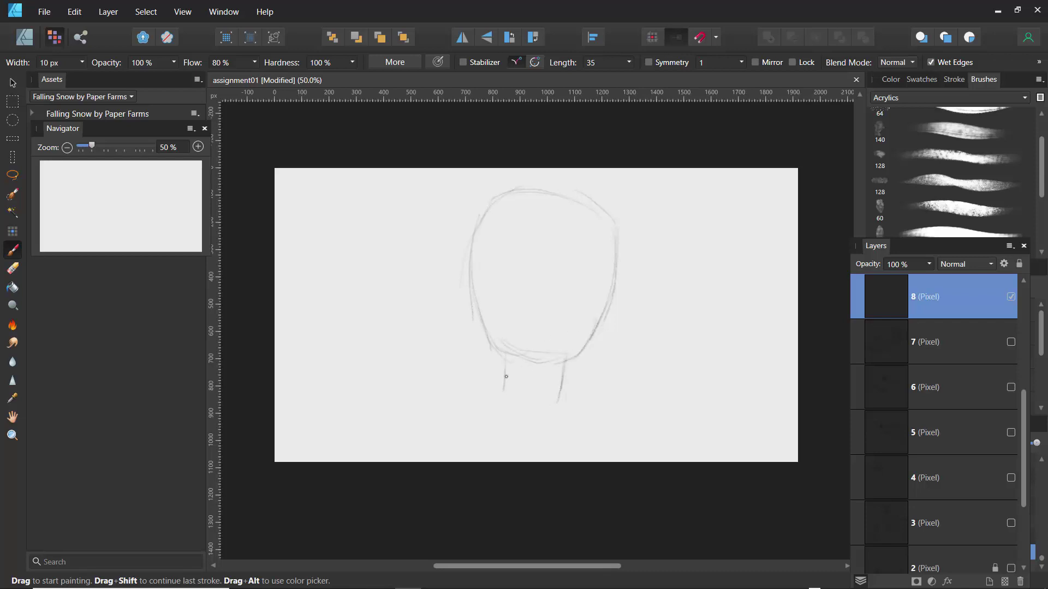
pyautogui.moveTo(506, 343)
pyautogui.mouseDown()
pyautogui.moveTo(500, 399)
pyautogui.moveTo(453, 399)
pyautogui.moveTo(414, 419)
pyautogui.mouseUp()
pyautogui.moveTo(565, 390); pyautogui.dragTo(613, 427)
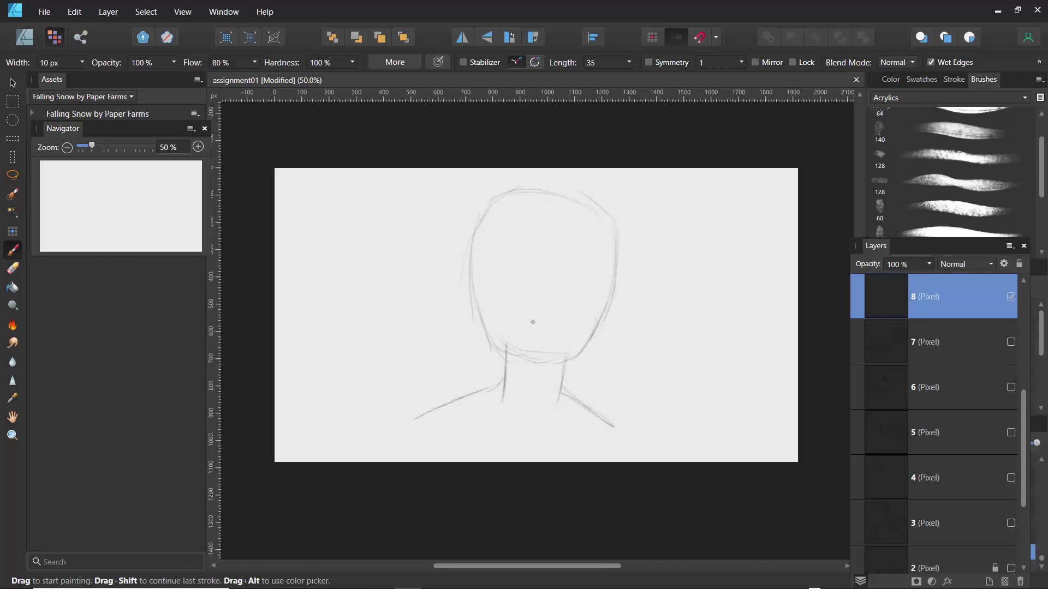
# - Add a round open mouth, a dash for the nose, and both eyes
pyautogui.moveTo(533, 324)
pyautogui.mouseDown()
pyautogui.moveTo(542, 311)
pyautogui.moveTo(534, 345)
pyautogui.moveTo(545, 313)
pyautogui.moveTo(551, 332)
pyautogui.moveTo(538, 345)
pyautogui.mouseUp()
pyautogui.moveTo(535, 286); pyautogui.dragTo(540, 286)
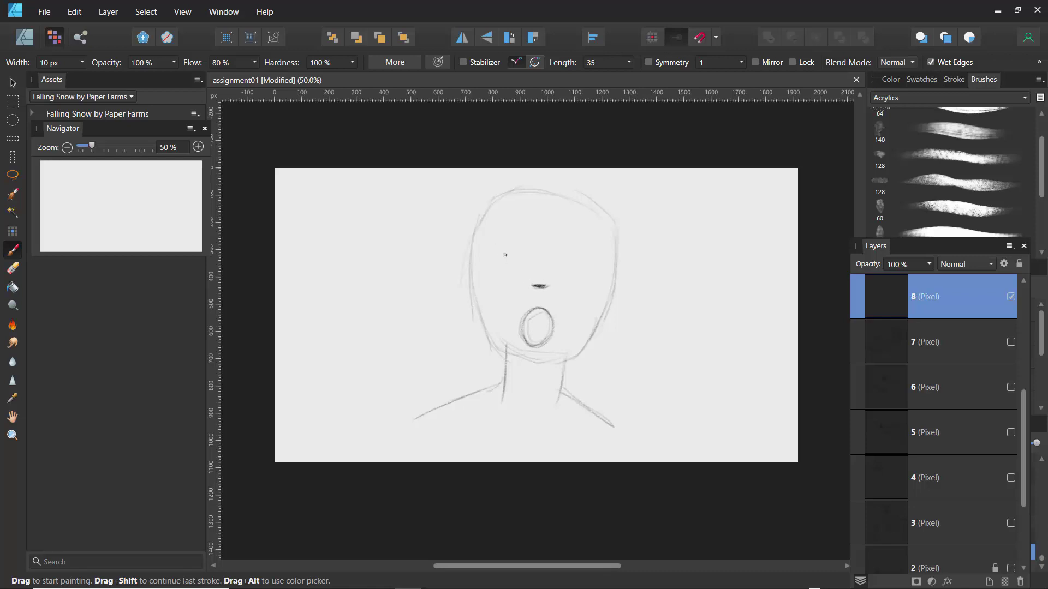
pyautogui.moveTo(493, 248)
pyautogui.mouseDown()
pyautogui.moveTo(522, 254)
pyautogui.moveTo(496, 245)
pyautogui.moveTo(516, 256)
pyautogui.moveTo(505, 266)
pyautogui.moveTo(493, 248)
pyautogui.mouseUp()
pyautogui.moveTo(569, 255)
pyautogui.mouseDown()
pyautogui.moveTo(592, 254)
pyautogui.moveTo(591, 269)
pyautogui.moveTo(500, 268)
pyautogui.moveTo(496, 256)
pyautogui.mouseUp()
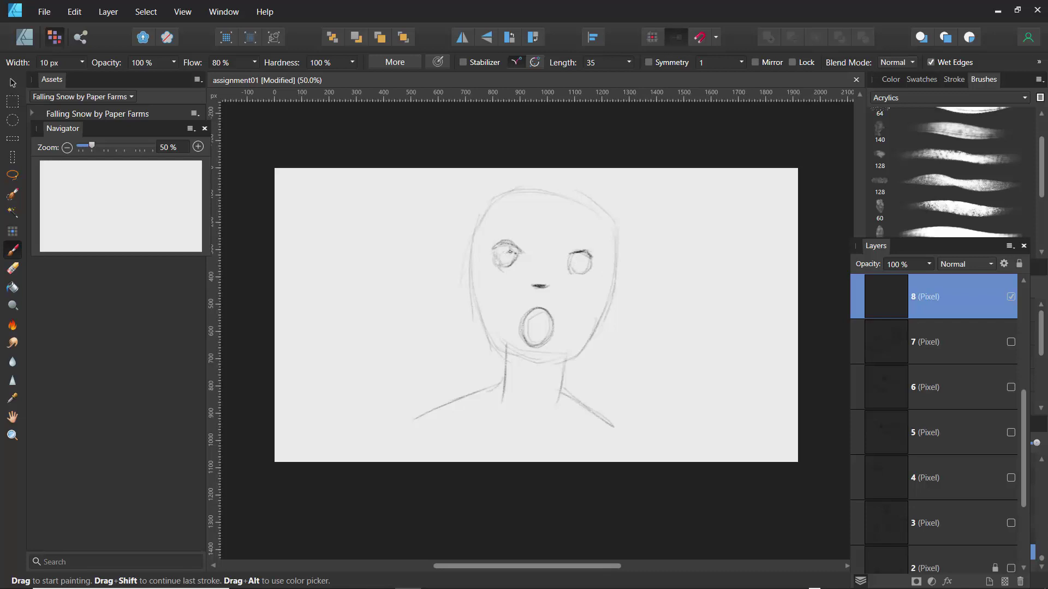
# - Darken the hairline and head sides and sketch an ear on each side
pyautogui.moveTo(509, 254)
pyautogui.mouseDown()
pyautogui.moveTo(503, 228)
pyautogui.moveTo(523, 237)
pyautogui.moveTo(498, 228)
pyautogui.moveTo(594, 236)
pyautogui.moveTo(499, 200)
pyautogui.mouseUp()
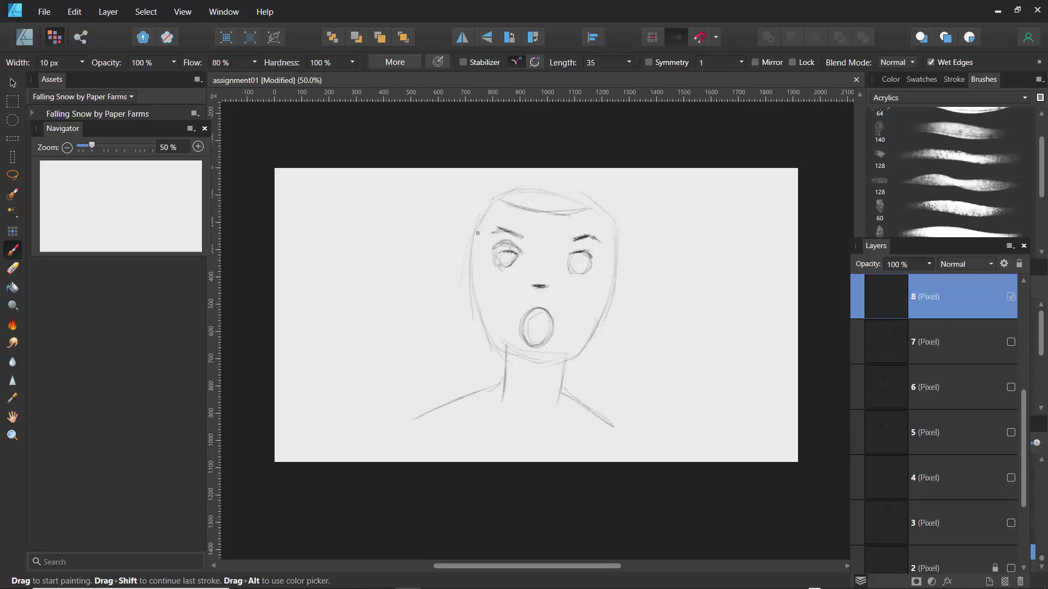
pyautogui.moveTo(477, 233); pyautogui.dragTo(508, 208)
pyautogui.moveTo(590, 211); pyautogui.dragTo(611, 233)
pyautogui.moveTo(471, 279)
pyautogui.mouseDown()
pyautogui.moveTo(464, 272)
pyautogui.moveTo(462, 302)
pyautogui.moveTo(480, 304)
pyautogui.mouseUp()
pyautogui.moveTo(616, 285)
pyautogui.mouseDown()
pyautogui.moveTo(628, 290)
pyautogui.moveTo(608, 314)
pyautogui.mouseUp()
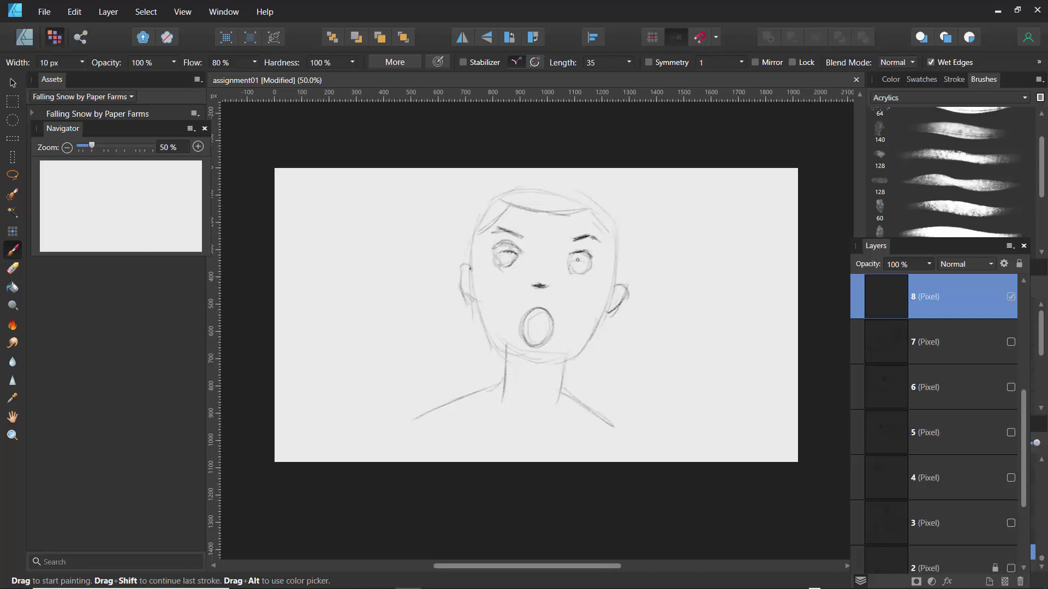
# - Shade both eyes, darken the nose mark and the left edge of the face
pyautogui.moveTo(572, 261)
pyautogui.mouseDown()
pyautogui.moveTo(597, 268)
pyautogui.moveTo(574, 262)
pyautogui.mouseUp()
pyautogui.moveTo(500, 258)
pyautogui.mouseDown()
pyautogui.moveTo(520, 254)
pyautogui.moveTo(499, 264)
pyautogui.mouseUp()
pyautogui.moveTo(584, 263); pyautogui.dragTo(580, 260)
pyautogui.moveTo(534, 289)
pyautogui.mouseDown()
pyautogui.moveTo(541, 319)
pyautogui.moveTo(550, 317)
pyautogui.moveTo(527, 314)
pyautogui.moveTo(546, 318)
pyautogui.moveTo(546, 331)
pyautogui.moveTo(523, 315)
pyautogui.moveTo(527, 342)
pyautogui.mouseUp()
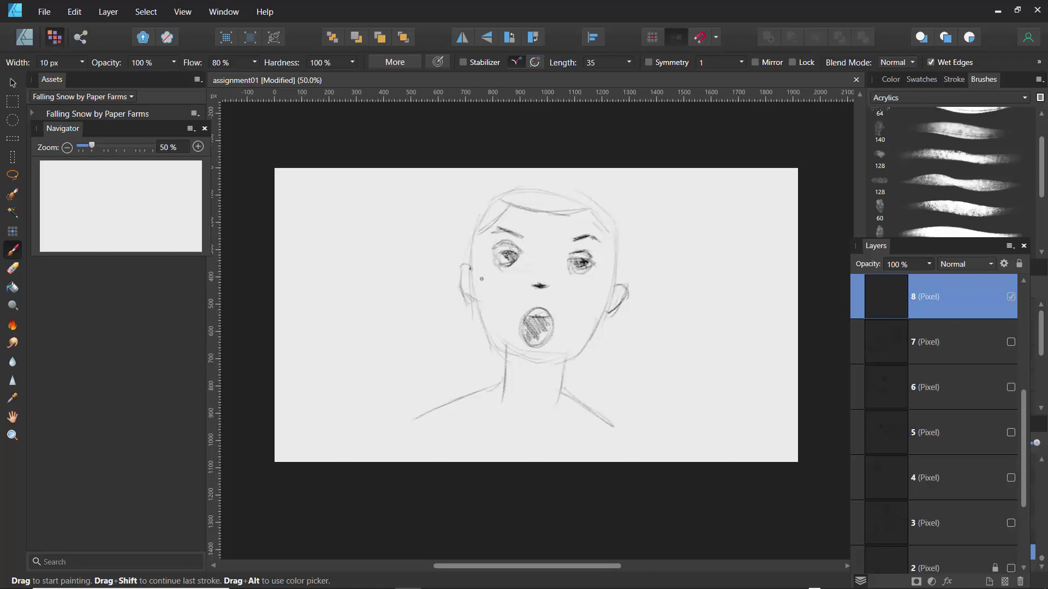
pyautogui.moveTo(477, 236)
pyautogui.mouseDown()
pyautogui.moveTo(472, 292)
pyautogui.moveTo(489, 341)
pyautogui.moveTo(476, 299)
pyautogui.moveTo(507, 362)
pyautogui.moveTo(499, 350)
pyautogui.moveTo(541, 364)
pyautogui.mouseUp()
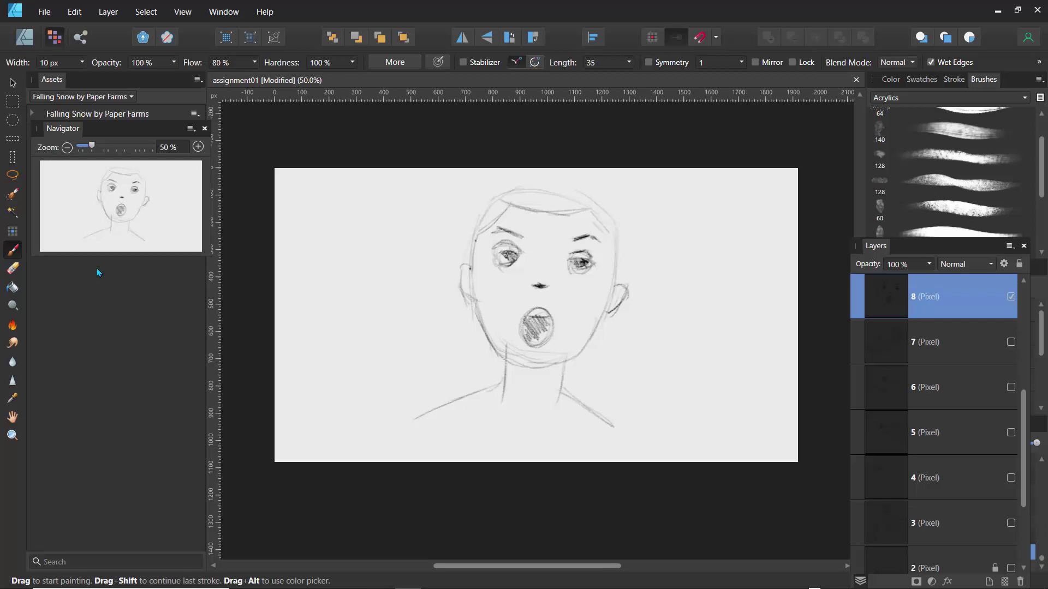
# - Marquee-select the face sketch and move it down and slightly right
pyautogui.click(12, 101)
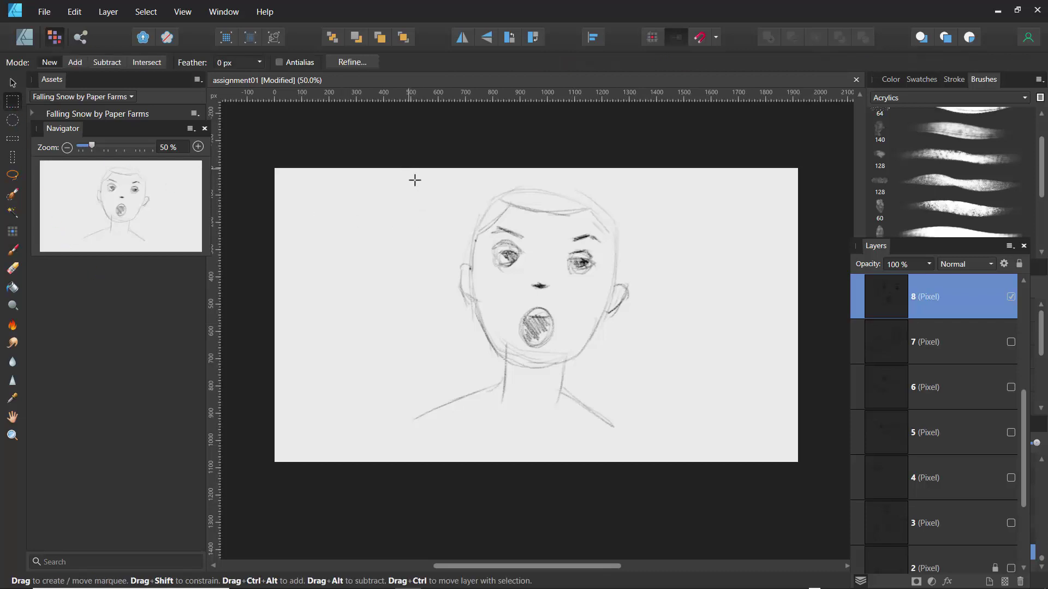
pyautogui.moveTo(408, 169); pyautogui.dragTo(679, 465)
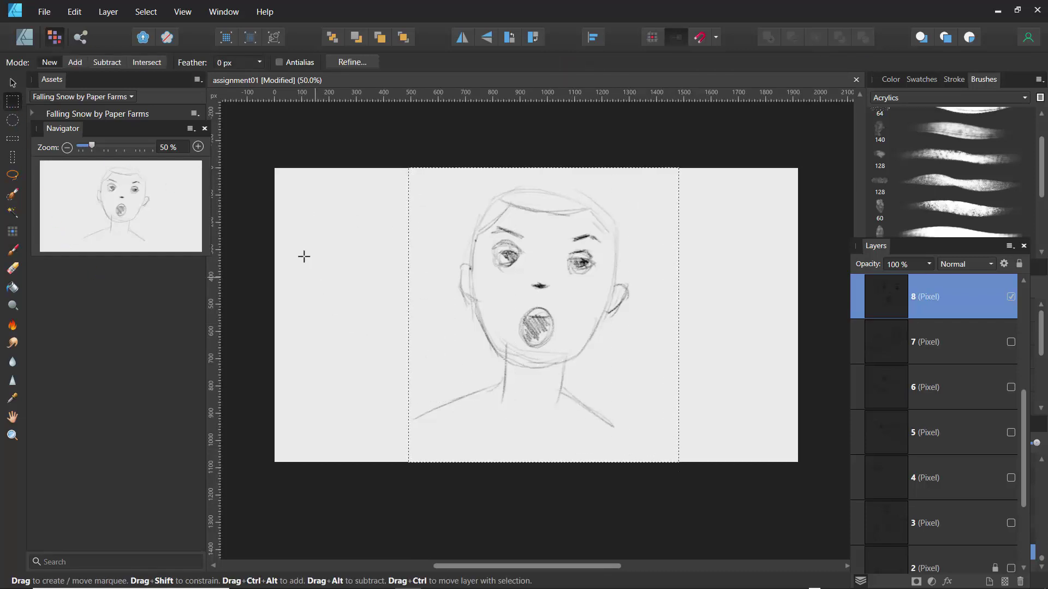
pyautogui.press('v')
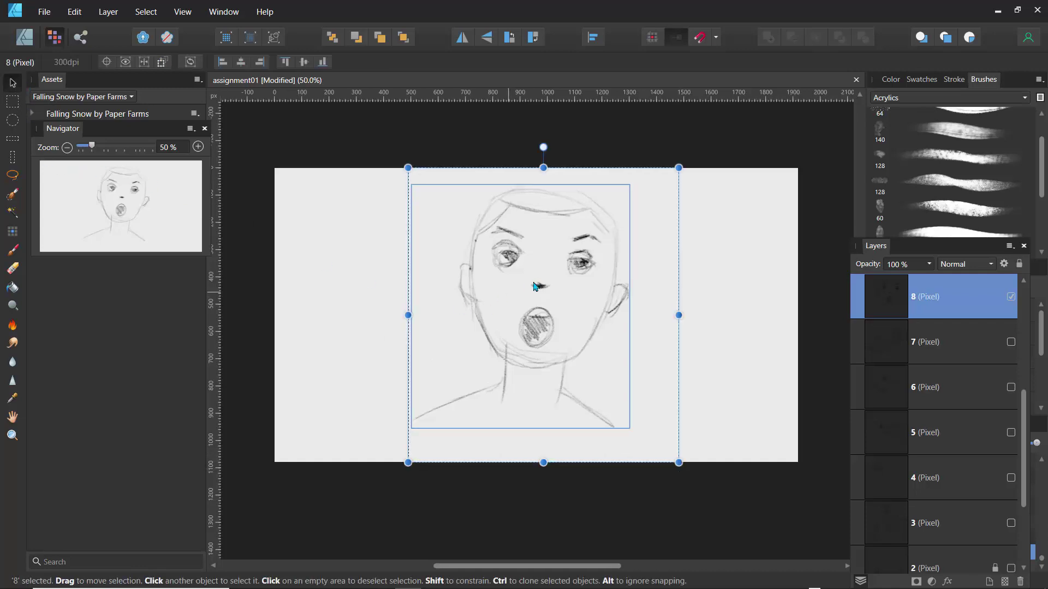
pyautogui.moveTo(535, 285); pyautogui.dragTo(538, 332)
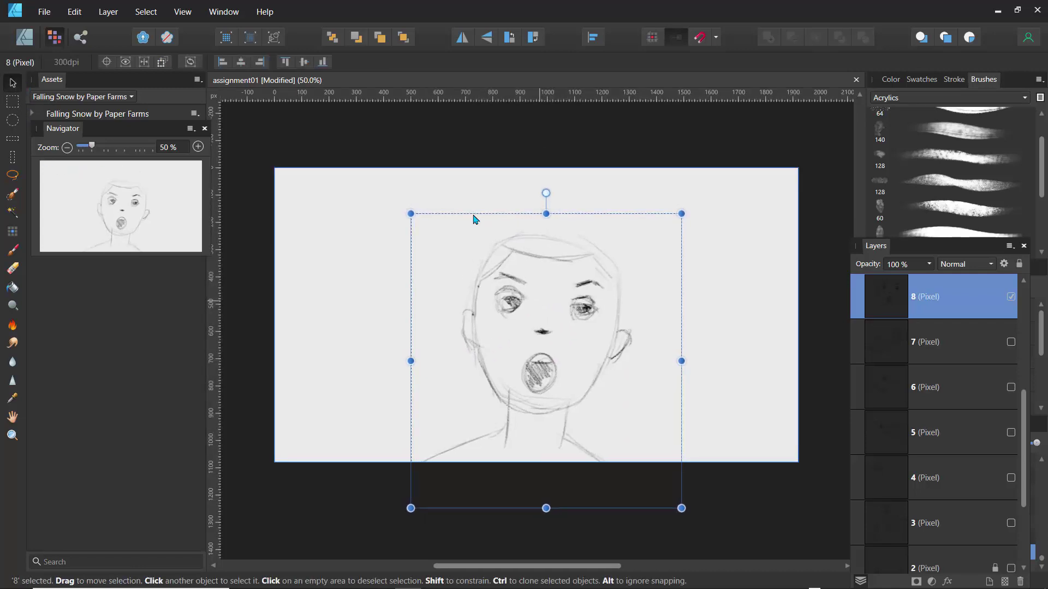
# - Clear the selection and return to the Paint Brush tool
pyautogui.click(439, 156)
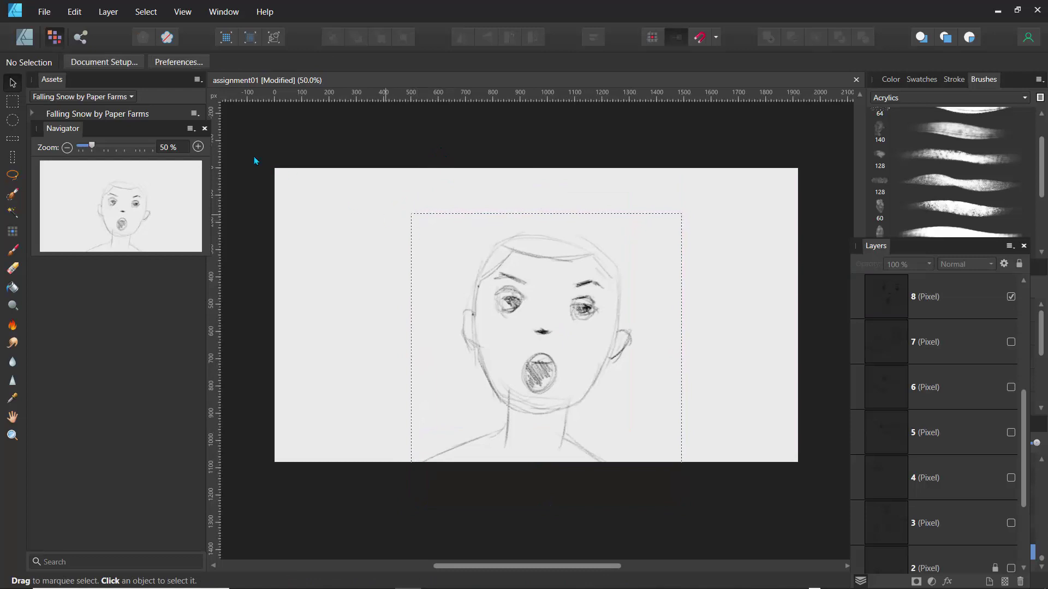
pyautogui.hotkey('ctrl', 'd')
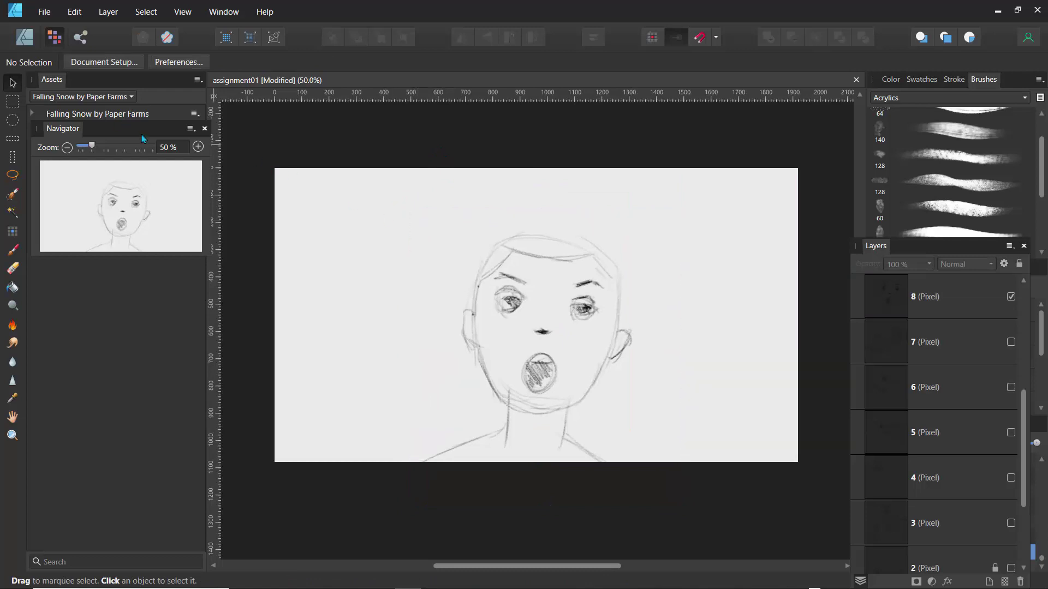
pyautogui.click(893, 299)
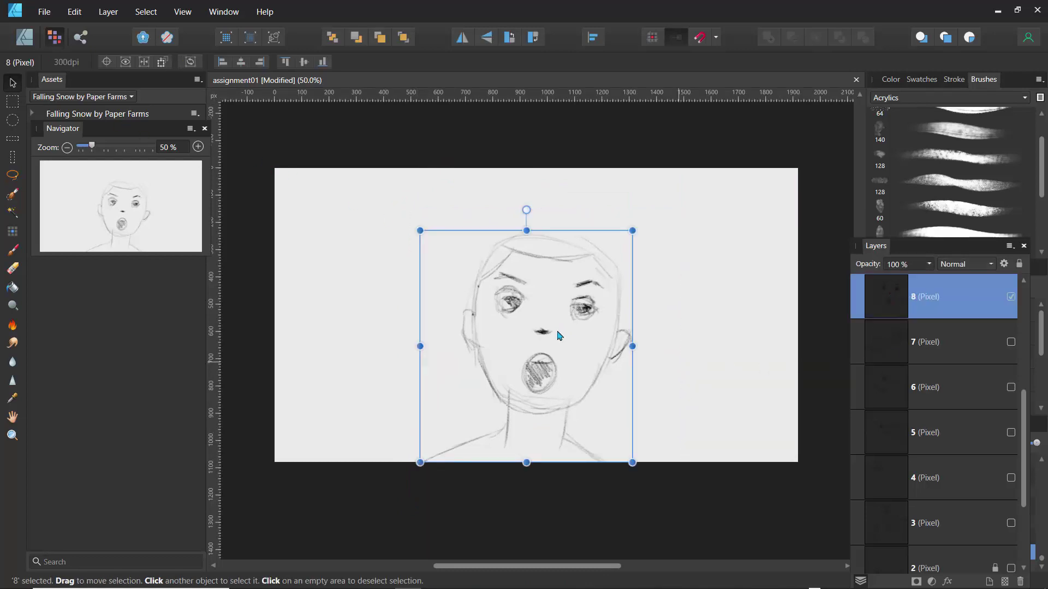
pyautogui.click(392, 158)
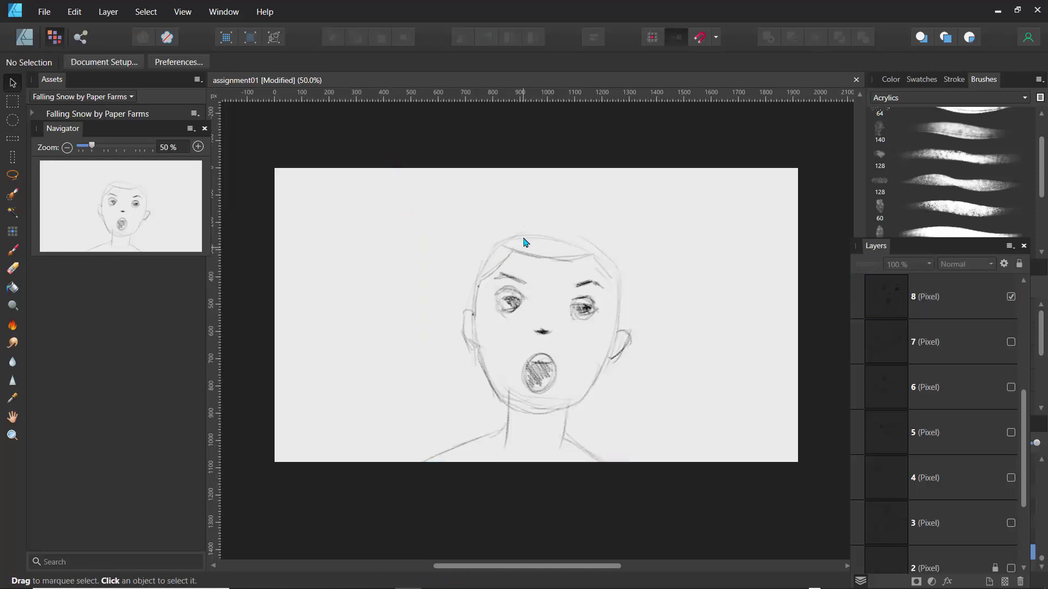
pyautogui.click(506, 222)
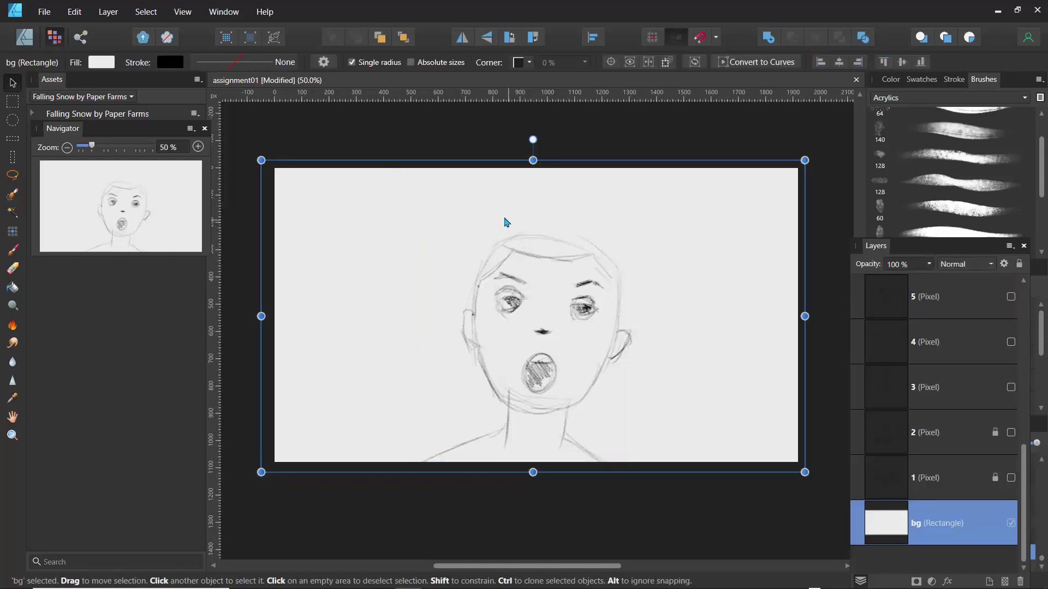
pyautogui.click(18, 251)
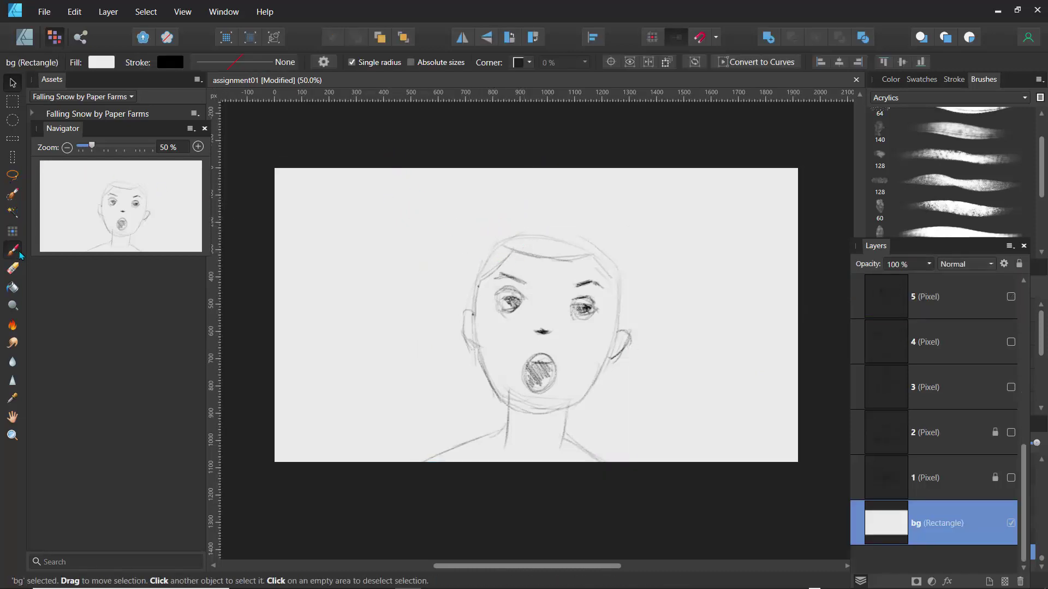
# - Make layer 8 the drawing layer and sketch long hair down the left side
pyautogui.click(884, 311)
pyautogui.moveTo(1024, 463); pyautogui.dragTo(1024, 375)
pyautogui.click(926, 403)
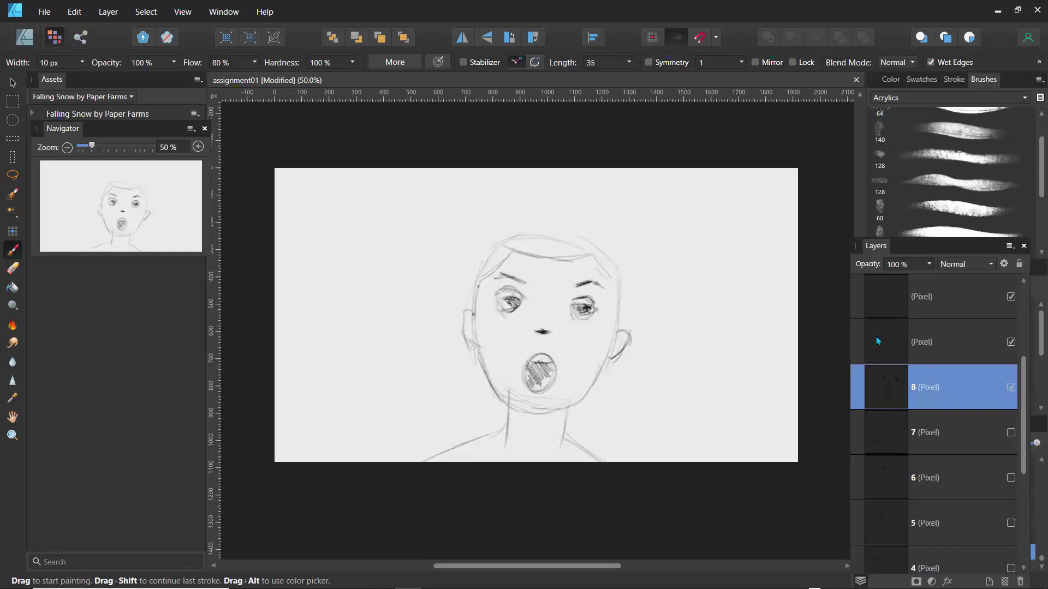
pyautogui.moveTo(494, 211)
pyautogui.mouseDown()
pyautogui.moveTo(536, 225)
pyautogui.moveTo(437, 247)
pyautogui.moveTo(409, 324)
pyautogui.mouseUp()
pyautogui.moveTo(425, 282); pyautogui.dragTo(384, 369)
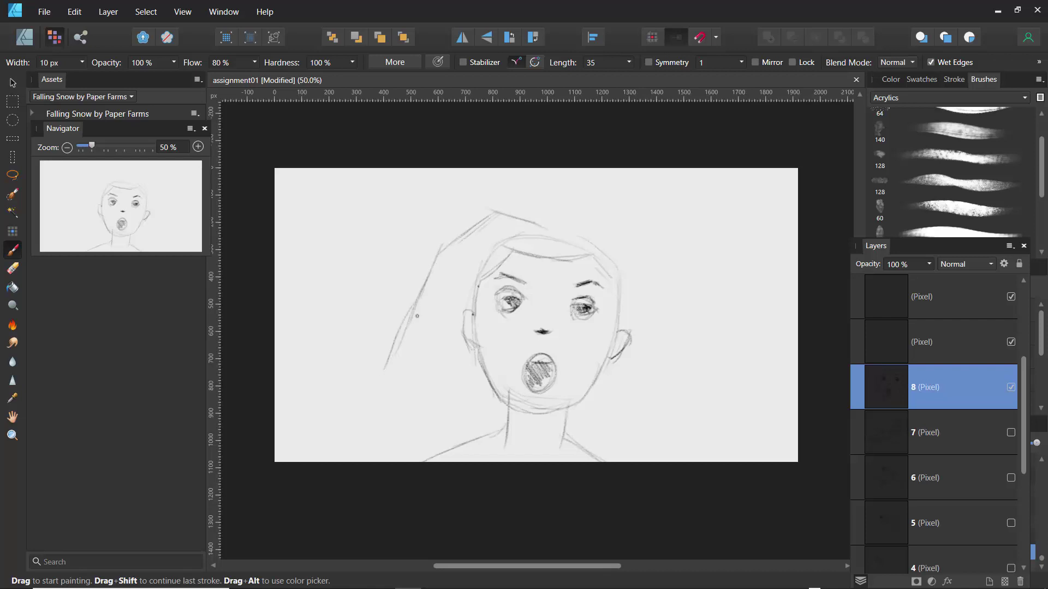
pyautogui.moveTo(540, 226)
pyautogui.mouseDown()
pyautogui.moveTo(555, 238)
pyautogui.moveTo(500, 229)
pyautogui.moveTo(468, 267)
pyautogui.moveTo(424, 357)
pyautogui.mouseUp()
pyautogui.moveTo(445, 312); pyautogui.dragTo(424, 404)
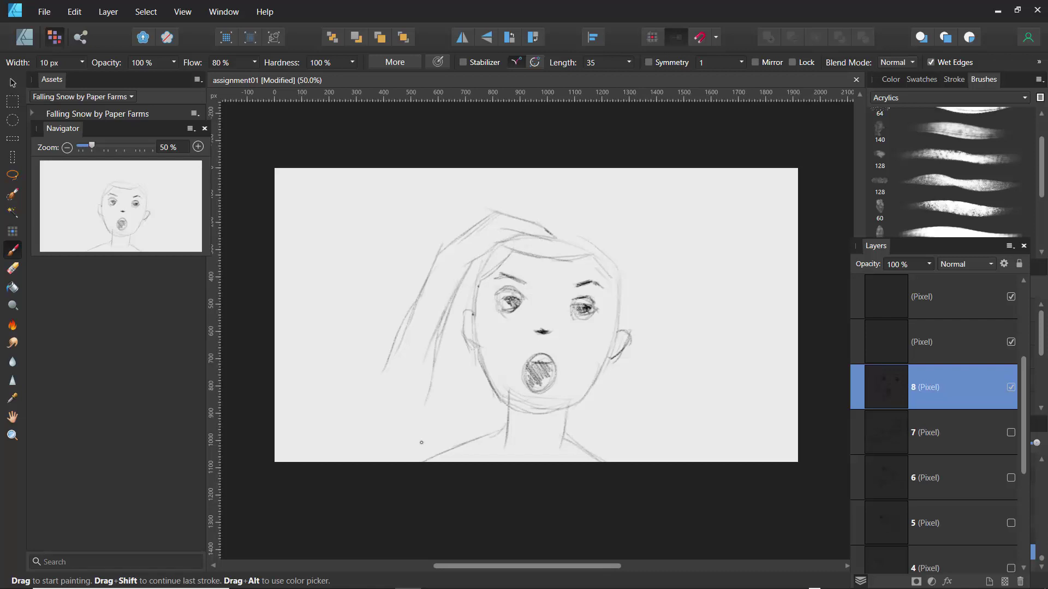
pyautogui.moveTo(389, 354); pyautogui.dragTo(358, 425)
pyautogui.moveTo(376, 379); pyautogui.dragTo(349, 448)
pyautogui.moveTo(421, 427); pyautogui.dragTo(428, 437)
# - Draw hair over the head and falling right of the face, plus more left strands
pyautogui.moveTo(551, 230)
pyautogui.mouseDown()
pyautogui.moveTo(610, 225)
pyautogui.moveTo(636, 256)
pyautogui.moveTo(659, 342)
pyautogui.mouseUp()
pyautogui.moveTo(643, 276); pyautogui.dragTo(676, 378)
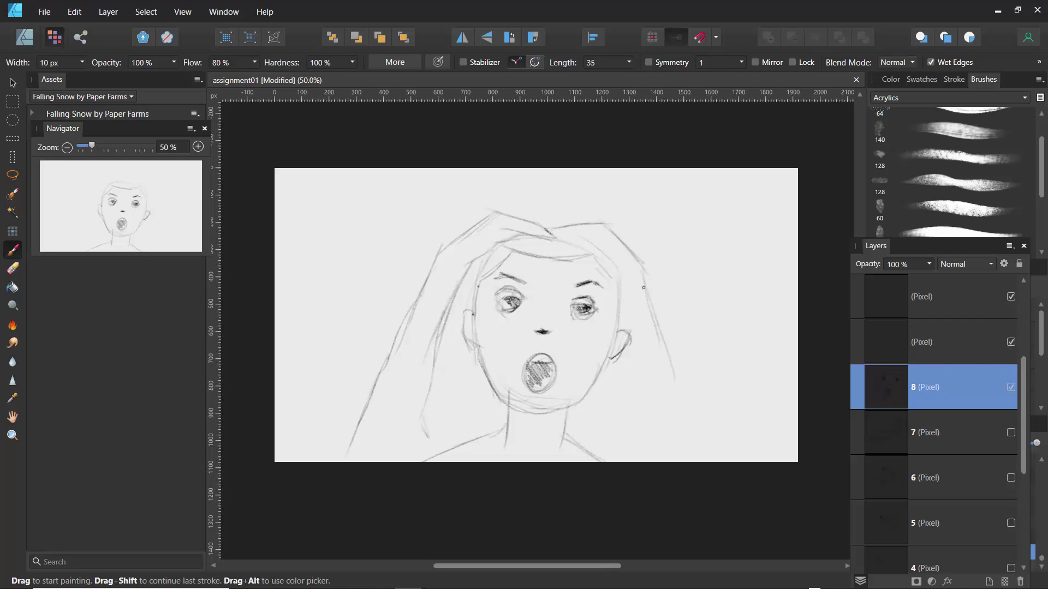
pyautogui.moveTo(658, 335); pyautogui.dragTo(680, 408)
pyautogui.moveTo(626, 365)
pyautogui.mouseDown()
pyautogui.moveTo(640, 416)
pyautogui.moveTo(642, 450)
pyautogui.mouseUp()
pyautogui.moveTo(655, 344); pyautogui.dragTo(700, 444)
pyautogui.moveTo(431, 368); pyautogui.dragTo(390, 461)
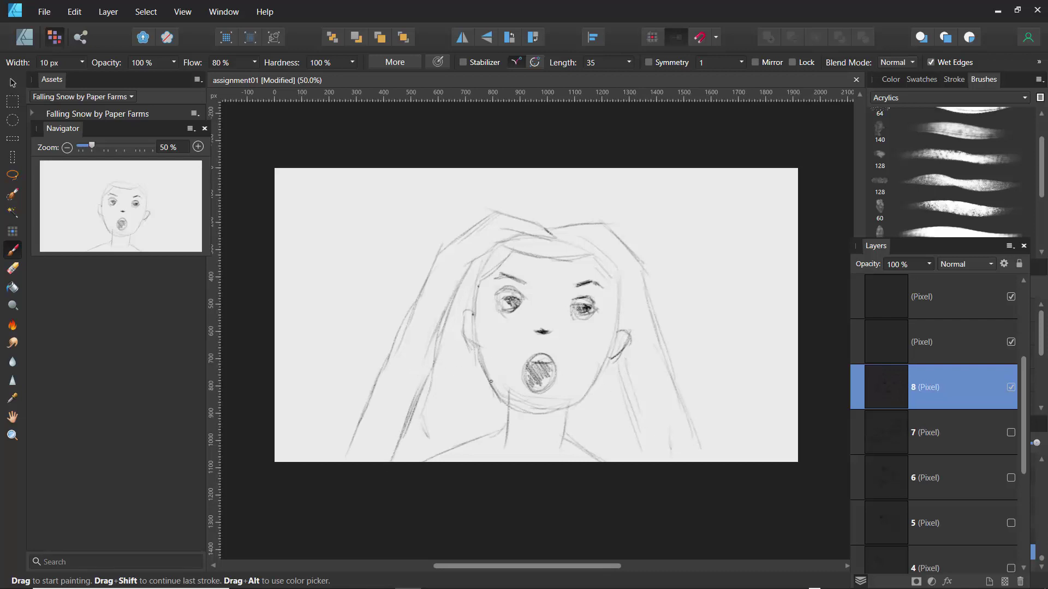
# - Darken the jaw and nose and redraw the top hairline
pyautogui.moveTo(495, 390)
pyautogui.mouseDown()
pyautogui.moveTo(511, 411)
pyautogui.moveTo(554, 411)
pyautogui.moveTo(535, 414)
pyautogui.mouseUp()
pyautogui.moveTo(542, 331); pyautogui.dragTo(558, 332)
pyautogui.moveTo(534, 217); pyautogui.dragTo(573, 223)
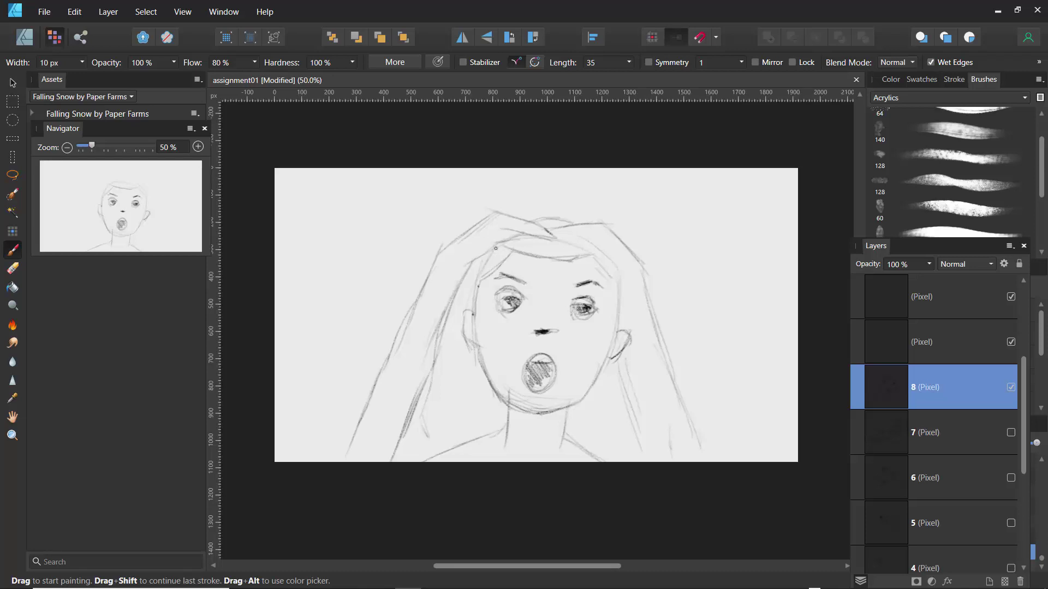
pyautogui.moveTo(502, 243); pyautogui.dragTo(475, 293)
pyautogui.moveTo(516, 221)
pyautogui.mouseDown()
pyautogui.moveTo(549, 214)
pyautogui.moveTo(536, 217)
pyautogui.moveTo(582, 224)
pyautogui.moveTo(619, 287)
pyautogui.mouseUp()
pyautogui.moveTo(603, 245)
pyautogui.mouseDown()
pyautogui.moveTo(551, 213)
pyautogui.moveTo(491, 246)
pyautogui.mouseUp()
pyautogui.moveTo(554, 230)
pyautogui.mouseDown()
pyautogui.moveTo(502, 212)
pyautogui.moveTo(513, 216)
pyautogui.moveTo(444, 245)
pyautogui.moveTo(431, 273)
pyautogui.moveTo(460, 293)
pyautogui.moveTo(413, 279)
pyautogui.moveTo(458, 310)
pyautogui.moveTo(435, 301)
pyautogui.moveTo(425, 365)
pyautogui.mouseUp()
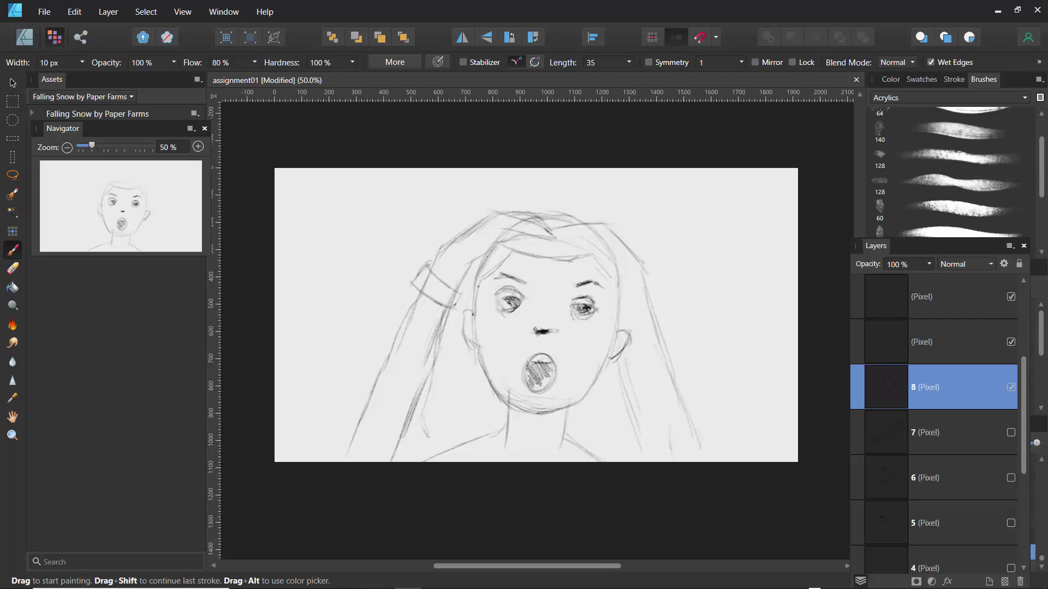
# - Darken the nose mark, left pupil, both jawlines and both neck lines
pyautogui.moveTo(541, 330)
pyautogui.mouseDown()
pyautogui.moveTo(522, 338)
pyautogui.moveTo(566, 338)
pyautogui.mouseUp()
pyautogui.moveTo(504, 305)
pyautogui.mouseDown()
pyautogui.moveTo(518, 301)
pyautogui.moveTo(506, 305)
pyautogui.mouseUp()
pyautogui.moveTo(553, 331)
pyautogui.mouseDown()
pyautogui.moveTo(535, 331)
pyautogui.moveTo(565, 337)
pyautogui.mouseUp()
pyautogui.moveTo(598, 374)
pyautogui.mouseDown()
pyautogui.moveTo(579, 404)
pyautogui.moveTo(525, 411)
pyautogui.mouseUp()
pyautogui.moveTo(475, 357)
pyautogui.mouseDown()
pyautogui.moveTo(490, 387)
pyautogui.moveTo(530, 416)
pyautogui.moveTo(552, 408)
pyautogui.moveTo(483, 372)
pyautogui.mouseUp()
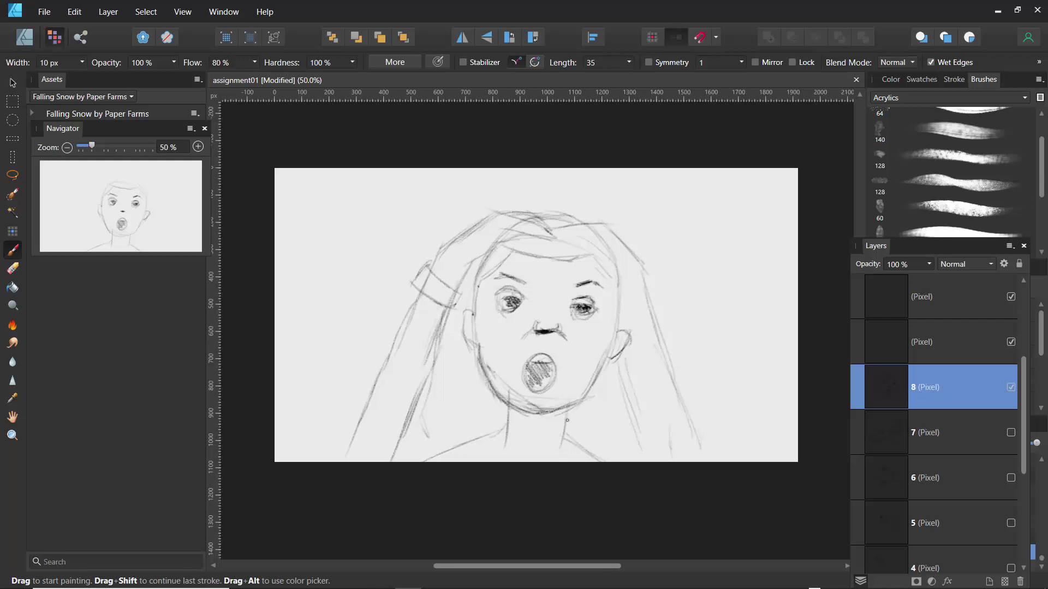
pyautogui.moveTo(568, 405); pyautogui.dragTo(563, 447)
pyautogui.moveTo(510, 401)
pyautogui.mouseDown()
pyautogui.moveTo(505, 440)
pyautogui.moveTo(467, 446)
pyautogui.mouseUp()
# - Darken the long hair lines on both sides and the top hairline
pyautogui.moveTo(428, 378); pyautogui.dragTo(412, 438)
pyautogui.moveTo(419, 400); pyautogui.dragTo(409, 460)
pyautogui.moveTo(414, 420); pyautogui.dragTo(409, 460)
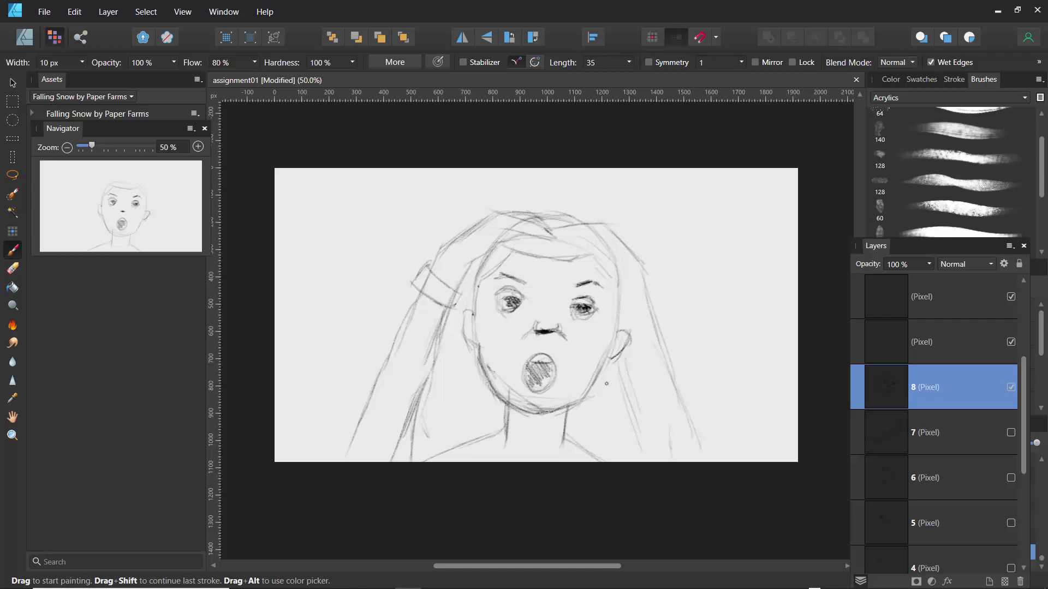
pyautogui.moveTo(617, 364); pyautogui.dragTo(639, 439)
pyautogui.moveTo(621, 394); pyautogui.dragTo(645, 461)
pyautogui.moveTo(657, 287)
pyautogui.mouseDown()
pyautogui.moveTo(674, 416)
pyautogui.moveTo(702, 461)
pyautogui.mouseUp()
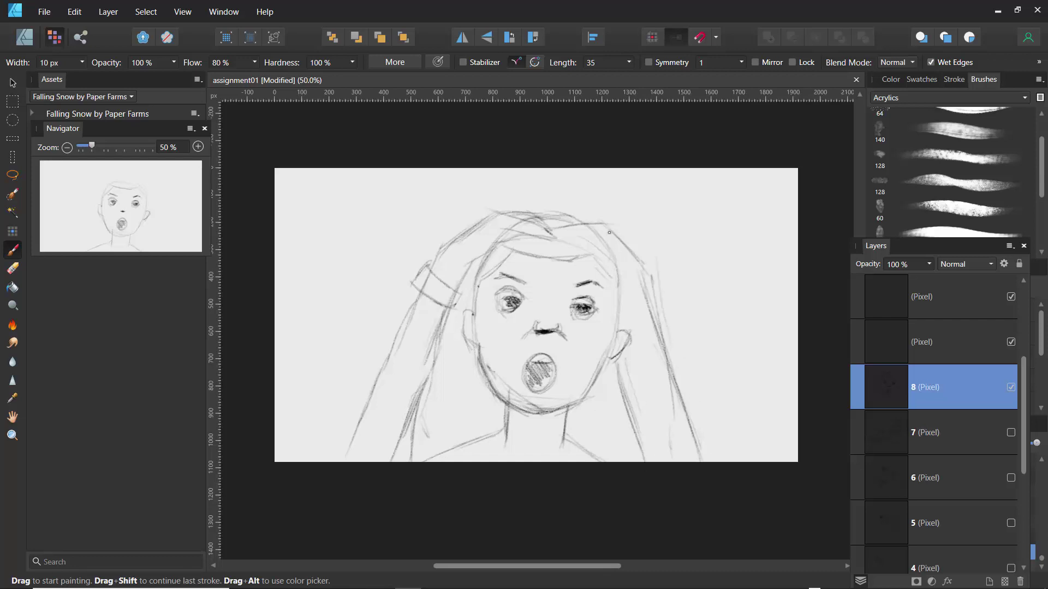
pyautogui.moveTo(605, 226); pyautogui.dragTo(653, 277)
pyautogui.moveTo(550, 225)
pyautogui.mouseDown()
pyautogui.moveTo(603, 220)
pyautogui.moveTo(580, 233)
pyautogui.moveTo(619, 255)
pyautogui.moveTo(572, 243)
pyautogui.moveTo(587, 233)
pyautogui.moveTo(617, 293)
pyautogui.mouseUp()
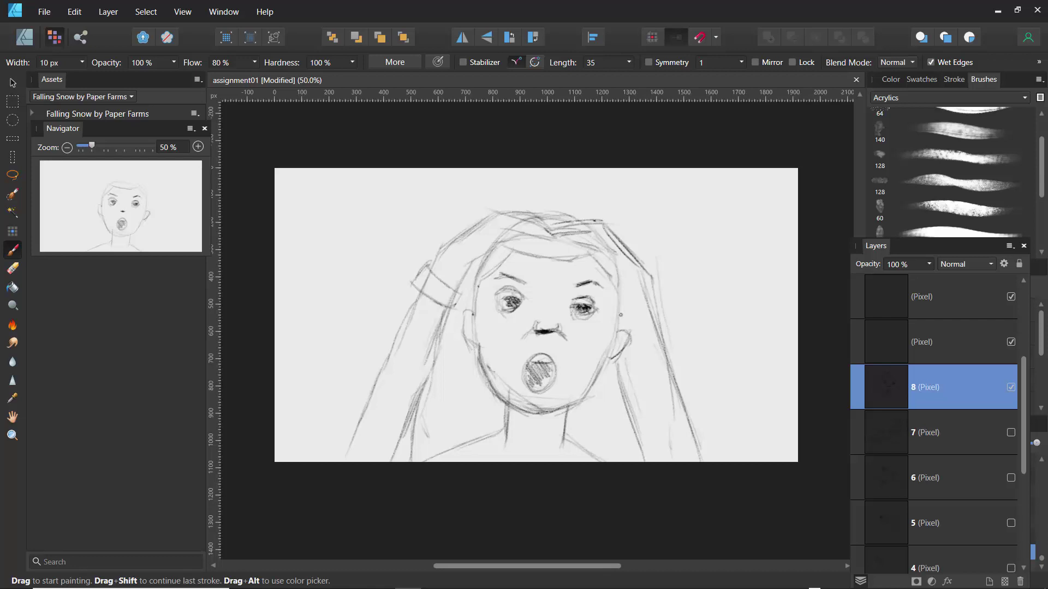
pyautogui.moveTo(507, 276); pyautogui.dragTo(489, 269)
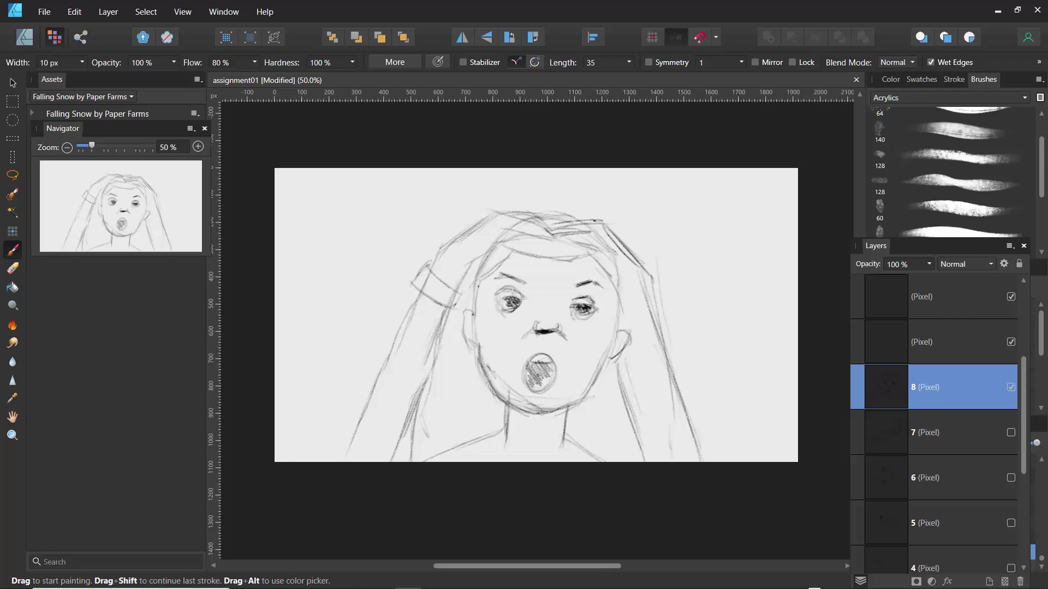
pyautogui.click(1011, 388)
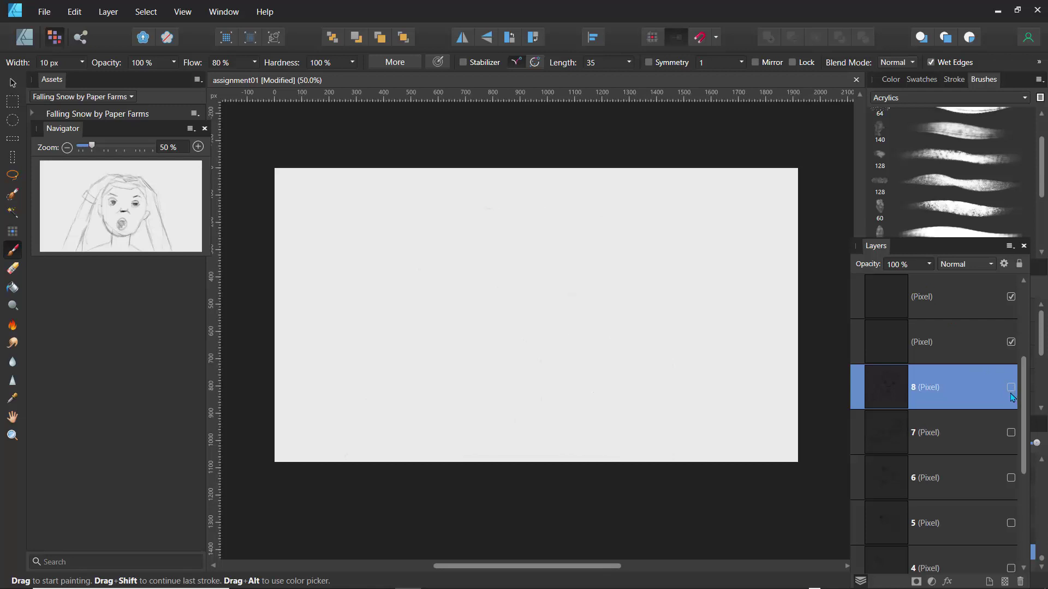
pyautogui.click(1010, 388)
pyautogui.click(1010, 388)
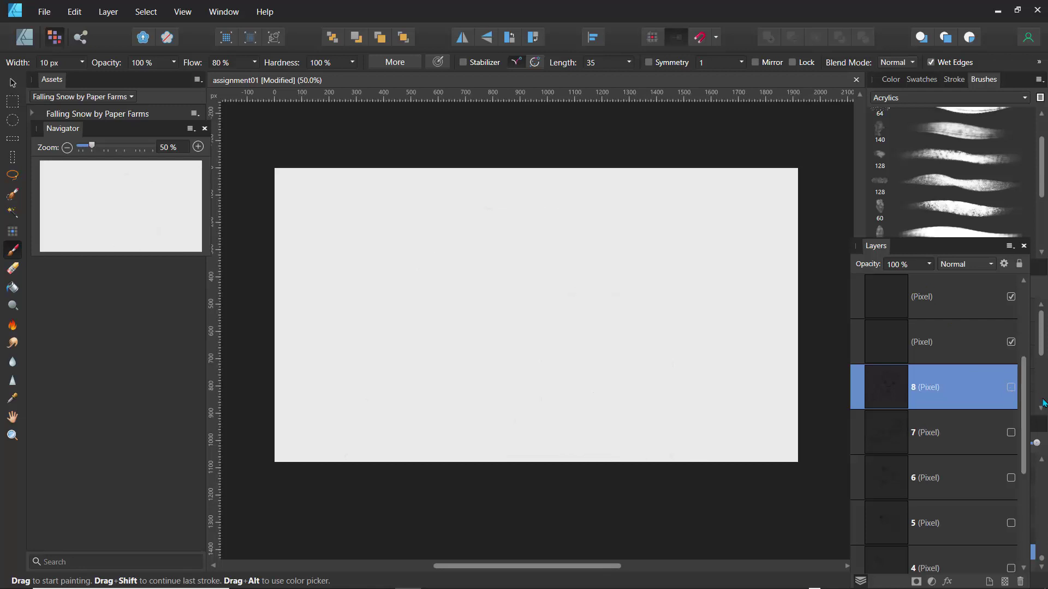
pyautogui.click(927, 342)
pyautogui.click(925, 303)
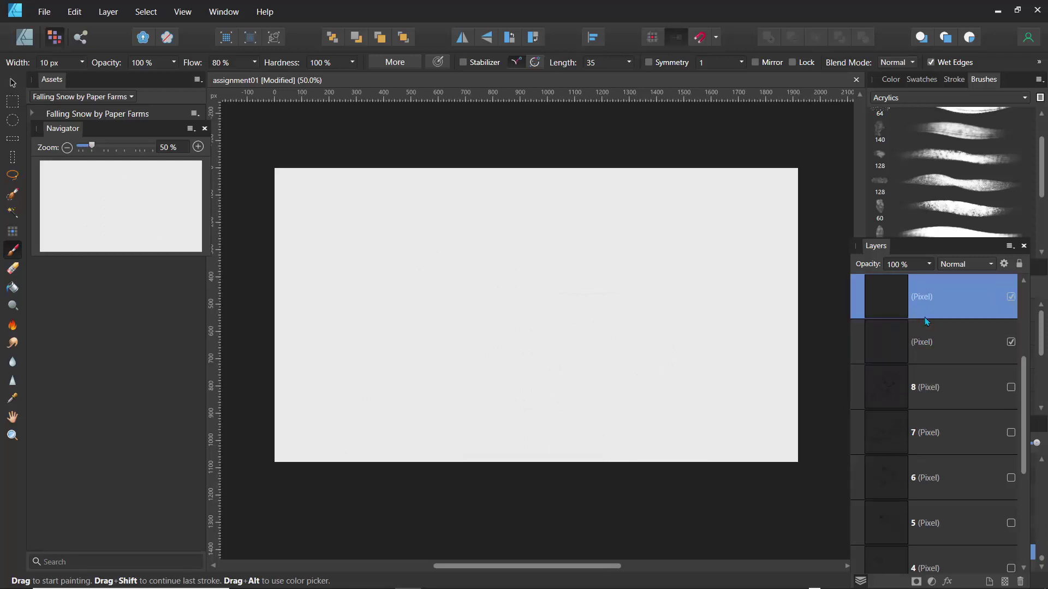
pyautogui.click(926, 336)
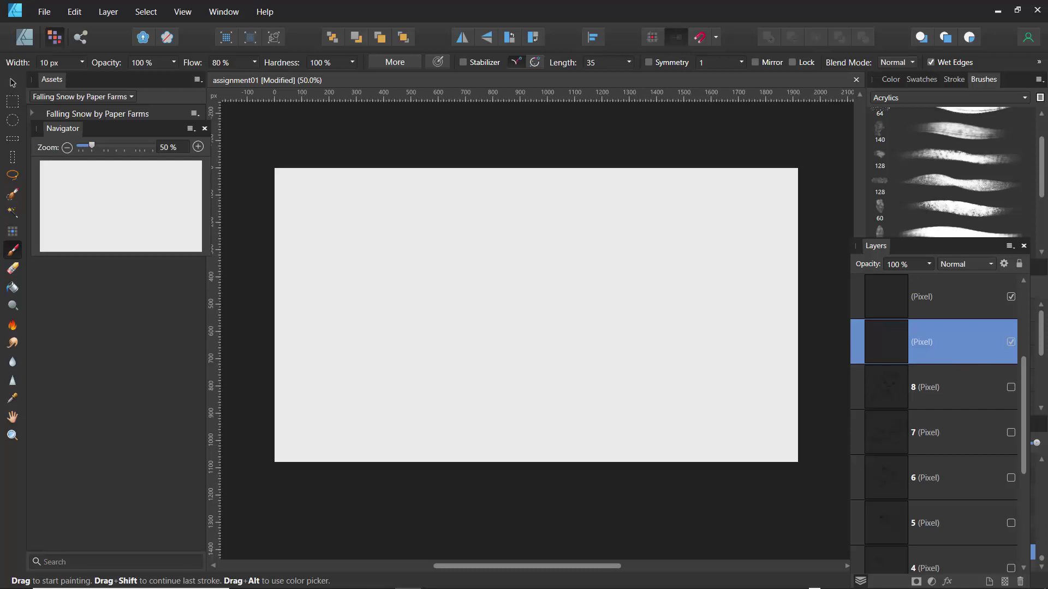
# - Sketch the running figure's head oval, bent legs, front foot and long back leg
pyautogui.moveTo(329, 575)
pyautogui.moveTo(391, 289)
pyautogui.mouseDown()
pyautogui.moveTo(410, 276)
pyautogui.moveTo(401, 290)
pyautogui.moveTo(392, 283)
pyautogui.moveTo(405, 288)
pyautogui.moveTo(391, 308)
pyautogui.moveTo(381, 303)
pyautogui.moveTo(380, 321)
pyautogui.moveTo(411, 320)
pyautogui.moveTo(416, 332)
pyautogui.moveTo(403, 333)
pyautogui.moveTo(430, 302)
pyautogui.moveTo(435, 316)
pyautogui.moveTo(367, 303)
pyautogui.moveTo(317, 320)
pyautogui.moveTo(359, 352)
pyautogui.moveTo(390, 354)
pyautogui.moveTo(400, 376)
pyautogui.mouseUp()
pyautogui.moveTo(417, 366)
pyautogui.mouseDown()
pyautogui.moveTo(387, 404)
pyautogui.moveTo(370, 401)
pyautogui.moveTo(393, 430)
pyautogui.mouseUp()
pyautogui.moveTo(363, 407); pyautogui.dragTo(373, 429)
pyautogui.moveTo(361, 413); pyautogui.dragTo(371, 429)
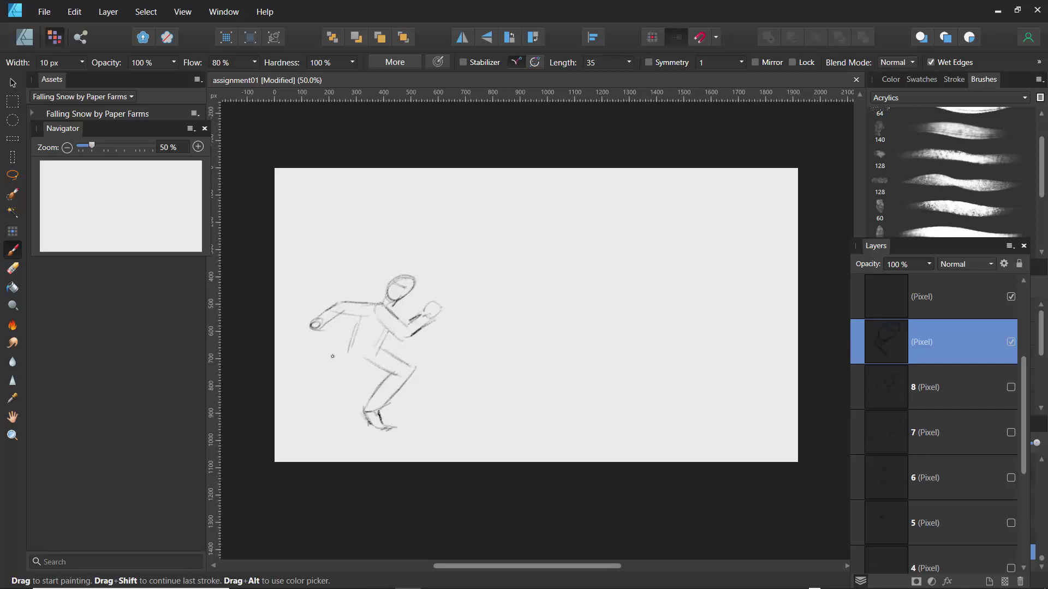
pyautogui.moveTo(374, 360)
pyautogui.mouseDown()
pyautogui.moveTo(338, 372)
pyautogui.moveTo(305, 422)
pyautogui.moveTo(340, 399)
pyautogui.moveTo(291, 424)
pyautogui.moveTo(284, 437)
pyautogui.moveTo(305, 446)
pyautogui.moveTo(280, 438)
pyautogui.mouseUp()
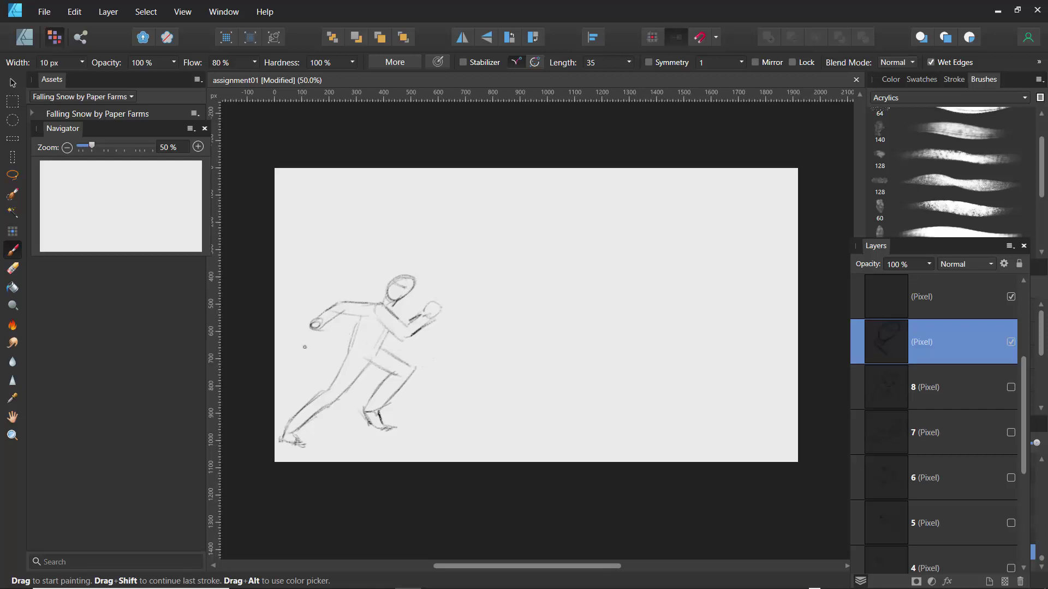
# - Add a double speed line with an arrowhead behind the figure and darken it
pyautogui.moveTo(292, 345); pyautogui.dragTo(333, 346)
pyautogui.moveTo(288, 350); pyautogui.dragTo(340, 349)
pyautogui.moveTo(338, 349)
pyautogui.mouseDown()
pyautogui.moveTo(319, 360)
pyautogui.moveTo(304, 347)
pyautogui.moveTo(335, 347)
pyautogui.mouseUp()
pyautogui.moveTo(322, 338)
pyautogui.mouseDown()
pyautogui.moveTo(335, 345)
pyautogui.moveTo(326, 354)
pyautogui.moveTo(337, 346)
pyautogui.mouseUp()
pyautogui.moveTo(337, 347)
pyautogui.mouseDown()
pyautogui.moveTo(293, 347)
pyautogui.moveTo(328, 347)
pyautogui.moveTo(316, 326)
pyautogui.moveTo(303, 331)
pyautogui.moveTo(359, 317)
pyautogui.moveTo(342, 372)
pyautogui.mouseUp()
# - Strengthen the forearm, add face marks, and draw a long dark diagonal line to the canvas bottom
pyautogui.moveTo(429, 335)
pyautogui.mouseDown()
pyautogui.moveTo(411, 317)
pyautogui.moveTo(425, 324)
pyautogui.moveTo(382, 351)
pyautogui.moveTo(379, 349)
pyautogui.mouseUp()
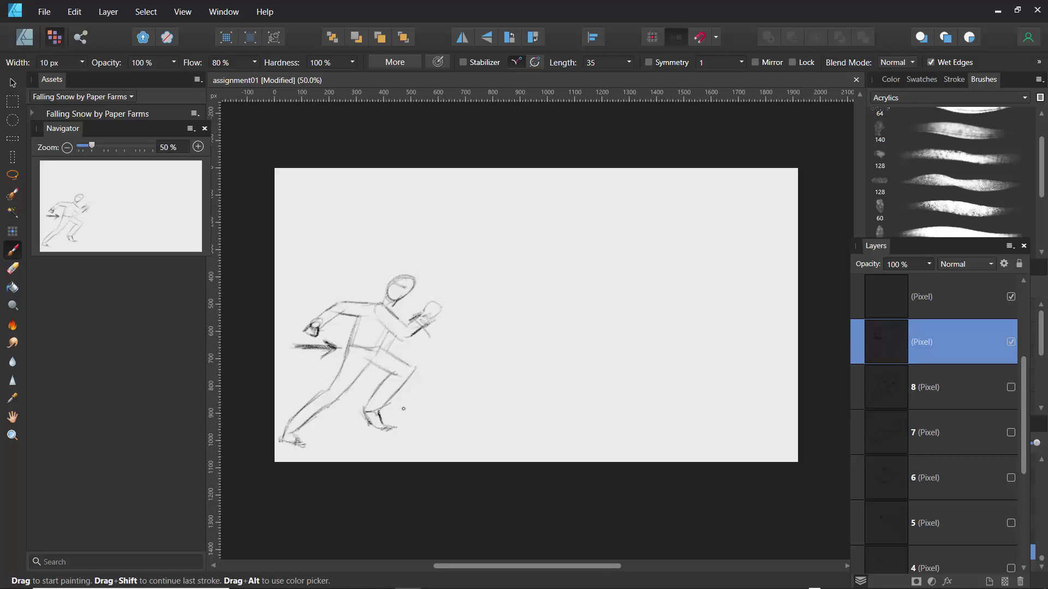
pyautogui.moveTo(409, 281)
pyautogui.mouseDown()
pyautogui.moveTo(388, 305)
pyautogui.moveTo(396, 294)
pyautogui.mouseUp()
pyautogui.moveTo(571, 187)
pyautogui.mouseDown()
pyautogui.moveTo(466, 408)
pyautogui.moveTo(479, 382)
pyautogui.mouseUp()
pyautogui.moveTo(502, 343)
pyautogui.mouseDown()
pyautogui.moveTo(430, 458)
pyautogui.moveTo(488, 357)
pyautogui.moveTo(434, 457)
pyautogui.mouseUp()
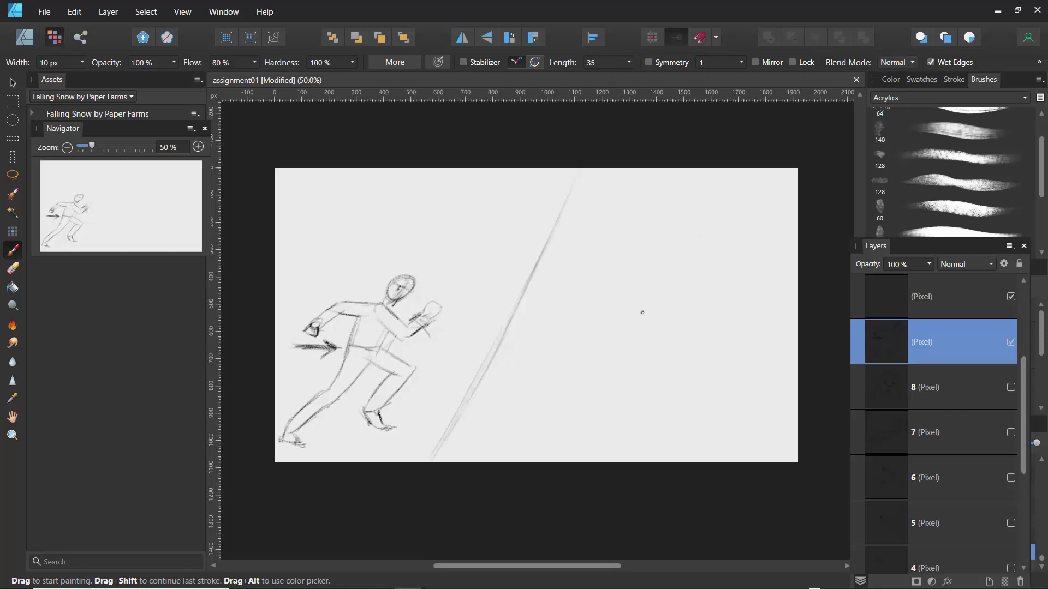
# - Draw a big open hand with spread fingers and a wrist cuff right of the diagonal line
pyautogui.moveTo(620, 305)
pyautogui.mouseDown()
pyautogui.moveTo(670, 326)
pyautogui.moveTo(686, 349)
pyautogui.mouseUp()
pyautogui.moveTo(628, 299); pyautogui.dragTo(581, 356)
pyautogui.moveTo(670, 328); pyautogui.dragTo(689, 355)
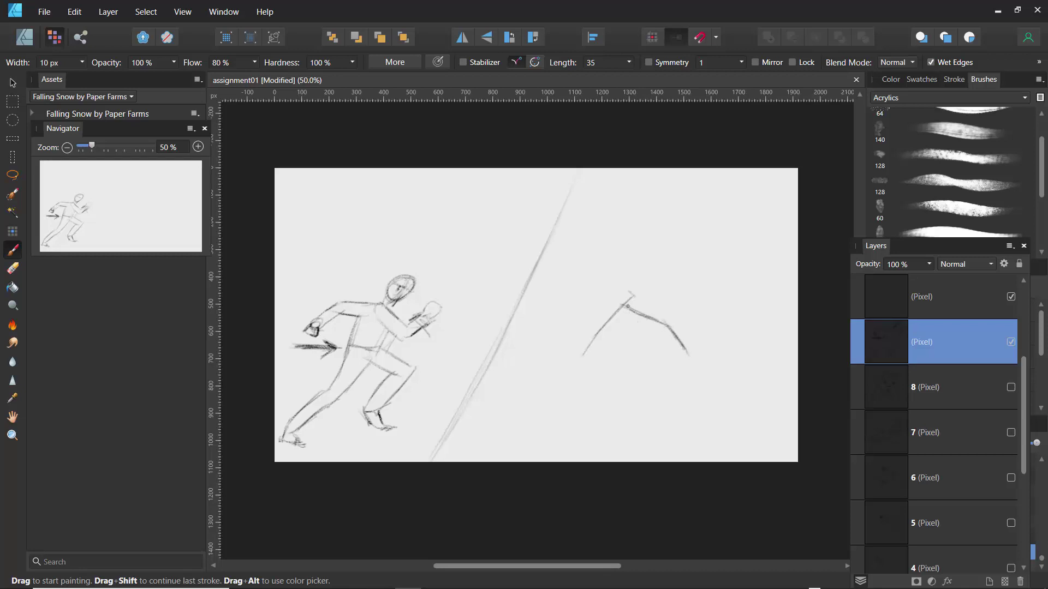
pyautogui.moveTo(592, 345); pyautogui.dragTo(614, 365)
pyautogui.moveTo(680, 342); pyautogui.dragTo(697, 367)
pyautogui.moveTo(660, 323)
pyautogui.mouseDown()
pyautogui.moveTo(703, 314)
pyautogui.moveTo(677, 337)
pyautogui.moveTo(718, 378)
pyautogui.moveTo(699, 376)
pyautogui.moveTo(705, 392)
pyautogui.mouseUp()
pyautogui.moveTo(671, 360)
pyautogui.mouseDown()
pyautogui.moveTo(708, 392)
pyautogui.moveTo(677, 381)
pyautogui.moveTo(672, 395)
pyautogui.moveTo(661, 375)
pyautogui.moveTo(686, 410)
pyautogui.mouseUp()
pyautogui.moveTo(613, 360)
pyautogui.mouseDown()
pyautogui.moveTo(694, 430)
pyautogui.moveTo(677, 417)
pyautogui.mouseUp()
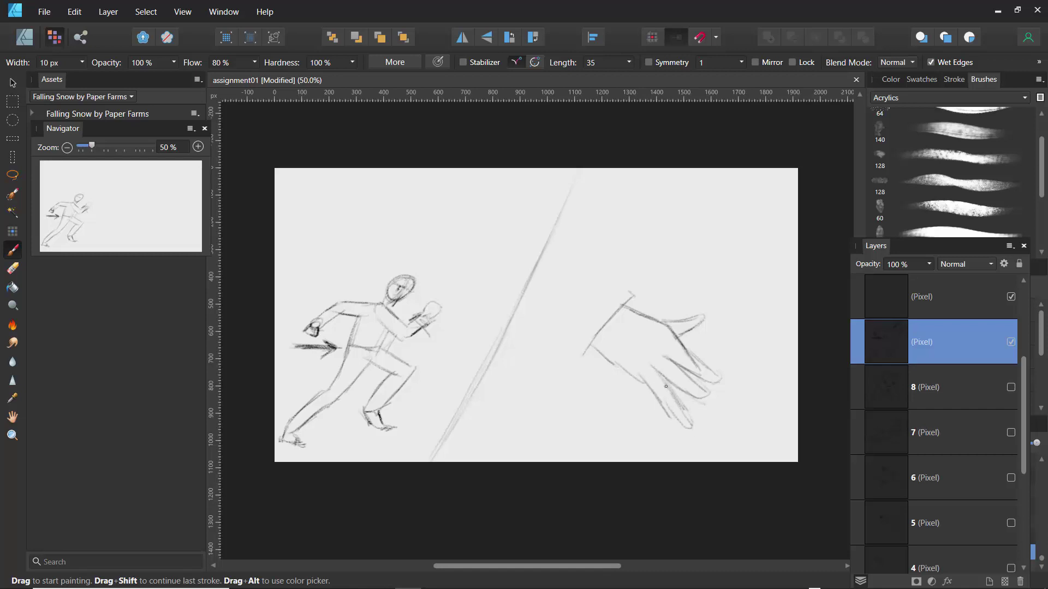
pyautogui.moveTo(635, 389); pyautogui.dragTo(658, 421)
pyautogui.moveTo(641, 375); pyautogui.dragTo(663, 425)
pyautogui.moveTo(590, 338)
pyautogui.mouseDown()
pyautogui.moveTo(625, 291)
pyautogui.moveTo(570, 352)
pyautogui.moveTo(582, 348)
pyautogui.mouseUp()
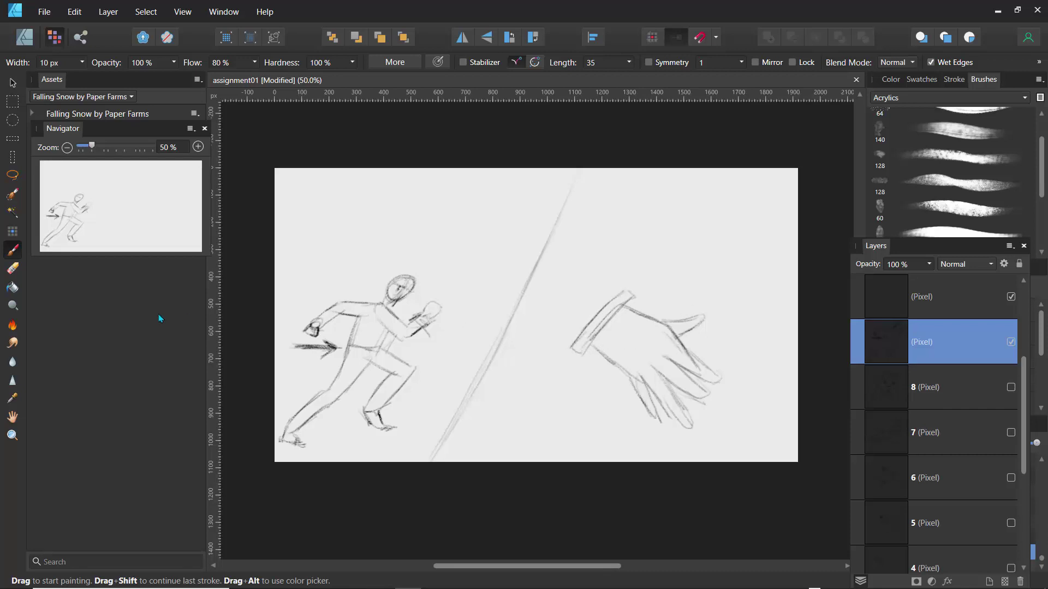
# - Erase most of the hand sketch with a 202 px wide Eraser
pyautogui.click(13, 268)
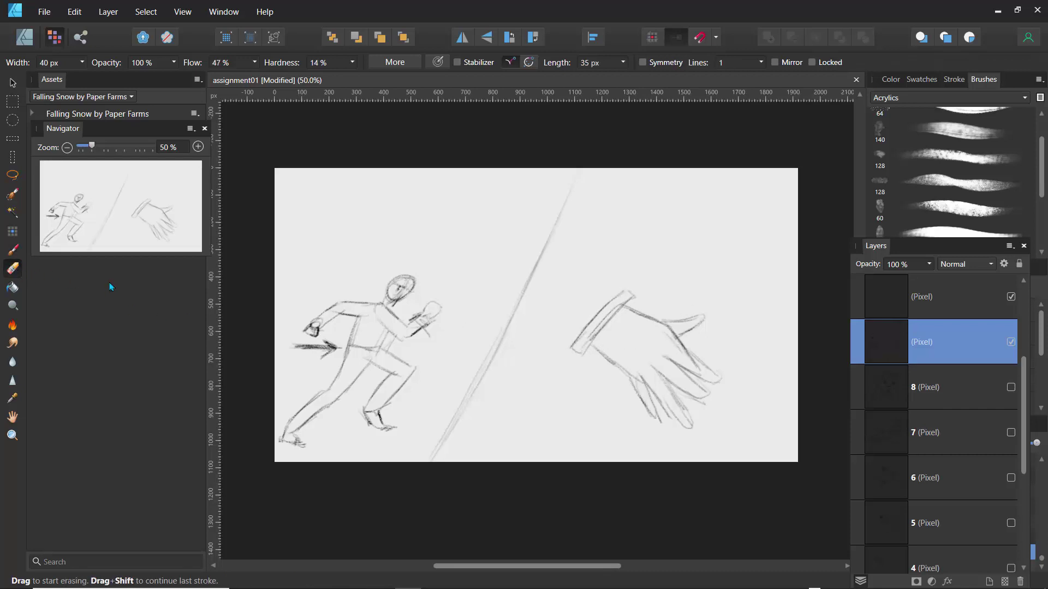
pyautogui.click(82, 62)
pyautogui.moveTo(82, 76); pyautogui.dragTo(108, 76)
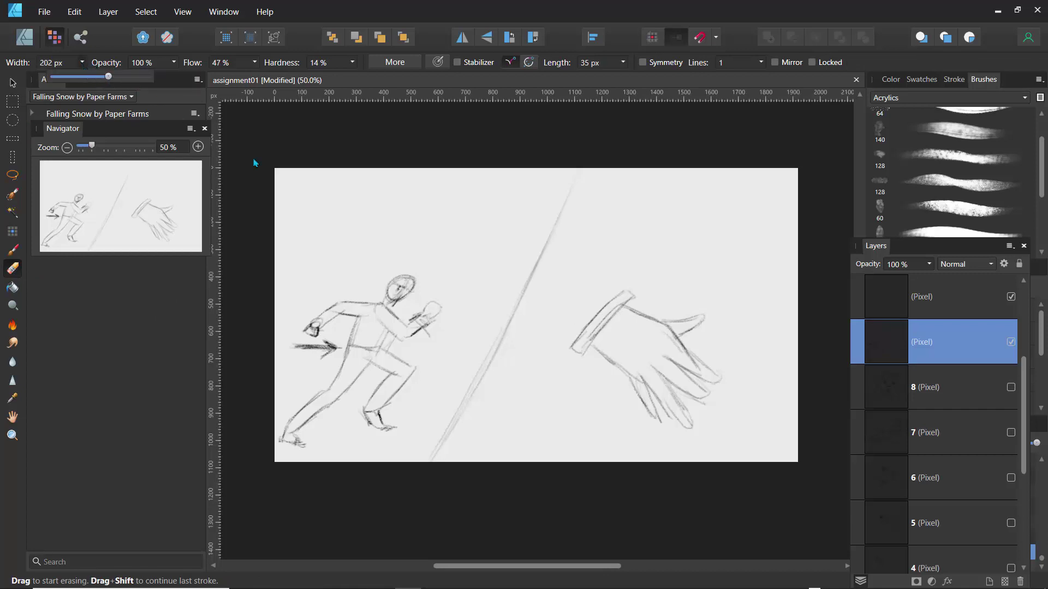
pyautogui.moveTo(612, 311)
pyautogui.mouseDown()
pyautogui.moveTo(566, 367)
pyautogui.moveTo(634, 356)
pyautogui.moveTo(672, 316)
pyautogui.moveTo(638, 407)
pyautogui.moveTo(699, 397)
pyautogui.moveTo(671, 389)
pyautogui.moveTo(650, 346)
pyautogui.moveTo(657, 365)
pyautogui.moveTo(718, 405)
pyautogui.mouseUp()
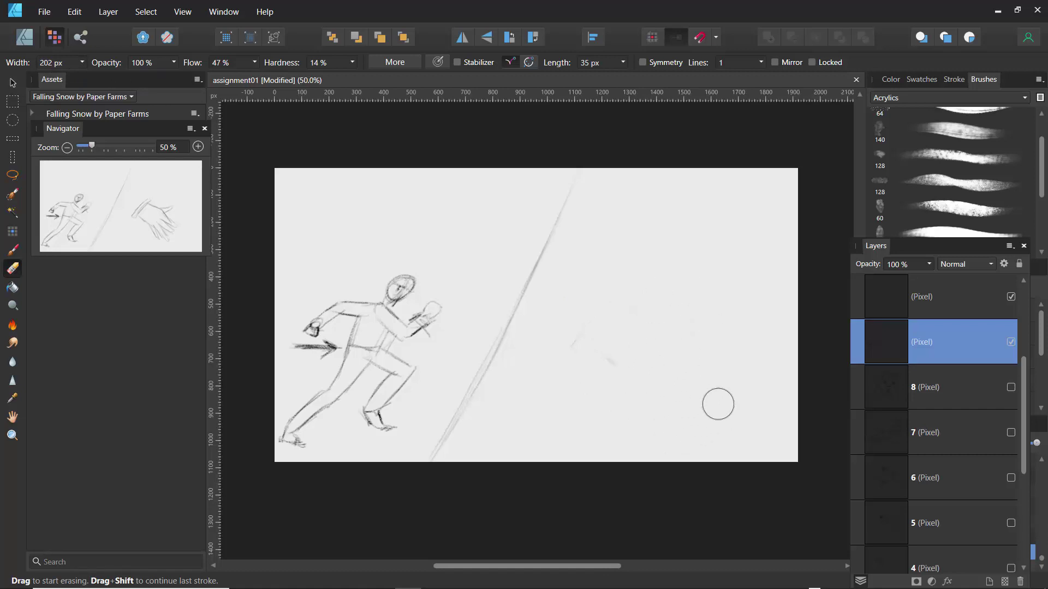
# - Hide the runner and top pixel layers and show layer 8's face sketch
pyautogui.click(1010, 342)
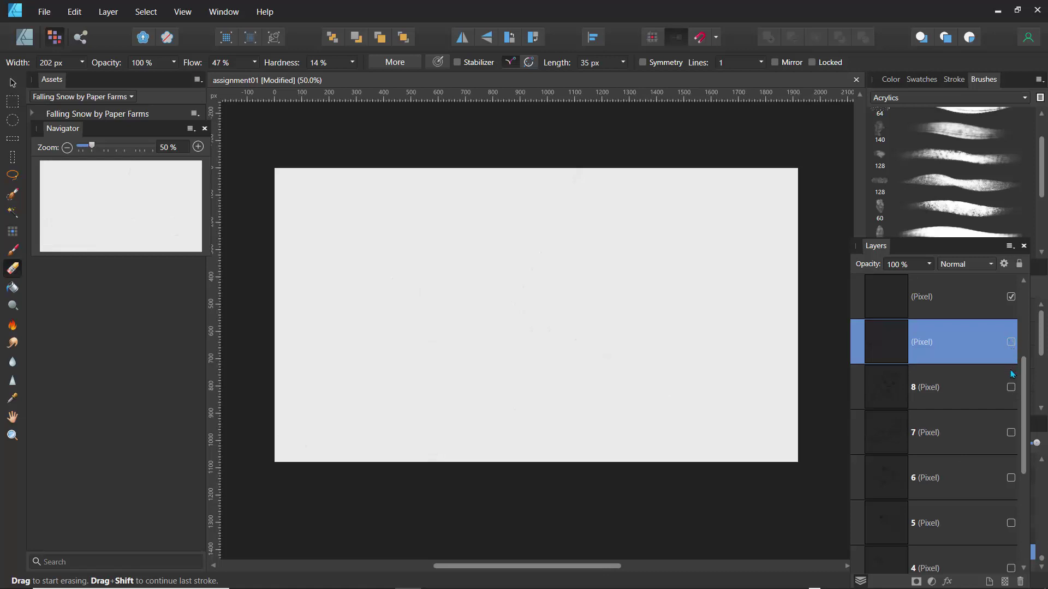
pyautogui.click(1010, 297)
pyautogui.click(1010, 387)
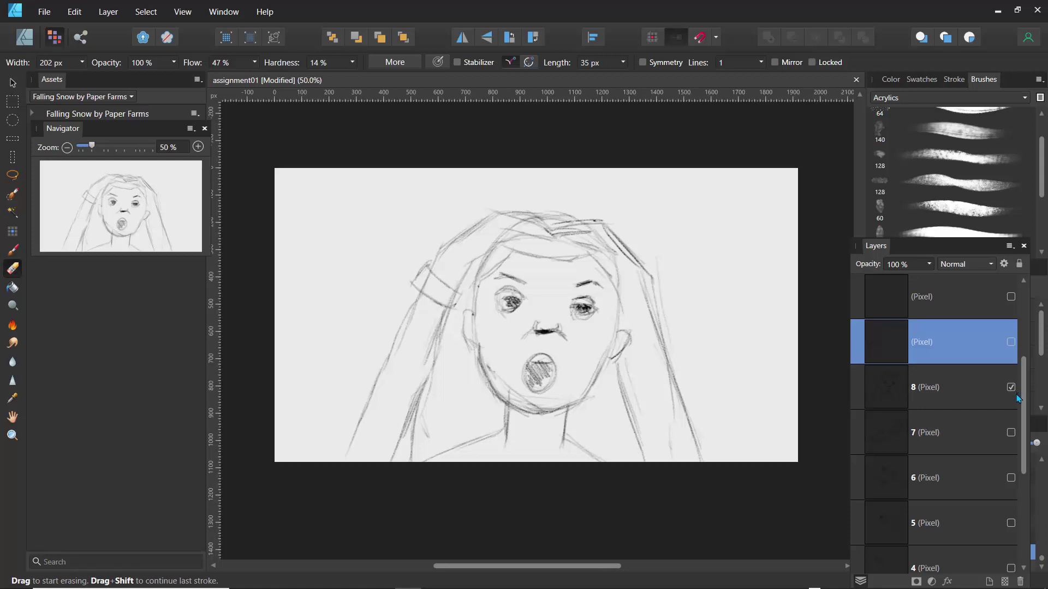
# - Add a new pixel layer under the runner layer and name it 9
pyautogui.doubleClick(959, 352)
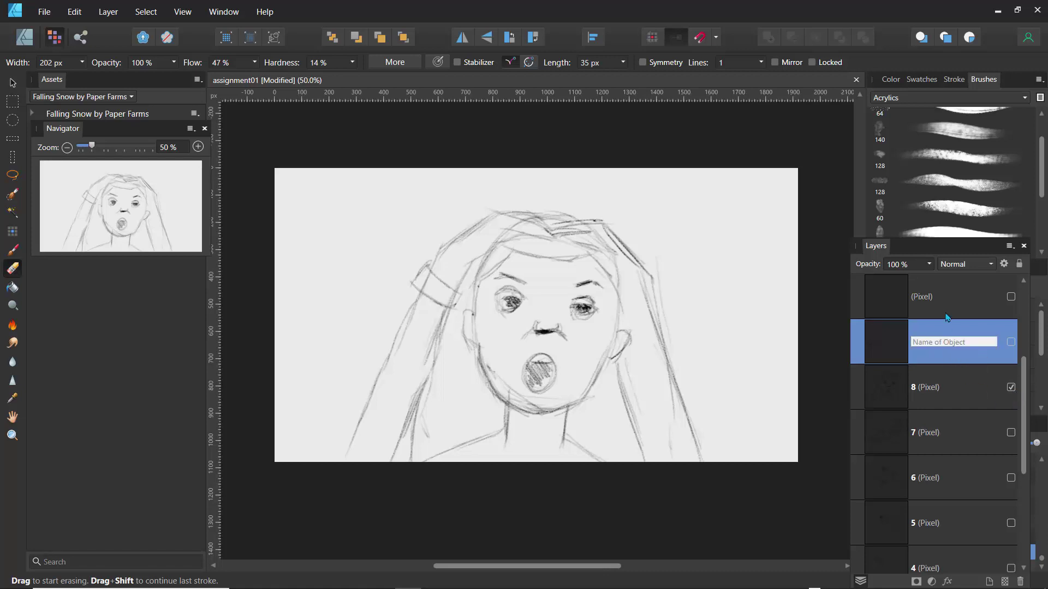
pyautogui.click(937, 297)
pyautogui.click(1010, 342)
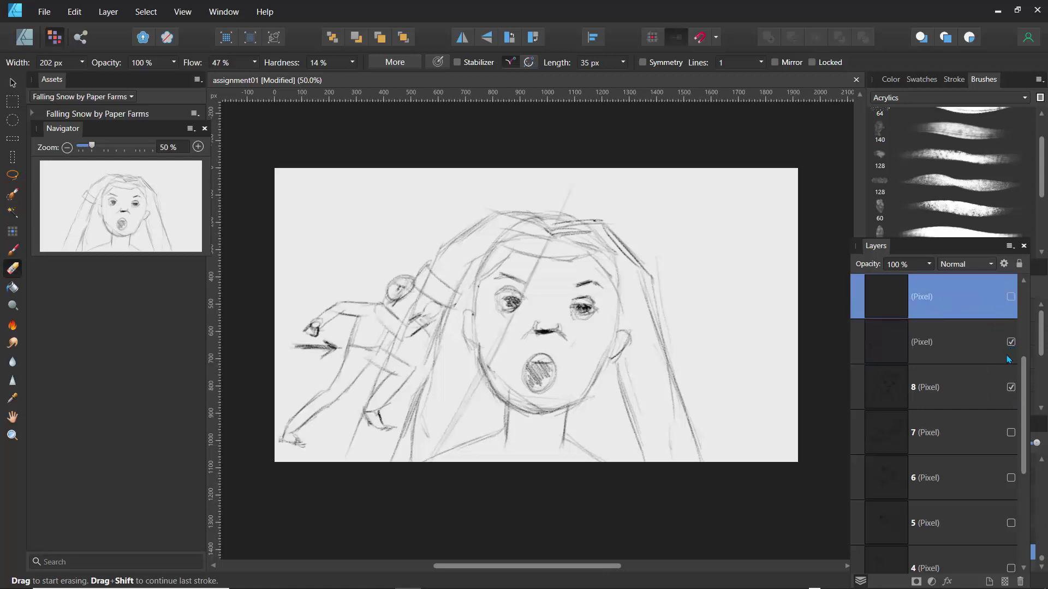
pyautogui.click(1010, 387)
pyautogui.click(972, 358)
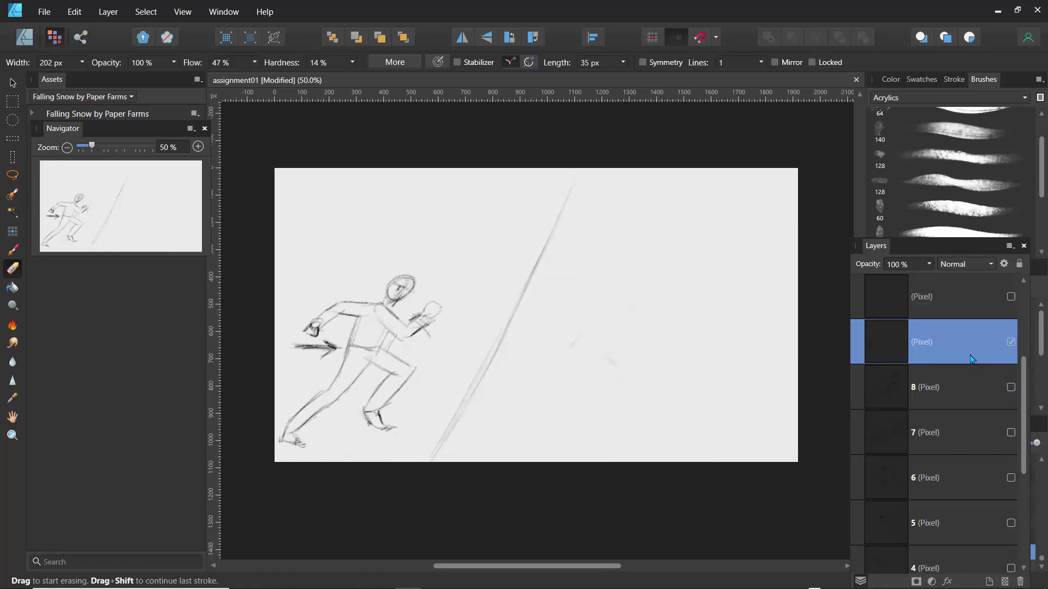
pyautogui.hotkey('ctrl', 'shift', 'n')
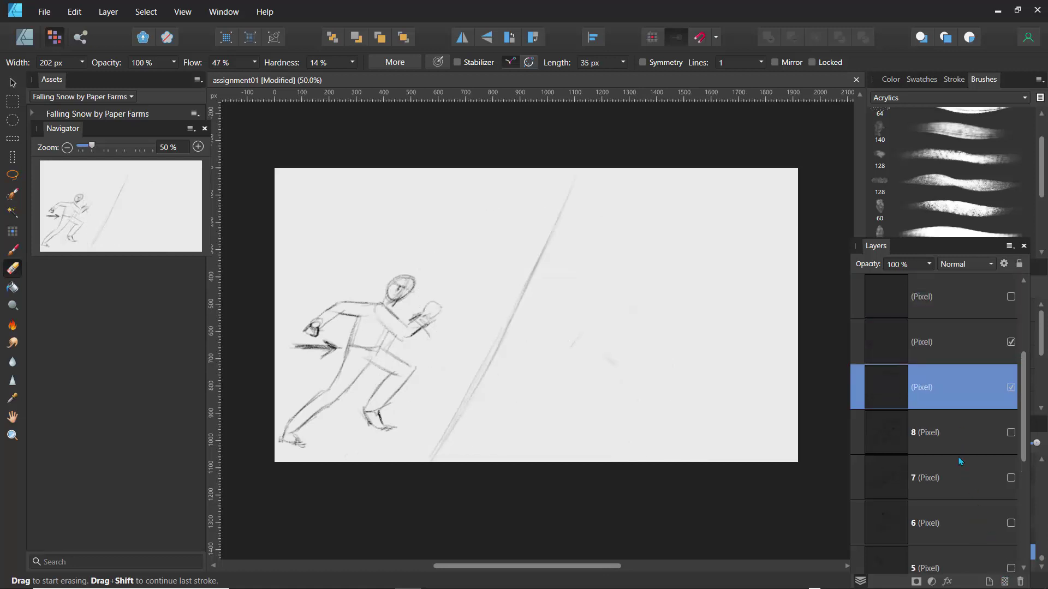
pyautogui.doubleClick(931, 393)
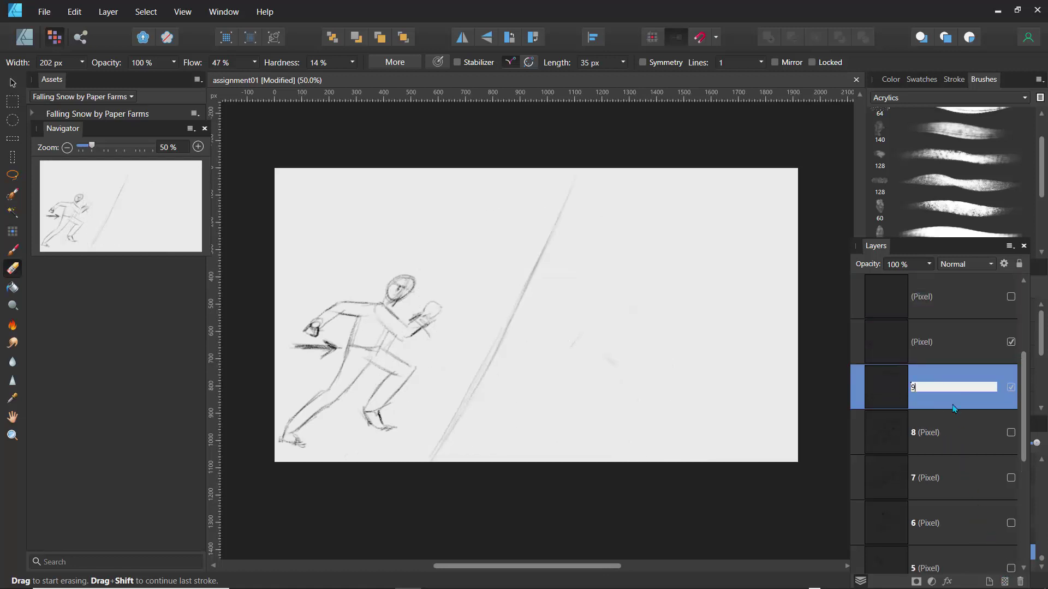
pyautogui.write('9')
pyautogui.press('Return')
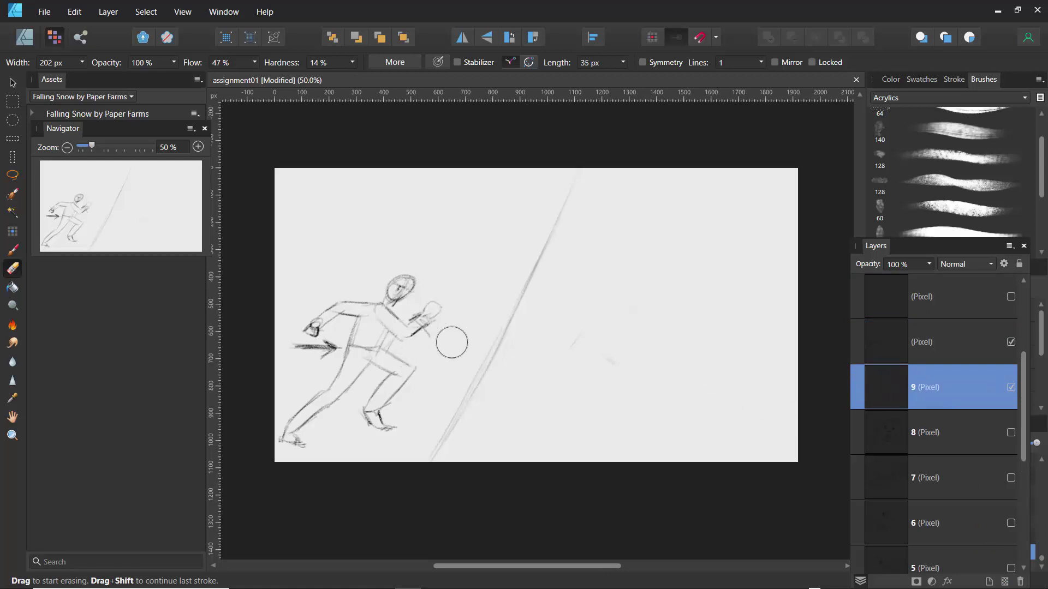
# - Hide the runner and layer 8 sketches so only the empty layer 9 shows
pyautogui.click(884, 431)
pyautogui.click(1011, 388)
pyautogui.click(1010, 342)
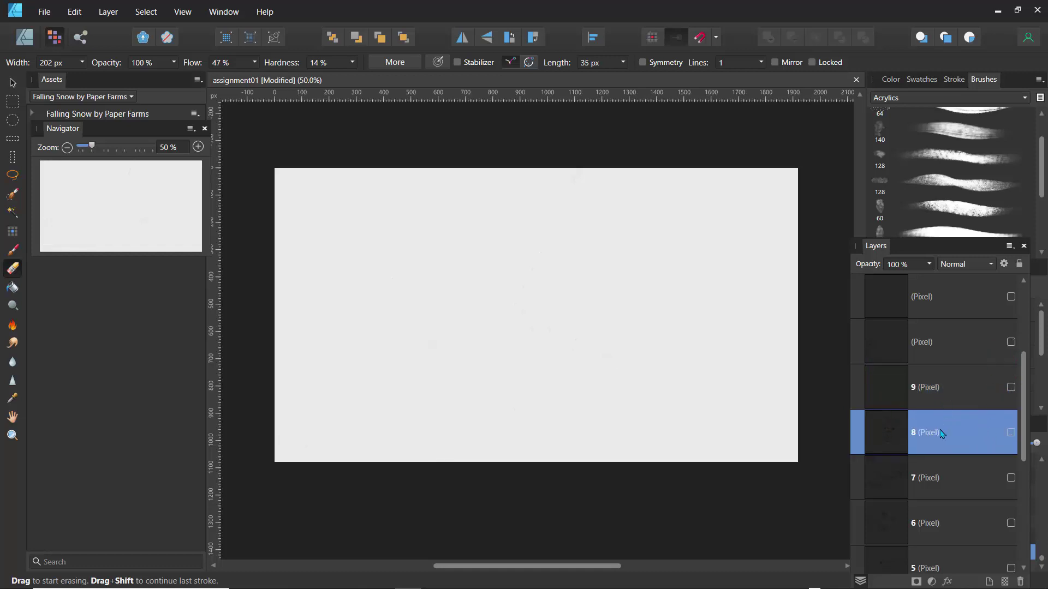
pyautogui.click(934, 393)
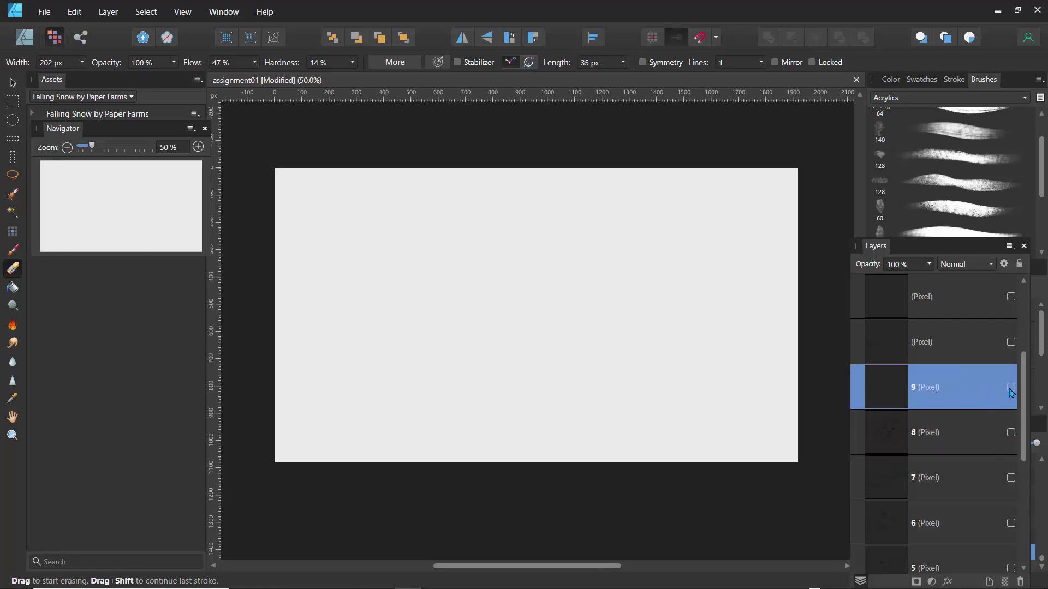
pyautogui.click(938, 436)
pyautogui.click(1012, 435)
pyautogui.click(1012, 434)
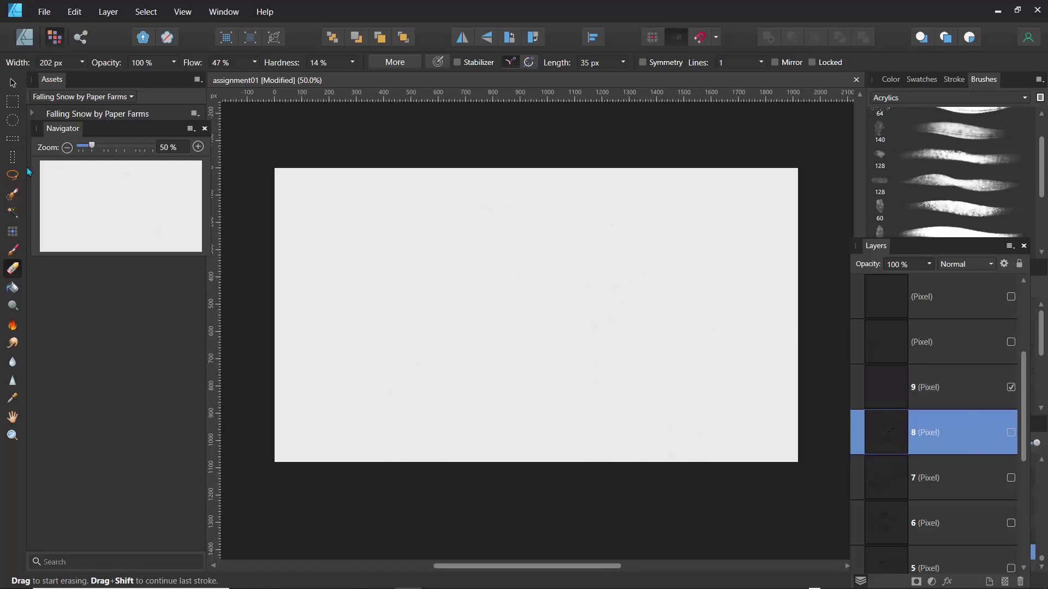
pyautogui.click(13, 249)
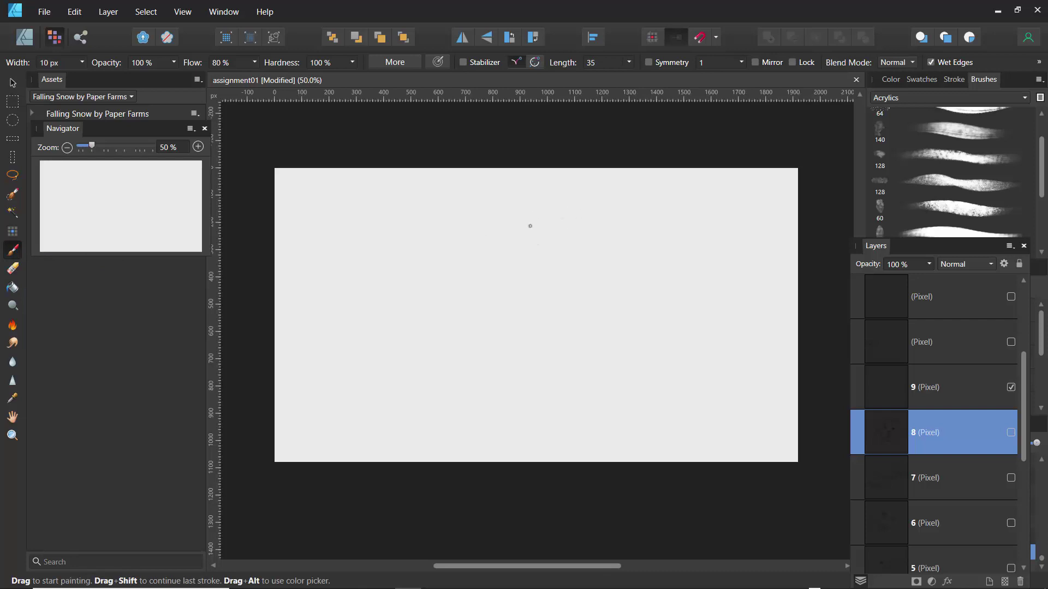
# - On layer 9, draw the head's top curve and the front profile of forehead, nose and face
pyautogui.click(891, 404)
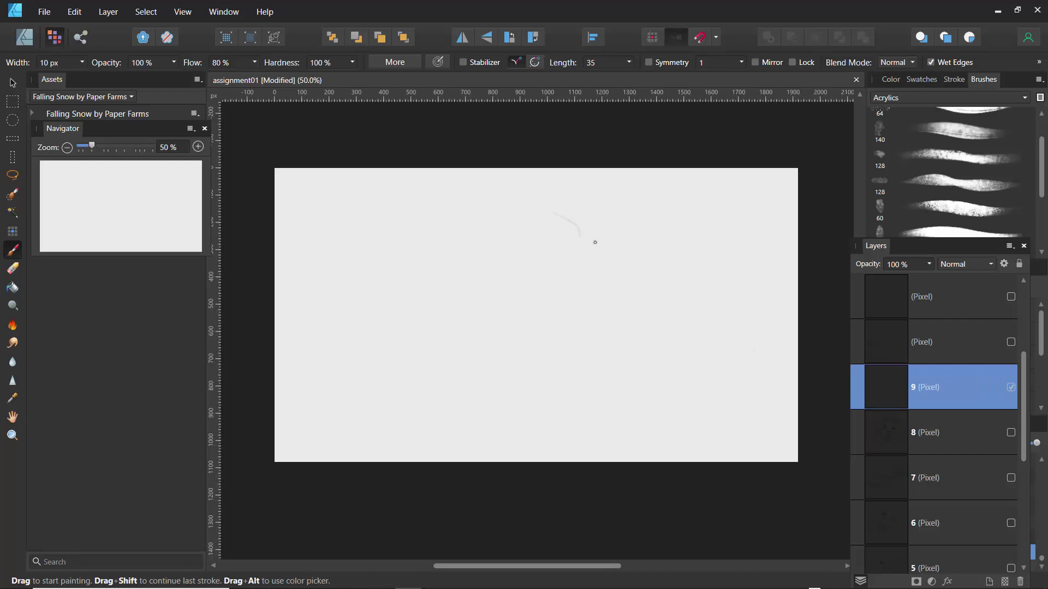
pyautogui.moveTo(595, 242); pyautogui.dragTo(516, 196)
pyautogui.moveTo(590, 218); pyautogui.dragTo(512, 202)
pyautogui.moveTo(455, 242); pyautogui.dragTo(521, 199)
pyautogui.moveTo(448, 276)
pyautogui.mouseDown()
pyautogui.moveTo(491, 212)
pyautogui.moveTo(439, 281)
pyautogui.mouseUp()
pyautogui.moveTo(462, 238)
pyautogui.mouseDown()
pyautogui.moveTo(433, 331)
pyautogui.moveTo(465, 326)
pyautogui.moveTo(444, 341)
pyautogui.moveTo(447, 370)
pyautogui.moveTo(461, 395)
pyautogui.moveTo(506, 391)
pyautogui.moveTo(509, 430)
pyautogui.mouseUp()
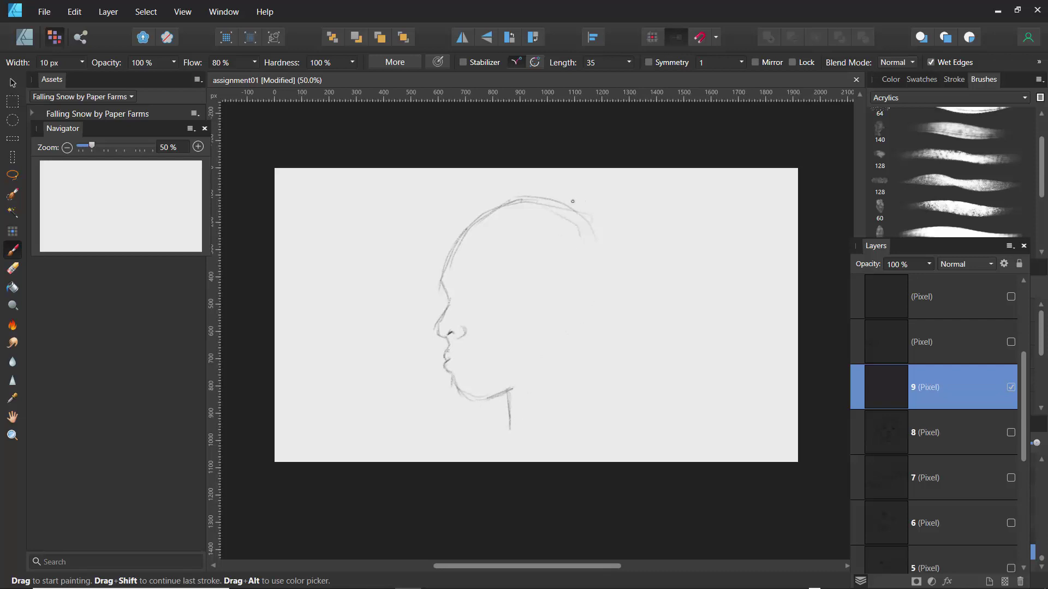
# - Add hair strokes over the skull and carry the back of the head into the neck
pyautogui.moveTo(532, 209); pyautogui.dragTo(597, 221)
pyautogui.moveTo(519, 202); pyautogui.dragTo(617, 228)
pyautogui.moveTo(555, 209)
pyautogui.mouseDown()
pyautogui.moveTo(631, 257)
pyautogui.moveTo(624, 312)
pyautogui.mouseUp()
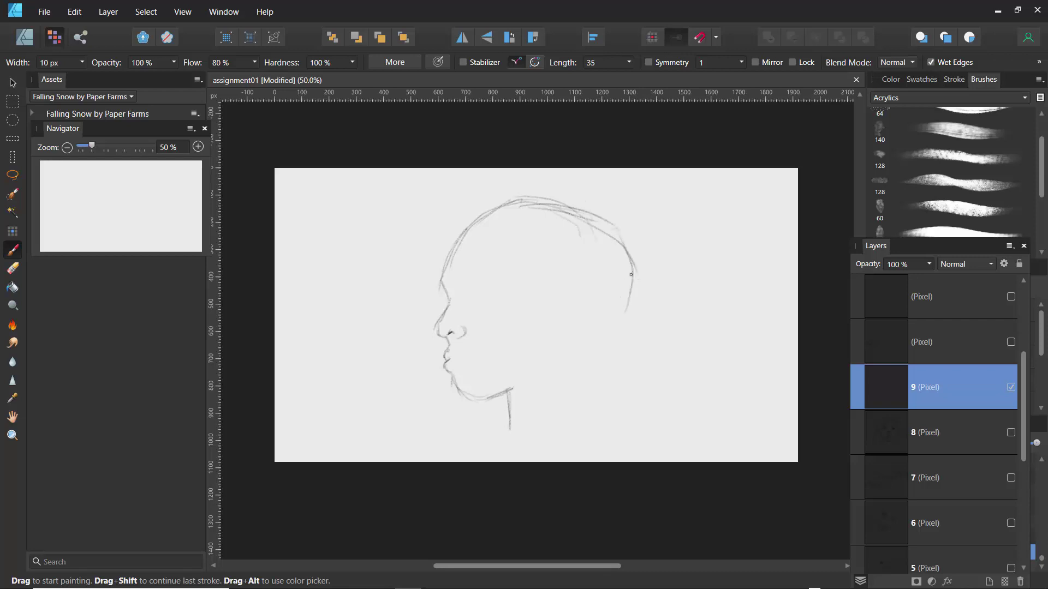
pyautogui.moveTo(631, 274)
pyautogui.mouseDown()
pyautogui.moveTo(580, 362)
pyautogui.moveTo(561, 369)
pyautogui.moveTo(559, 407)
pyautogui.moveTo(567, 380)
pyautogui.mouseUp()
pyautogui.moveTo(467, 227)
pyautogui.mouseDown()
pyautogui.moveTo(536, 259)
pyautogui.moveTo(565, 301)
pyautogui.moveTo(545, 298)
pyautogui.moveTo(563, 315)
pyautogui.moveTo(562, 301)
pyautogui.moveTo(534, 335)
pyautogui.mouseUp()
# - Draw the ear and eye, reinforce the neck, and add the shoulder curve
pyautogui.moveTo(453, 283)
pyautogui.mouseDown()
pyautogui.moveTo(478, 281)
pyautogui.moveTo(458, 298)
pyautogui.moveTo(469, 304)
pyautogui.moveTo(458, 304)
pyautogui.moveTo(474, 303)
pyautogui.moveTo(456, 359)
pyautogui.mouseUp()
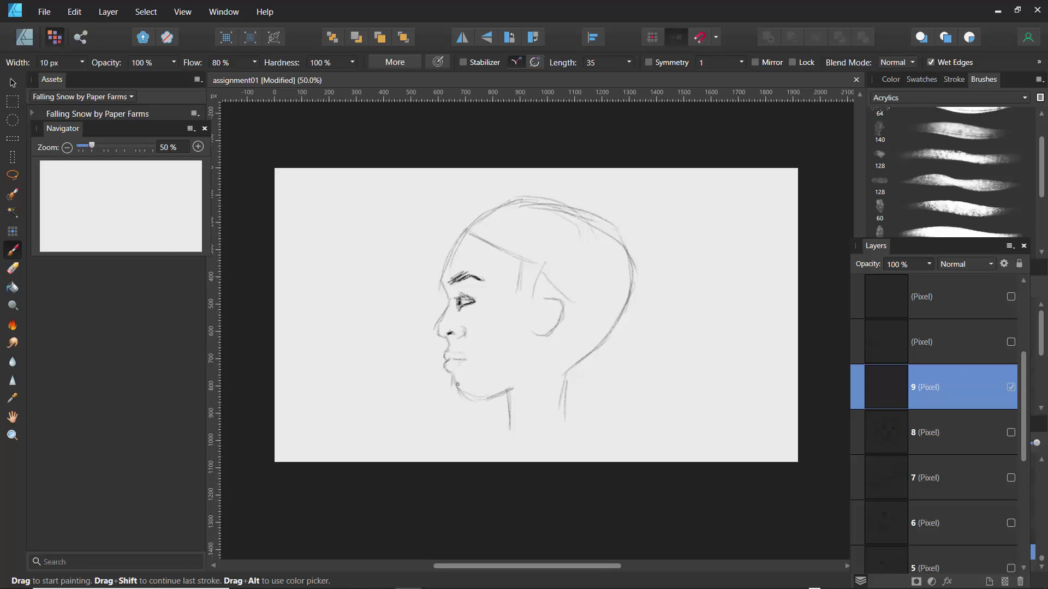
pyautogui.moveTo(566, 376); pyautogui.dragTo(573, 424)
pyautogui.moveTo(571, 462)
pyautogui.mouseDown()
pyautogui.moveTo(579, 382)
pyautogui.moveTo(611, 377)
pyautogui.moveTo(595, 401)
pyautogui.moveTo(592, 384)
pyautogui.moveTo(617, 389)
pyautogui.mouseUp()
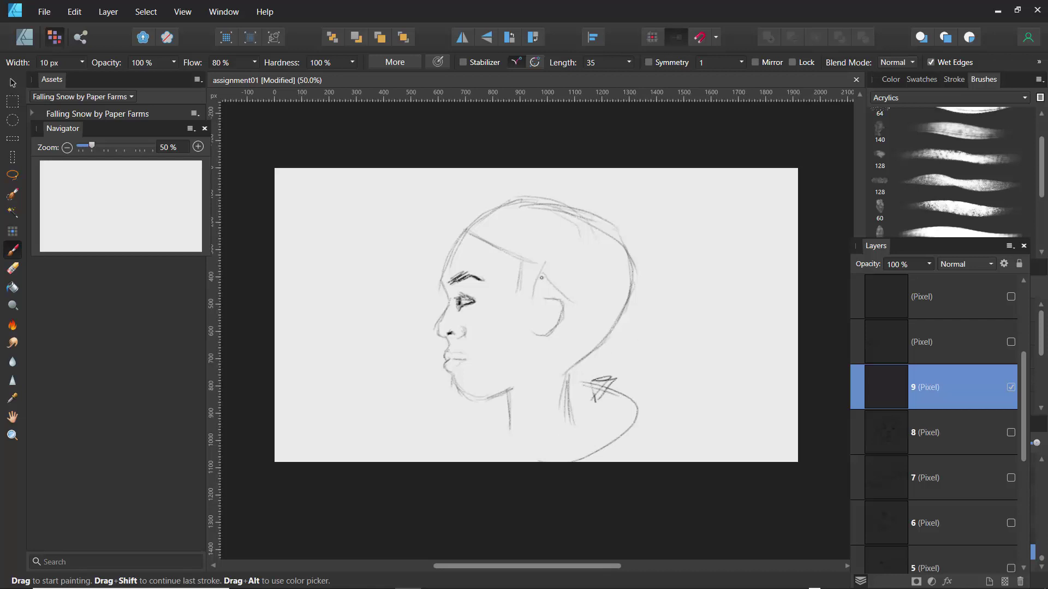
pyautogui.moveTo(569, 302); pyautogui.dragTo(582, 344)
pyautogui.moveTo(569, 302); pyautogui.dragTo(577, 355)
pyautogui.click(13, 101)
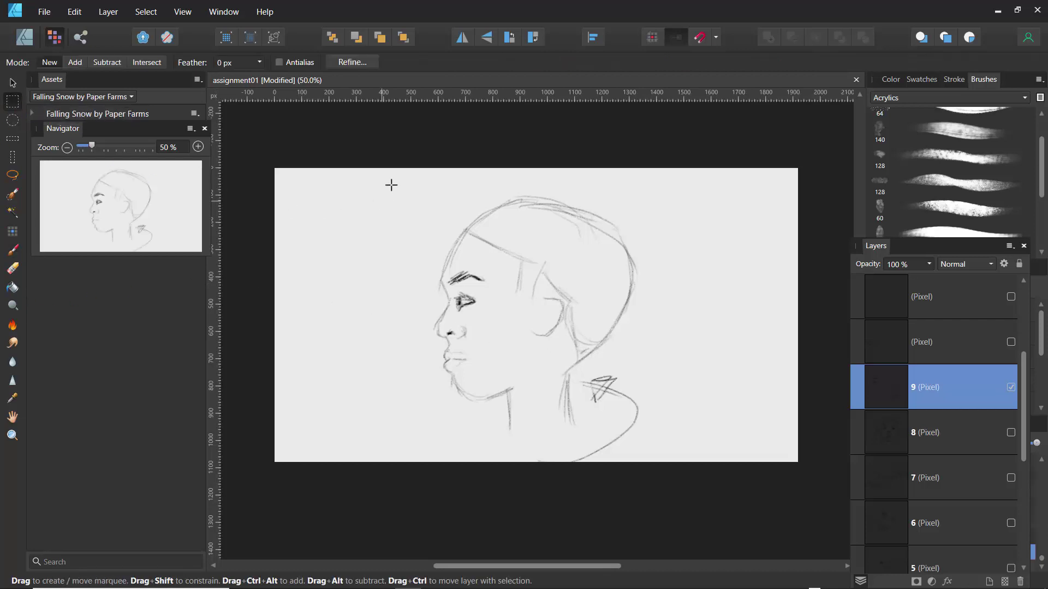
# - Move the layer 9 profile sketch right and down, then clear the selection
pyautogui.moveTo(396, 167); pyautogui.dragTo(727, 465)
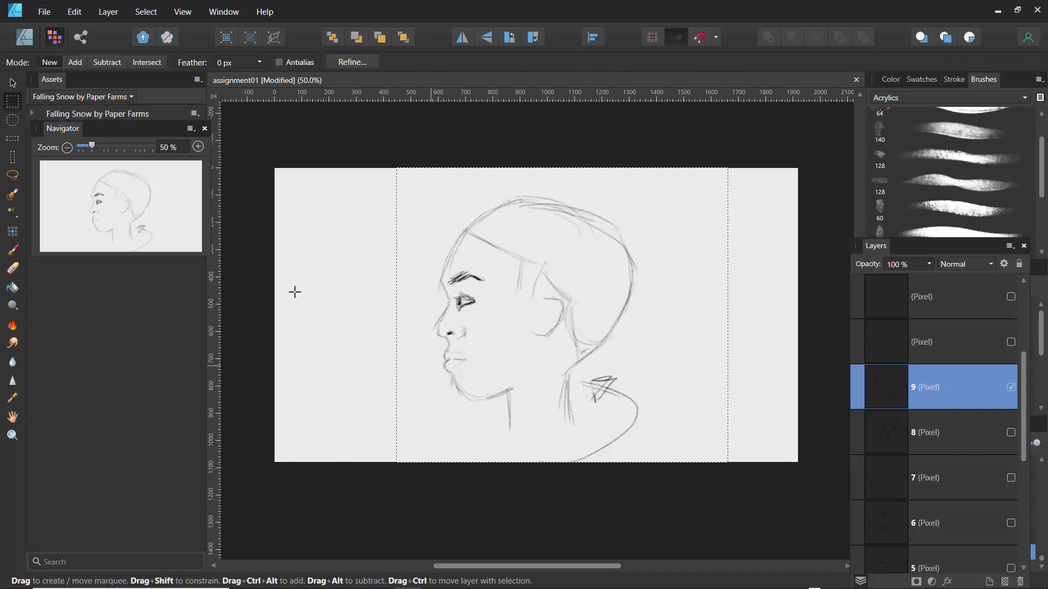
pyautogui.press('v')
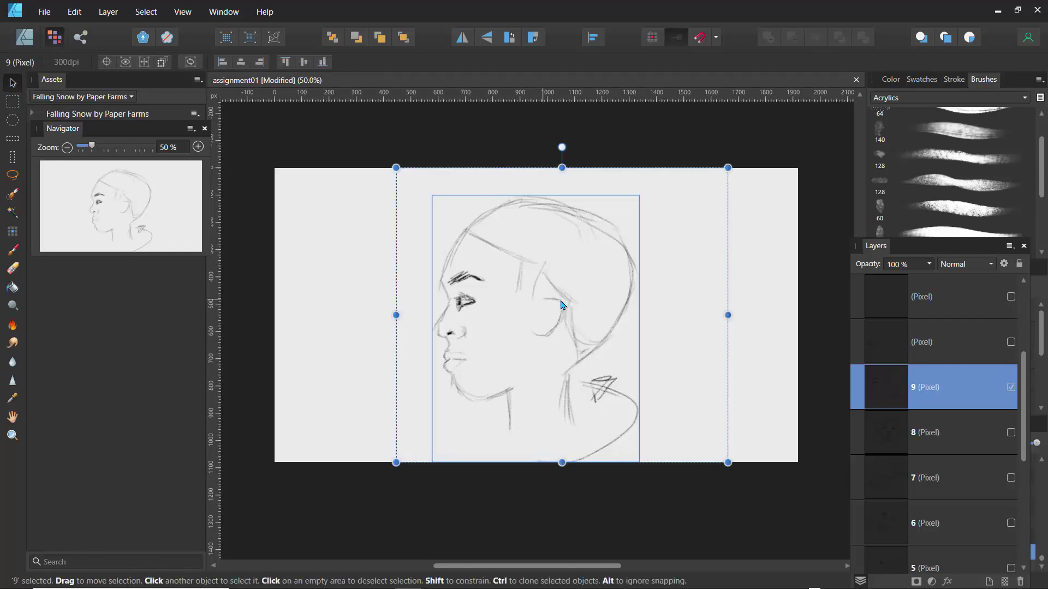
pyautogui.moveTo(562, 304)
pyautogui.mouseDown()
pyautogui.moveTo(676, 311)
pyautogui.moveTo(666, 345)
pyautogui.moveTo(692, 346)
pyautogui.mouseUp()
pyautogui.click(264, 173)
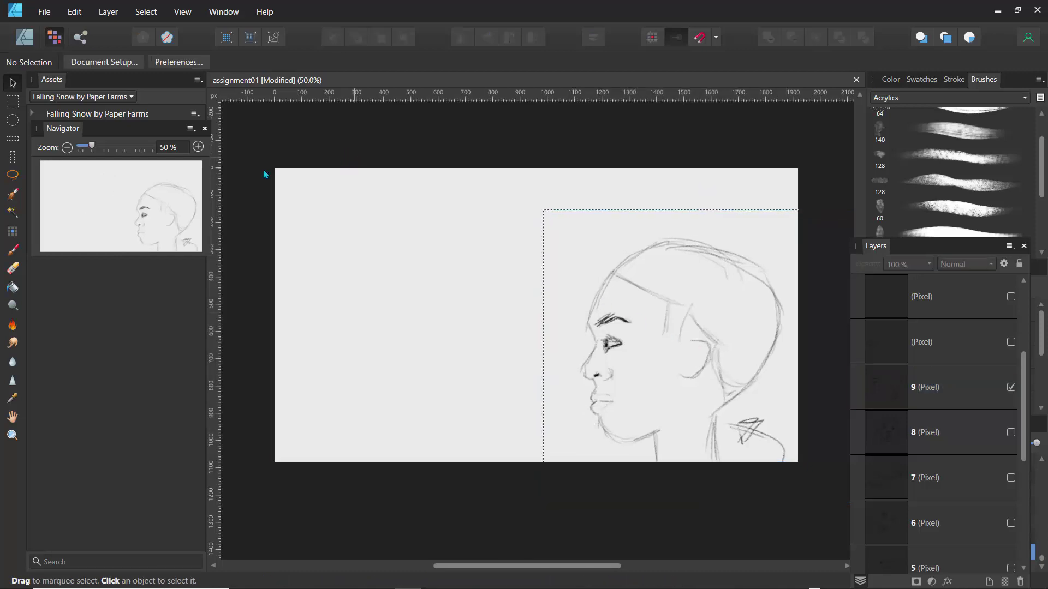
pyautogui.hotkey('ctrl', 'd')
# - Draw a small oval at the canvas's left with the Paint Brush
pyautogui.click(14, 250)
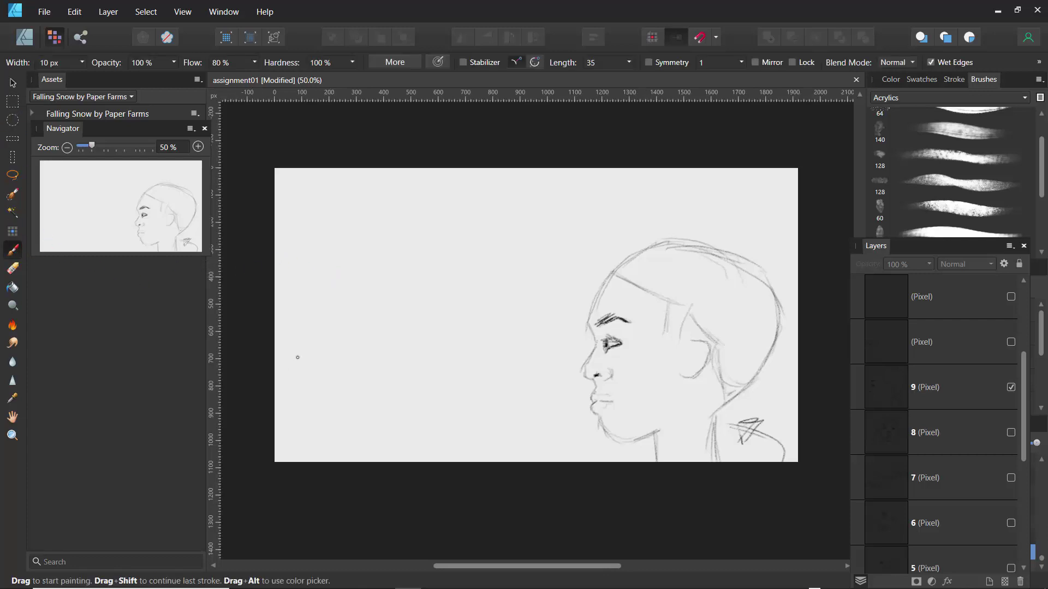
pyautogui.moveTo(293, 366)
pyautogui.mouseDown()
pyautogui.moveTo(288, 359)
pyautogui.moveTo(304, 380)
pyautogui.moveTo(299, 348)
pyautogui.mouseUp()
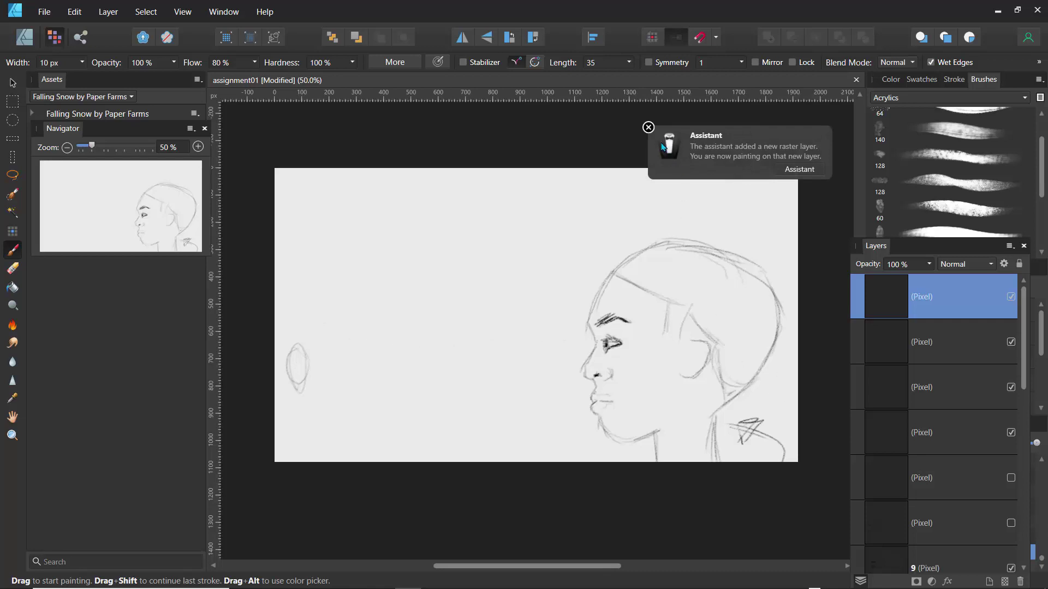
pyautogui.click(648, 127)
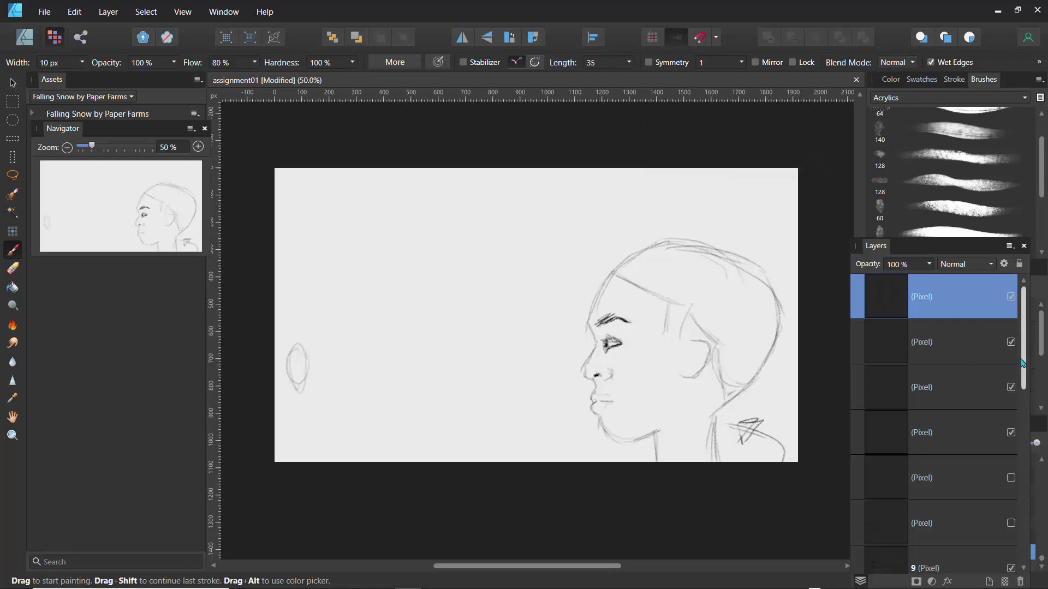
pyautogui.moveTo(1022, 363); pyautogui.dragTo(1019, 415)
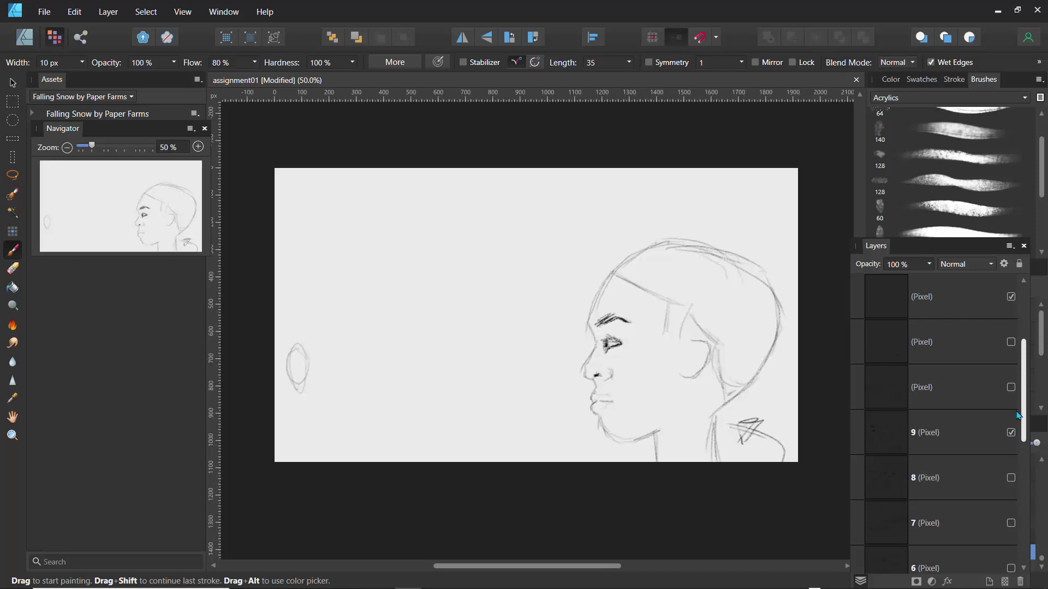
pyautogui.click(961, 434)
pyautogui.click(1011, 434)
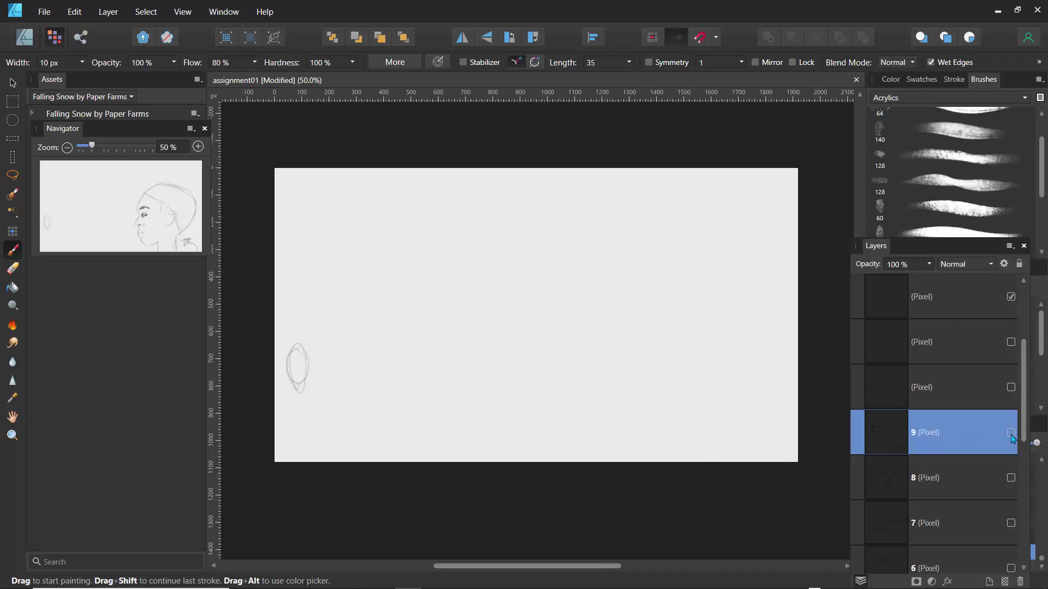
pyautogui.click(1011, 434)
pyautogui.click(959, 480)
pyautogui.doubleClick(963, 480)
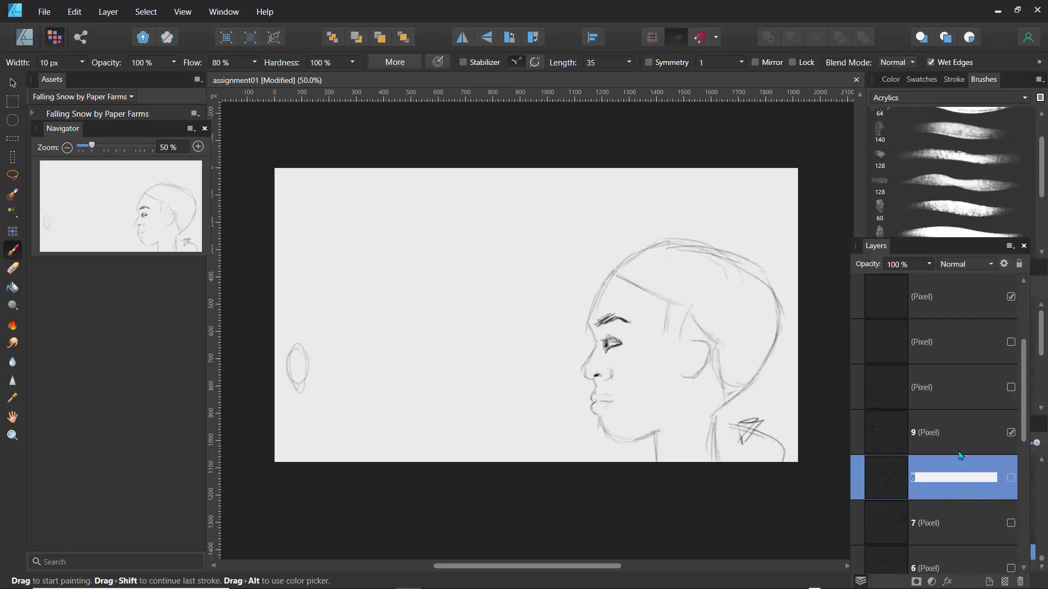
pyautogui.click(958, 443)
pyautogui.click(1011, 386)
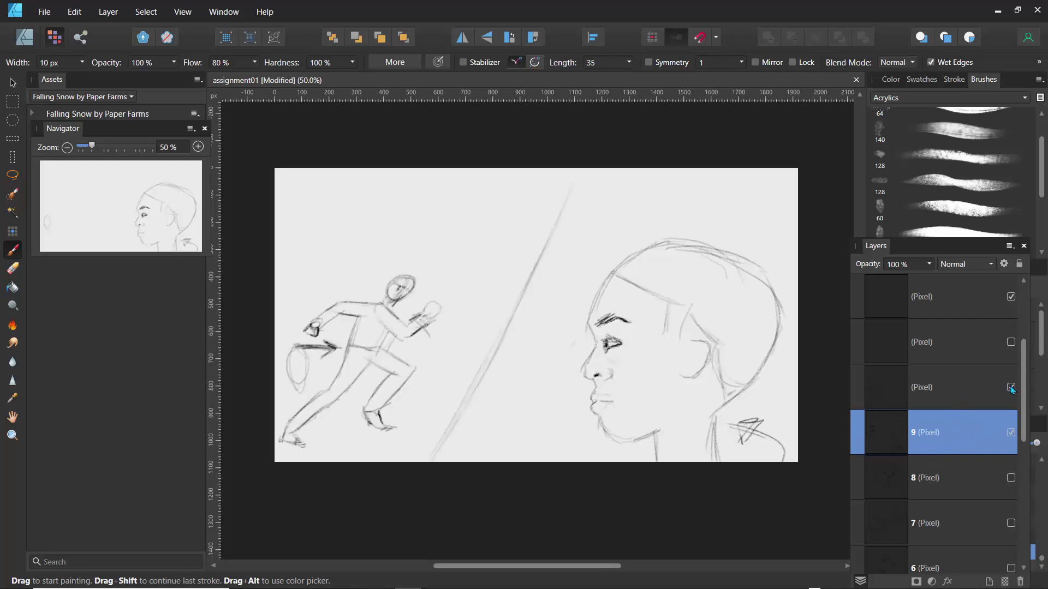
pyautogui.click(1011, 387)
pyautogui.click(1010, 342)
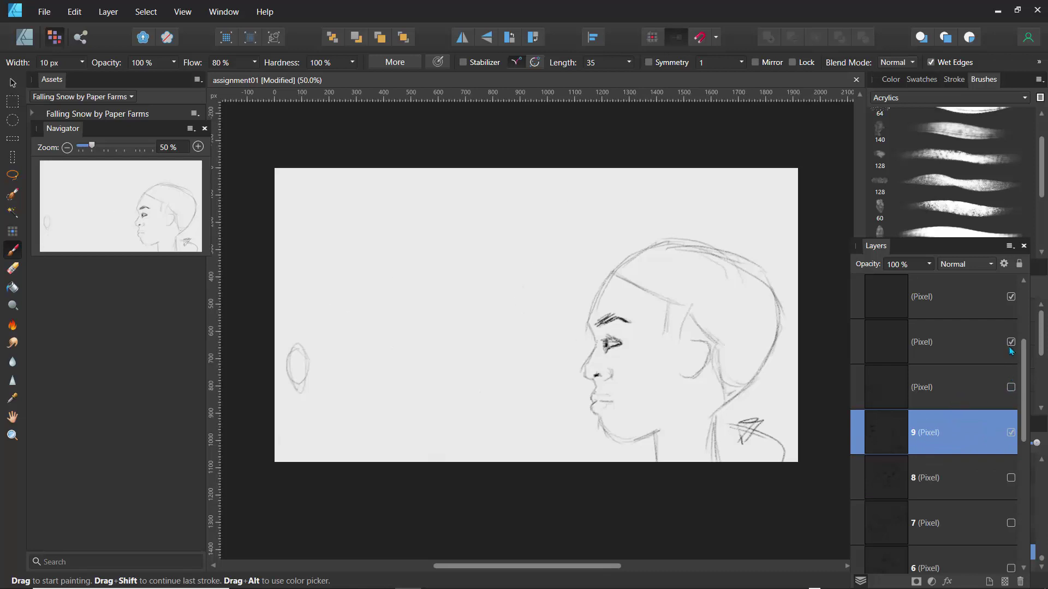
pyautogui.click(1010, 344)
pyautogui.click(1010, 434)
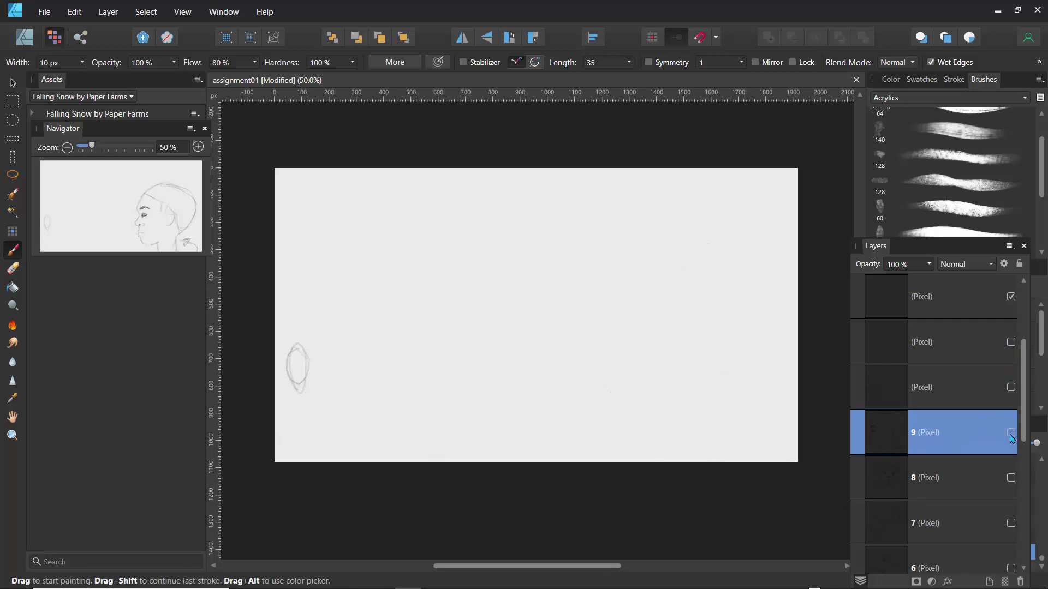
pyautogui.click(1011, 433)
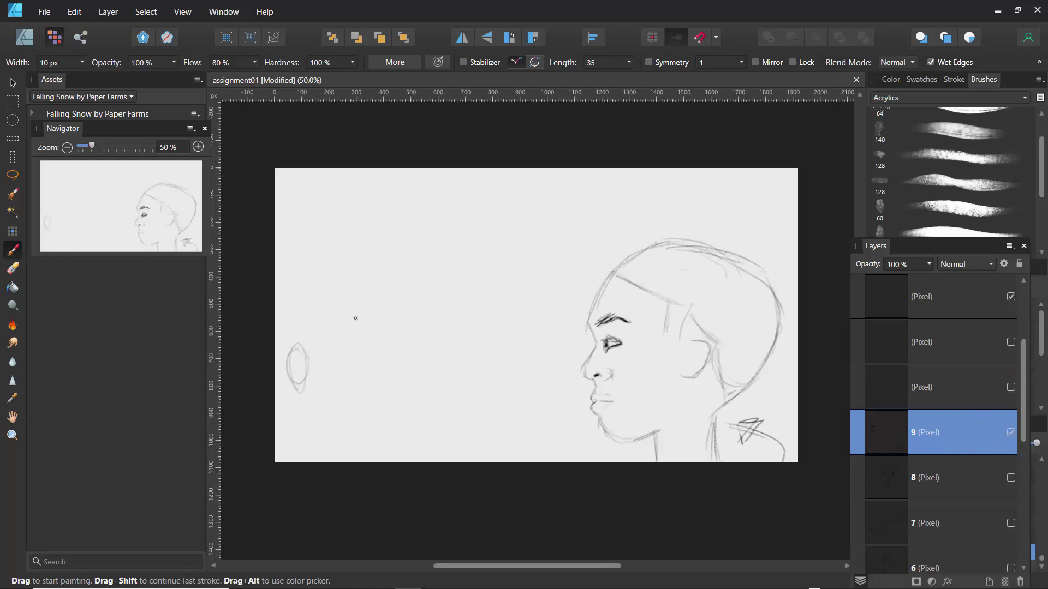
# - Sketch a sword-like cylinder with small triangles down from the oval
pyautogui.moveTo(285, 351)
pyautogui.mouseDown()
pyautogui.moveTo(326, 332)
pyautogui.moveTo(318, 309)
pyautogui.moveTo(299, 315)
pyautogui.moveTo(335, 391)
pyautogui.mouseUp()
pyautogui.moveTo(297, 326); pyautogui.dragTo(327, 404)
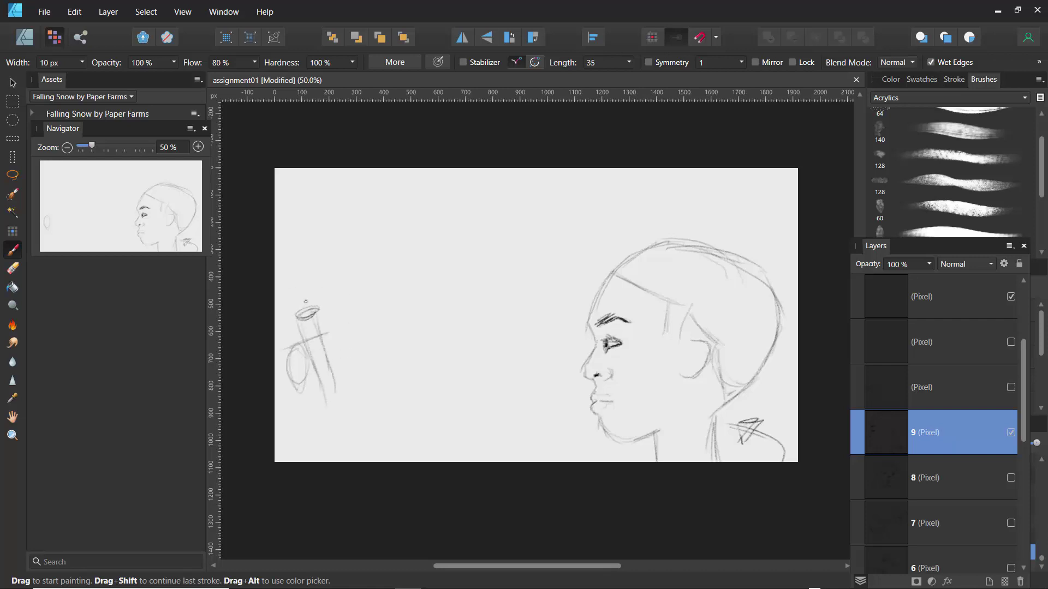
pyautogui.moveTo(301, 286)
pyautogui.mouseDown()
pyautogui.moveTo(304, 319)
pyautogui.moveTo(288, 296)
pyautogui.moveTo(281, 302)
pyautogui.mouseUp()
pyautogui.moveTo(284, 302)
pyautogui.mouseDown()
pyautogui.moveTo(315, 310)
pyautogui.moveTo(329, 335)
pyautogui.moveTo(339, 327)
pyautogui.moveTo(323, 337)
pyautogui.moveTo(380, 338)
pyautogui.mouseUp()
# - Draw and thicken a long curved arc with an inner line beside the sword
pyautogui.moveTo(364, 285)
pyautogui.mouseDown()
pyautogui.moveTo(373, 376)
pyautogui.moveTo(341, 400)
pyautogui.mouseUp()
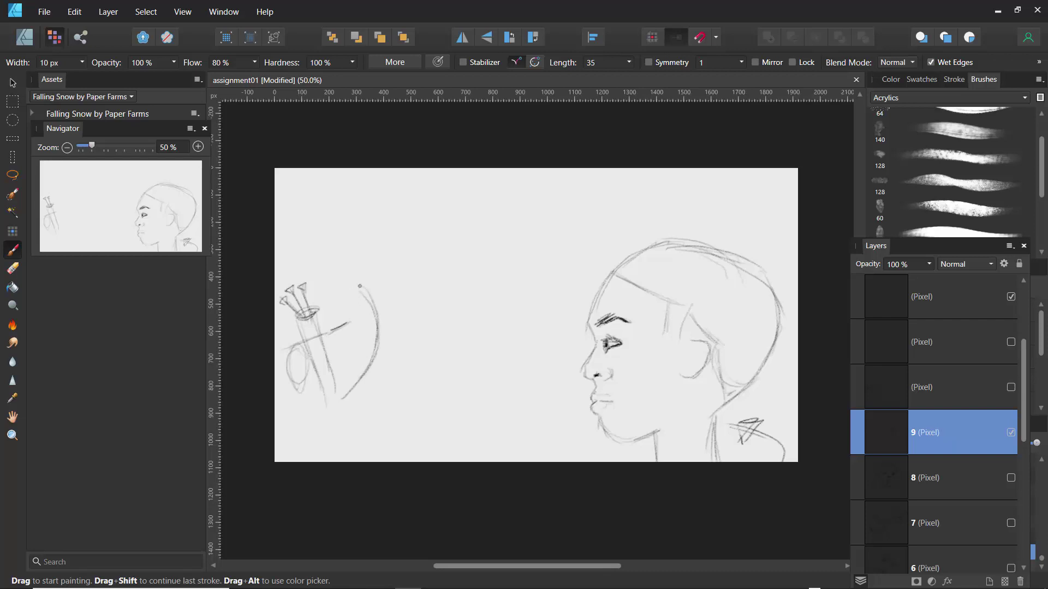
pyautogui.moveTo(357, 285)
pyautogui.mouseDown()
pyautogui.moveTo(375, 319)
pyautogui.moveTo(376, 366)
pyautogui.moveTo(328, 411)
pyautogui.moveTo(361, 308)
pyautogui.moveTo(371, 362)
pyautogui.mouseUp()
pyautogui.moveTo(369, 323)
pyautogui.mouseDown()
pyautogui.moveTo(352, 372)
pyautogui.moveTo(366, 351)
pyautogui.moveTo(328, 398)
pyautogui.mouseUp()
pyautogui.moveTo(351, 294); pyautogui.dragTo(330, 380)
pyautogui.moveTo(346, 327); pyautogui.dragTo(336, 377)
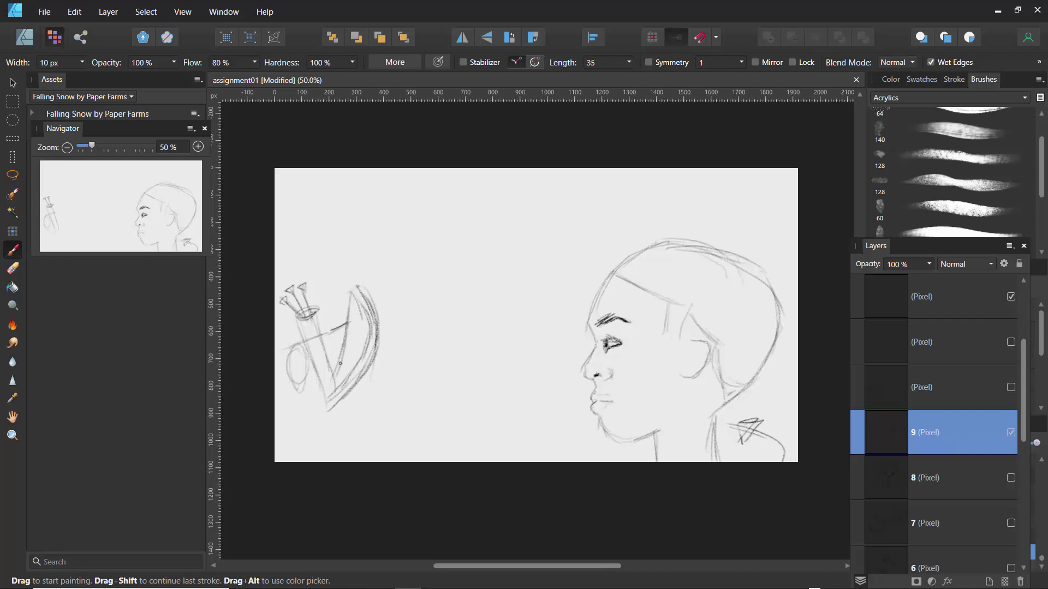
pyautogui.moveTo(348, 285)
pyautogui.mouseDown()
pyautogui.moveTo(370, 326)
pyautogui.moveTo(365, 316)
pyautogui.moveTo(340, 399)
pyautogui.moveTo(330, 399)
pyautogui.moveTo(342, 396)
pyautogui.moveTo(312, 413)
pyautogui.mouseUp()
pyautogui.moveTo(354, 381); pyautogui.dragTo(312, 411)
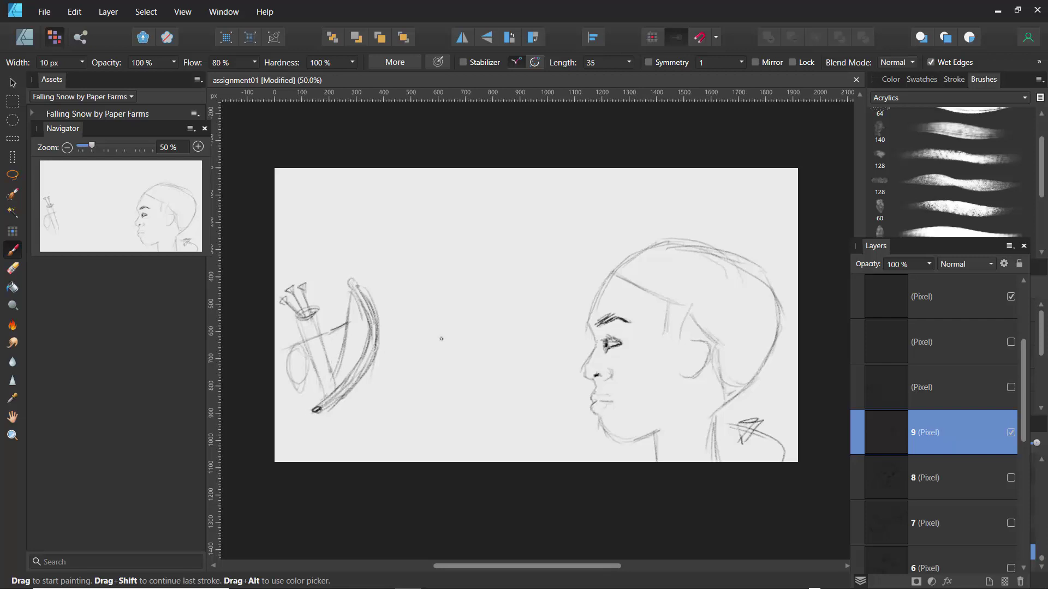
# - Draw two lines converging from the left onto the face
pyautogui.moveTo(388, 240); pyautogui.dragTo(546, 316)
pyautogui.moveTo(564, 360); pyautogui.dragTo(431, 416)
pyautogui.moveTo(516, 381); pyautogui.dragTo(411, 431)
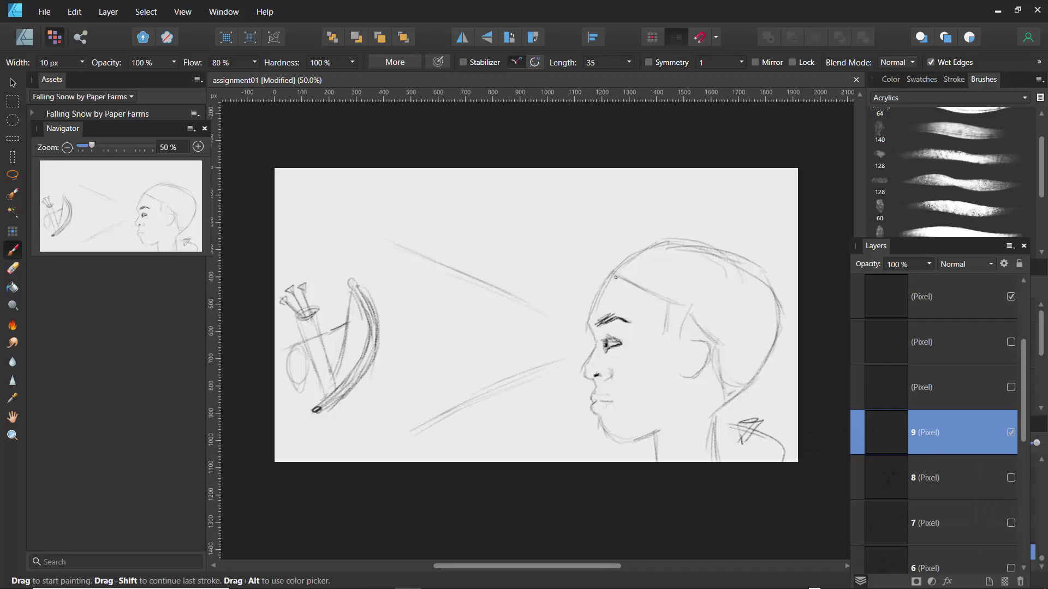
# - Darken the face outline: forehead, chin, temple, skull, hairline and ear contour
pyautogui.moveTo(619, 268)
pyautogui.mouseDown()
pyautogui.moveTo(600, 293)
pyautogui.moveTo(581, 376)
pyautogui.moveTo(608, 384)
pyautogui.moveTo(589, 397)
pyautogui.moveTo(614, 404)
pyautogui.moveTo(597, 414)
pyautogui.moveTo(604, 435)
pyautogui.moveTo(625, 444)
pyautogui.moveTo(660, 426)
pyautogui.moveTo(648, 435)
pyautogui.mouseUp()
pyautogui.moveTo(656, 432); pyautogui.dragTo(657, 451)
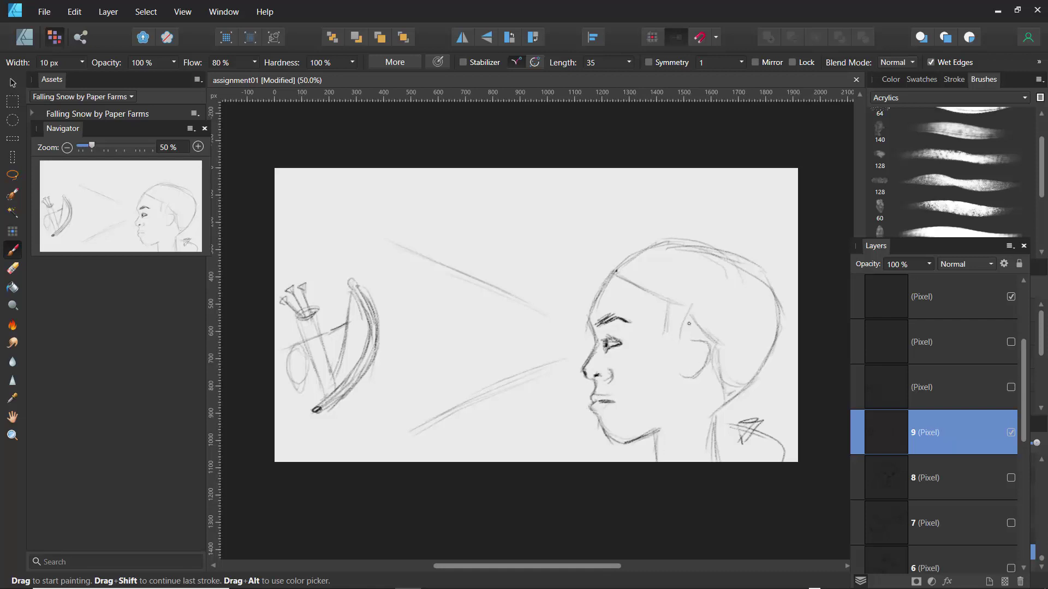
pyautogui.moveTo(690, 323)
pyautogui.mouseDown()
pyautogui.moveTo(679, 341)
pyautogui.moveTo(660, 339)
pyautogui.mouseUp()
pyautogui.moveTo(612, 273); pyautogui.dragTo(681, 308)
pyautogui.moveTo(775, 333)
pyautogui.mouseDown()
pyautogui.moveTo(778, 275)
pyautogui.moveTo(732, 243)
pyautogui.mouseUp()
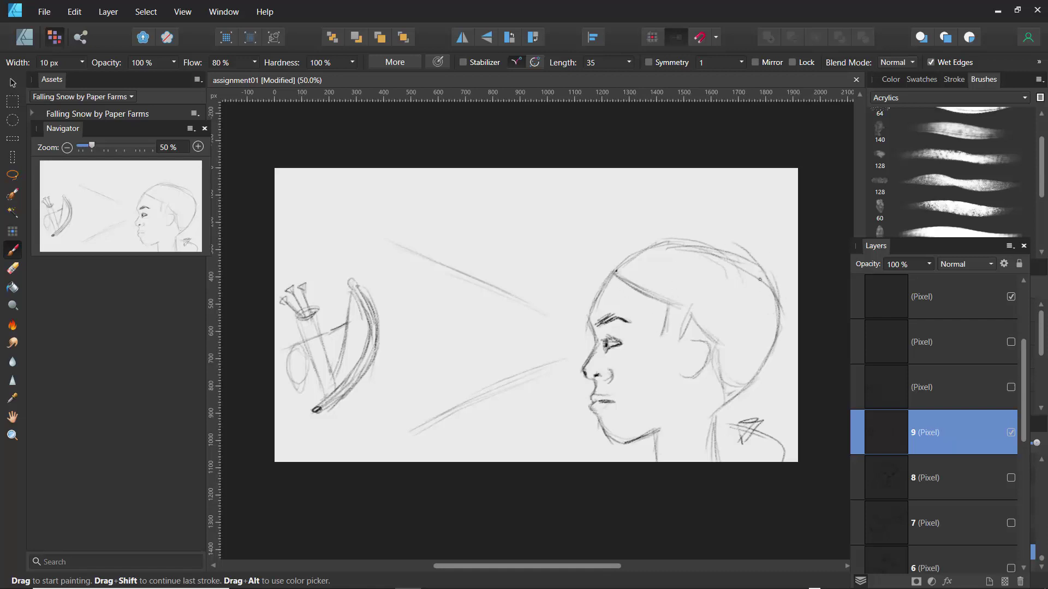
pyautogui.moveTo(771, 282)
pyautogui.mouseDown()
pyautogui.moveTo(688, 230)
pyautogui.moveTo(641, 251)
pyautogui.mouseUp()
pyautogui.moveTo(650, 248); pyautogui.dragTo(633, 256)
pyautogui.moveTo(719, 243); pyautogui.dragTo(683, 254)
pyautogui.moveTo(727, 254); pyautogui.dragTo(736, 263)
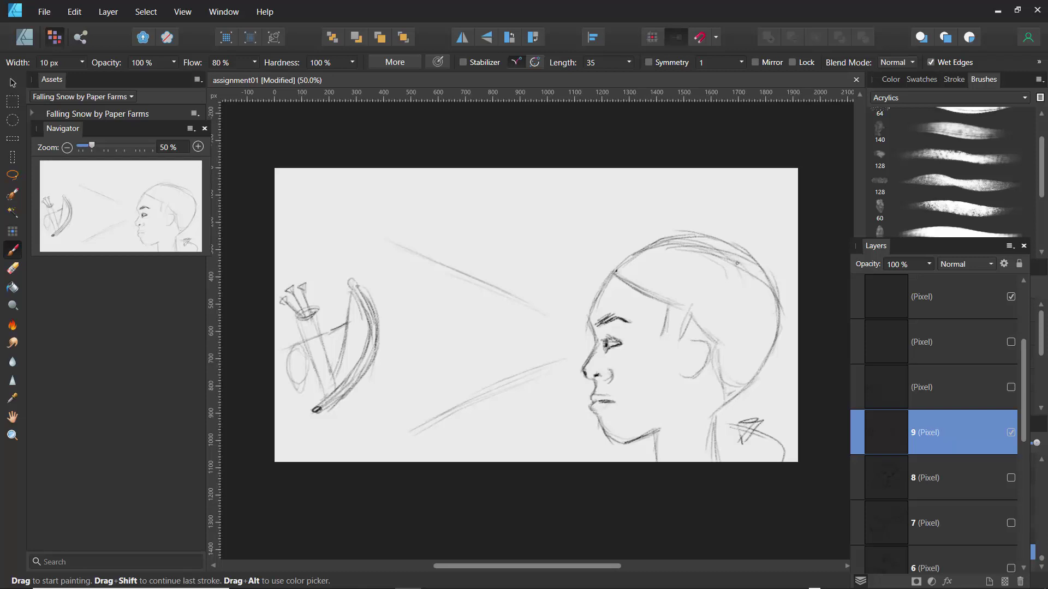
pyautogui.moveTo(667, 306)
pyautogui.mouseDown()
pyautogui.moveTo(663, 365)
pyautogui.moveTo(699, 342)
pyautogui.mouseUp()
pyautogui.moveTo(698, 341)
pyautogui.mouseDown()
pyautogui.moveTo(709, 362)
pyautogui.moveTo(680, 380)
pyautogui.moveTo(692, 355)
pyautogui.mouseUp()
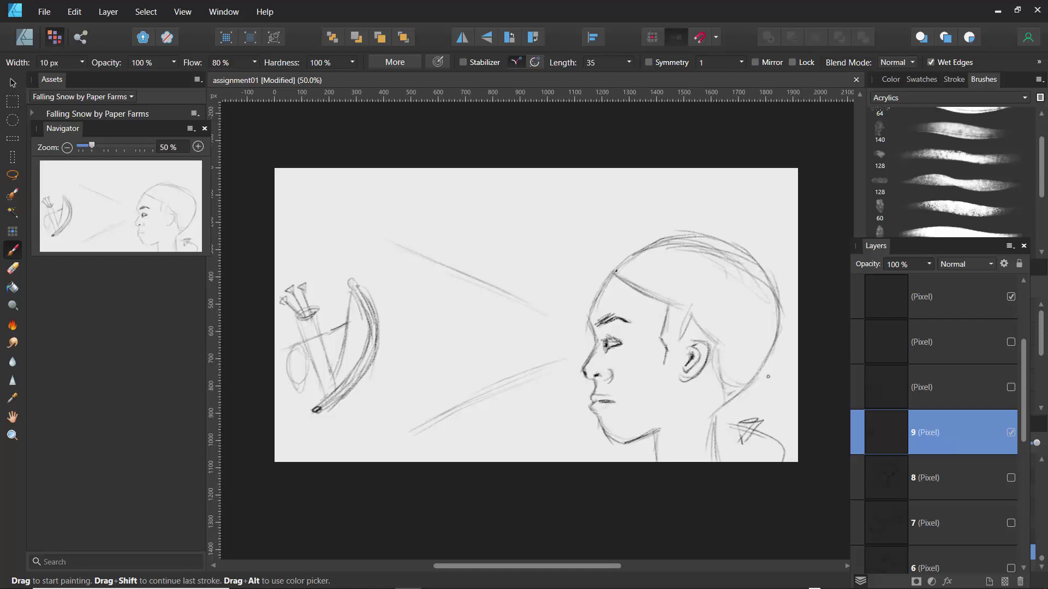
# - Toggle layer visibility until only the running-figure layer shows and layer 9 is hidden
pyautogui.click(899, 394)
pyautogui.click(1010, 387)
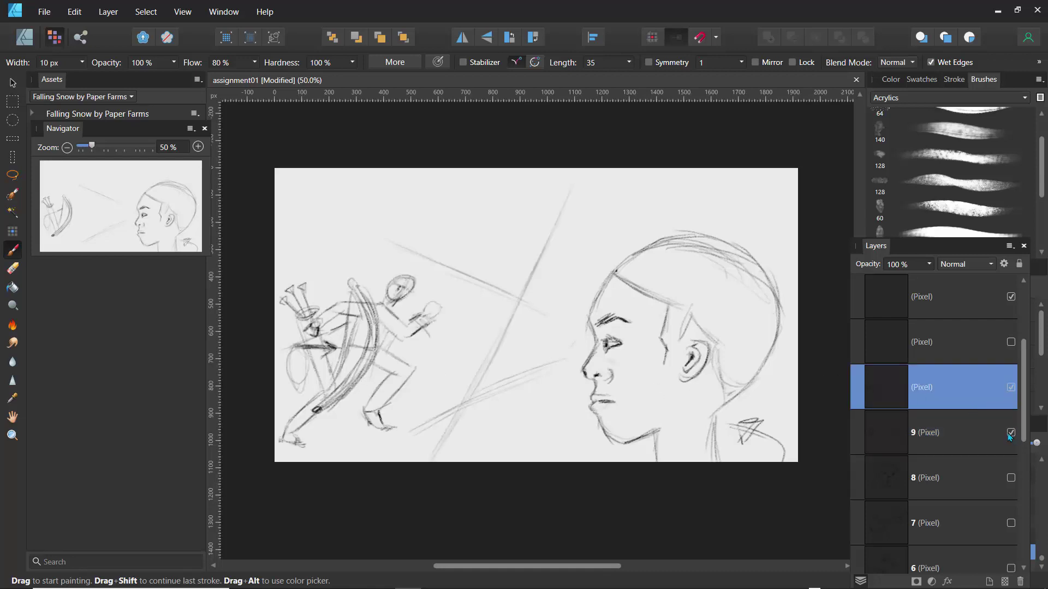
pyautogui.click(1010, 433)
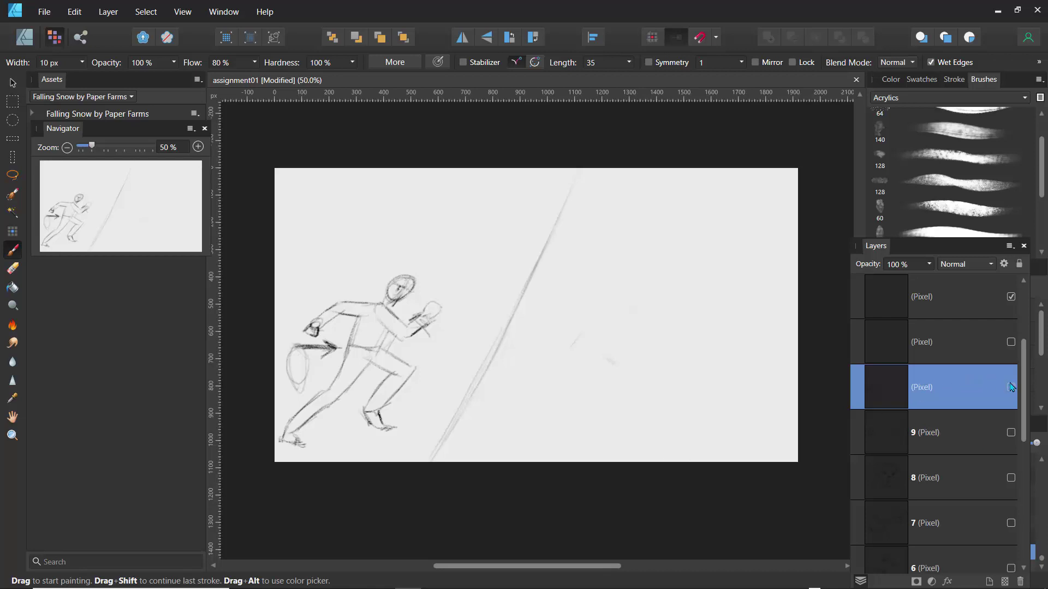
pyautogui.click(1010, 387)
pyautogui.click(1010, 432)
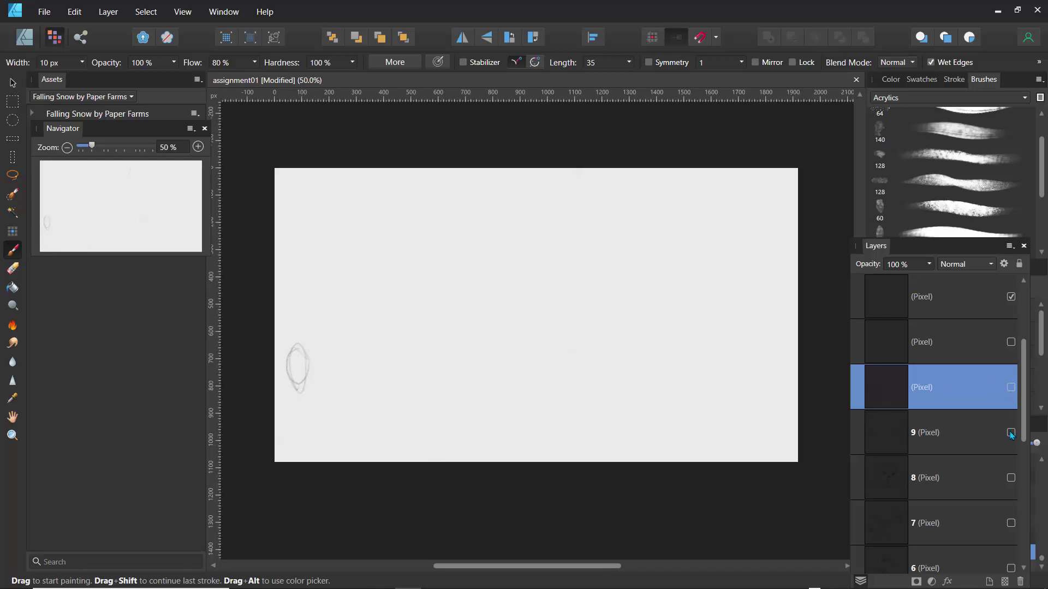
pyautogui.click(987, 440)
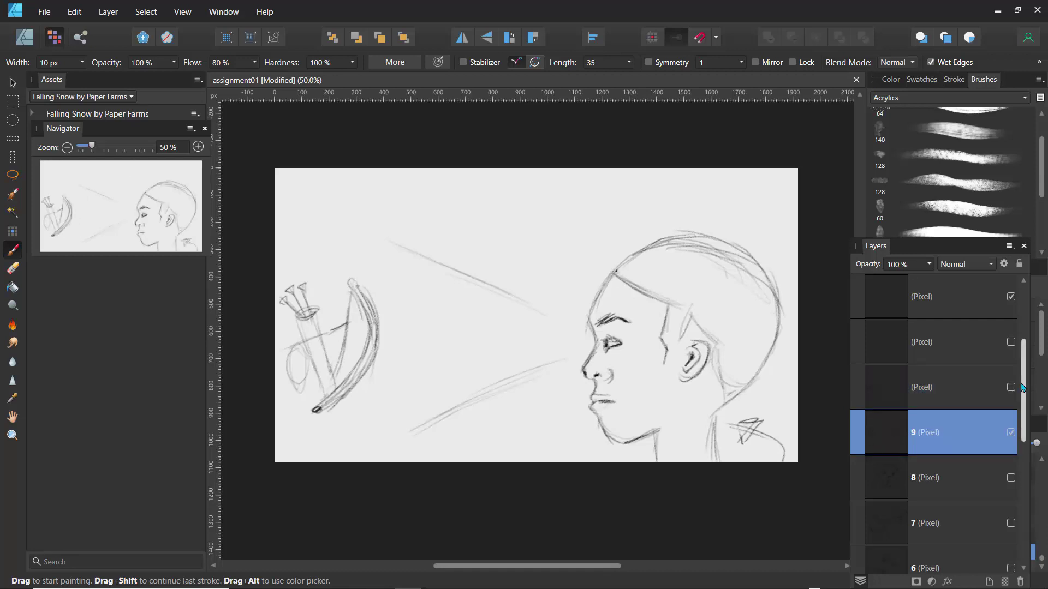
pyautogui.click(922, 402)
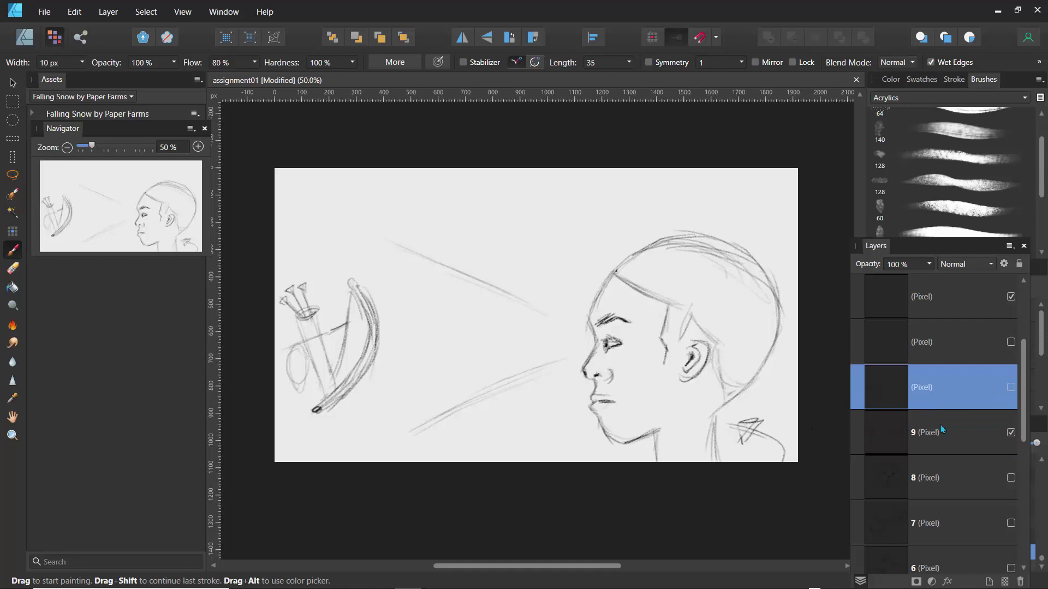
pyautogui.click(1010, 433)
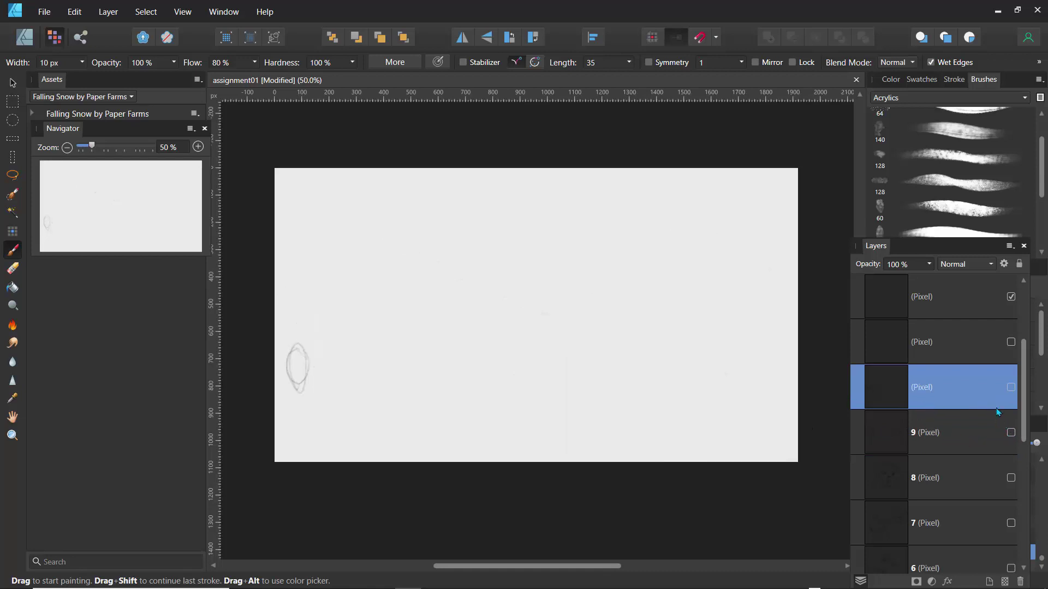
pyautogui.click(954, 433)
pyautogui.click(936, 393)
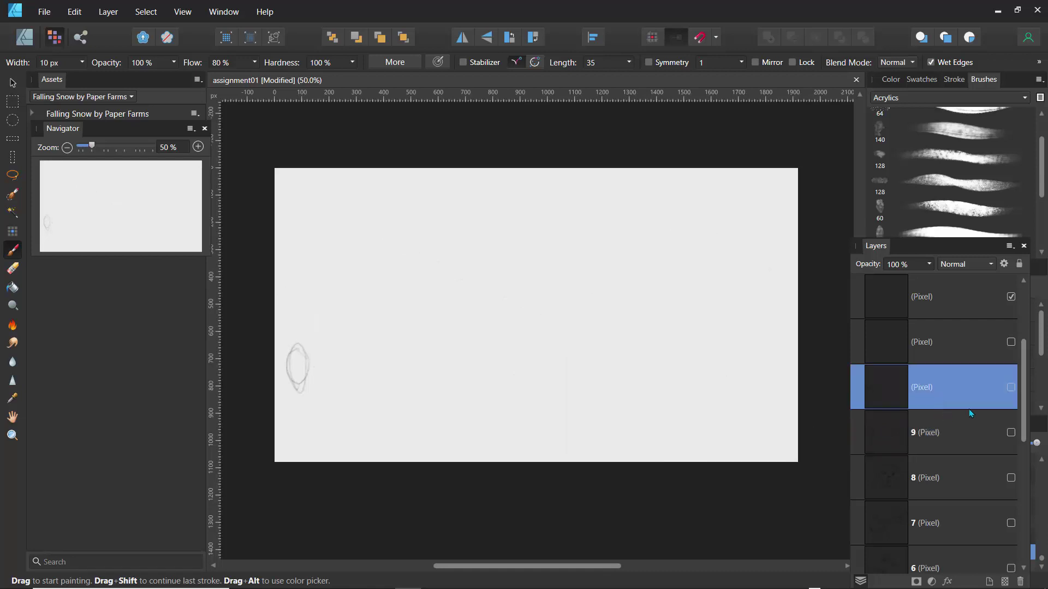
pyautogui.click(1009, 389)
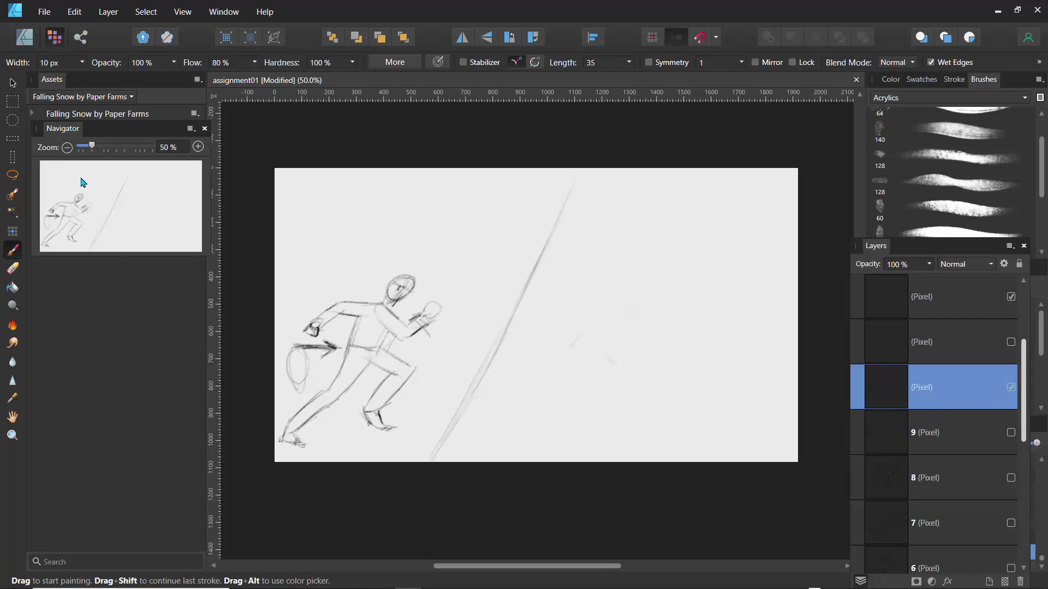
# - Erase the long slanted line and fade the figure's oval shield outline
pyautogui.click(20, 272)
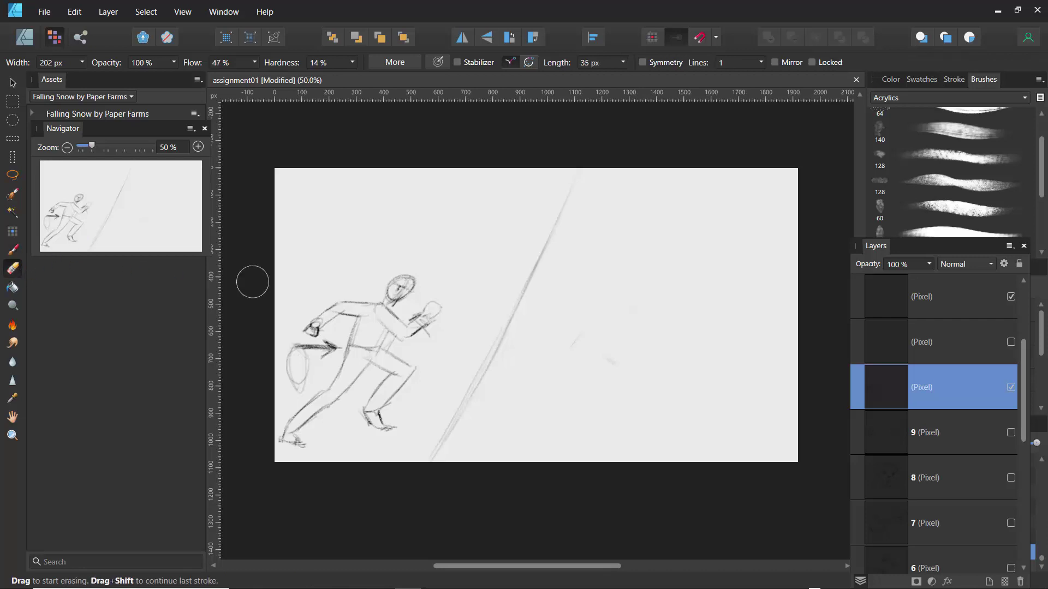
pyautogui.moveTo(587, 169)
pyautogui.mouseDown()
pyautogui.moveTo(462, 375)
pyautogui.moveTo(469, 368)
pyautogui.moveTo(471, 388)
pyautogui.moveTo(435, 463)
pyautogui.mouseUp()
pyautogui.moveTo(331, 355)
pyautogui.mouseDown()
pyautogui.moveTo(299, 355)
pyautogui.moveTo(300, 372)
pyautogui.moveTo(293, 360)
pyautogui.moveTo(298, 392)
pyautogui.moveTo(316, 367)
pyautogui.moveTo(297, 367)
pyautogui.mouseUp()
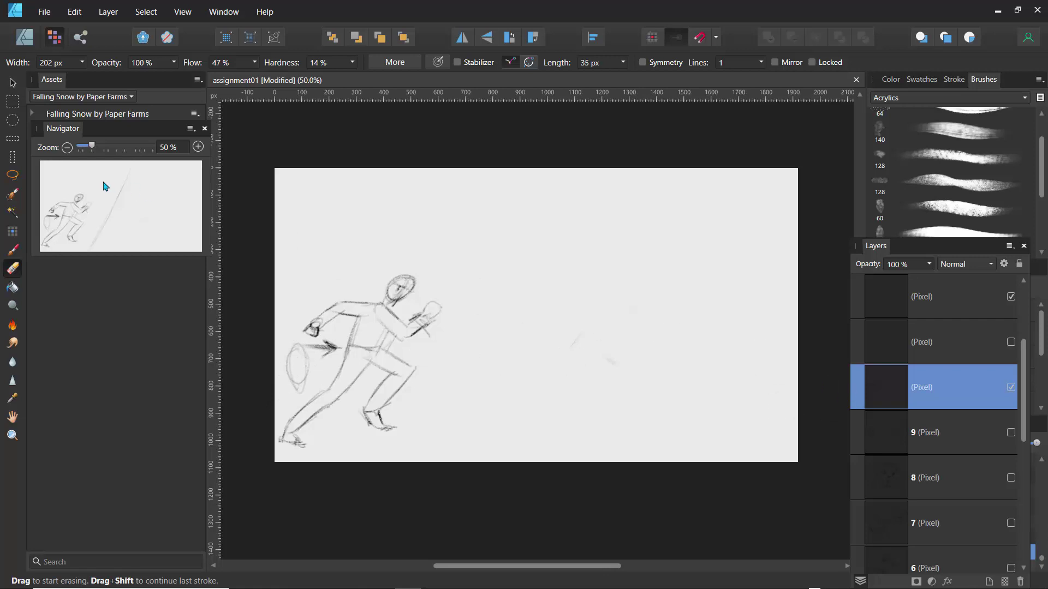
pyautogui.click(13, 249)
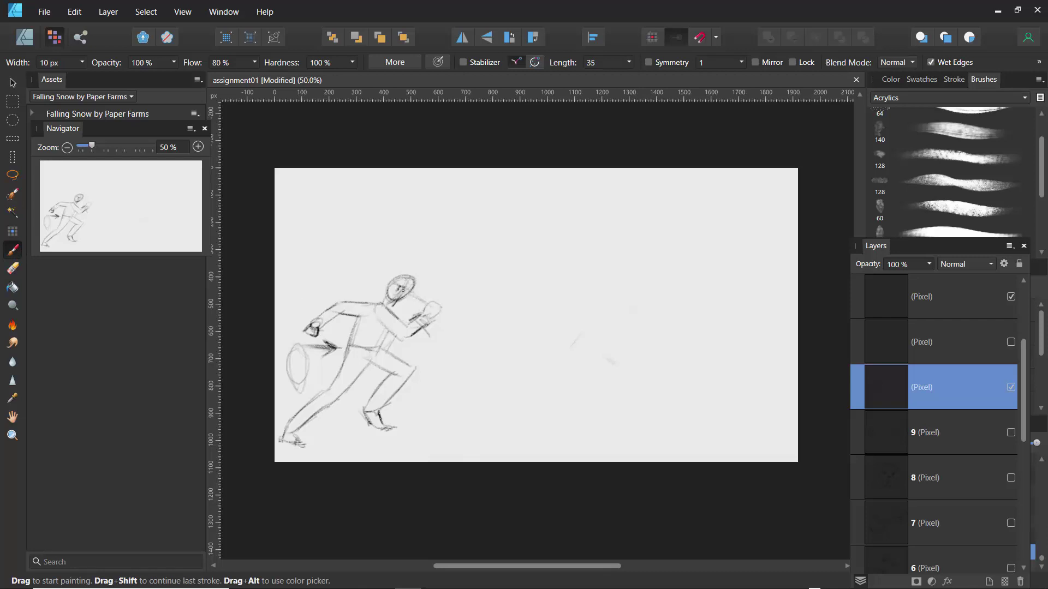
# - Give the runner a raised arm holding a bow with string, plus an arrow
pyautogui.moveTo(386, 285); pyautogui.dragTo(368, 284)
pyautogui.moveTo(431, 309); pyautogui.dragTo(456, 368)
pyautogui.moveTo(413, 297); pyautogui.dragTo(431, 307)
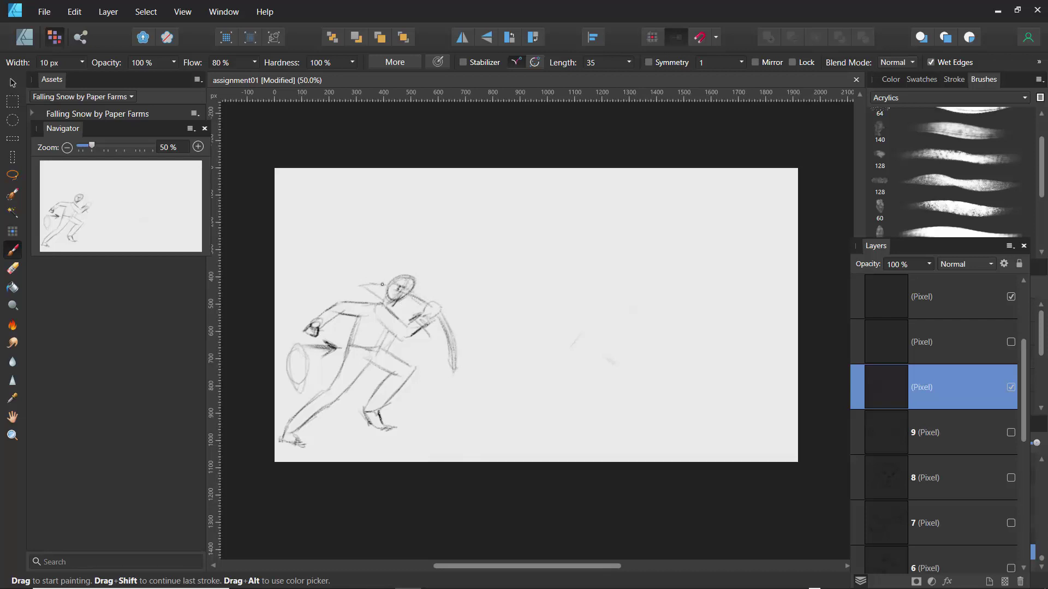
pyautogui.moveTo(373, 288); pyautogui.dragTo(416, 321)
pyautogui.moveTo(453, 362); pyautogui.dragTo(426, 330)
pyautogui.moveTo(452, 362); pyautogui.dragTo(426, 334)
pyautogui.moveTo(297, 300)
pyautogui.mouseDown()
pyautogui.moveTo(333, 364)
pyautogui.moveTo(293, 298)
pyautogui.moveTo(327, 346)
pyautogui.mouseUp()
# - Add a small leaping figure and cloud at upper right and long perspective ground lines
pyautogui.moveTo(695, 210)
pyautogui.mouseDown()
pyautogui.moveTo(714, 233)
pyautogui.moveTo(674, 209)
pyautogui.moveTo(699, 226)
pyautogui.moveTo(694, 217)
pyautogui.moveTo(695, 235)
pyautogui.moveTo(686, 231)
pyautogui.moveTo(694, 258)
pyautogui.moveTo(674, 240)
pyautogui.moveTo(668, 250)
pyautogui.moveTo(693, 254)
pyautogui.moveTo(678, 253)
pyautogui.moveTo(681, 243)
pyautogui.moveTo(682, 259)
pyautogui.moveTo(685, 249)
pyautogui.moveTo(659, 267)
pyautogui.moveTo(672, 279)
pyautogui.mouseUp()
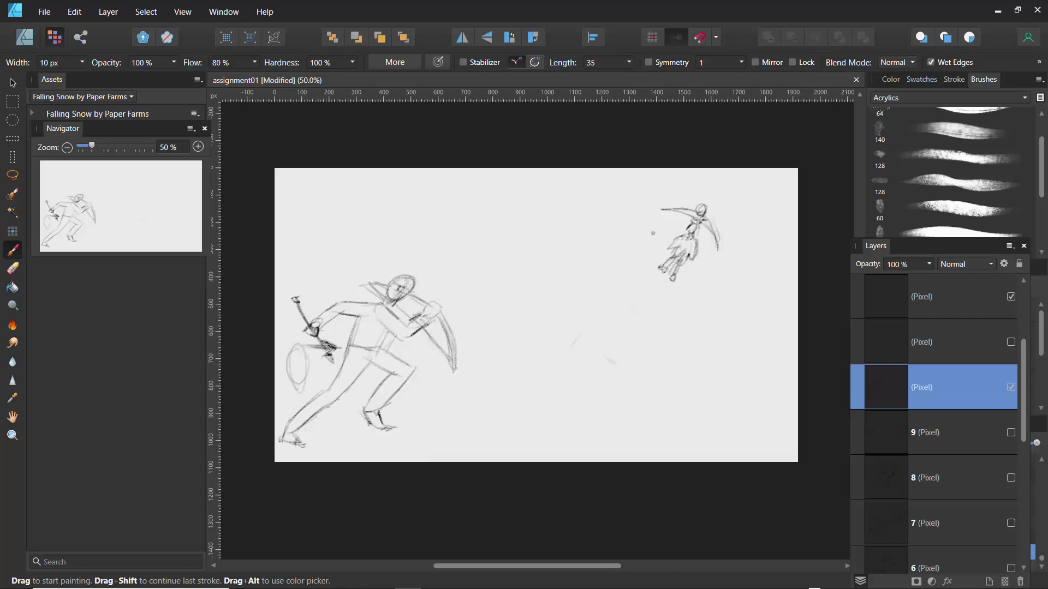
pyautogui.moveTo(626, 203)
pyautogui.mouseDown()
pyautogui.moveTo(586, 188)
pyautogui.moveTo(580, 208)
pyautogui.moveTo(634, 222)
pyautogui.mouseUp()
pyautogui.moveTo(323, 419)
pyautogui.mouseDown()
pyautogui.moveTo(450, 423)
pyautogui.moveTo(672, 461)
pyautogui.mouseUp()
pyautogui.moveTo(486, 424)
pyautogui.mouseDown()
pyautogui.moveTo(640, 463)
pyautogui.moveTo(580, 441)
pyautogui.moveTo(707, 449)
pyautogui.mouseUp()
pyautogui.moveTo(488, 421); pyautogui.dragTo(707, 407)
pyautogui.moveTo(604, 411); pyautogui.dragTo(684, 402)
pyautogui.moveTo(797, 389)
pyautogui.mouseDown()
pyautogui.moveTo(467, 419)
pyautogui.moveTo(480, 413)
pyautogui.mouseUp()
pyautogui.moveTo(543, 401); pyautogui.dragTo(418, 379)
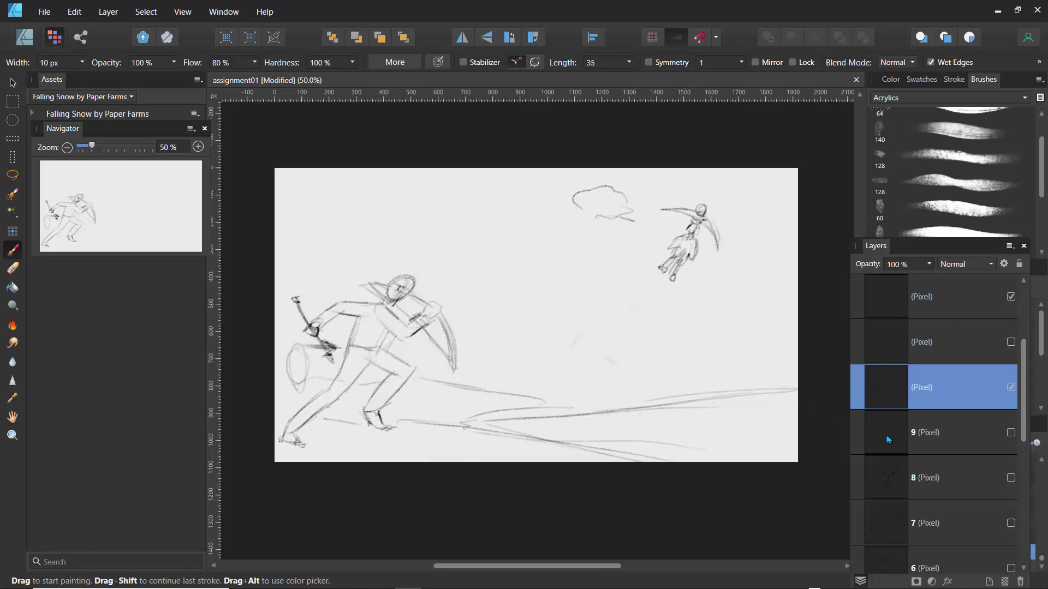
# - Rename the finished sketch layer to 10 and hide it
pyautogui.doubleClick(921, 388)
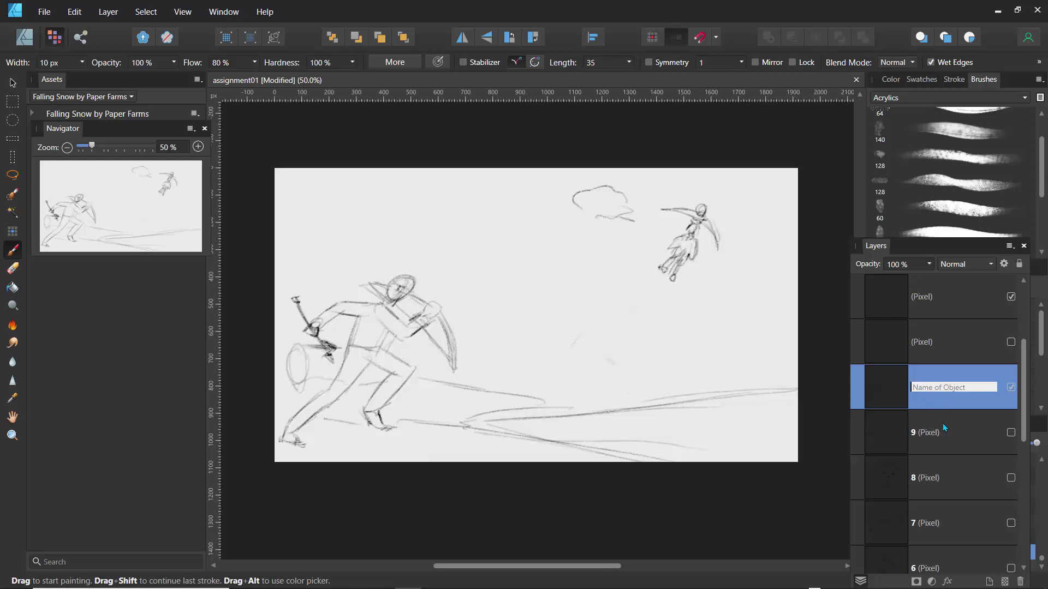
pyautogui.write('10')
pyautogui.press('Return')
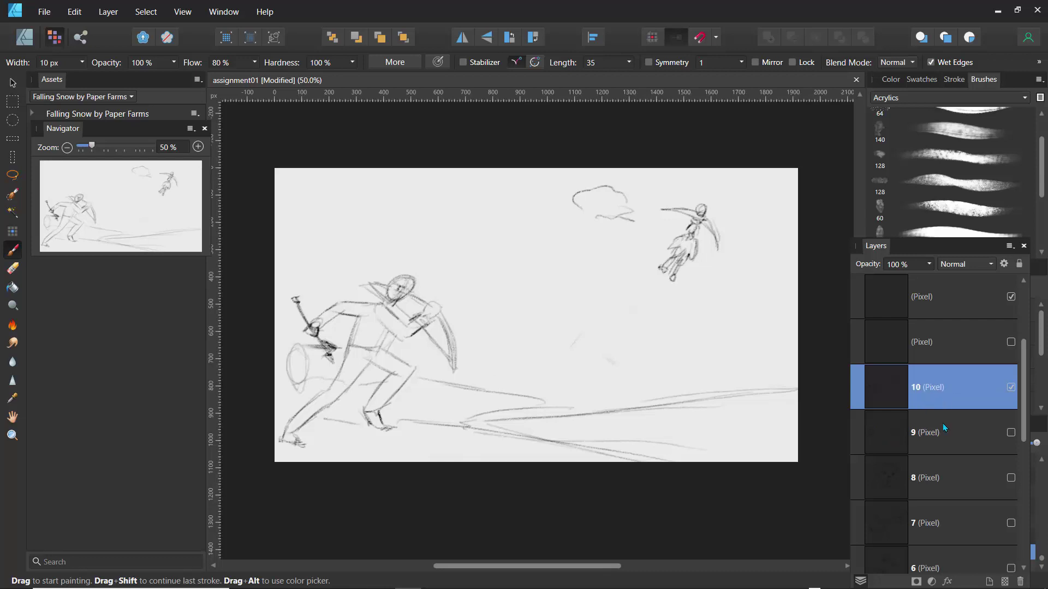
pyautogui.click(1010, 387)
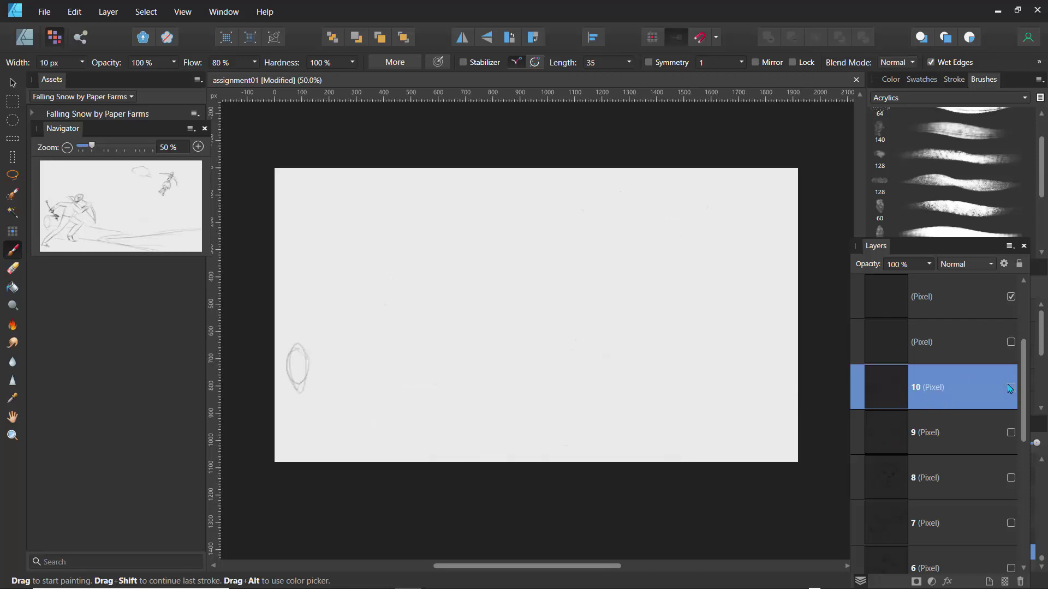
# - Rename the empty layer above to 11 so that only layer 11 shows
pyautogui.doubleClick(934, 351)
pyautogui.write('1')
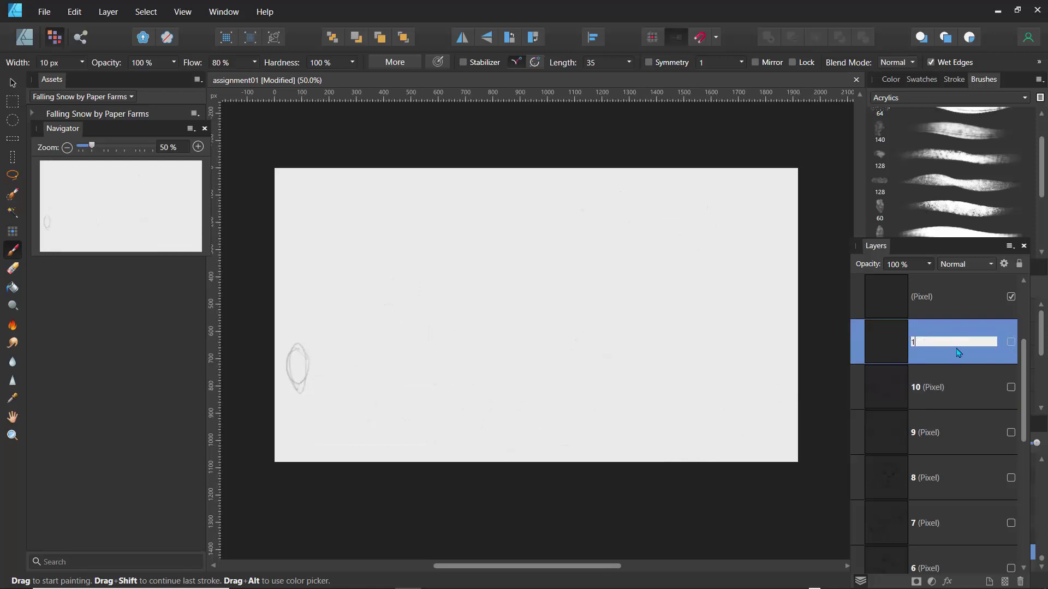
pyautogui.write('1')
pyautogui.press('Return')
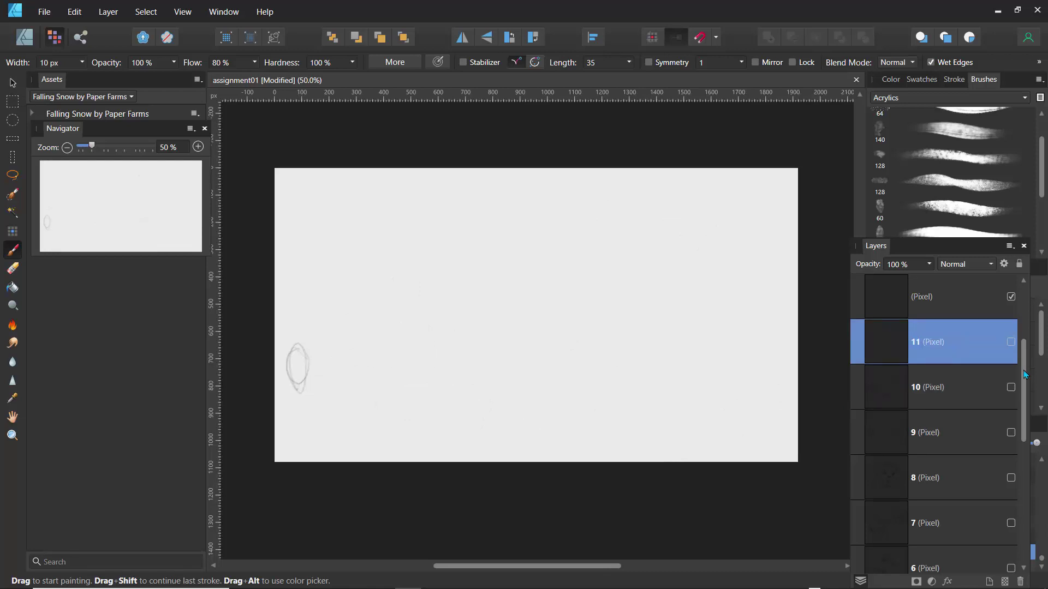
pyautogui.click(1010, 387)
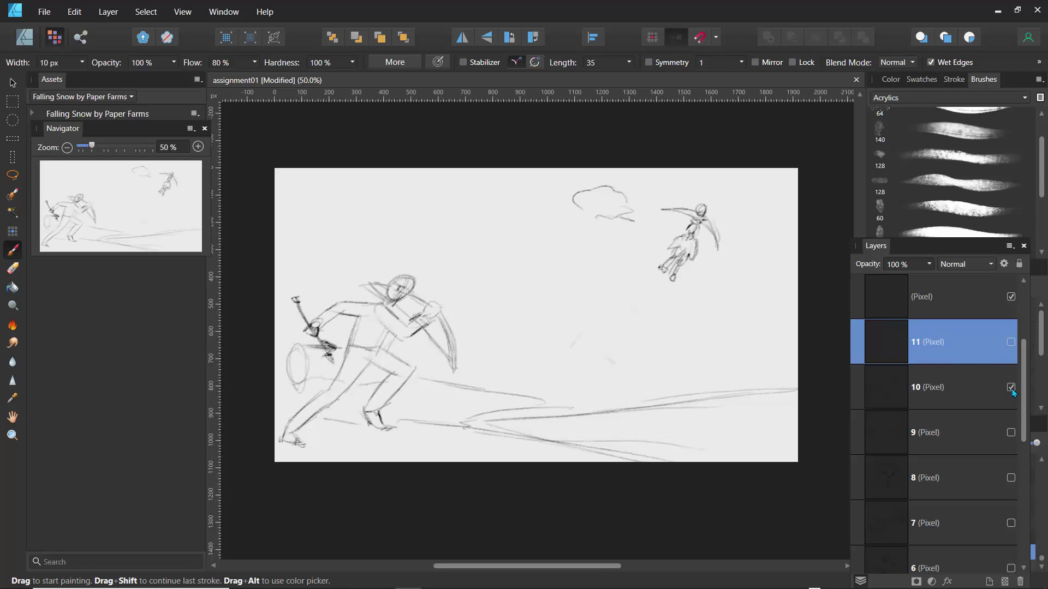
pyautogui.click(1010, 387)
pyautogui.click(1011, 341)
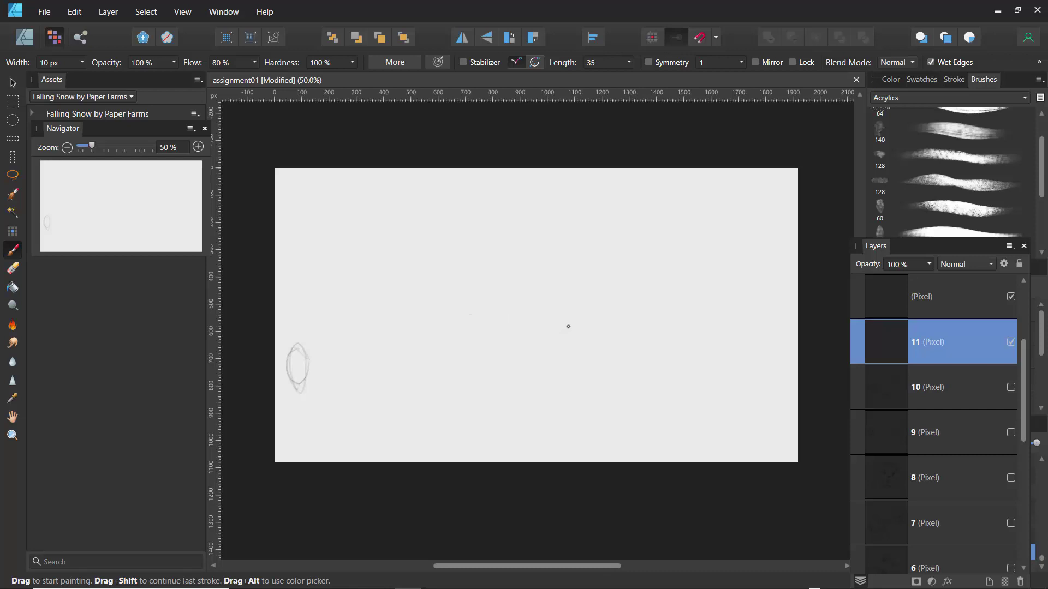
# - Recheck visibility of layer 11 and the top pixel layer, then select layer 10
pyautogui.click(1011, 342)
pyautogui.click(1010, 298)
pyautogui.click(1010, 298)
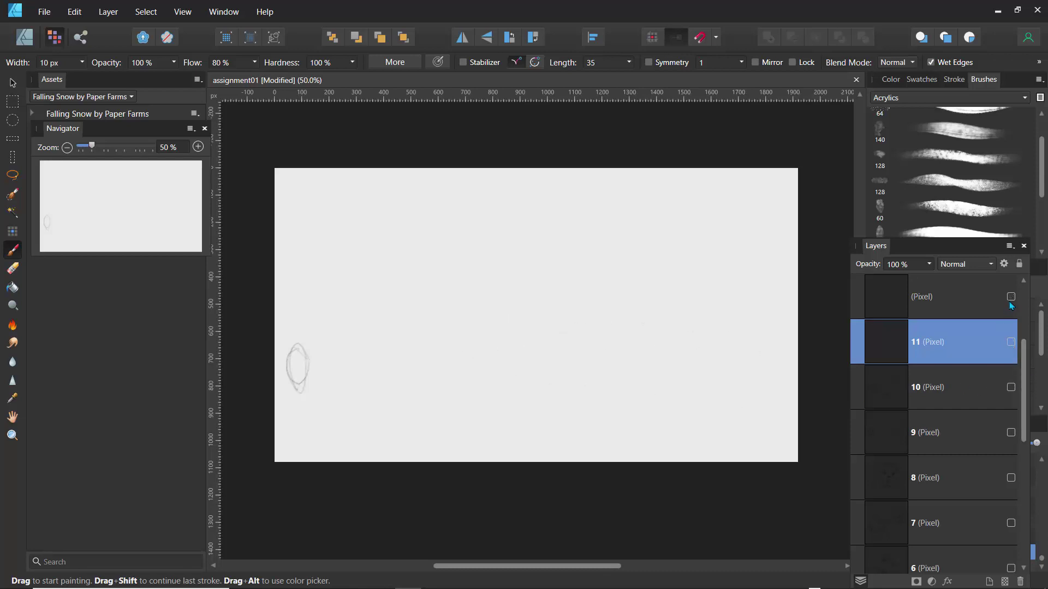
pyautogui.click(1010, 342)
pyautogui.click(957, 397)
# - On layer 11, draw the curved bow limbs and diagonal string lines
pyautogui.click(960, 359)
pyautogui.moveTo(583, 225)
pyautogui.mouseDown()
pyautogui.moveTo(510, 323)
pyautogui.moveTo(559, 242)
pyautogui.moveTo(590, 226)
pyautogui.moveTo(525, 300)
pyautogui.moveTo(532, 280)
pyautogui.moveTo(503, 293)
pyautogui.moveTo(499, 322)
pyautogui.moveTo(534, 310)
pyautogui.moveTo(537, 289)
pyautogui.mouseUp()
pyautogui.moveTo(621, 212)
pyautogui.mouseDown()
pyautogui.moveTo(666, 183)
pyautogui.moveTo(673, 197)
pyautogui.moveTo(608, 233)
pyautogui.moveTo(535, 297)
pyautogui.moveTo(487, 377)
pyautogui.moveTo(476, 443)
pyautogui.mouseUp()
pyautogui.moveTo(531, 307); pyautogui.dragTo(585, 364)
pyautogui.moveTo(501, 327)
pyautogui.mouseDown()
pyautogui.moveTo(543, 364)
pyautogui.moveTo(617, 385)
pyautogui.moveTo(649, 409)
pyautogui.mouseUp()
pyautogui.moveTo(558, 382); pyautogui.dragTo(608, 430)
pyautogui.moveTo(574, 397); pyautogui.dragTo(617, 436)
pyautogui.moveTo(656, 408)
pyautogui.mouseDown()
pyautogui.moveTo(699, 419)
pyautogui.moveTo(703, 434)
pyautogui.mouseUp()
pyautogui.moveTo(620, 429); pyautogui.dragTo(641, 449)
pyautogui.moveTo(518, 336); pyautogui.dragTo(488, 408)
pyautogui.moveTo(515, 345)
pyautogui.mouseDown()
pyautogui.moveTo(475, 456)
pyautogui.moveTo(487, 418)
pyautogui.mouseUp()
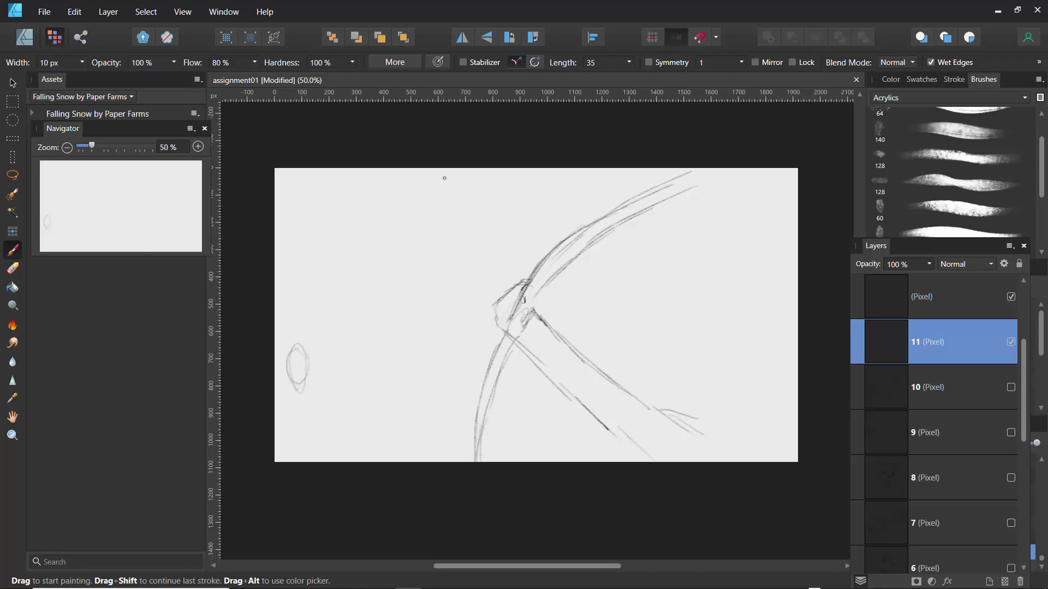
# - Extend and darken the upper and lower bow arcs and add a new diagonal across the bow
pyautogui.moveTo(402, 182)
pyautogui.mouseDown()
pyautogui.moveTo(423, 182)
pyautogui.moveTo(398, 180)
pyautogui.moveTo(394, 197)
pyautogui.moveTo(407, 188)
pyautogui.moveTo(413, 198)
pyautogui.moveTo(403, 203)
pyautogui.moveTo(418, 202)
pyautogui.moveTo(405, 216)
pyautogui.mouseUp()
pyautogui.moveTo(645, 191); pyautogui.dragTo(725, 167)
pyautogui.moveTo(653, 211)
pyautogui.mouseDown()
pyautogui.moveTo(697, 188)
pyautogui.moveTo(603, 236)
pyautogui.moveTo(661, 202)
pyautogui.mouseUp()
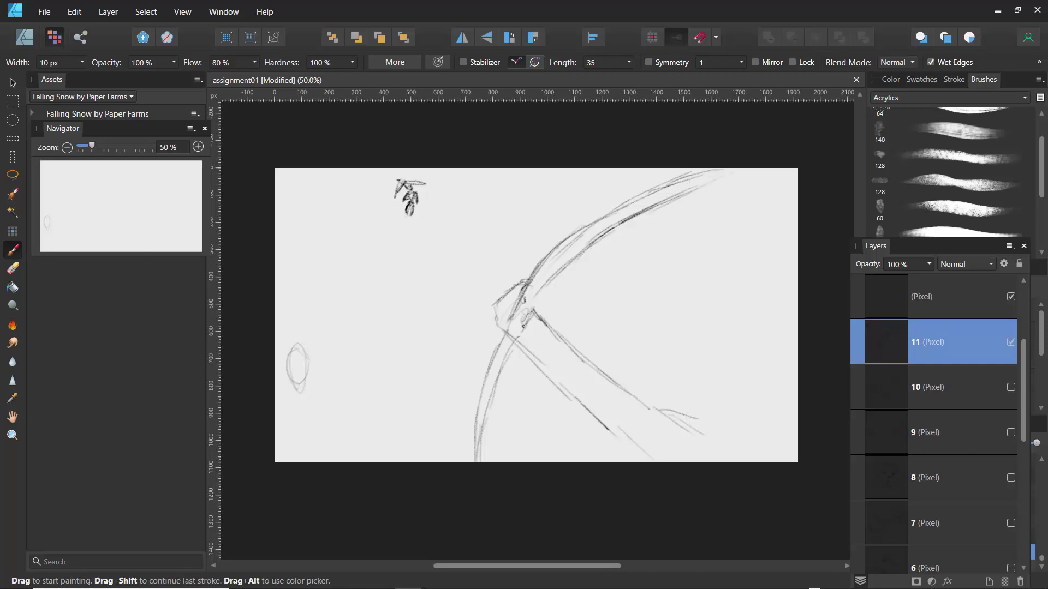
pyautogui.moveTo(545, 294)
pyautogui.mouseDown()
pyautogui.moveTo(530, 309)
pyautogui.moveTo(549, 306)
pyautogui.moveTo(531, 312)
pyautogui.mouseUp()
pyautogui.moveTo(588, 222); pyautogui.dragTo(520, 287)
pyautogui.moveTo(510, 326); pyautogui.dragTo(472, 393)
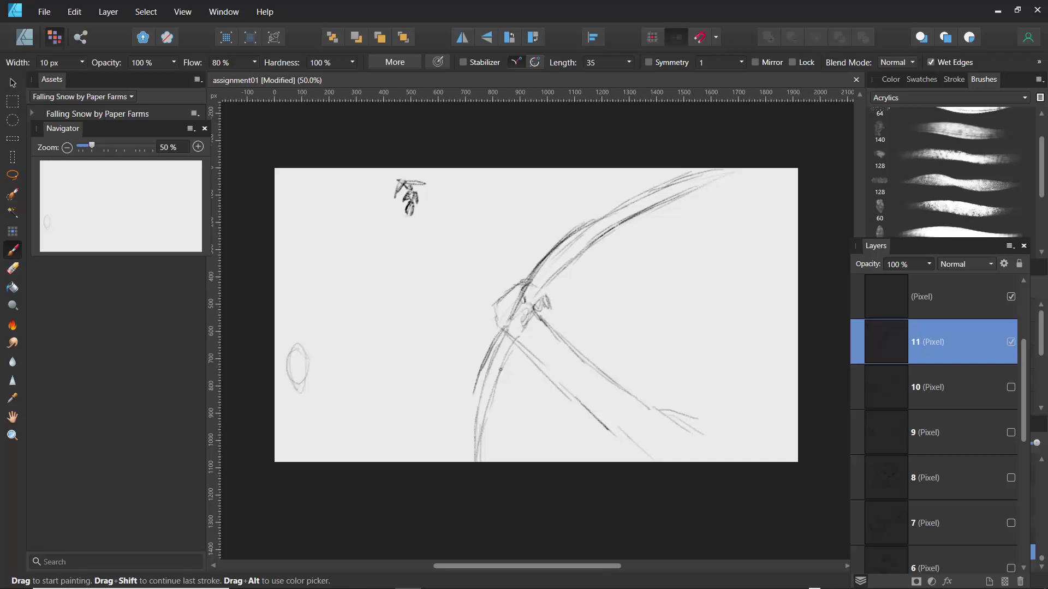
pyautogui.moveTo(510, 353); pyautogui.dragTo(492, 391)
pyautogui.moveTo(713, 181); pyautogui.dragTo(644, 251)
pyautogui.moveTo(691, 203); pyautogui.dragTo(592, 304)
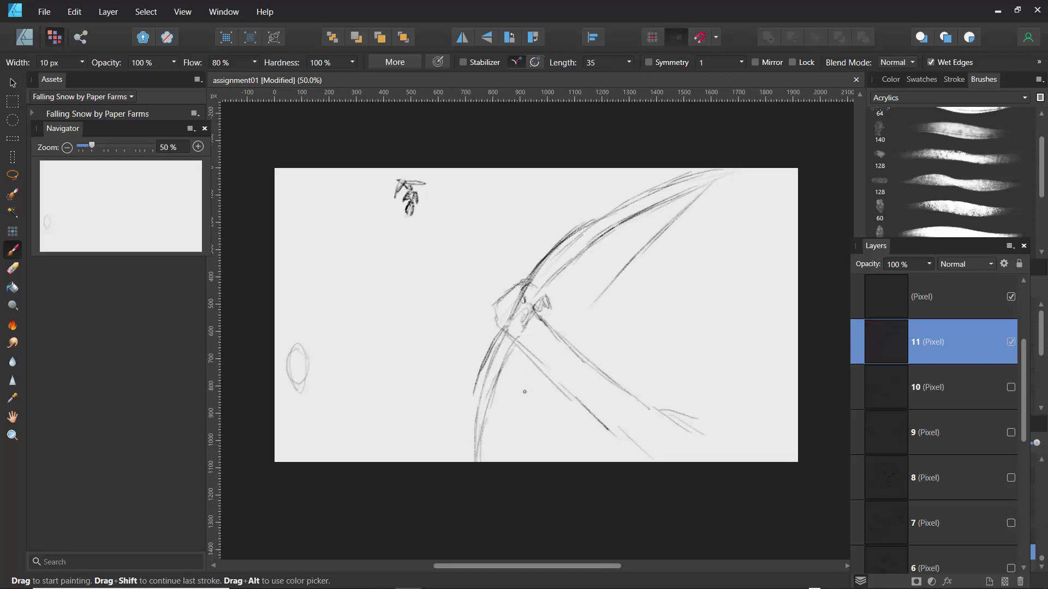
pyautogui.moveTo(533, 380); pyautogui.dragTo(480, 453)
# - Add cross marks and hatching along the diagonal and parallel strokes by the lower arc
pyautogui.moveTo(667, 223); pyautogui.dragTo(655, 240)
pyautogui.moveTo(648, 232)
pyautogui.mouseDown()
pyautogui.moveTo(659, 235)
pyautogui.moveTo(622, 260)
pyautogui.mouseUp()
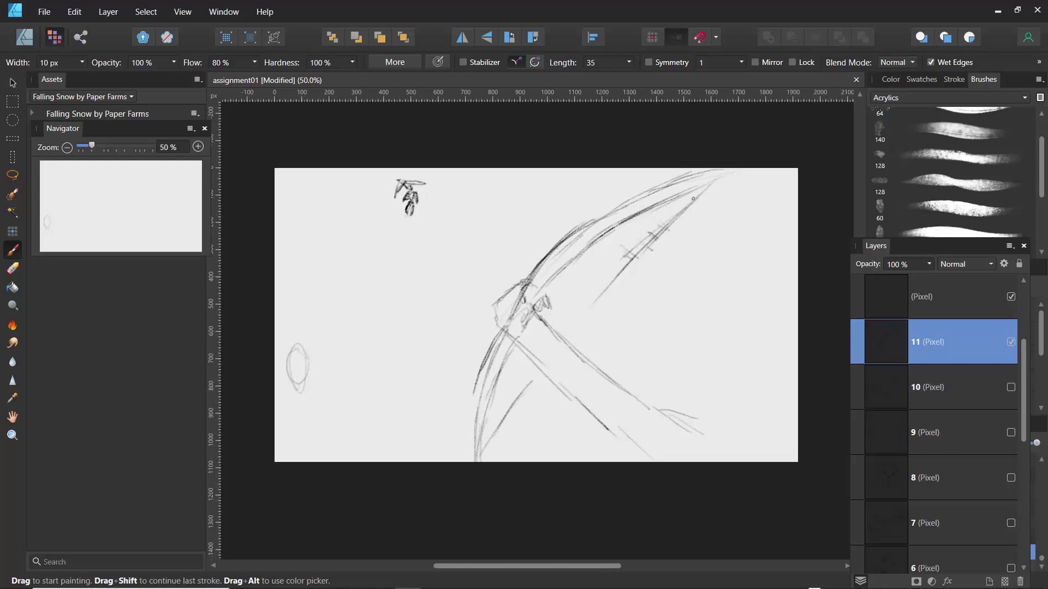
pyautogui.moveTo(685, 206); pyautogui.dragTo(620, 259)
pyautogui.moveTo(660, 222); pyautogui.dragTo(590, 274)
pyautogui.moveTo(527, 389); pyautogui.dragTo(489, 457)
pyautogui.moveTo(716, 326)
pyautogui.mouseDown()
pyautogui.moveTo(748, 306)
pyautogui.moveTo(748, 296)
pyautogui.moveTo(735, 305)
pyautogui.moveTo(719, 262)
pyautogui.moveTo(713, 305)
pyautogui.mouseUp()
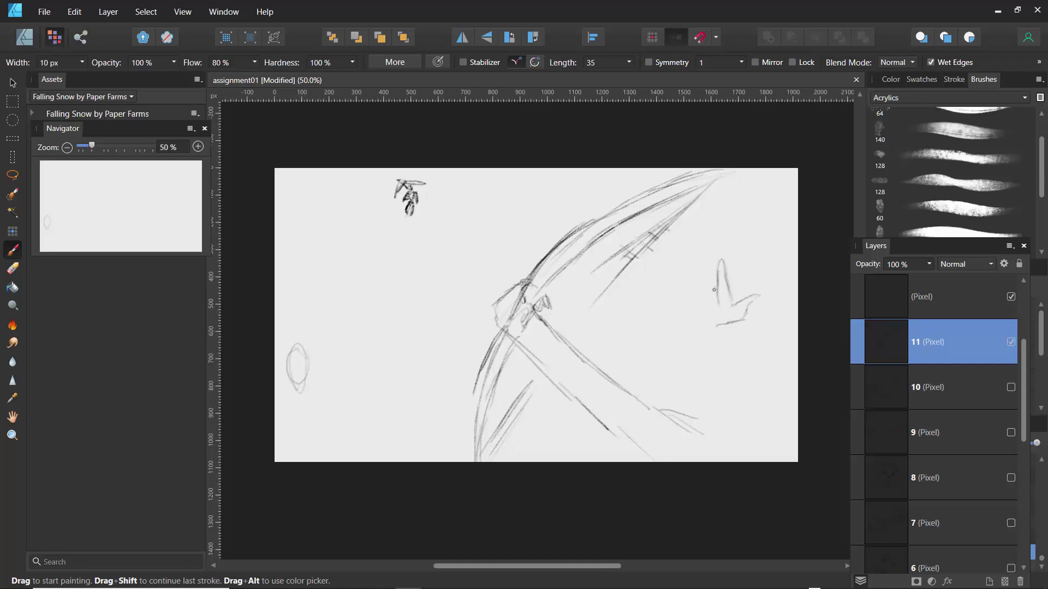
# - Draw the raised hand's fingers and the forearm lines at right
pyautogui.moveTo(707, 268)
pyautogui.mouseDown()
pyautogui.moveTo(715, 286)
pyautogui.moveTo(696, 314)
pyautogui.moveTo(743, 321)
pyautogui.moveTo(735, 365)
pyautogui.mouseUp()
pyautogui.moveTo(696, 312); pyautogui.dragTo(723, 404)
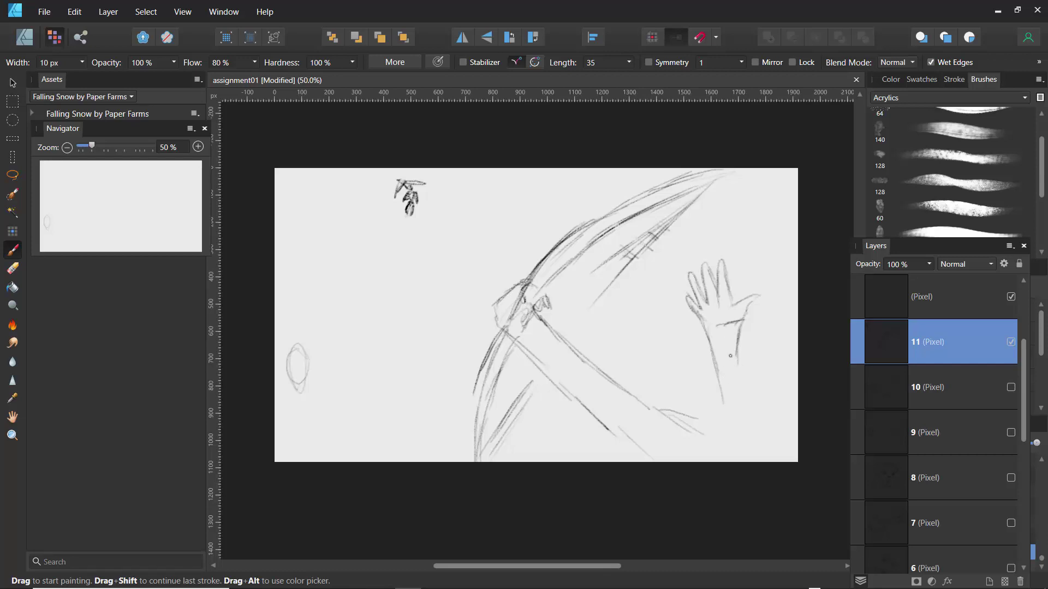
pyautogui.moveTo(737, 349); pyautogui.dragTo(770, 426)
pyautogui.moveTo(721, 377); pyautogui.dragTo(741, 441)
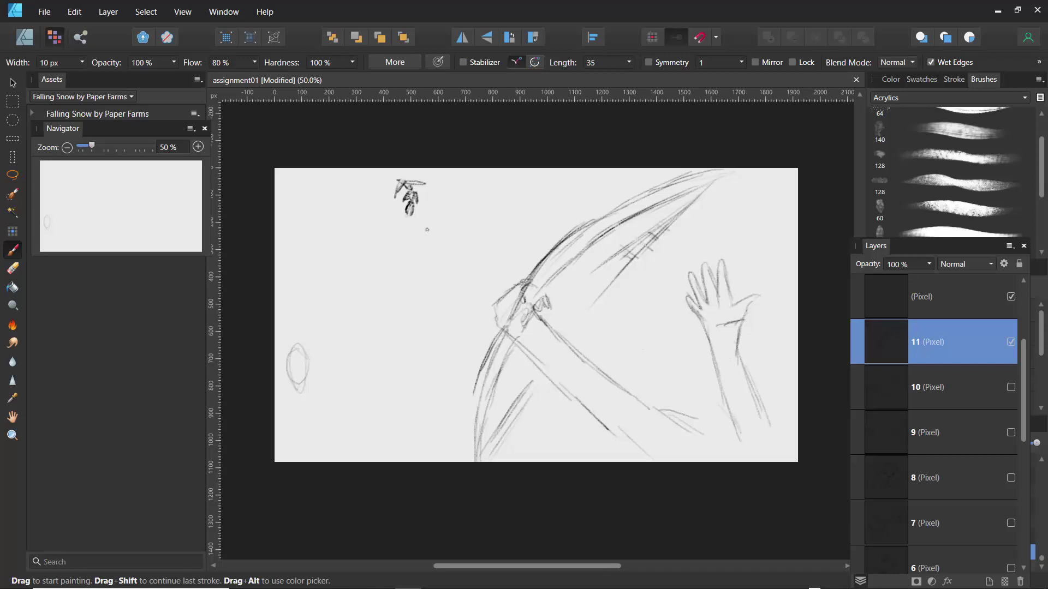
# - Draw a long diagonal arrow shaft with motion streaks, darkening the shaft and bow diagonals
pyautogui.moveTo(436, 209); pyautogui.dragTo(655, 366)
pyautogui.moveTo(415, 186)
pyautogui.mouseDown()
pyautogui.moveTo(451, 210)
pyautogui.moveTo(389, 174)
pyautogui.mouseUp()
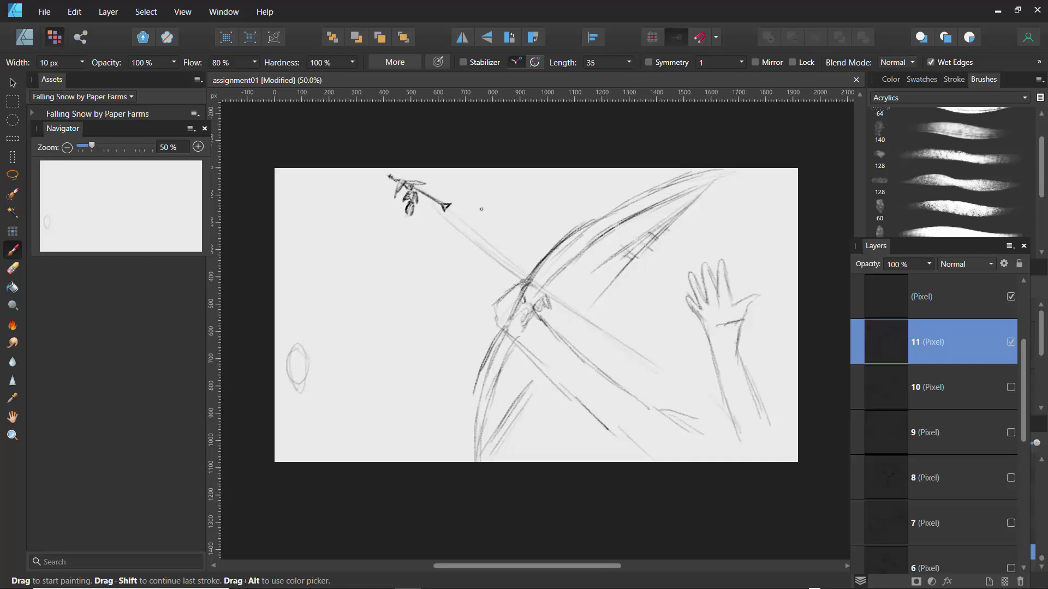
pyautogui.moveTo(464, 205); pyautogui.dragTo(629, 304)
pyautogui.moveTo(527, 239); pyautogui.dragTo(654, 323)
pyautogui.moveTo(459, 216); pyautogui.dragTo(624, 323)
pyautogui.moveTo(551, 274); pyautogui.dragTo(581, 302)
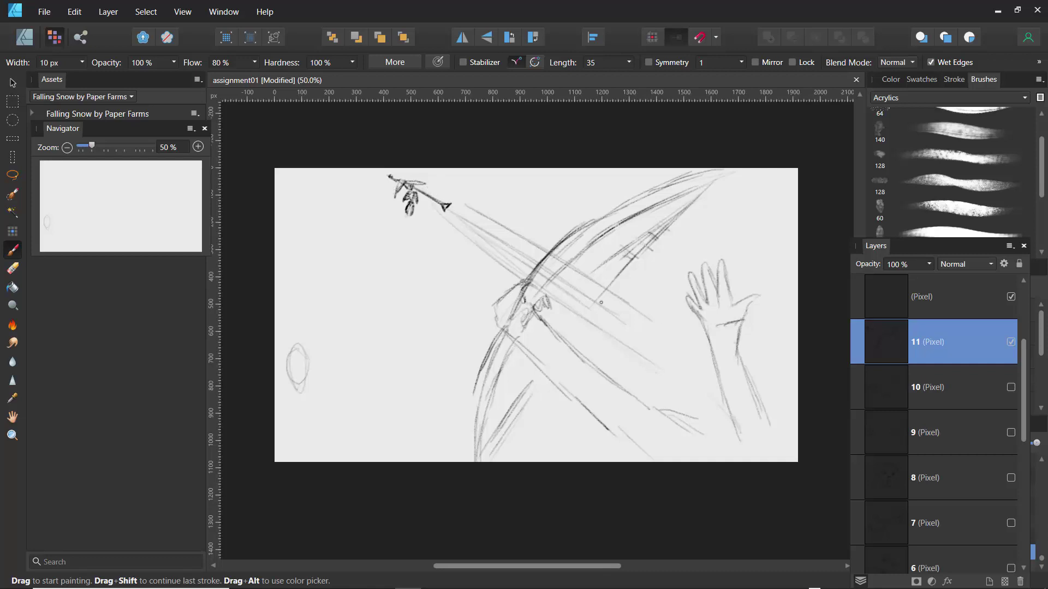
pyautogui.moveTo(578, 267); pyautogui.dragTo(730, 436)
pyautogui.moveTo(440, 203); pyautogui.dragTo(379, 180)
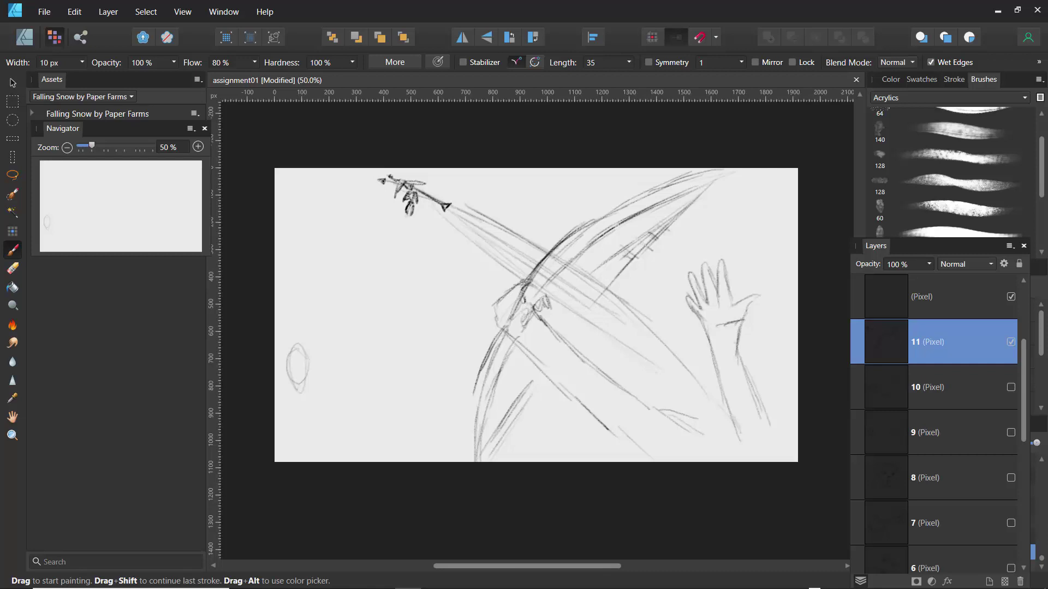
pyautogui.moveTo(412, 185); pyautogui.dragTo(453, 207)
pyautogui.moveTo(693, 198); pyautogui.dragTo(630, 267)
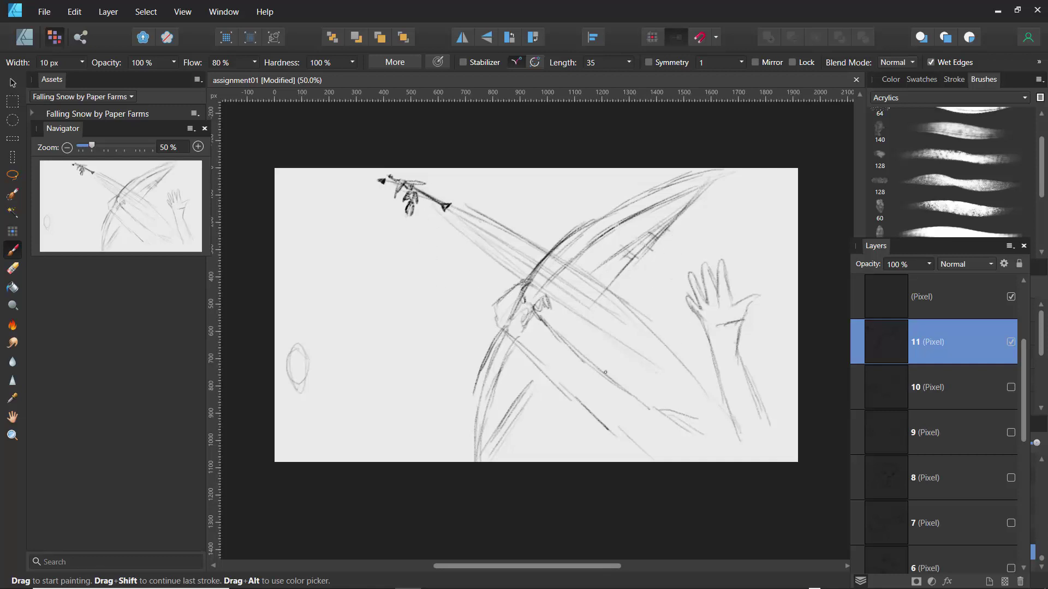
# - Compare layers 9, 10 and 11 by toggling their visibility, leaving layer 11 hidden
pyautogui.click(1010, 341)
pyautogui.click(1010, 387)
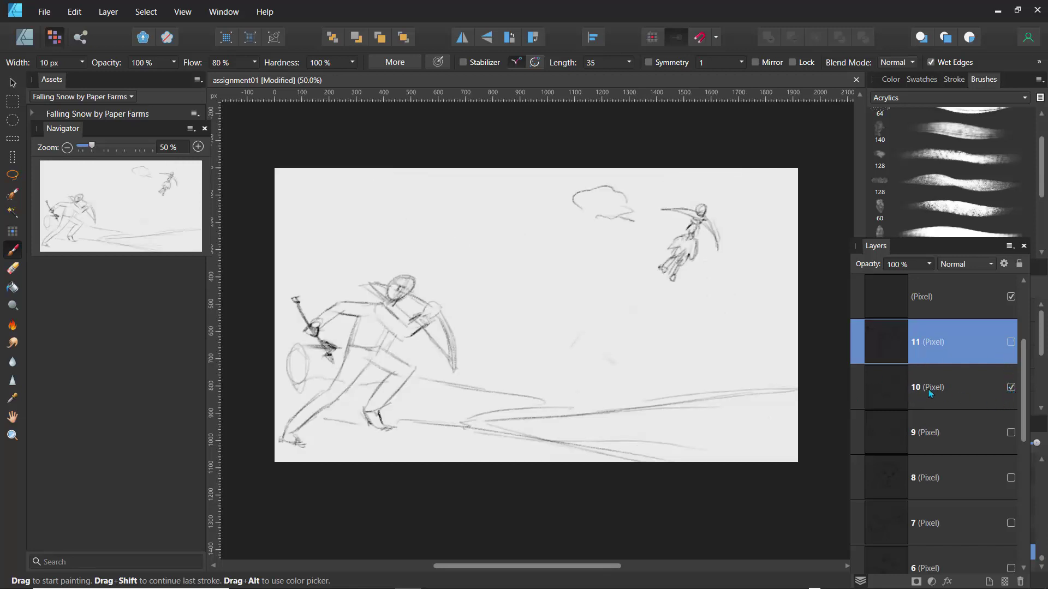
pyautogui.click(1010, 387)
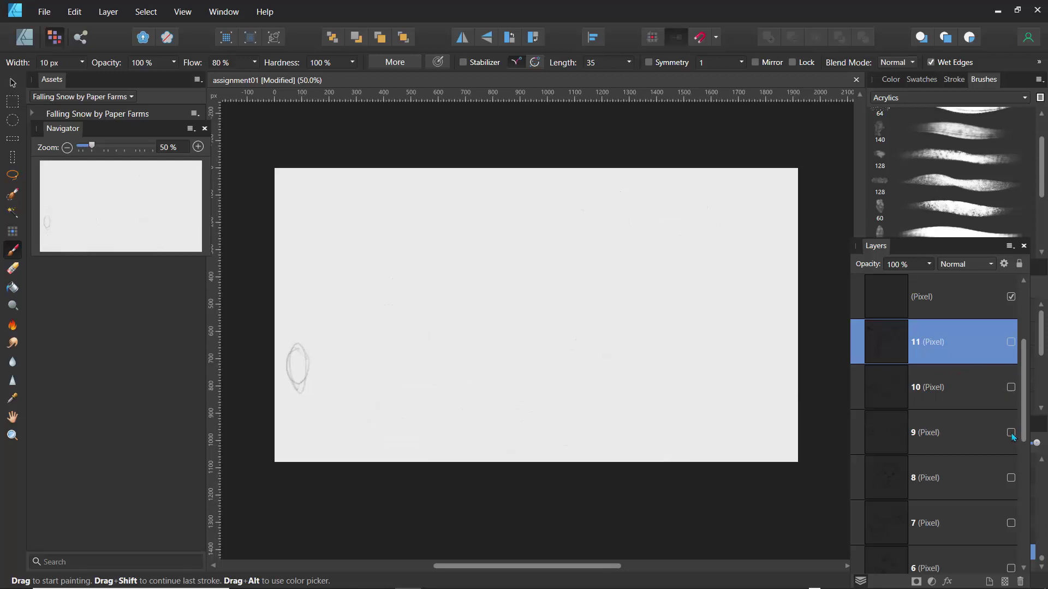
pyautogui.click(1011, 432)
pyautogui.click(1010, 433)
pyautogui.click(1010, 387)
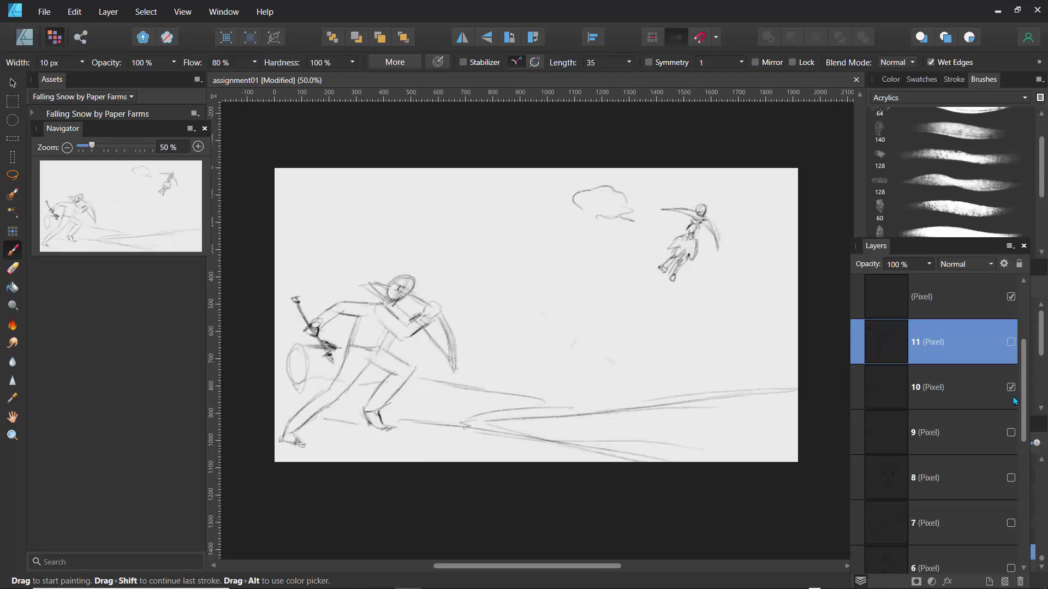
pyautogui.click(1010, 387)
pyautogui.click(1010, 342)
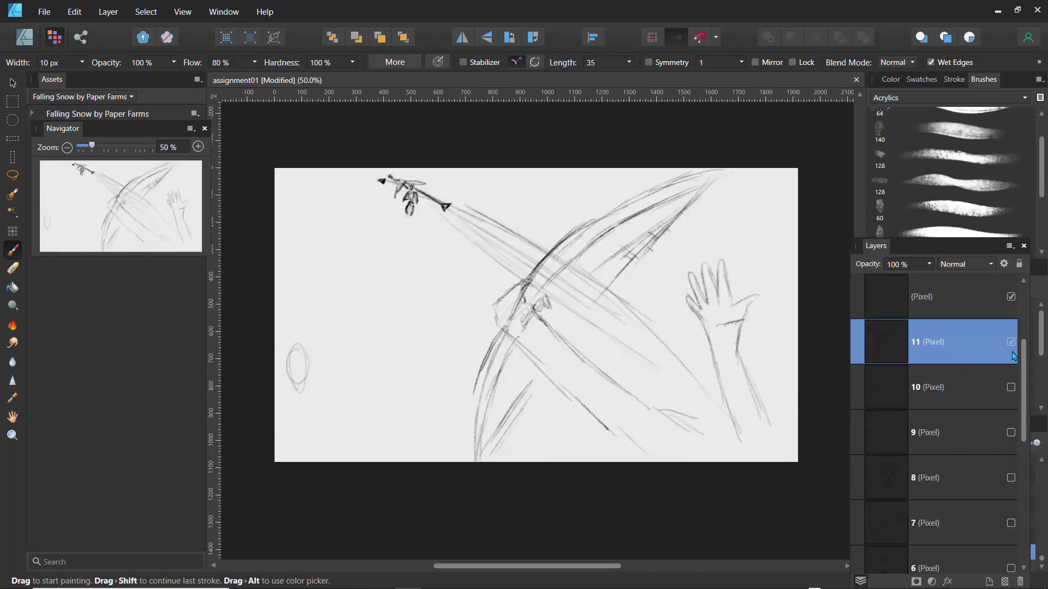
pyautogui.click(1011, 343)
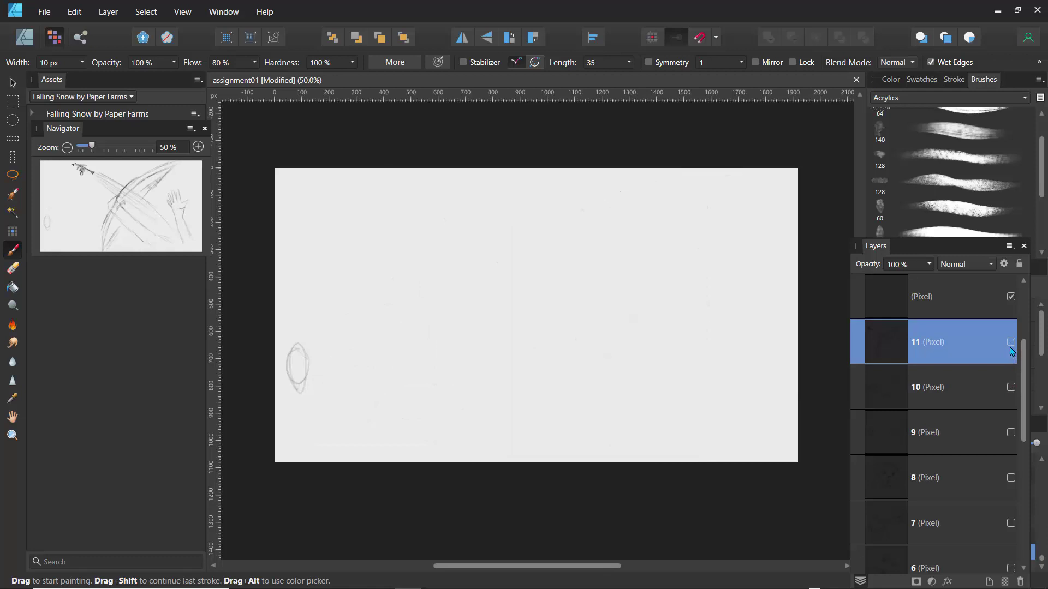
# - Rename the top pixel layer to 12
pyautogui.click(938, 306)
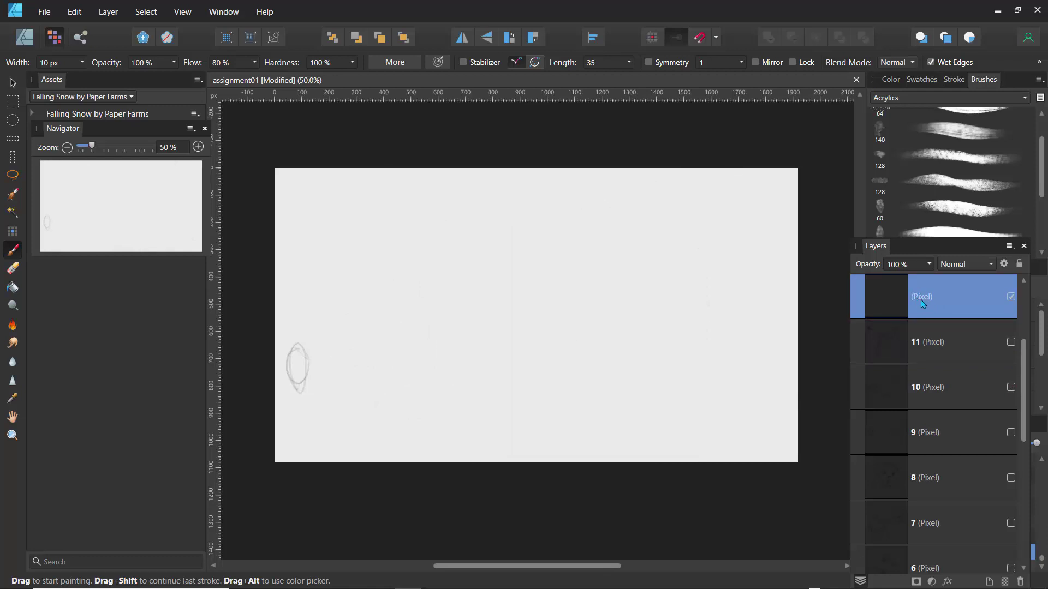
pyautogui.doubleClick(922, 301)
pyautogui.write('12')
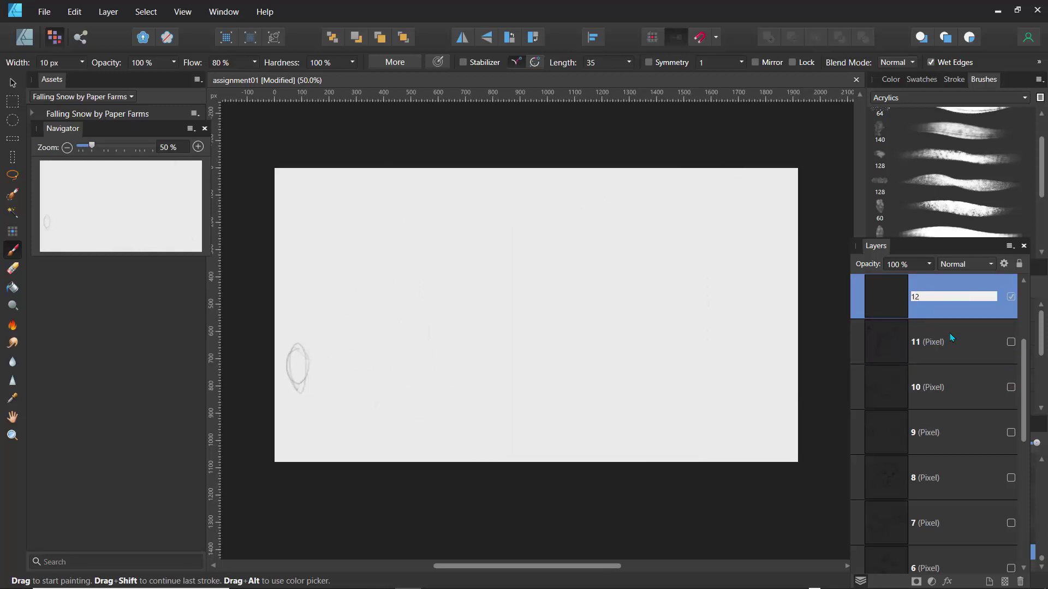
pyautogui.press('Return')
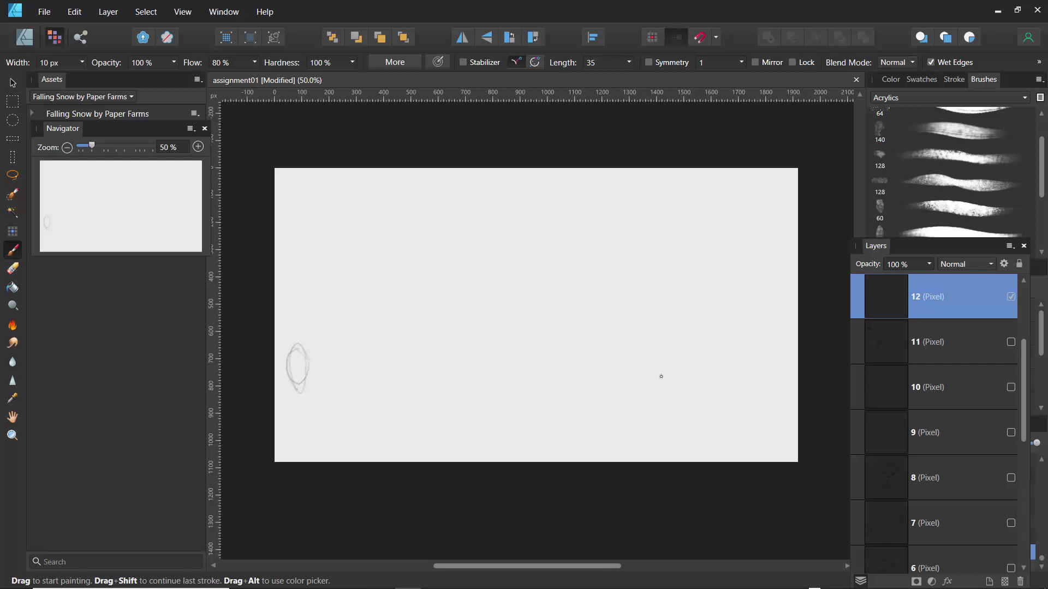
# - Review the bg layer and the layer 1 and layer 2 sketches by toggling their visibility
pyautogui.scroll(-5, 960, 426)
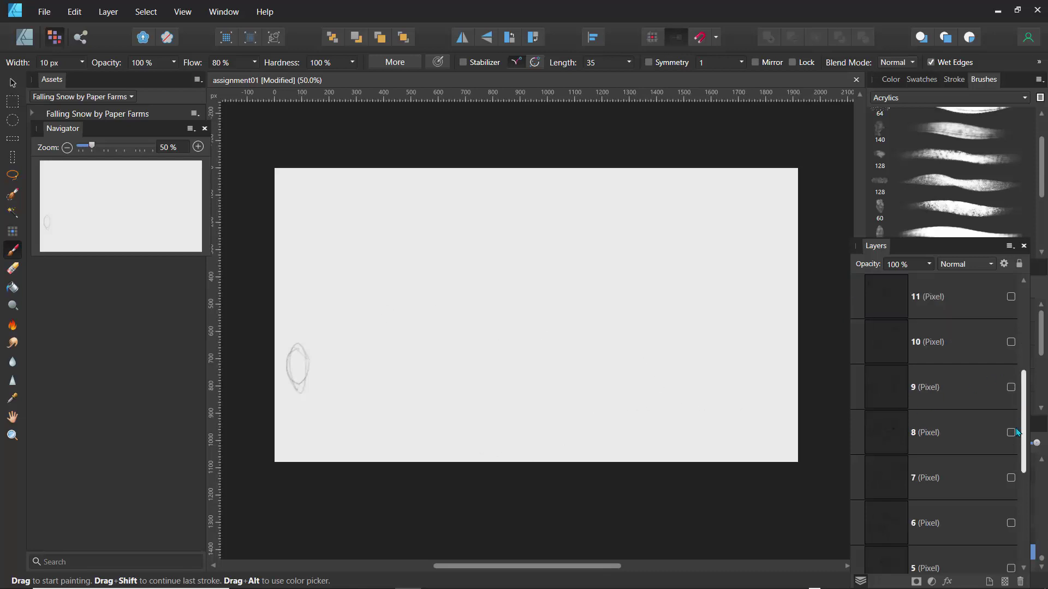
pyautogui.scroll(5, 1005, 441)
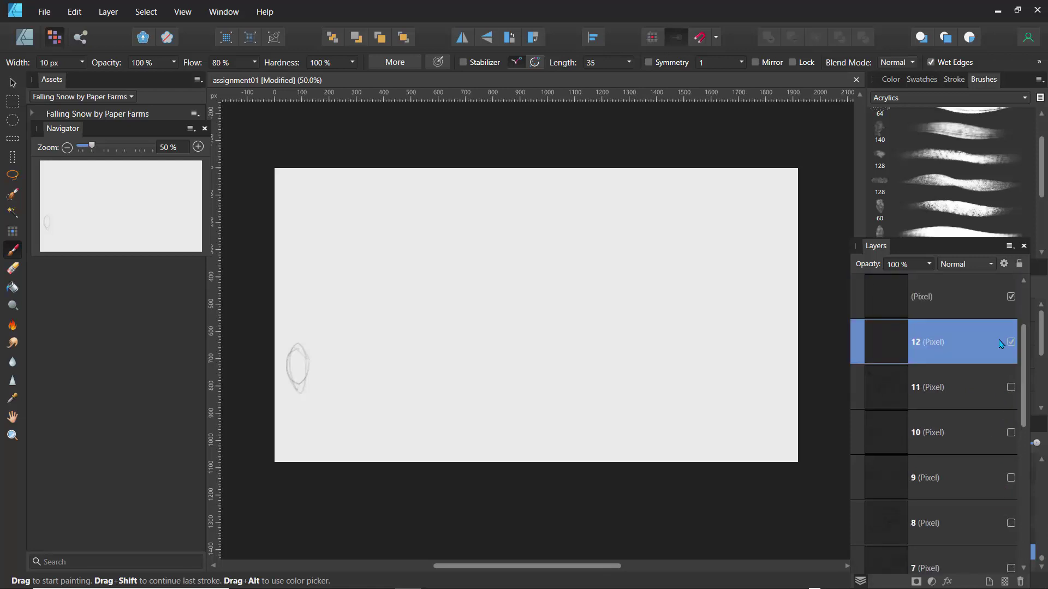
pyautogui.click(1010, 296)
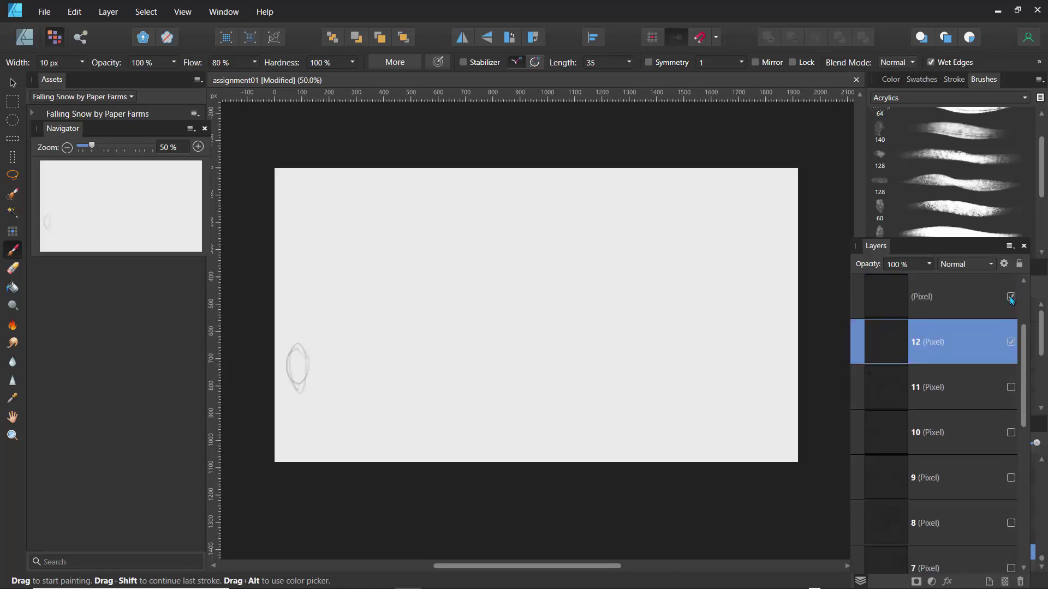
pyautogui.click(1011, 342)
pyautogui.moveTo(1025, 370); pyautogui.dragTo(1024, 524)
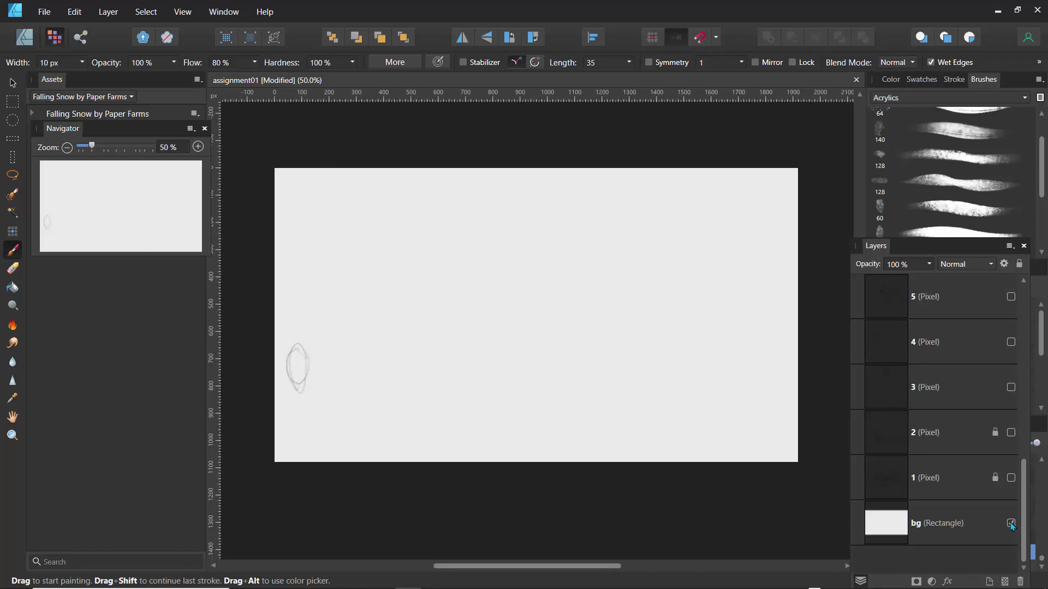
pyautogui.click(1011, 523)
pyautogui.click(1011, 523)
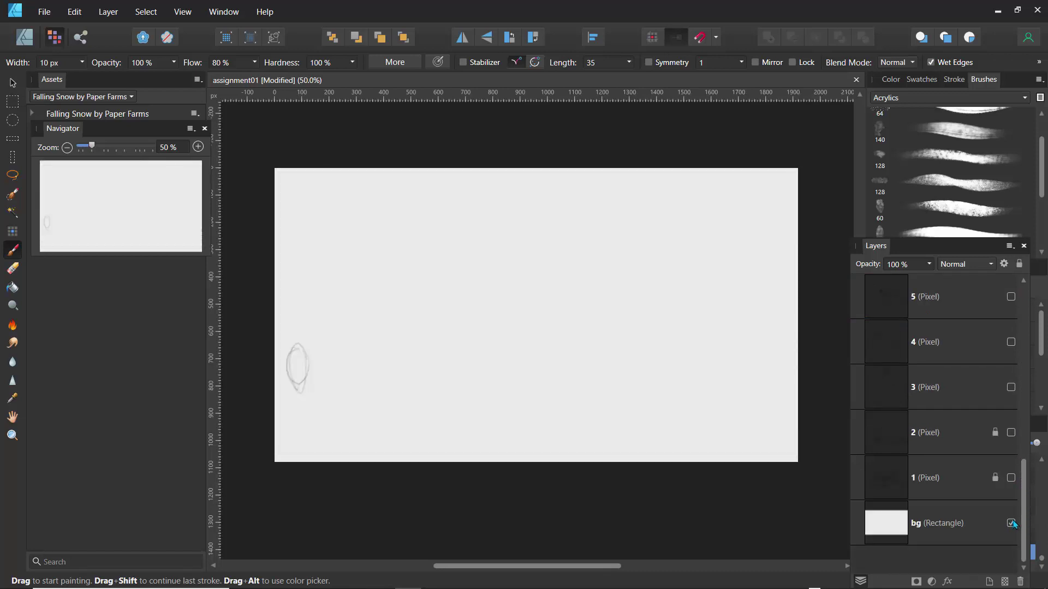
pyautogui.click(1010, 478)
pyautogui.click(1011, 433)
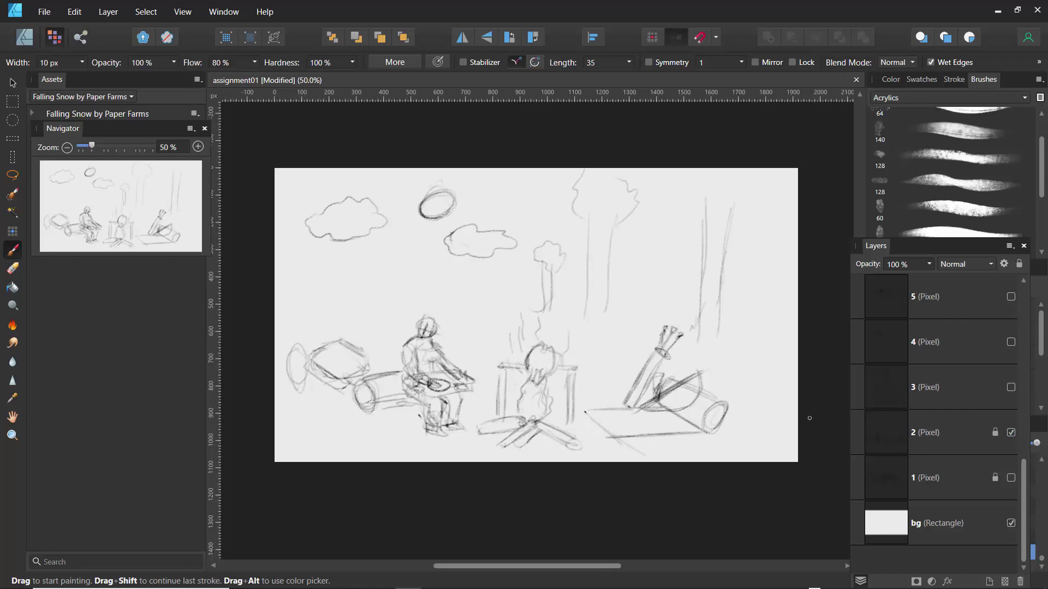
pyautogui.click(1011, 432)
# - Keep layer 11 hidden and make layer 12 visible and selected for drawing
pyautogui.scroll(6, 1011, 436)
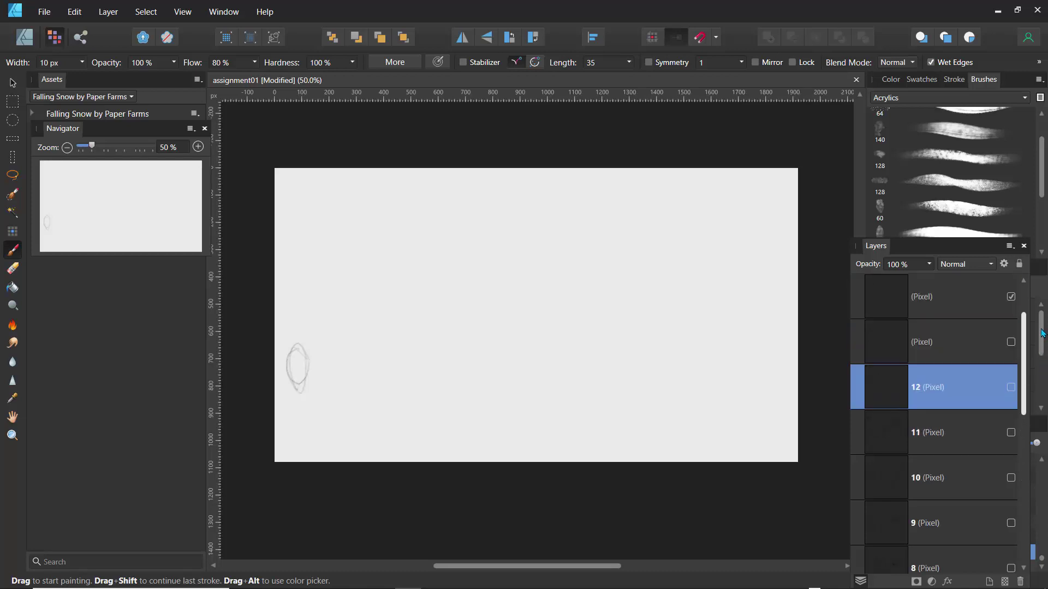
pyautogui.scroll(1, 1023, 401)
pyautogui.scroll(-2, 959, 376)
pyautogui.click(908, 389)
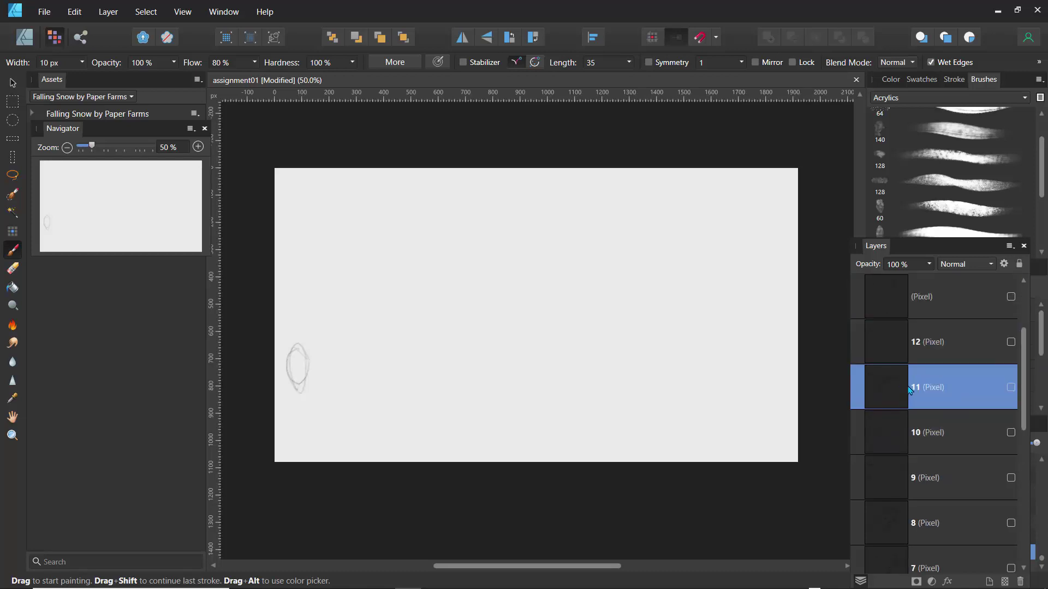
pyautogui.click(1011, 388)
pyautogui.click(1010, 388)
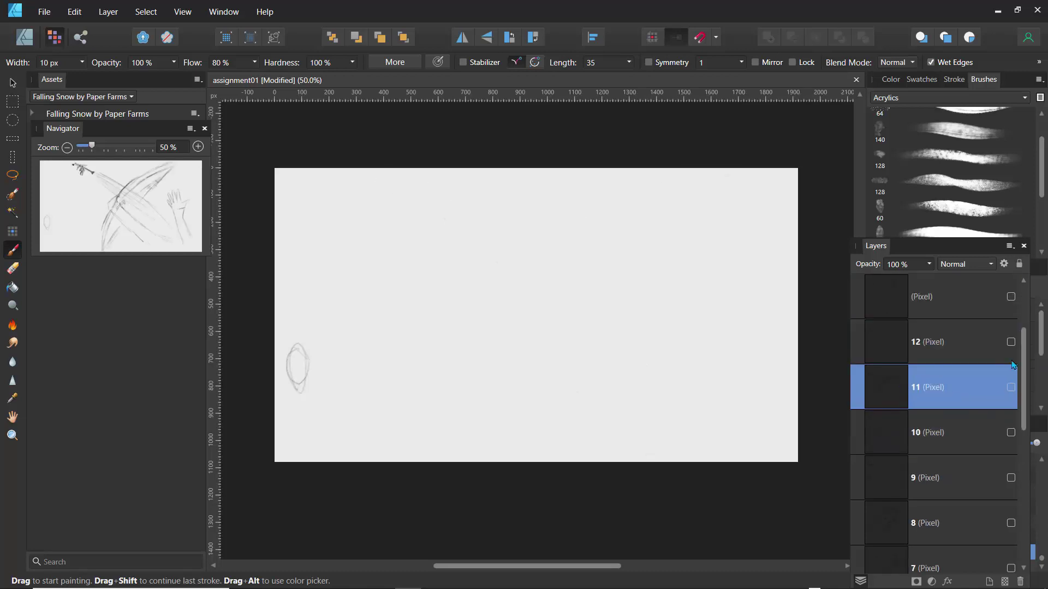
pyautogui.click(1010, 342)
pyautogui.click(919, 348)
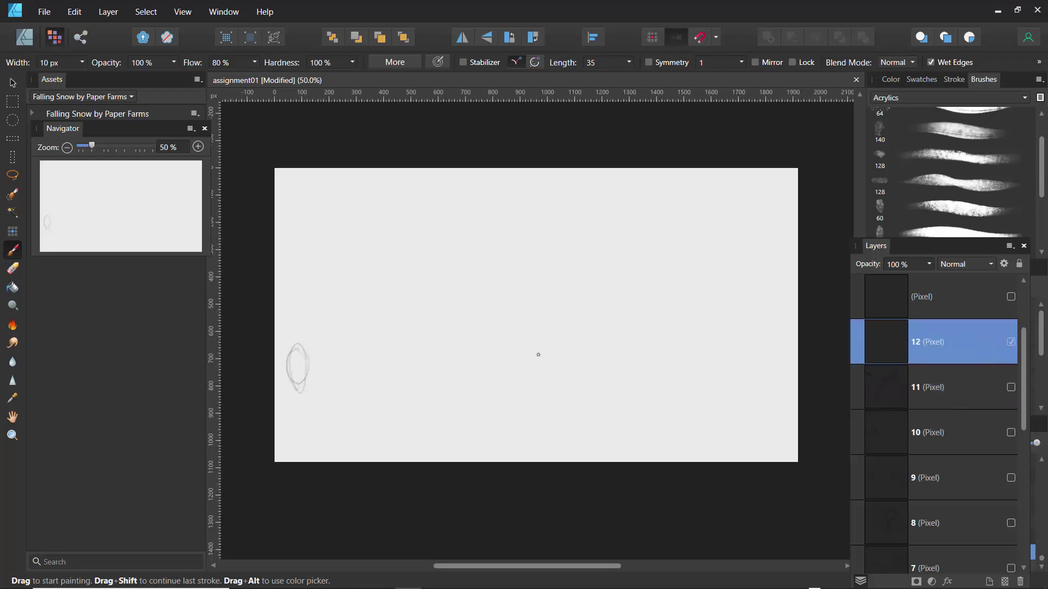
# - Draw a horizontal pole with two hanging animals and flames beneath them on layer 12
pyautogui.moveTo(538, 355)
pyautogui.mouseDown()
pyautogui.moveTo(480, 360)
pyautogui.moveTo(541, 356)
pyautogui.moveTo(505, 366)
pyautogui.moveTo(543, 368)
pyautogui.moveTo(535, 386)
pyautogui.moveTo(533, 370)
pyautogui.moveTo(527, 387)
pyautogui.moveTo(511, 374)
pyautogui.moveTo(530, 385)
pyautogui.moveTo(524, 410)
pyautogui.moveTo(526, 385)
pyautogui.moveTo(507, 401)
pyautogui.mouseUp()
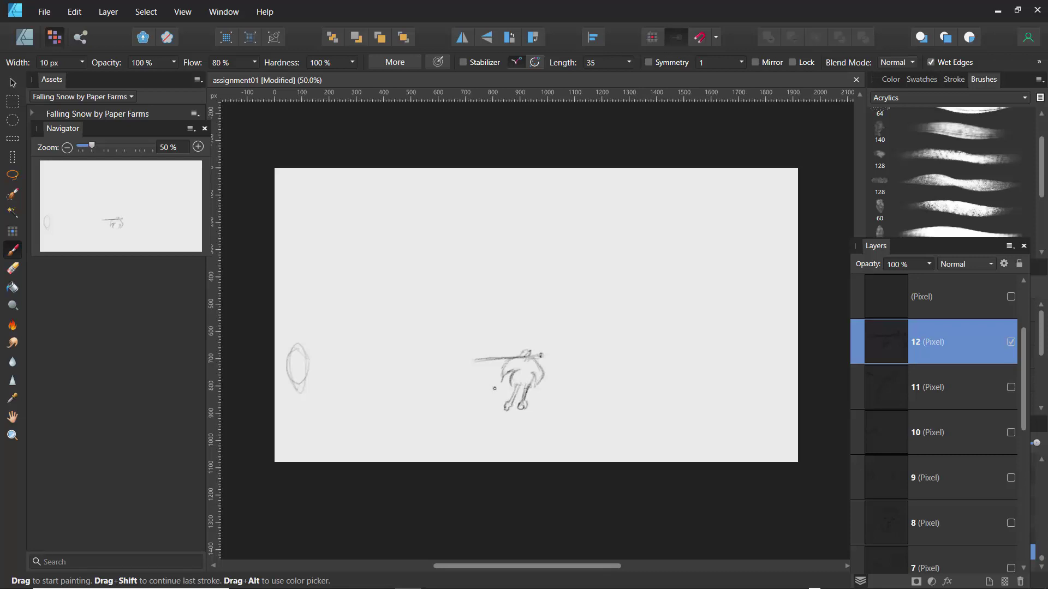
pyautogui.moveTo(519, 360); pyautogui.dragTo(450, 361)
pyautogui.moveTo(540, 357)
pyautogui.mouseDown()
pyautogui.moveTo(535, 420)
pyautogui.moveTo(538, 386)
pyautogui.moveTo(526, 429)
pyautogui.mouseUp()
pyautogui.moveTo(453, 357); pyautogui.dragTo(432, 420)
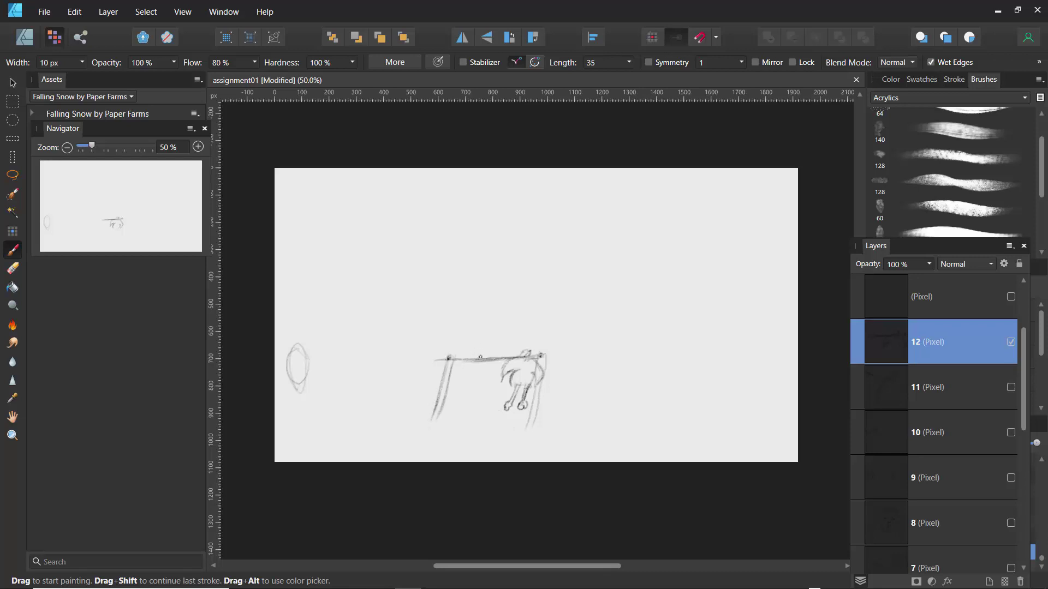
pyautogui.moveTo(480, 358)
pyautogui.mouseDown()
pyautogui.moveTo(458, 388)
pyautogui.moveTo(448, 366)
pyautogui.moveTo(489, 372)
pyautogui.moveTo(484, 357)
pyautogui.moveTo(480, 388)
pyautogui.moveTo(467, 361)
pyautogui.moveTo(463, 385)
pyautogui.moveTo(461, 368)
pyautogui.moveTo(473, 383)
pyautogui.moveTo(479, 368)
pyautogui.moveTo(472, 387)
pyautogui.moveTo(477, 366)
pyautogui.moveTo(502, 370)
pyautogui.moveTo(491, 363)
pyautogui.moveTo(467, 415)
pyautogui.moveTo(471, 388)
pyautogui.moveTo(456, 413)
pyautogui.moveTo(464, 388)
pyautogui.moveTo(454, 415)
pyautogui.mouseUp()
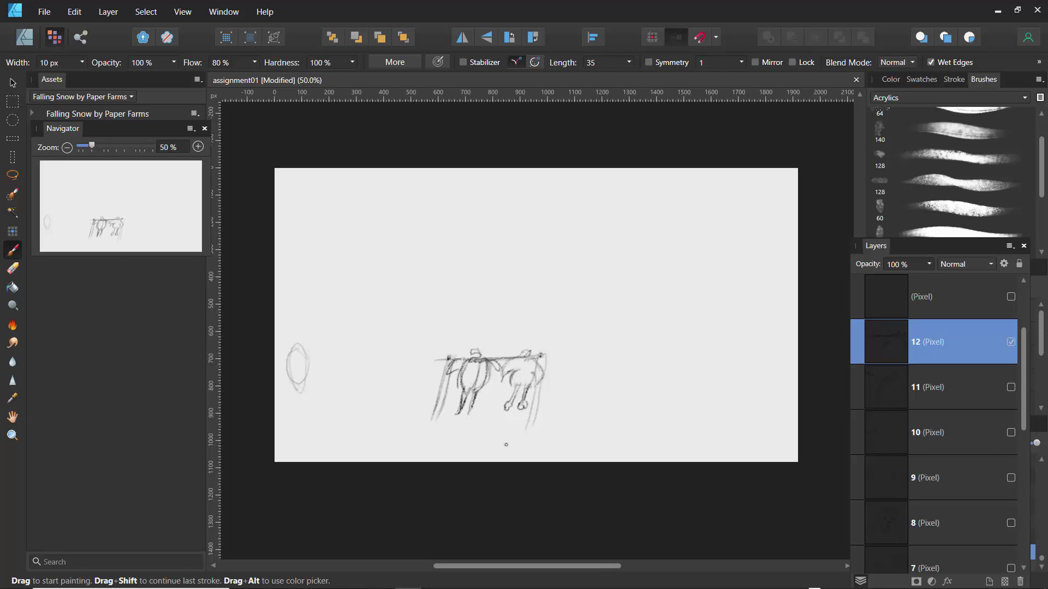
pyautogui.moveTo(497, 450)
pyautogui.mouseDown()
pyautogui.moveTo(496, 427)
pyautogui.moveTo(496, 400)
pyautogui.moveTo(474, 434)
pyautogui.moveTo(460, 429)
pyautogui.moveTo(450, 441)
pyautogui.moveTo(435, 418)
pyautogui.moveTo(443, 411)
pyautogui.moveTo(440, 430)
pyautogui.moveTo(404, 449)
pyautogui.moveTo(441, 437)
pyautogui.moveTo(420, 444)
pyautogui.moveTo(445, 438)
pyautogui.moveTo(454, 452)
pyautogui.moveTo(481, 437)
pyautogui.moveTo(464, 444)
pyautogui.moveTo(489, 458)
pyautogui.moveTo(513, 438)
pyautogui.moveTo(503, 444)
pyautogui.moveTo(536, 443)
pyautogui.moveTo(517, 431)
pyautogui.moveTo(503, 444)
pyautogui.moveTo(539, 448)
pyautogui.mouseUp()
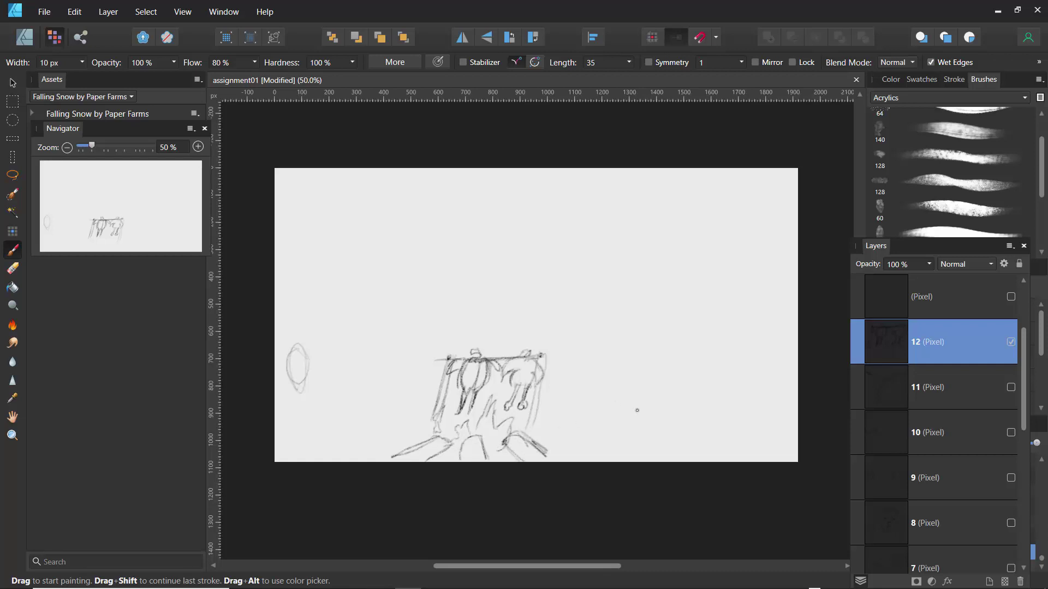
# - Sketch a log and slab at lower right, horizon lines across, and a short pole
pyautogui.moveTo(725, 404)
pyautogui.mouseDown()
pyautogui.moveTo(709, 417)
pyautogui.moveTo(732, 401)
pyautogui.moveTo(679, 361)
pyautogui.moveTo(654, 380)
pyautogui.moveTo(709, 426)
pyautogui.mouseUp()
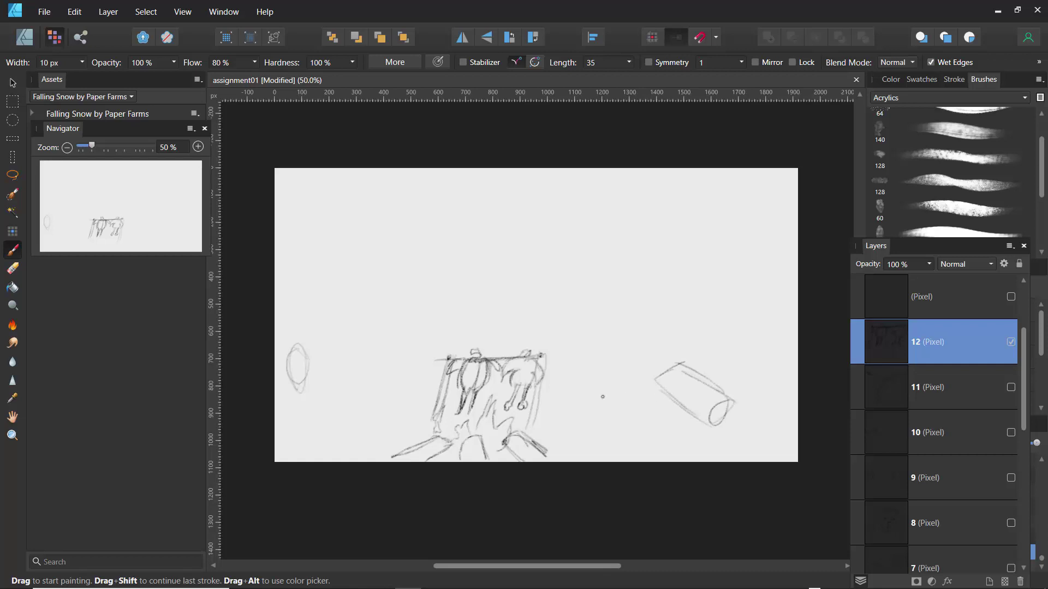
pyautogui.moveTo(673, 389)
pyautogui.mouseDown()
pyautogui.moveTo(572, 399)
pyautogui.moveTo(600, 444)
pyautogui.mouseUp()
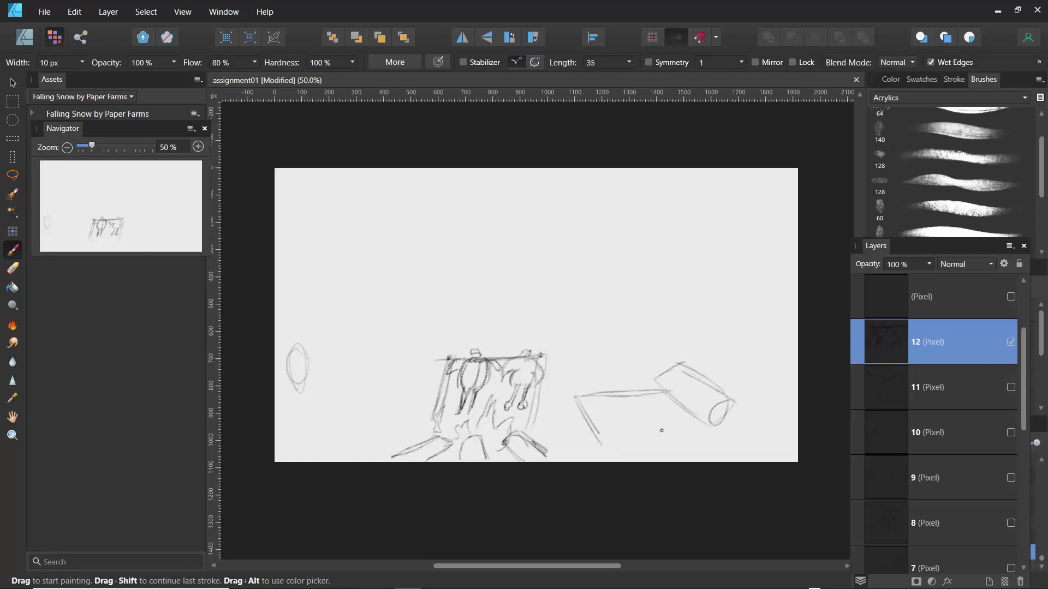
pyautogui.moveTo(701, 428); pyautogui.dragTo(609, 430)
pyautogui.moveTo(775, 334); pyautogui.dragTo(661, 318)
pyautogui.moveTo(707, 320)
pyautogui.mouseDown()
pyautogui.moveTo(605, 335)
pyautogui.moveTo(633, 342)
pyautogui.mouseUp()
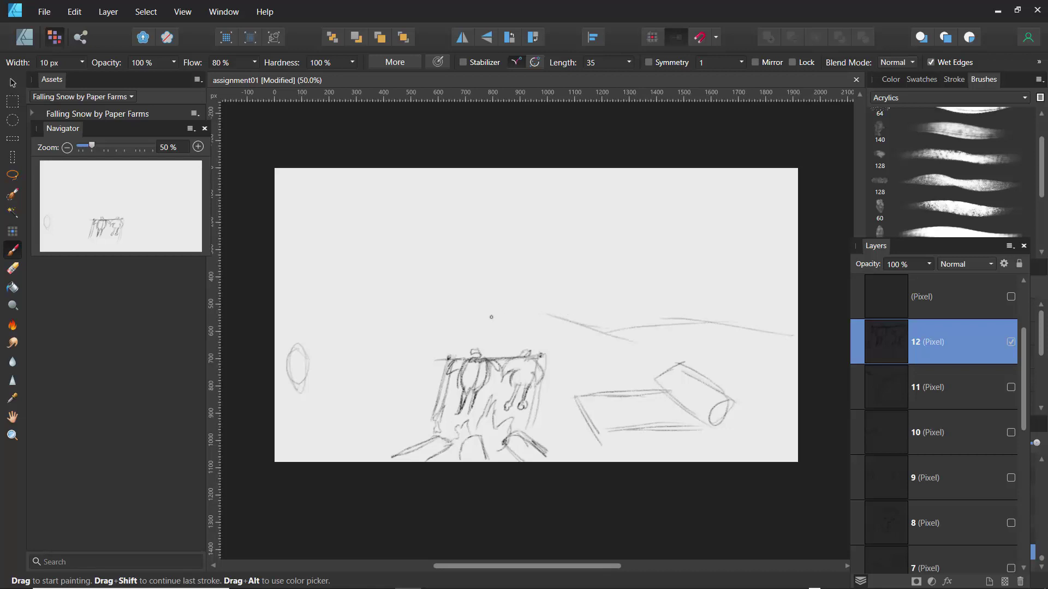
pyautogui.moveTo(565, 315)
pyautogui.mouseDown()
pyautogui.moveTo(374, 304)
pyautogui.moveTo(282, 285)
pyautogui.moveTo(419, 306)
pyautogui.mouseUp()
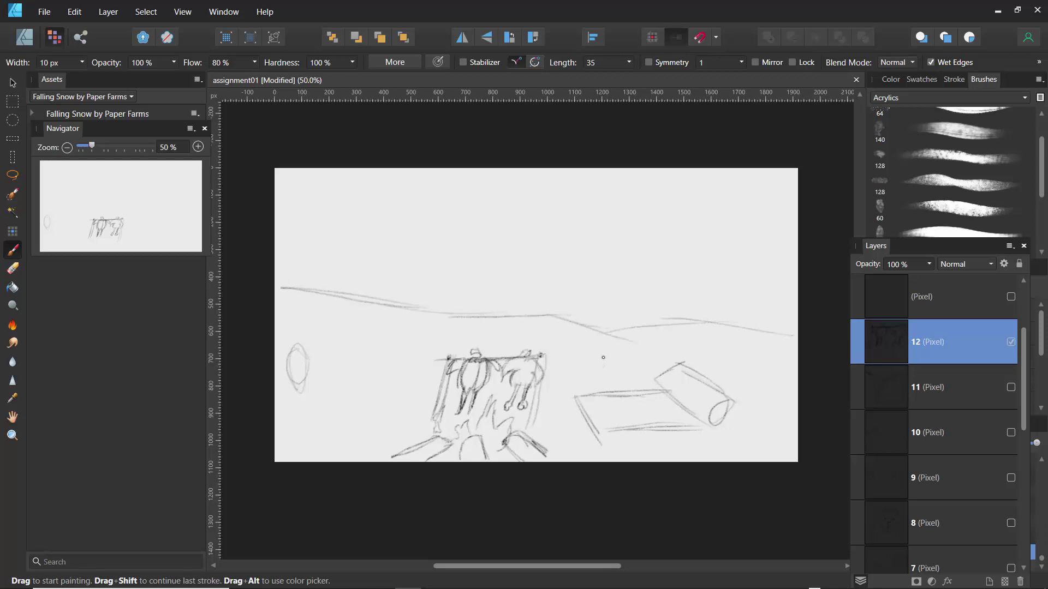
pyautogui.moveTo(603, 357)
pyautogui.mouseDown()
pyautogui.moveTo(644, 355)
pyautogui.moveTo(574, 353)
pyautogui.mouseUp()
pyautogui.moveTo(574, 353)
pyautogui.mouseDown()
pyautogui.moveTo(642, 362)
pyautogui.moveTo(576, 356)
pyautogui.mouseUp()
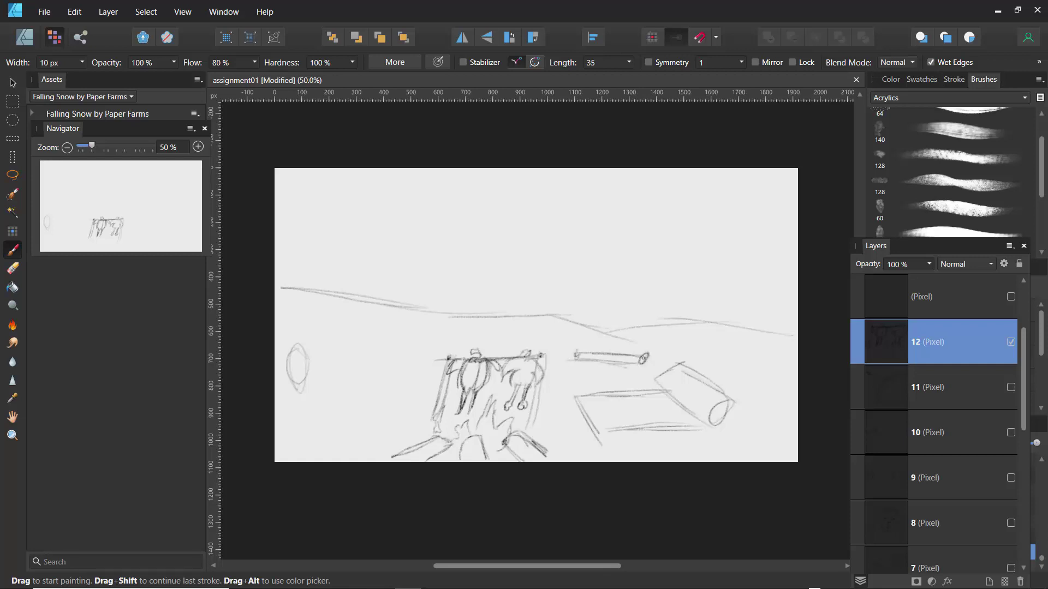
pyautogui.moveTo(643, 358)
pyautogui.mouseDown()
pyautogui.moveTo(662, 357)
pyautogui.moveTo(649, 367)
pyautogui.mouseUp()
# - Add a second wheel and a seated figure whose arm reaches toward the pole
pyautogui.moveTo(301, 430)
pyautogui.mouseDown()
pyautogui.moveTo(290, 401)
pyautogui.moveTo(303, 383)
pyautogui.moveTo(345, 371)
pyautogui.mouseUp()
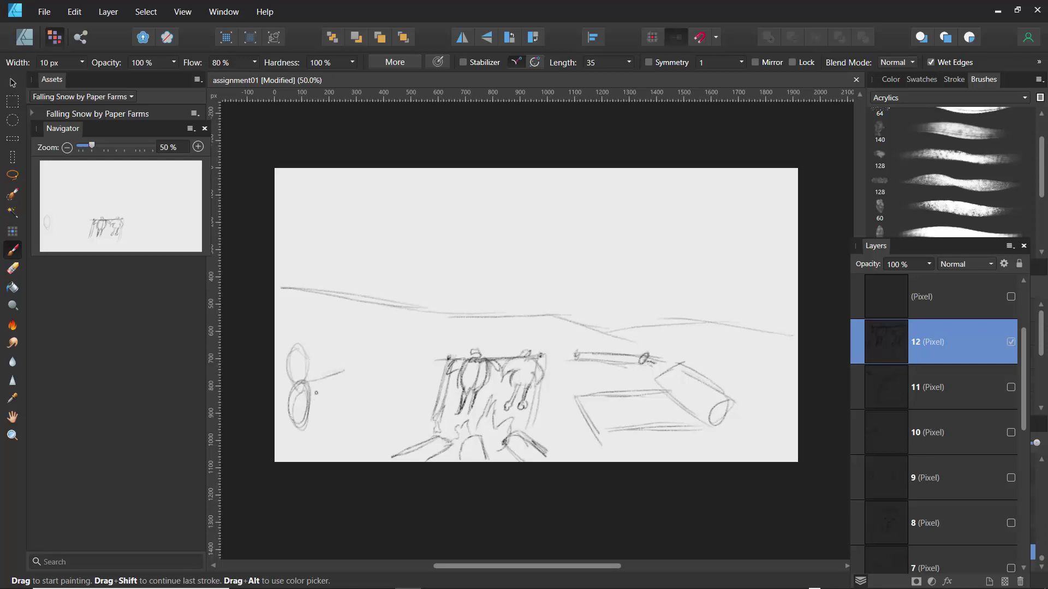
pyautogui.moveTo(316, 419); pyautogui.dragTo(374, 397)
pyautogui.moveTo(375, 289)
pyautogui.mouseDown()
pyautogui.moveTo(360, 279)
pyautogui.moveTo(375, 284)
pyautogui.moveTo(359, 304)
pyautogui.moveTo(358, 291)
pyautogui.moveTo(376, 295)
pyautogui.moveTo(349, 305)
pyautogui.moveTo(337, 341)
pyautogui.mouseUp()
pyautogui.moveTo(378, 308)
pyautogui.mouseDown()
pyautogui.moveTo(366, 339)
pyautogui.moveTo(352, 310)
pyautogui.moveTo(341, 364)
pyautogui.moveTo(364, 379)
pyautogui.mouseUp()
pyautogui.hotkey('ctrl', 'z')
pyautogui.moveTo(334, 342)
pyautogui.mouseDown()
pyautogui.moveTo(368, 382)
pyautogui.moveTo(351, 346)
pyautogui.moveTo(379, 361)
pyautogui.moveTo(375, 421)
pyautogui.mouseUp()
pyautogui.moveTo(357, 375)
pyautogui.mouseDown()
pyautogui.moveTo(362, 419)
pyautogui.moveTo(357, 384)
pyautogui.moveTo(372, 425)
pyautogui.moveTo(395, 430)
pyautogui.moveTo(369, 424)
pyautogui.mouseUp()
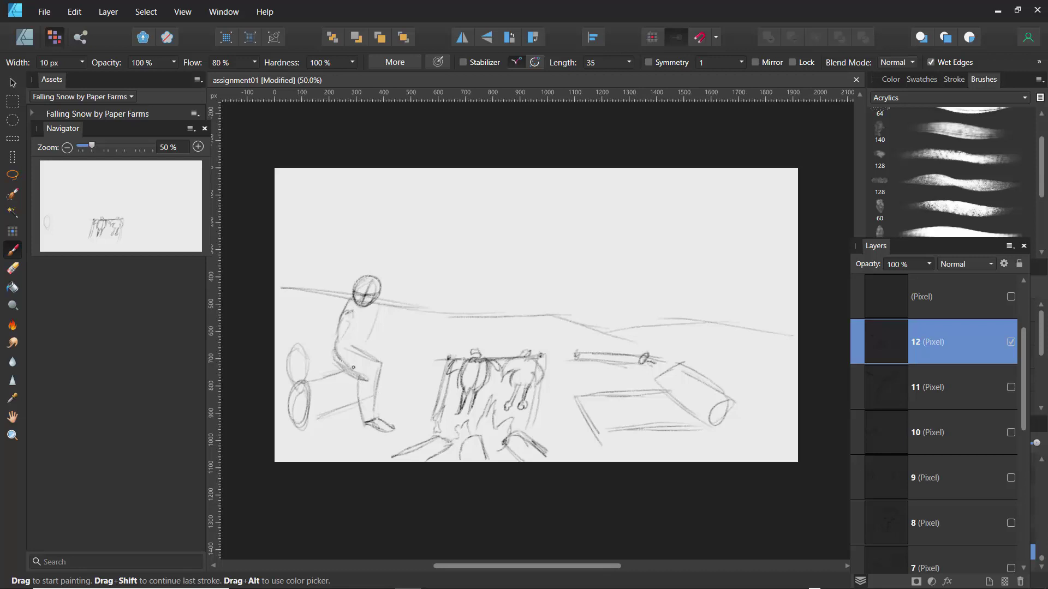
pyautogui.moveTo(359, 342)
pyautogui.mouseDown()
pyautogui.moveTo(394, 363)
pyautogui.moveTo(389, 407)
pyautogui.moveTo(403, 419)
pyautogui.moveTo(382, 413)
pyautogui.mouseUp()
pyautogui.moveTo(347, 316)
pyautogui.mouseDown()
pyautogui.moveTo(372, 342)
pyautogui.moveTo(376, 330)
pyautogui.moveTo(393, 336)
pyautogui.moveTo(384, 347)
pyautogui.moveTo(408, 345)
pyautogui.moveTo(400, 342)
pyautogui.moveTo(464, 370)
pyautogui.moveTo(349, 320)
pyautogui.moveTo(366, 307)
pyautogui.moveTo(382, 326)
pyautogui.moveTo(374, 301)
pyautogui.moveTo(379, 334)
pyautogui.moveTo(352, 332)
pyautogui.moveTo(355, 301)
pyautogui.moveTo(336, 412)
pyautogui.mouseUp()
# - Darken the wheel and diagonal frame lines at left and redraw the rider's head and shoulder
pyautogui.moveTo(303, 356); pyautogui.dragTo(354, 432)
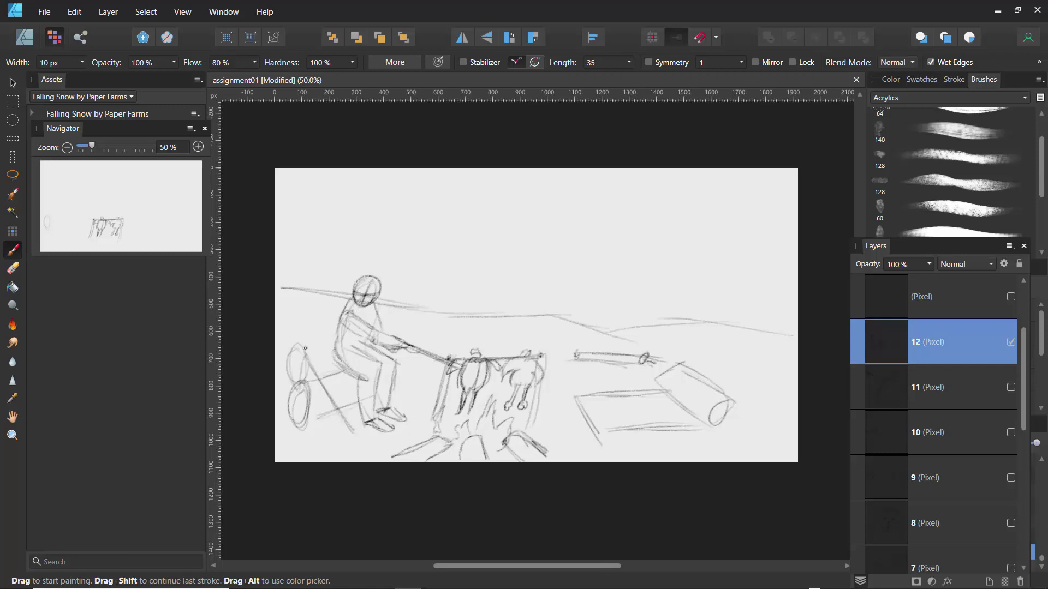
pyautogui.moveTo(305, 353)
pyautogui.mouseDown()
pyautogui.moveTo(303, 401)
pyautogui.moveTo(339, 437)
pyautogui.mouseUp()
pyautogui.moveTo(299, 405); pyautogui.dragTo(359, 443)
pyautogui.moveTo(303, 349); pyautogui.dragTo(360, 431)
pyautogui.moveTo(309, 366); pyautogui.dragTo(365, 446)
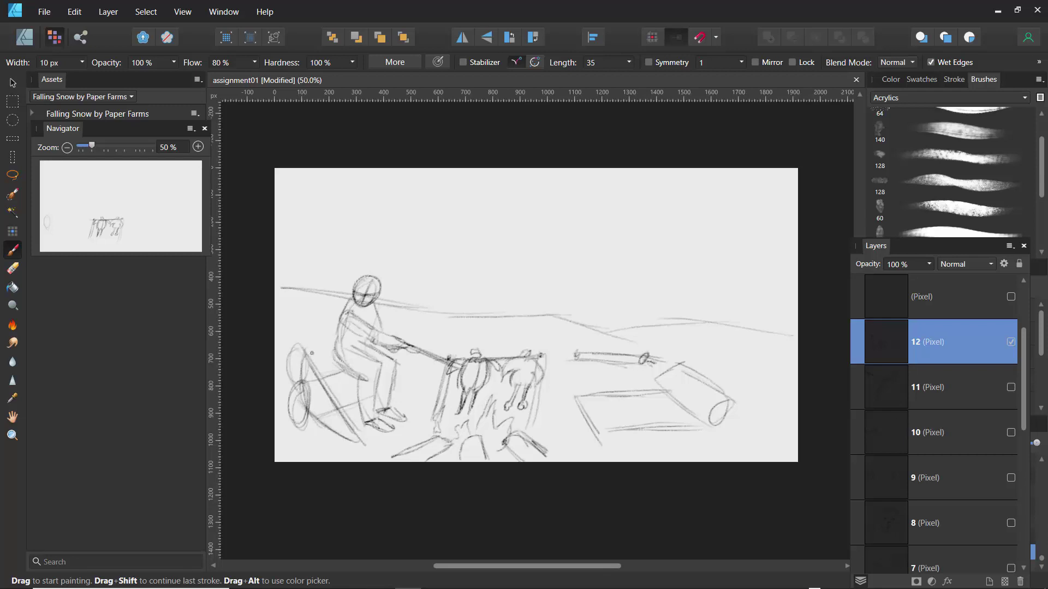
pyautogui.moveTo(312, 353)
pyautogui.mouseDown()
pyautogui.moveTo(310, 395)
pyautogui.moveTo(312, 365)
pyautogui.moveTo(329, 412)
pyautogui.moveTo(307, 390)
pyautogui.moveTo(345, 420)
pyautogui.moveTo(326, 418)
pyautogui.moveTo(365, 439)
pyautogui.moveTo(300, 361)
pyautogui.mouseUp()
pyautogui.moveTo(379, 288)
pyautogui.mouseDown()
pyautogui.moveTo(375, 276)
pyautogui.moveTo(353, 283)
pyautogui.moveTo(367, 300)
pyautogui.moveTo(378, 289)
pyautogui.moveTo(358, 292)
pyautogui.moveTo(376, 295)
pyautogui.moveTo(365, 307)
pyautogui.moveTo(373, 333)
pyautogui.moveTo(394, 337)
pyautogui.mouseUp()
pyautogui.moveTo(378, 304)
pyautogui.mouseDown()
pyautogui.moveTo(373, 334)
pyautogui.moveTo(366, 328)
pyautogui.mouseUp()
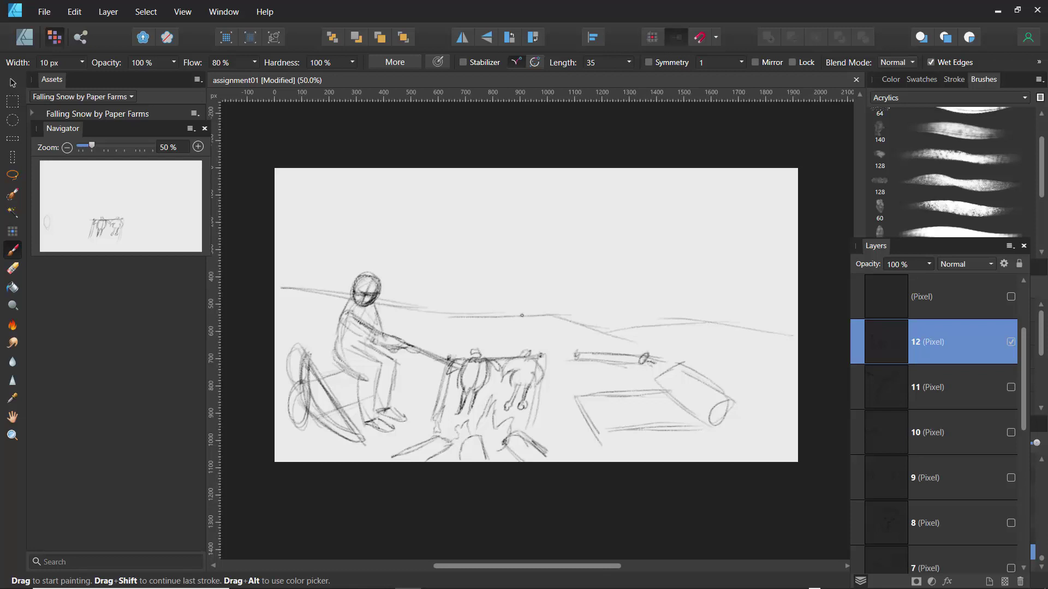
# - Add a curved horizon stroke, a tall vertical line at right, and a stroke above the arm
pyautogui.moveTo(601, 338)
pyautogui.mouseDown()
pyautogui.moveTo(649, 321)
pyautogui.moveTo(712, 322)
pyautogui.mouseUp()
pyautogui.moveTo(772, 275); pyautogui.dragTo(739, 425)
pyautogui.moveTo(764, 315); pyautogui.dragTo(757, 352)
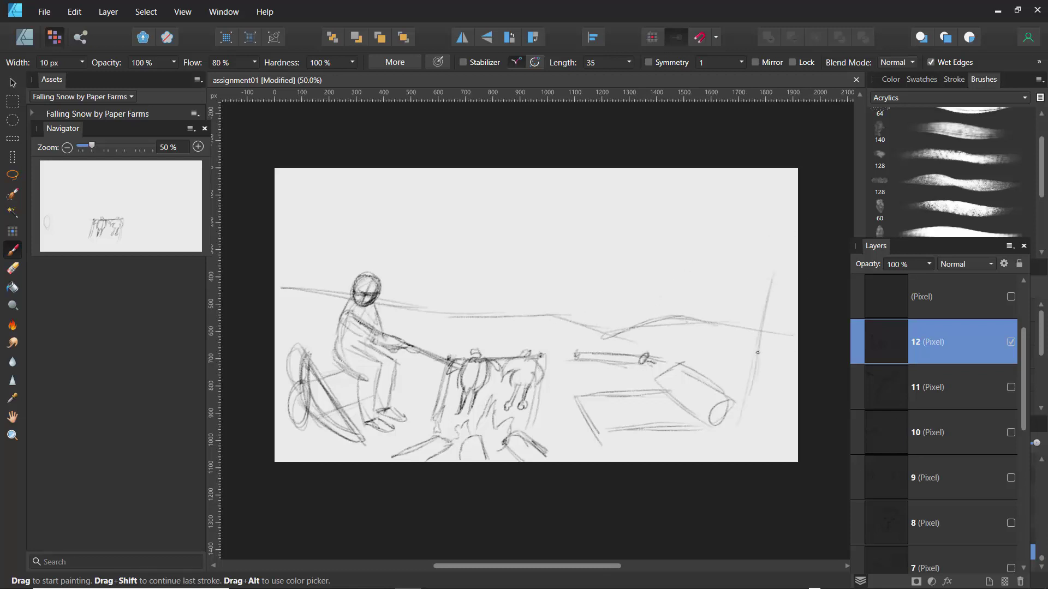
pyautogui.moveTo(788, 228); pyautogui.dragTo(765, 357)
pyautogui.moveTo(435, 325); pyautogui.dragTo(389, 320)
# - Darken the slab's edges, sketch the chair back left of the figure, and darken the dog's leg
pyautogui.moveTo(613, 408)
pyautogui.mouseDown()
pyautogui.moveTo(638, 427)
pyautogui.moveTo(557, 410)
pyautogui.moveTo(574, 433)
pyautogui.moveTo(641, 427)
pyautogui.mouseUp()
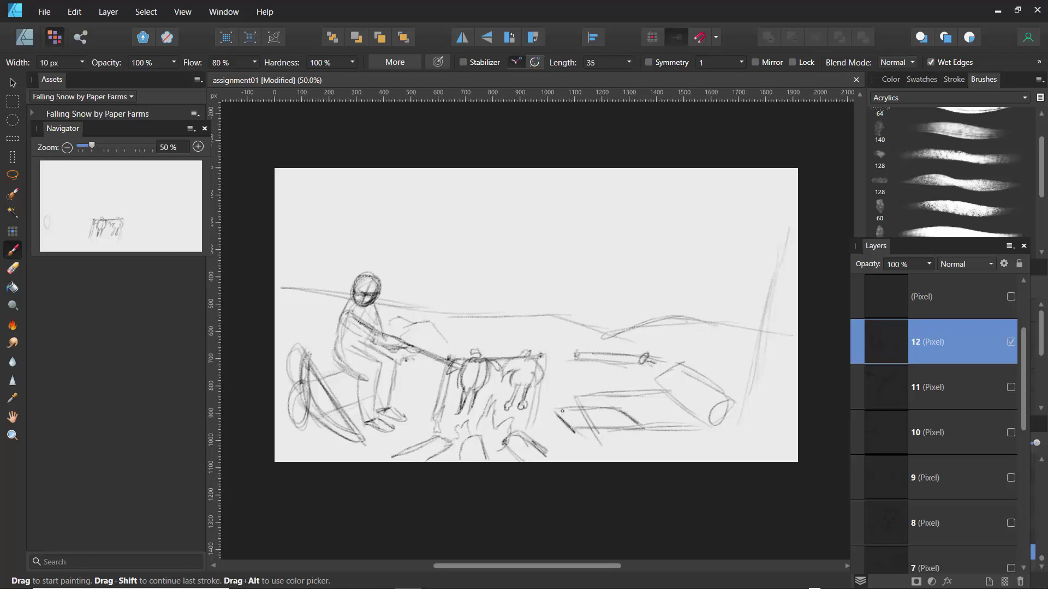
pyautogui.moveTo(556, 408)
pyautogui.mouseDown()
pyautogui.moveTo(617, 409)
pyautogui.moveTo(636, 422)
pyautogui.moveTo(576, 429)
pyautogui.mouseUp()
pyautogui.moveTo(562, 414); pyautogui.dragTo(632, 428)
pyautogui.moveTo(627, 427)
pyautogui.mouseDown()
pyautogui.moveTo(570, 429)
pyautogui.moveTo(592, 430)
pyautogui.mouseUp()
pyautogui.moveTo(580, 427); pyautogui.dragTo(582, 431)
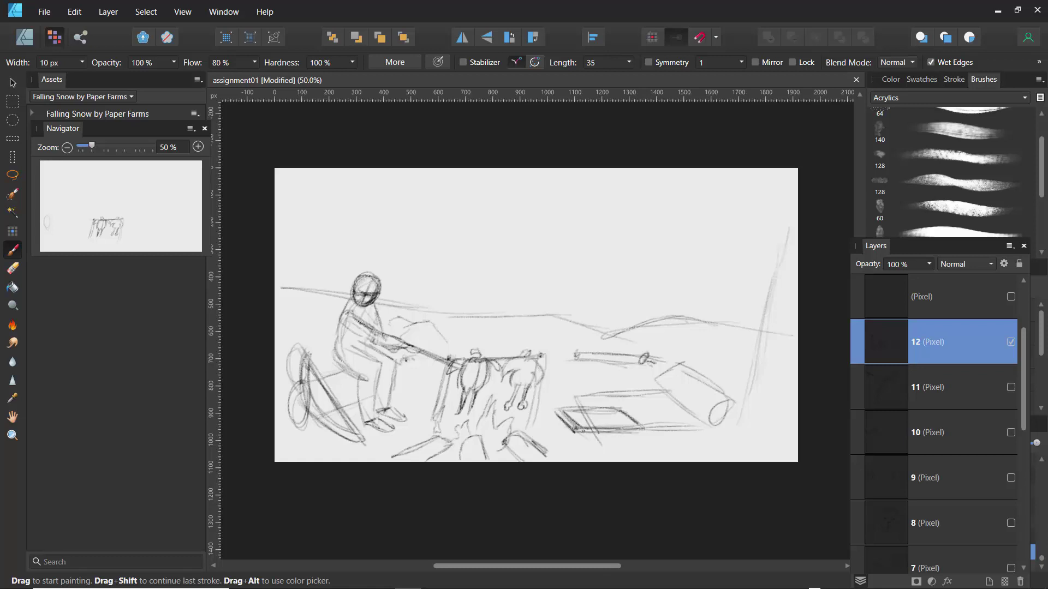
pyautogui.moveTo(324, 334); pyautogui.dragTo(326, 376)
pyautogui.hotkey('ctrl', 'z')
pyautogui.hotkey('ctrl', 'z')
pyautogui.hotkey('ctrl', 'z')
pyautogui.hotkey('ctrl', 'z')
pyautogui.hotkey('ctrl', 'z')
pyautogui.hotkey('ctrl', 'z')
pyautogui.hotkey('ctrl', 'z')
pyautogui.hotkey('ctrl', 'z')
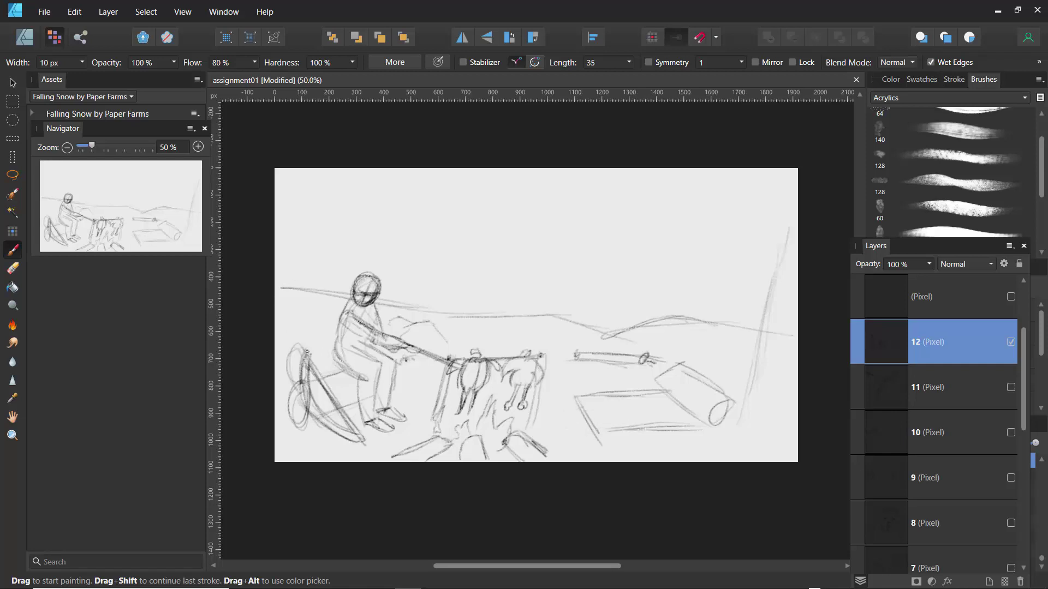
pyautogui.moveTo(320, 325)
pyautogui.mouseDown()
pyautogui.moveTo(325, 361)
pyautogui.moveTo(321, 335)
pyautogui.moveTo(308, 332)
pyautogui.moveTo(324, 327)
pyautogui.moveTo(285, 325)
pyautogui.moveTo(287, 363)
pyautogui.moveTo(285, 333)
pyautogui.moveTo(290, 356)
pyautogui.moveTo(323, 321)
pyautogui.moveTo(283, 320)
pyautogui.moveTo(285, 361)
pyautogui.mouseUp()
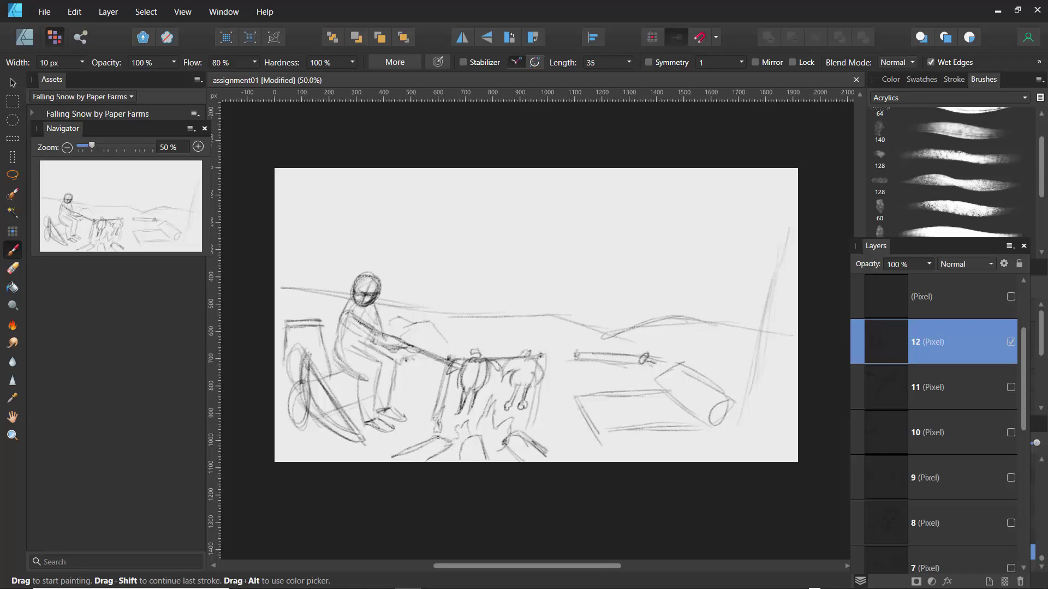
pyautogui.moveTo(438, 437); pyautogui.dragTo(434, 430)
# - Select the top pixel layer and turn on the sketches of layers 11 down to 5
pyautogui.click(964, 310)
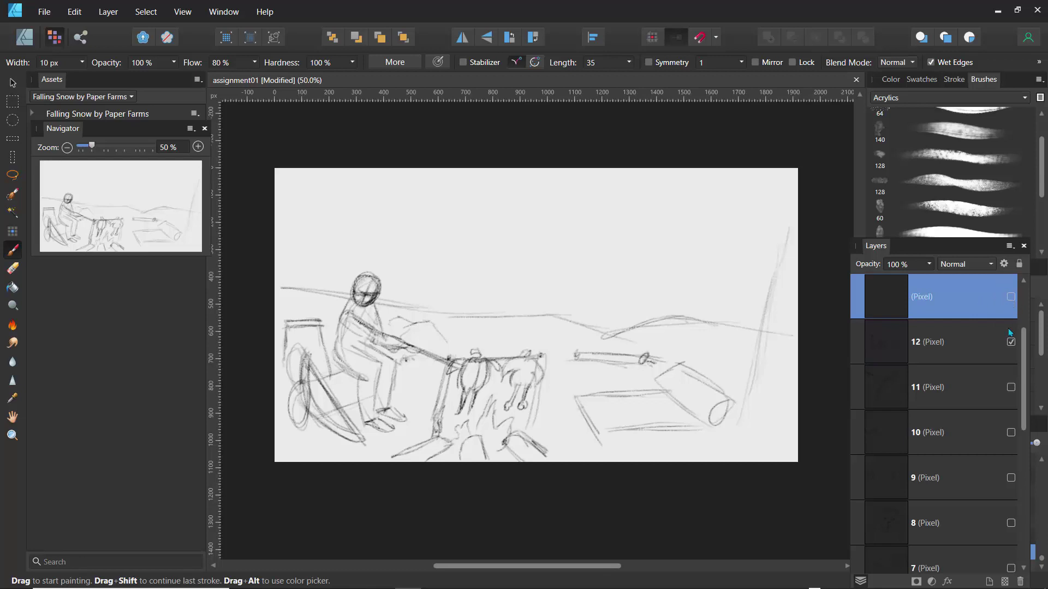
pyautogui.click(1010, 388)
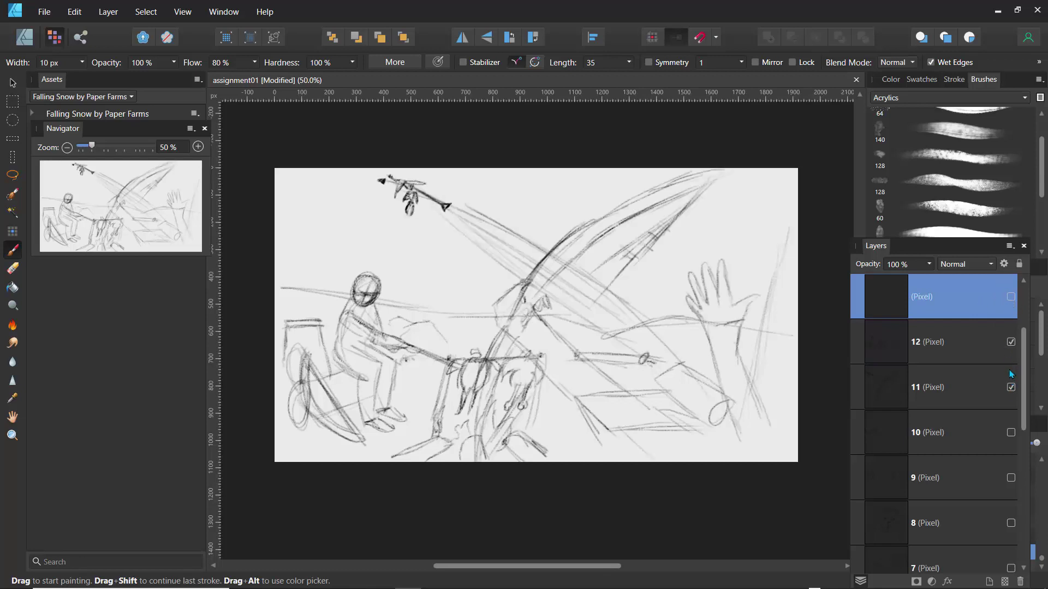
pyautogui.moveTo(1021, 371); pyautogui.dragTo(1015, 403)
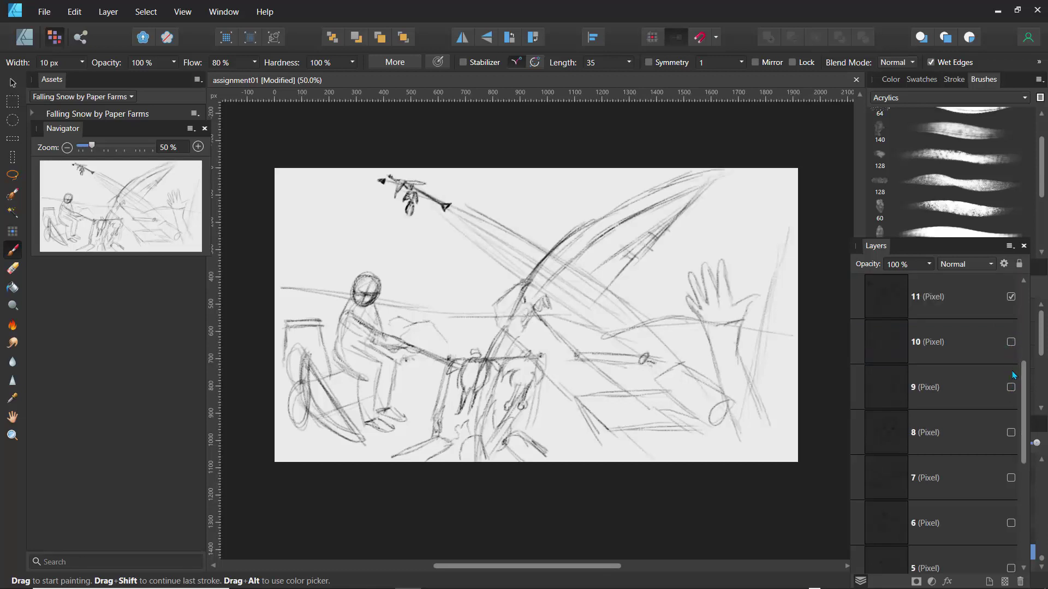
pyautogui.click(1010, 342)
pyautogui.click(1011, 387)
pyautogui.click(1010, 433)
pyautogui.click(1011, 477)
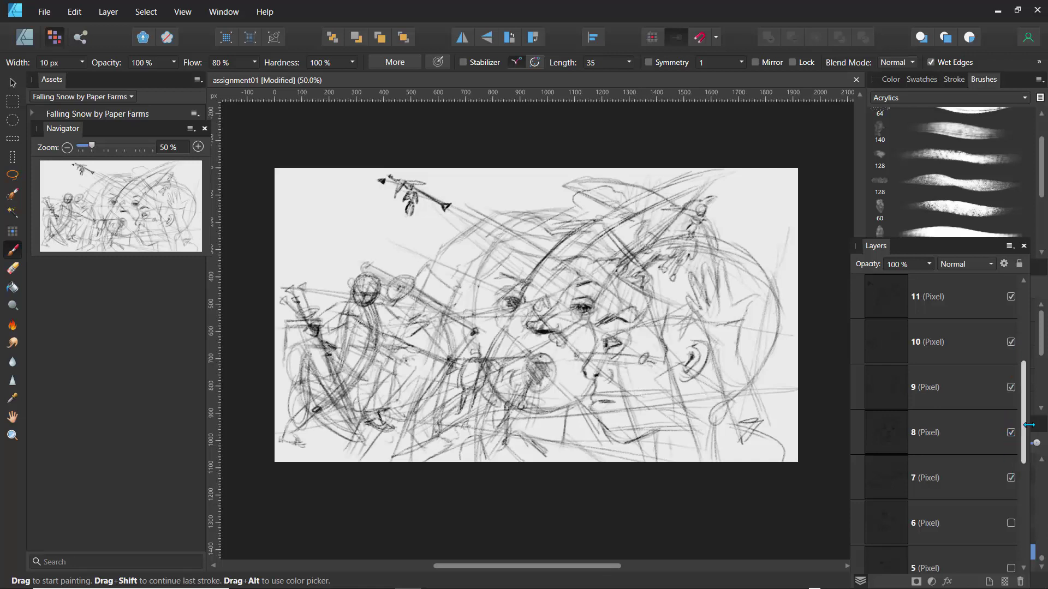
pyautogui.moveTo(1023, 447); pyautogui.dragTo(1022, 499)
pyautogui.click(1010, 432)
pyautogui.click(1010, 478)
# - Turn on layers 4 to 1, then hide layers 1, 2 and 3 again
pyautogui.click(1010, 433)
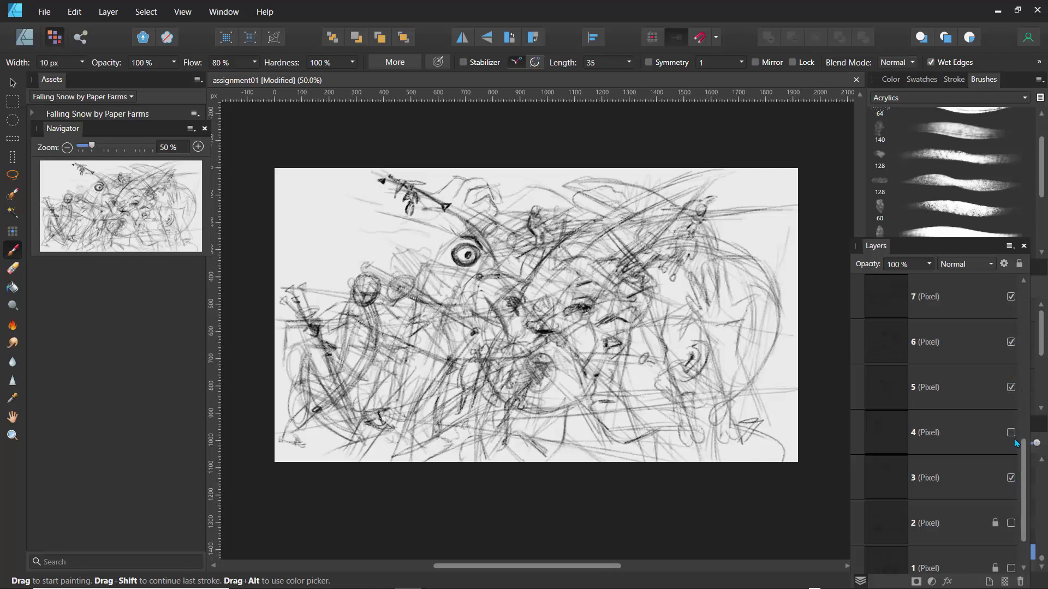
pyautogui.click(1010, 477)
pyautogui.click(1011, 523)
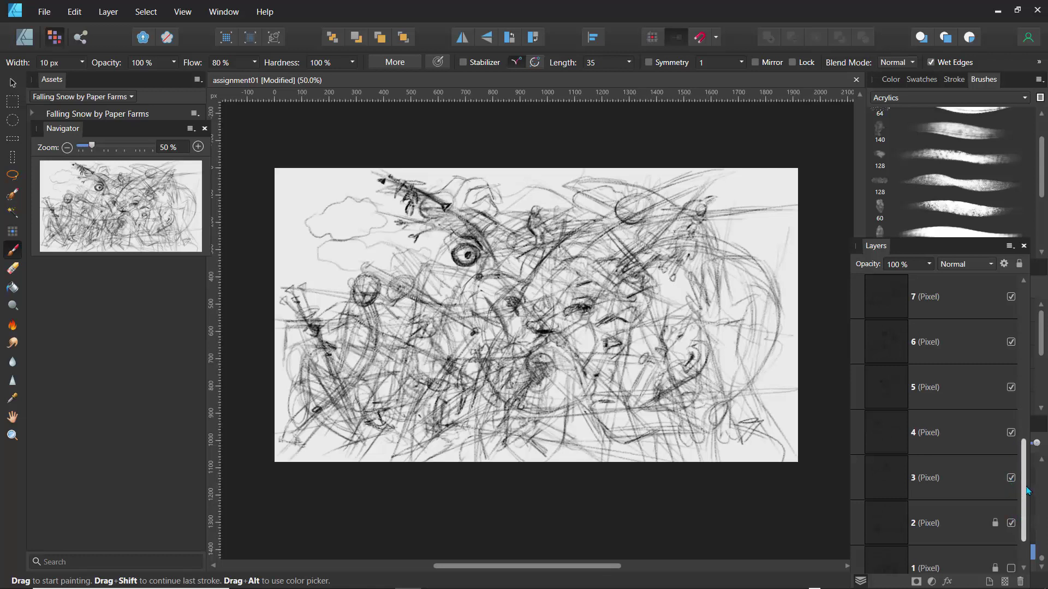
pyautogui.scroll(-2, 1010, 513)
pyautogui.click(1011, 478)
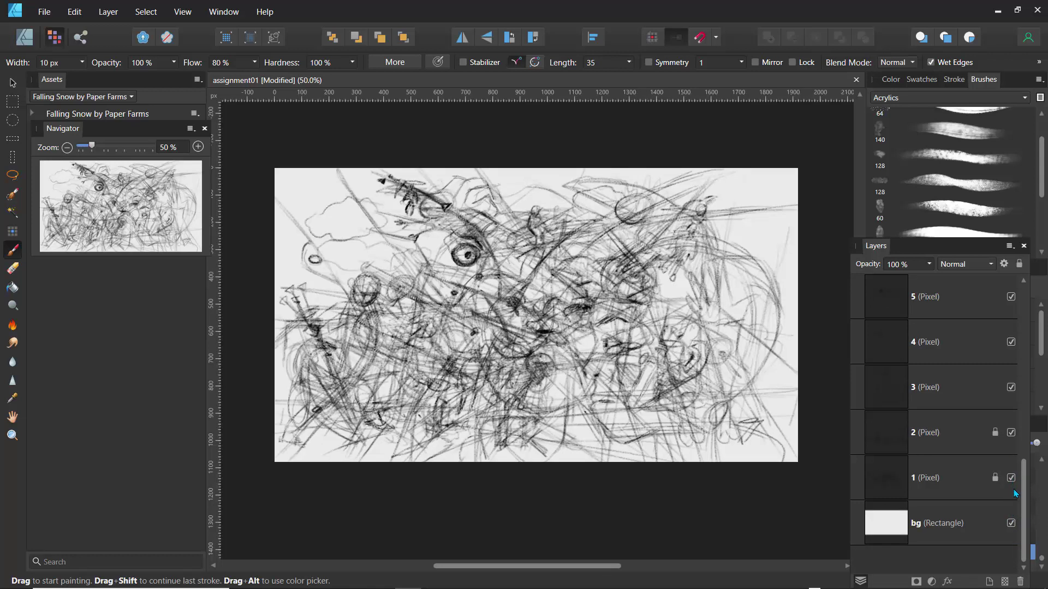
pyautogui.click(1010, 477)
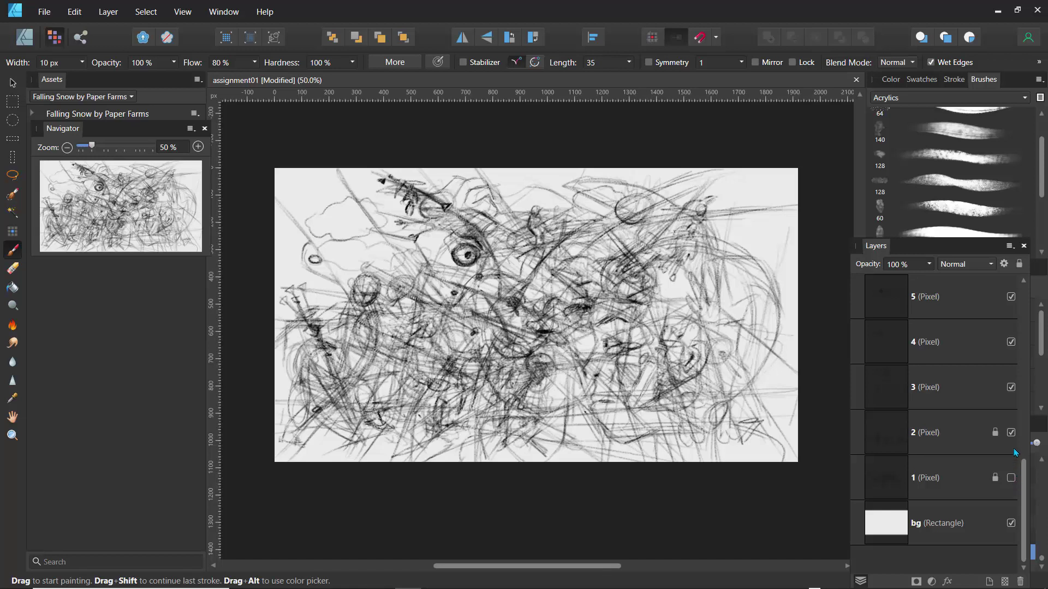
pyautogui.click(1010, 432)
pyautogui.click(1011, 387)
# - Hide the sketches on layers 4 through 12
pyautogui.click(1010, 342)
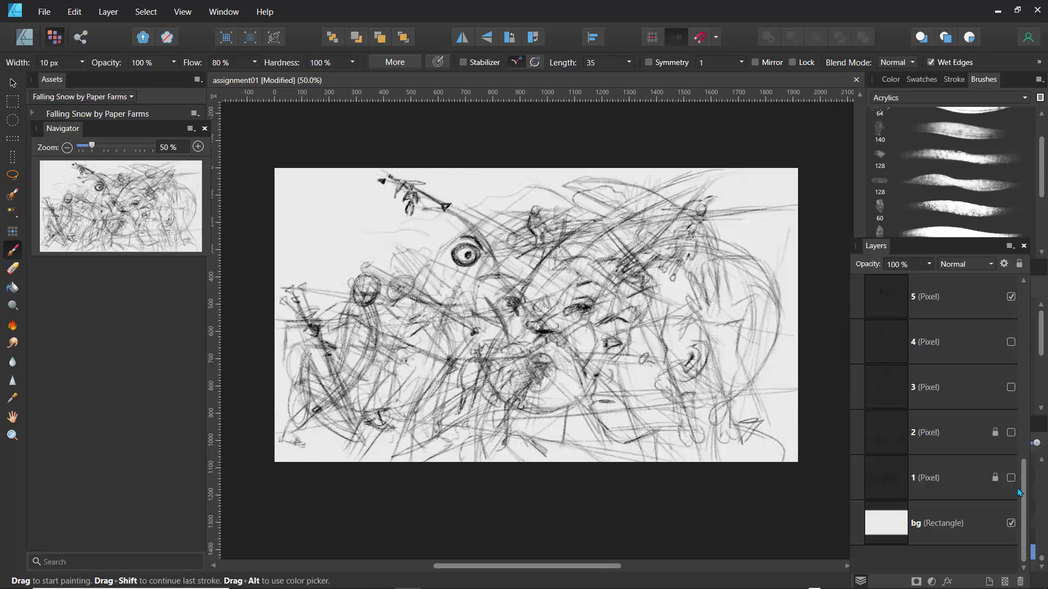
pyautogui.scroll(4, 1014, 464)
pyautogui.click(1010, 432)
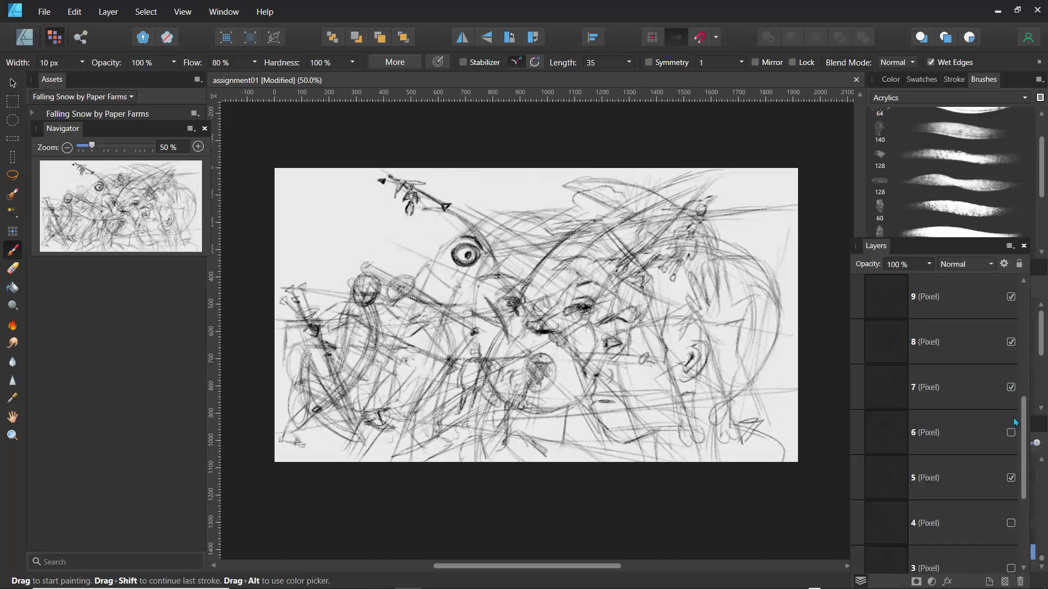
pyautogui.click(1011, 387)
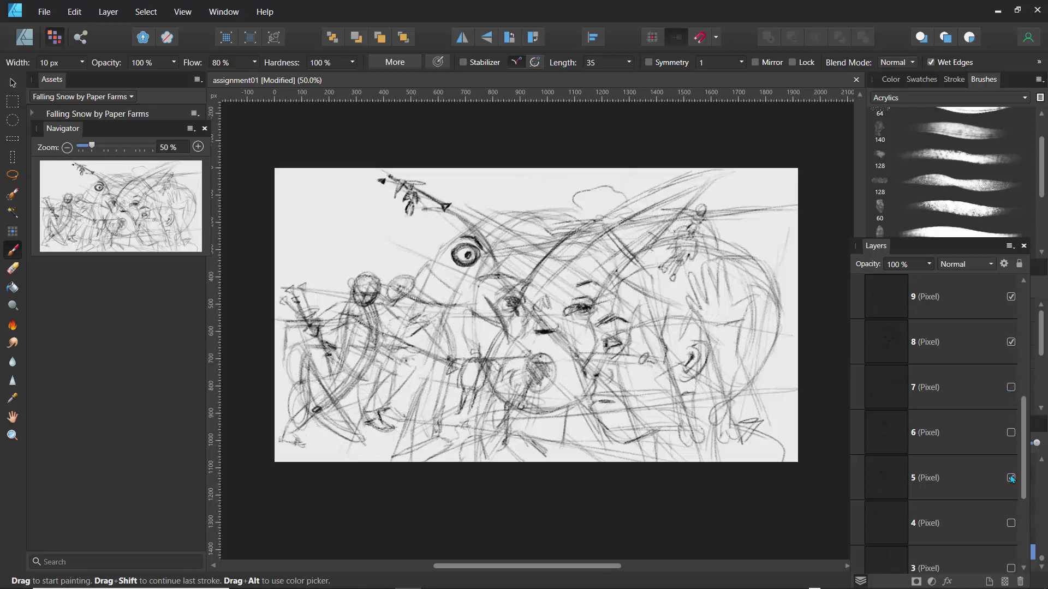
pyautogui.click(1011, 478)
pyautogui.scroll(2, 1029, 433)
pyautogui.click(1011, 432)
pyautogui.click(1010, 387)
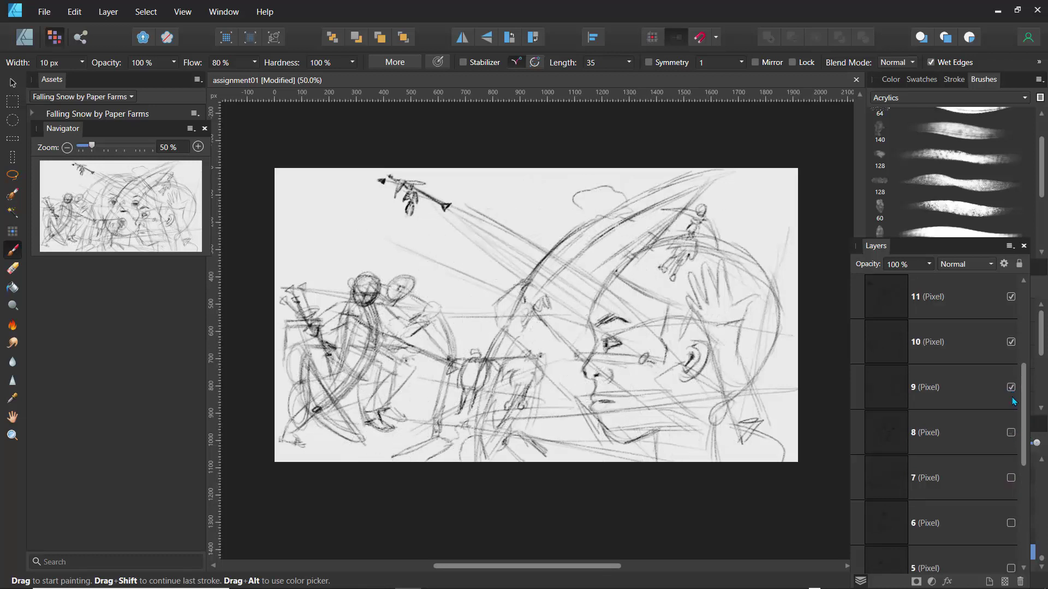
pyautogui.click(1011, 342)
pyautogui.scroll(1, 1018, 371)
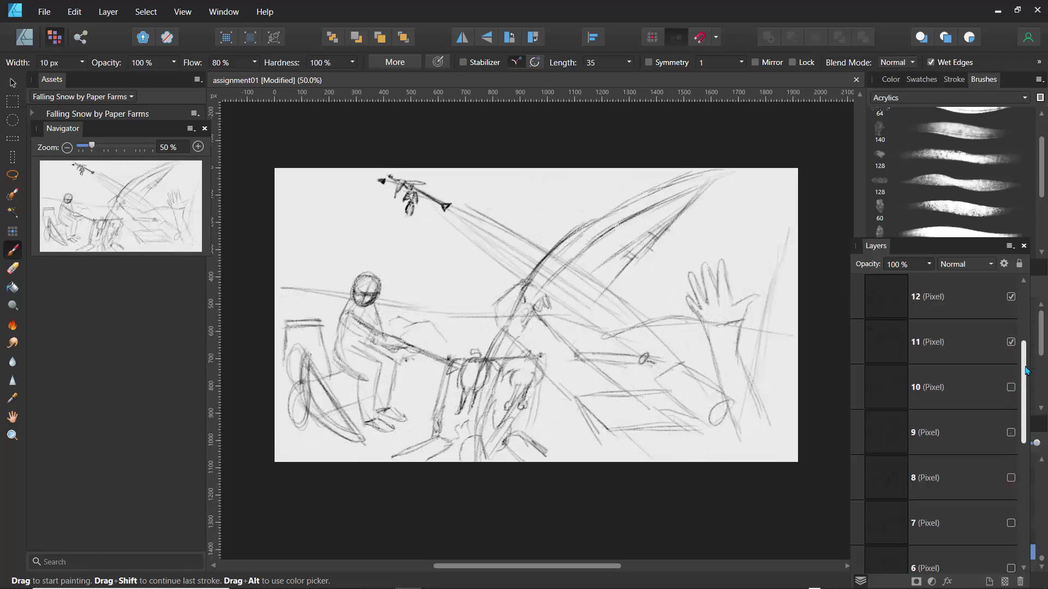
pyautogui.click(1011, 341)
pyautogui.click(1010, 296)
# - Add two empty pixel layers, then delete all three unnamed pixel layers and save
pyautogui.hotkey('ctrl', 'shift', 'n')
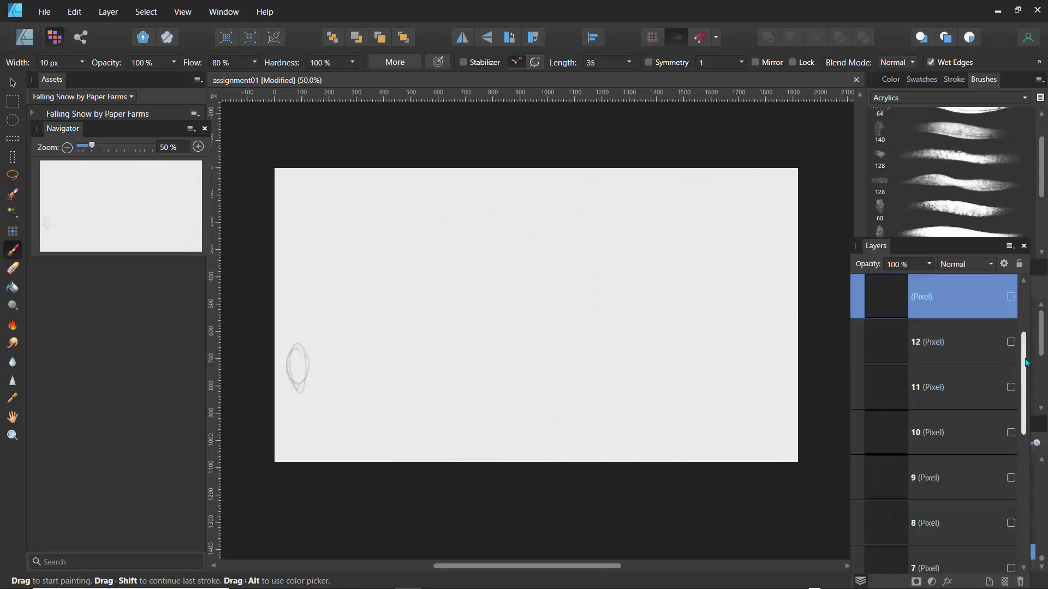
pyautogui.hotkey('ctrl', 'shift', 'n')
pyautogui.click(1016, 355)
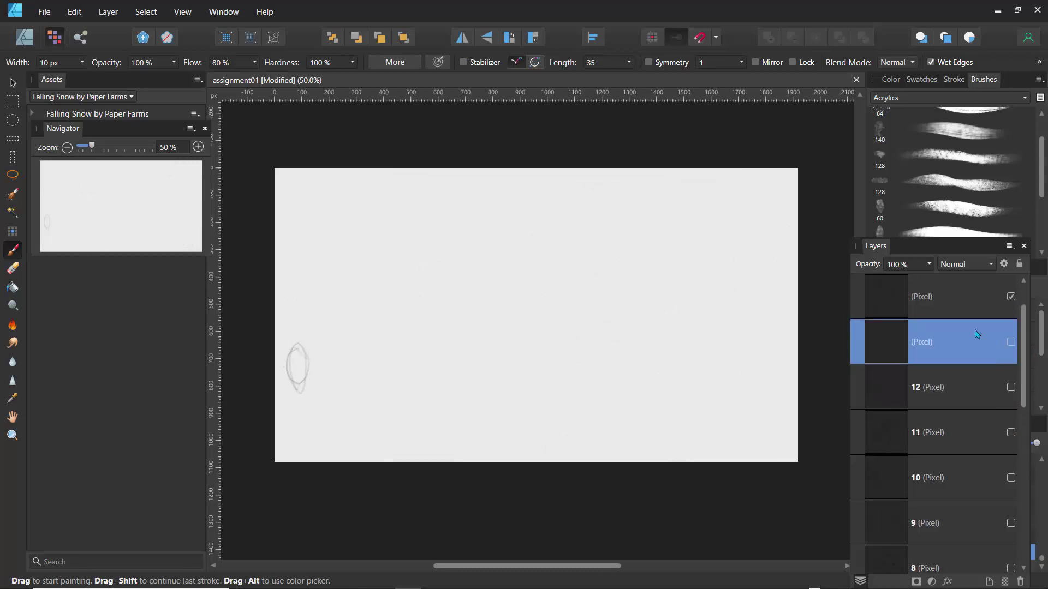
pyautogui.scroll(1, 1027, 353)
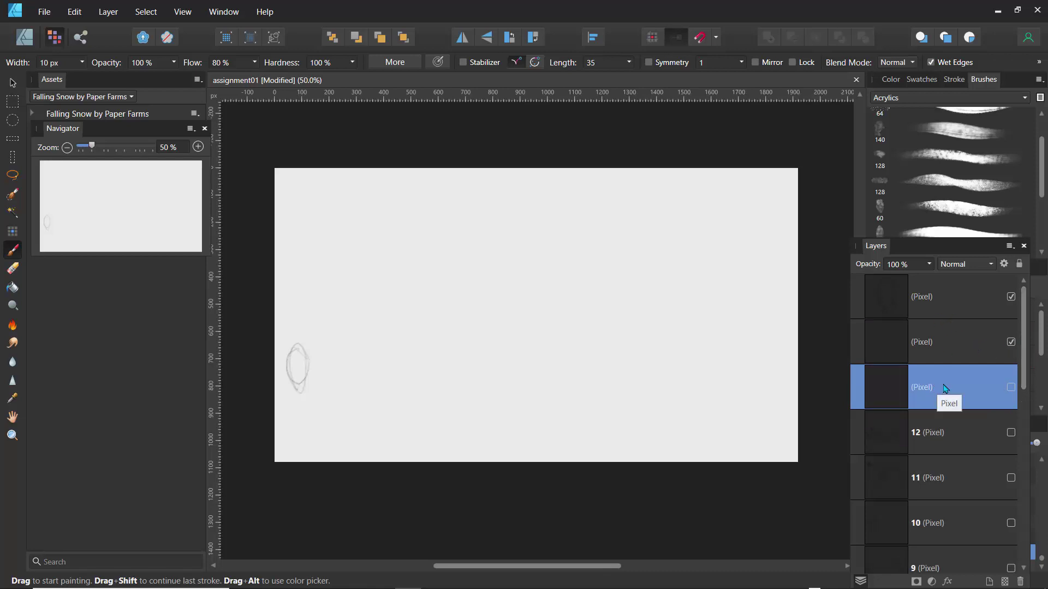
pyautogui.keyDown('shift'); pyautogui.click(936, 341); pyautogui.keyUp('shift')
pyautogui.keyDown('shift'); pyautogui.click(938, 315); pyautogui.keyUp('shift')
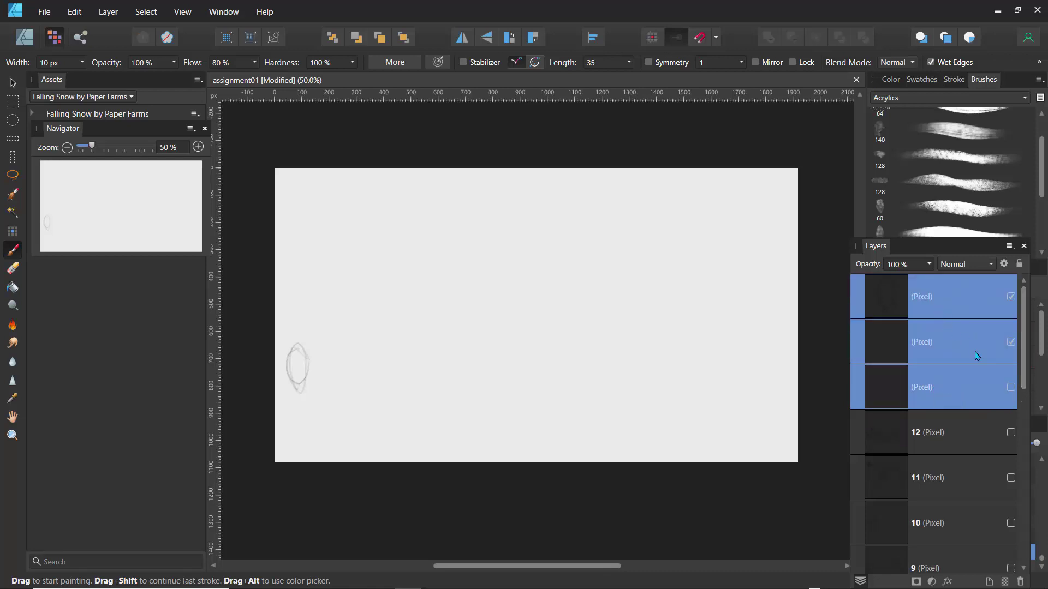
pyautogui.press('Delete')
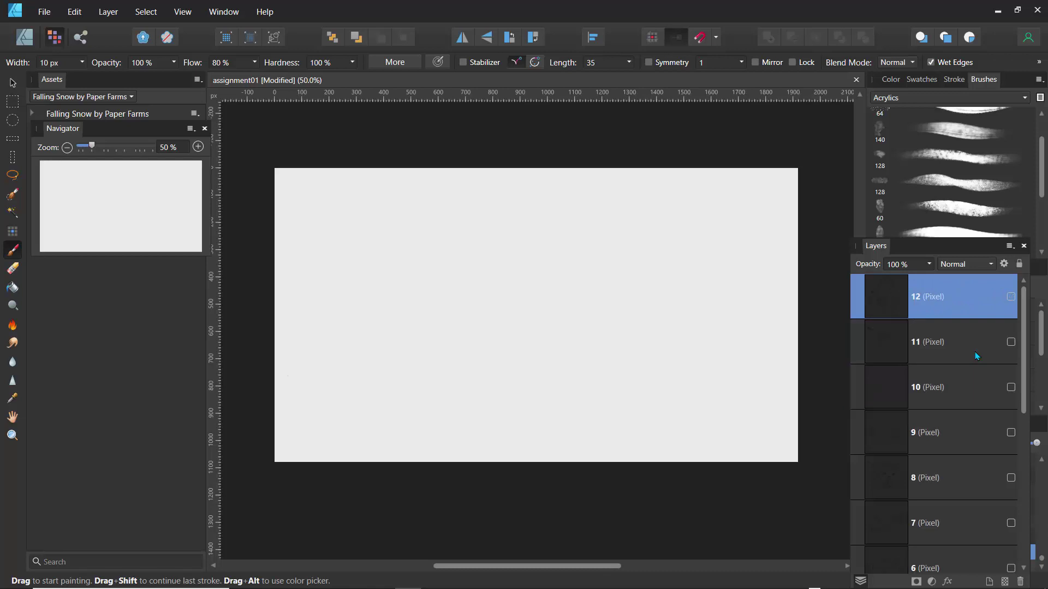
pyautogui.hotkey('ctrl', 's')
pyautogui.scroll(-5, 928, 437)
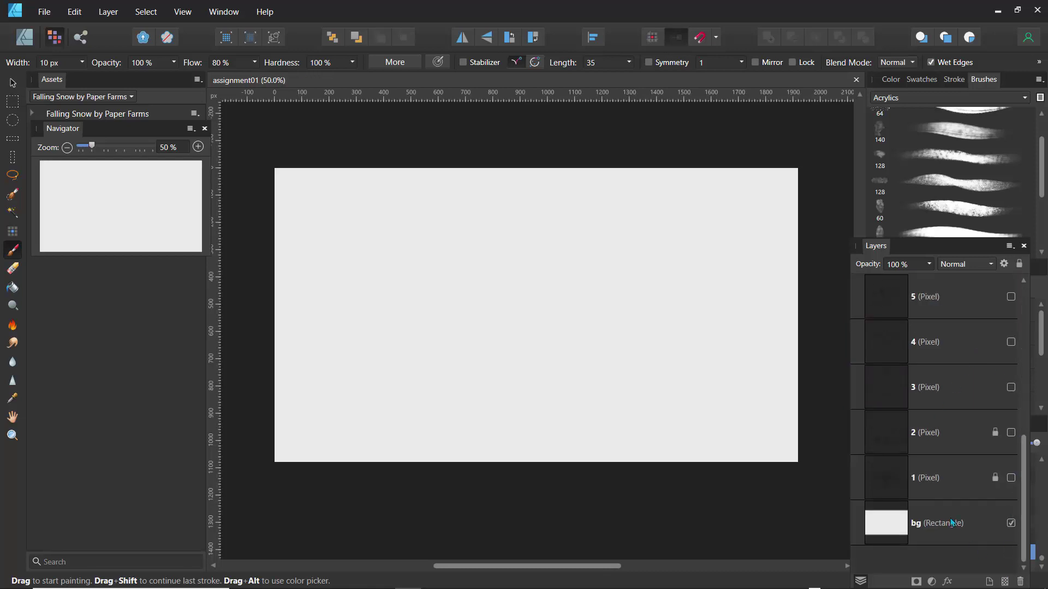
# - View layers 1 to 4 one at a time, from the kitchen to the bird, sun and trees
pyautogui.click(1010, 479)
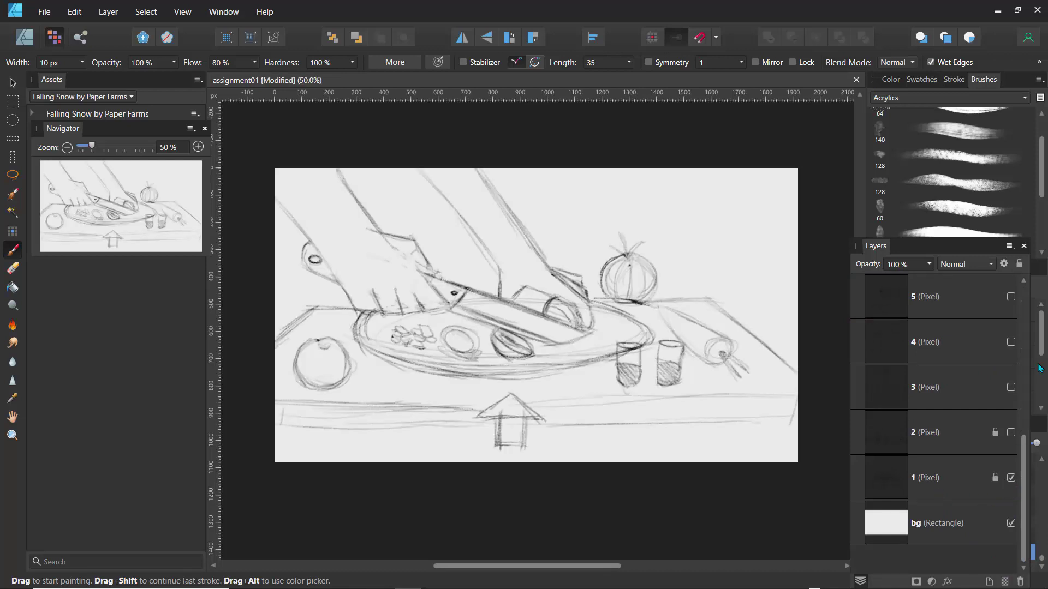
pyautogui.click(1011, 478)
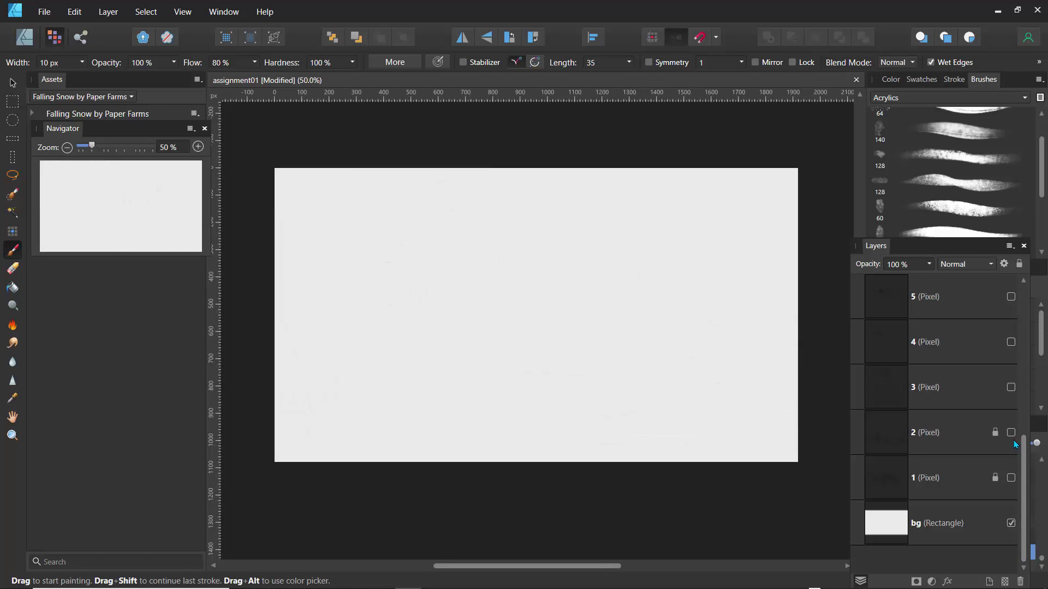
pyautogui.click(1011, 433)
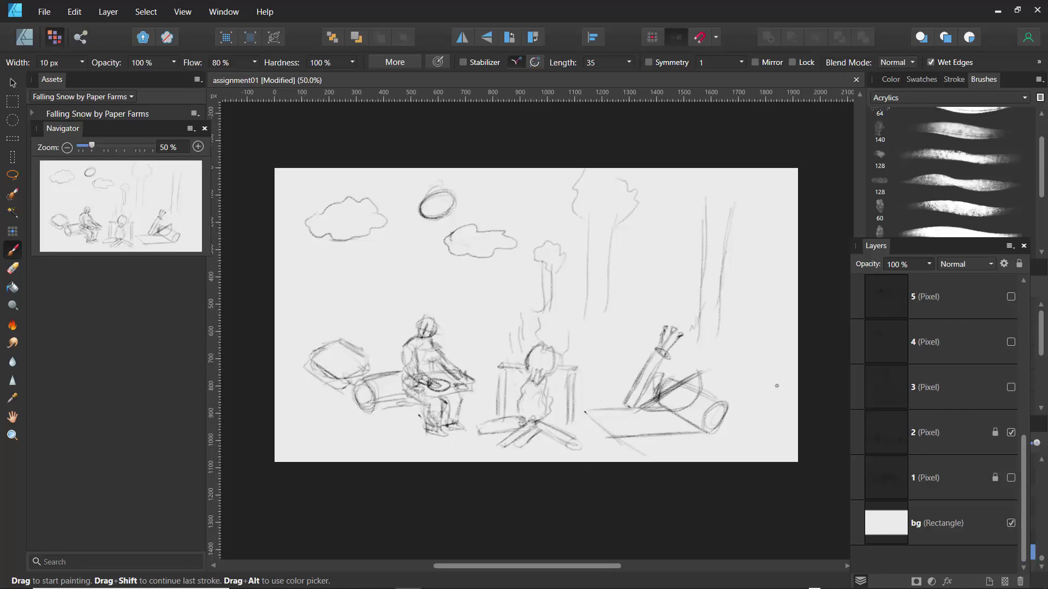
pyautogui.click(1010, 387)
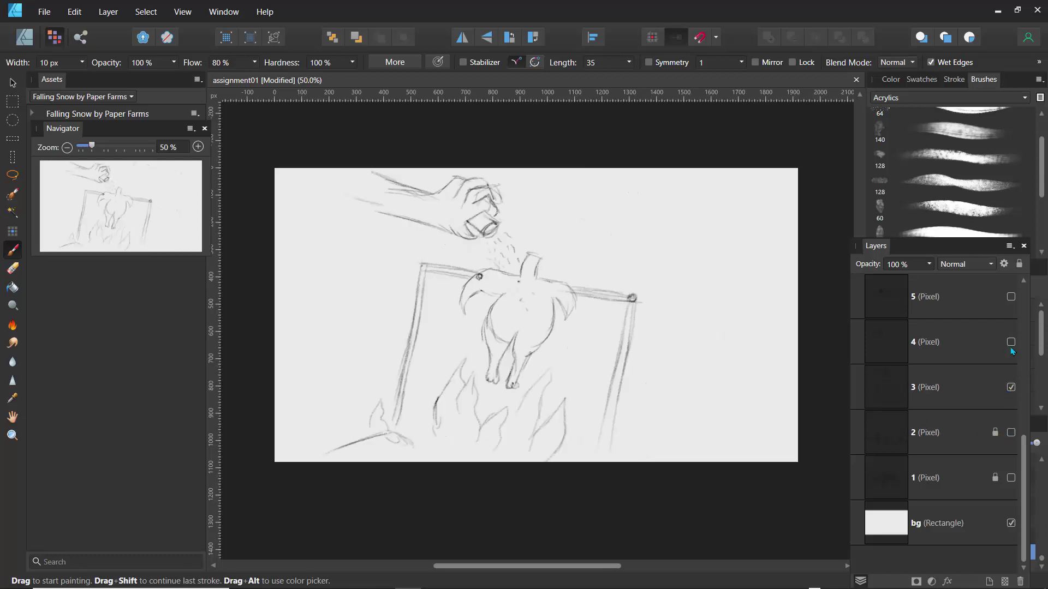
pyautogui.click(1010, 387)
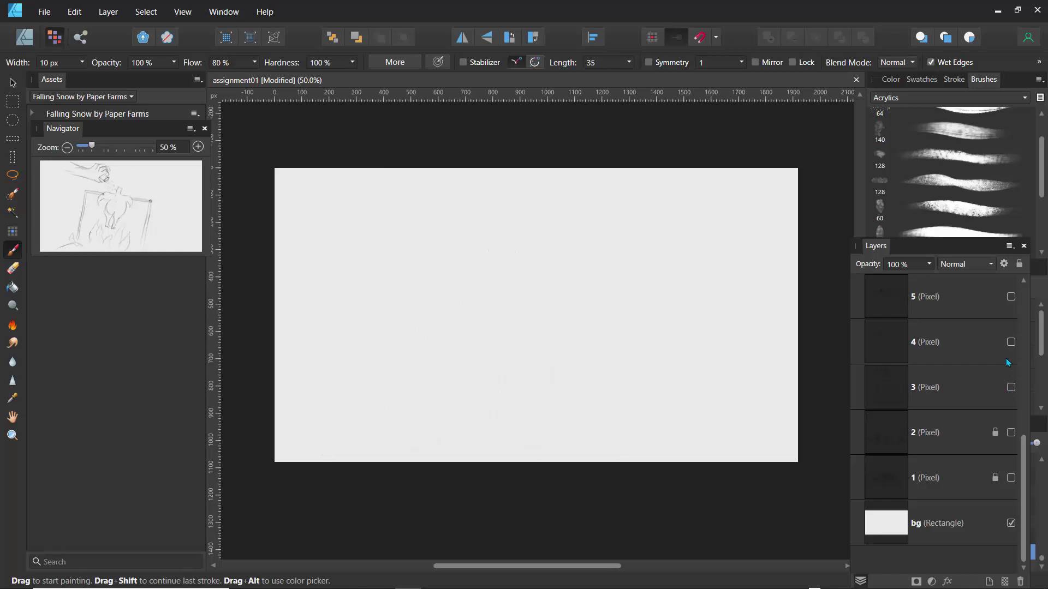
pyautogui.click(1011, 342)
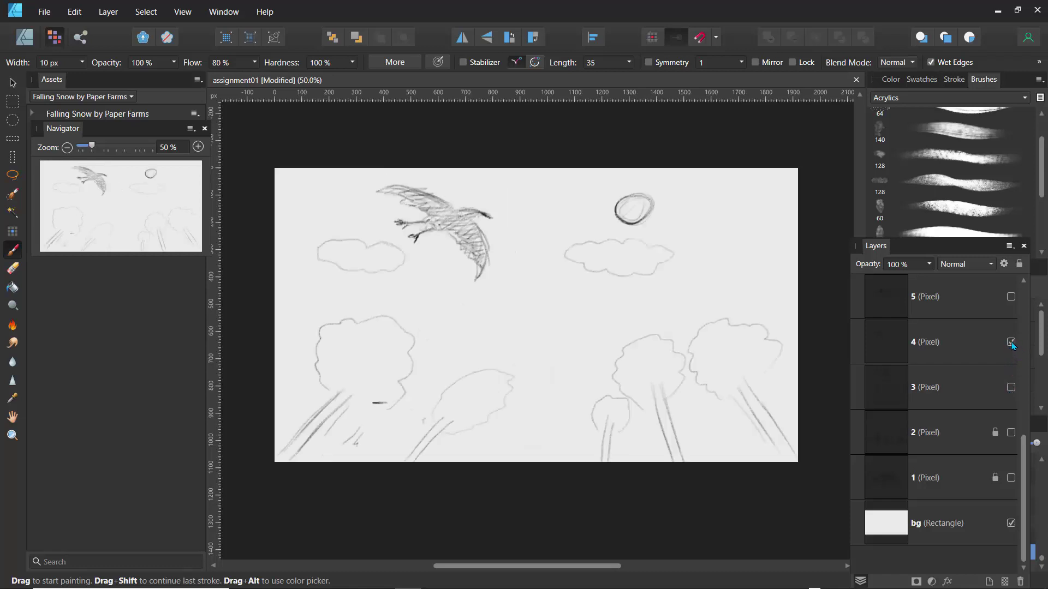
pyautogui.click(1010, 343)
# - View layers 5, 4, 5 and 6 one at a time, hiding each afterwards
pyautogui.click(1010, 297)
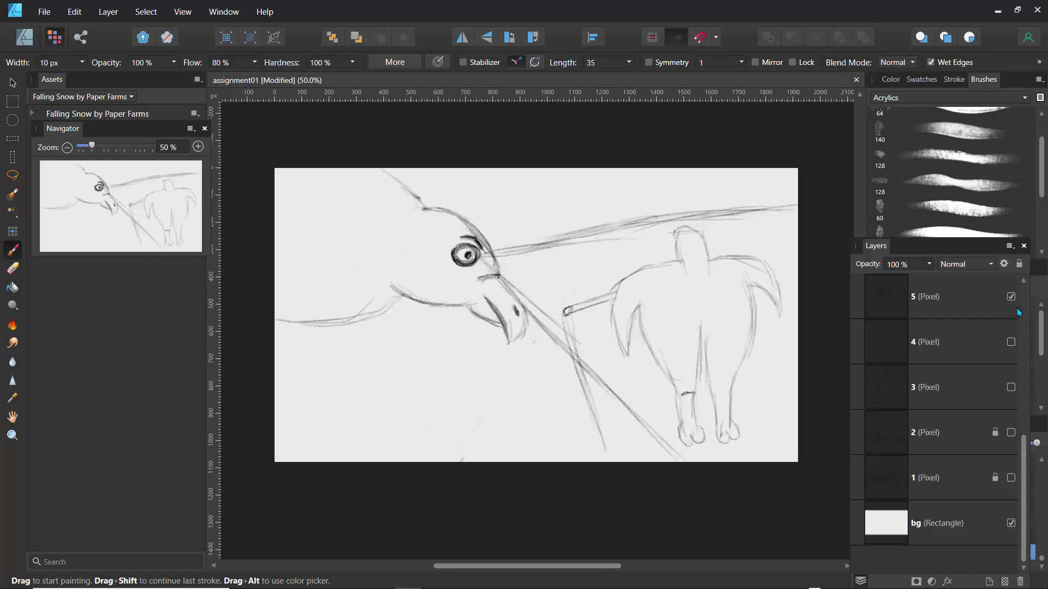
pyautogui.click(1010, 296)
pyautogui.moveTo(1024, 471); pyautogui.dragTo(1023, 443)
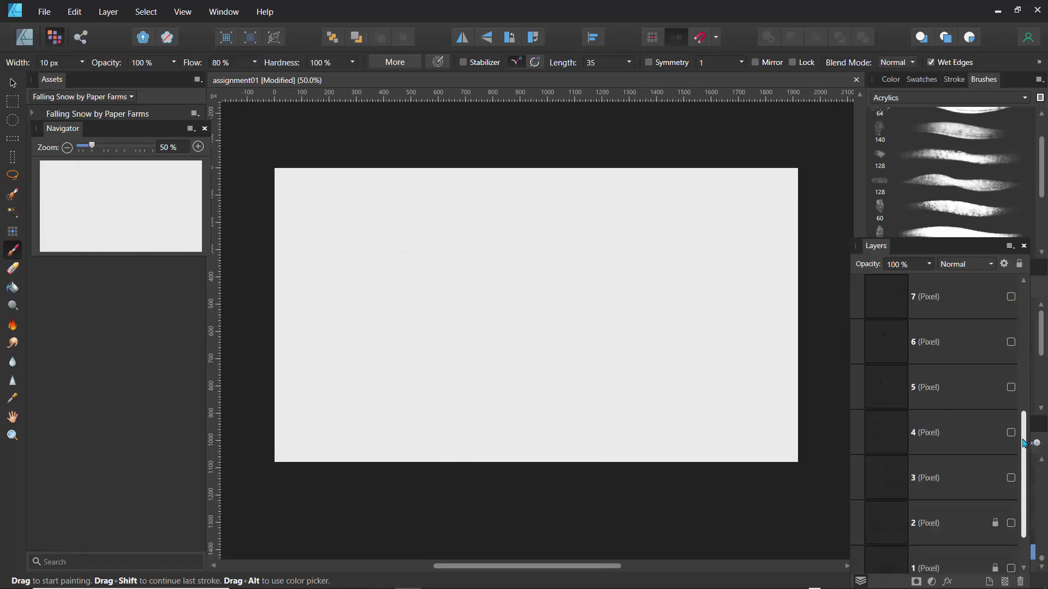
pyautogui.click(1010, 432)
pyautogui.click(1011, 432)
pyautogui.click(1010, 387)
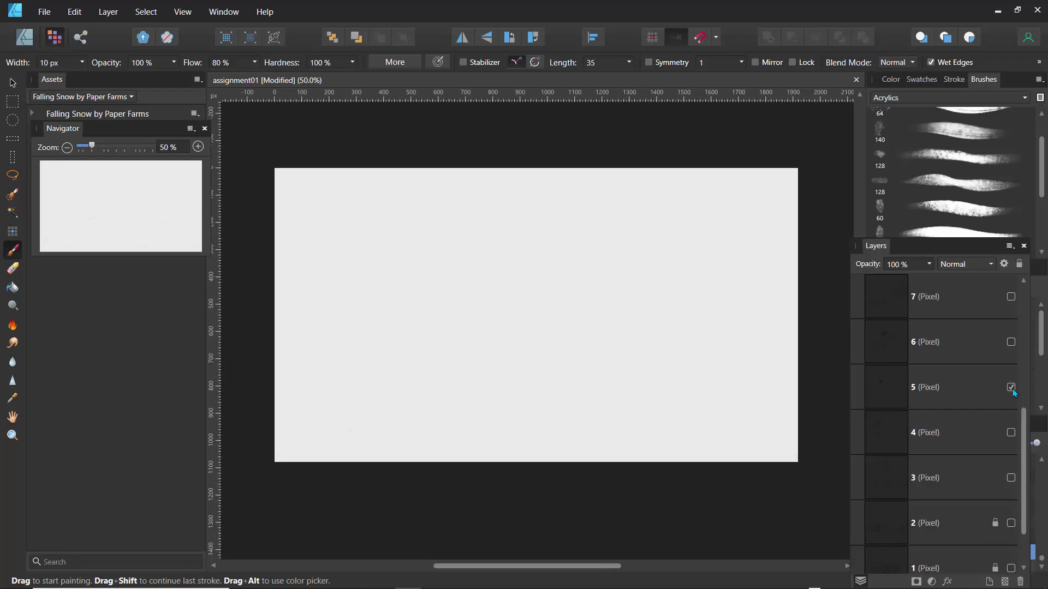
pyautogui.click(1010, 386)
pyautogui.click(1011, 341)
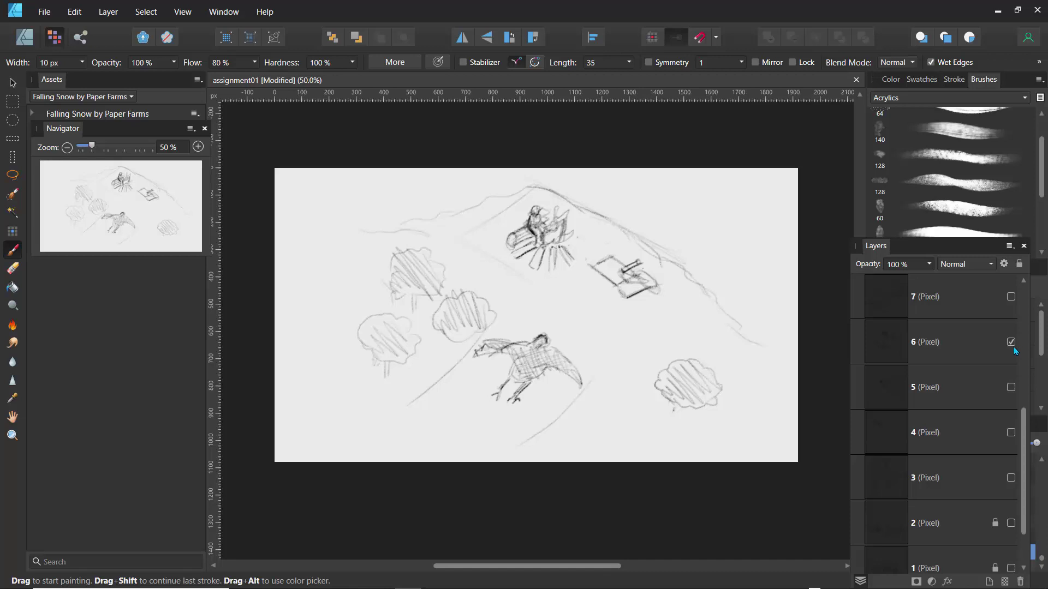
pyautogui.click(1010, 342)
# - View layer 7's bird and sticks, layer 8's girl's face, and layer 9's profile in turn
pyautogui.click(1010, 296)
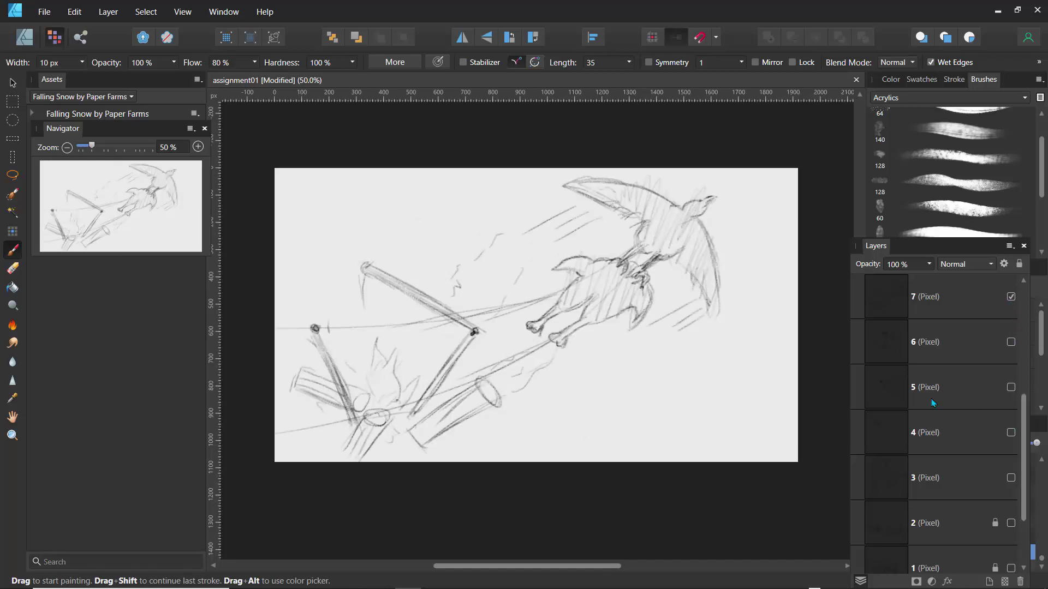
pyautogui.scroll(1, 1018, 410)
pyautogui.click(1010, 341)
pyautogui.click(1010, 297)
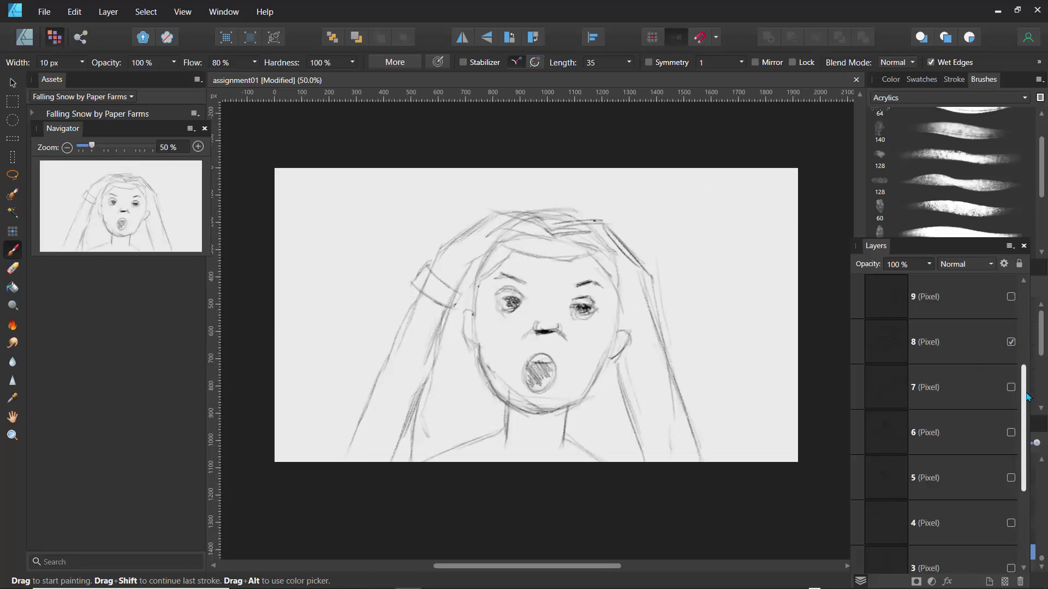
pyautogui.scroll(1, 1022, 382)
pyautogui.click(1011, 342)
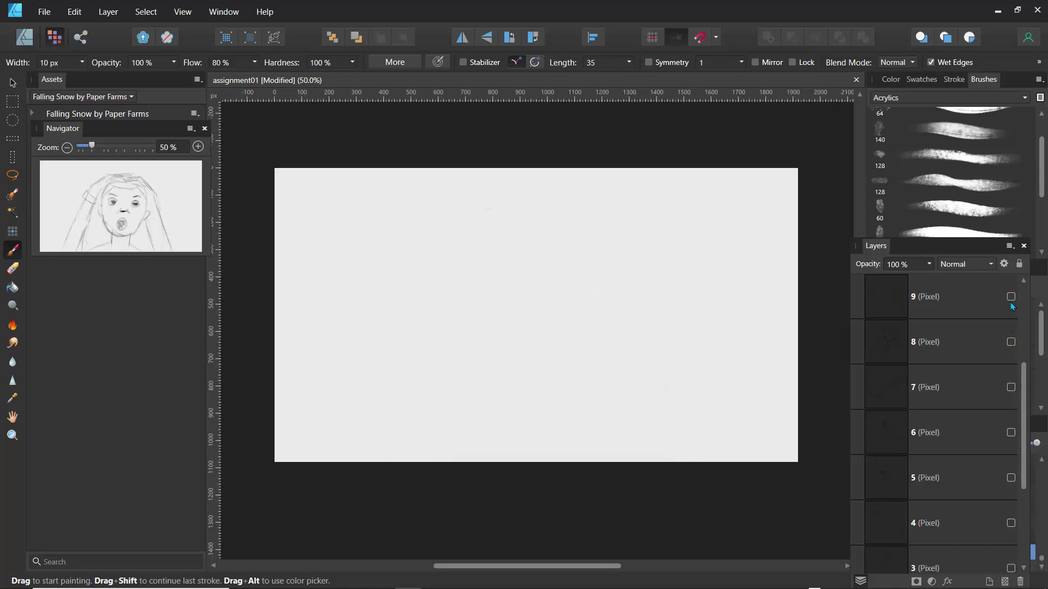
pyautogui.click(1011, 297)
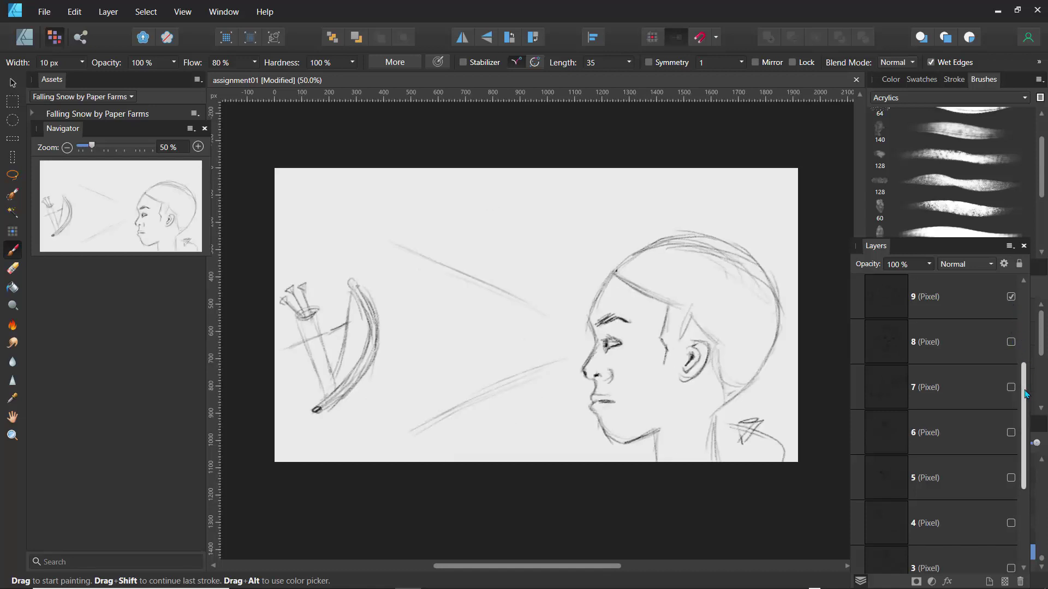
pyautogui.scroll(1, 1022, 341)
pyautogui.click(1011, 342)
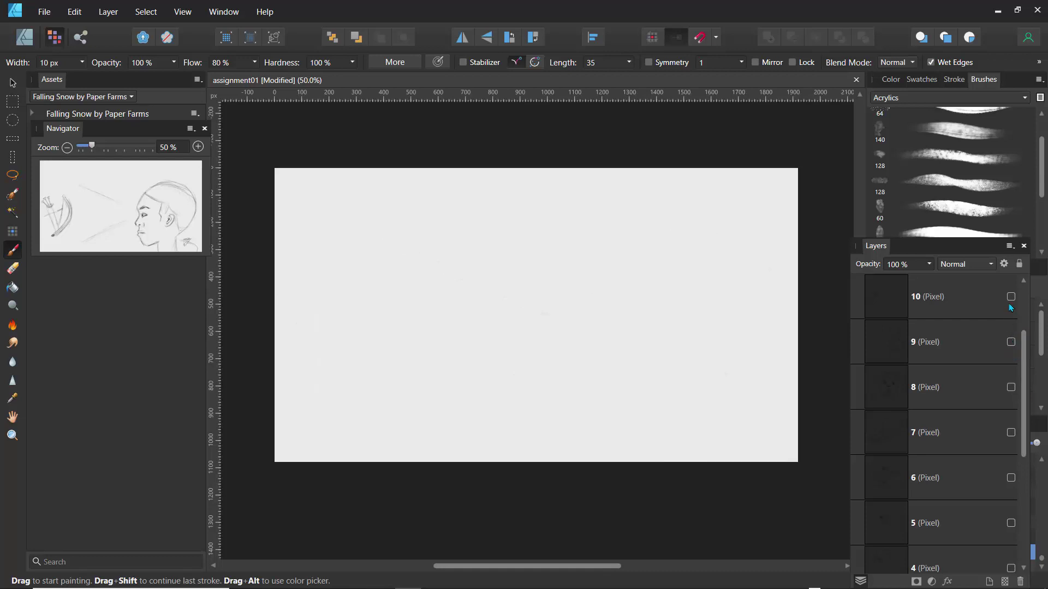
# - View layer 10's action sketch, then layer 11's bow, and add new pixel layer 12
pyautogui.click(1010, 297)
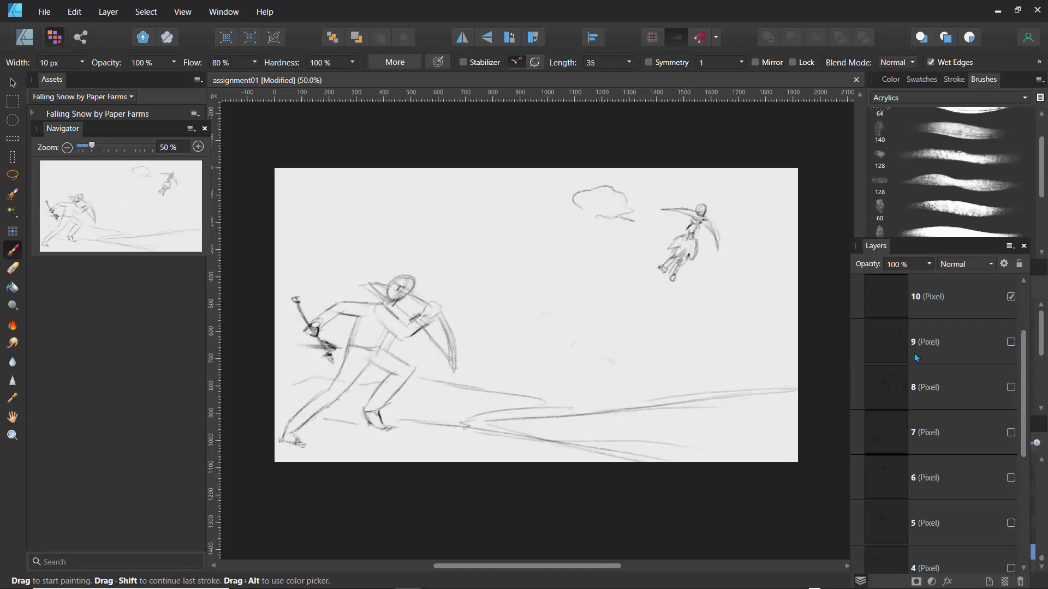
pyautogui.scroll(1, 1024, 390)
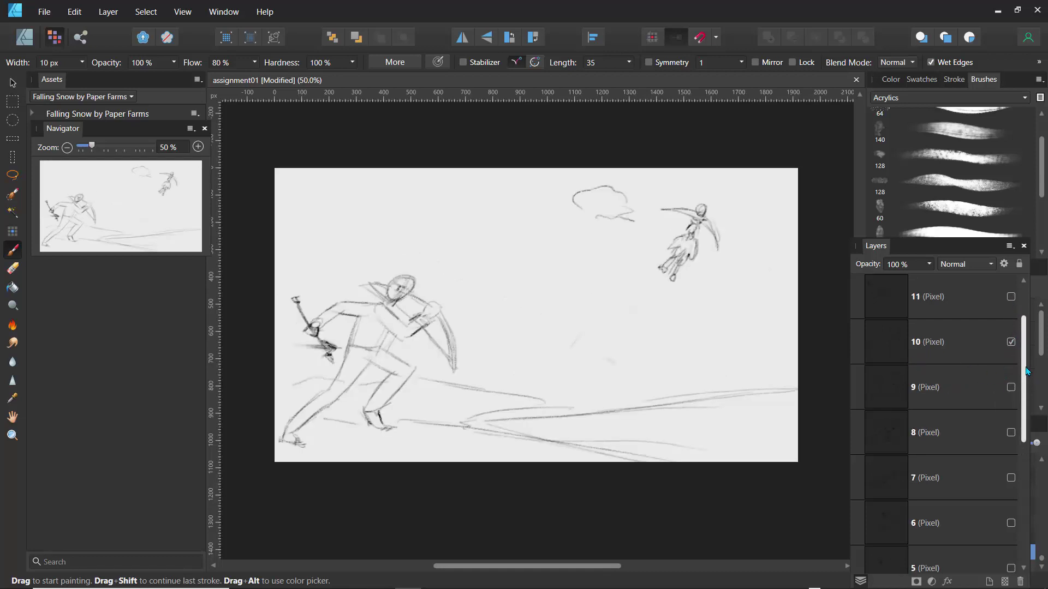
pyautogui.click(1010, 342)
pyautogui.click(1010, 297)
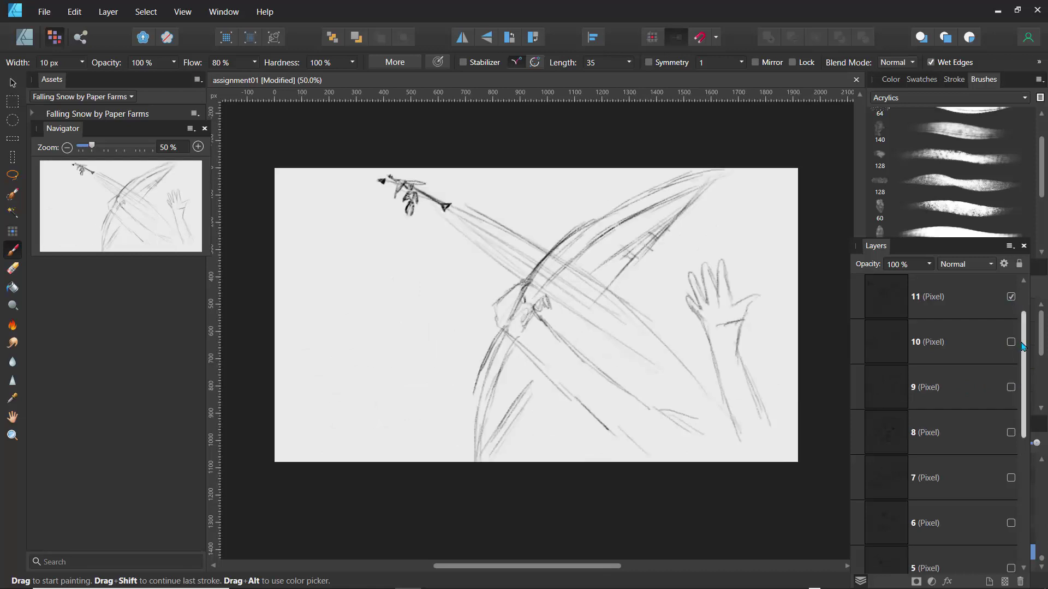
pyautogui.hotkey('ctrl', 'shift', 'n')
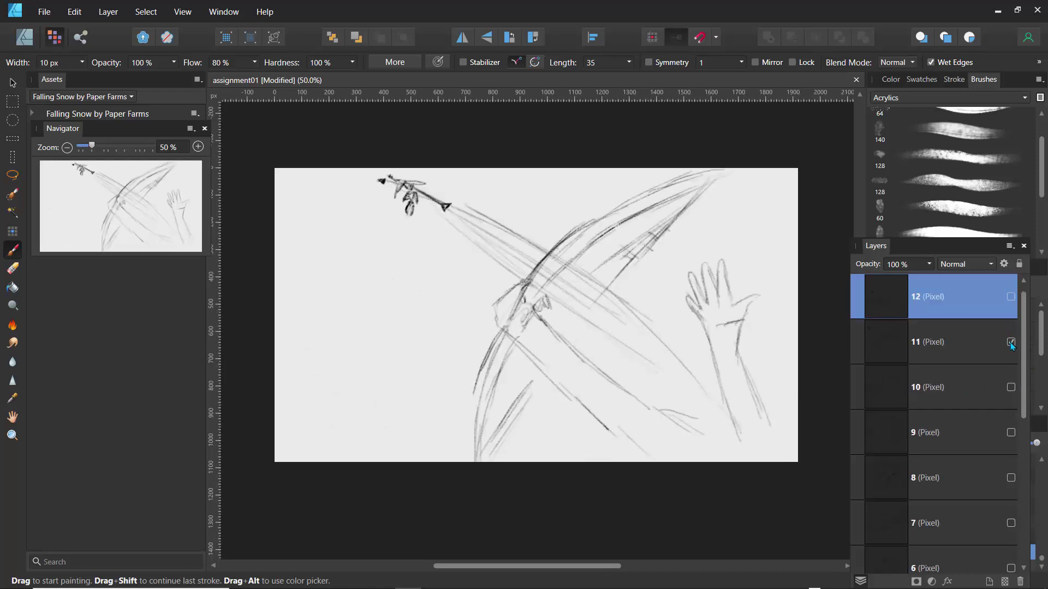
# - Replace layer 11's bow sketch with layer 12's sled-and-dog sketch, toggling bg off and on
pyautogui.click(1010, 342)
pyautogui.click(1010, 297)
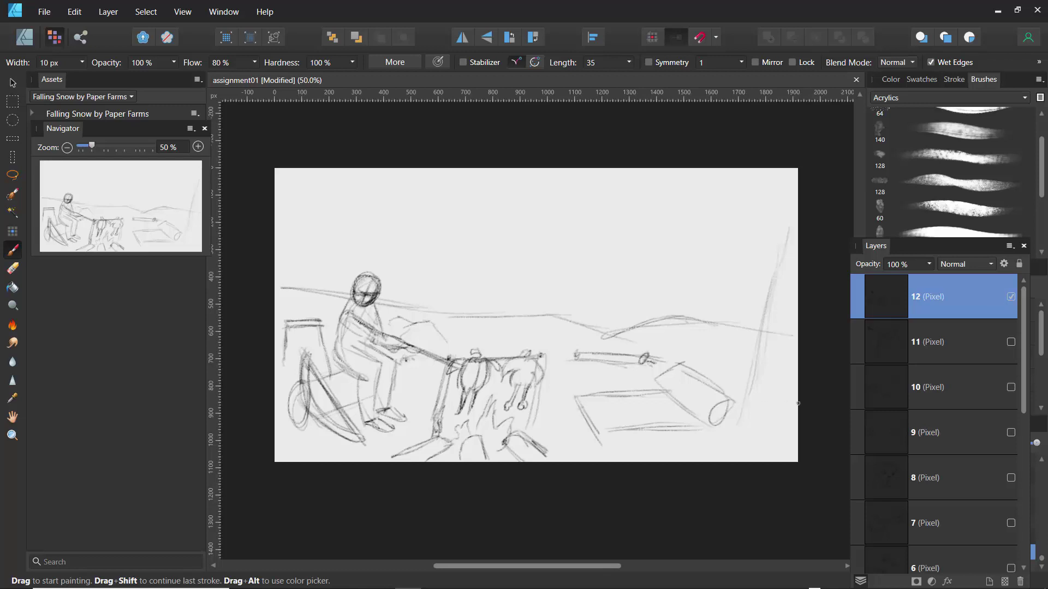
pyautogui.moveTo(1024, 374); pyautogui.dragTo(1019, 540)
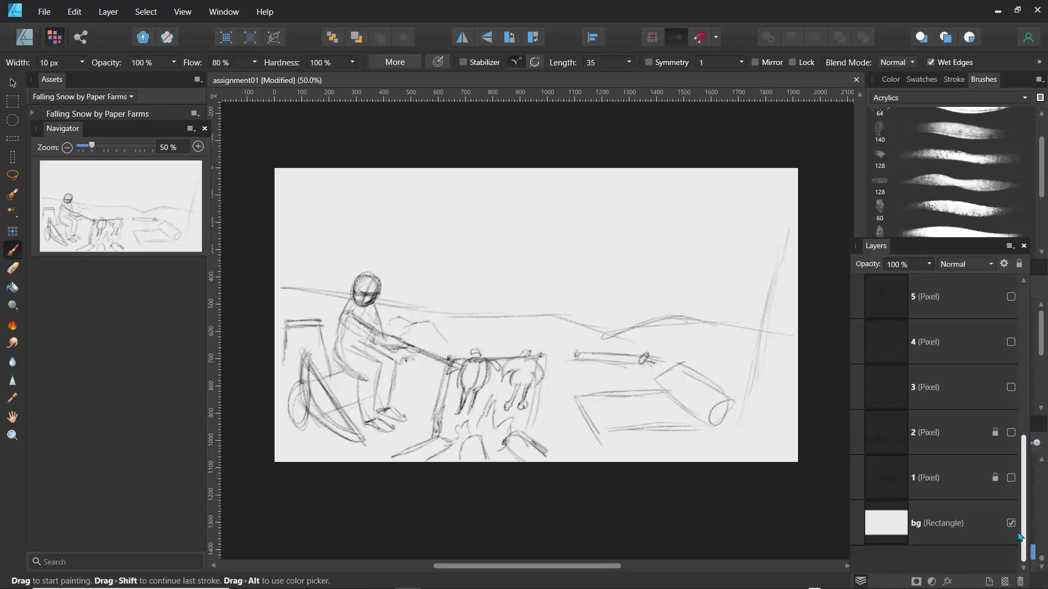
pyautogui.click(1010, 523)
pyautogui.click(1010, 524)
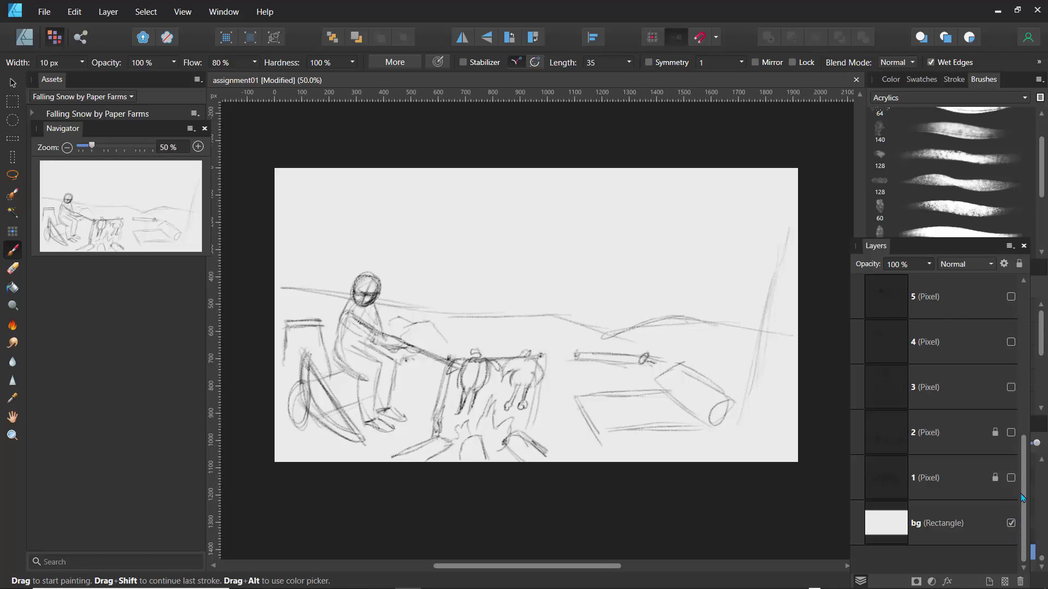
# - Hide the bg and layer 12, and show only the layer 1 kitchen sketch
pyautogui.click(1011, 523)
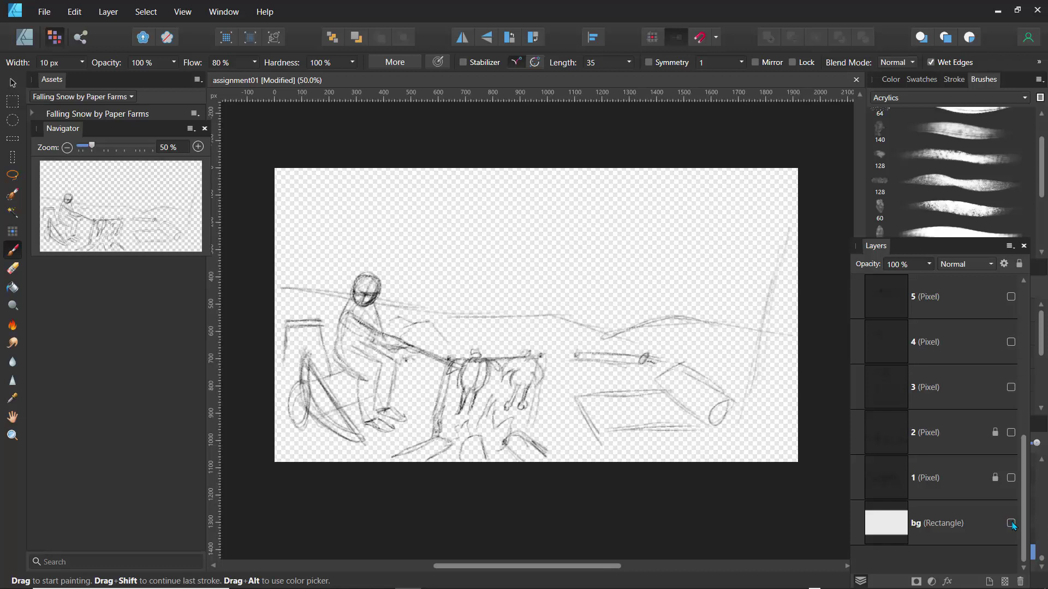
pyautogui.moveTo(1023, 493); pyautogui.dragTo(1035, 337)
pyautogui.click(1011, 296)
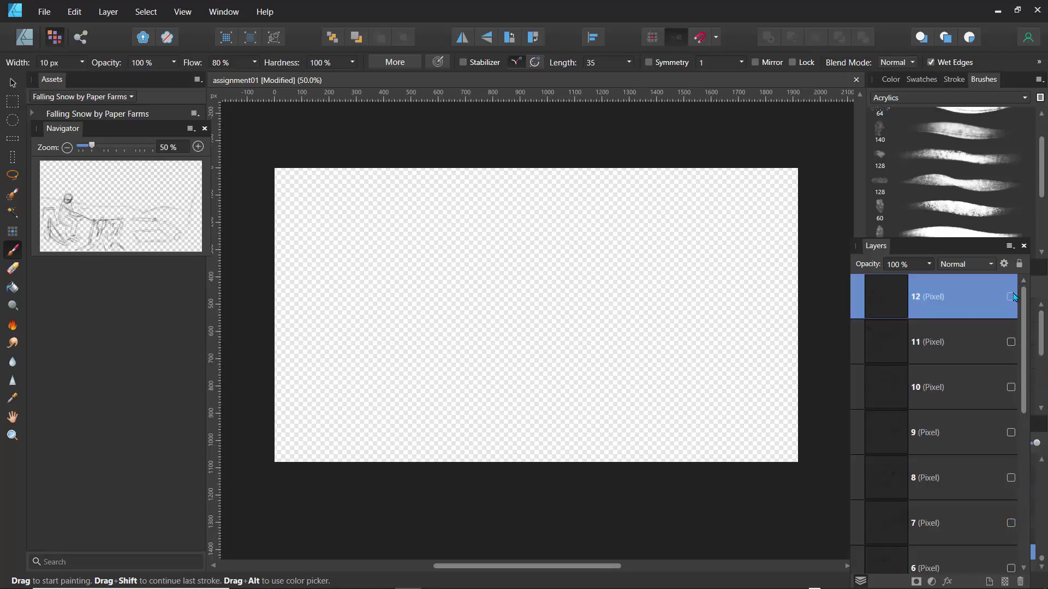
pyautogui.moveTo(1023, 386); pyautogui.dragTo(1023, 513)
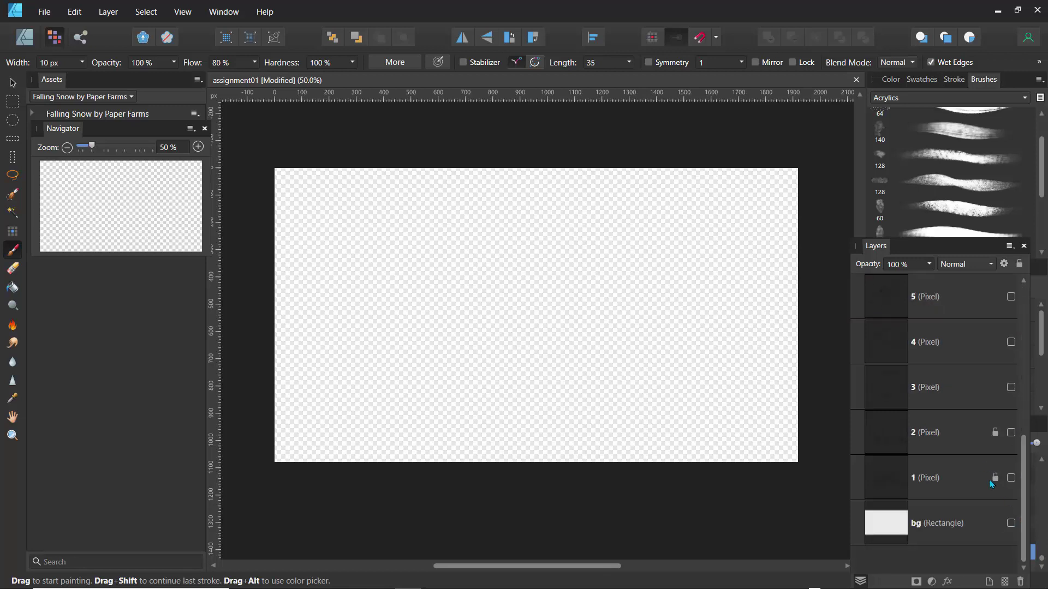
pyautogui.click(1011, 477)
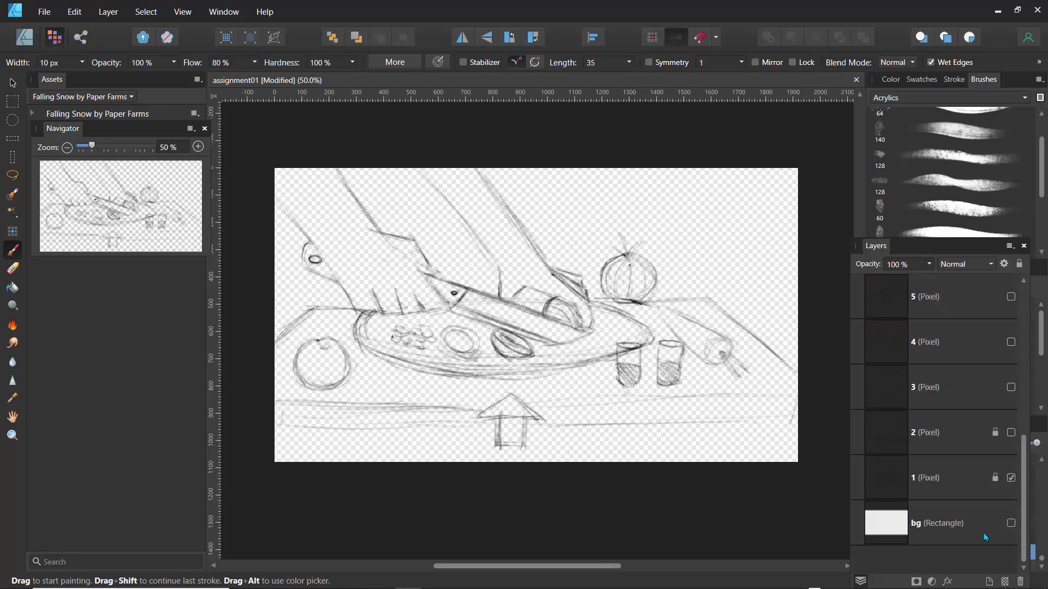
# - Show the light bg again and select layer 1 together with bg
pyautogui.click(904, 487)
pyautogui.click(903, 518)
pyautogui.click(901, 496)
pyautogui.click(901, 503)
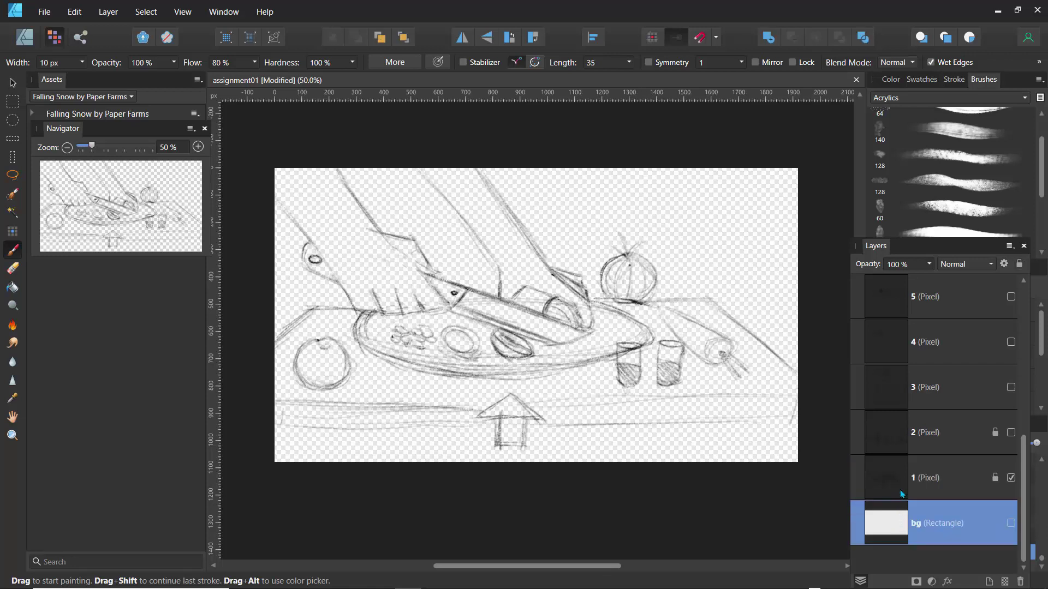
pyautogui.click(902, 493)
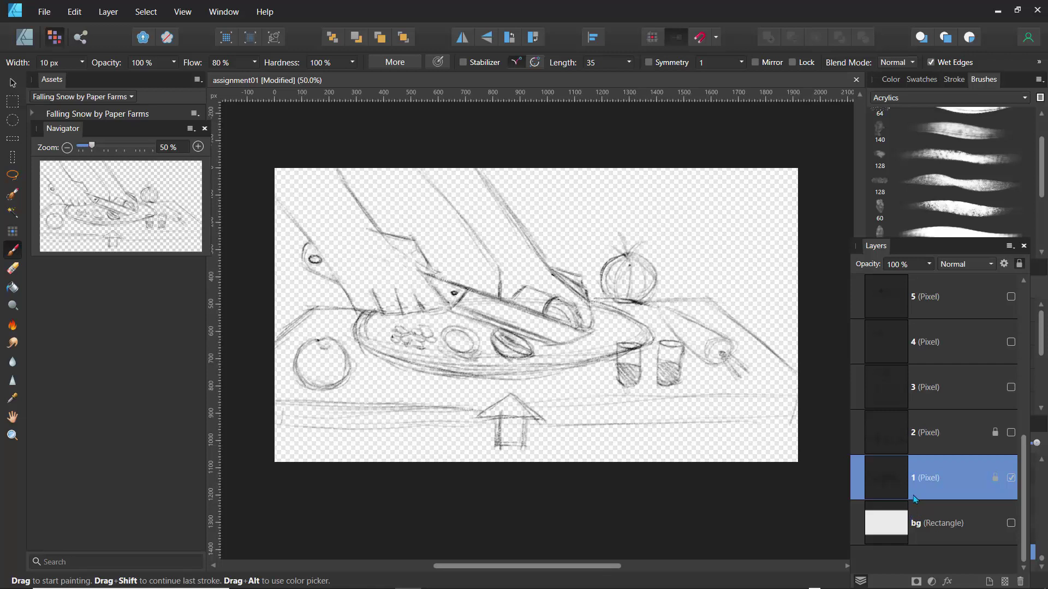
pyautogui.click(1010, 523)
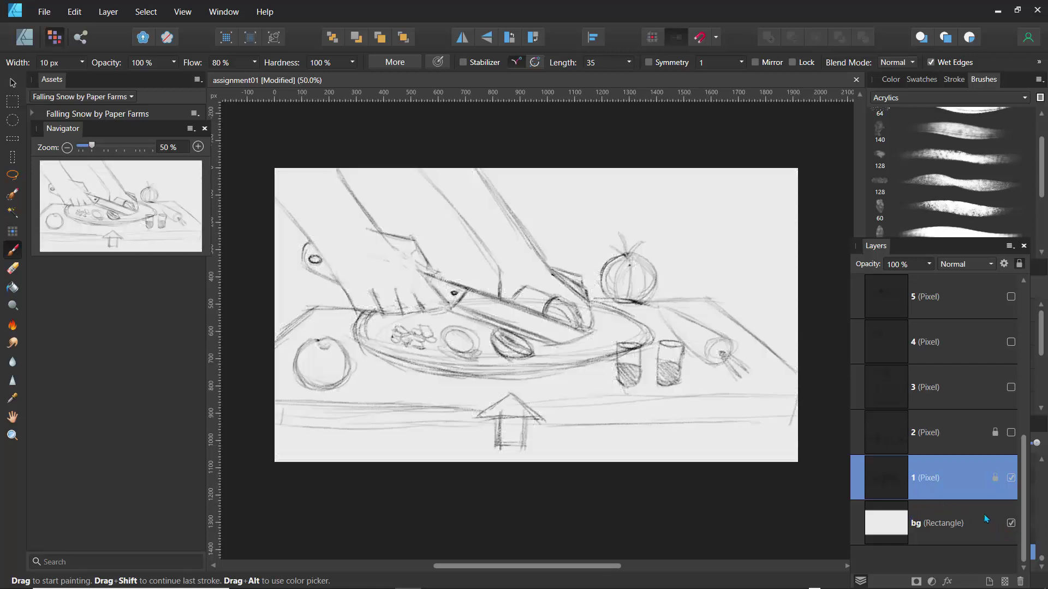
pyautogui.keyDown('shift'); pyautogui.click(888, 537); pyautogui.keyUp('shift')
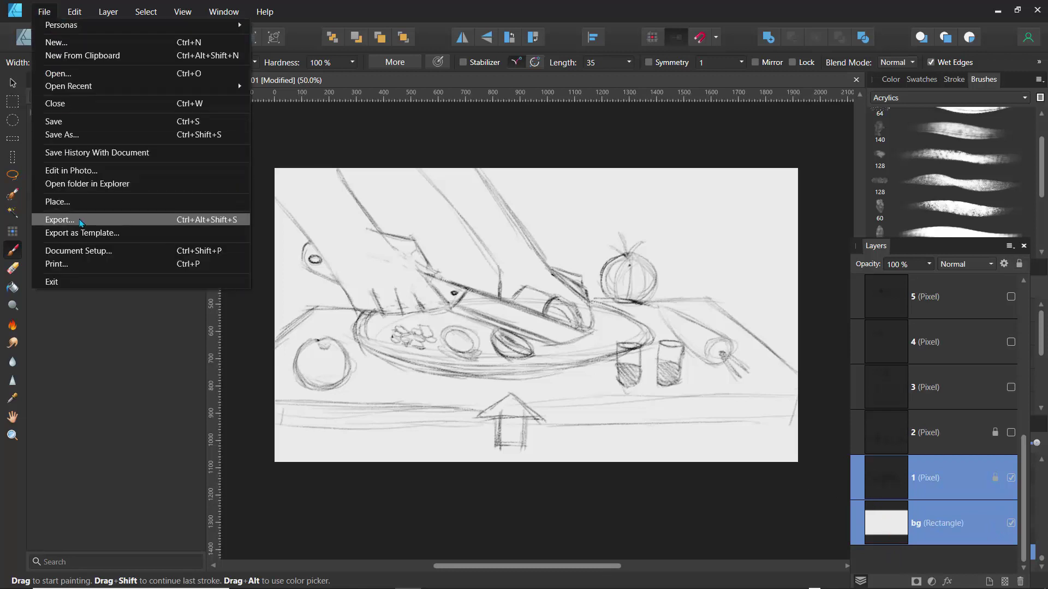
# - Open File > Export, set to PNG at 1920 × 1080 px for the whole document
pyautogui.click(81, 221)
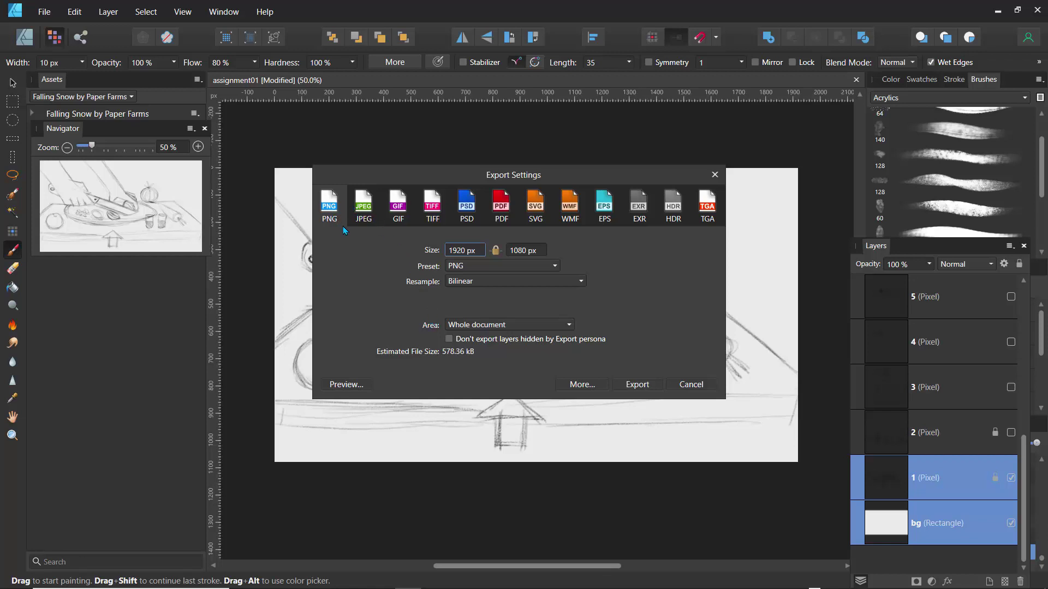
# - Set the PNG export area to Selection Only and continue to the save location
pyautogui.moveTo(452, 584)
pyautogui.click(480, 327)
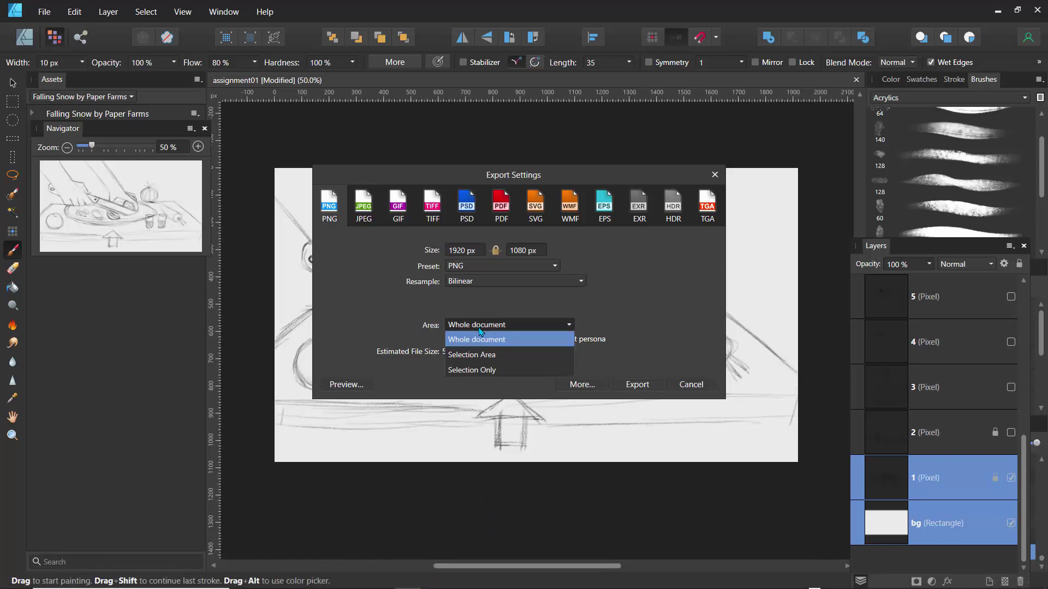
pyautogui.click(477, 370)
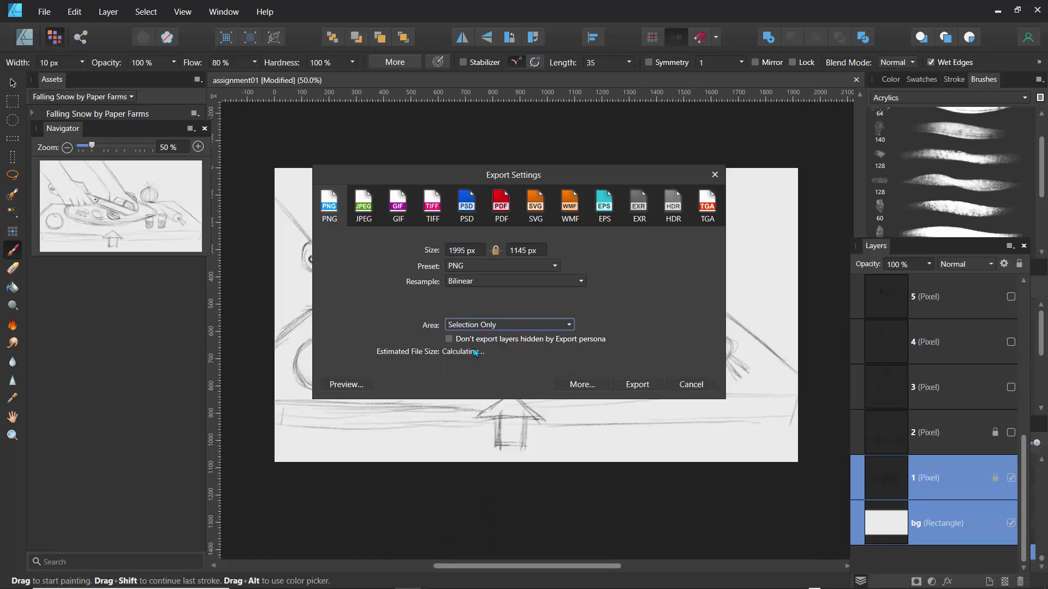
pyautogui.click(632, 387)
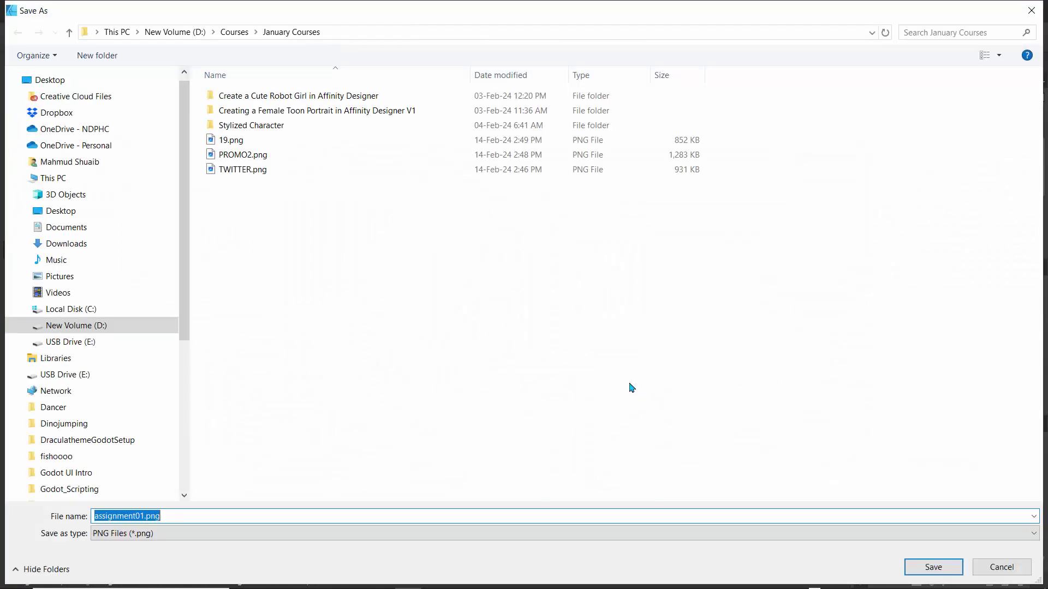
# - Create a new folder named 'Storyboarding' on New Volume (D:)
pyautogui.click(248, 249)
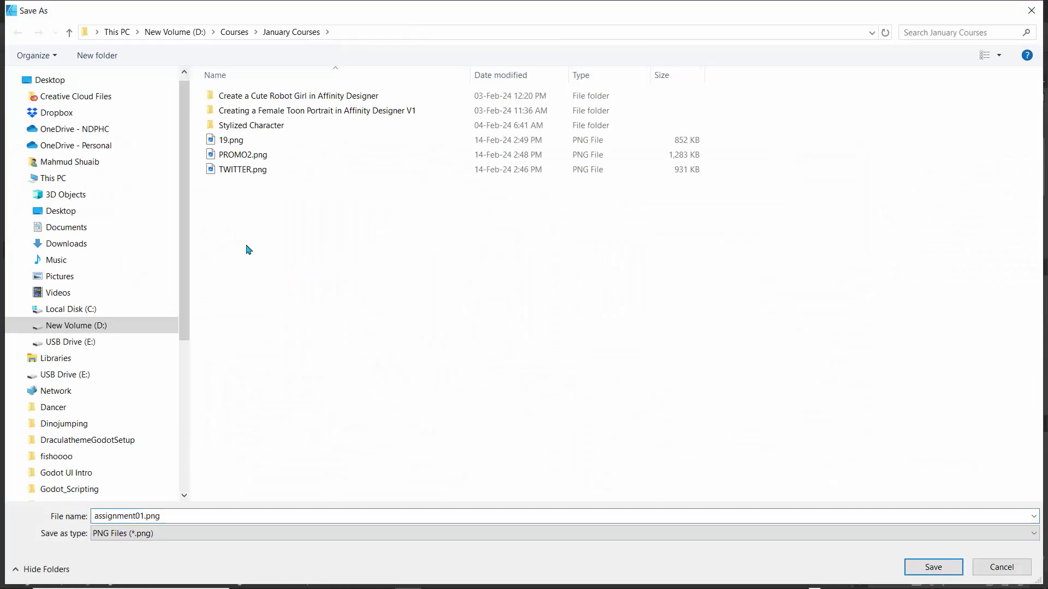
pyautogui.click(174, 32)
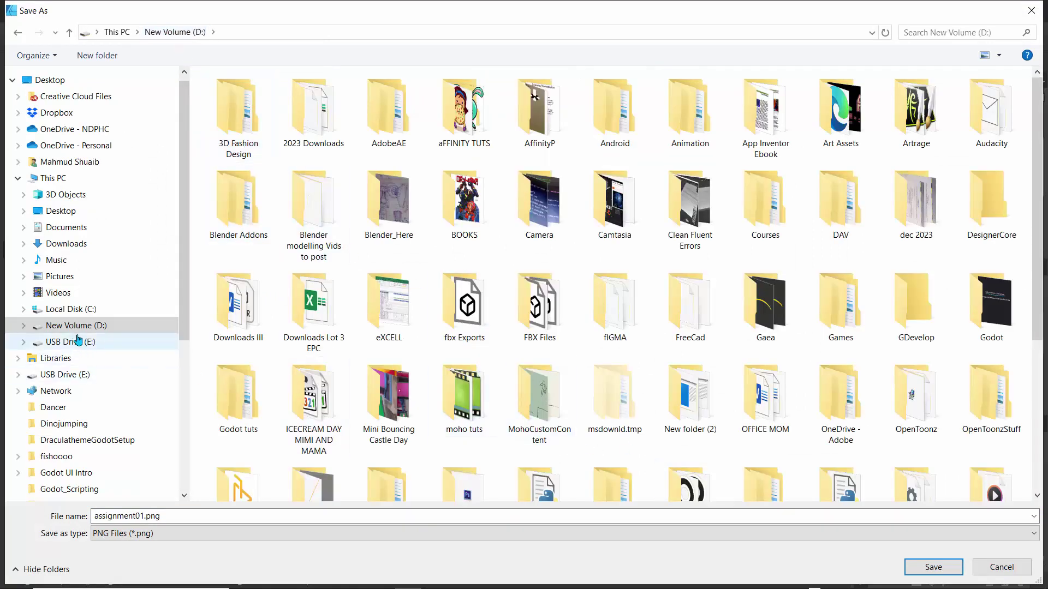
pyautogui.rightClick(428, 443)
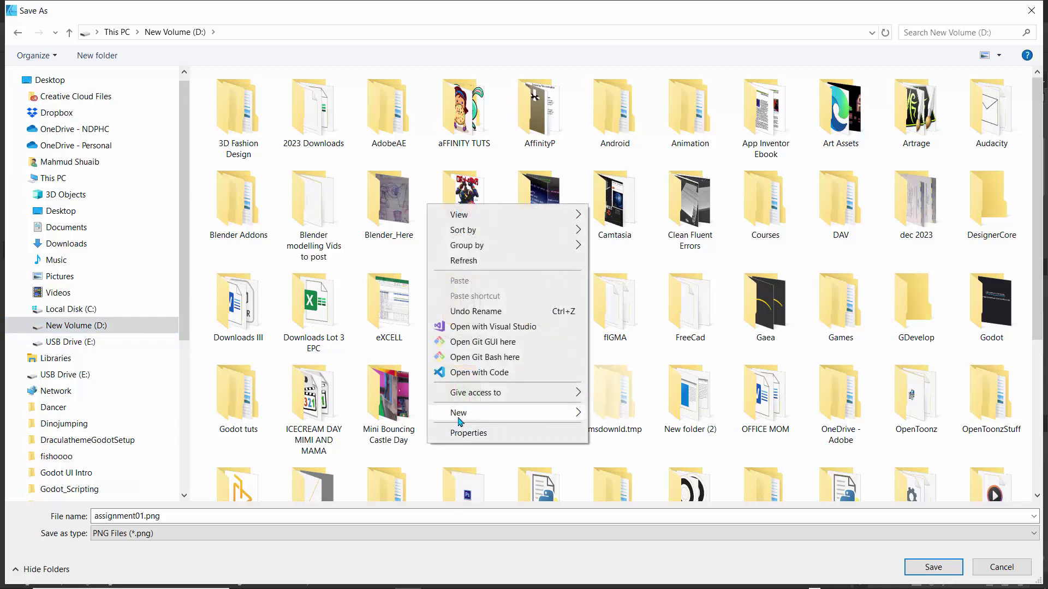
pyautogui.moveTo(461, 417)
pyautogui.click(624, 413)
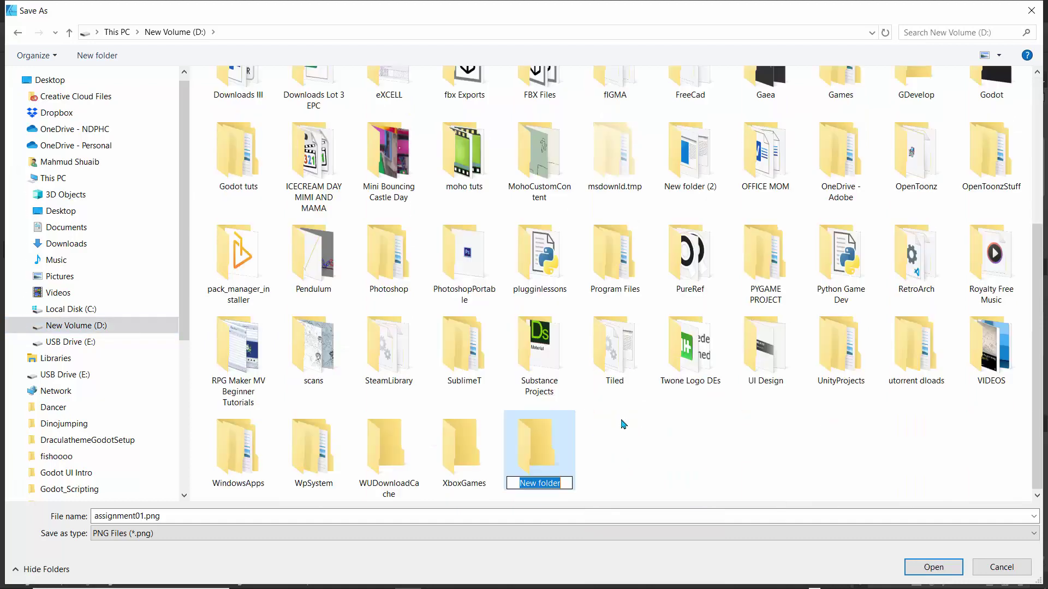
pyautogui.write('S')
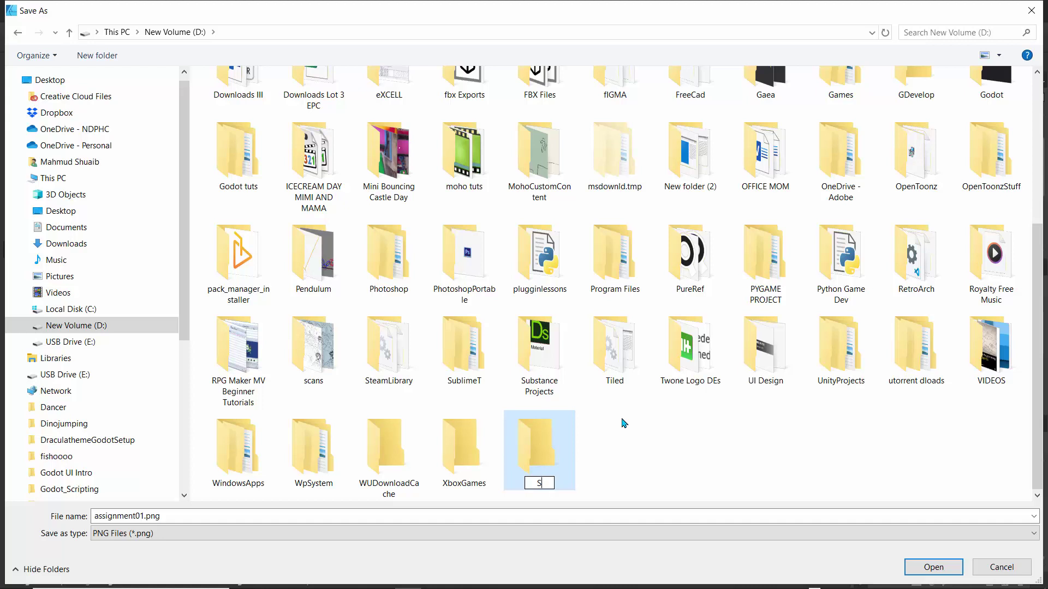
pyautogui.write('toryboarding')
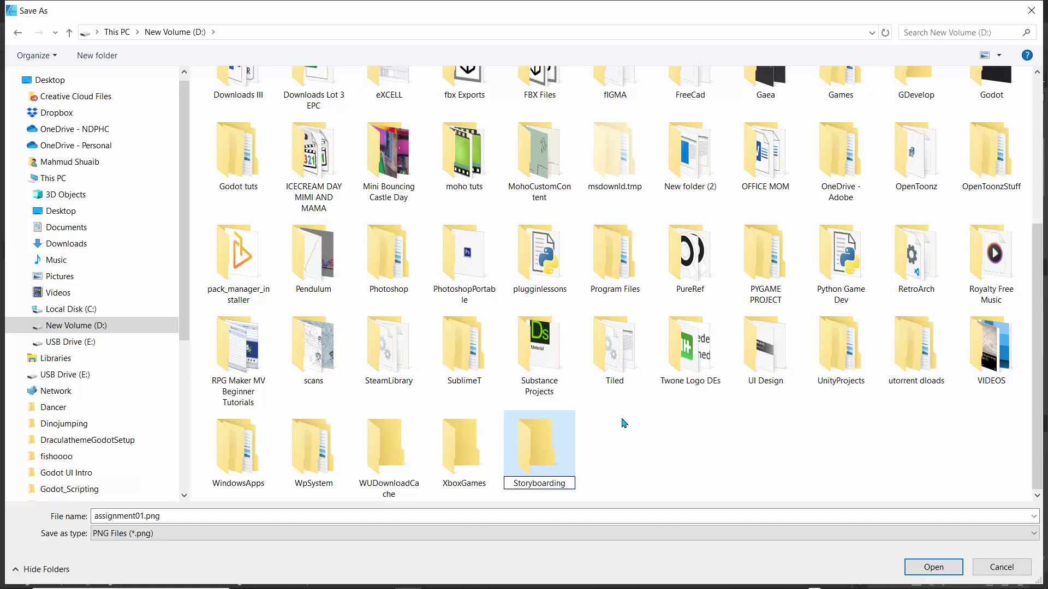
pyautogui.press('Return')
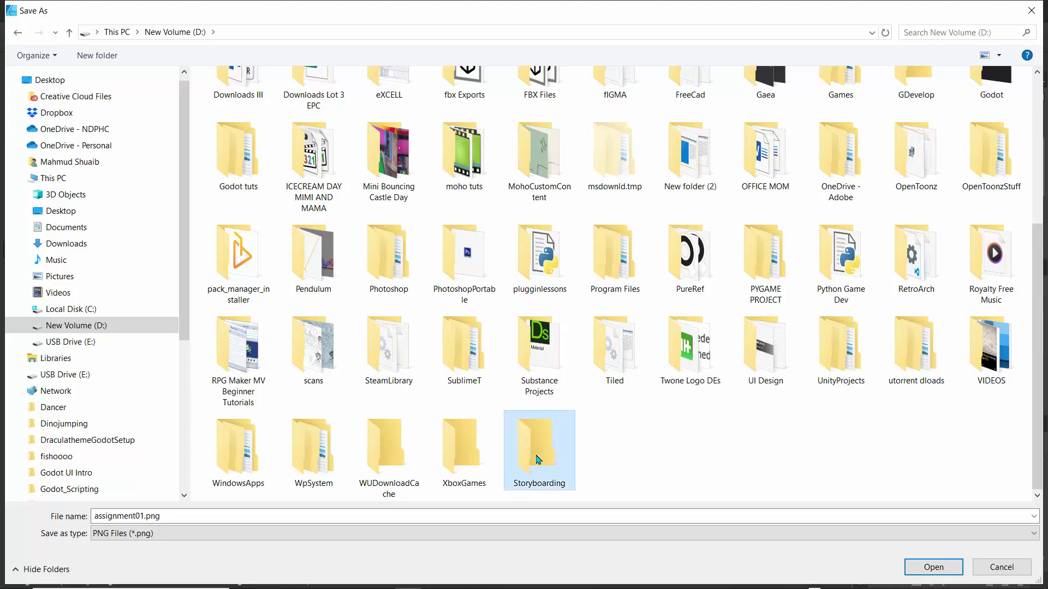
# - Save the export as 01 inside the Storyboarding folder
pyautogui.doubleClick(537, 457)
pyautogui.click(346, 515)
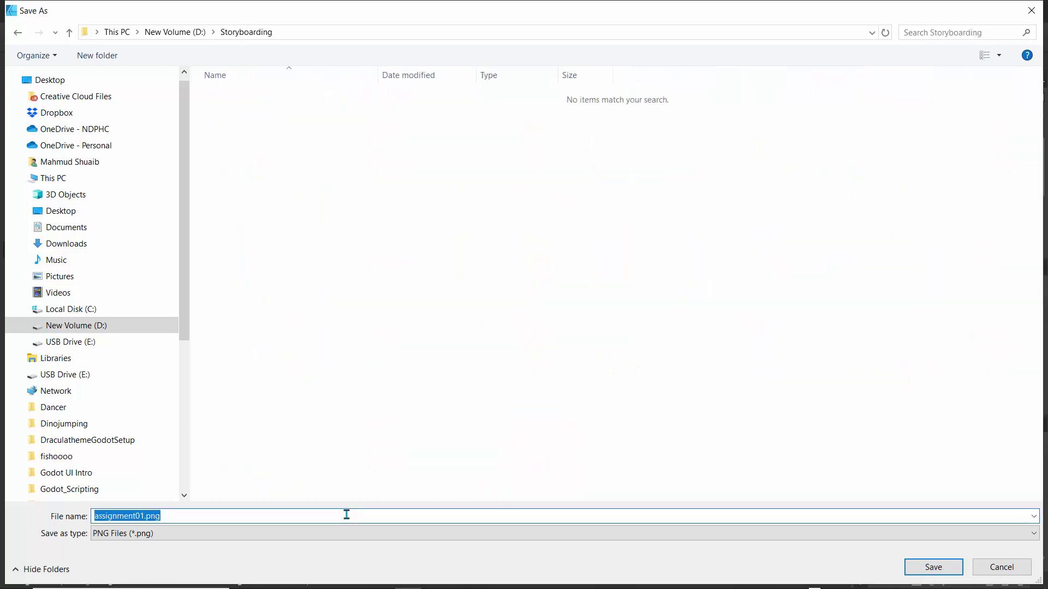
pyautogui.write('01')
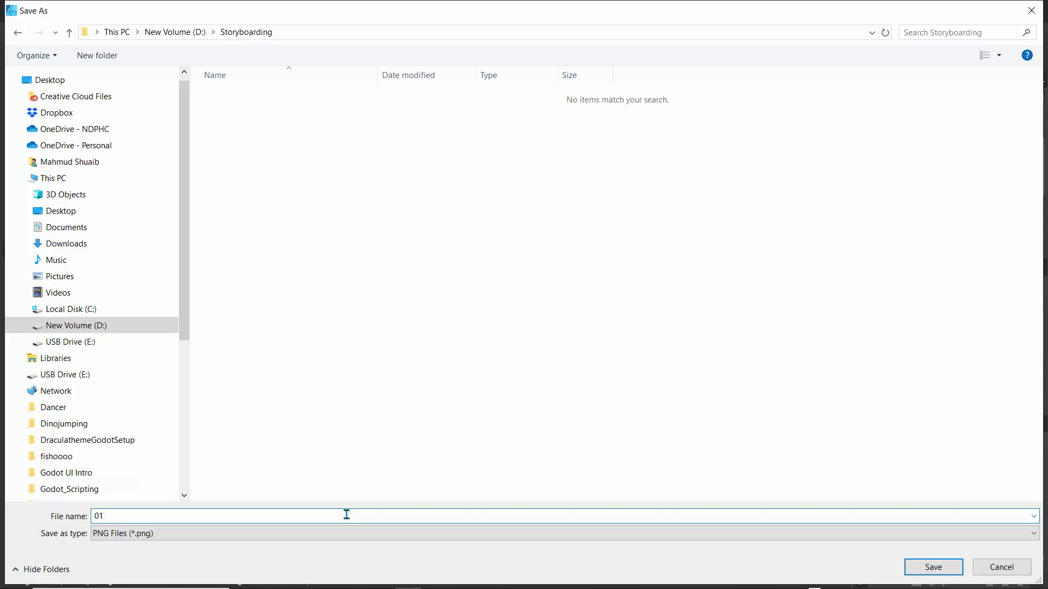
pyautogui.press('Return')
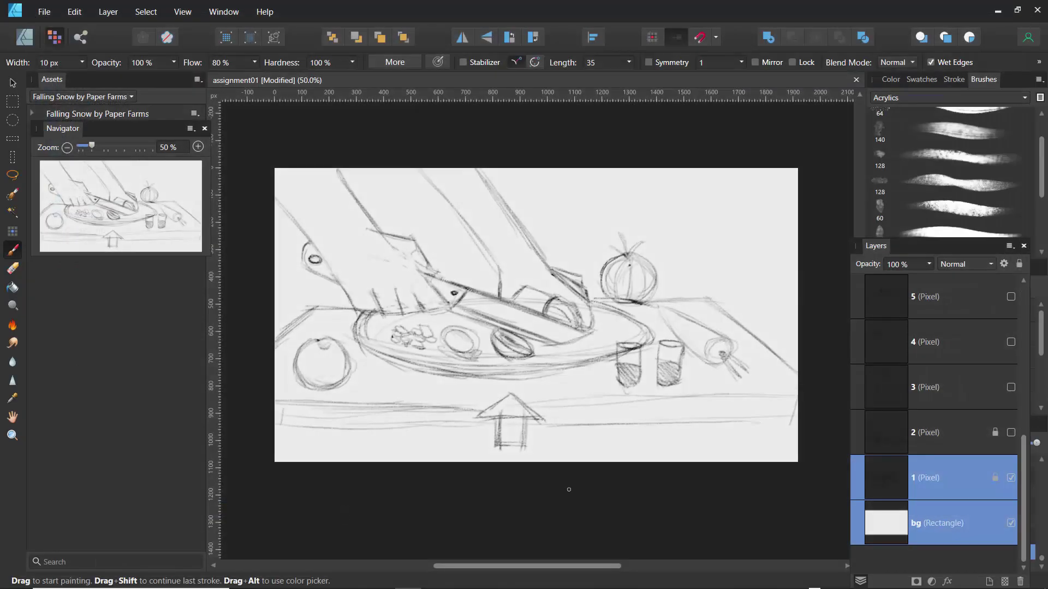
# - Adjust layer visibility so layer 2's sketch shows over the white background
pyautogui.click(1011, 478)
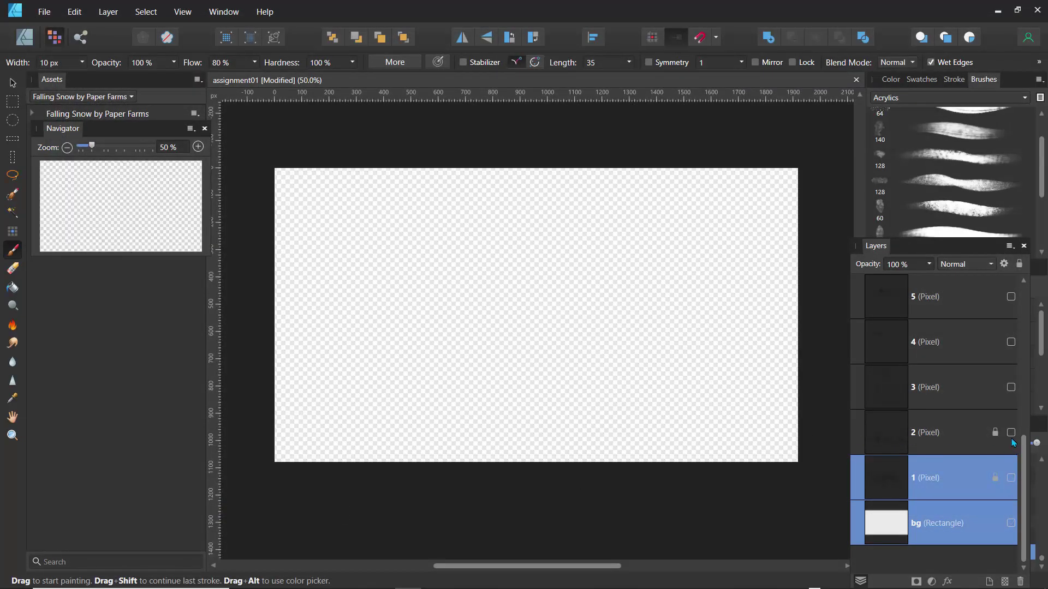
pyautogui.click(1011, 432)
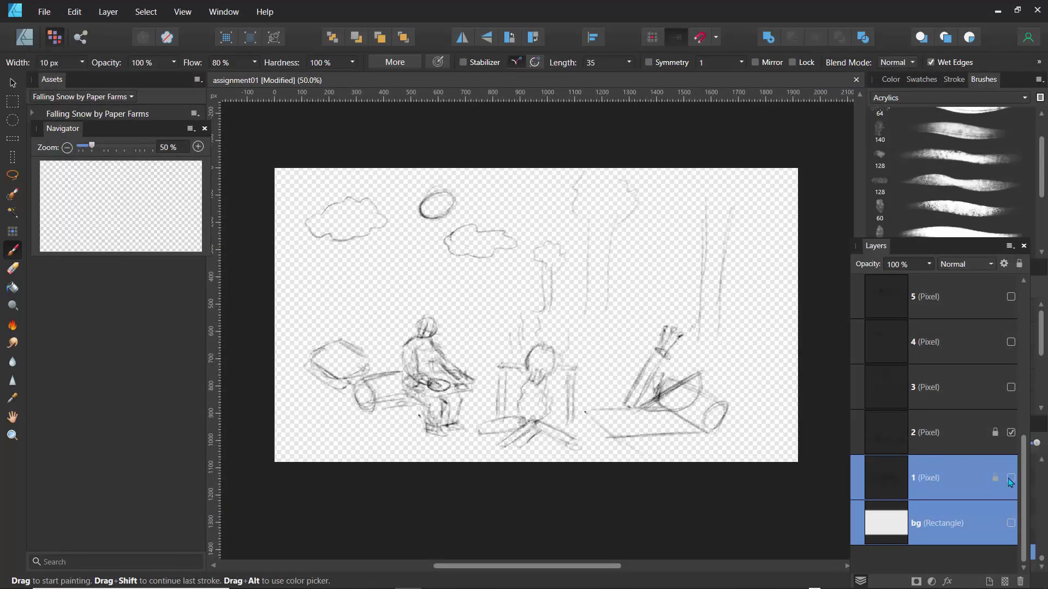
pyautogui.click(1011, 523)
pyautogui.click(938, 484)
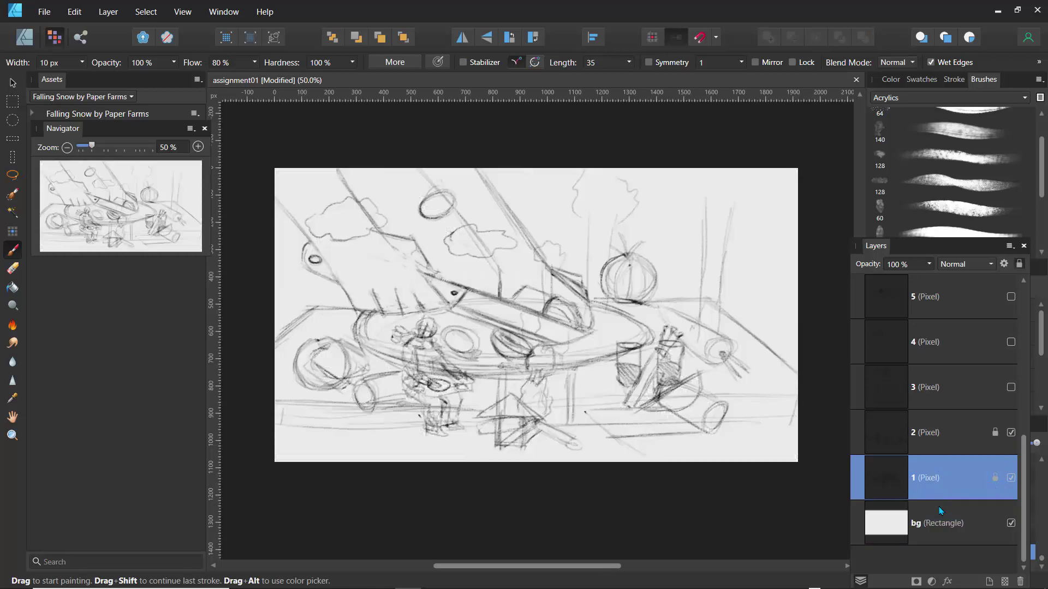
pyautogui.click(935, 447)
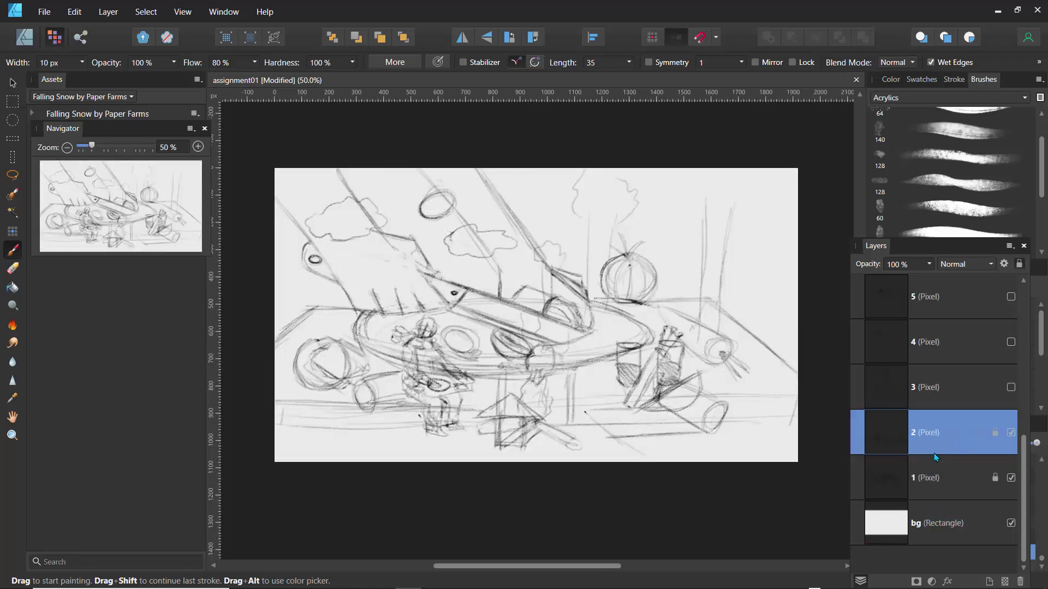
pyautogui.click(1010, 478)
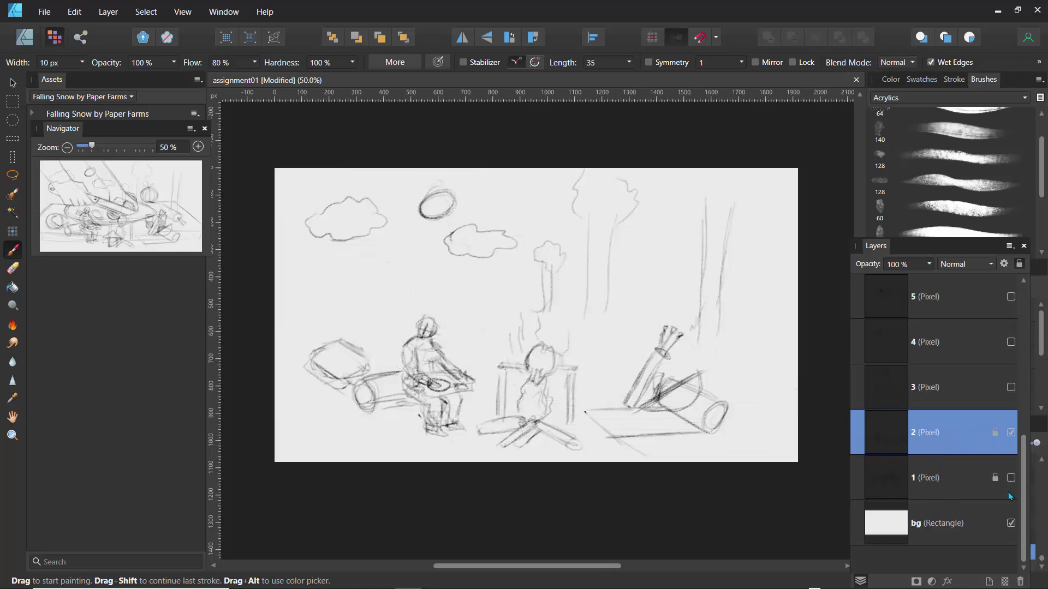
pyautogui.click(1010, 432)
pyautogui.click(1010, 432)
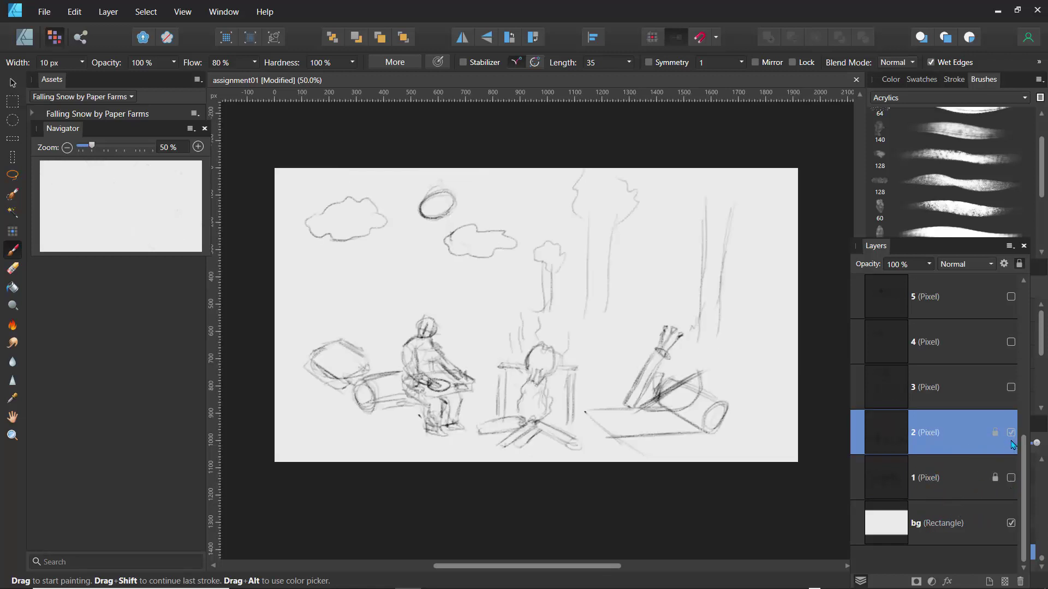
# - Select layer 2 together with the bg layer, leaving layer 1 out
pyautogui.keyDown('ctrl'); pyautogui.click(903, 526); pyautogui.keyUp('ctrl')
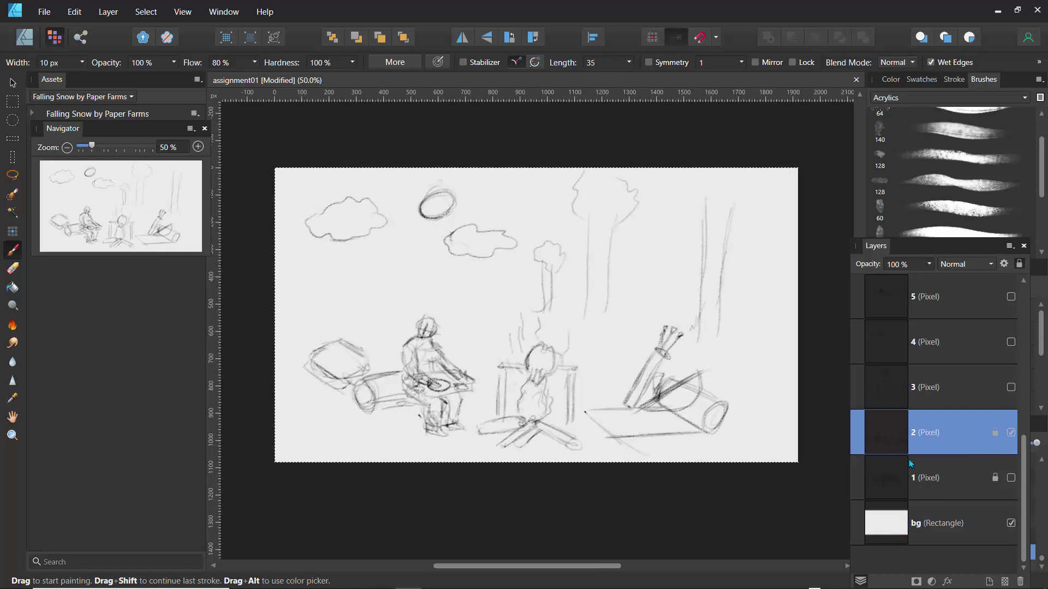
pyautogui.click(888, 540)
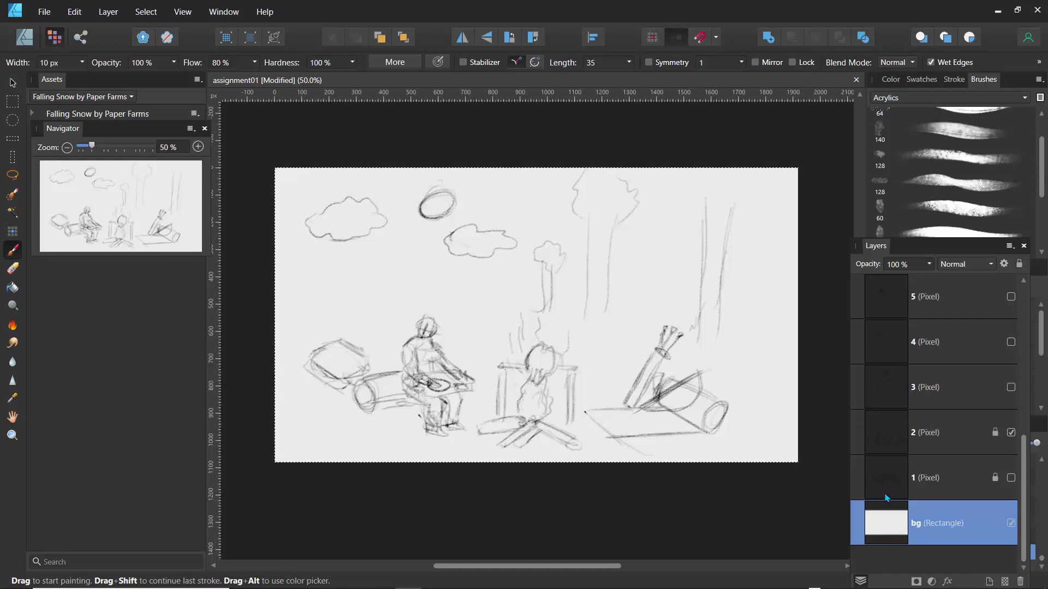
pyautogui.keyDown('ctrl'); pyautogui.click(892, 439); pyautogui.keyUp('ctrl')
pyautogui.hotkey('ctrl', '+')
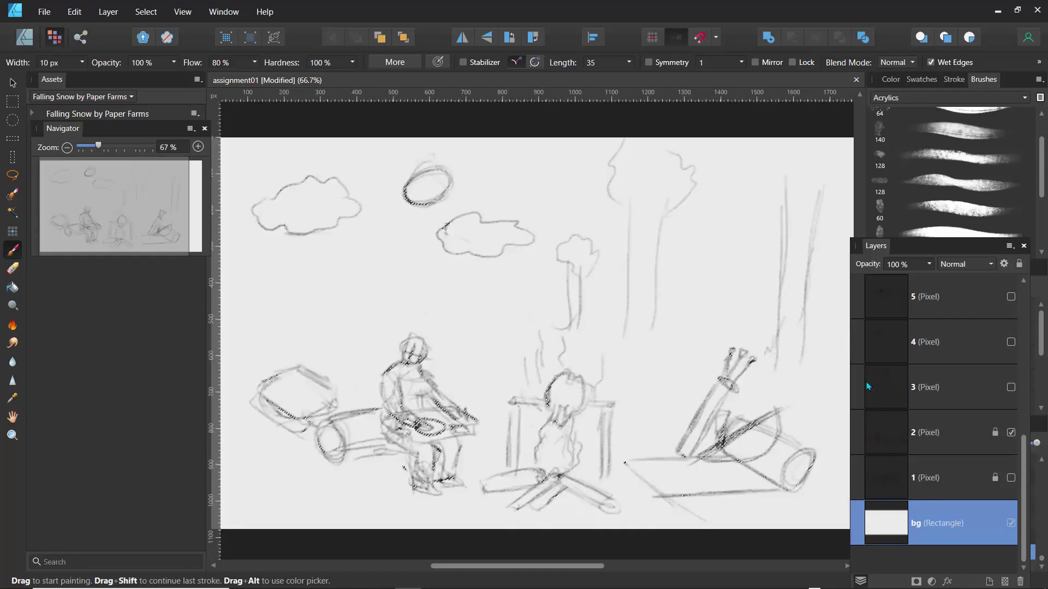
pyautogui.click(885, 431)
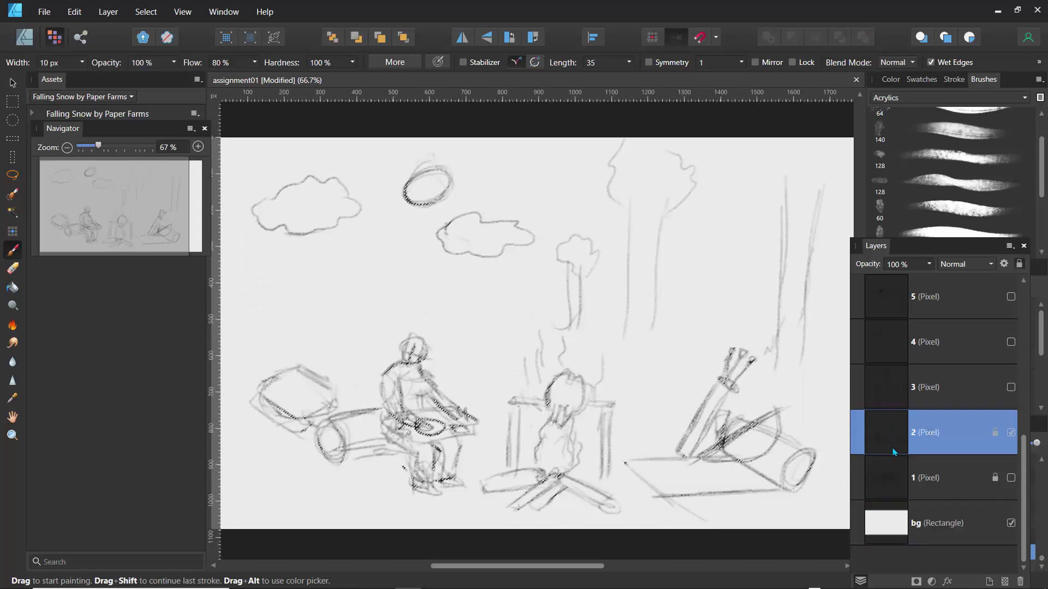
pyautogui.doubleClick(960, 434)
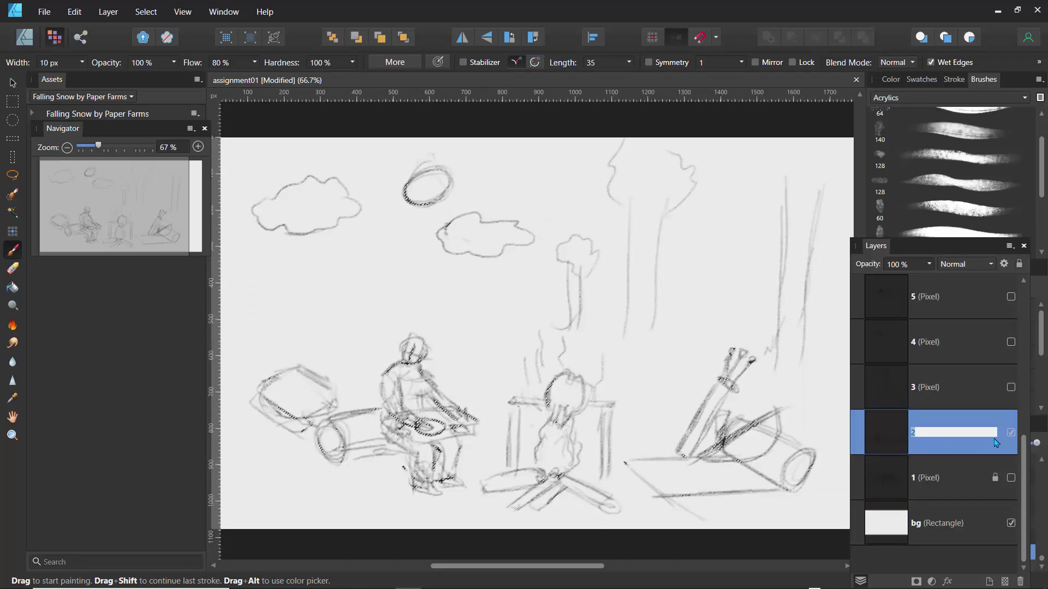
pyautogui.click(885, 437)
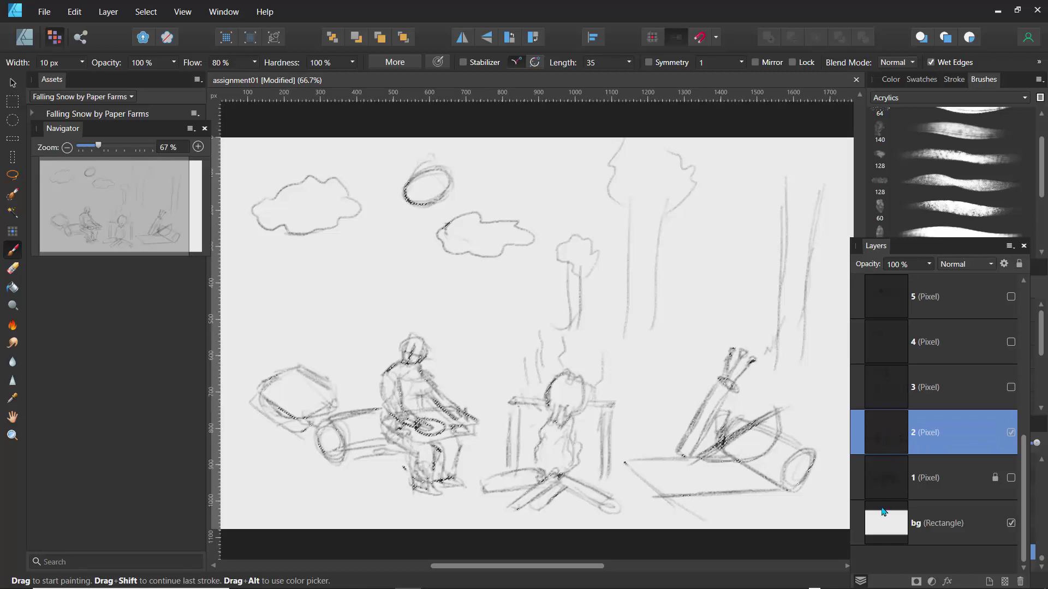
pyautogui.keyDown('shift'); pyautogui.click(889, 525); pyautogui.keyUp('shift')
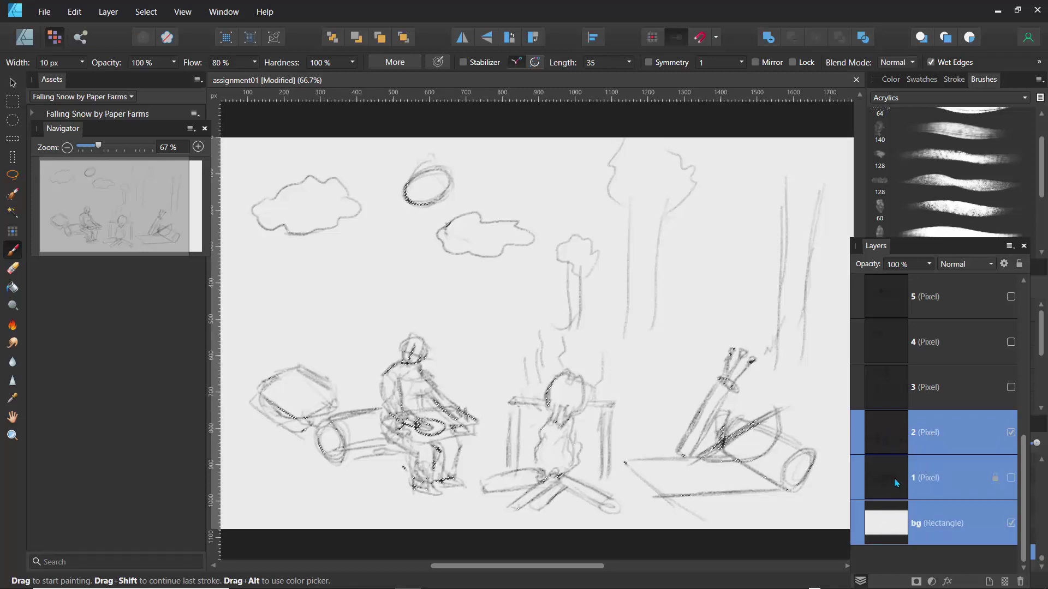
pyautogui.keyDown('ctrl'); pyautogui.click(942, 484); pyautogui.keyUp('ctrl')
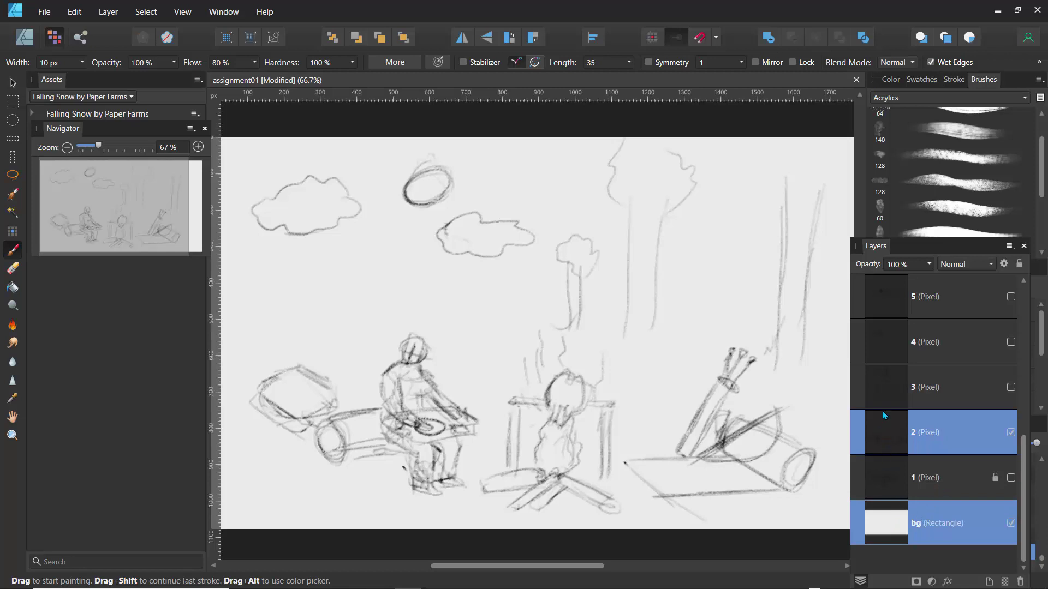
# - Export the selection only as a PNG named 02
pyautogui.click(44, 12)
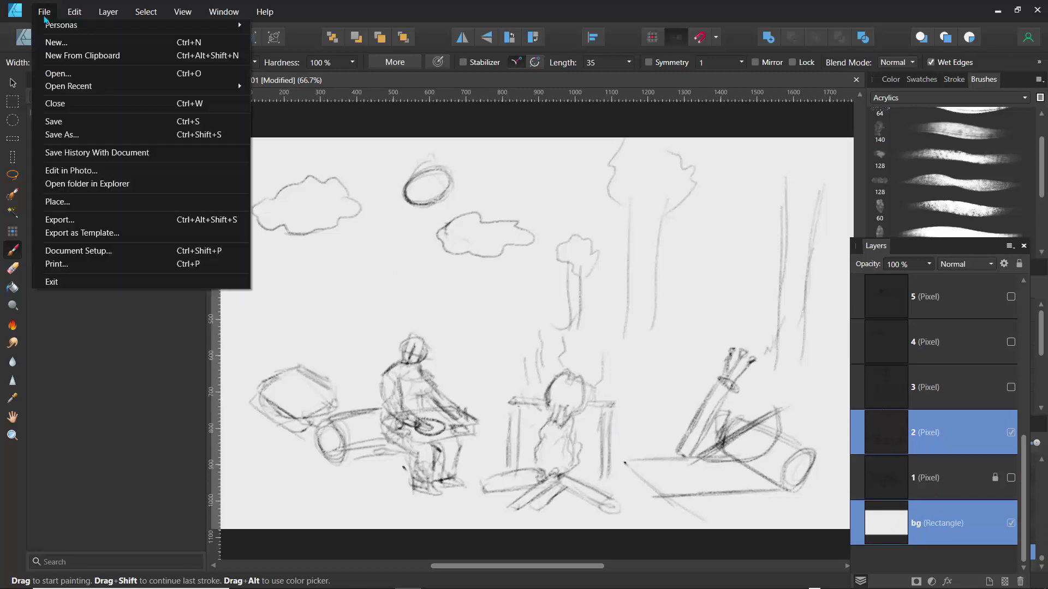
pyautogui.click(76, 221)
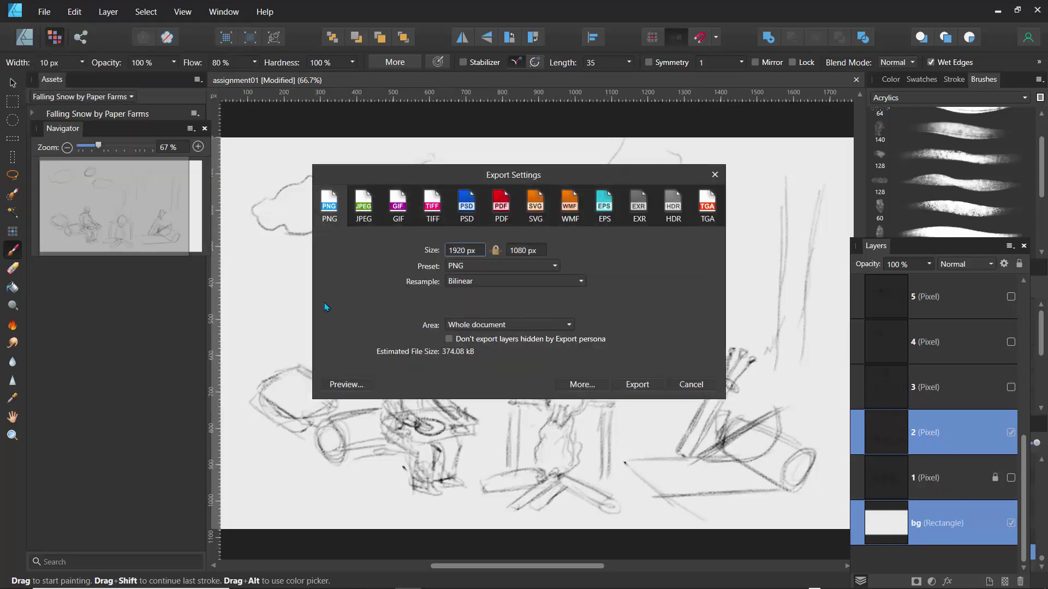
pyautogui.click(480, 328)
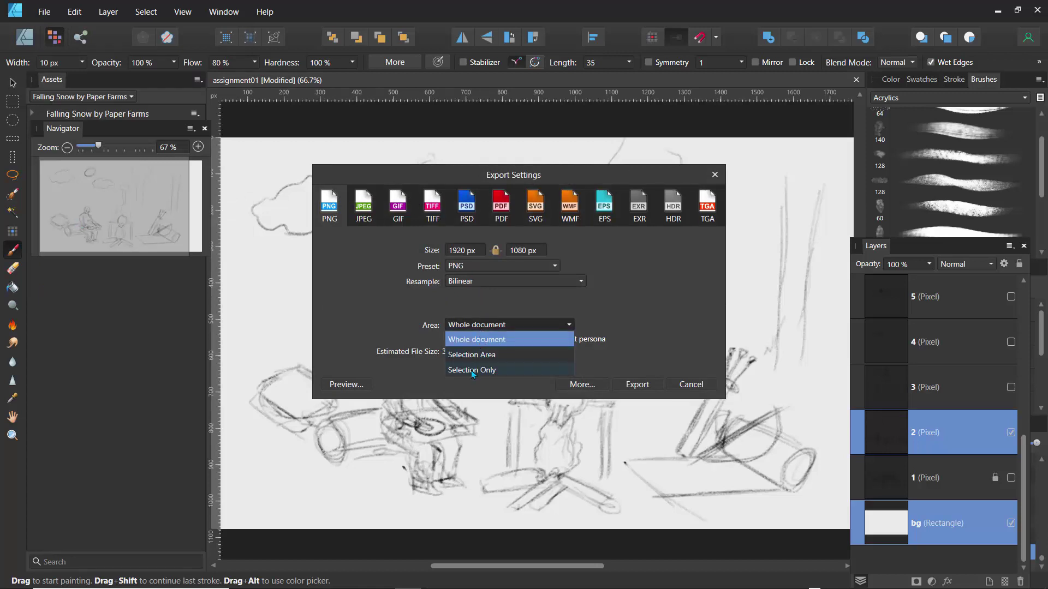
pyautogui.click(473, 366)
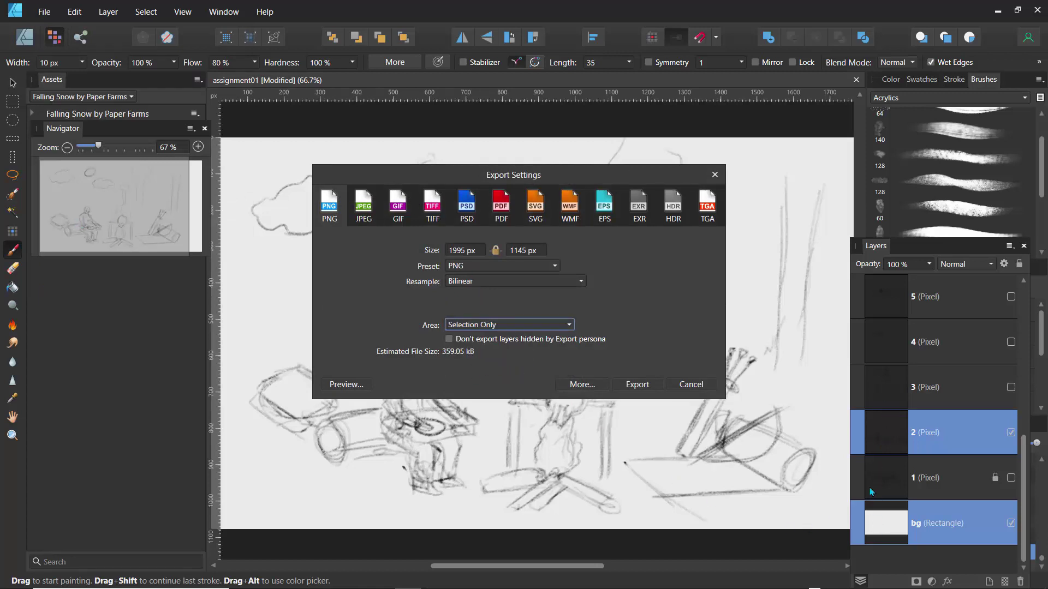
pyautogui.click(637, 384)
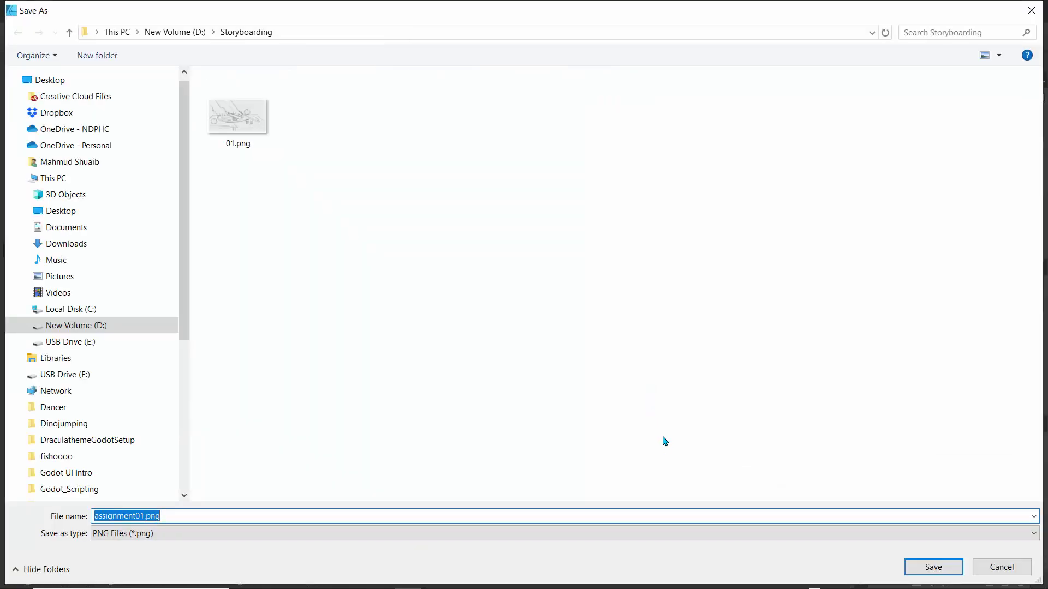
pyautogui.write('02')
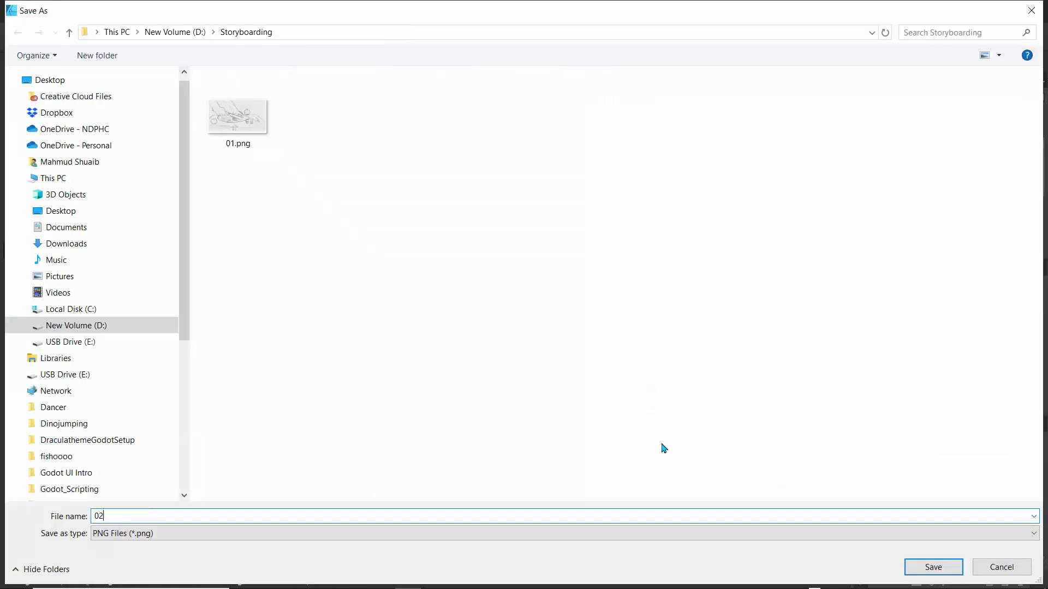
pyautogui.press('Return')
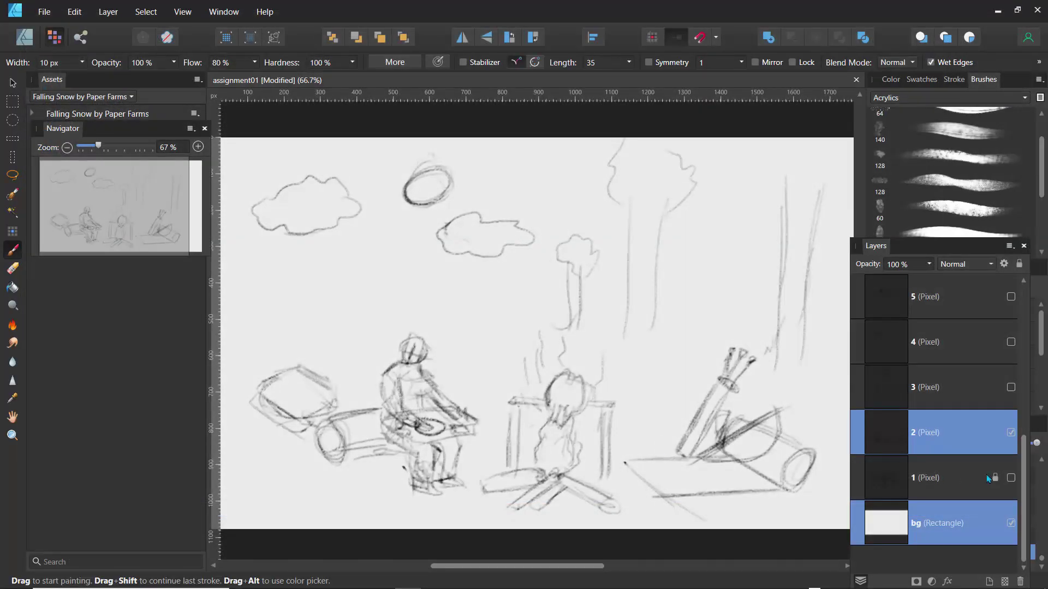
# - Hide layer 2, show layer 3 and bg, and select both
pyautogui.click(1013, 433)
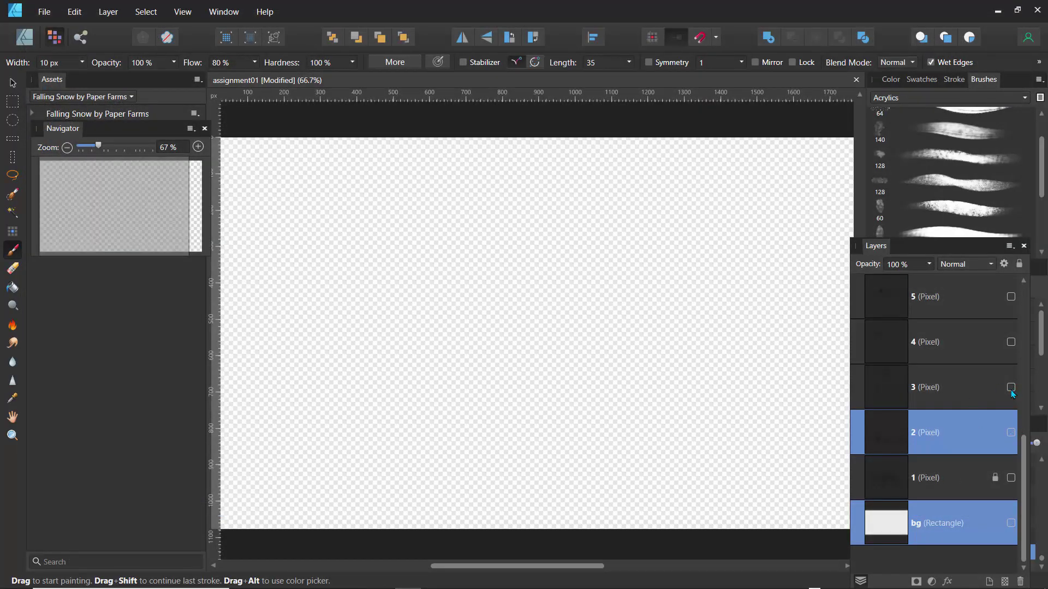
pyautogui.click(1011, 388)
pyautogui.click(984, 439)
pyautogui.click(966, 406)
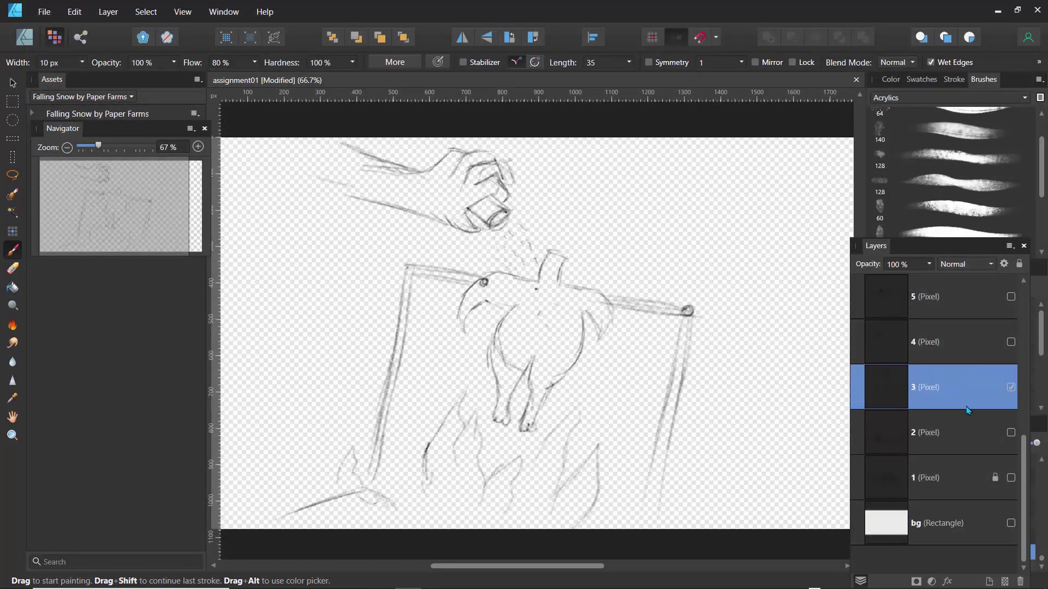
pyautogui.click(1011, 523)
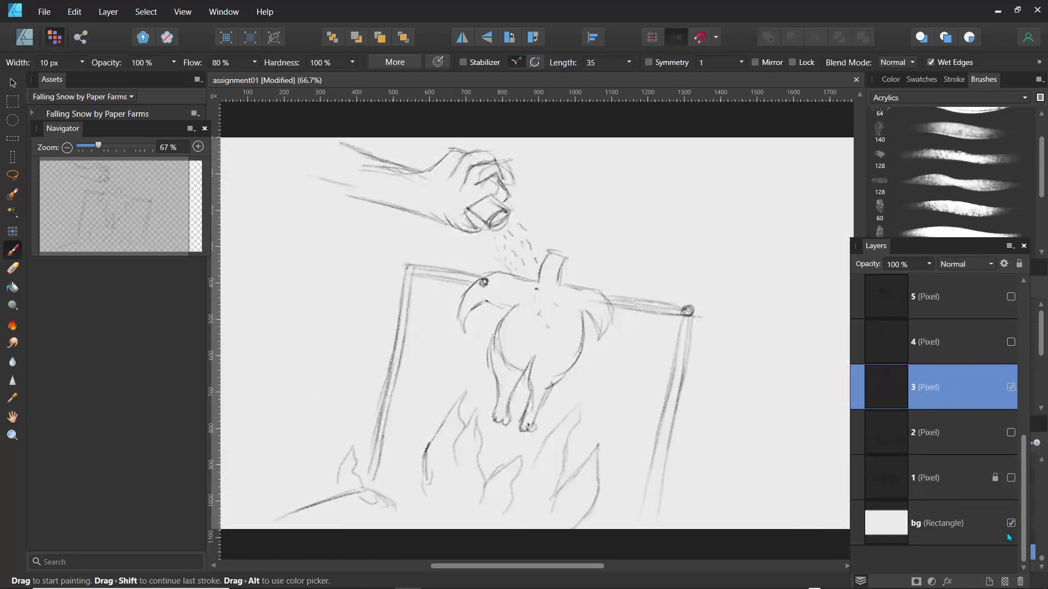
pyautogui.keyDown('ctrl'); pyautogui.click(884, 533); pyautogui.keyUp('ctrl')
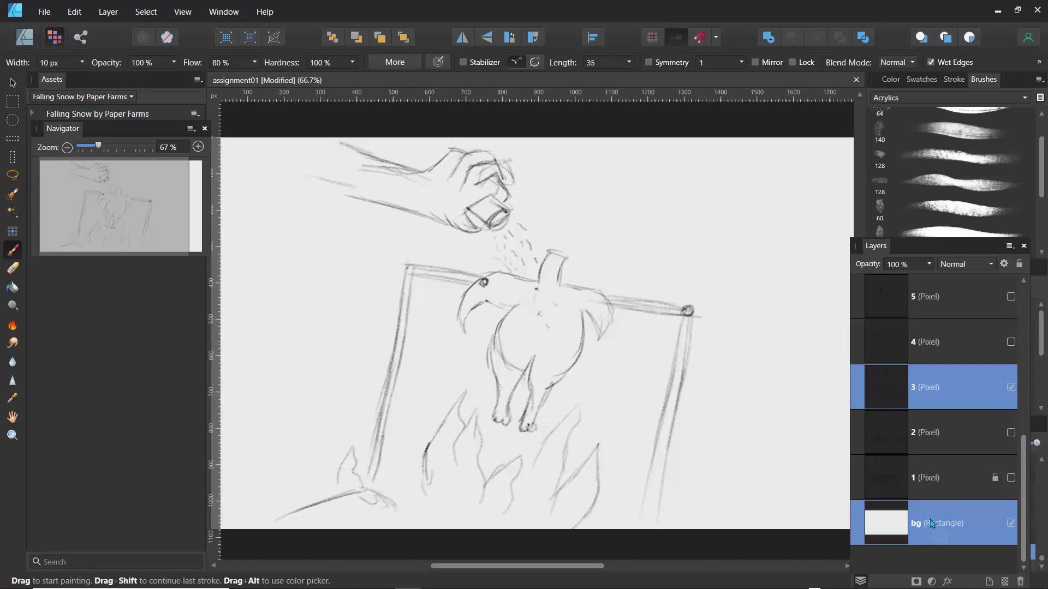
# - Export the selection as a PNG named 03
pyautogui.click(44, 11)
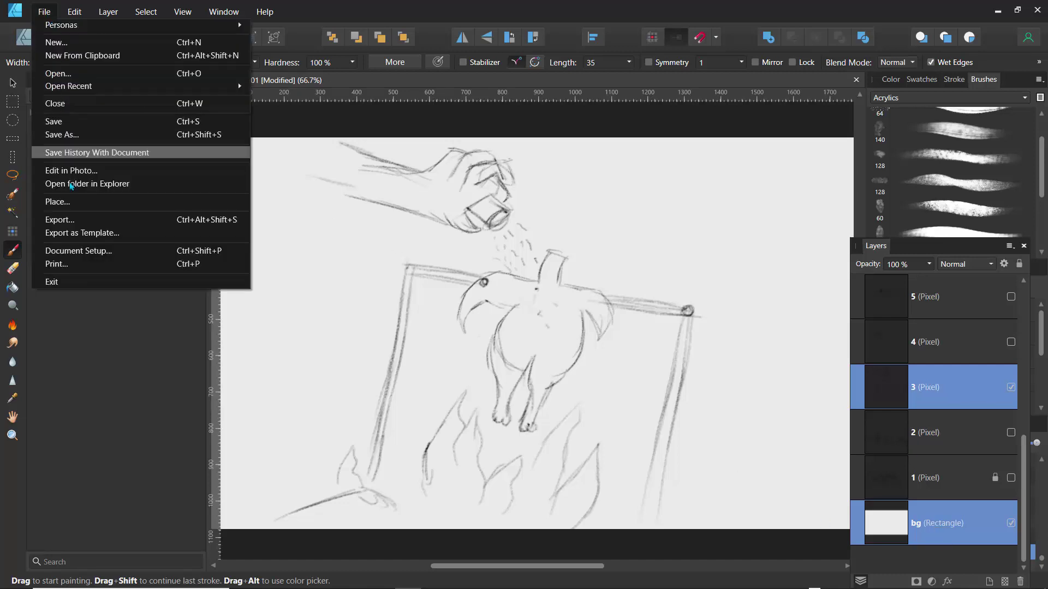
pyautogui.click(60, 219)
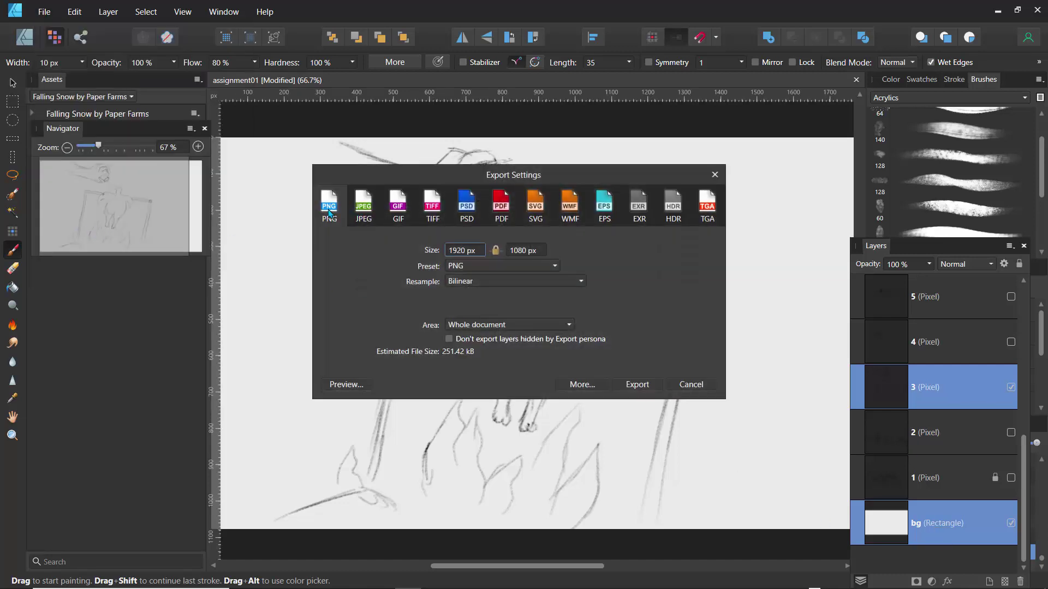
pyautogui.click(638, 384)
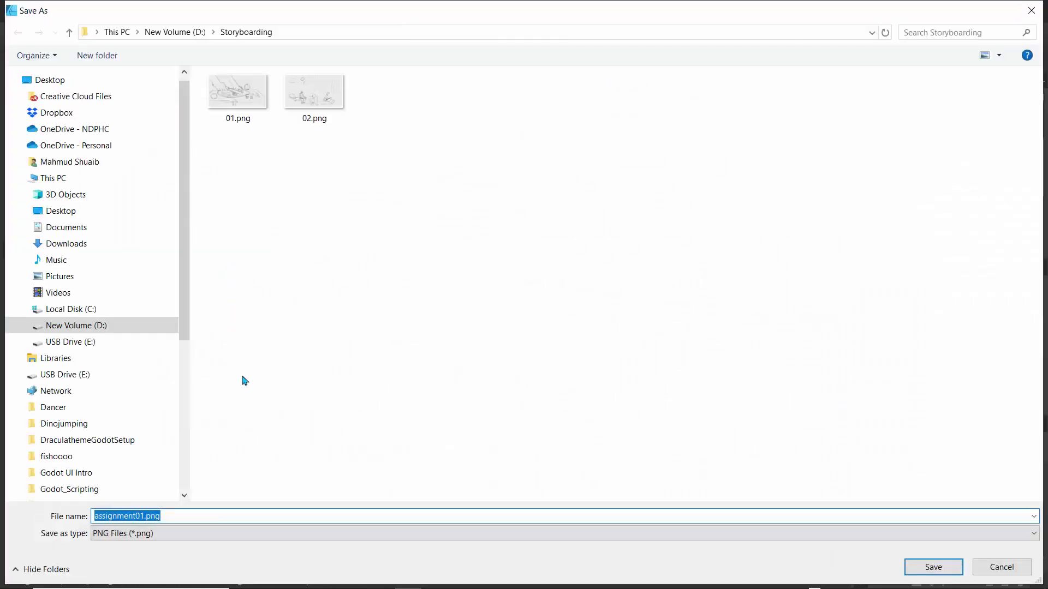
pyautogui.write('03')
pyautogui.press('Return')
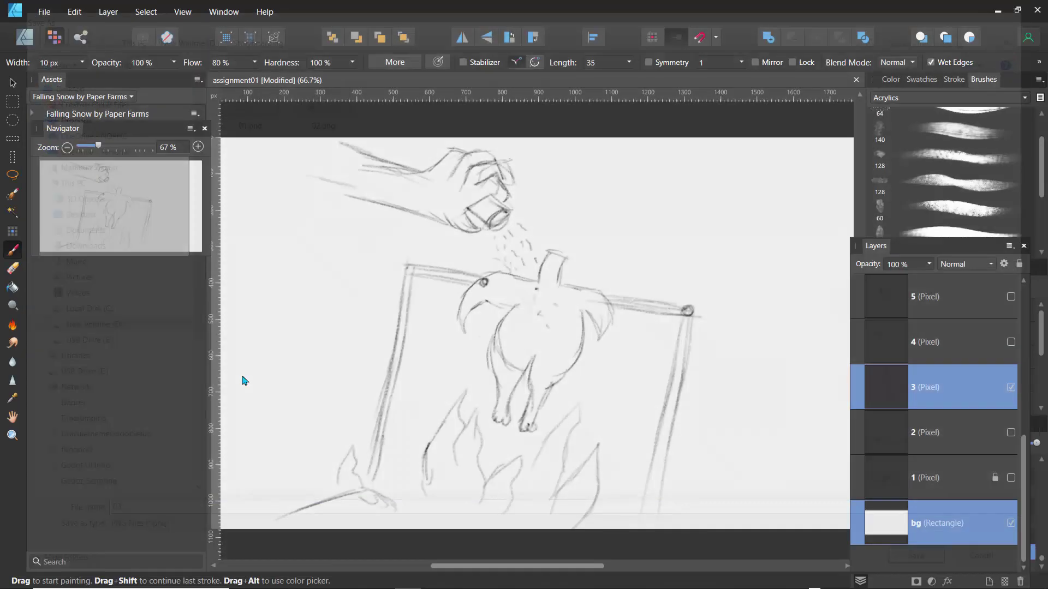
# - Show layer 4's bird sketch alone over the background and select it with bg
pyautogui.click(887, 360)
pyautogui.click(1011, 388)
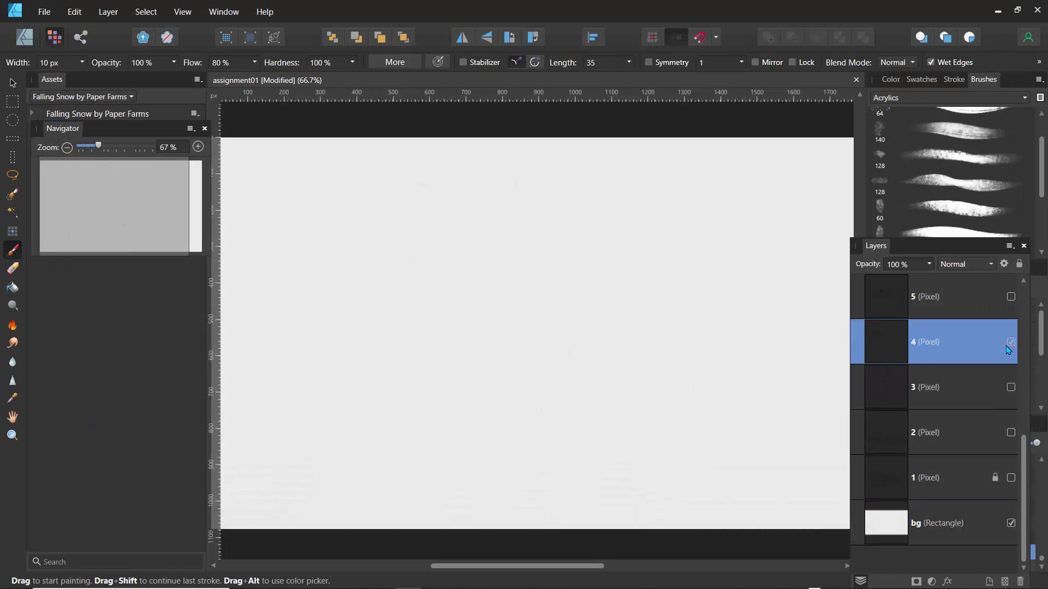
pyautogui.keyDown('ctrl'); pyautogui.click(899, 533); pyautogui.keyUp('ctrl')
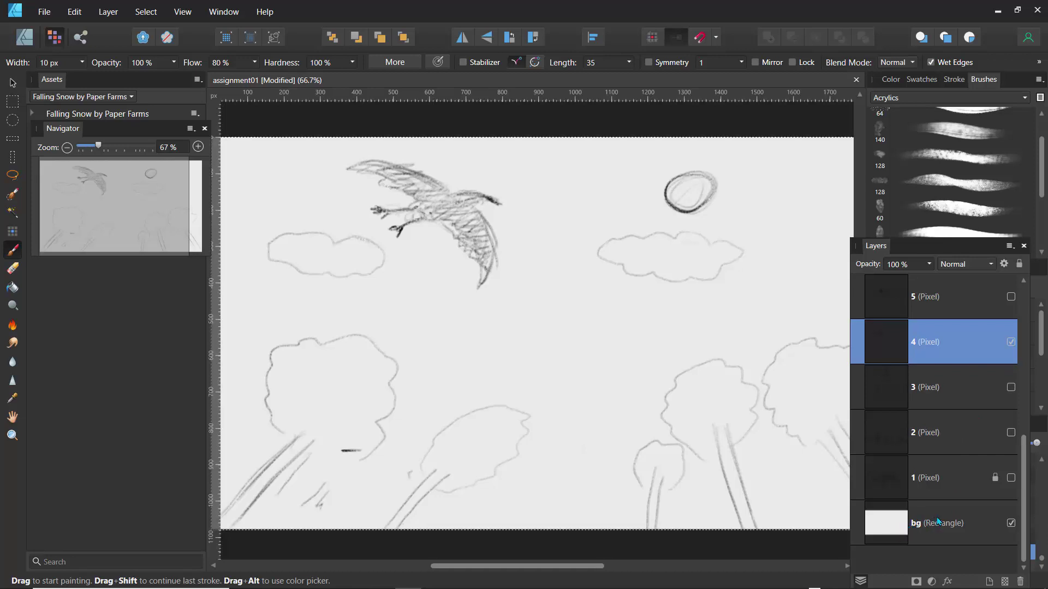
pyautogui.keyDown('ctrl'); pyautogui.click(958, 533); pyautogui.keyUp('ctrl')
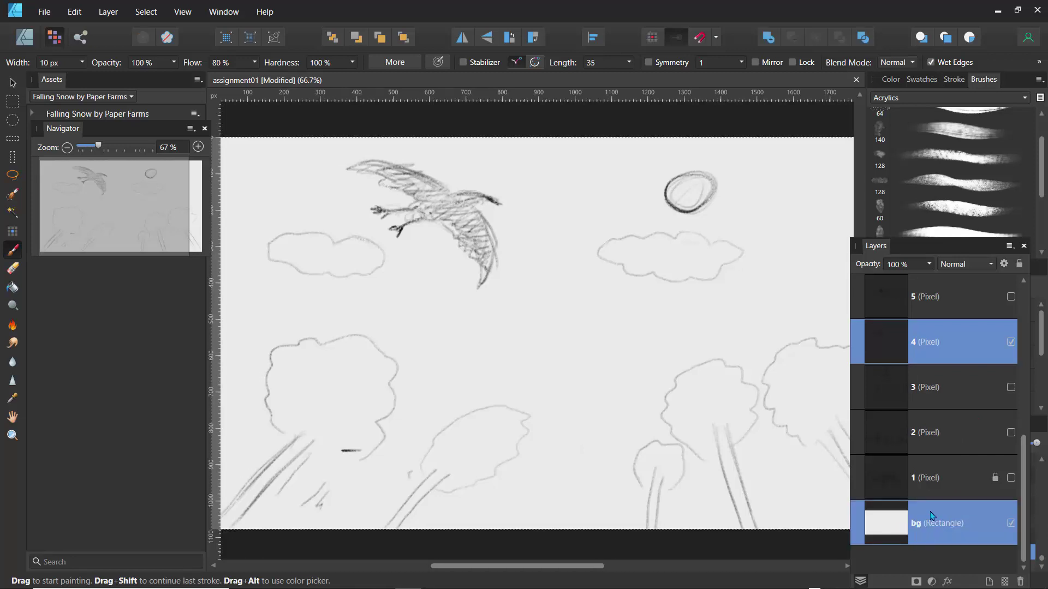
pyautogui.click(45, 11)
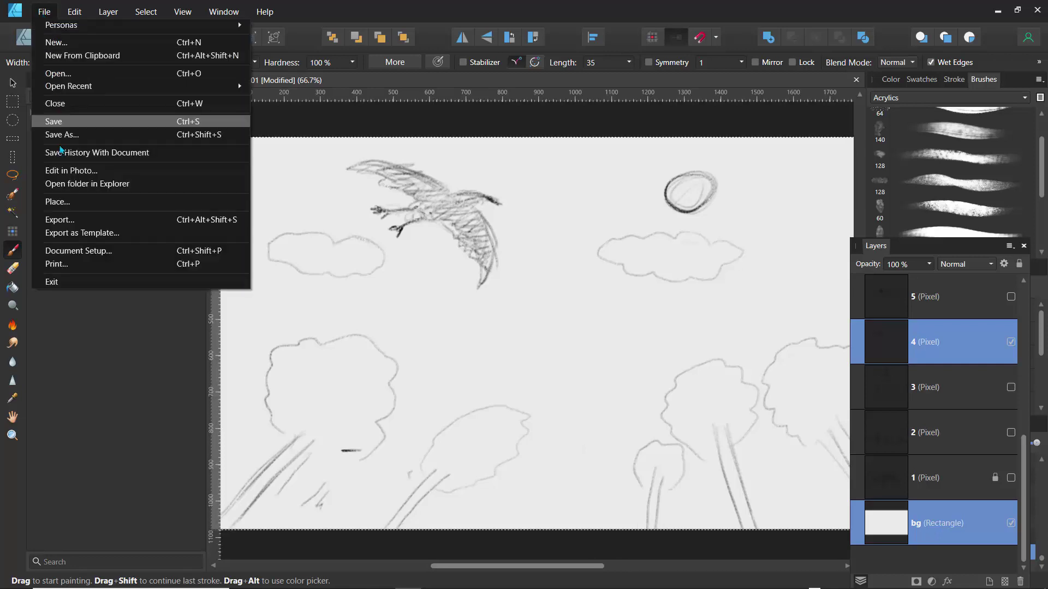
# - Export the bird-and-clouds selection only as PNG 04 into Storyboarding
pyautogui.click(69, 221)
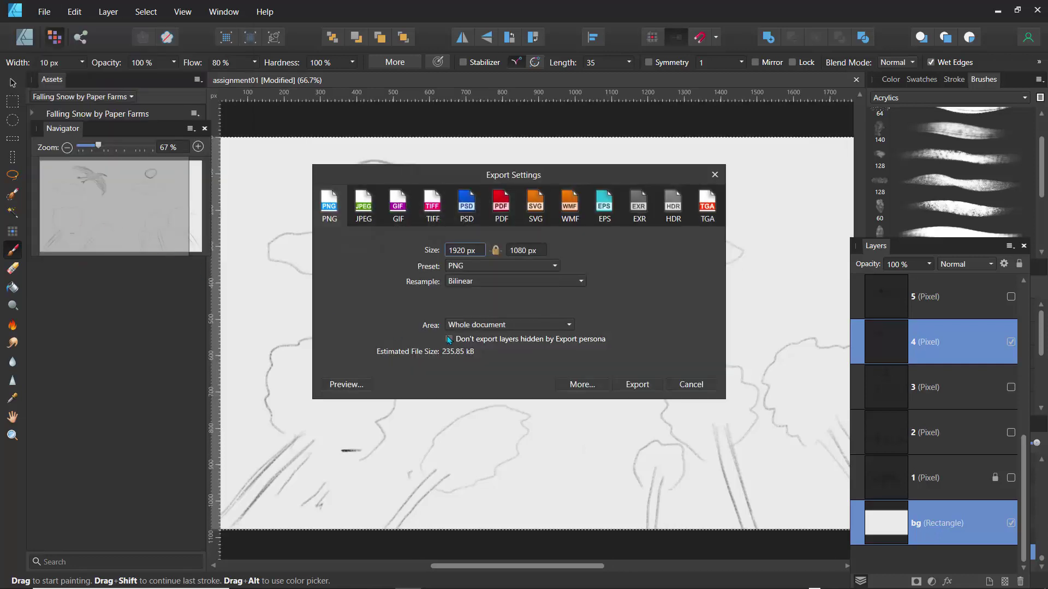
pyautogui.click(510, 328)
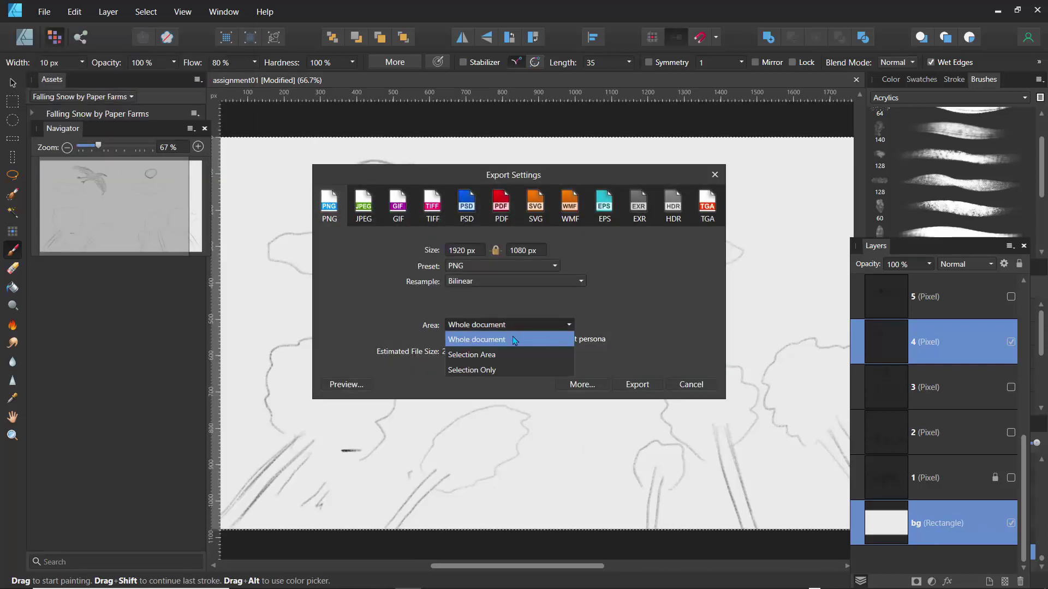
pyautogui.click(495, 373)
pyautogui.click(635, 385)
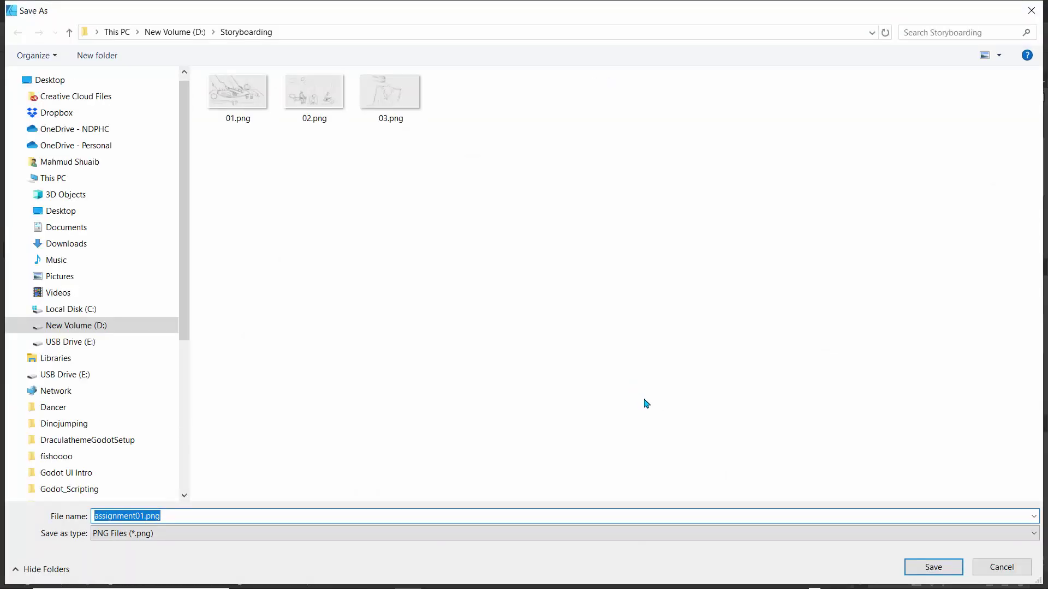
pyautogui.write('0')
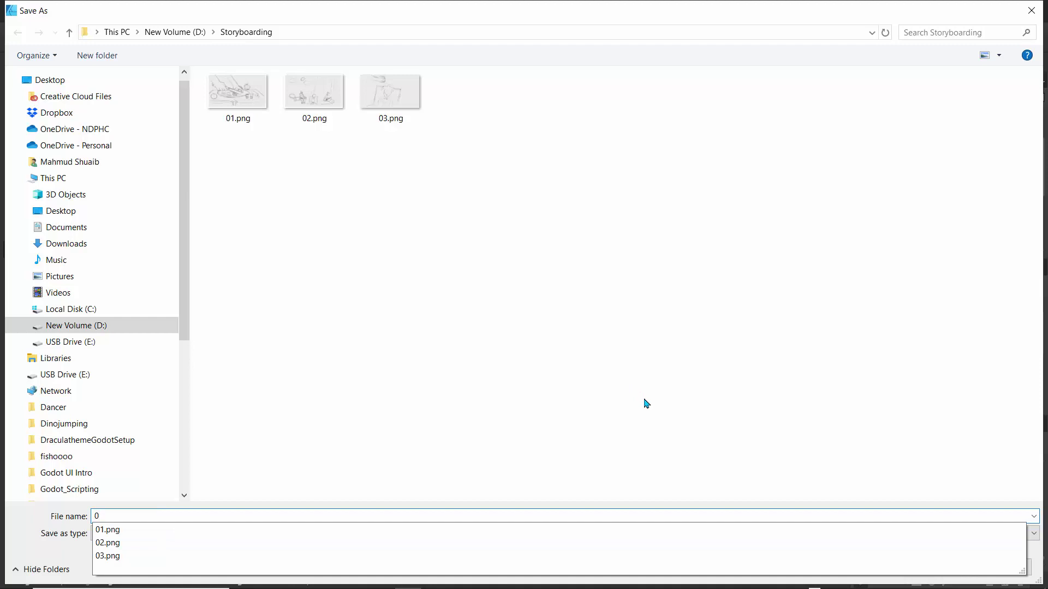
pyautogui.write('4')
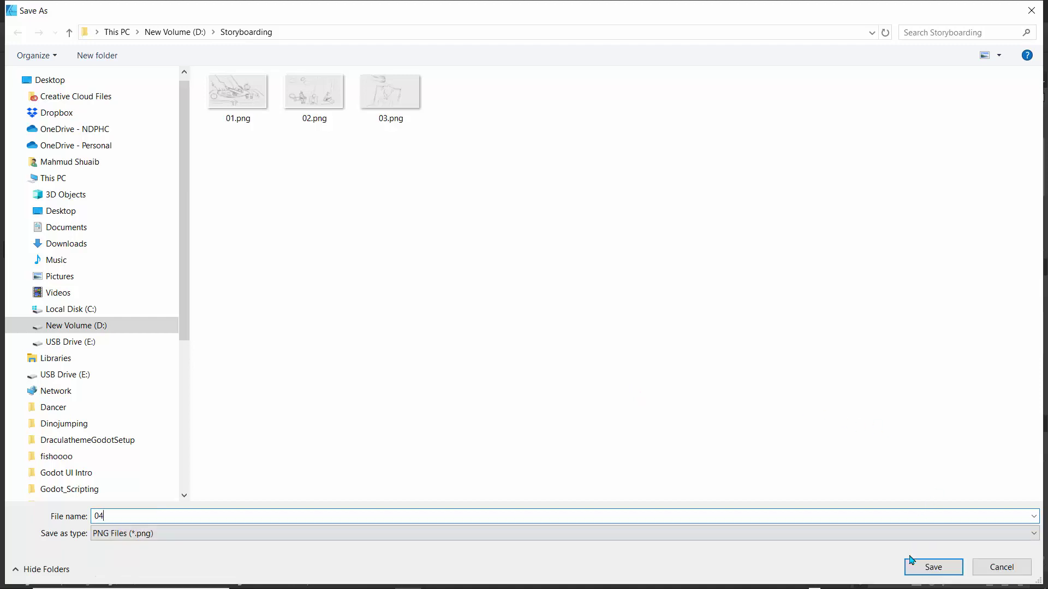
pyautogui.click(915, 571)
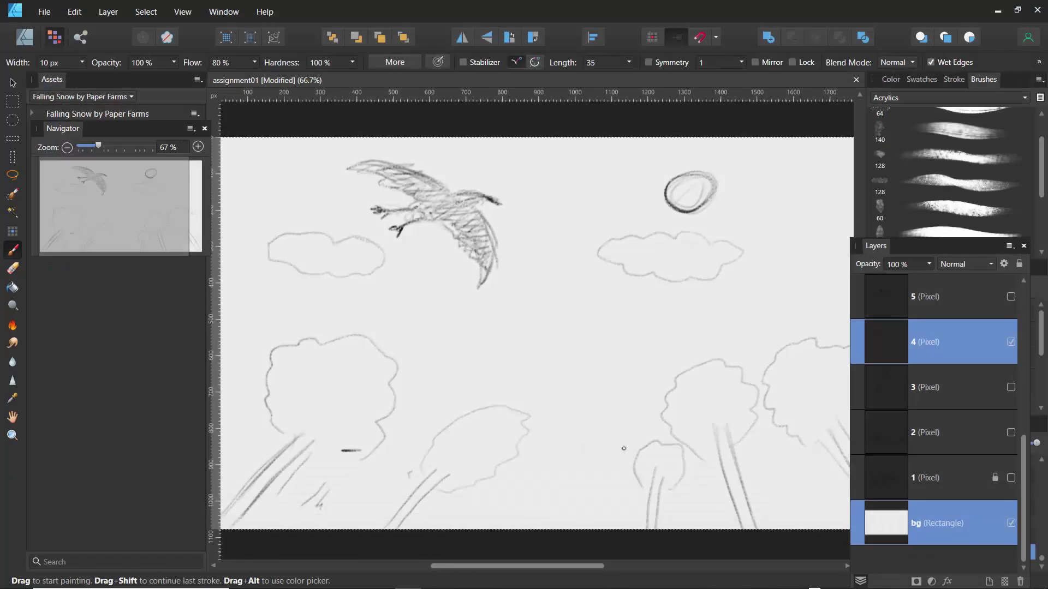
# - Hide layer 4, show layer 5, and select it with the bg layer
pyautogui.click(950, 305)
pyautogui.click(1010, 342)
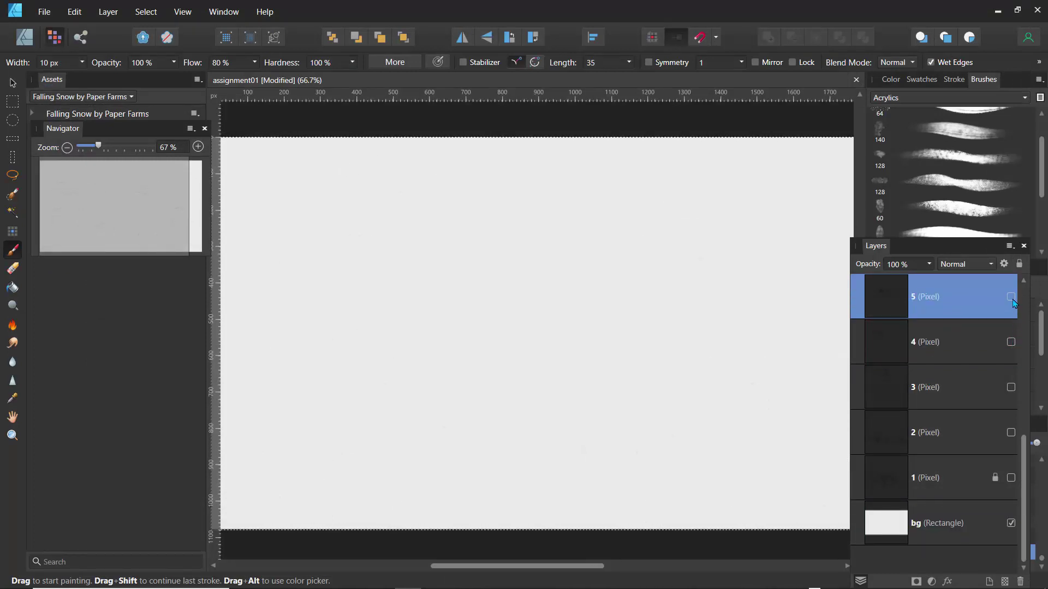
pyautogui.click(1010, 297)
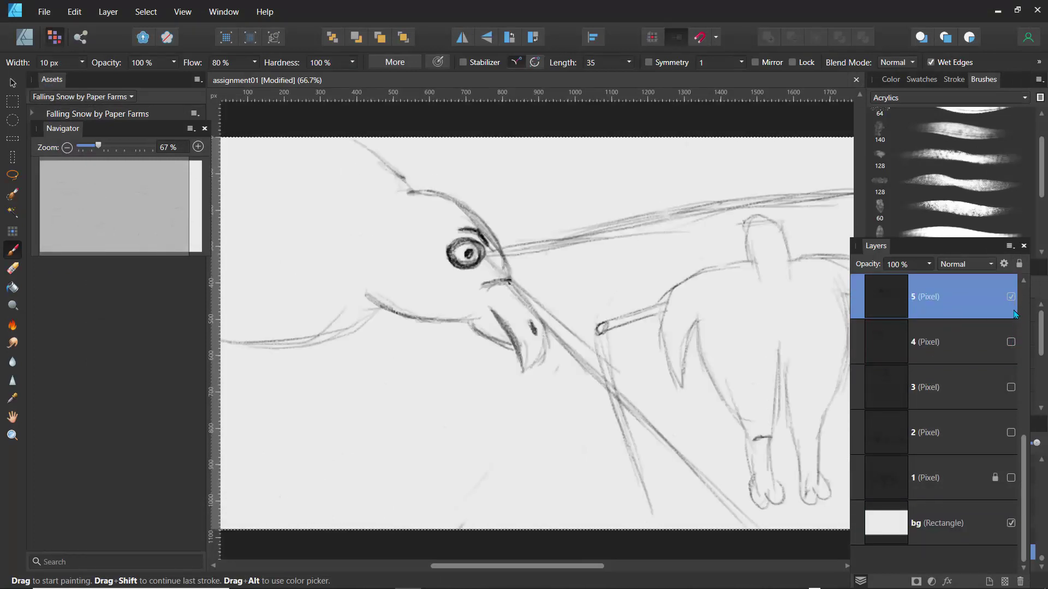
pyautogui.keyDown('ctrl'); pyautogui.click(933, 526); pyautogui.keyUp('ctrl')
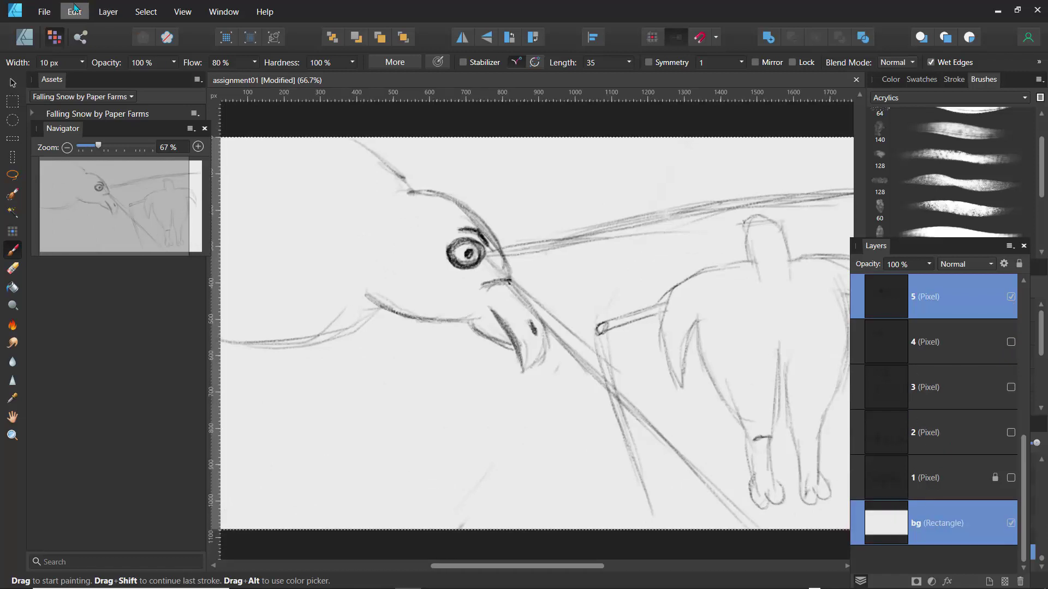
# - Export the selection only as a PNG named 05
pyautogui.click(46, 12)
pyautogui.click(60, 220)
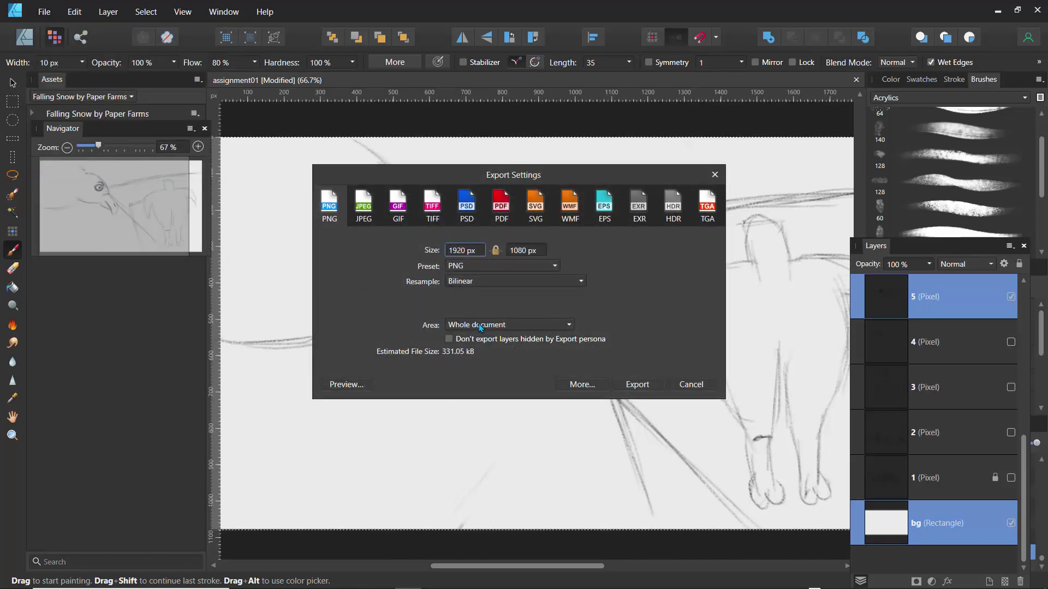
pyautogui.click(480, 326)
pyautogui.click(472, 370)
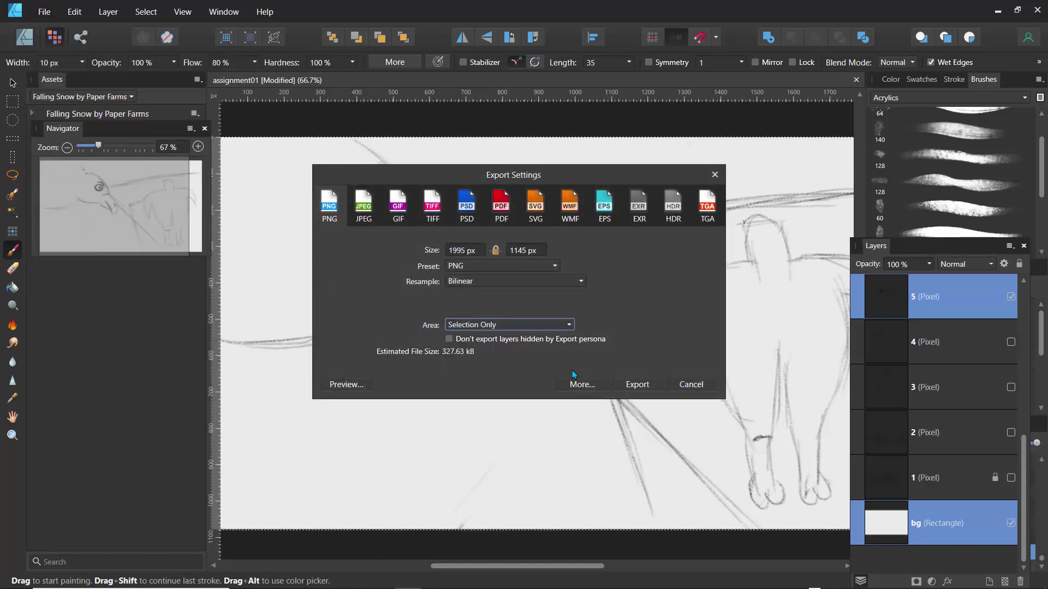
pyautogui.click(632, 387)
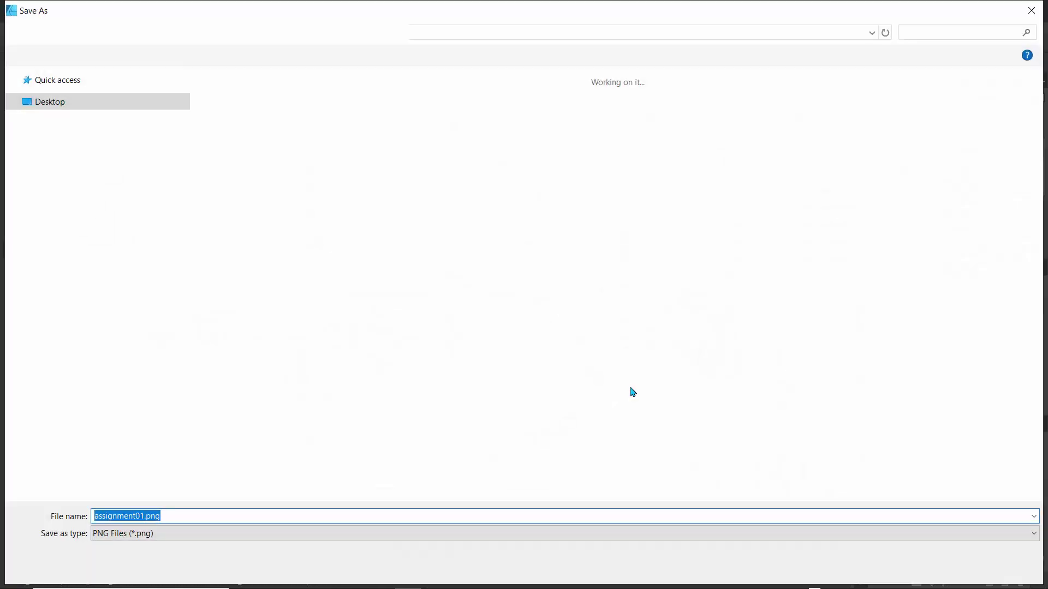
pyautogui.write('05')
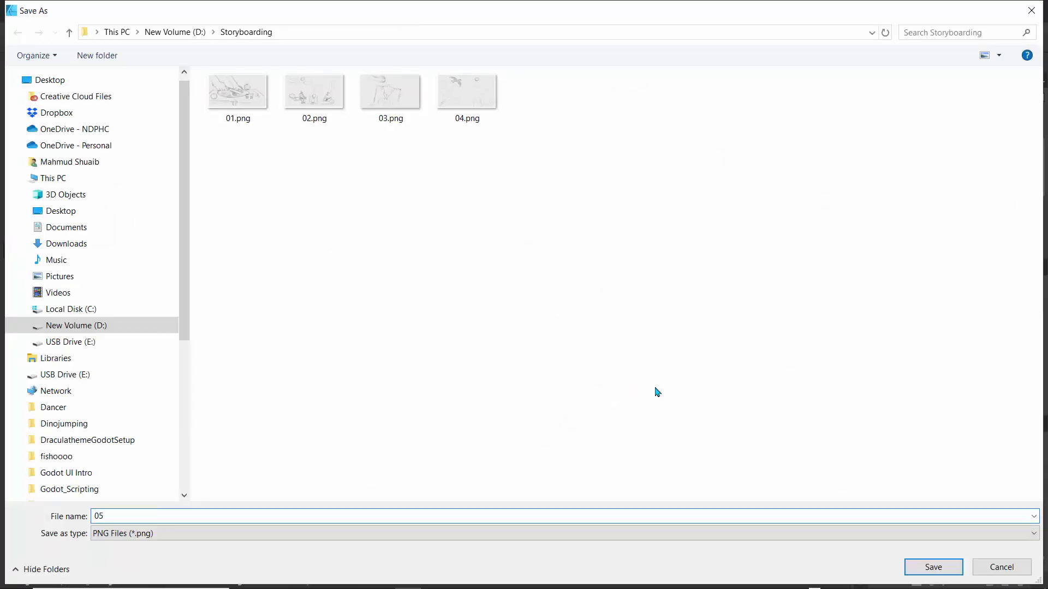
pyautogui.press('Return')
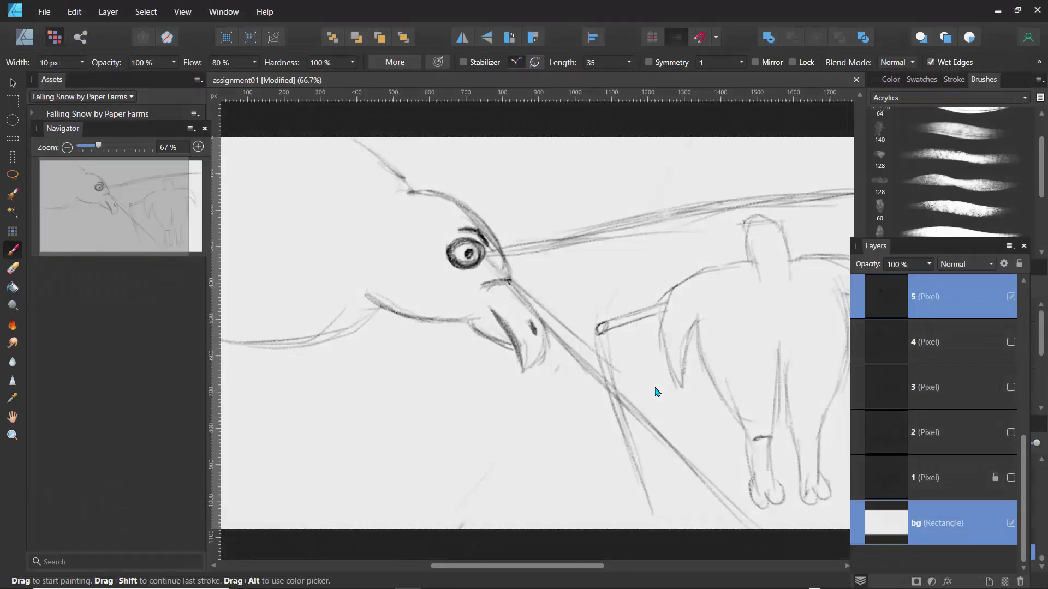
# - Hide layer 5, show layer 6 and the light background, and select layer 6
pyautogui.click(1010, 297)
pyautogui.click(1024, 281)
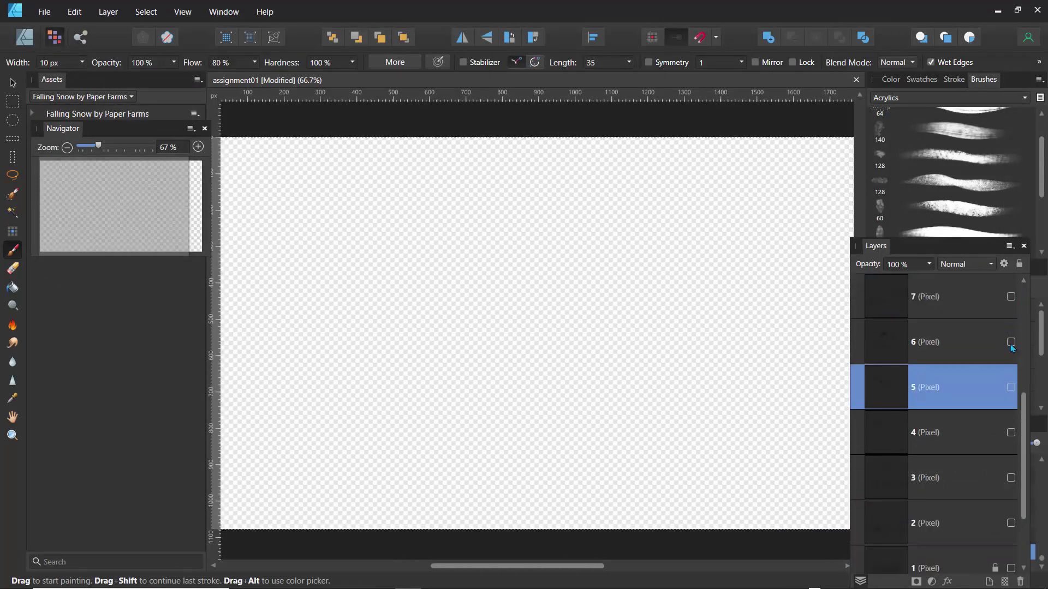
pyautogui.click(1010, 341)
pyautogui.click(961, 347)
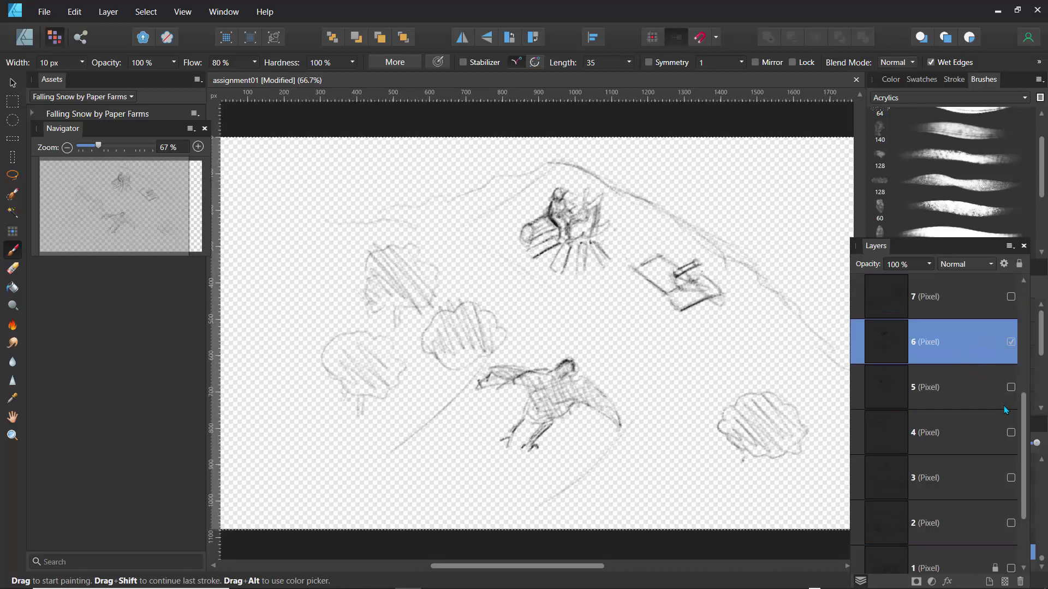
pyautogui.scroll(-2, 1013, 494)
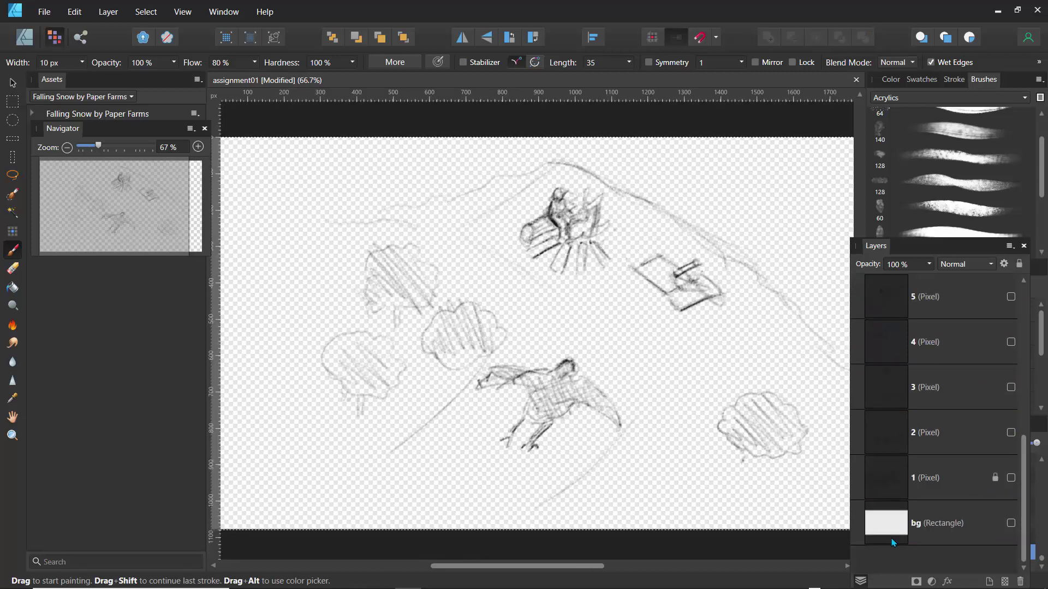
pyautogui.click(1010, 523)
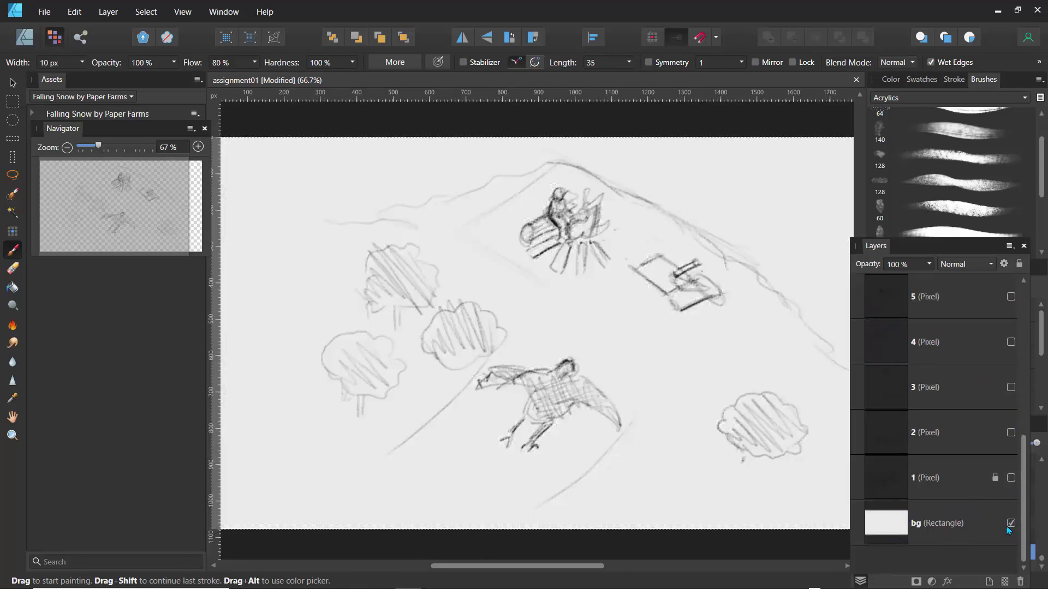
pyautogui.click(922, 529)
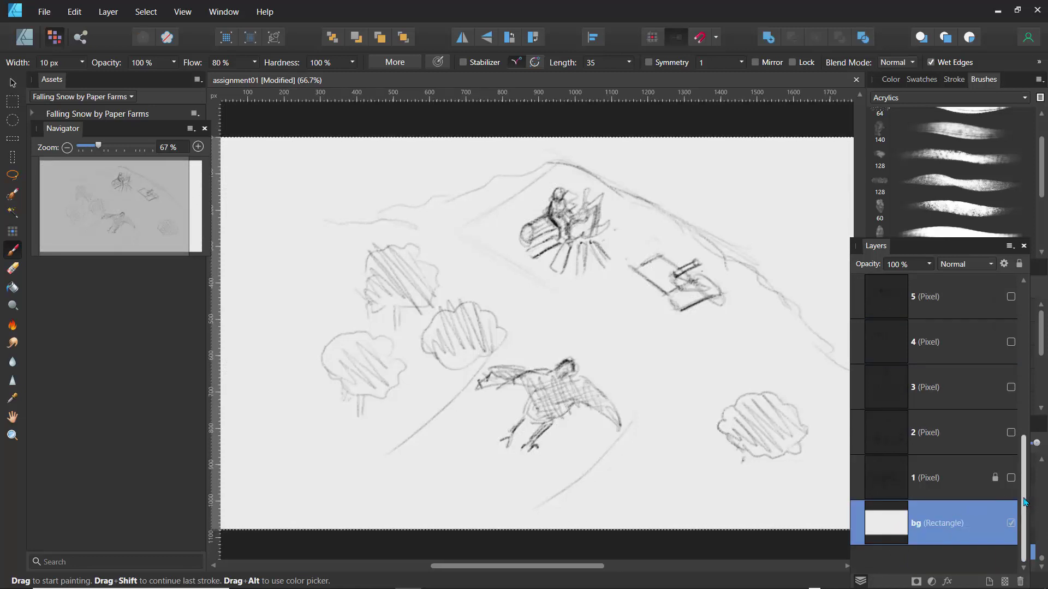
pyautogui.click(928, 341)
pyautogui.scroll(2, 938, 414)
pyautogui.click(927, 341)
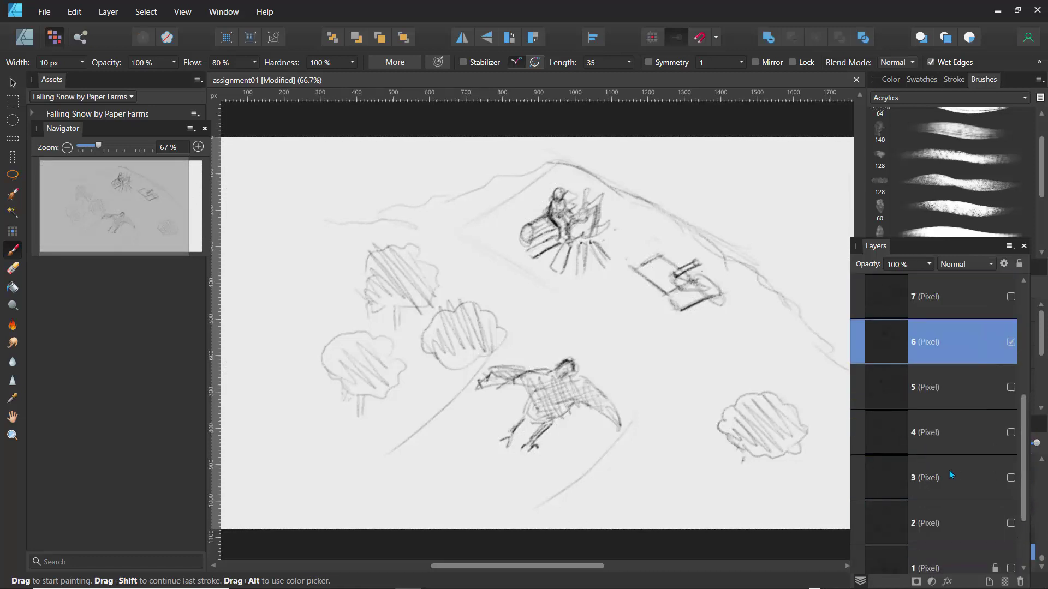
# - Export the document as a 1920 × 1080 PNG named 06
pyautogui.click(43, 12)
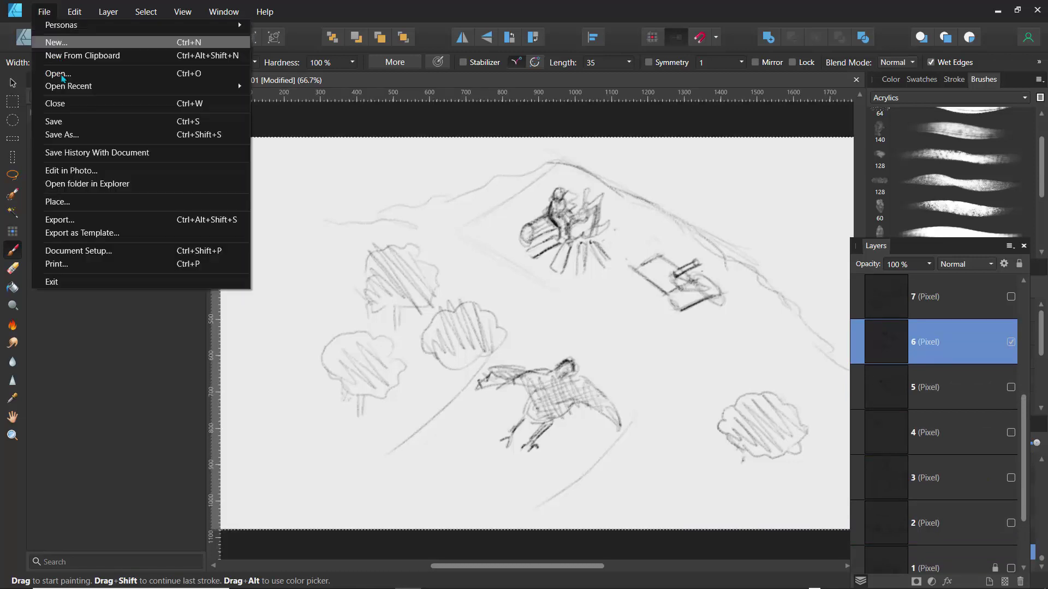
pyautogui.click(65, 221)
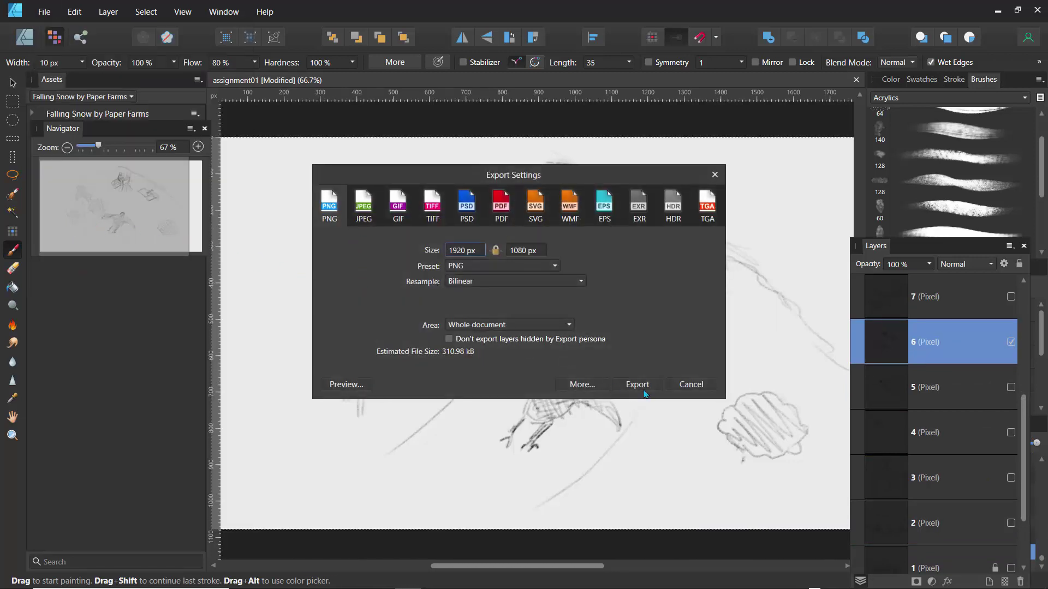
pyautogui.click(644, 391)
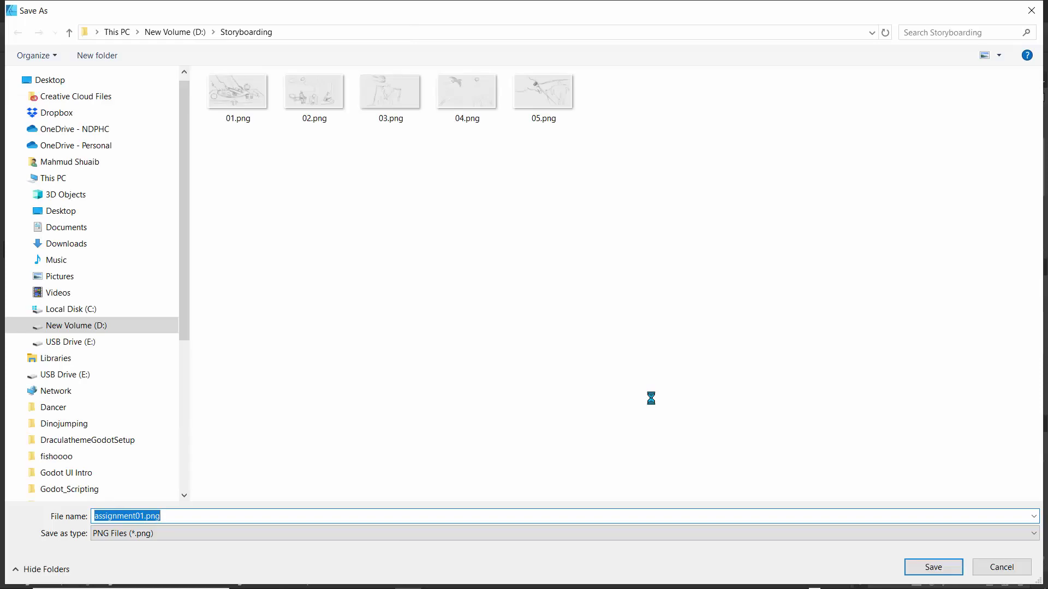
pyautogui.write('0')
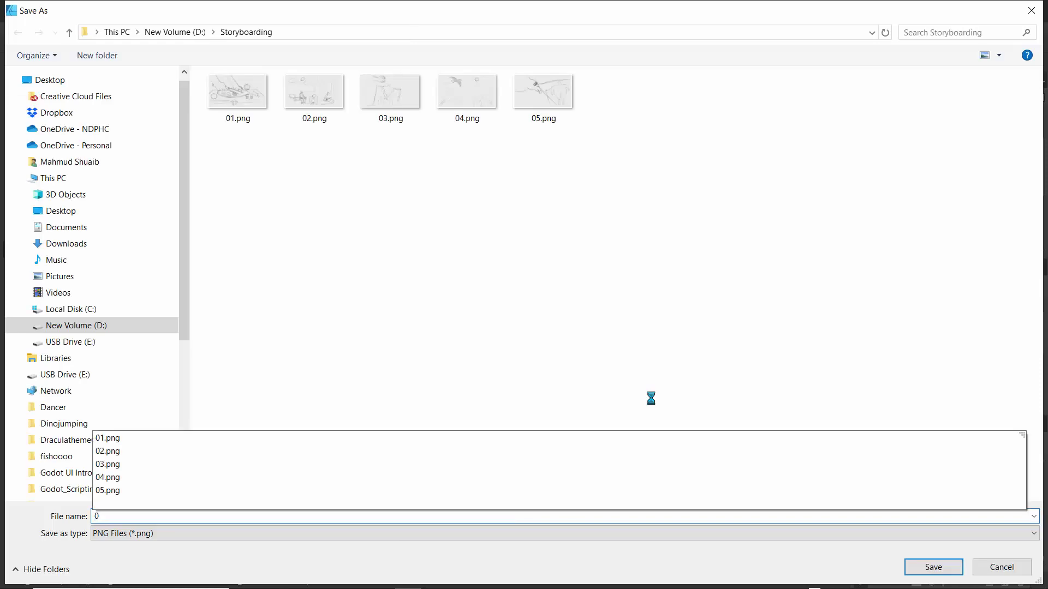
pyautogui.write('6')
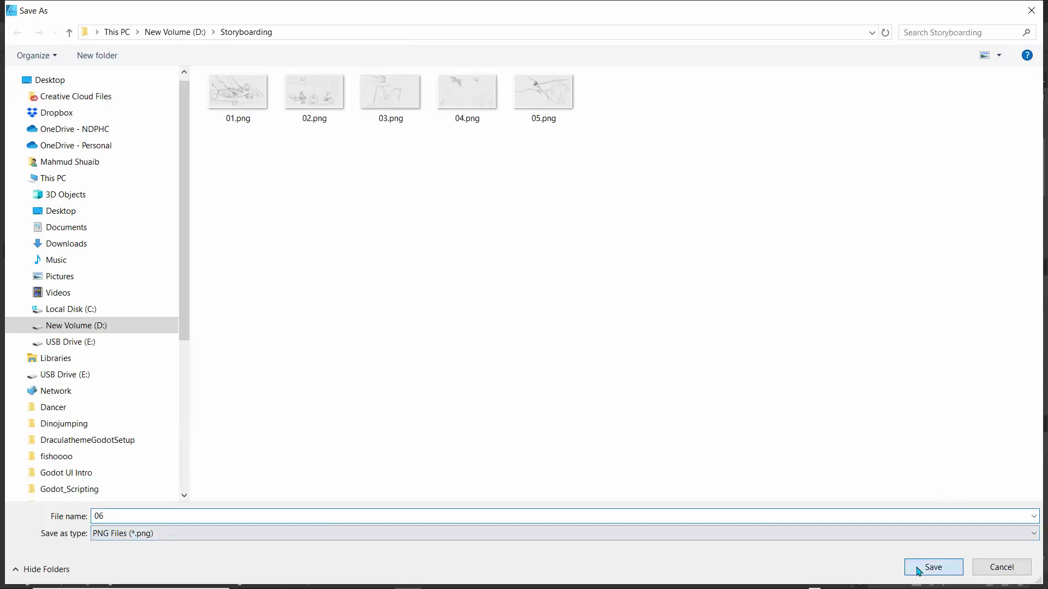
pyautogui.click(918, 569)
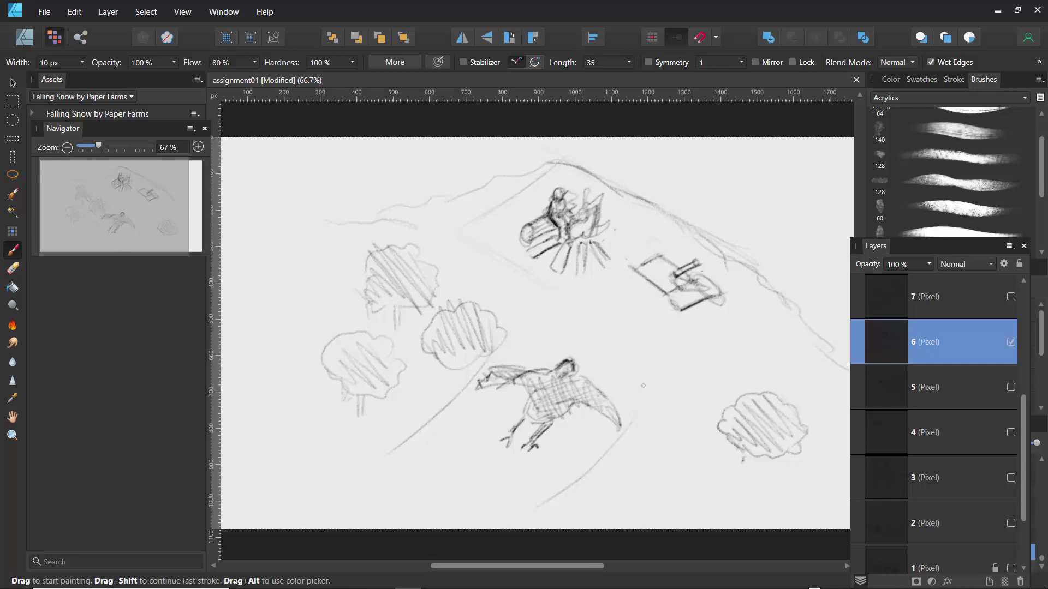
# - Hide layer 6, show layer 7 and bg, and select the background rectangle
pyautogui.click(1011, 342)
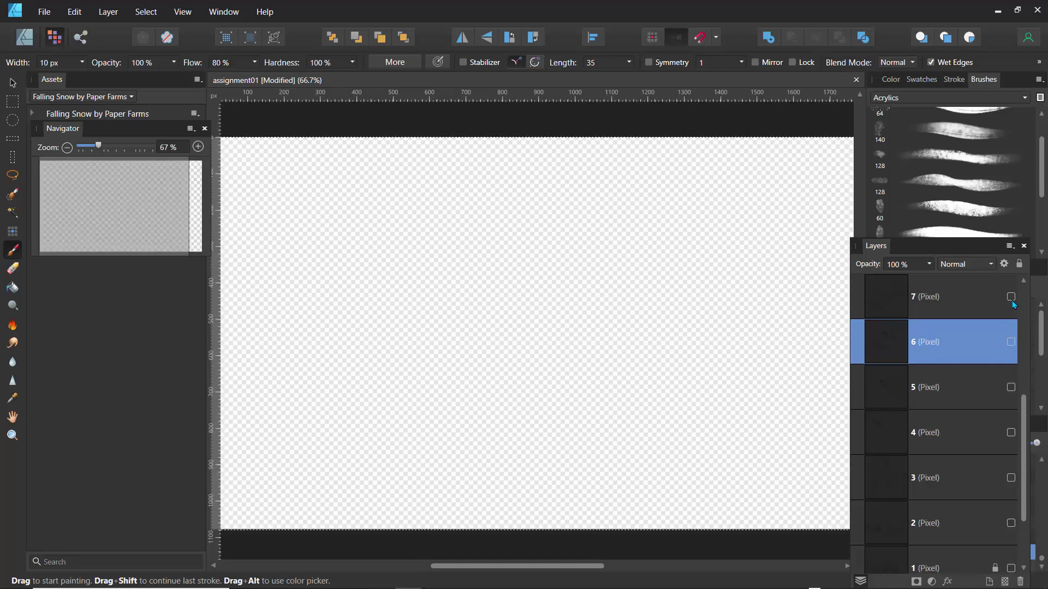
pyautogui.click(1011, 297)
pyautogui.click(964, 304)
pyautogui.scroll(-2, 1020, 505)
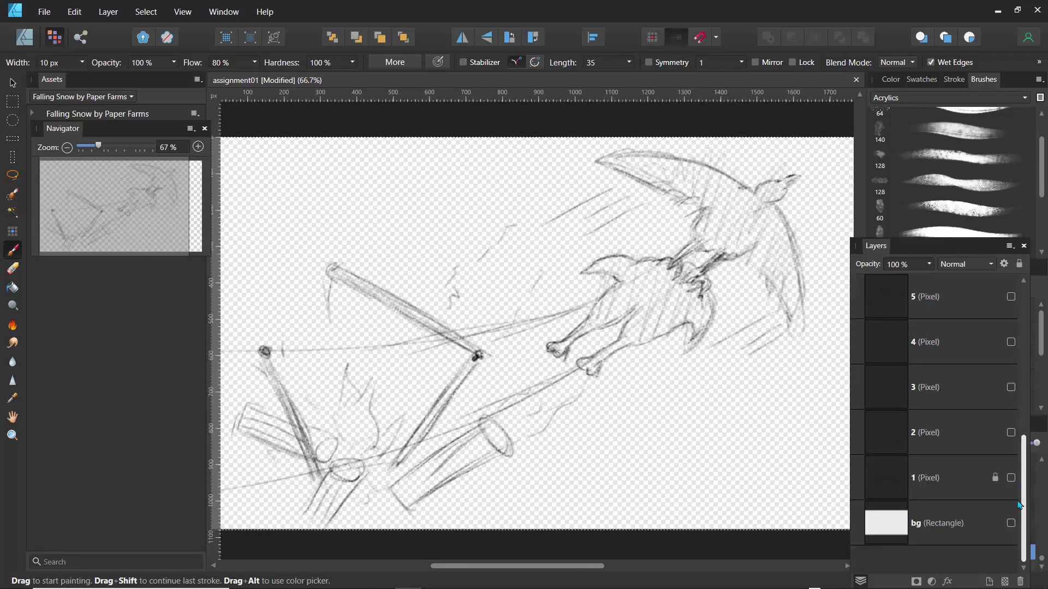
pyautogui.click(1010, 524)
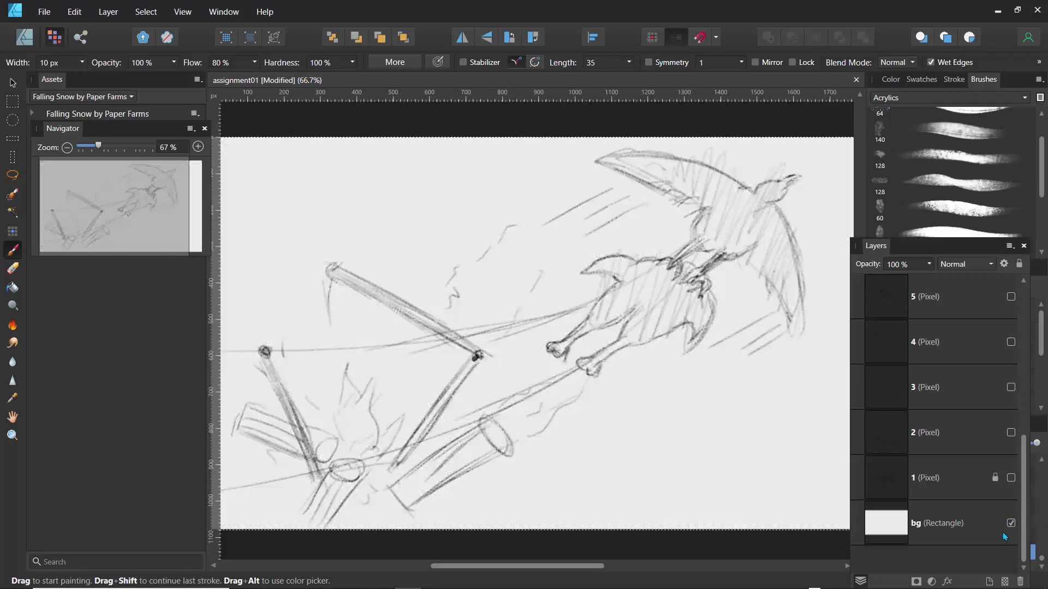
pyautogui.click(965, 531)
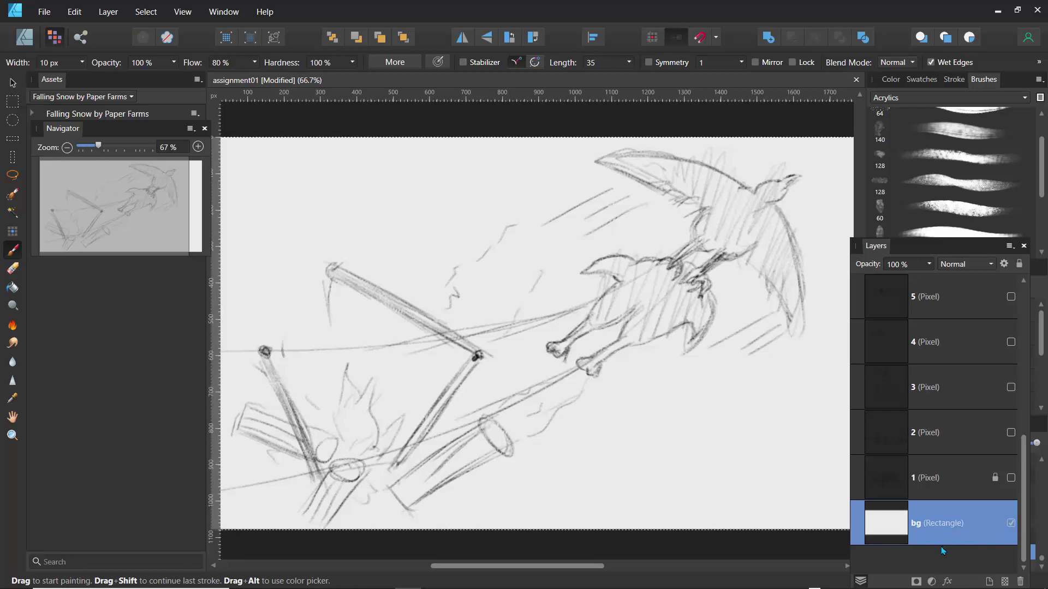
# - Set the PNG export area to Selection Only and continue to saving
pyautogui.click(55, 16)
pyautogui.click(60, 219)
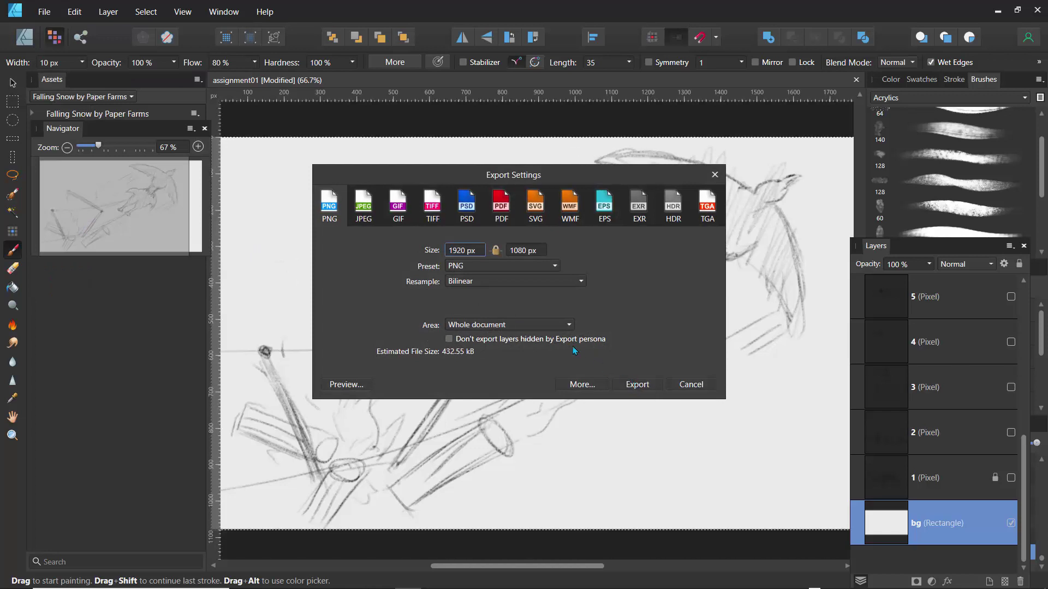
pyautogui.click(548, 328)
pyautogui.click(535, 368)
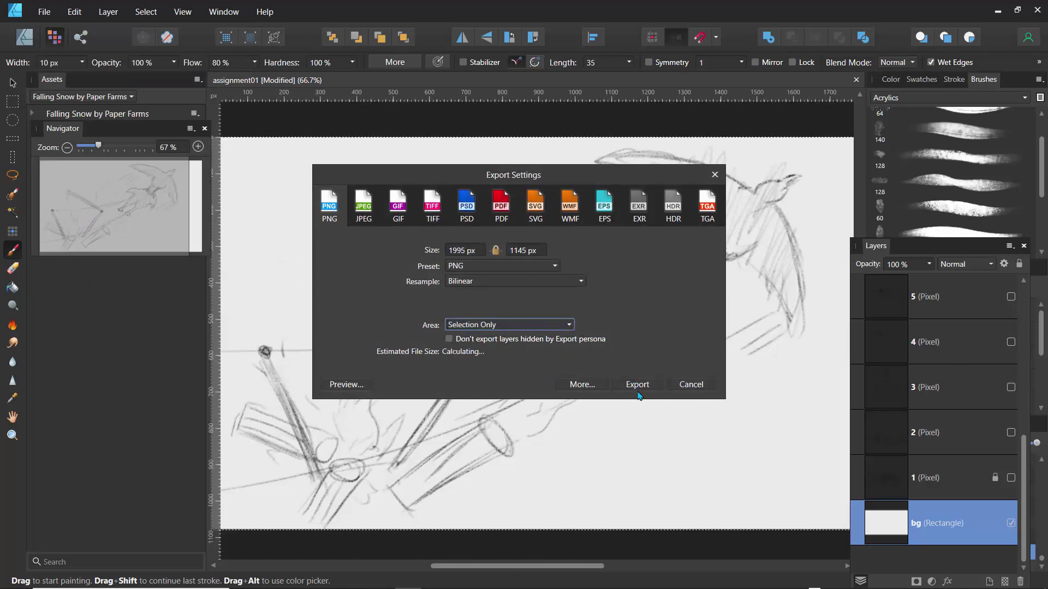
pyautogui.click(637, 387)
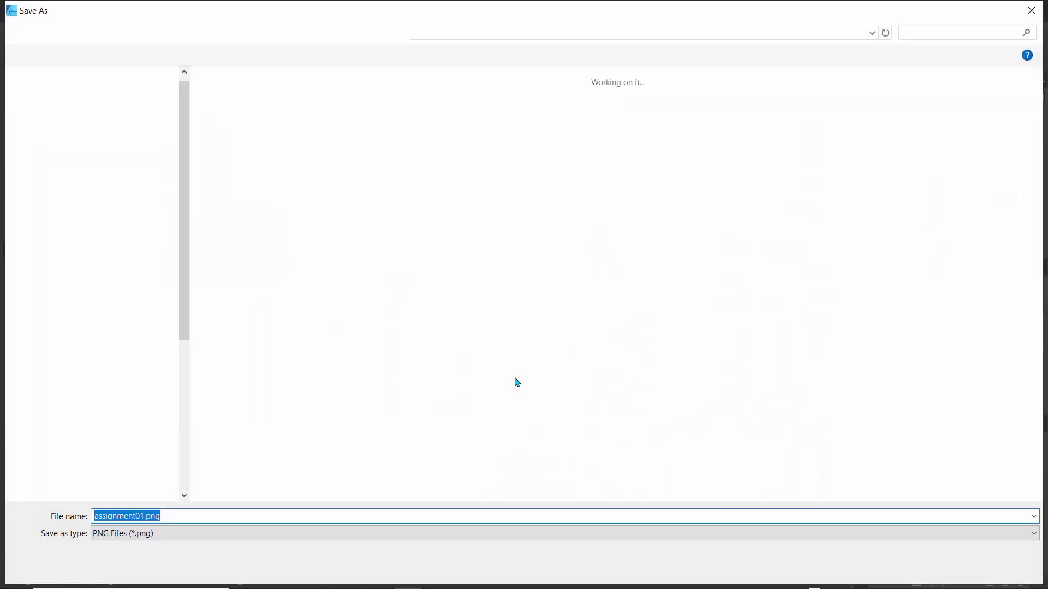
# - Save the umbrella sketch export as 07.png in Storyboarding
pyautogui.write('0')
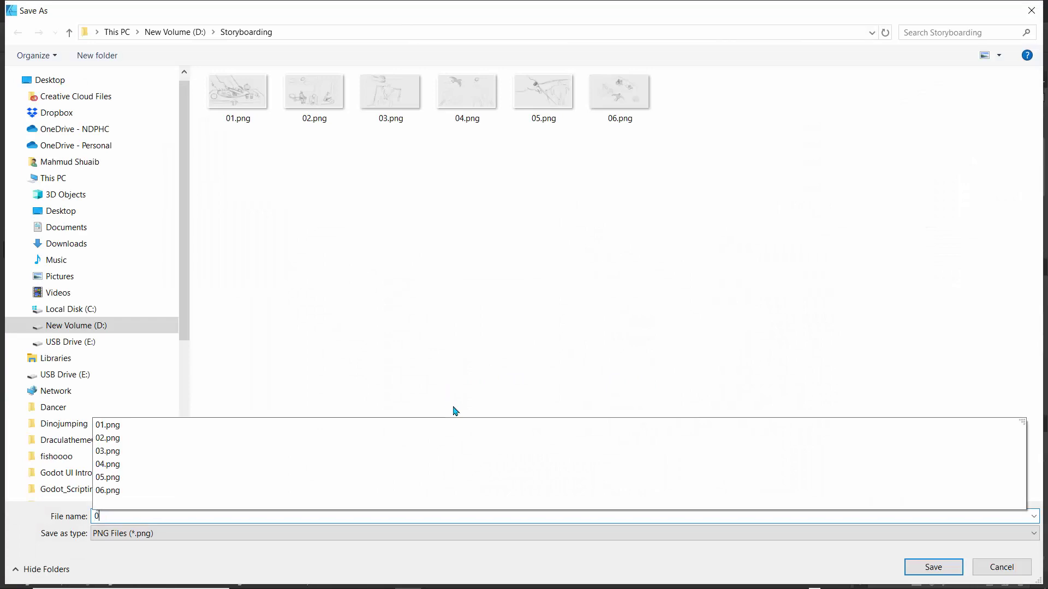
pyautogui.write('7')
pyautogui.press('Return')
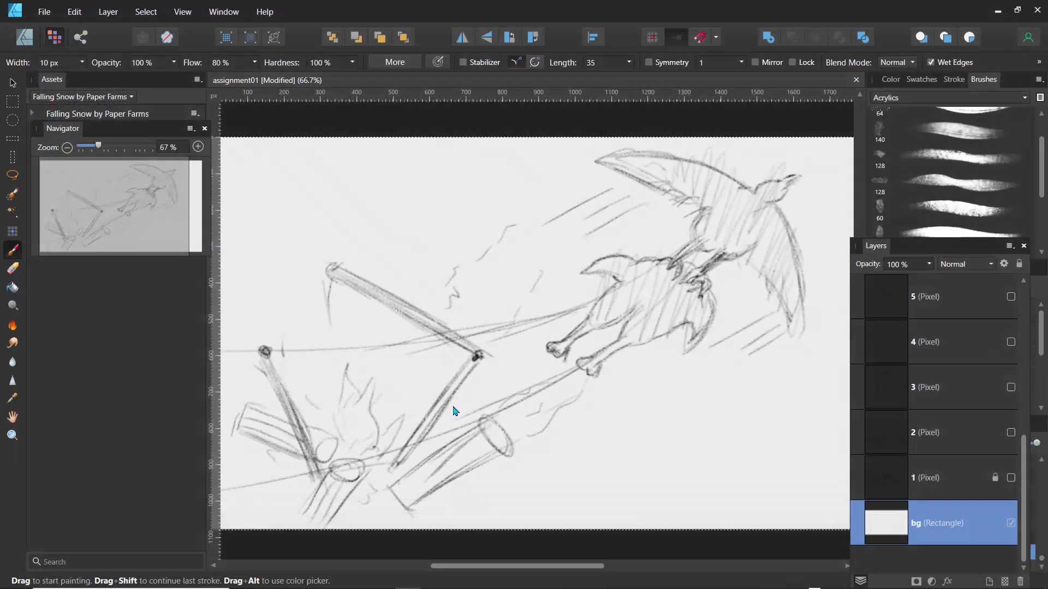
pyautogui.moveTo(1027, 496); pyautogui.dragTo(1030, 397)
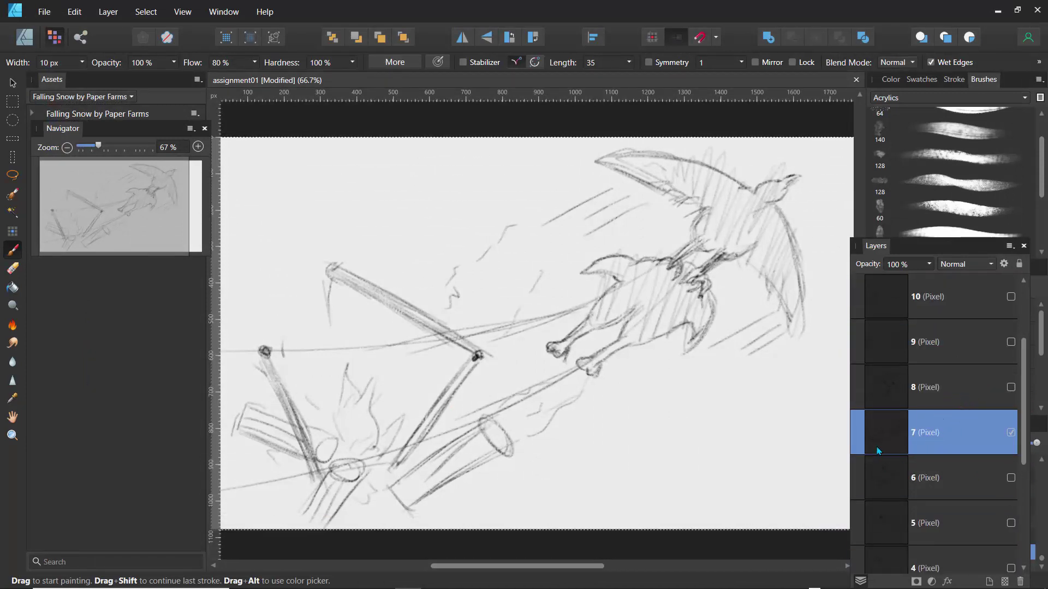
pyautogui.hotkey('alt', 'shift', '[')
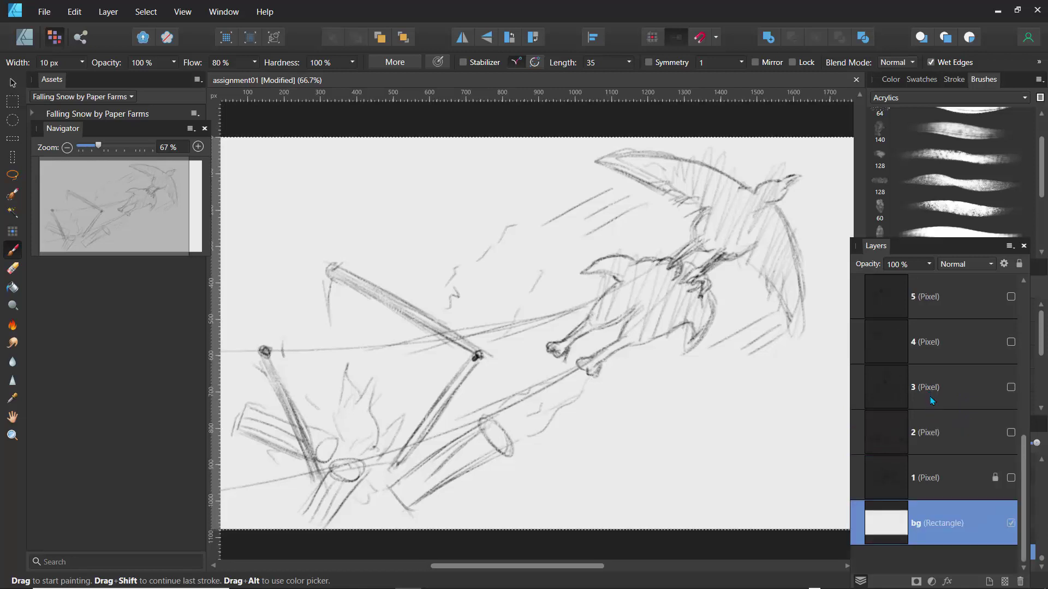
# - Show layer 8's face sketch, hide layer 7, and select the background rectangle
pyautogui.scroll(4, 980, 440)
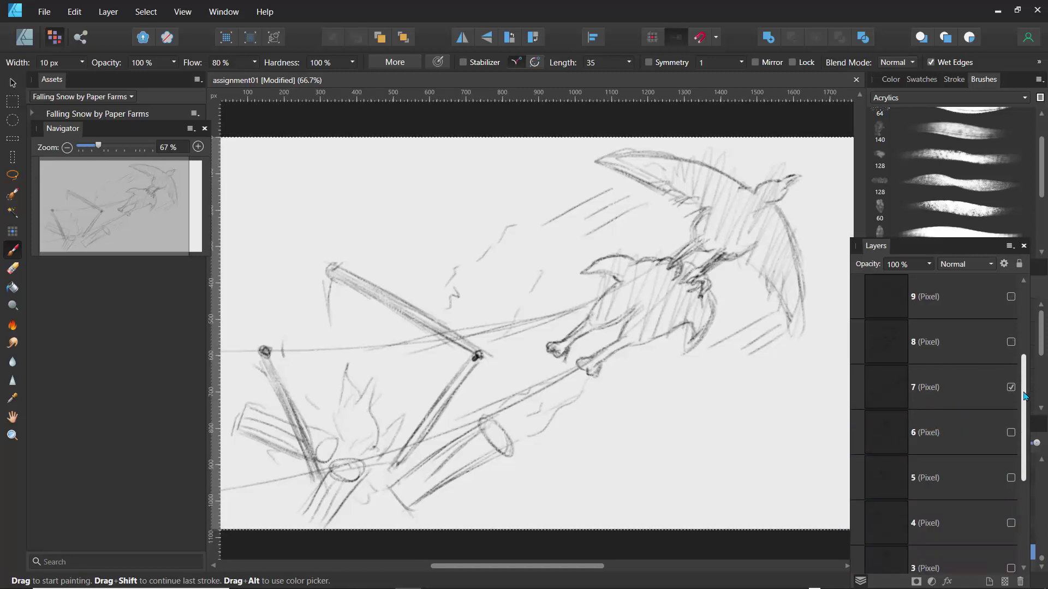
pyautogui.click(1011, 342)
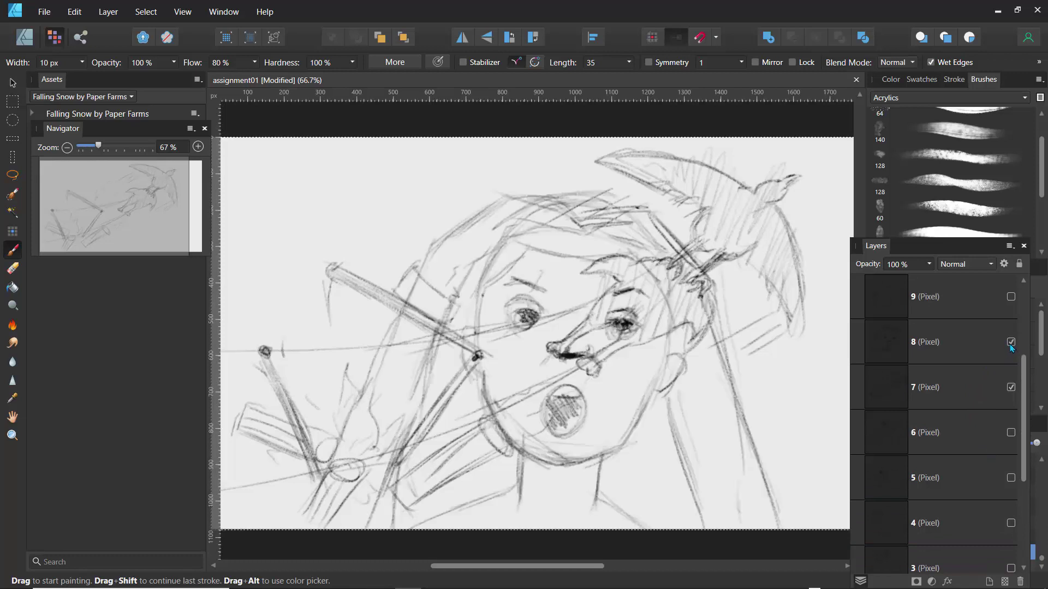
pyautogui.click(1010, 388)
pyautogui.click(946, 350)
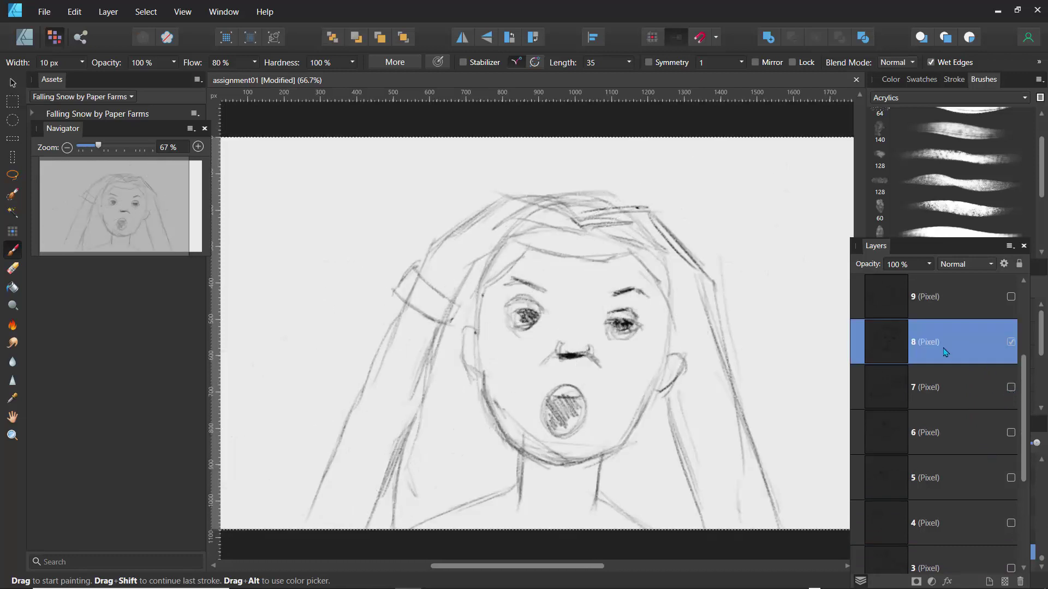
pyautogui.moveTo(1019, 417); pyautogui.dragTo(1018, 541)
pyautogui.click(1018, 541)
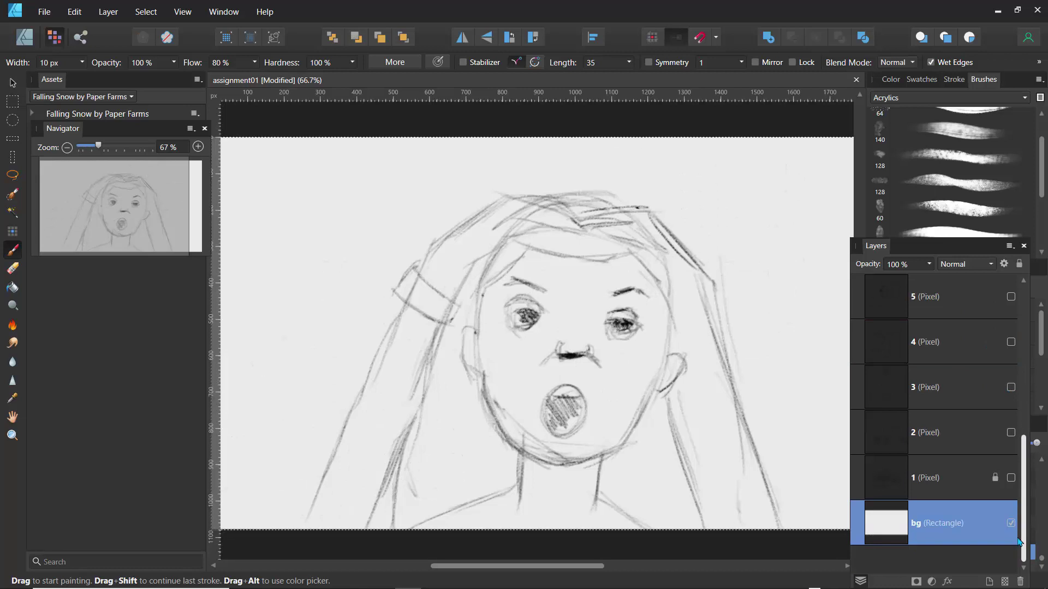
pyautogui.scroll(1, 961, 513)
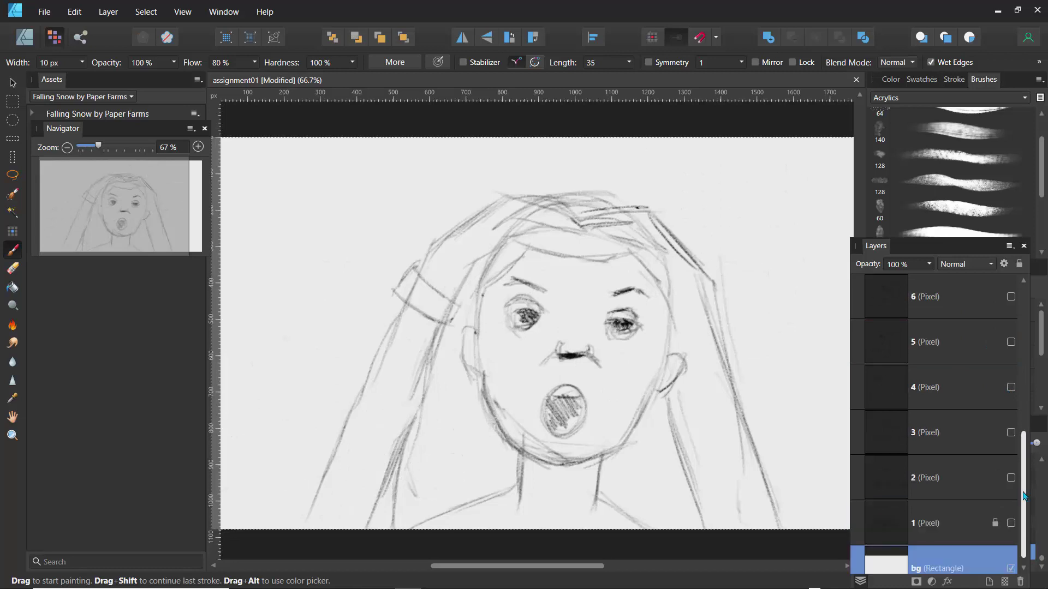
# - Export the selection only as a PNG named 08
pyautogui.click(44, 11)
pyautogui.click(93, 218)
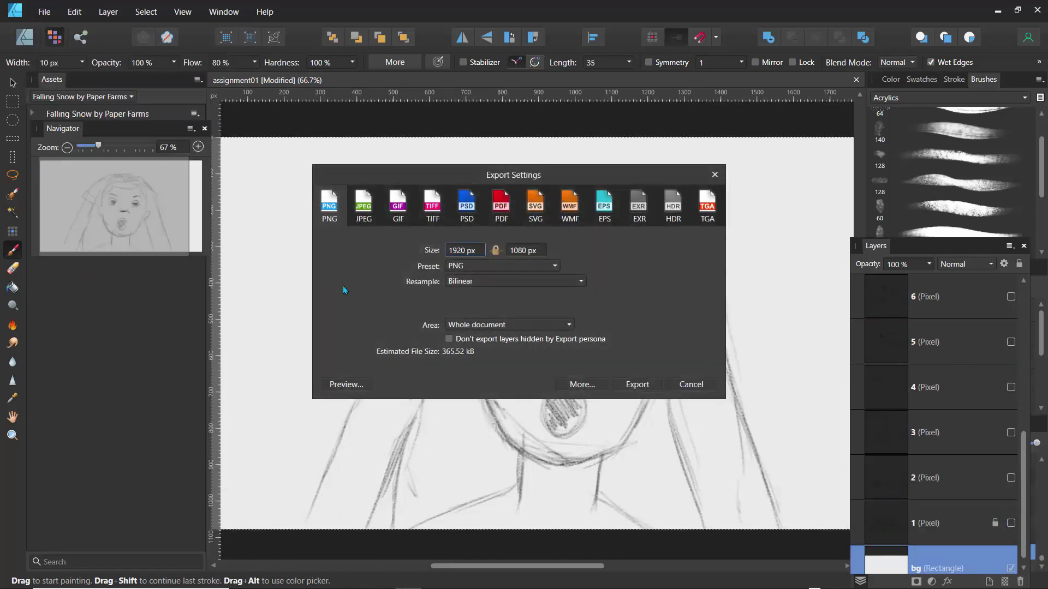
pyautogui.click(464, 324)
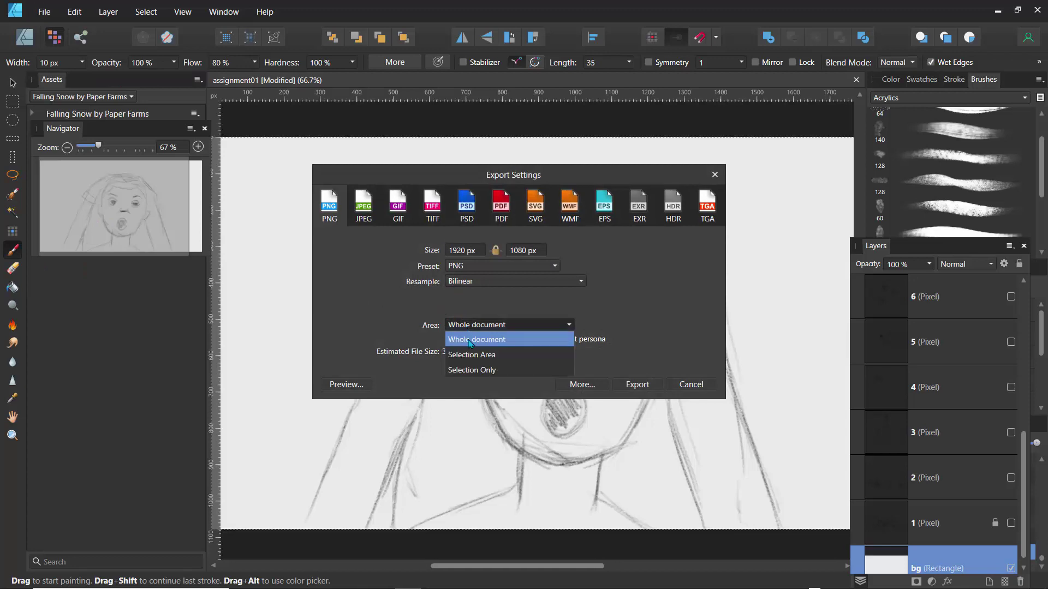
pyautogui.click(471, 371)
pyautogui.click(635, 386)
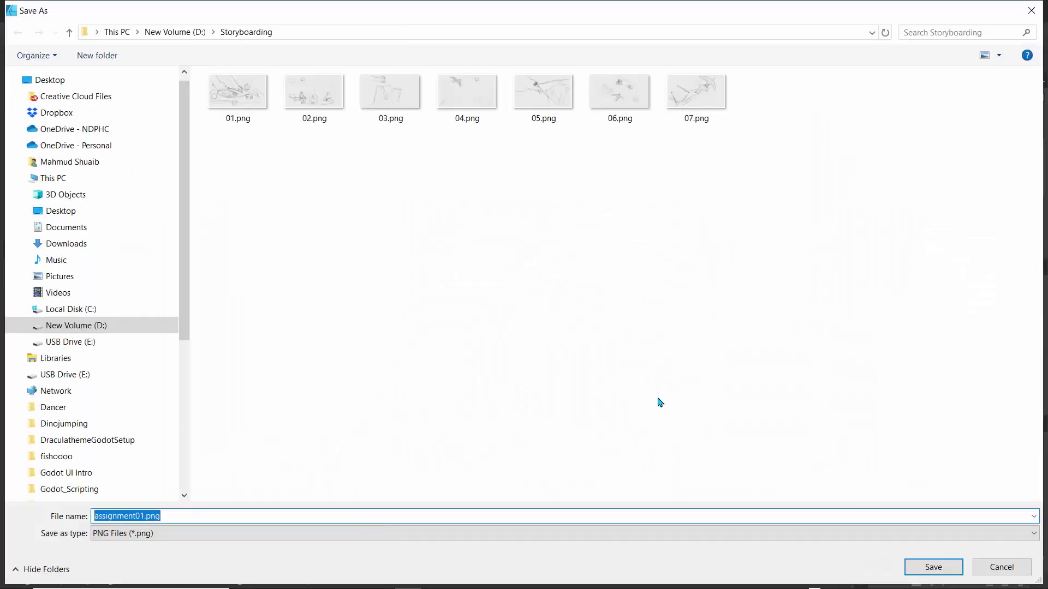
pyautogui.write('08')
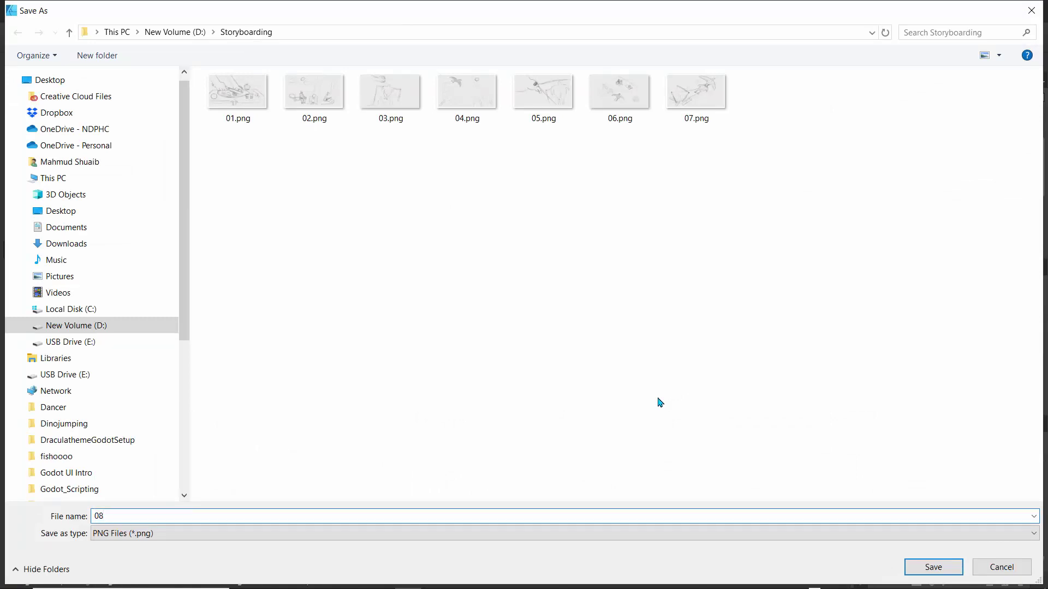
pyautogui.press('Return')
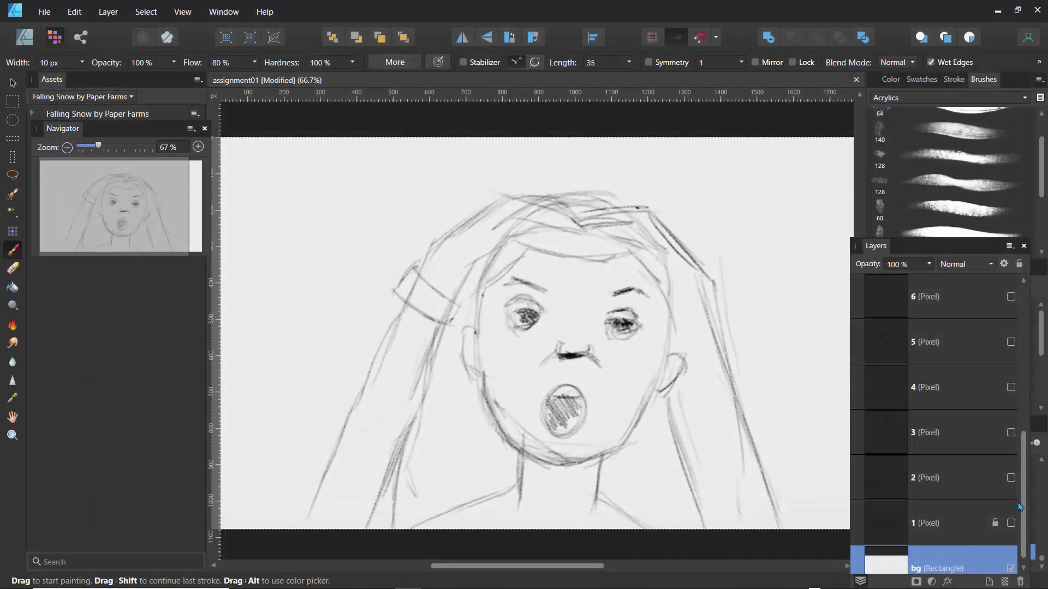
# - Show layer 9 and the bg background, hide layer 8, and select layer 9
pyautogui.moveTo(1021, 506); pyautogui.dragTo(1032, 416)
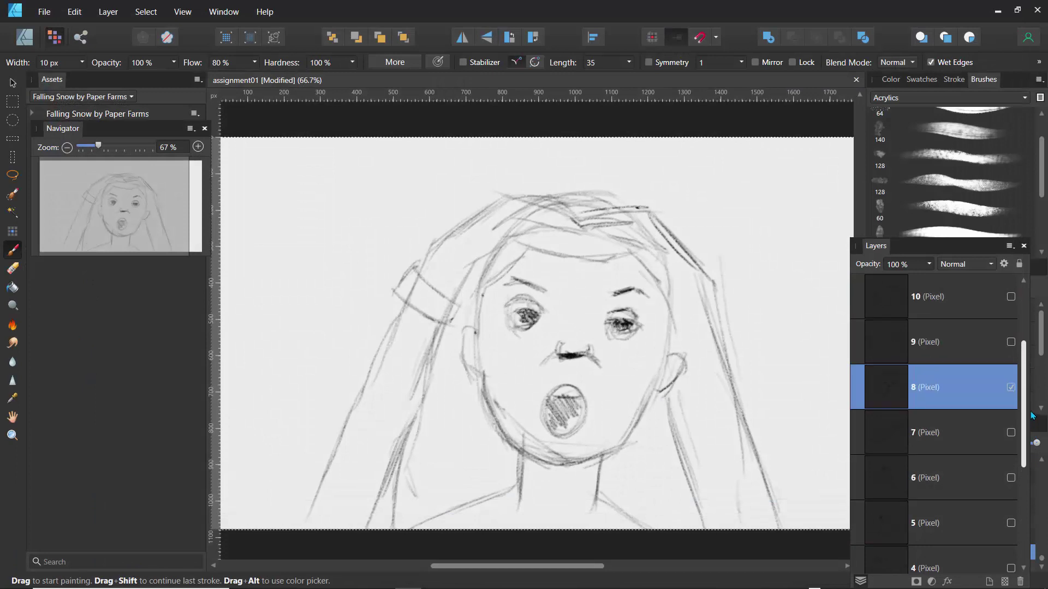
pyautogui.click(1010, 342)
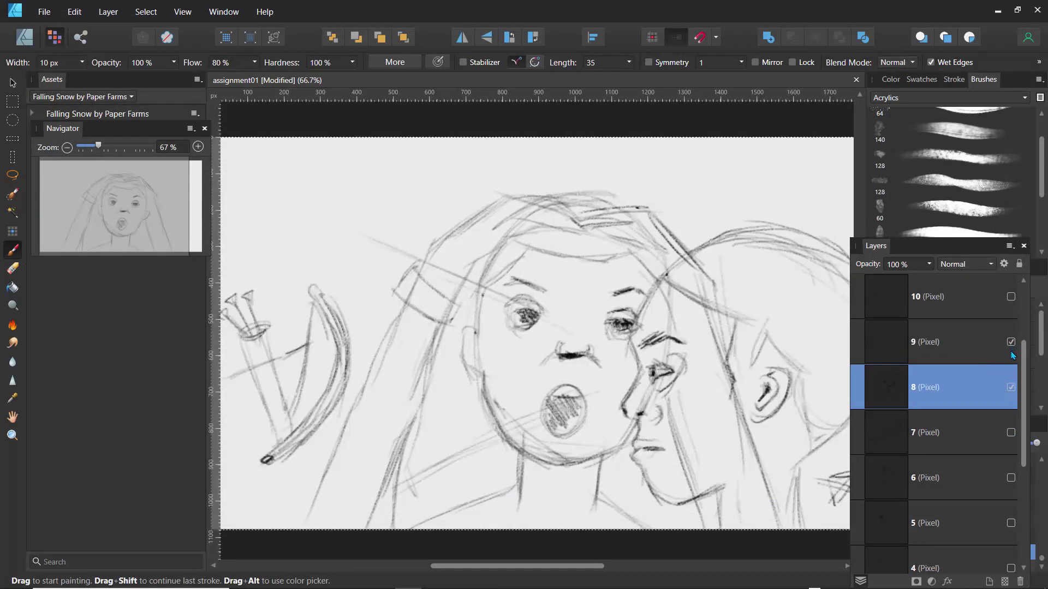
pyautogui.click(1011, 388)
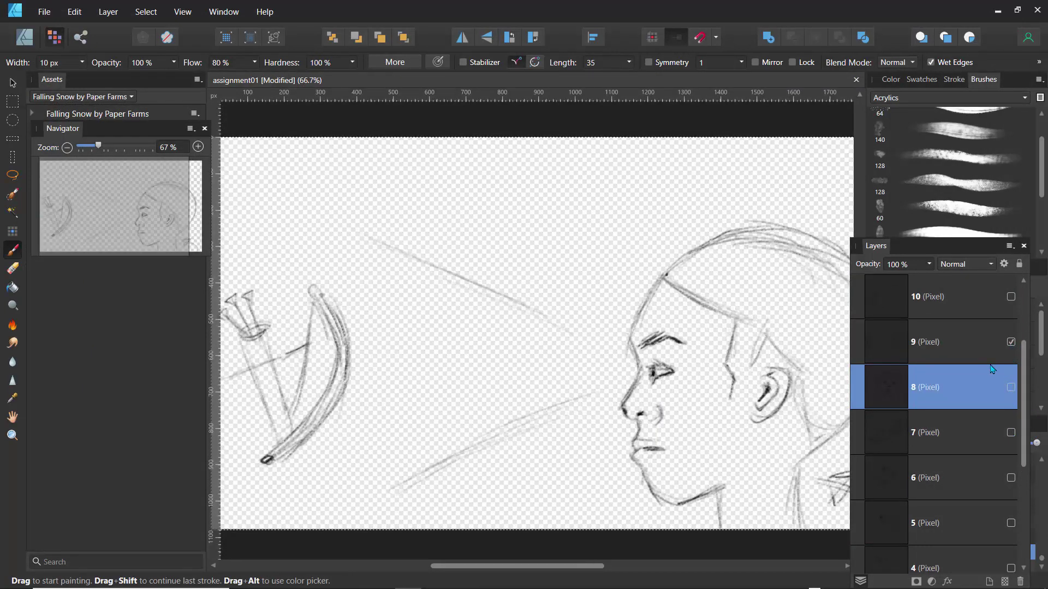
pyautogui.click(962, 354)
pyautogui.moveTo(1024, 408); pyautogui.dragTo(1025, 501)
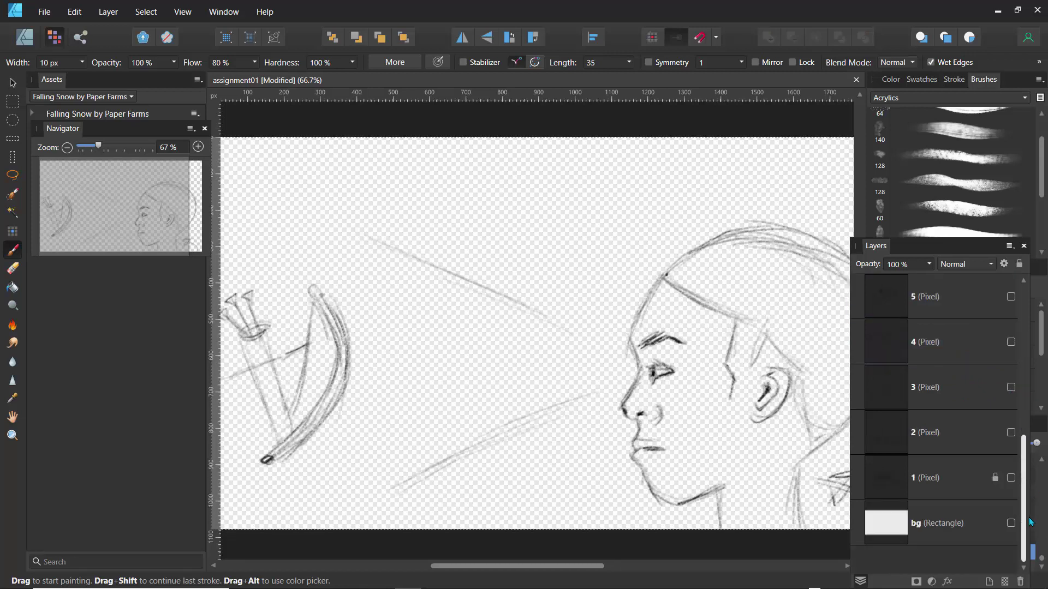
pyautogui.click(1011, 523)
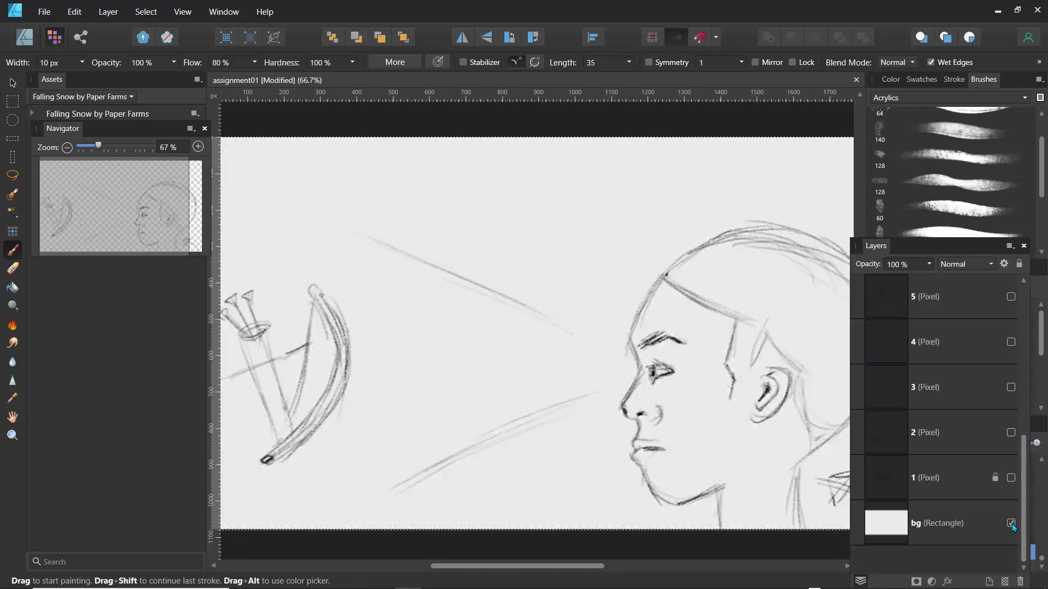
pyautogui.click(940, 530)
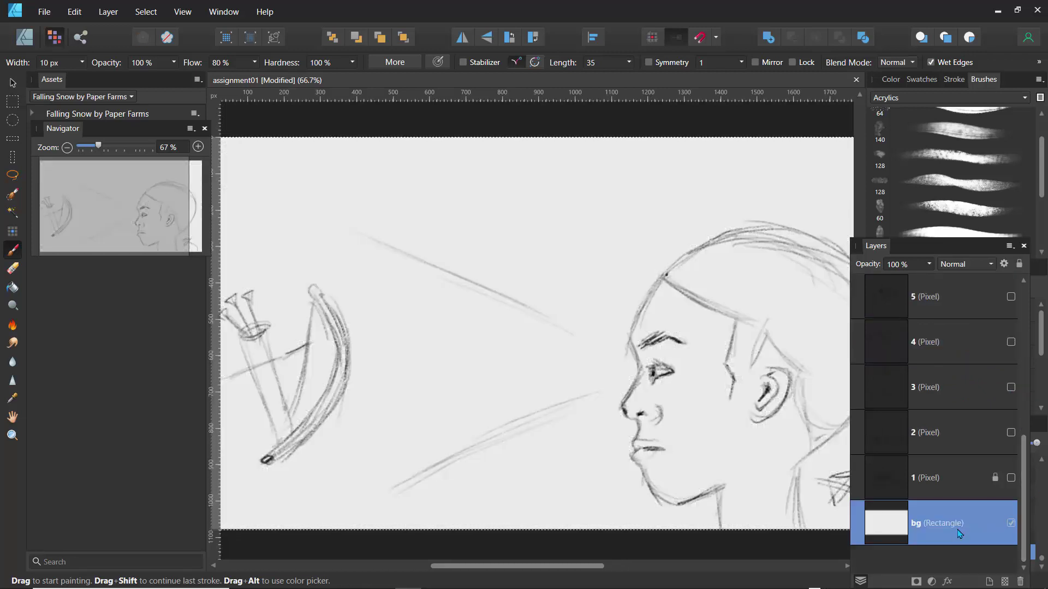
pyautogui.scroll(1, 1030, 468)
pyautogui.scroll(6, 1030, 468)
pyautogui.click(976, 436)
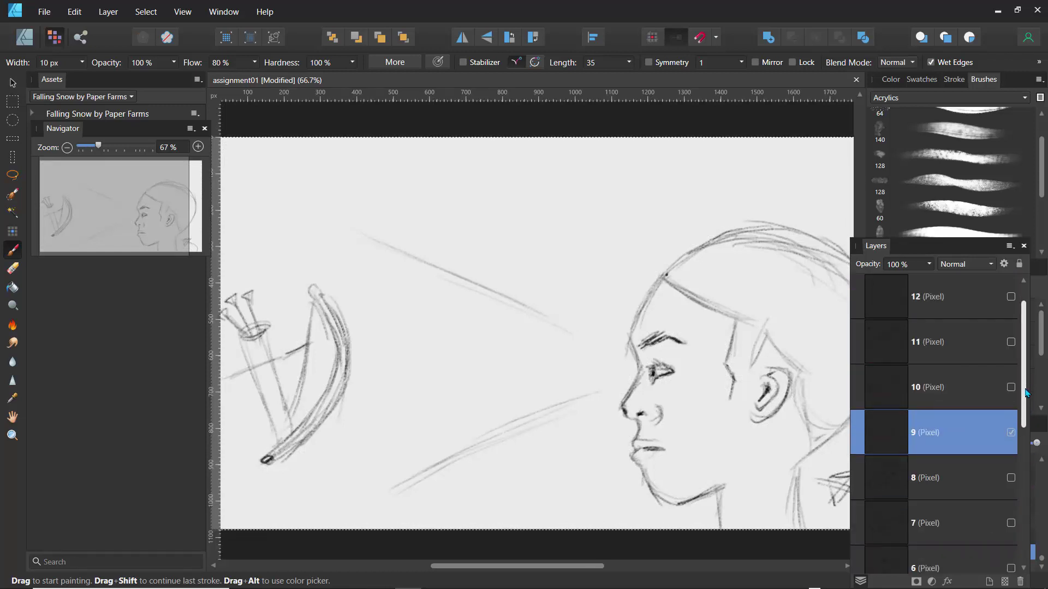
pyautogui.scroll(-1, 976, 453)
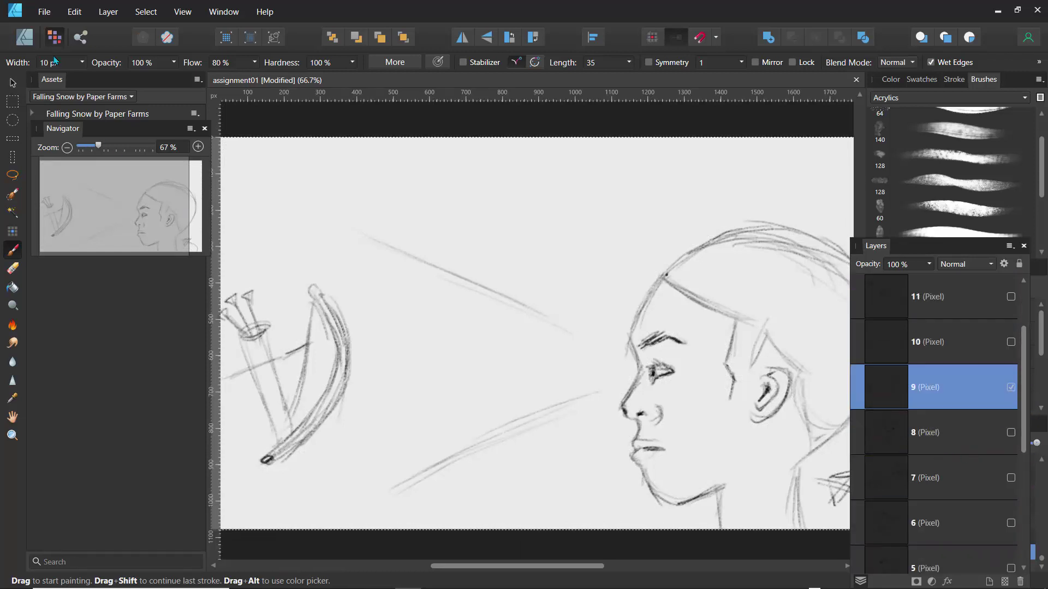
# - Export the document as a PNG named 09
pyautogui.click(43, 11)
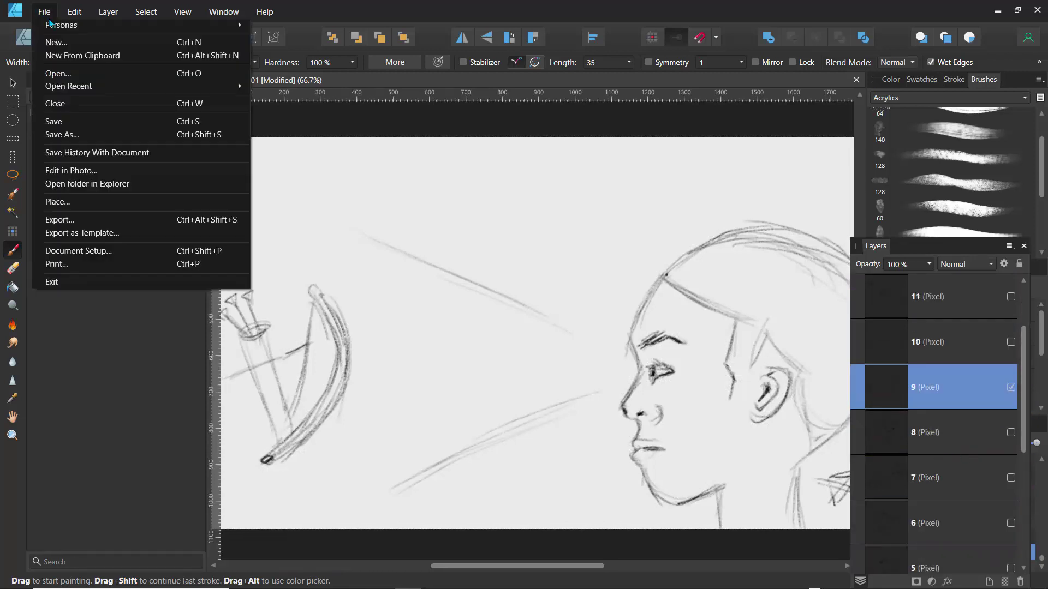
pyautogui.click(77, 219)
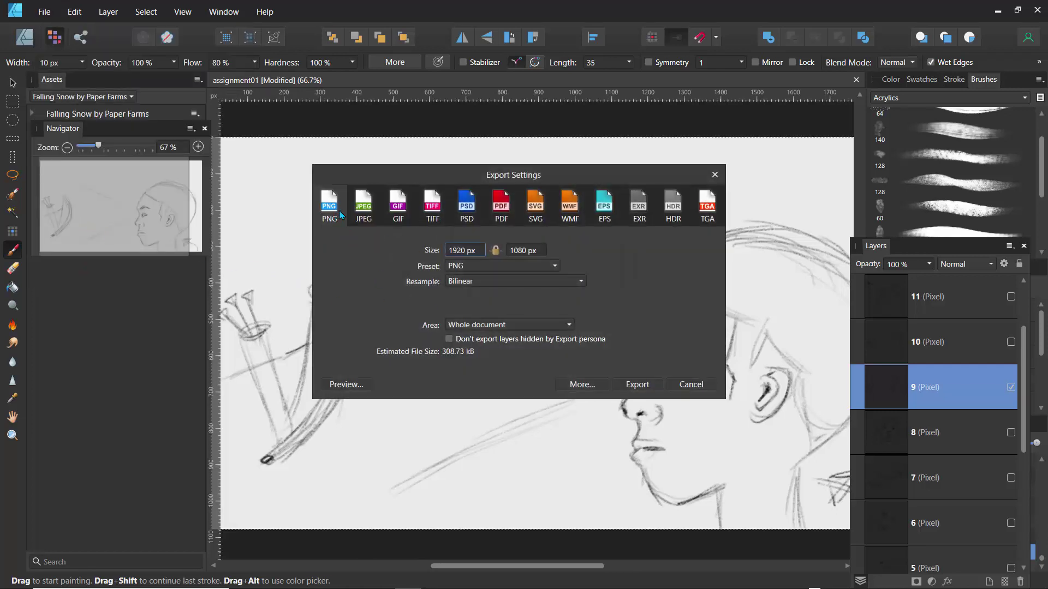
pyautogui.click(637, 384)
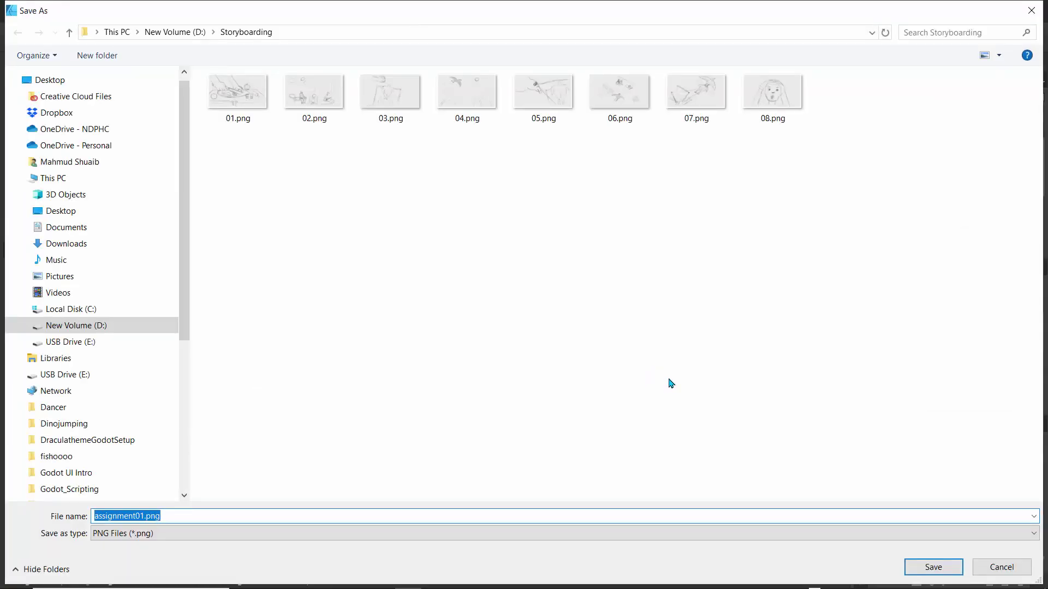
pyautogui.write('09')
pyautogui.press('Return')
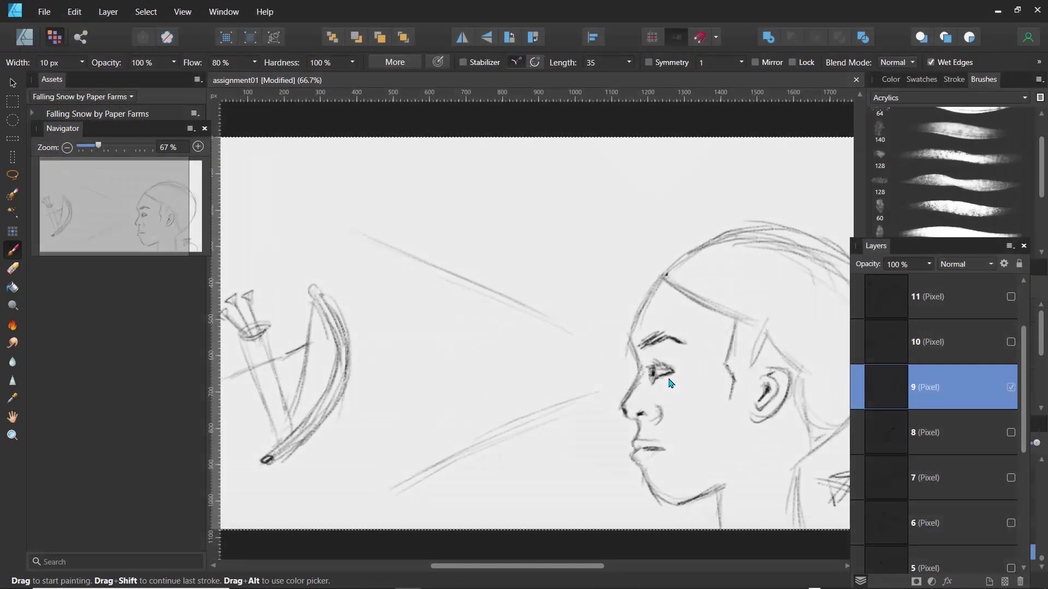
# - Hide layer 9, show layer 10 and the bg background, and select layer 10
pyautogui.click(1010, 388)
pyautogui.click(1011, 342)
pyautogui.click(951, 355)
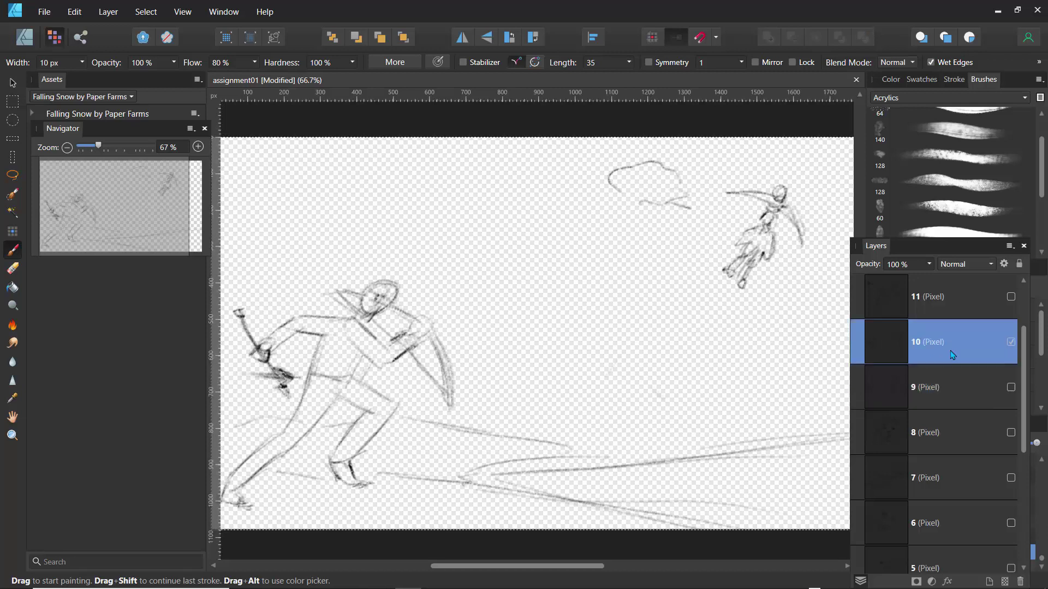
pyautogui.scroll(-5, 1027, 412)
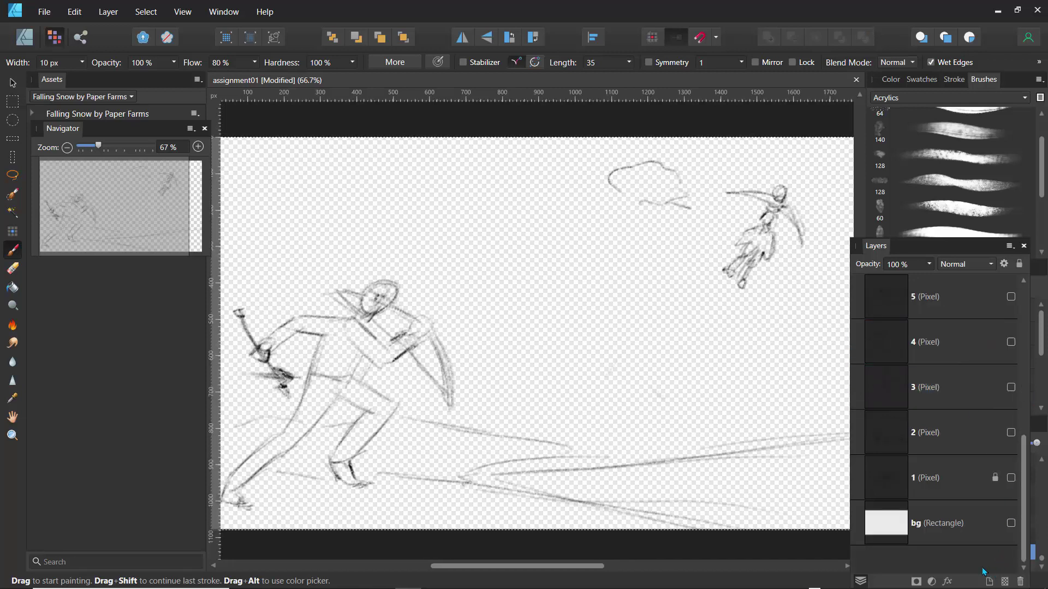
pyautogui.click(1010, 524)
pyautogui.click(942, 531)
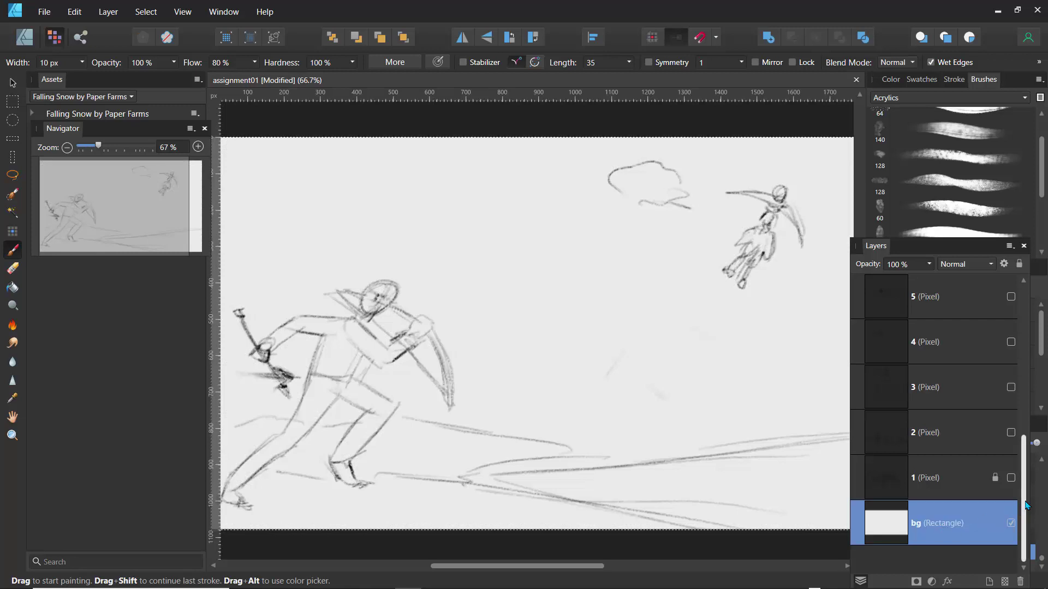
pyautogui.moveTo(1022, 509); pyautogui.dragTo(1025, 389)
pyautogui.click(955, 387)
pyautogui.click(955, 341)
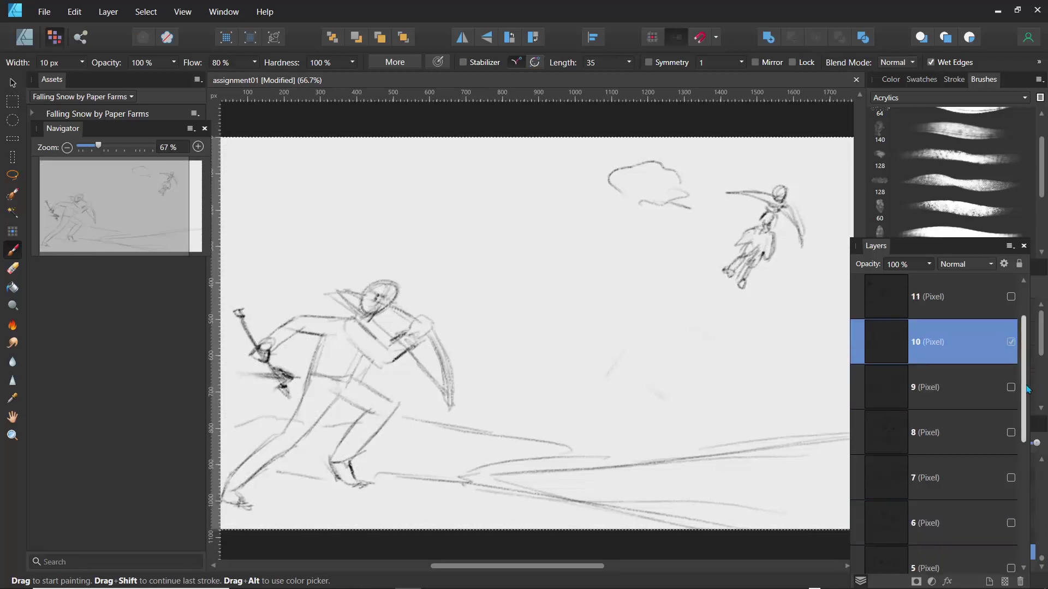
# - Export with Area set to Selection Only as PNG named 10
pyautogui.click(44, 11)
pyautogui.click(79, 221)
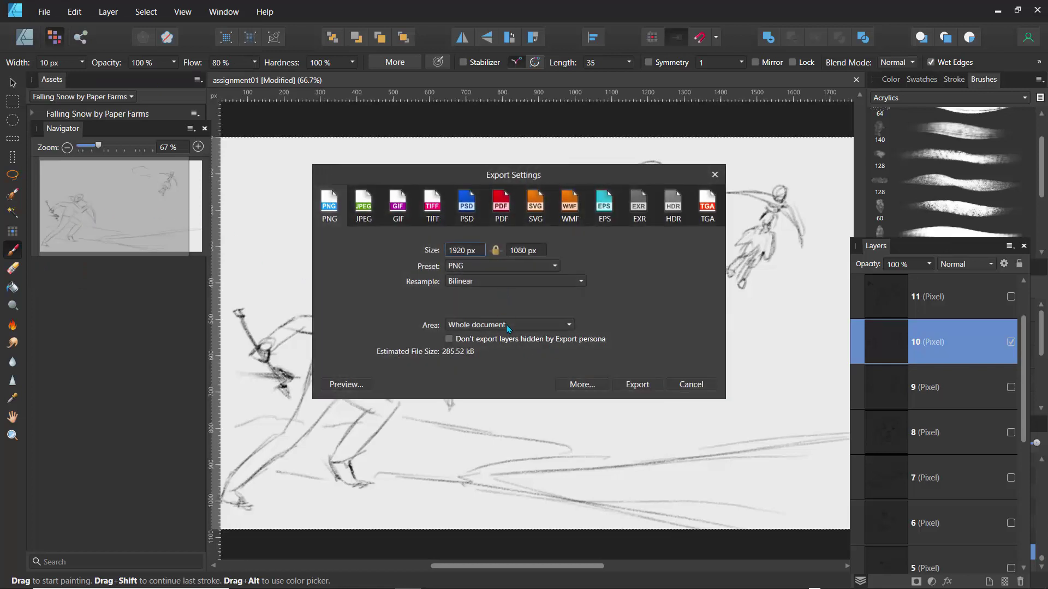
pyautogui.click(508, 326)
pyautogui.click(501, 371)
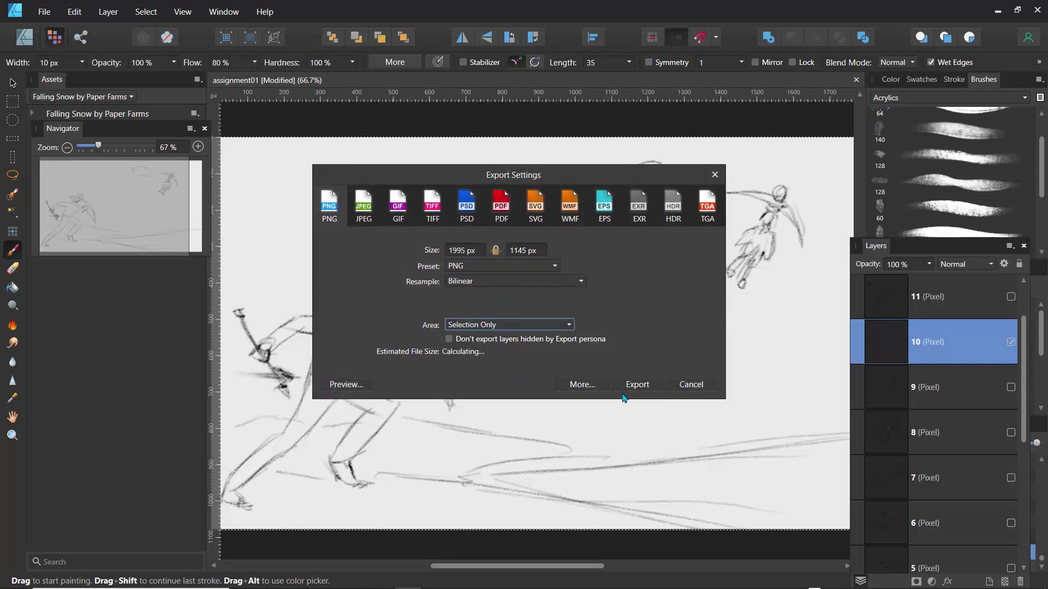
pyautogui.click(627, 385)
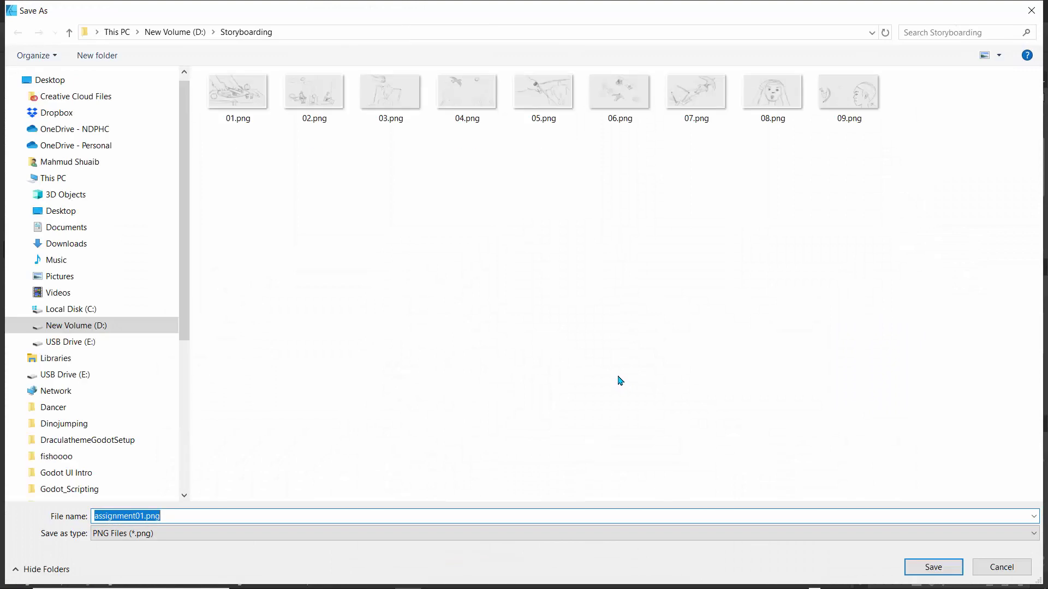
pyautogui.write('10')
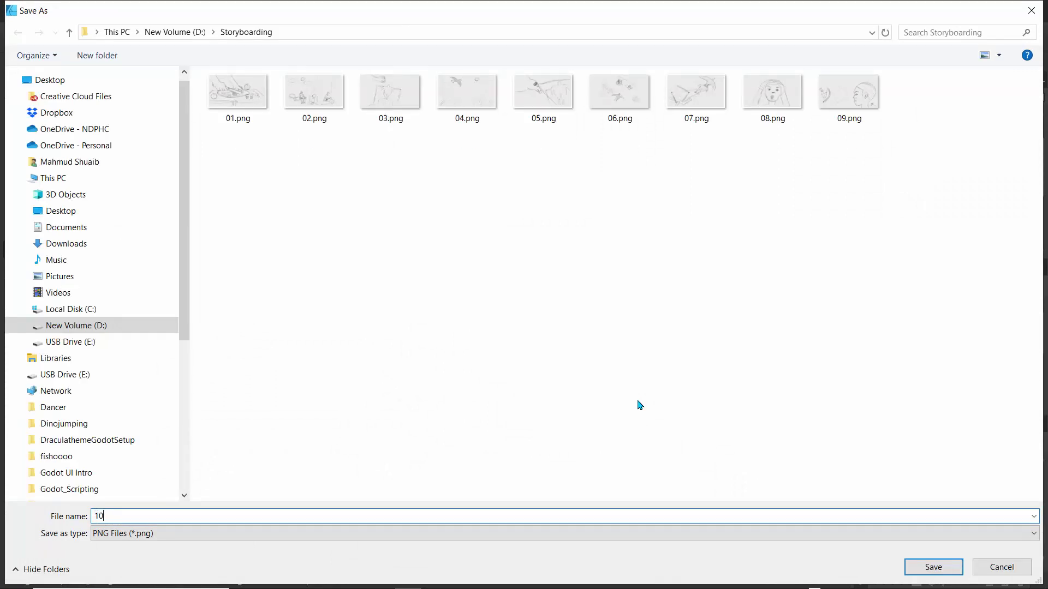
pyautogui.press('Return')
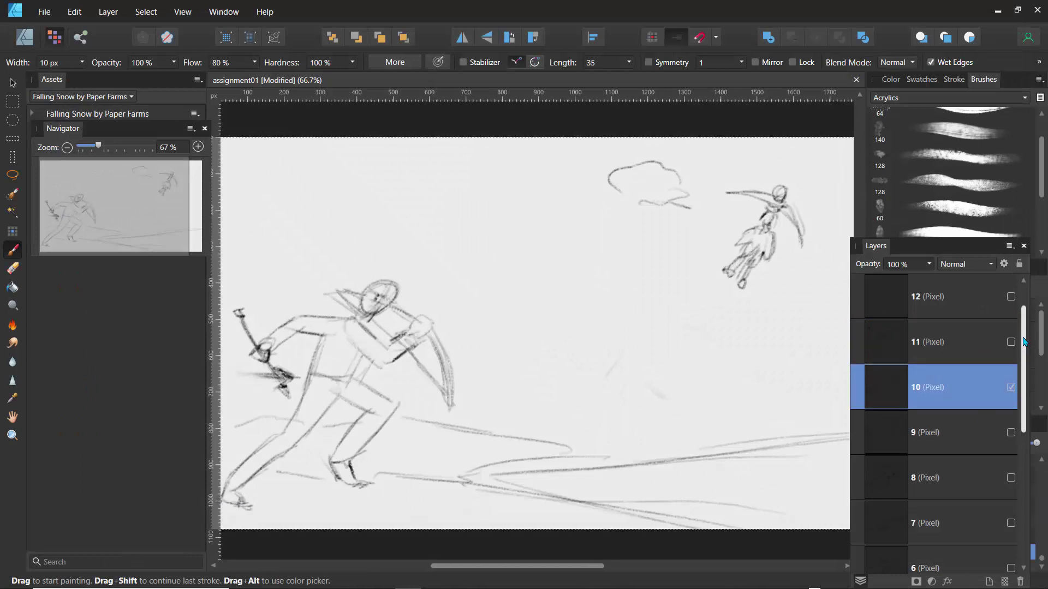
# - Hide layer 10, show layer 11 over the bg background, and make layer 11 the working layer
pyautogui.scroll(1, 982, 354)
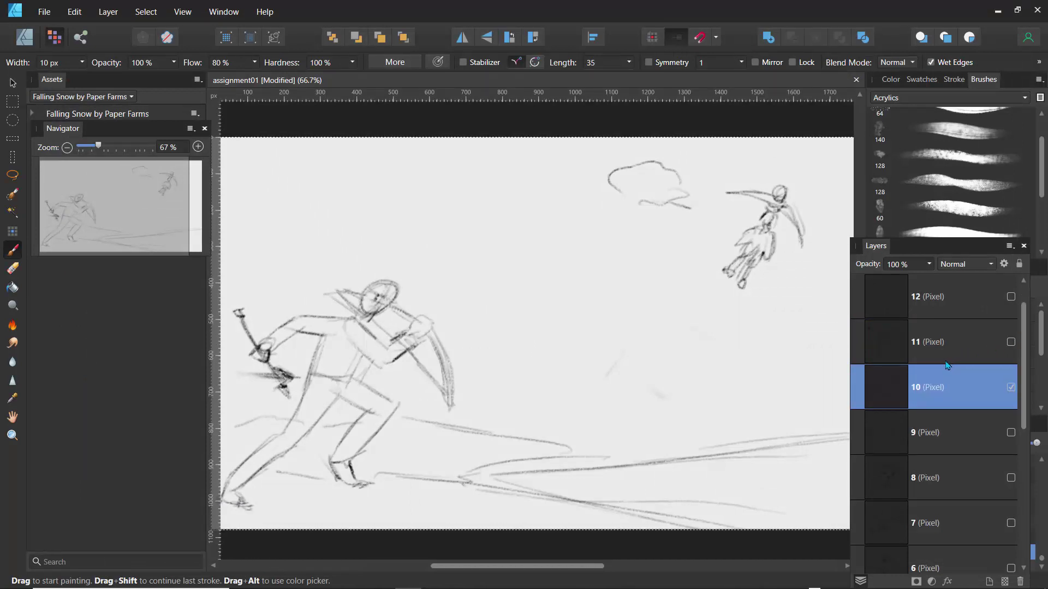
pyautogui.keyDown('shift'); pyautogui.click(935, 352); pyautogui.keyUp('shift')
pyautogui.click(1010, 342)
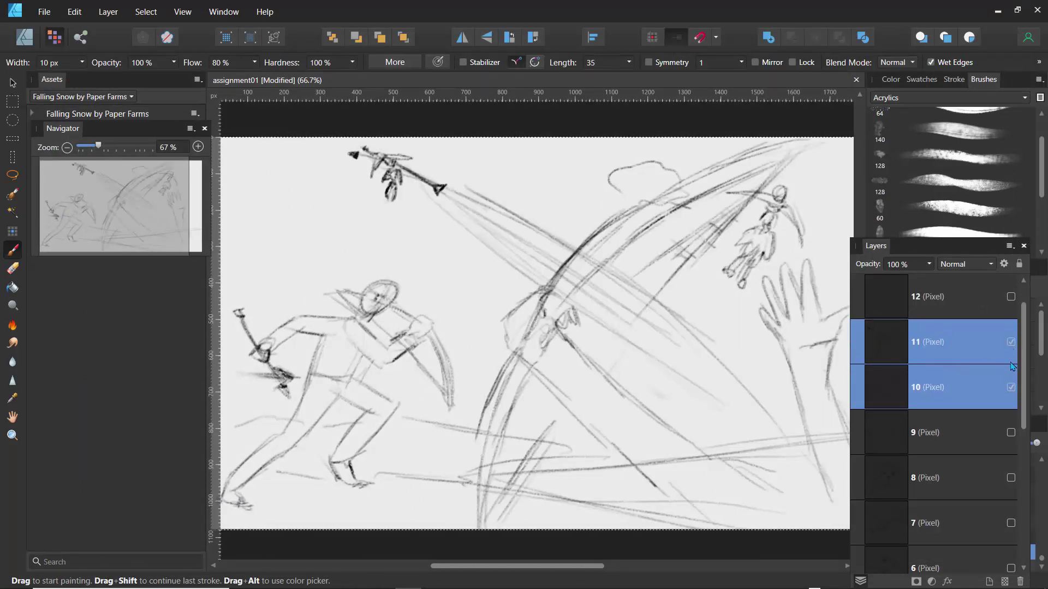
pyautogui.click(1010, 388)
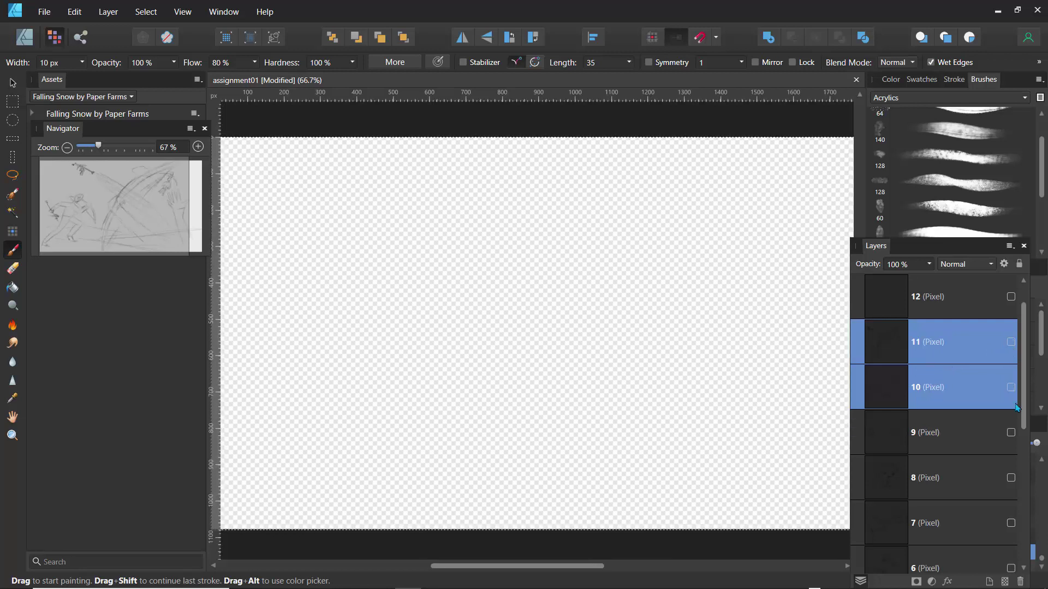
pyautogui.click(1011, 342)
pyautogui.click(977, 387)
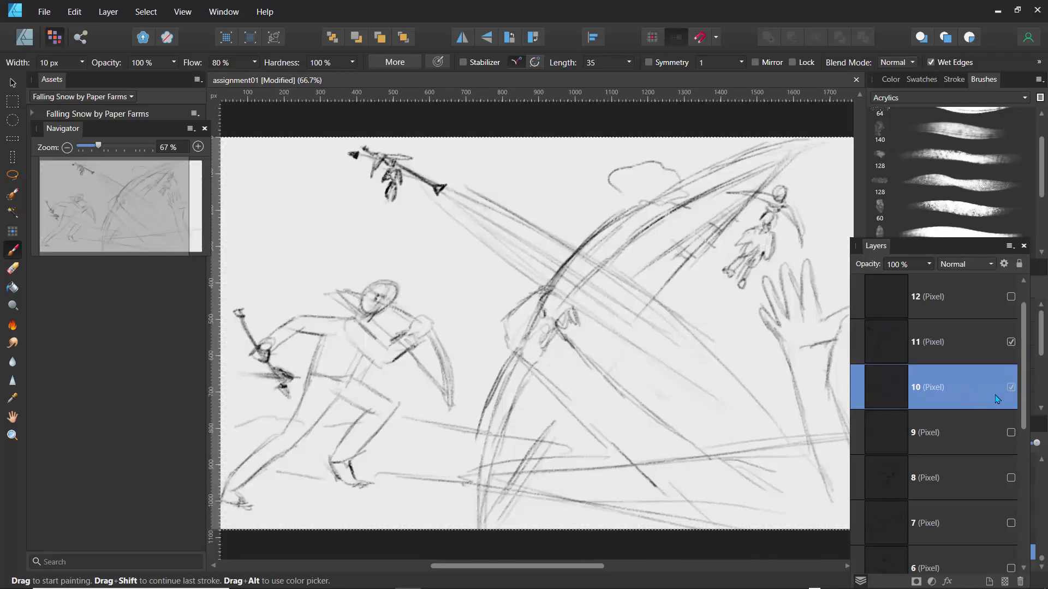
pyautogui.click(1011, 388)
pyautogui.click(977, 359)
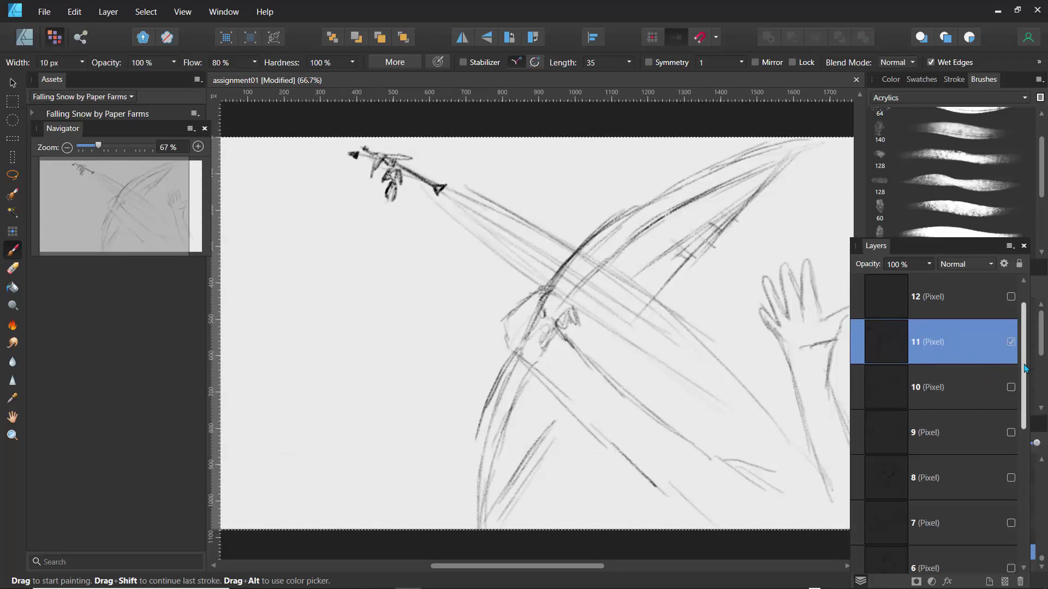
pyautogui.scroll(-5, 982, 414)
pyautogui.click(956, 533)
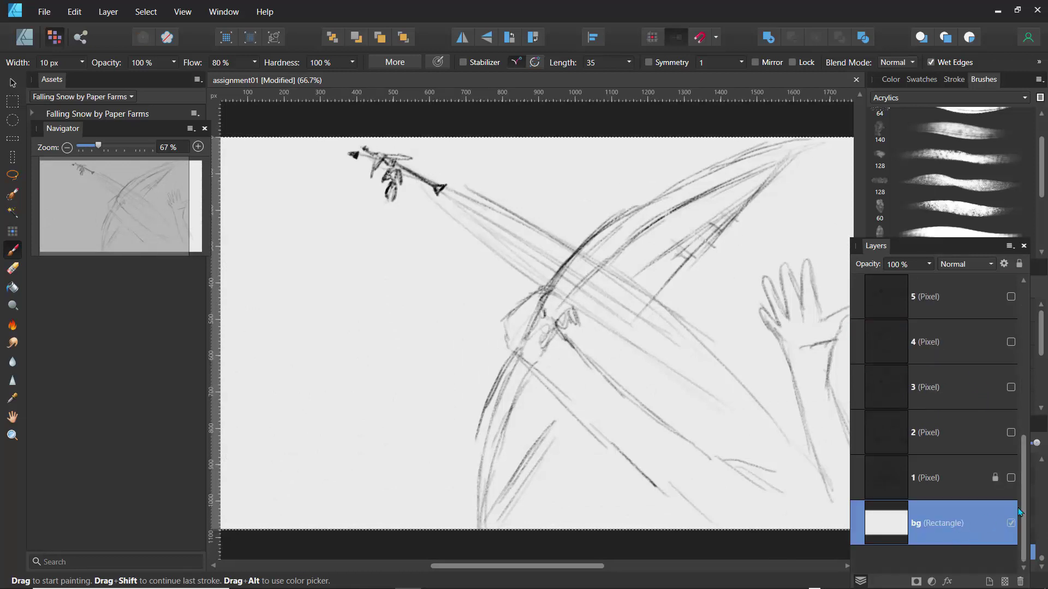
pyautogui.moveTo(1024, 500); pyautogui.dragTo(1023, 358)
pyautogui.click(960, 342)
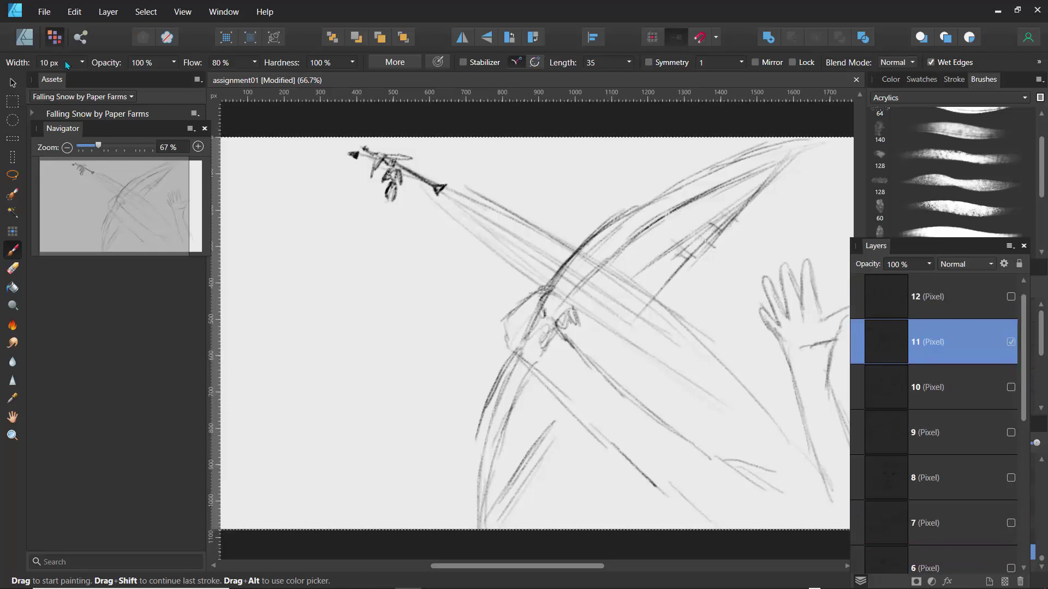
# - Export layer 11's sketch as a 1920×1080 PNG named 11
pyautogui.click(44, 11)
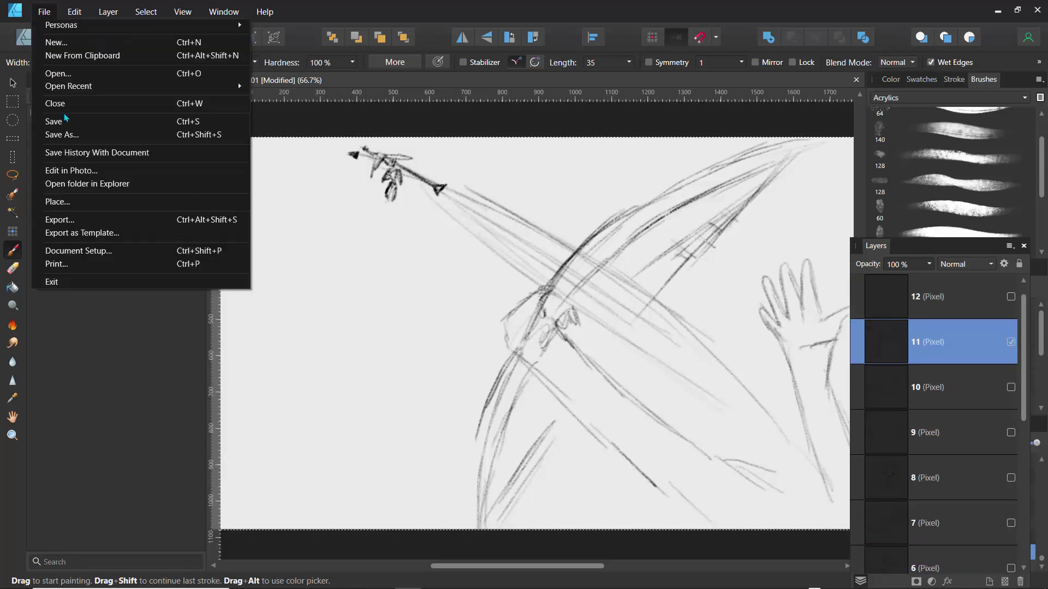
pyautogui.click(58, 219)
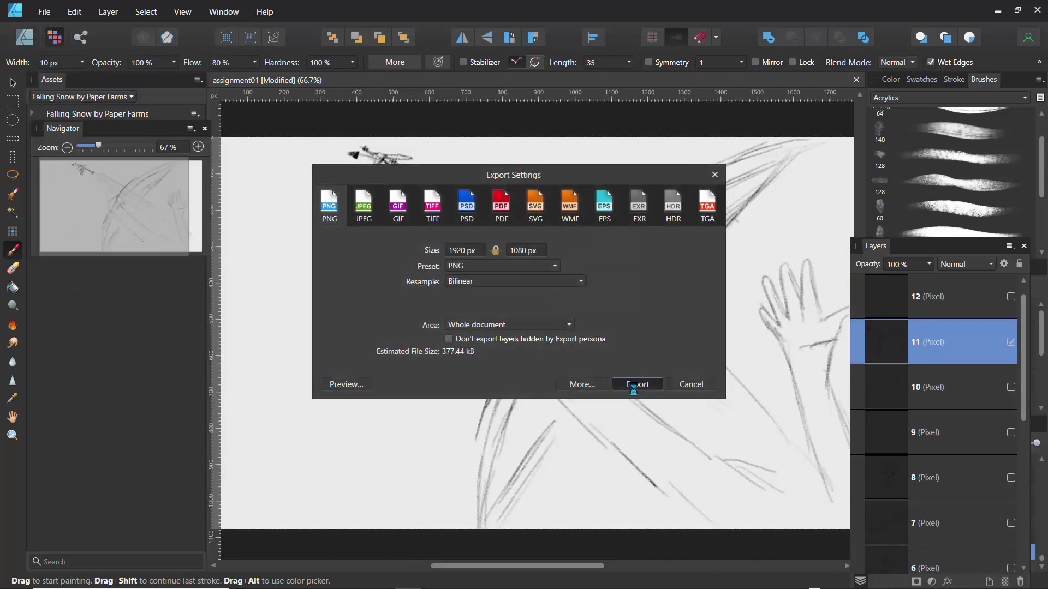
pyautogui.click(633, 385)
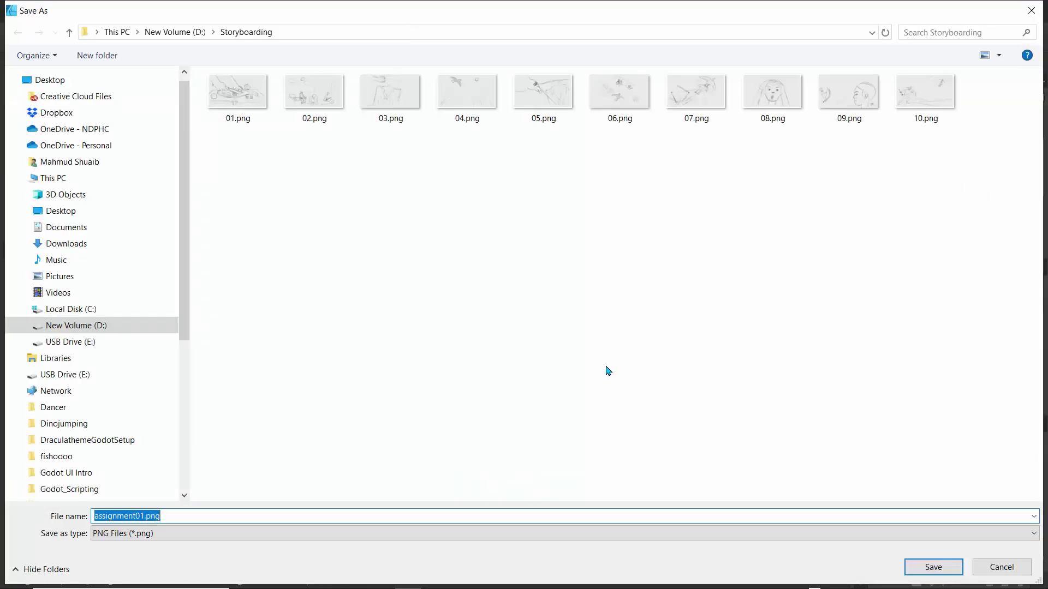
pyautogui.write('11')
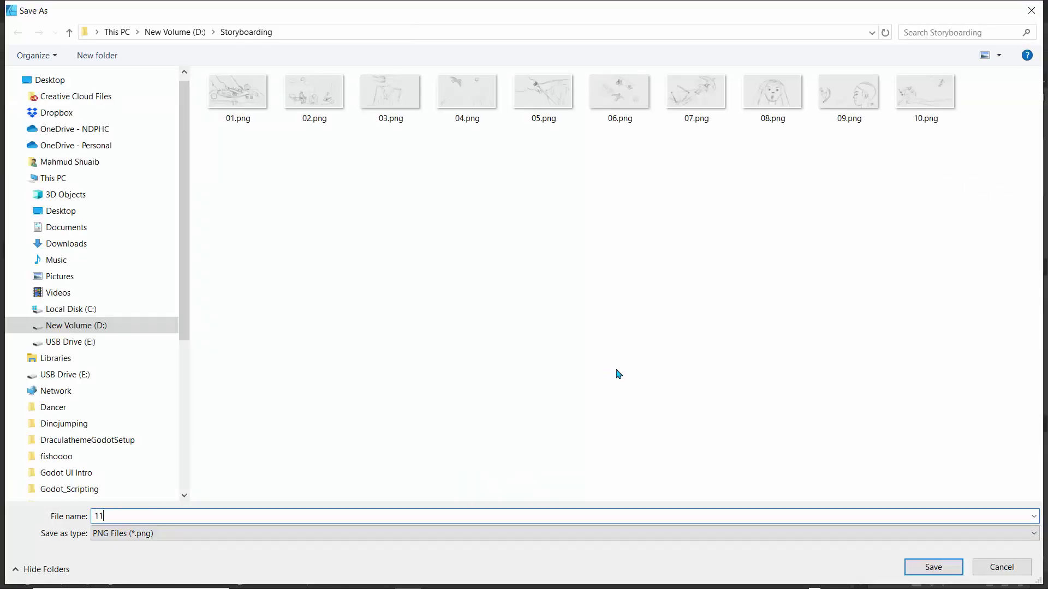
pyautogui.press('Return')
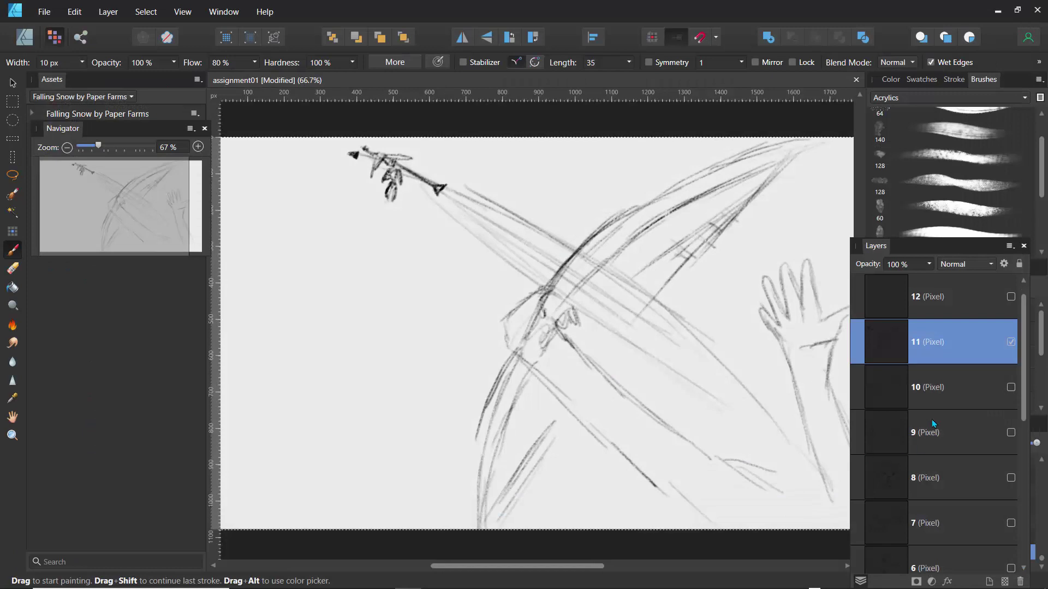
# - Hide layer 11, show layer 12's sketch, select the bg layer, then reselect layer 12
pyautogui.click(906, 310)
pyautogui.click(1011, 341)
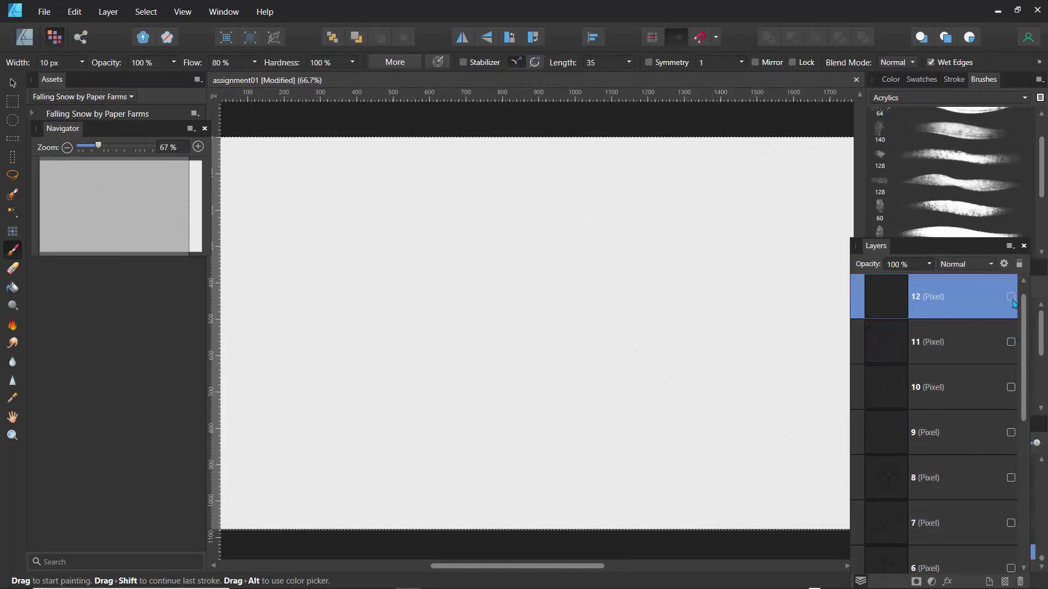
pyautogui.click(1011, 296)
pyautogui.moveTo(1025, 339); pyautogui.dragTo(990, 508)
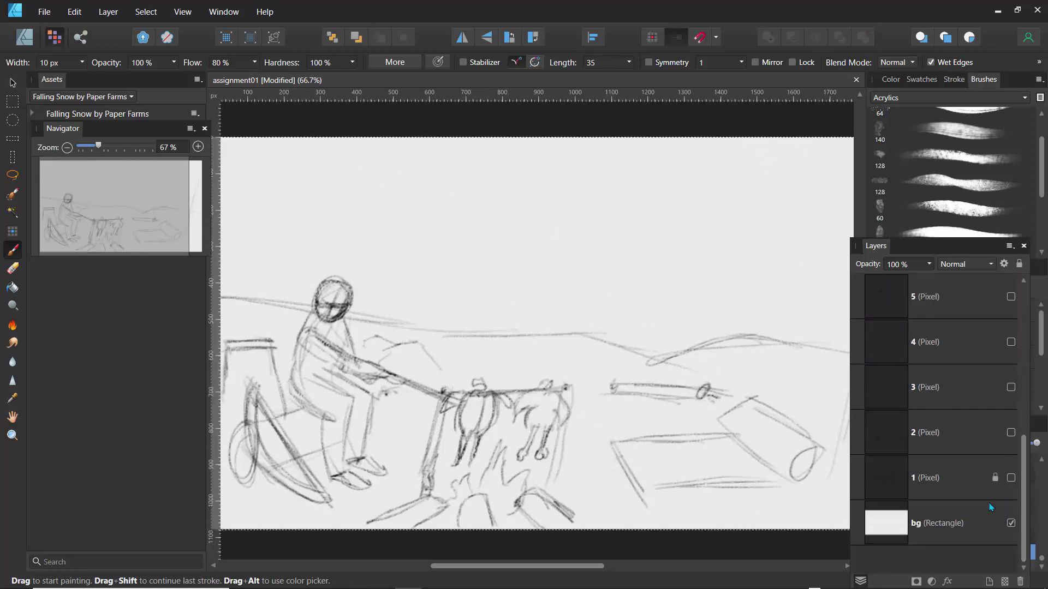
pyautogui.click(948, 525)
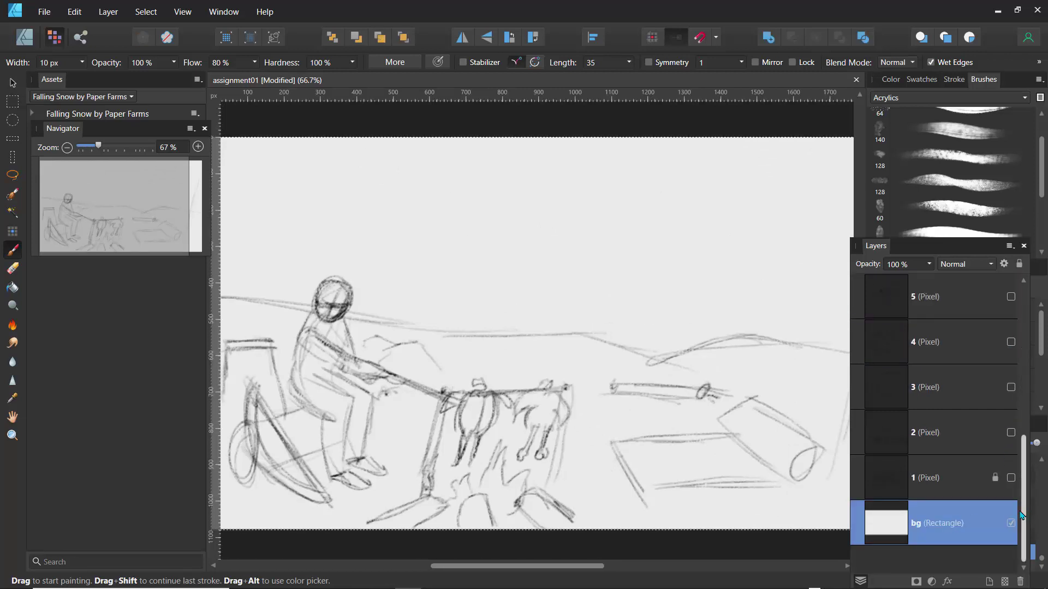
pyautogui.moveTo(1022, 515); pyautogui.dragTo(1023, 316)
pyautogui.click(938, 296)
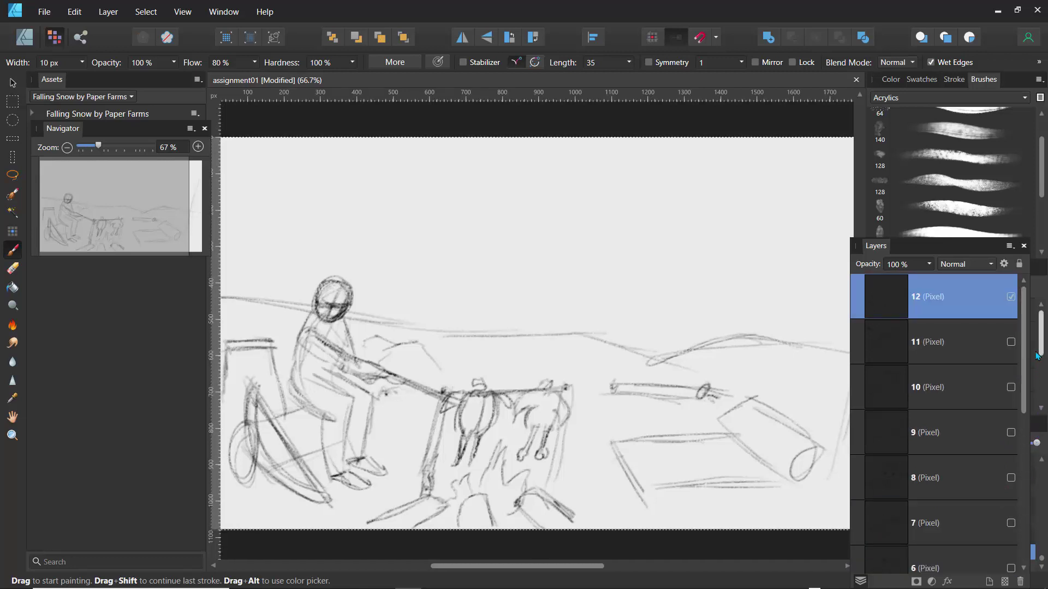
# - Export with Area set to Selection Only as PNG named 12
pyautogui.click(44, 12)
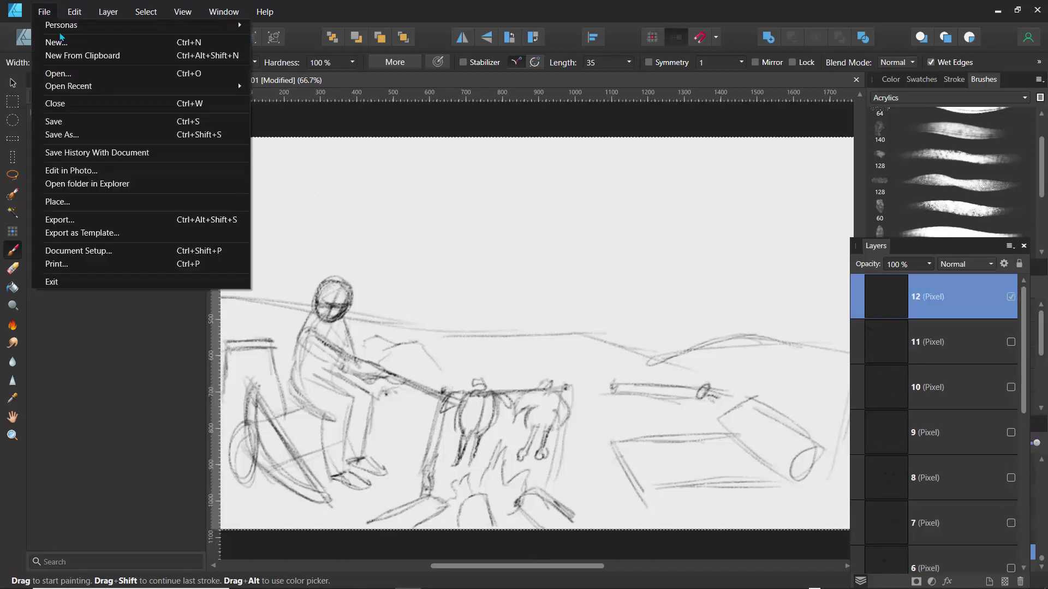
pyautogui.click(102, 221)
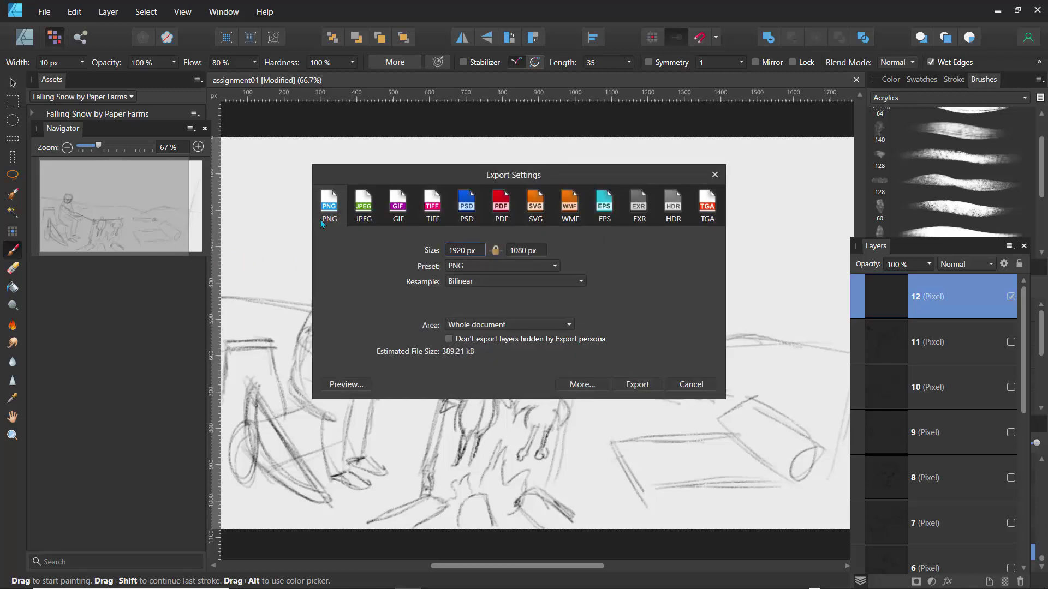
pyautogui.click(479, 326)
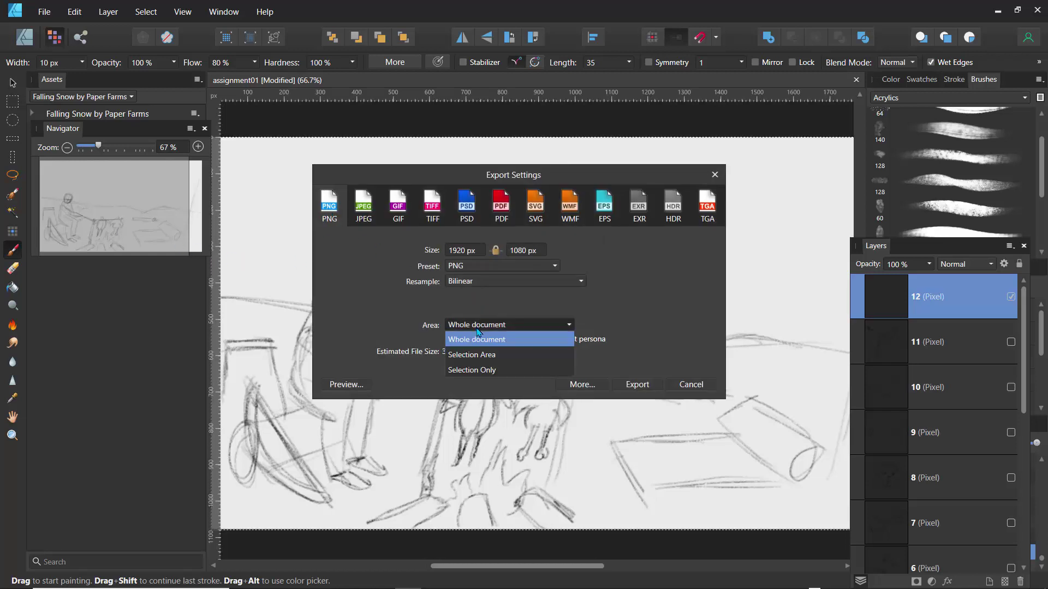
pyautogui.click(491, 367)
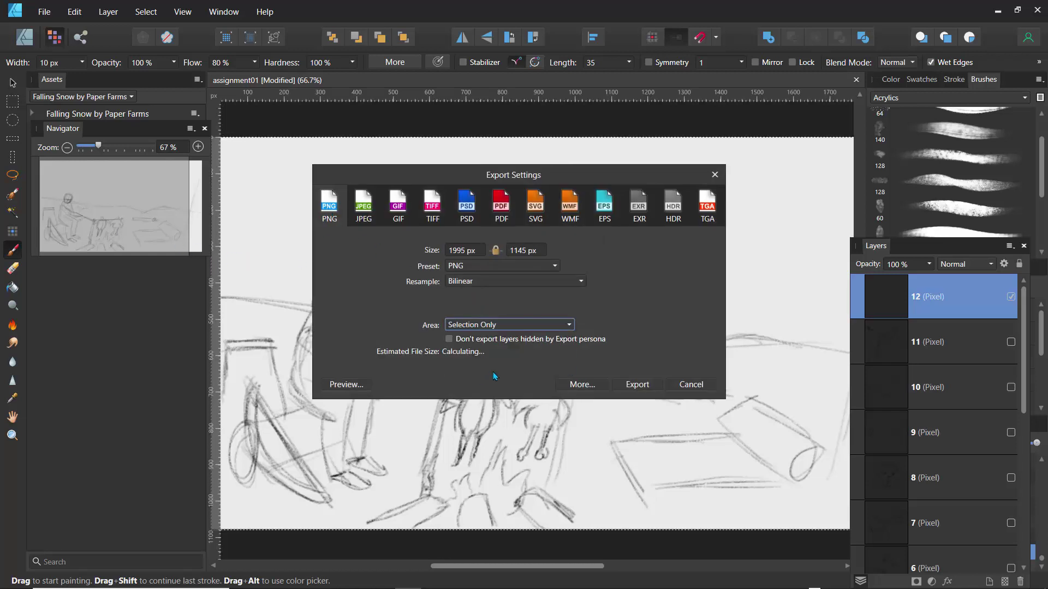
pyautogui.click(637, 384)
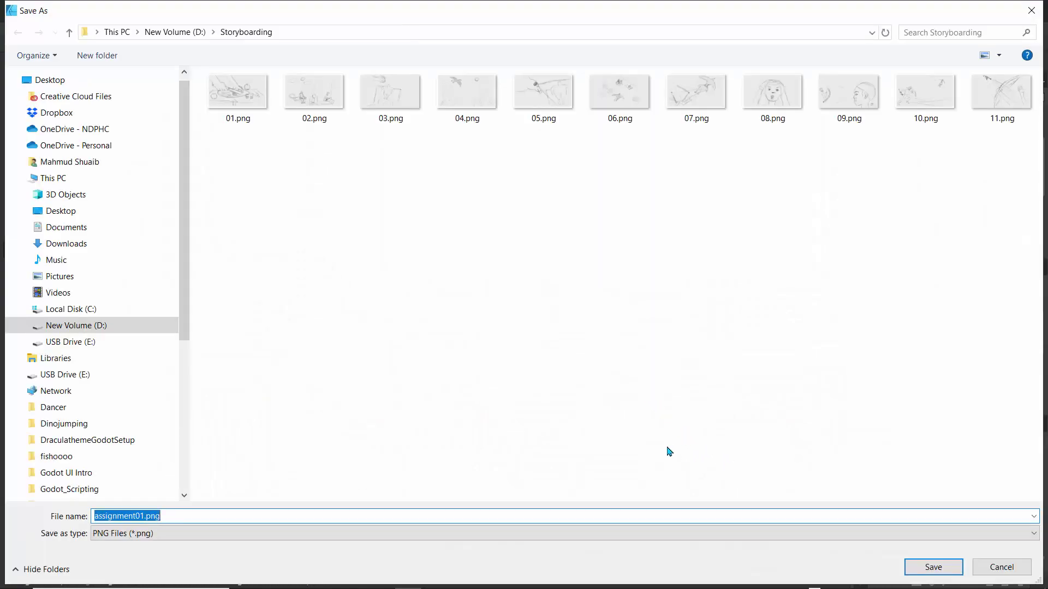
pyautogui.write('12')
pyautogui.press('Return')
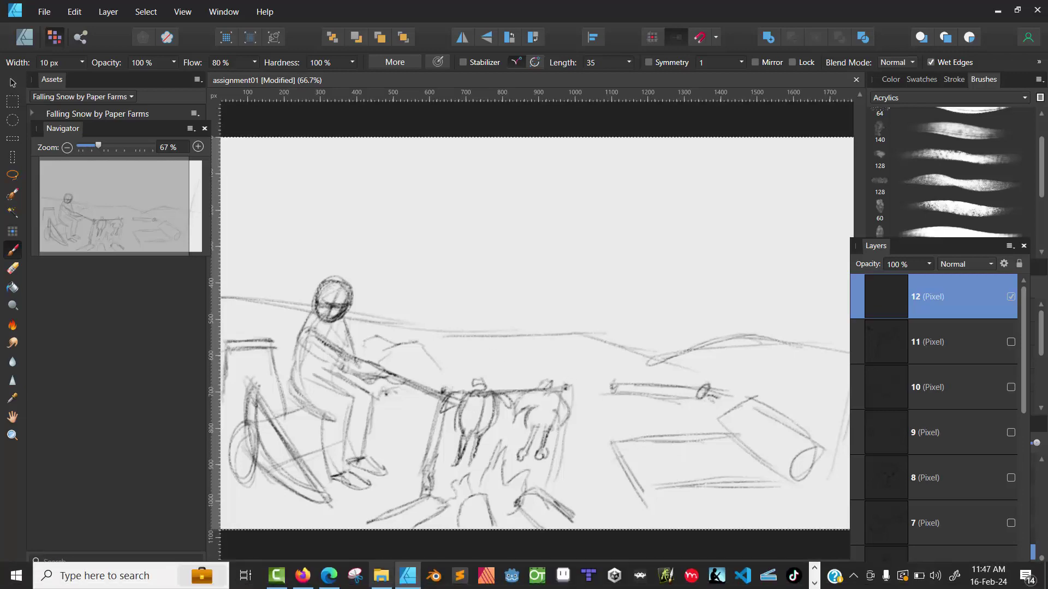
# - In File Explorer, go up to New Volume (D:), pick Storyboarding from the listing and open it
pyautogui.click(383, 576)
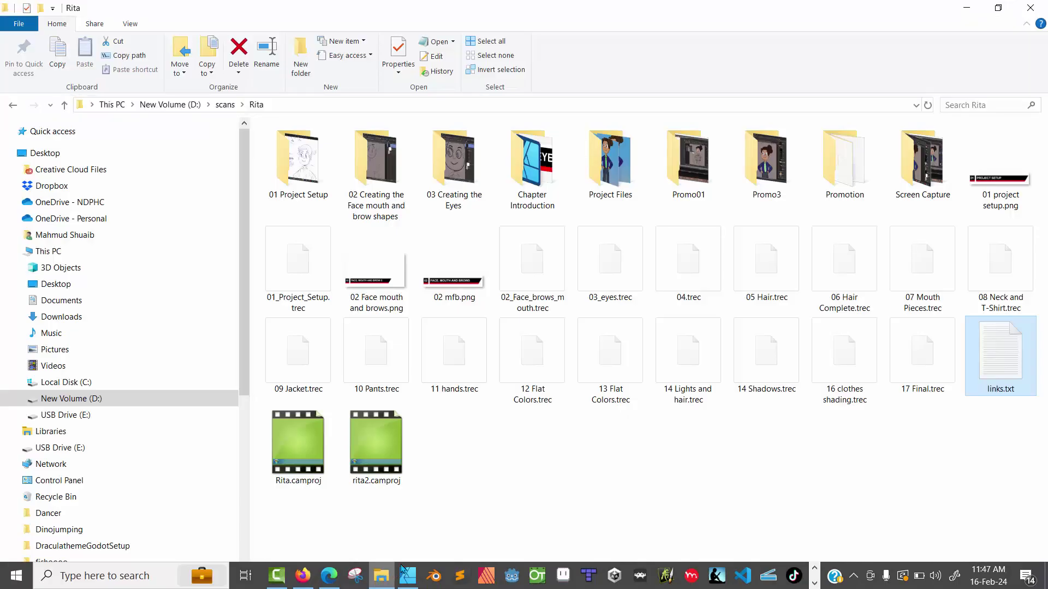
pyautogui.click(175, 109)
pyautogui.click(367, 320)
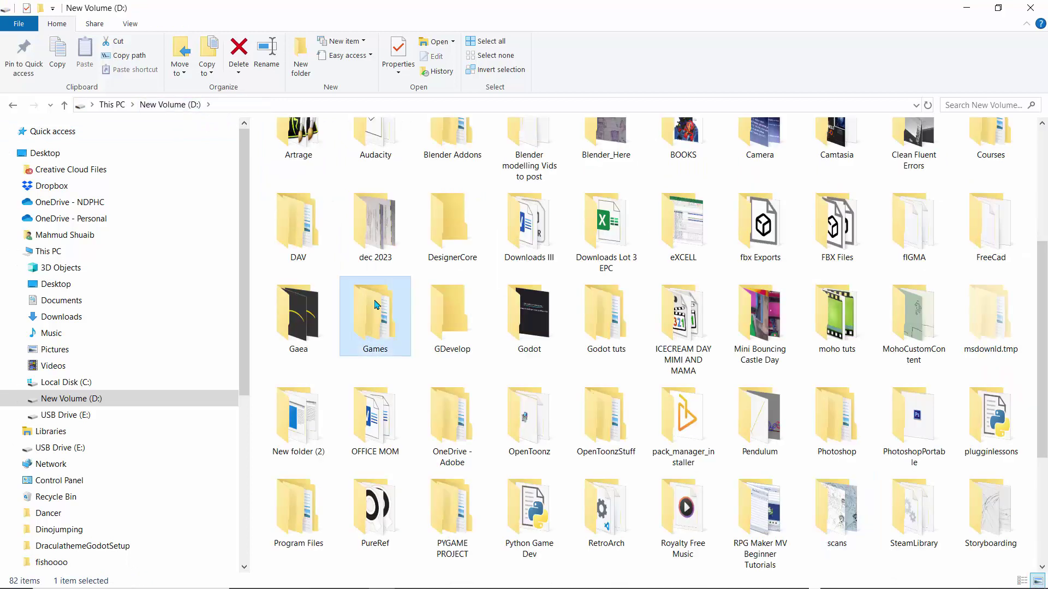
pyautogui.press('x')
pyautogui.press('s')
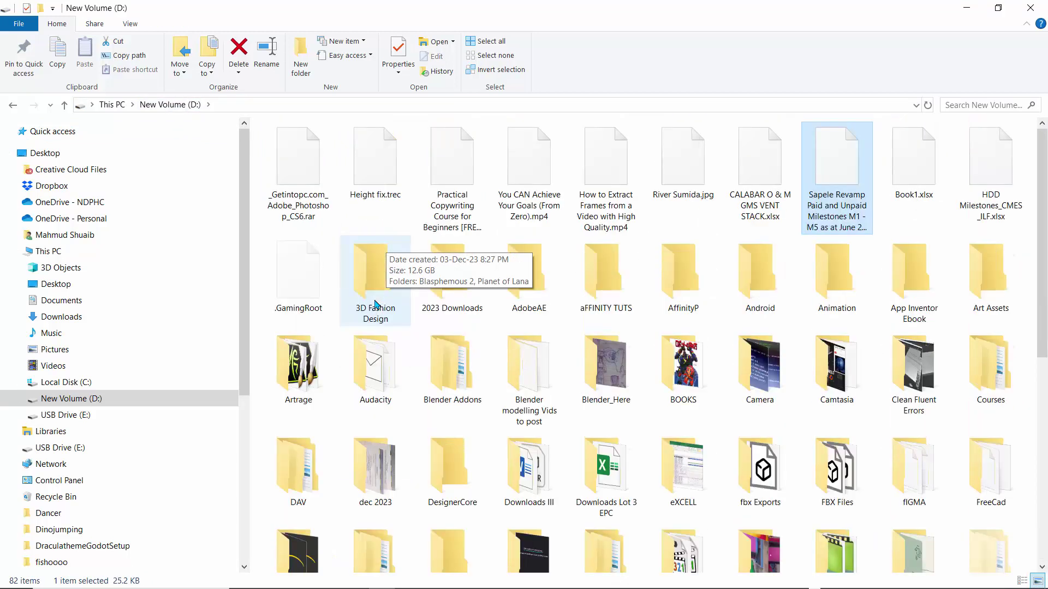
pyautogui.press('s')
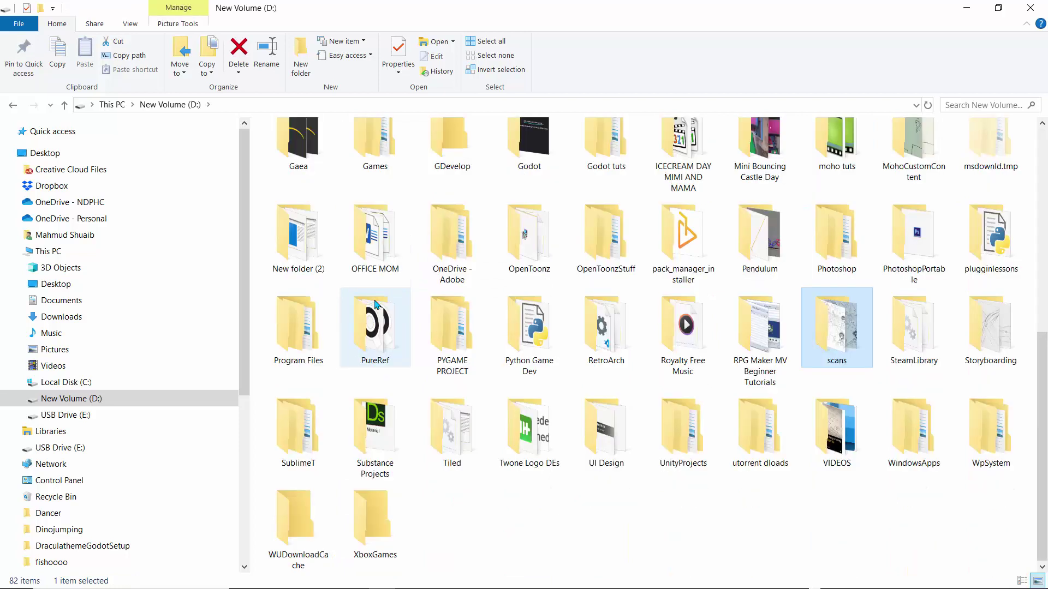
pyautogui.press('s')
pyautogui.press('Right')
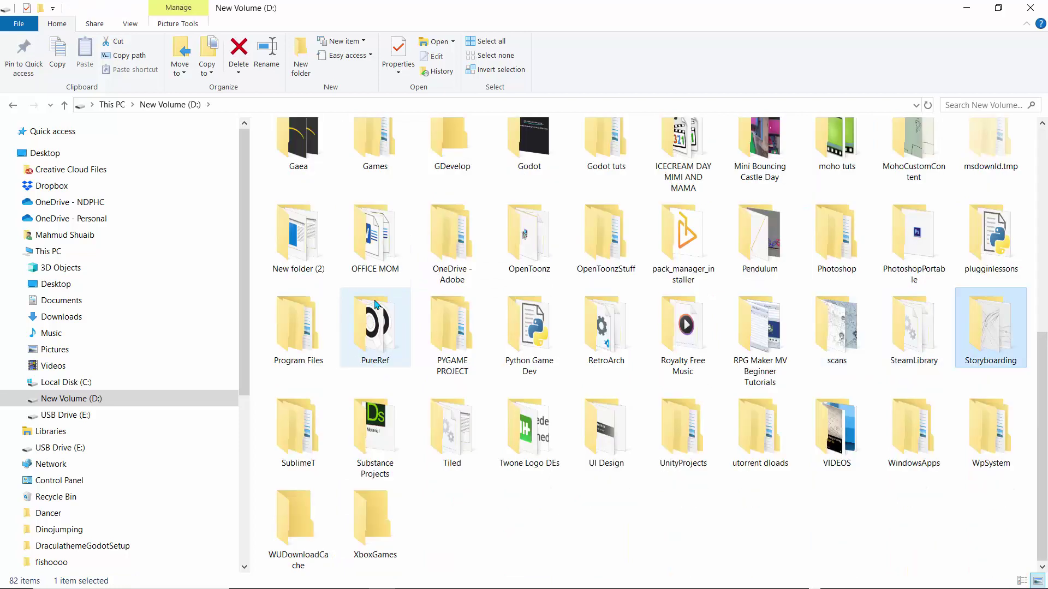
pyautogui.doubleClick(982, 335)
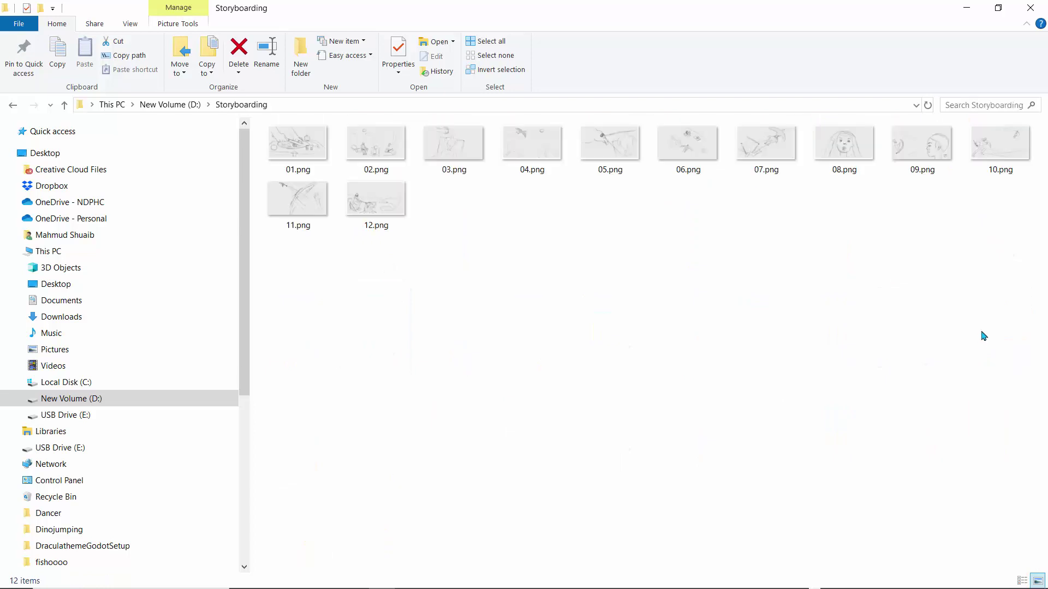
# - Open 01.png in Photos, page through the sketches up to 12.png, close it and select 11.png
pyautogui.click(301, 157)
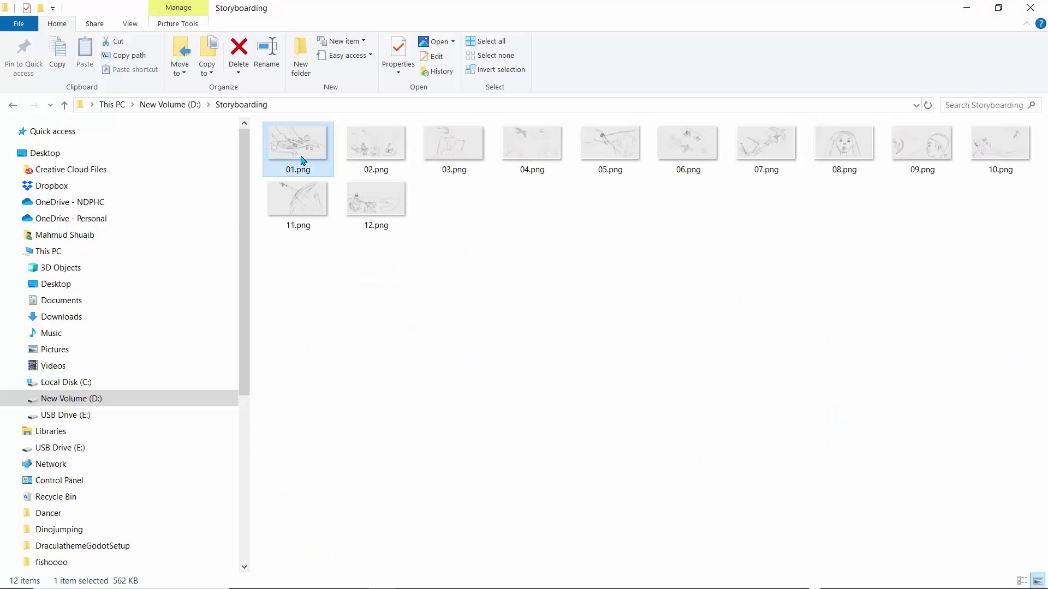
pyautogui.doubleClick(301, 153)
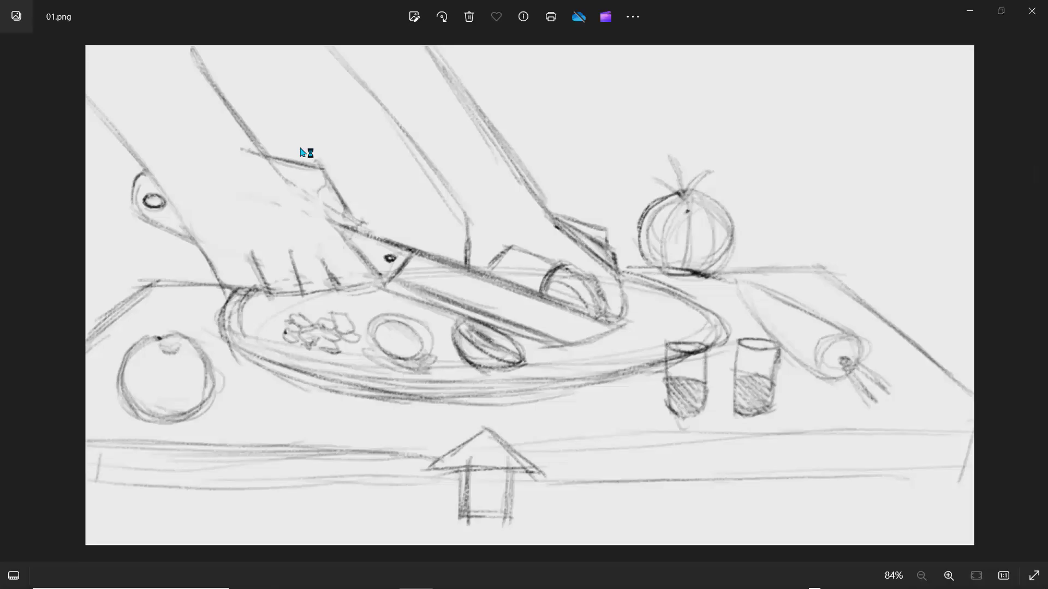
pyautogui.press('Right')
pyautogui.press('Right')
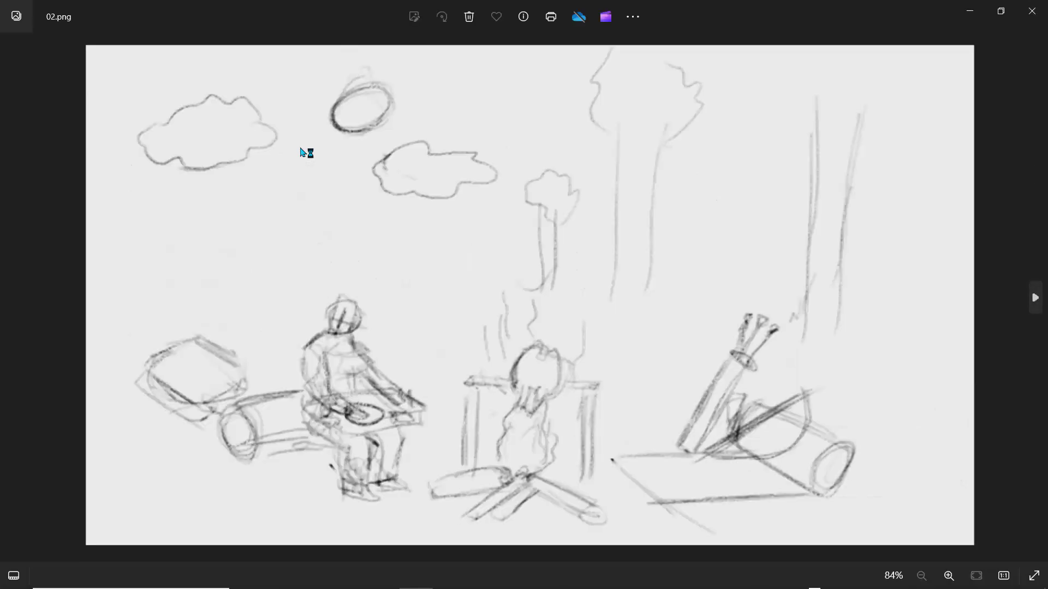
pyautogui.press('Right')
pyautogui.press('Right')
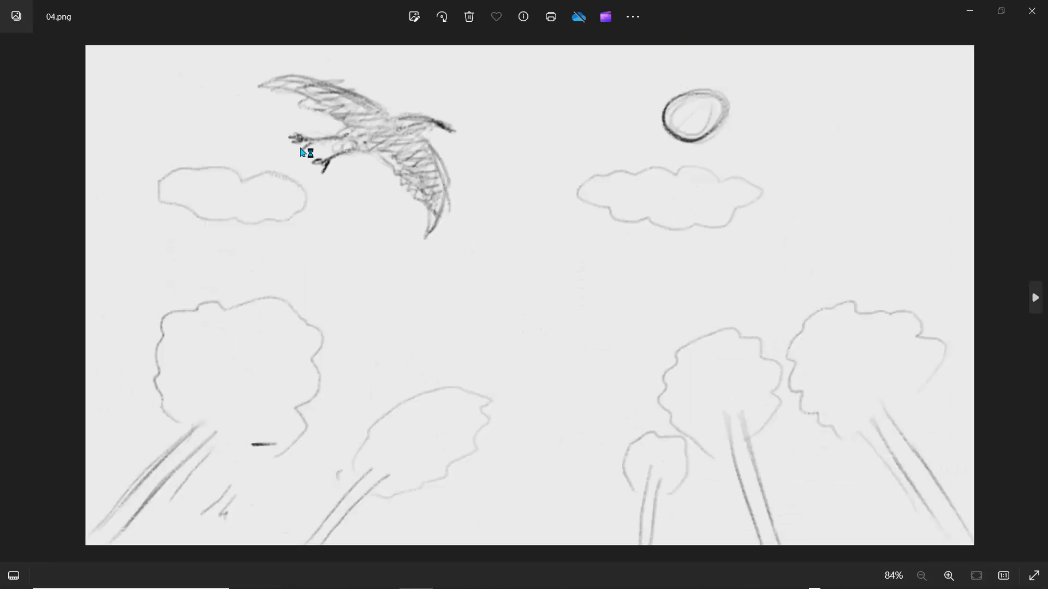
pyautogui.press('Right')
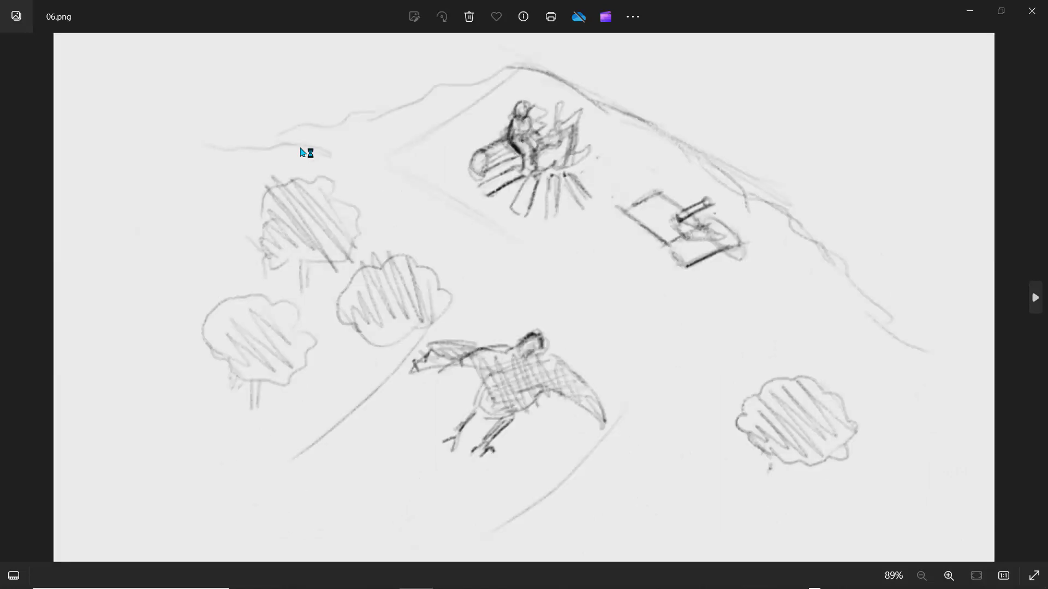
pyautogui.press('Right')
pyautogui.press('Right')
pyautogui.press('Right')
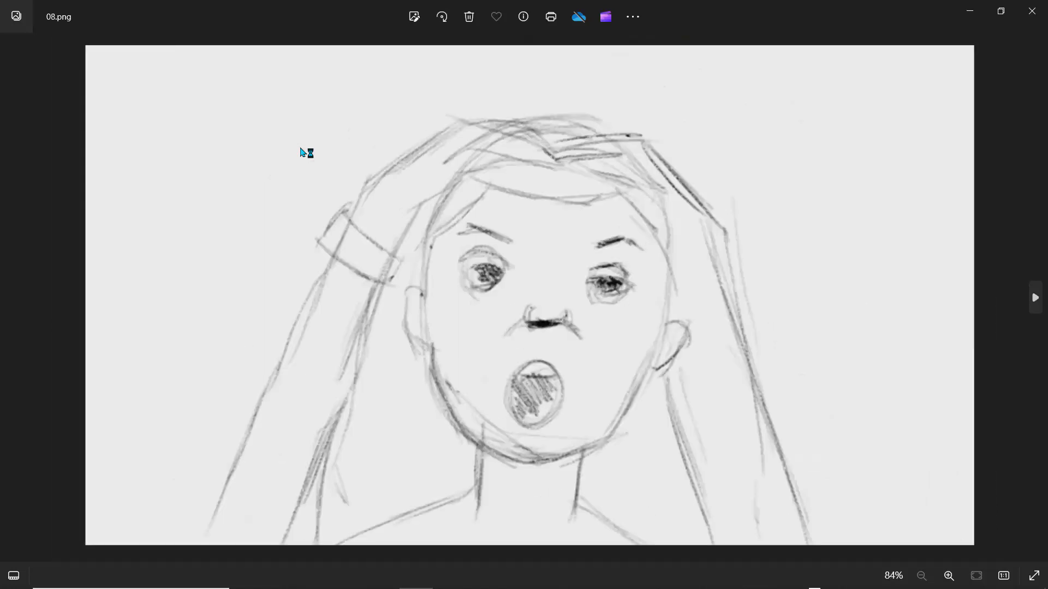
pyautogui.press('Right')
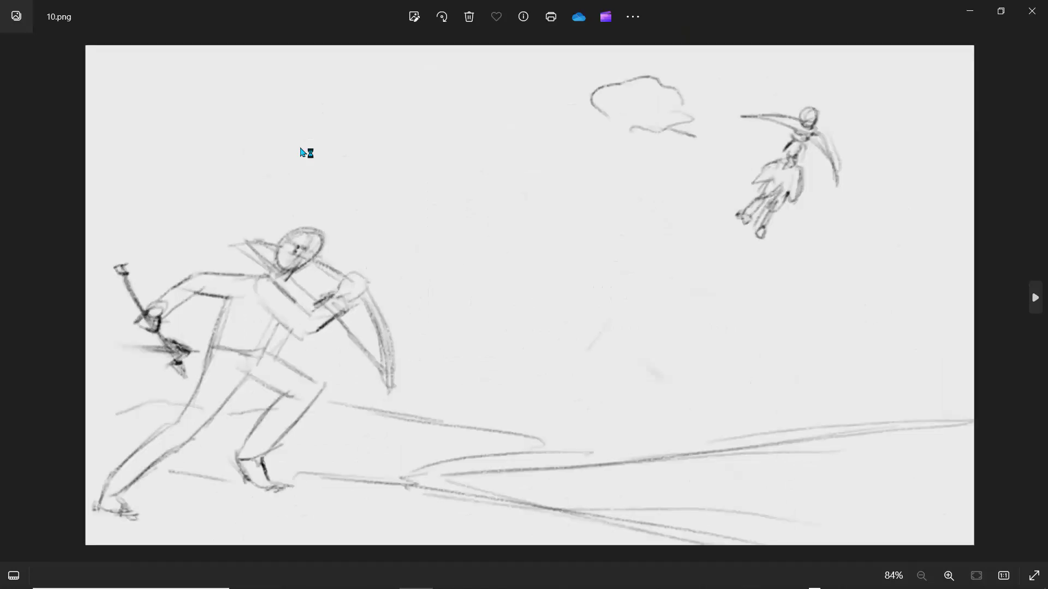
pyautogui.press('Right')
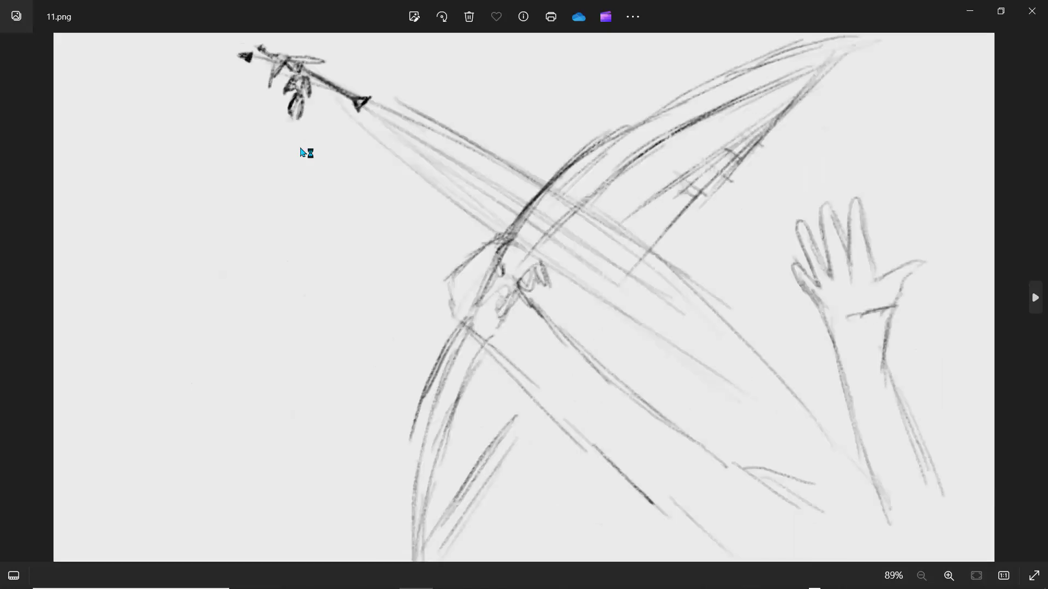
pyautogui.press('Right')
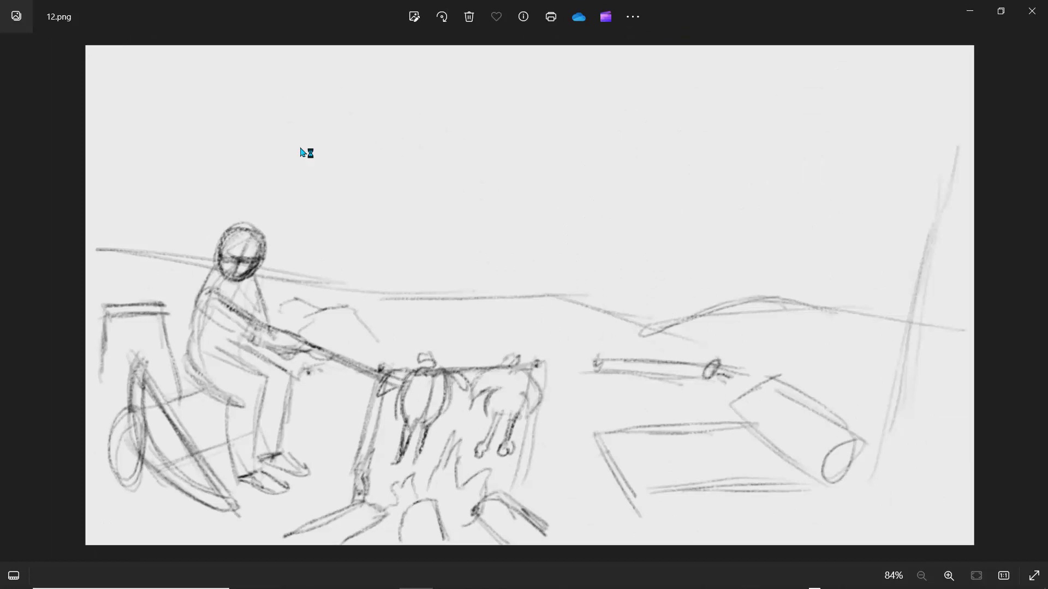
pyautogui.click(1029, 16)
pyautogui.click(469, 328)
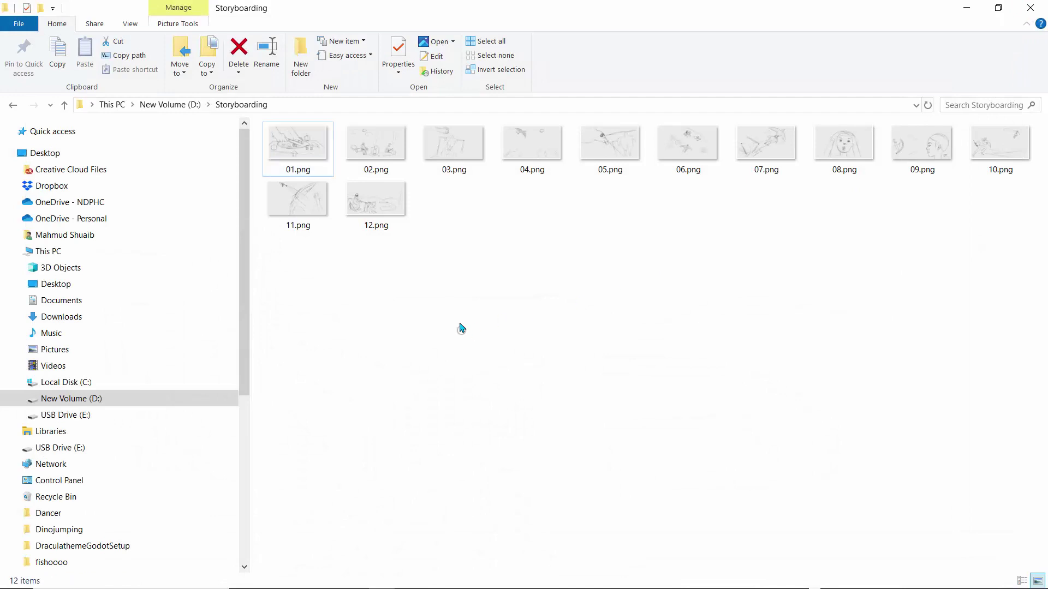
# - Preview 11.png, delete it from Storyboarding, and minimize File Explorer
pyautogui.click(304, 205)
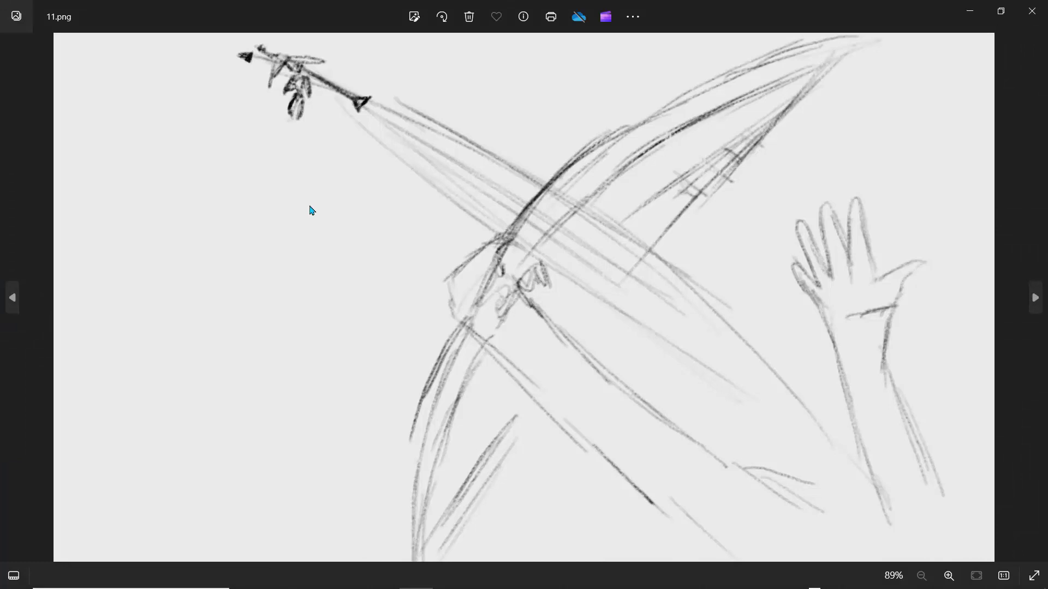
pyautogui.click(1031, 11)
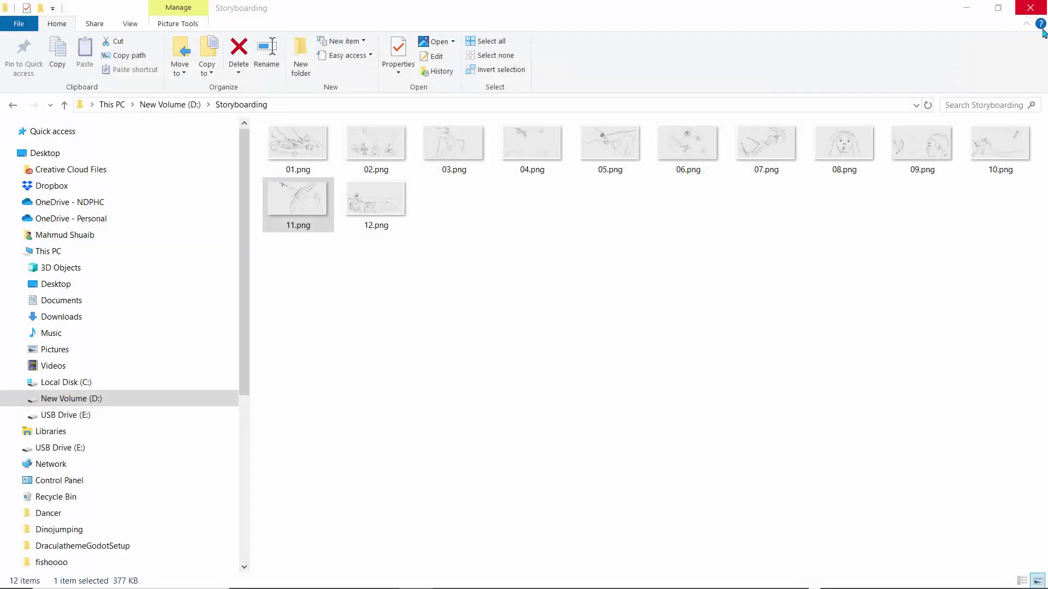
pyautogui.click(300, 201)
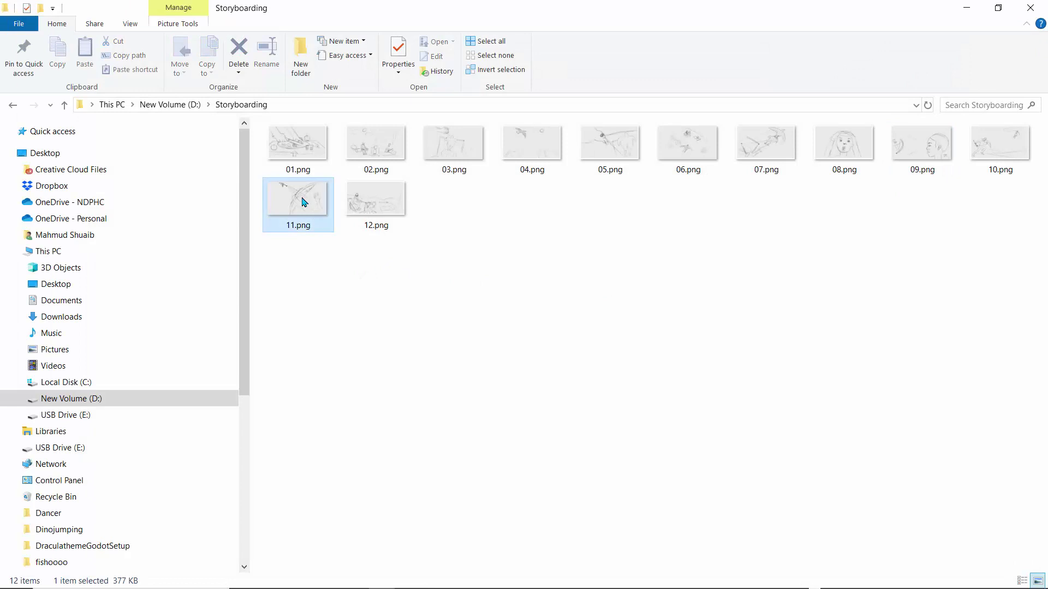
pyautogui.press('Delete')
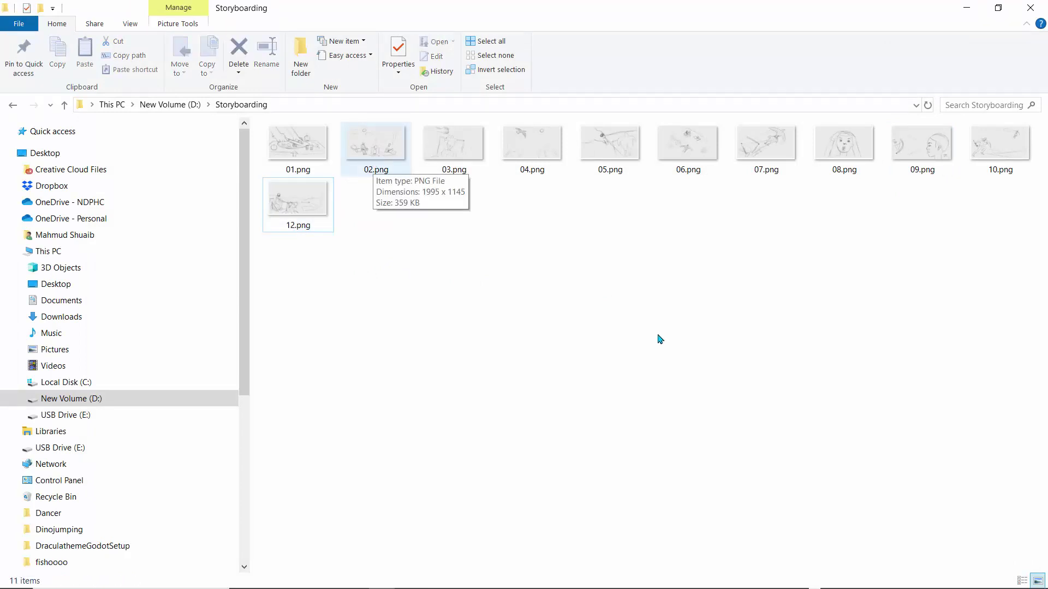
pyautogui.click(965, 8)
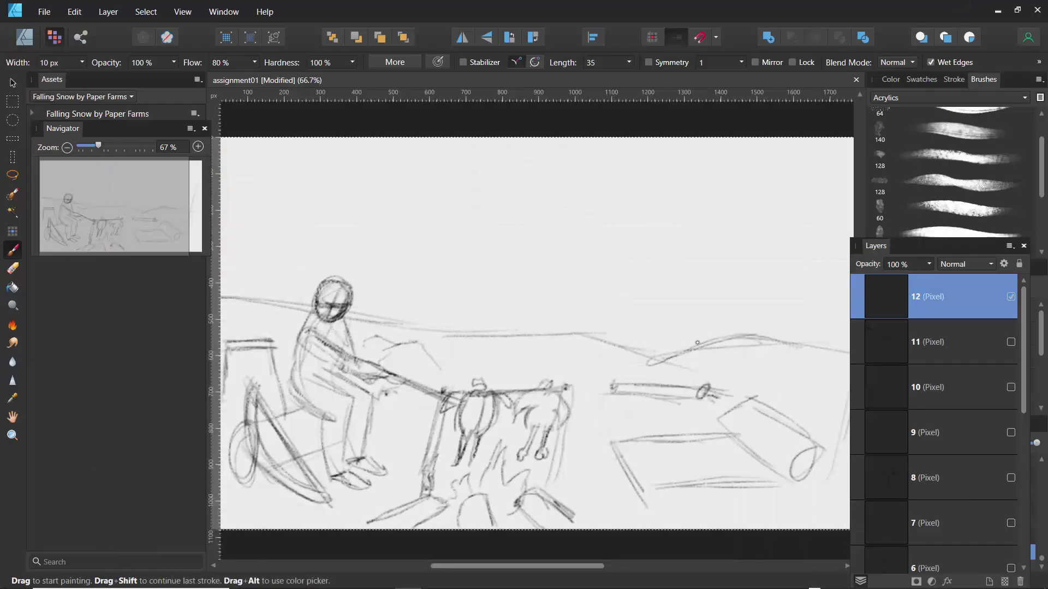
# - Hide sketch 12 and make sketch 11 visible for editing
pyautogui.click(943, 341)
pyautogui.click(1010, 296)
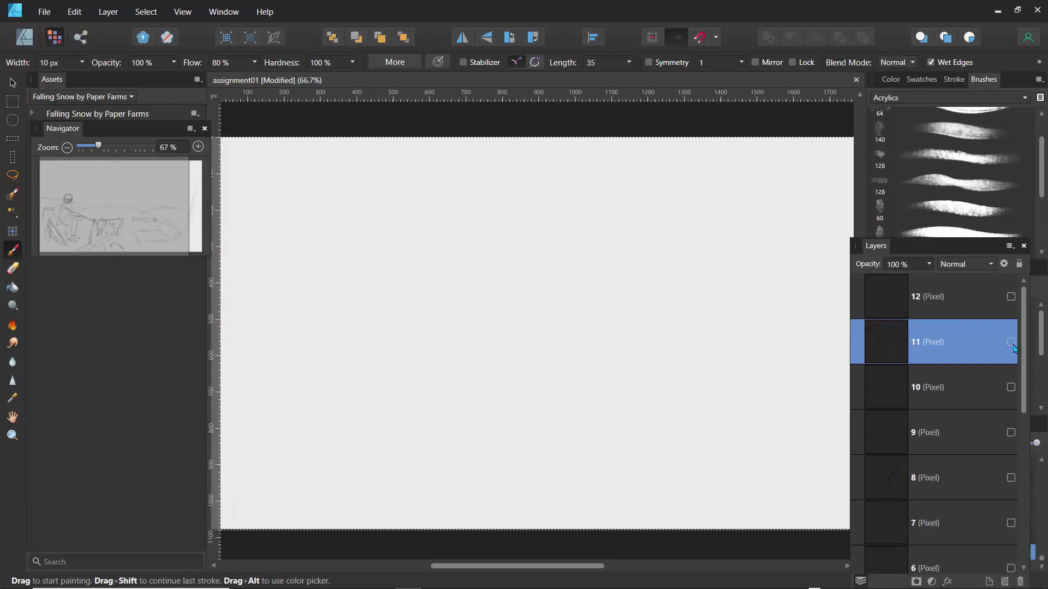
pyautogui.click(1010, 341)
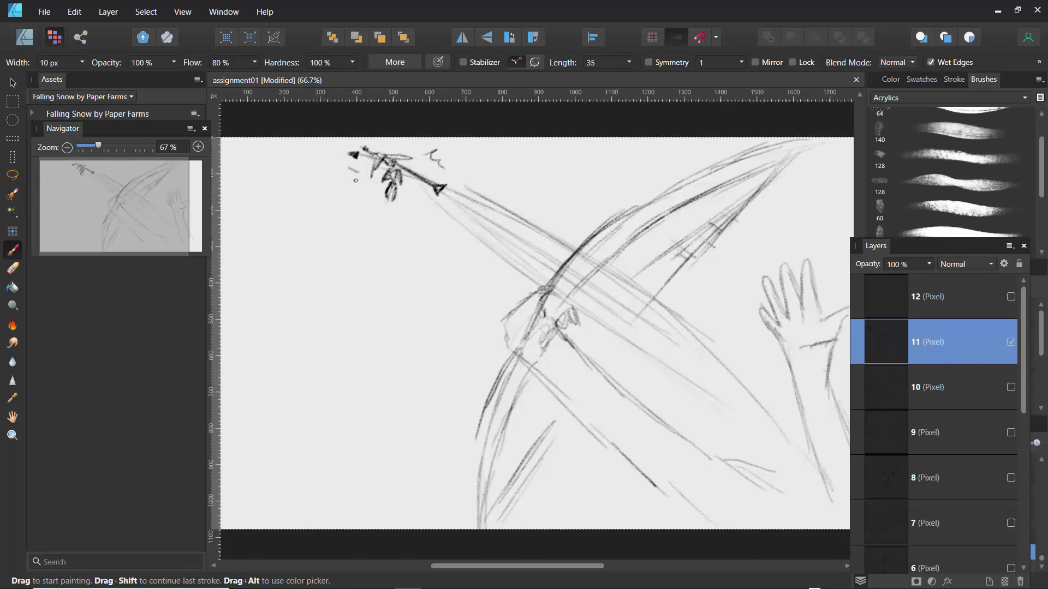
# - Paint three short strokes and dashes around the arrow at the top left
pyautogui.moveTo(359, 187); pyautogui.dragTo(348, 183)
pyautogui.moveTo(366, 194); pyautogui.dragTo(362, 203)
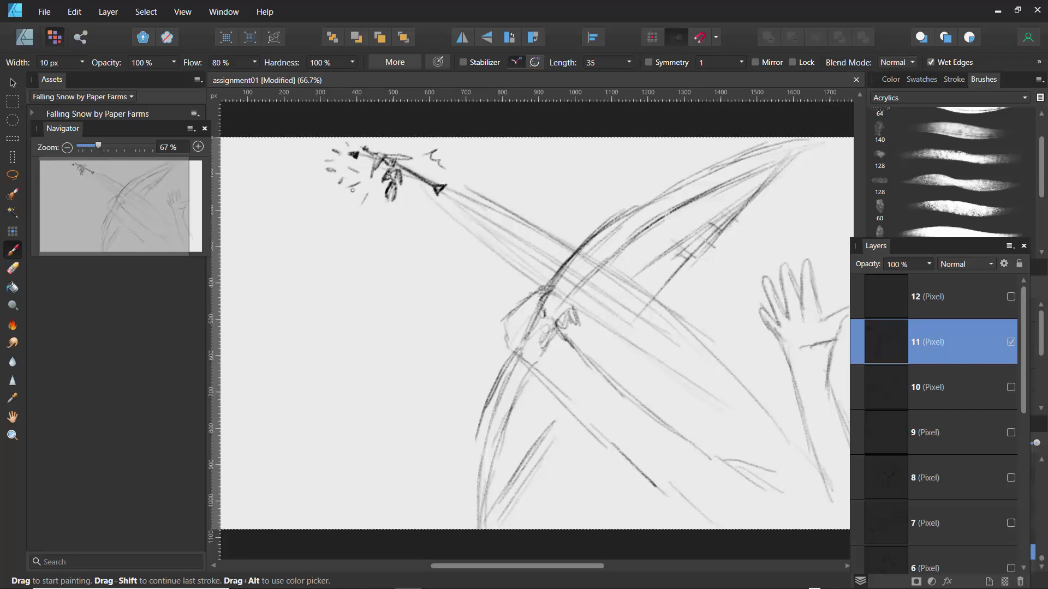
pyautogui.moveTo(342, 202); pyautogui.dragTo(348, 200)
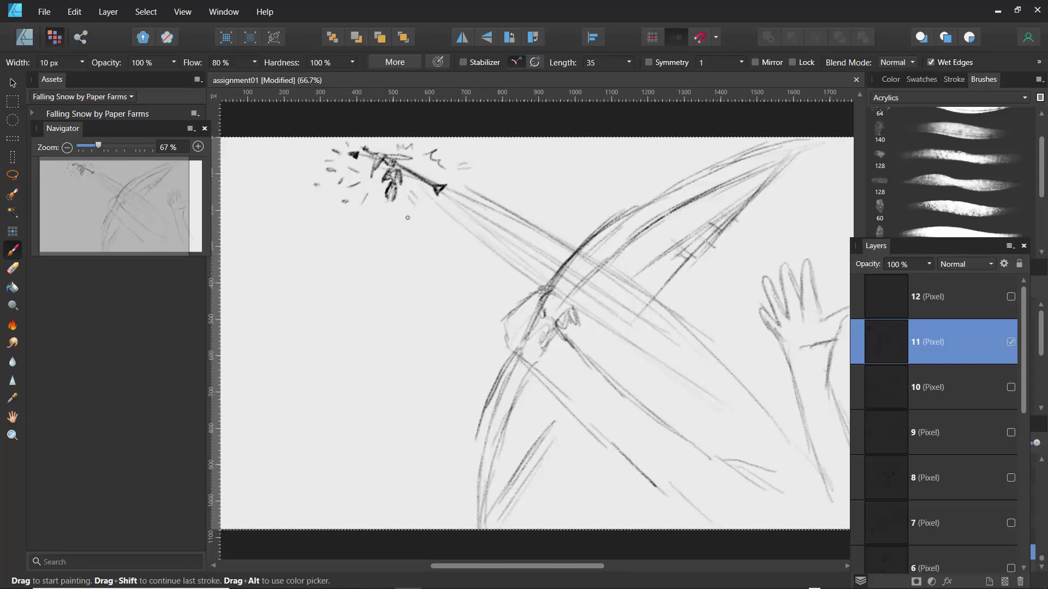
# - Erase the dark scribbles under the arrow with a 33 px Erase Brush
pyautogui.click(12, 268)
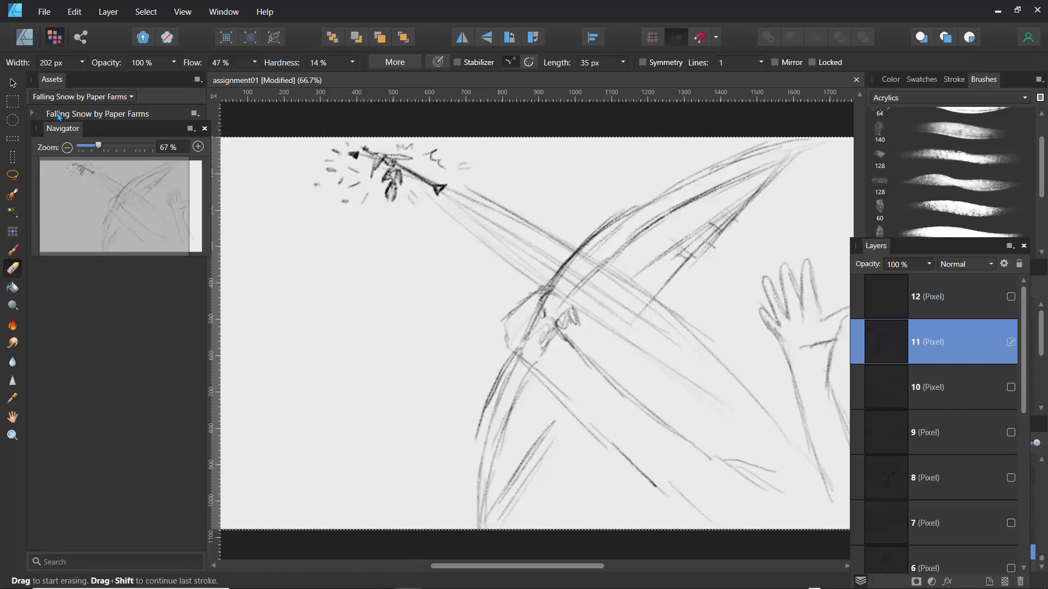
pyautogui.click(82, 64)
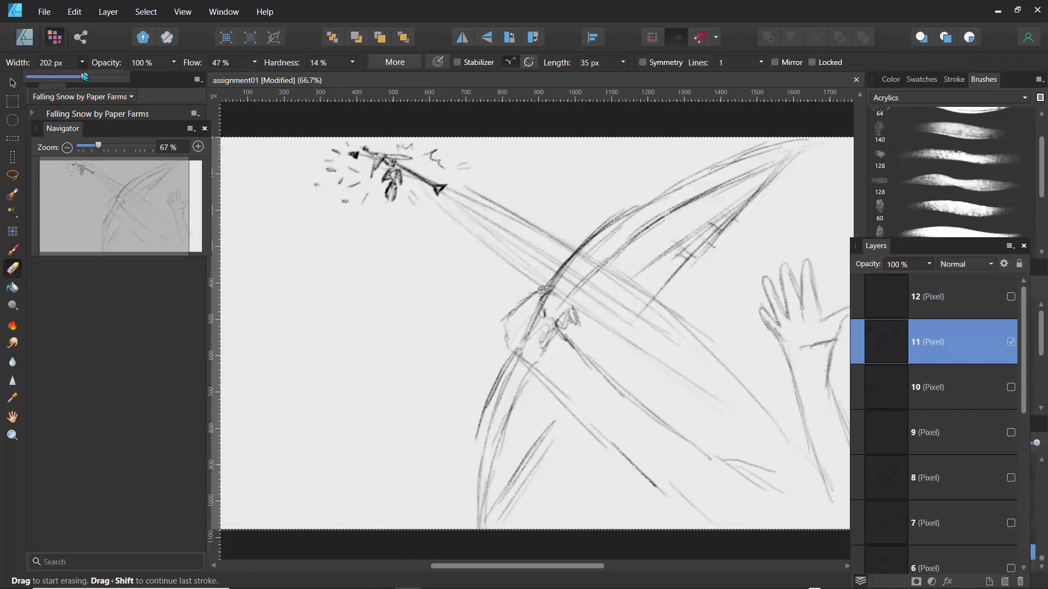
pyautogui.moveTo(83, 76); pyautogui.dragTo(55, 76)
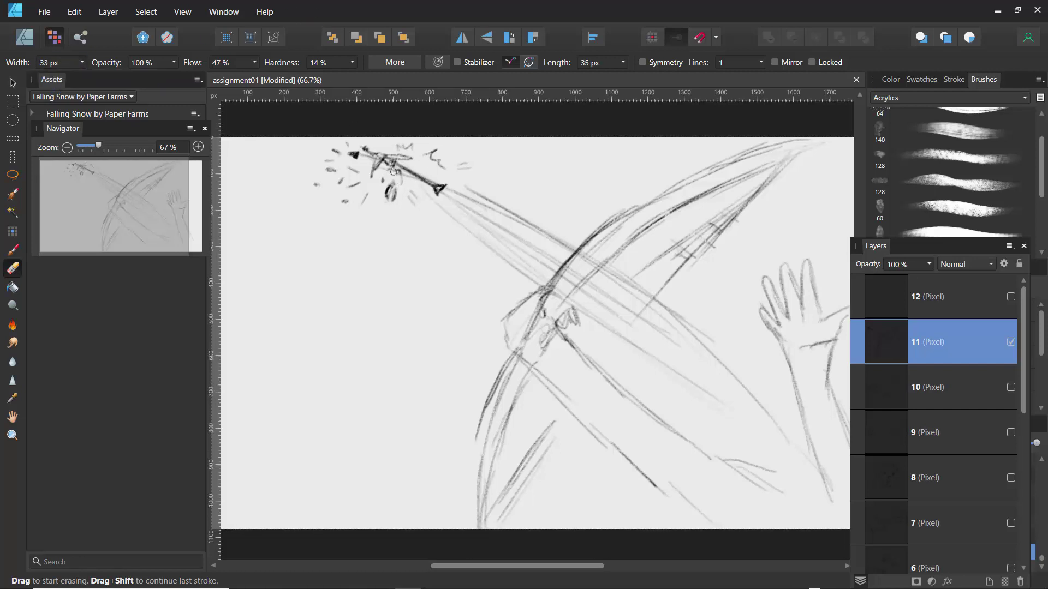
pyautogui.moveTo(388, 176); pyautogui.dragTo(389, 200)
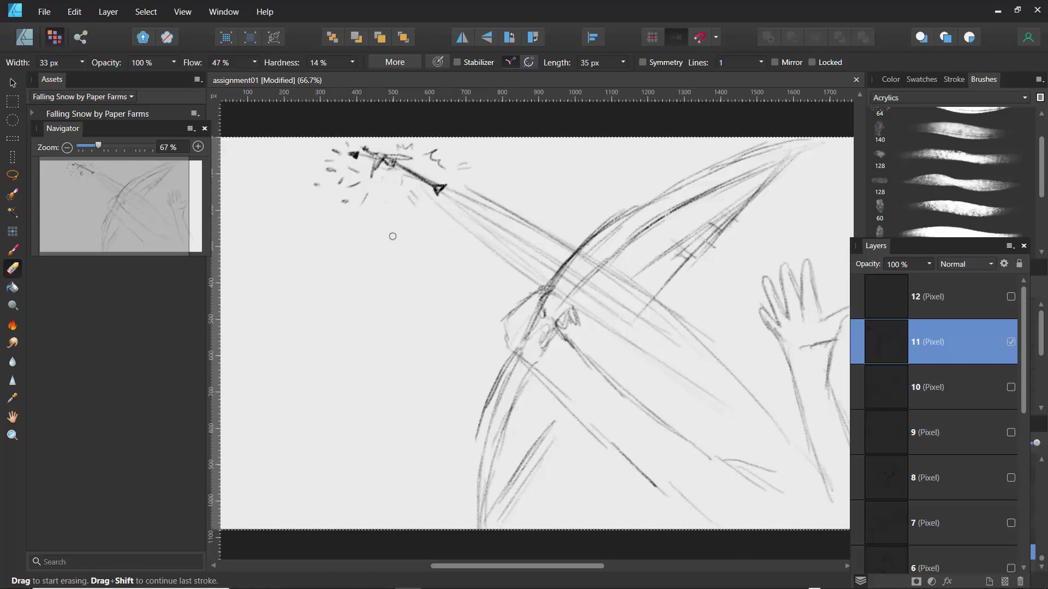
pyautogui.click(14, 250)
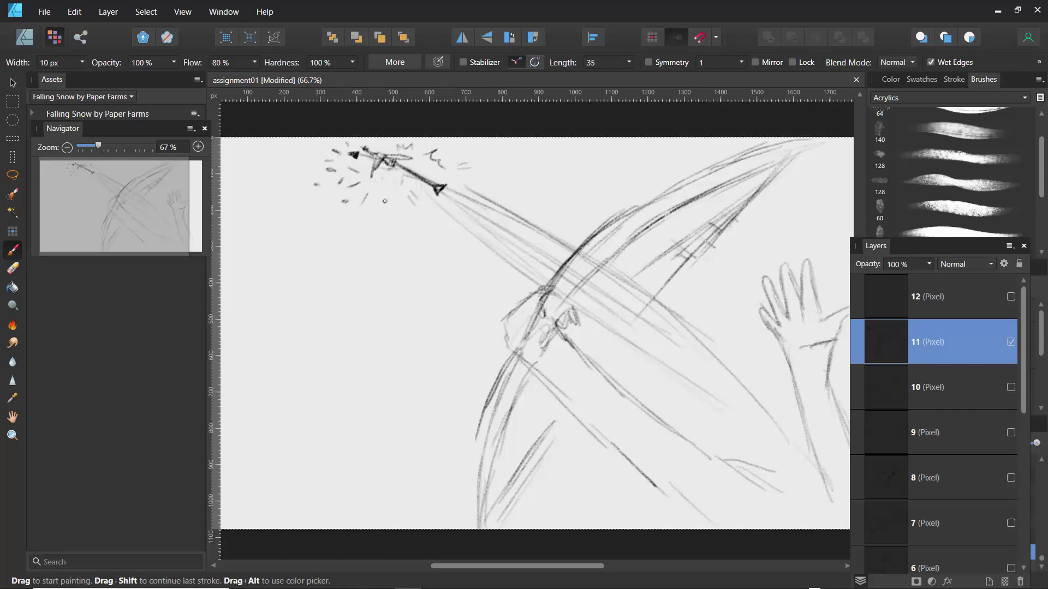
# - Draw and shade a small figure beneath the arrow
pyautogui.moveTo(384, 203)
pyautogui.mouseDown()
pyautogui.moveTo(377, 212)
pyautogui.moveTo(388, 198)
pyautogui.moveTo(380, 193)
pyautogui.moveTo(374, 206)
pyautogui.moveTo(371, 191)
pyautogui.moveTo(364, 210)
pyautogui.moveTo(354, 202)
pyautogui.moveTo(351, 219)
pyautogui.moveTo(382, 218)
pyautogui.moveTo(356, 219)
pyautogui.moveTo(365, 225)
pyautogui.moveTo(378, 210)
pyautogui.moveTo(354, 216)
pyautogui.moveTo(366, 205)
pyautogui.moveTo(356, 202)
pyautogui.moveTo(361, 214)
pyautogui.moveTo(383, 207)
pyautogui.moveTo(352, 226)
pyautogui.mouseUp()
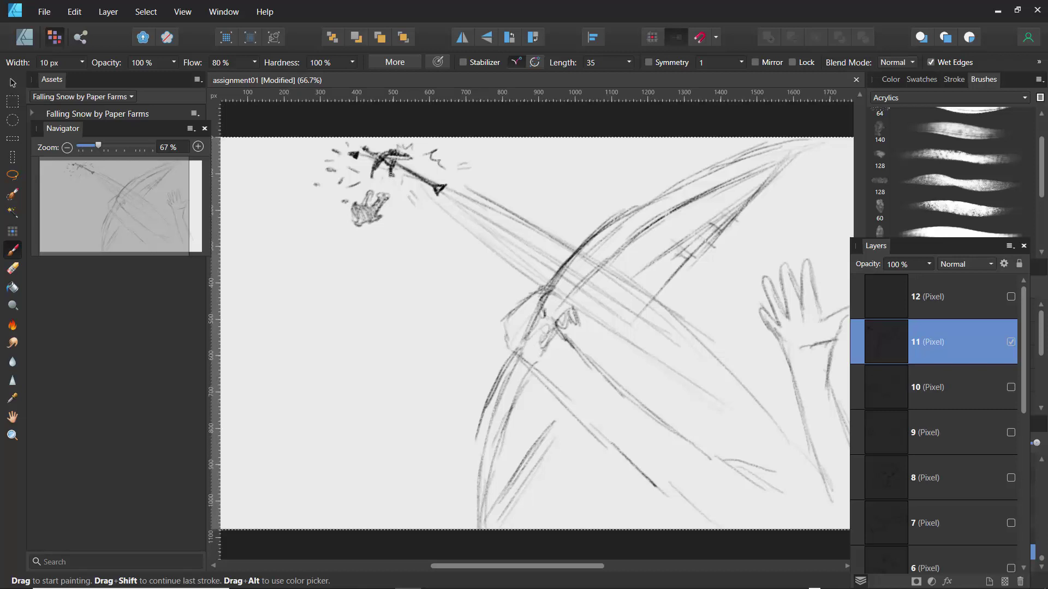
pyautogui.moveTo(391, 175); pyautogui.dragTo(369, 150)
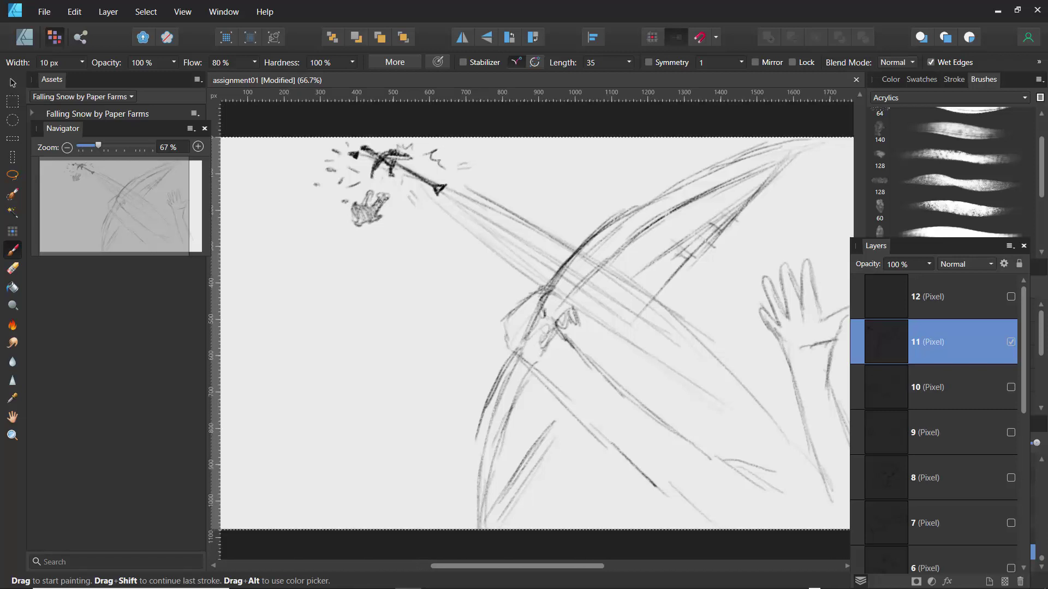
pyautogui.moveTo(379, 200)
pyautogui.mouseDown()
pyautogui.moveTo(357, 223)
pyautogui.moveTo(381, 218)
pyautogui.mouseUp()
# - Darken the central figure's lines, head outline and left arc strokes, then show sketch 12 for comparison
pyautogui.moveTo(568, 341)
pyautogui.mouseDown()
pyautogui.moveTo(562, 297)
pyautogui.moveTo(551, 307)
pyautogui.moveTo(543, 301)
pyautogui.moveTo(556, 318)
pyautogui.moveTo(538, 293)
pyautogui.moveTo(496, 328)
pyautogui.moveTo(515, 370)
pyautogui.moveTo(509, 358)
pyautogui.moveTo(605, 447)
pyautogui.mouseUp()
pyautogui.moveTo(571, 320)
pyautogui.mouseDown()
pyautogui.moveTo(569, 330)
pyautogui.moveTo(571, 300)
pyautogui.moveTo(555, 316)
pyautogui.mouseUp()
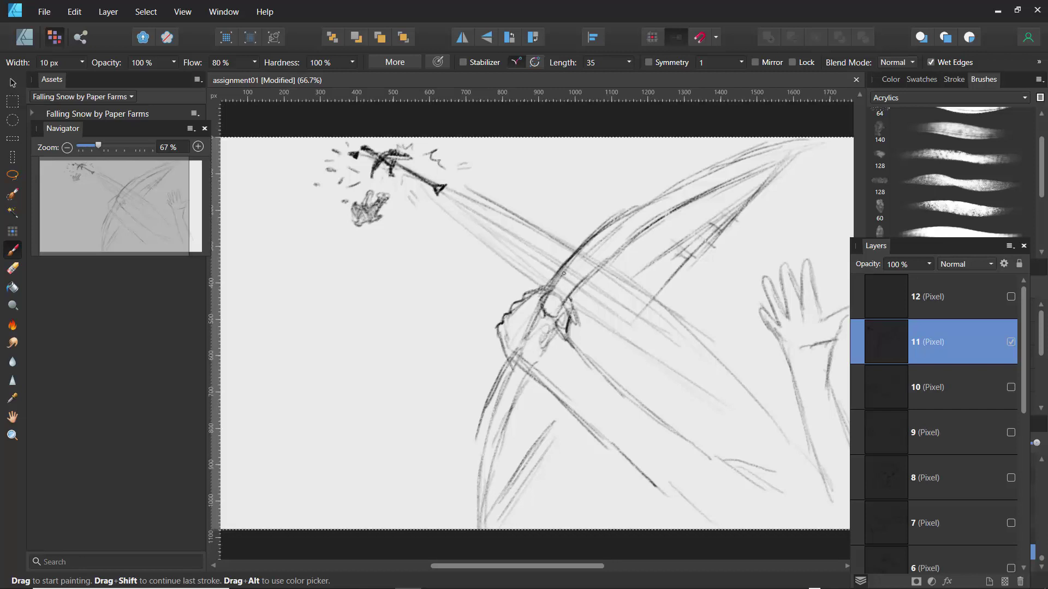
pyautogui.moveTo(572, 254); pyautogui.dragTo(546, 293)
pyautogui.moveTo(516, 360)
pyautogui.mouseDown()
pyautogui.moveTo(474, 474)
pyautogui.moveTo(502, 435)
pyautogui.mouseUp()
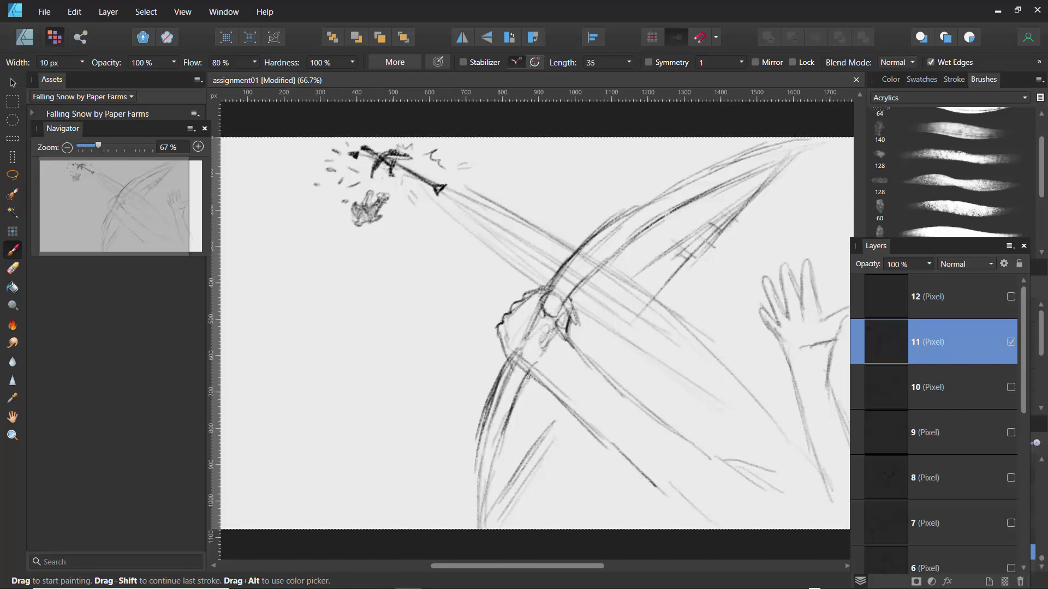
pyautogui.moveTo(527, 382); pyautogui.dragTo(505, 429)
pyautogui.moveTo(510, 428); pyautogui.dragTo(495, 457)
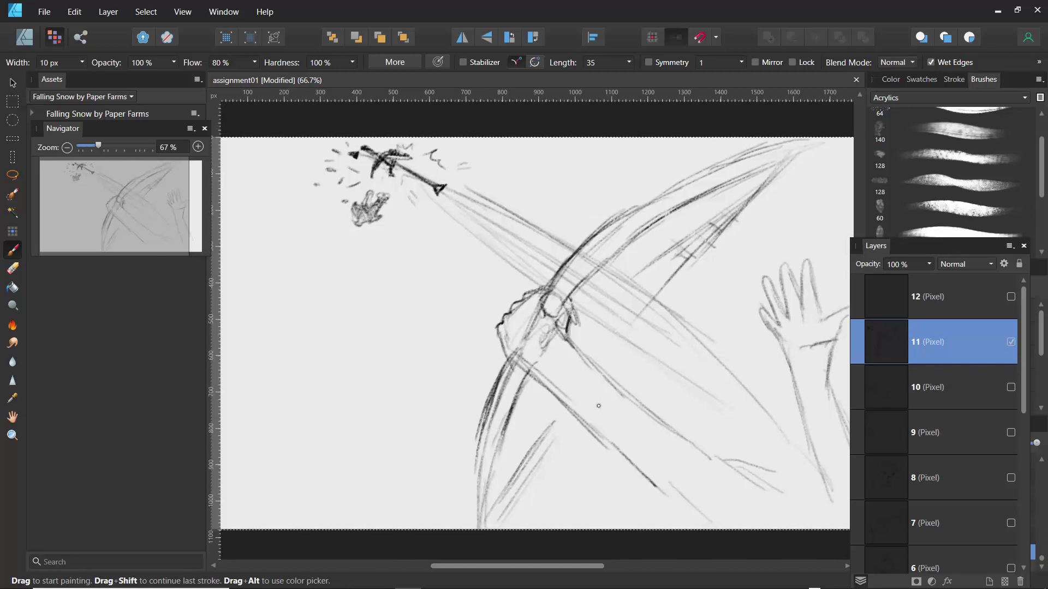
pyautogui.click(1010, 297)
# - Hide sketch 12 again and select the bg background rectangle in the Layers panel
pyautogui.click(1010, 297)
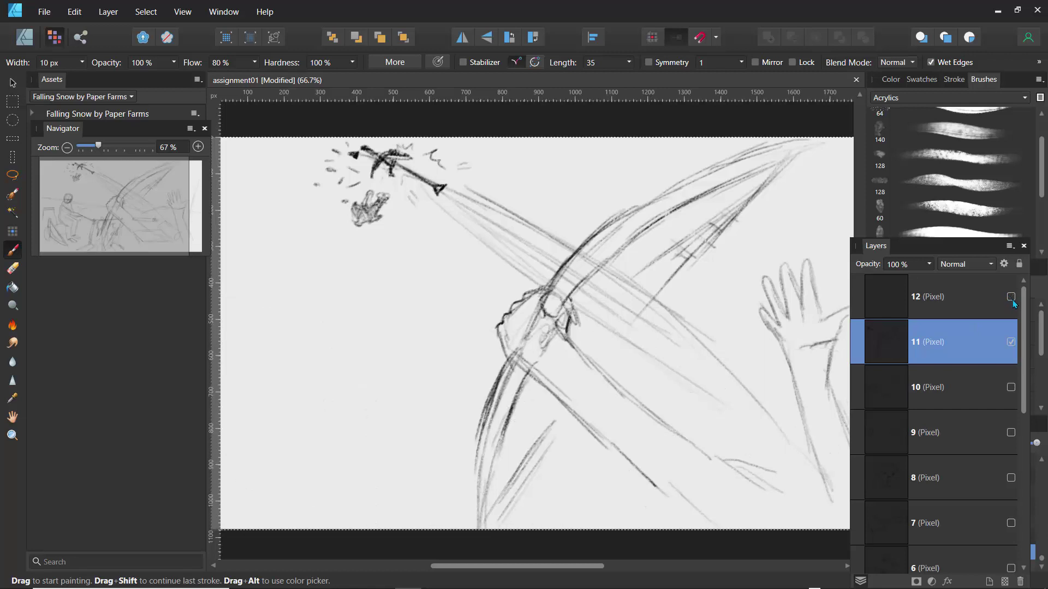
pyautogui.moveTo(1022, 349); pyautogui.dragTo(1022, 505)
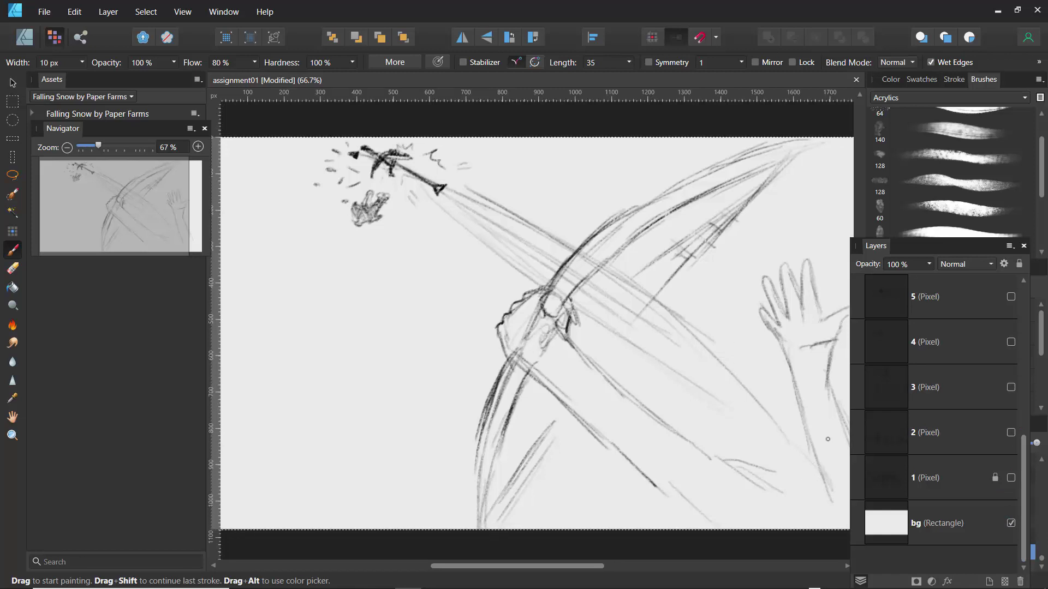
pyautogui.click(933, 525)
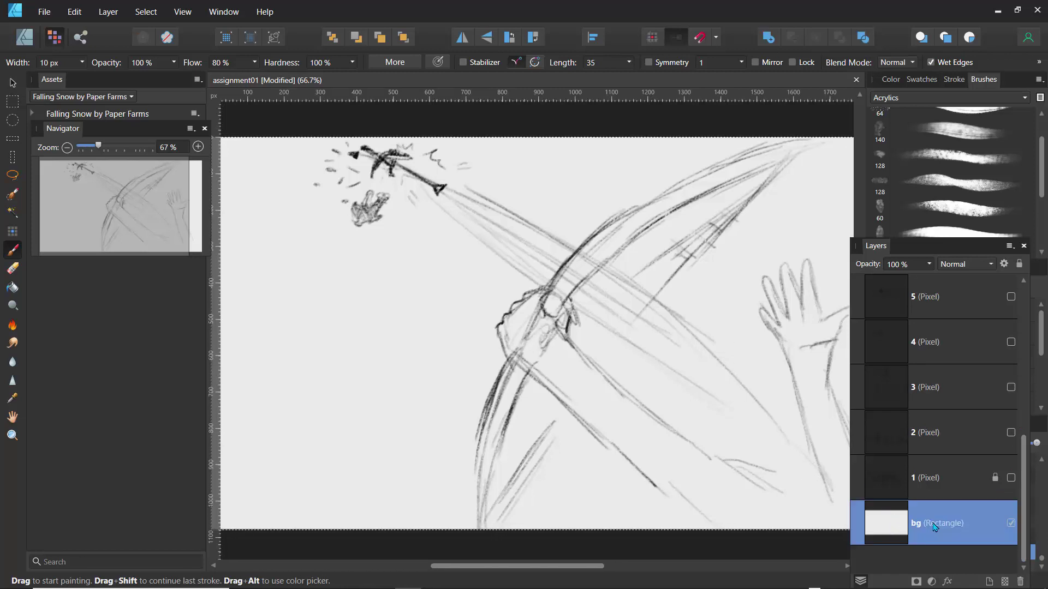
pyautogui.moveTo(1024, 494); pyautogui.dragTo(1035, 386)
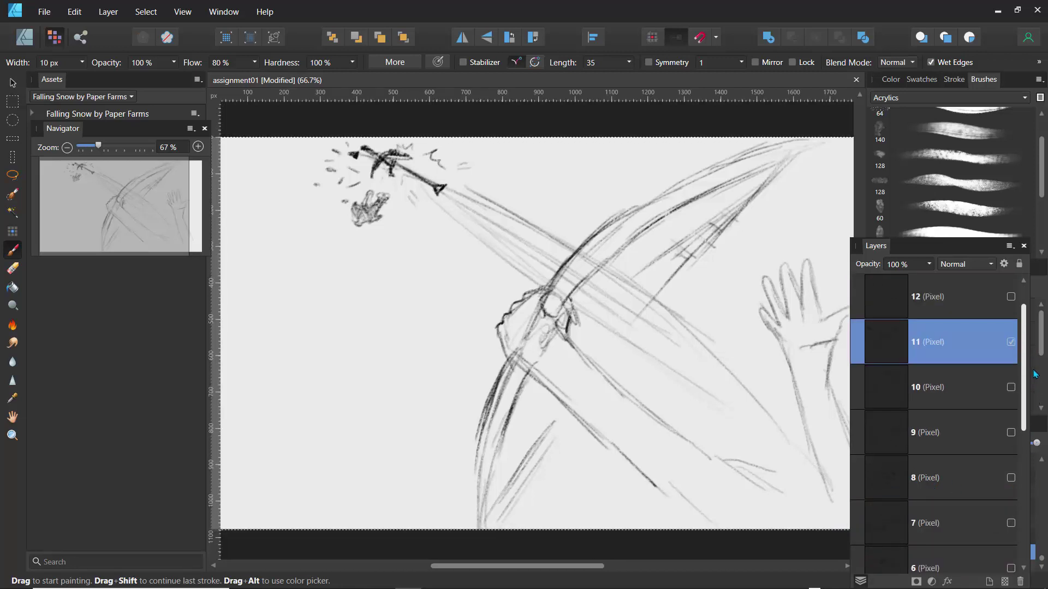
pyautogui.scroll(-1, 1042, 404)
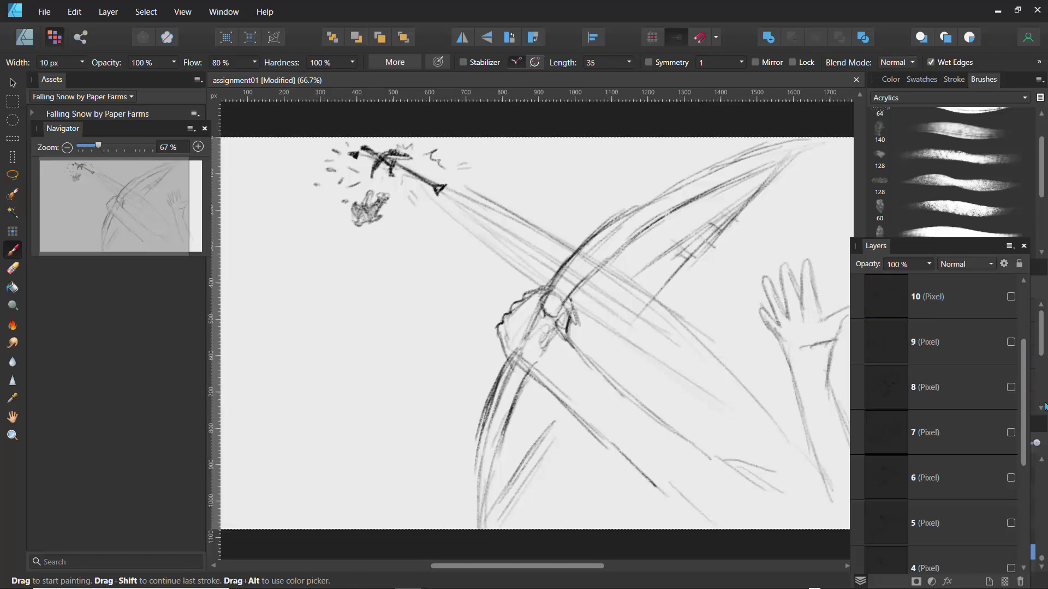
# - Export the selected background area as a PNG named 11.png in the Storyboarding folder
pyautogui.click(44, 11)
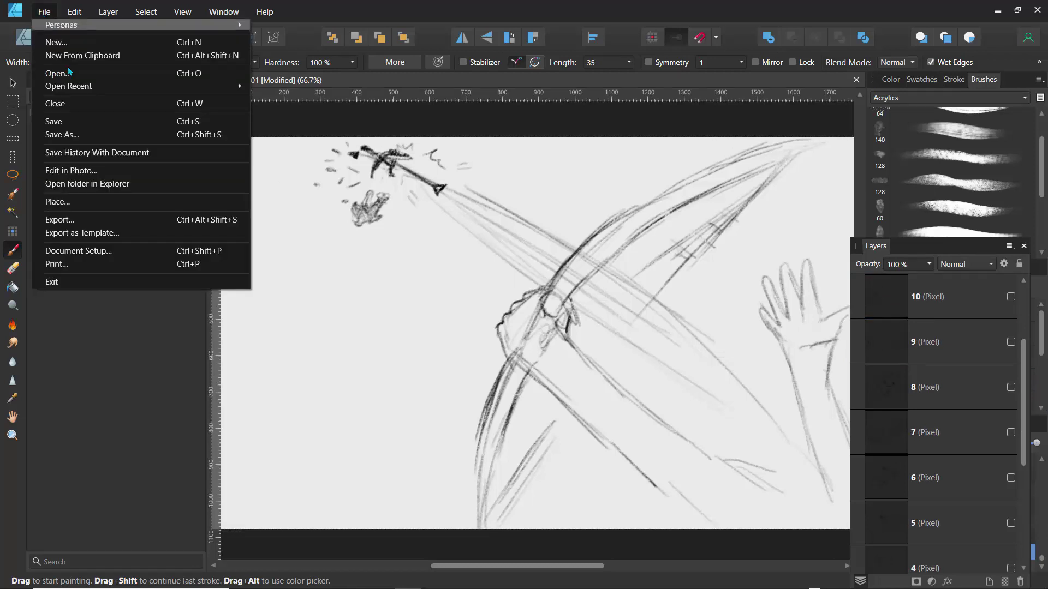
pyautogui.click(69, 220)
pyautogui.click(473, 325)
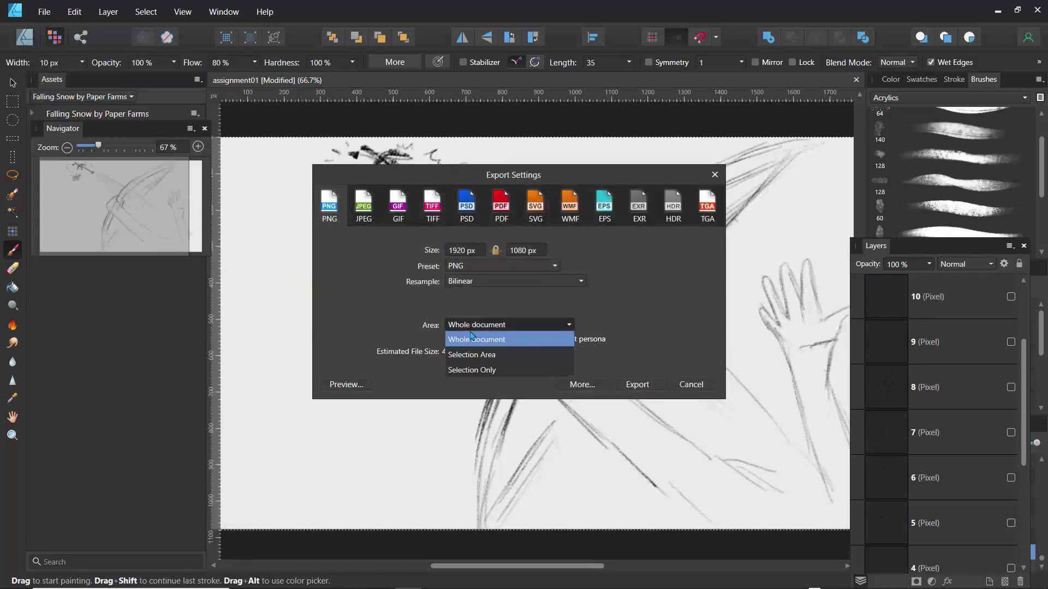
pyautogui.click(471, 370)
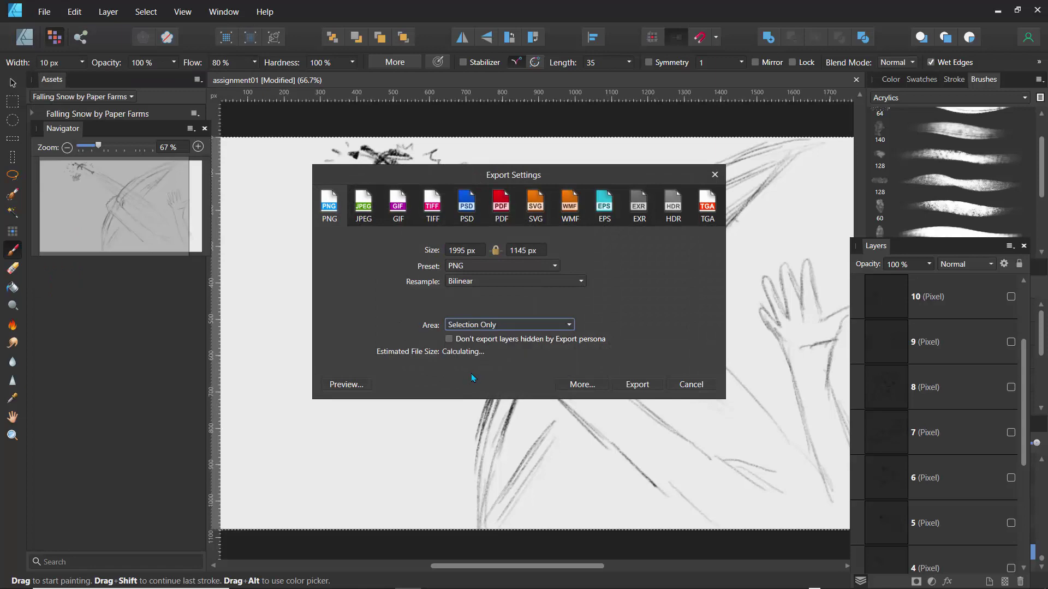
pyautogui.click(635, 384)
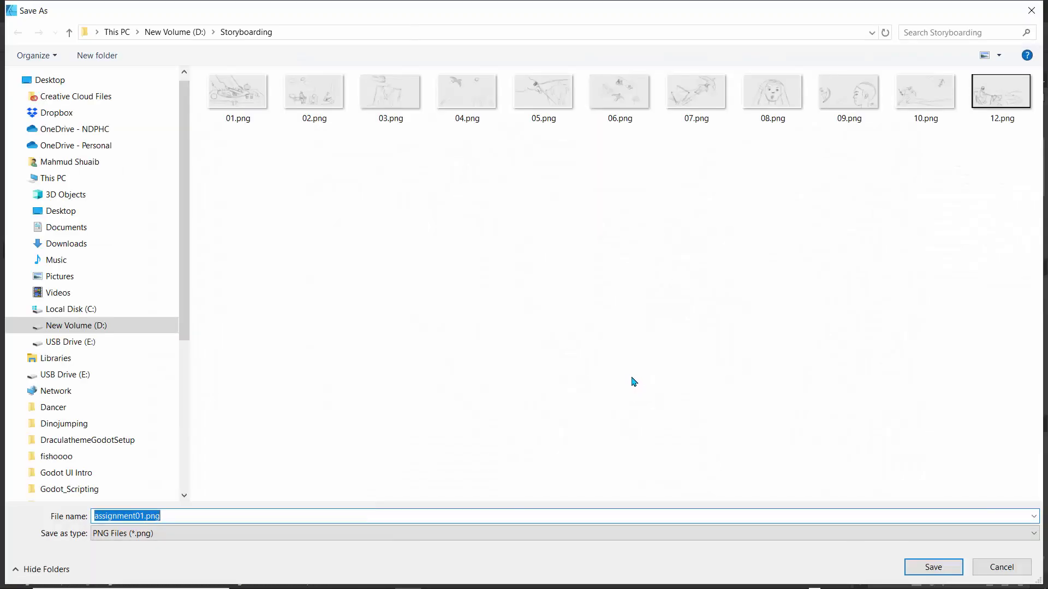
pyautogui.write('11')
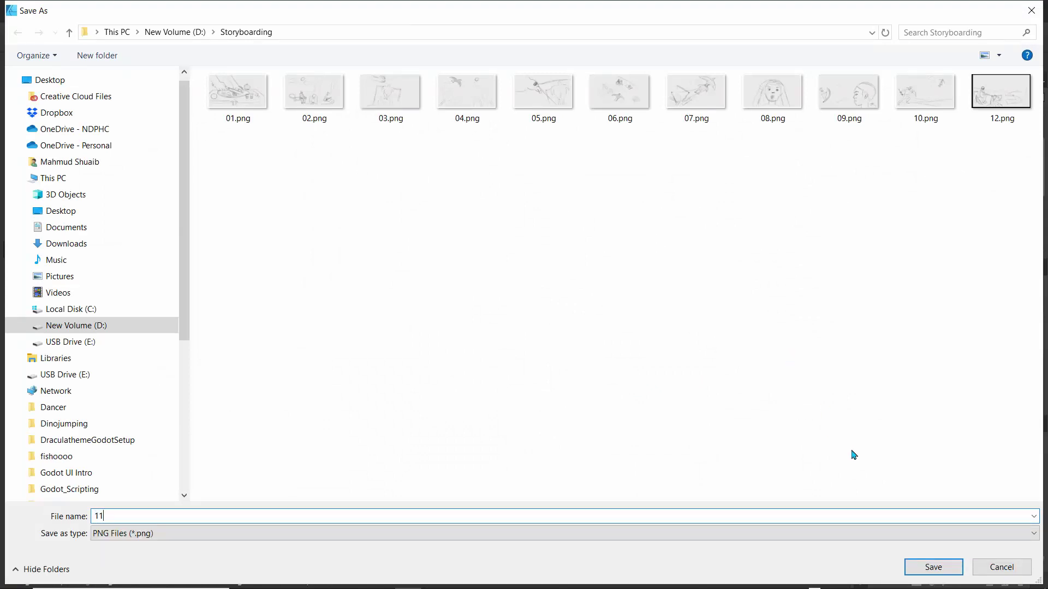
pyautogui.click(920, 567)
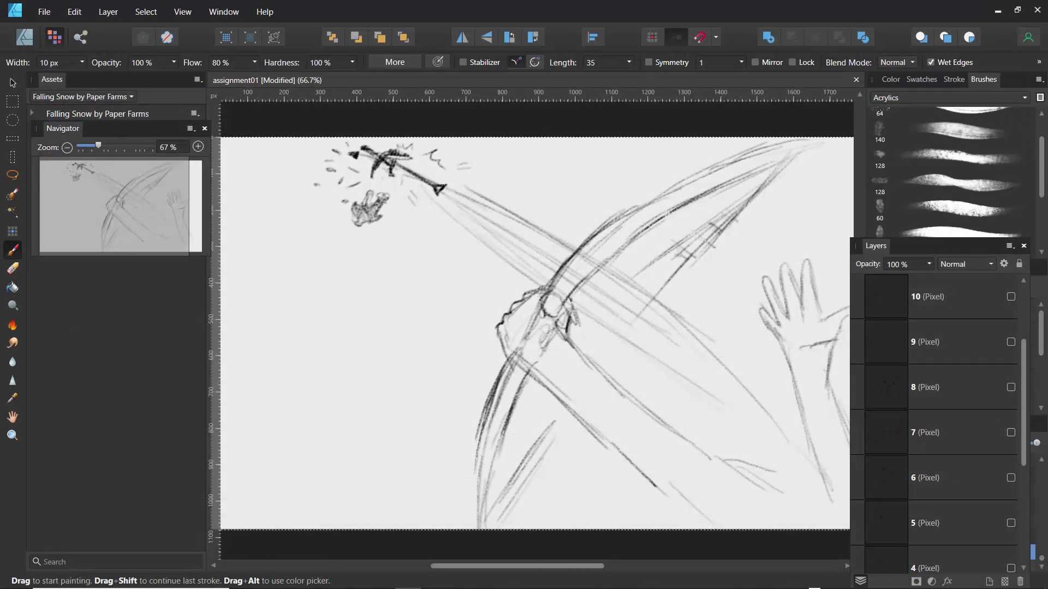
pyautogui.moveTo(333, 587)
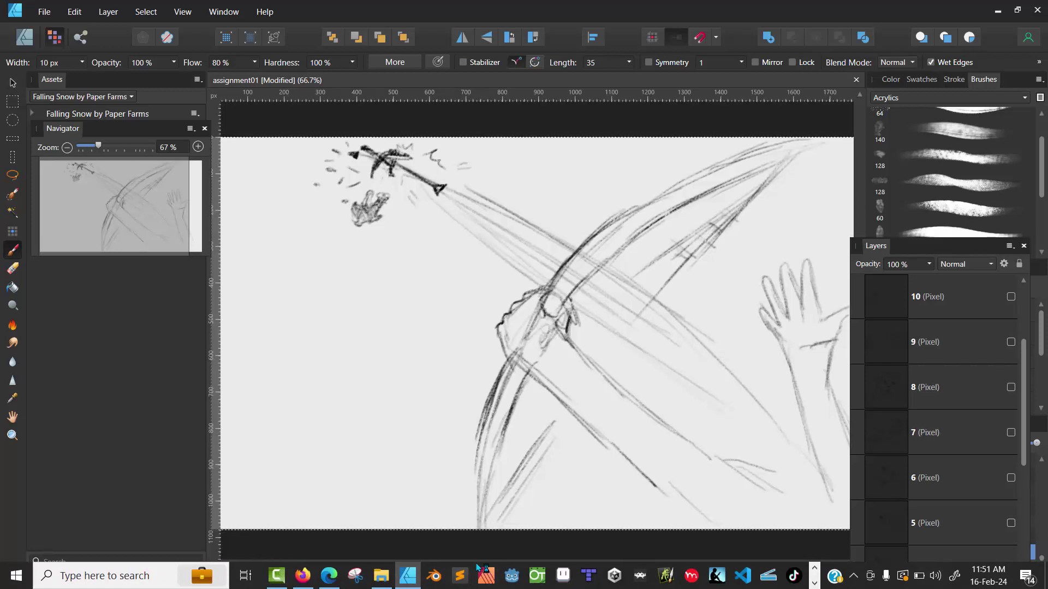
# - Launch Affinity Publisher from the Windows taskbar
pyautogui.click(482, 574)
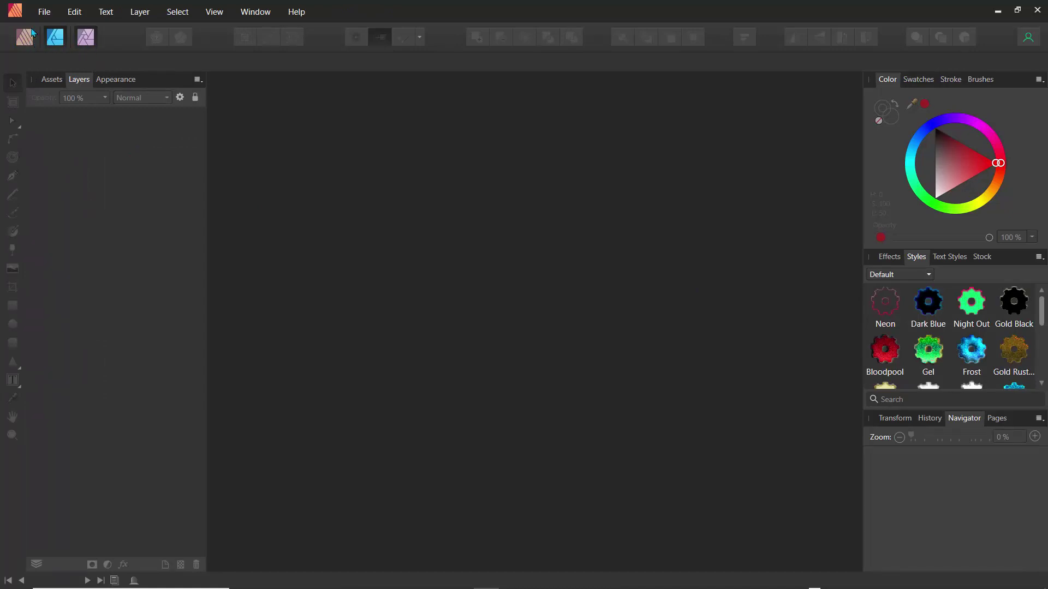
# - In the Publisher persona, create a 10-page document from the Web FHD 1080p (1920×1080 px) preset
pyautogui.click(31, 34)
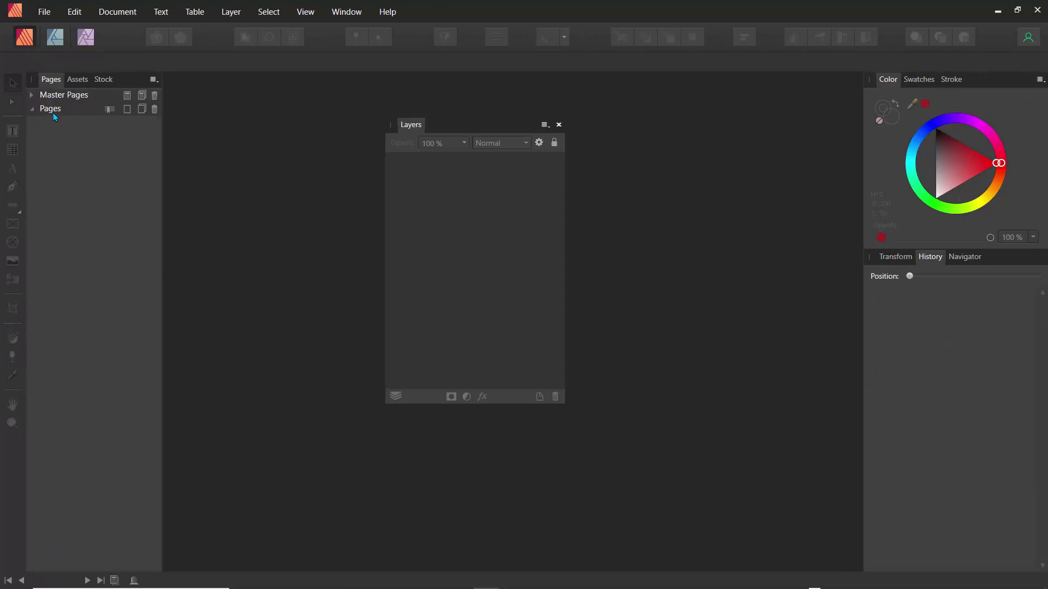
pyautogui.click(44, 12)
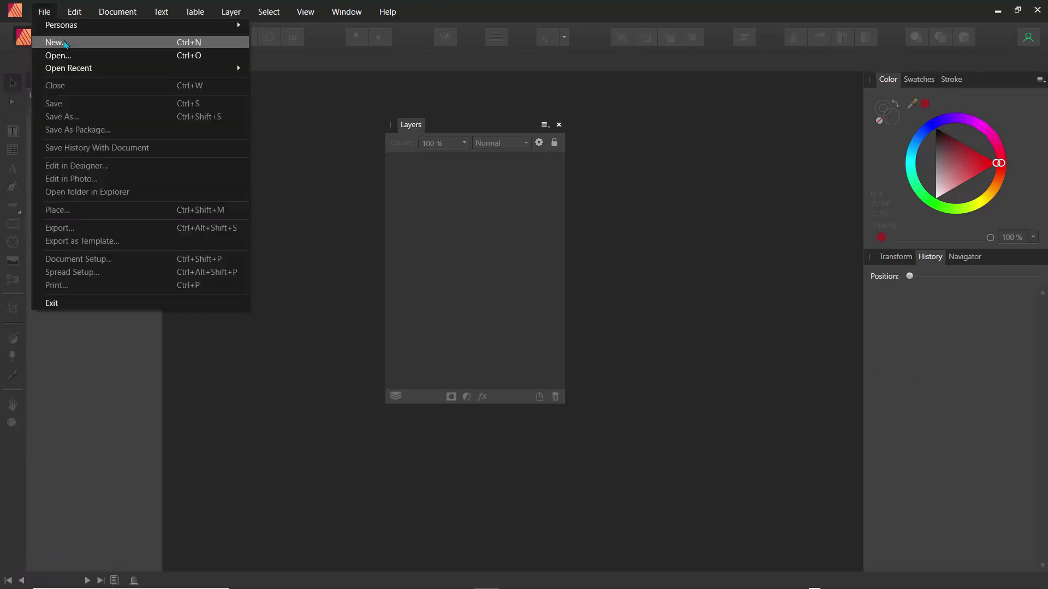
pyautogui.click(80, 52)
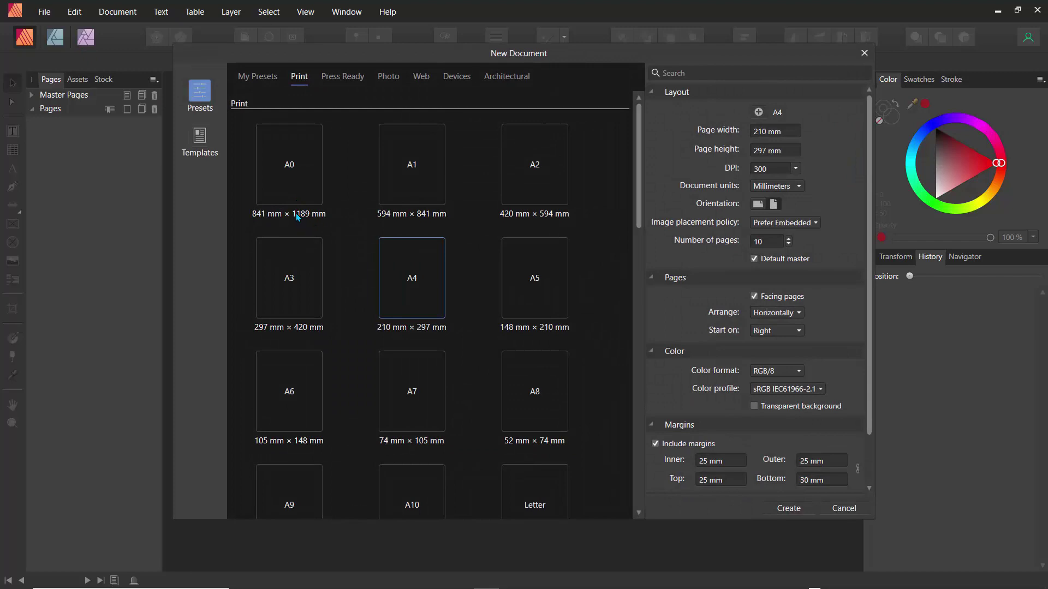
pyautogui.click(421, 85)
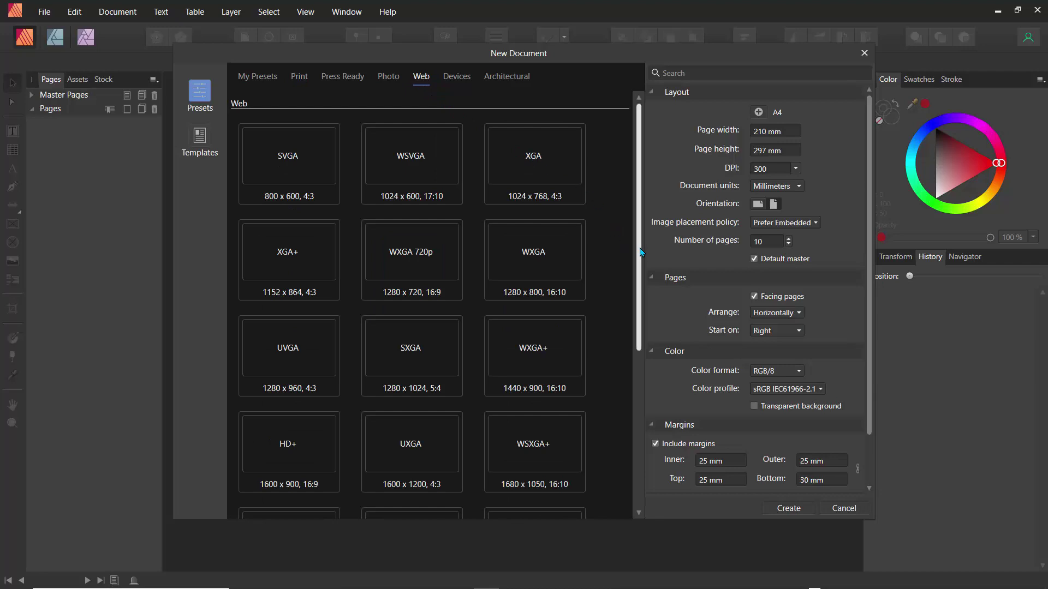
pyautogui.moveTo(639, 251); pyautogui.dragTo(640, 384)
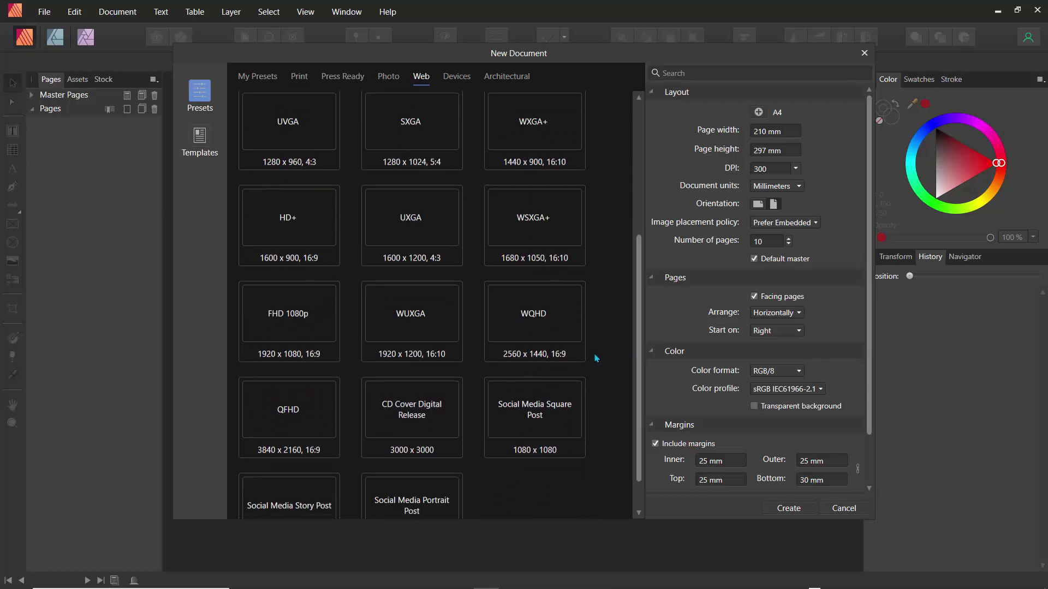
pyautogui.click(286, 327)
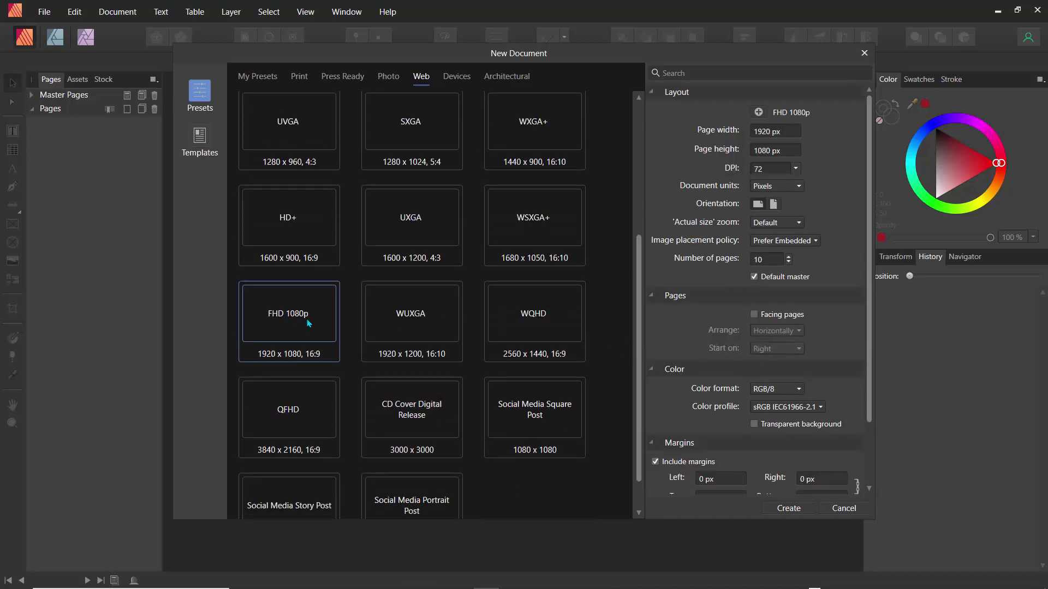
pyautogui.click(789, 508)
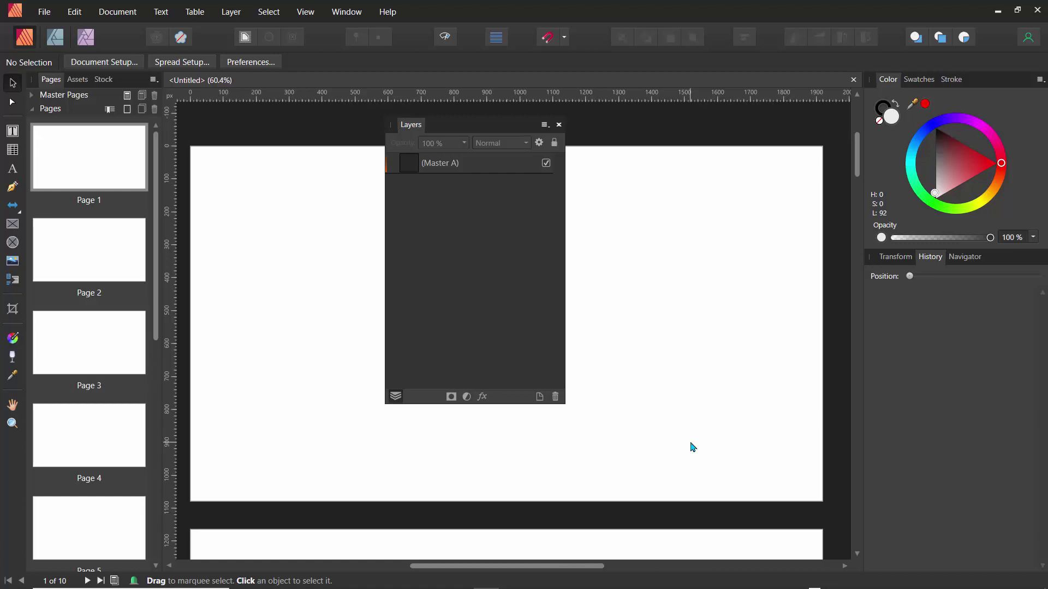
# - Zoom out to 50% and move the Layers panel off page 1
pyautogui.click(966, 258)
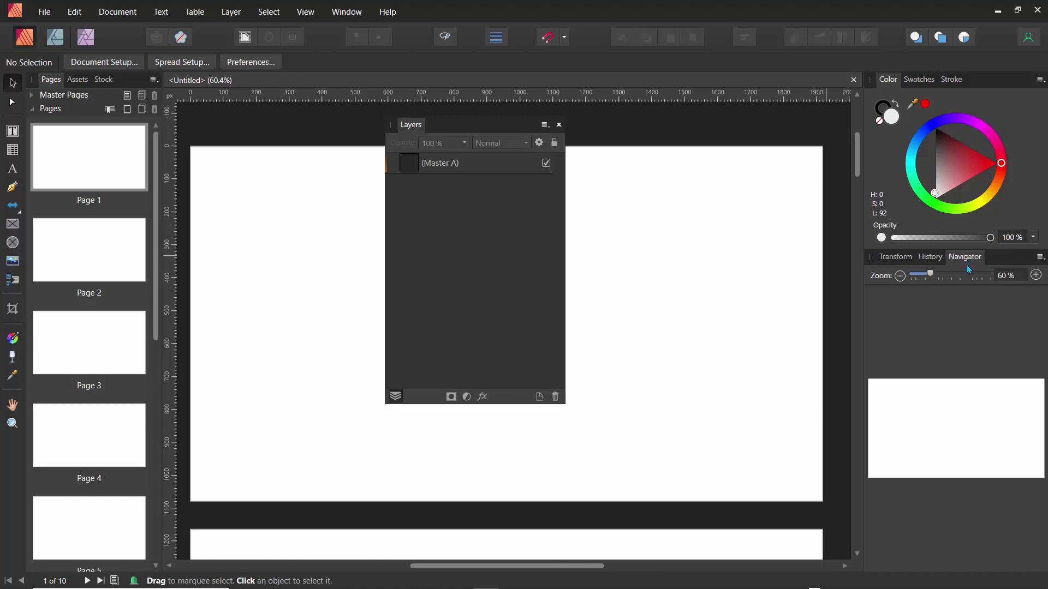
pyautogui.moveTo(933, 276); pyautogui.dragTo(927, 278)
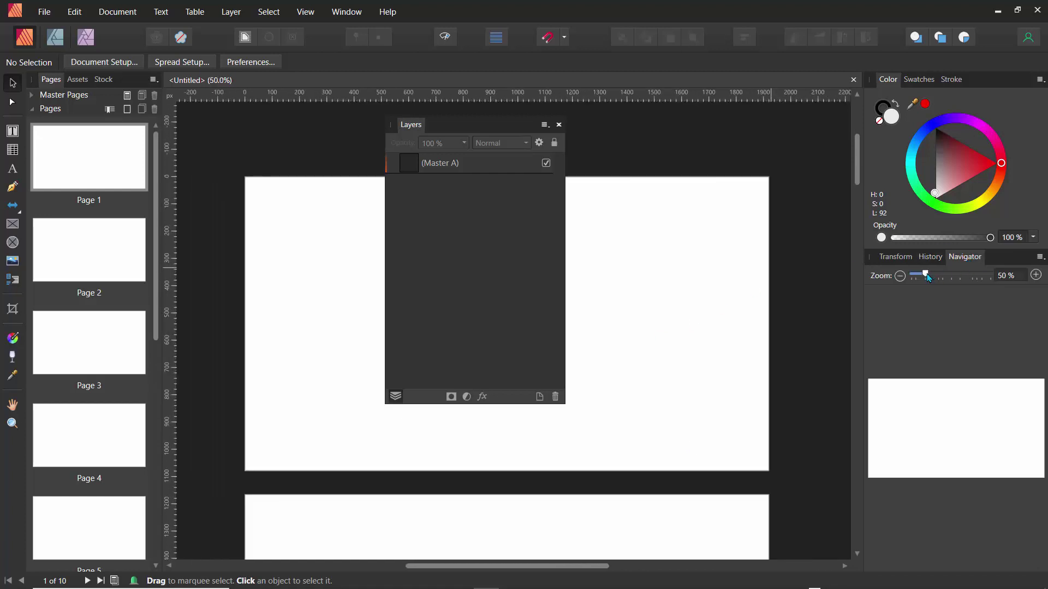
pyautogui.moveTo(461, 134); pyautogui.dragTo(839, 63)
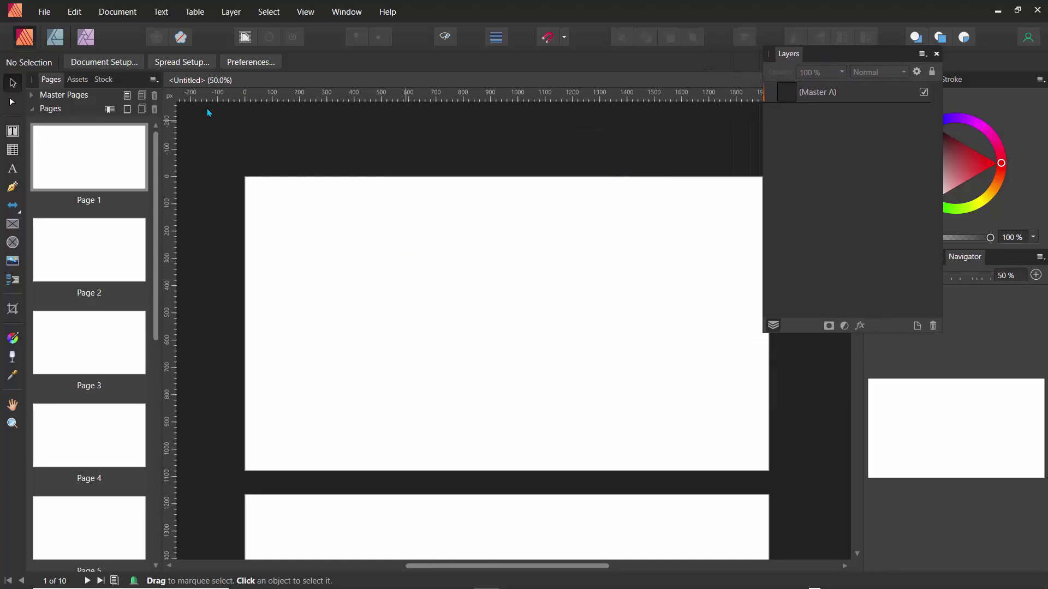
# - Choose 01.png from D:\Storyboarding in the Place dialog
pyautogui.click(45, 11)
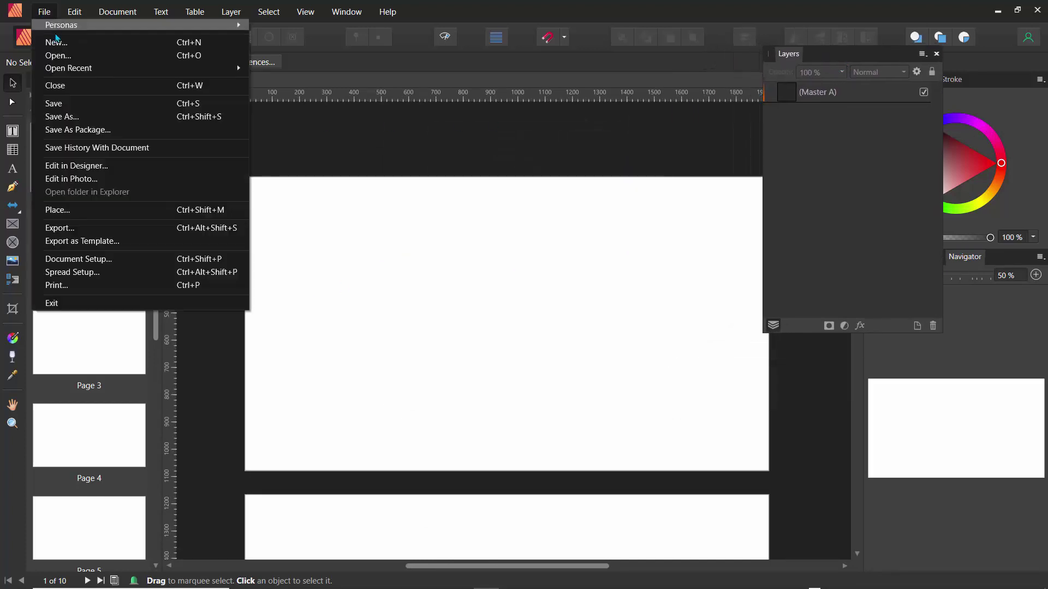
pyautogui.click(80, 209)
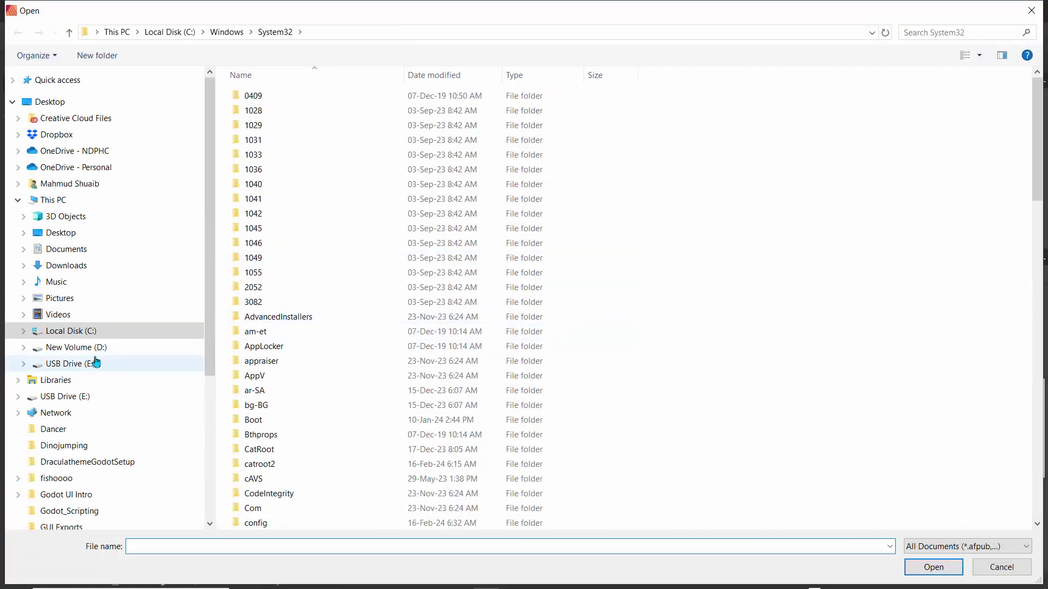
pyautogui.click(92, 349)
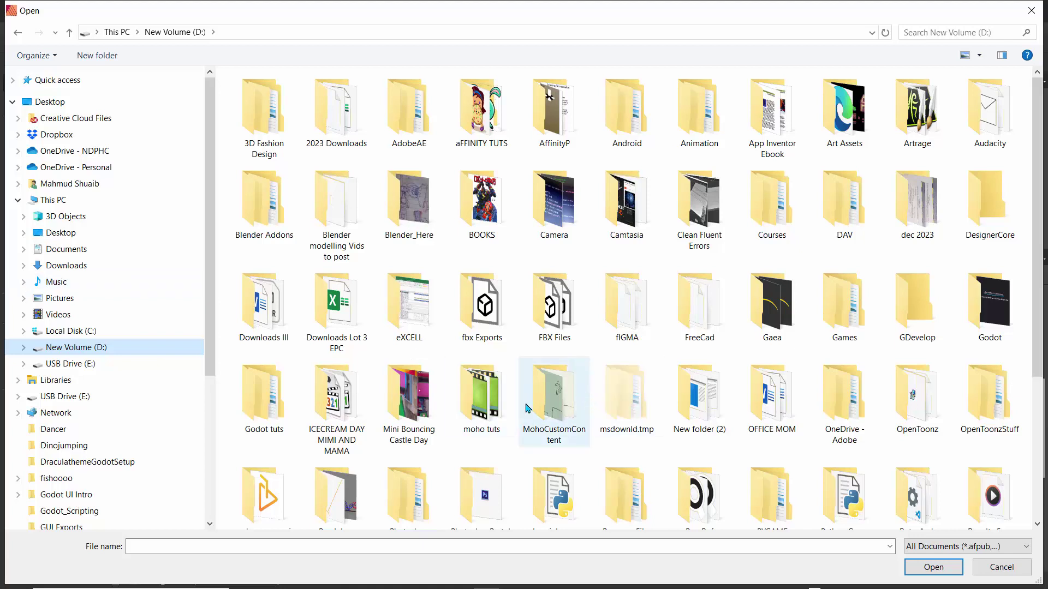
pyautogui.click(494, 409)
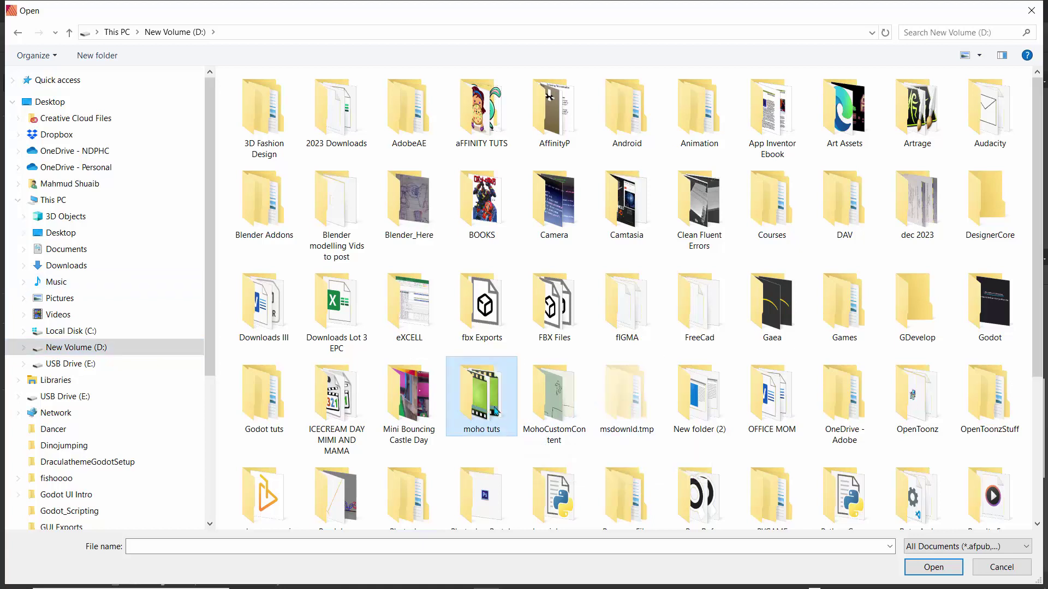
pyautogui.press('s')
pyautogui.press('s')
pyautogui.press('s')
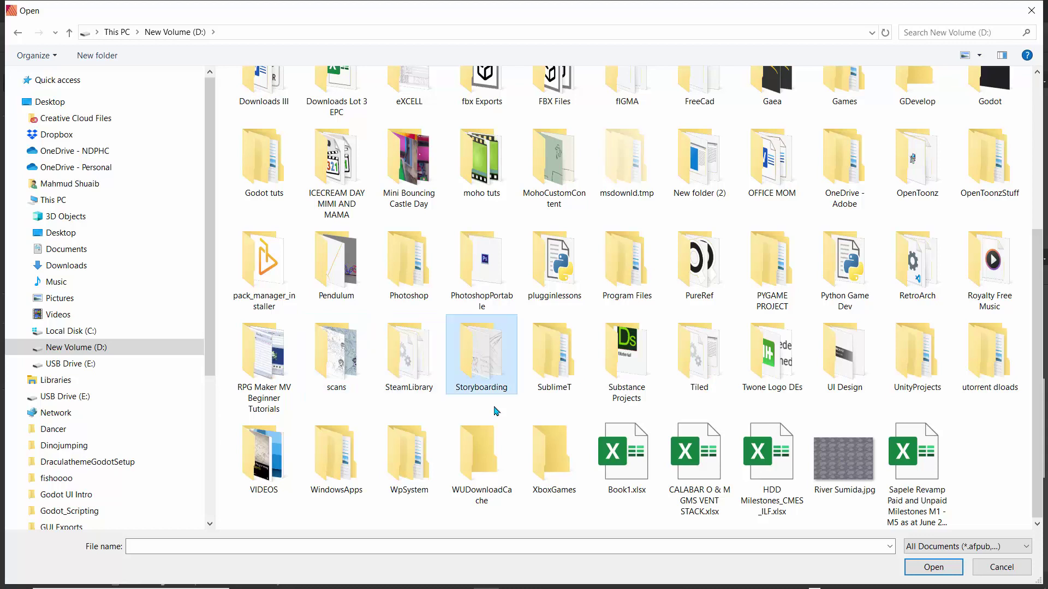
pyautogui.press('Return')
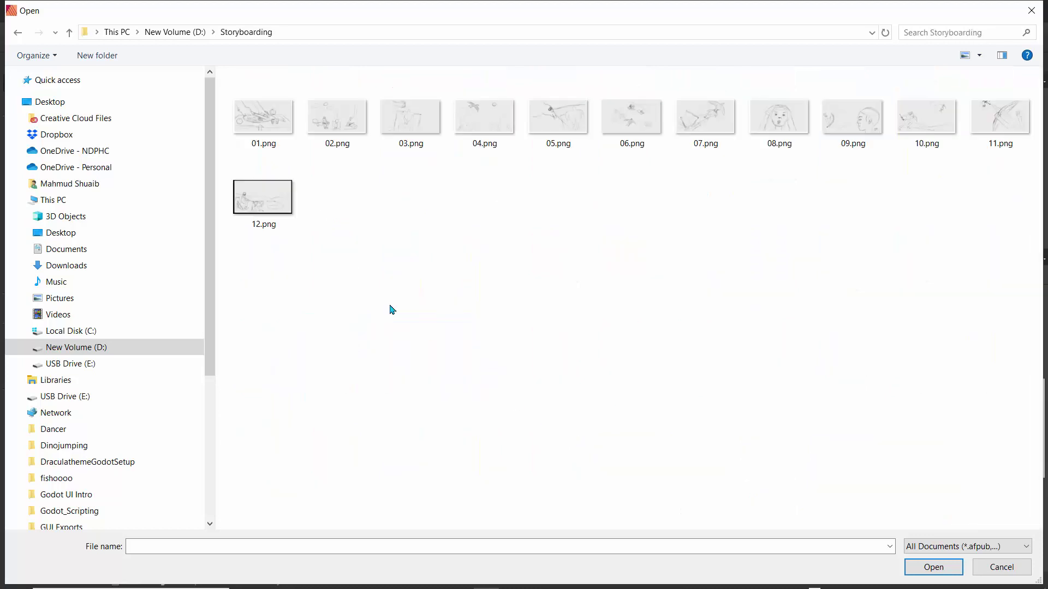
pyautogui.click(266, 133)
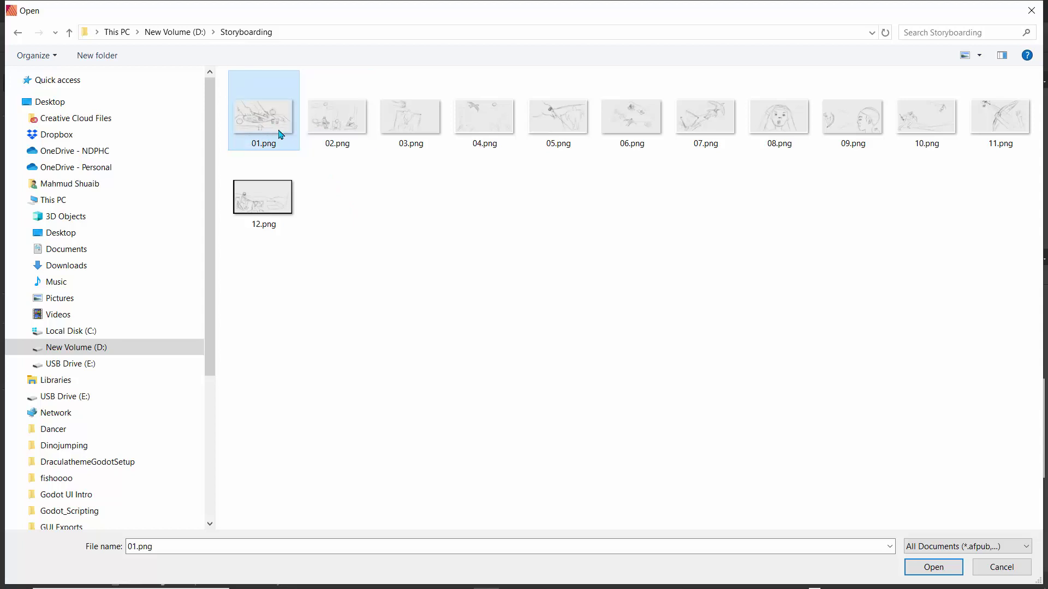
pyautogui.click(933, 567)
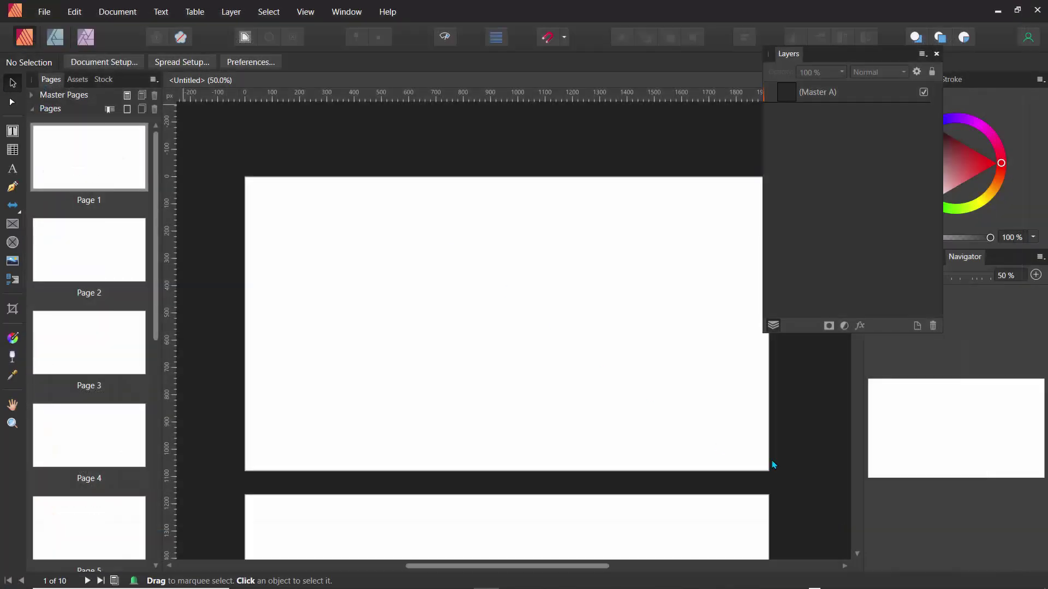
# - Drop 01.png onto page 1 and align it to fill the page
pyautogui.click(535, 332)
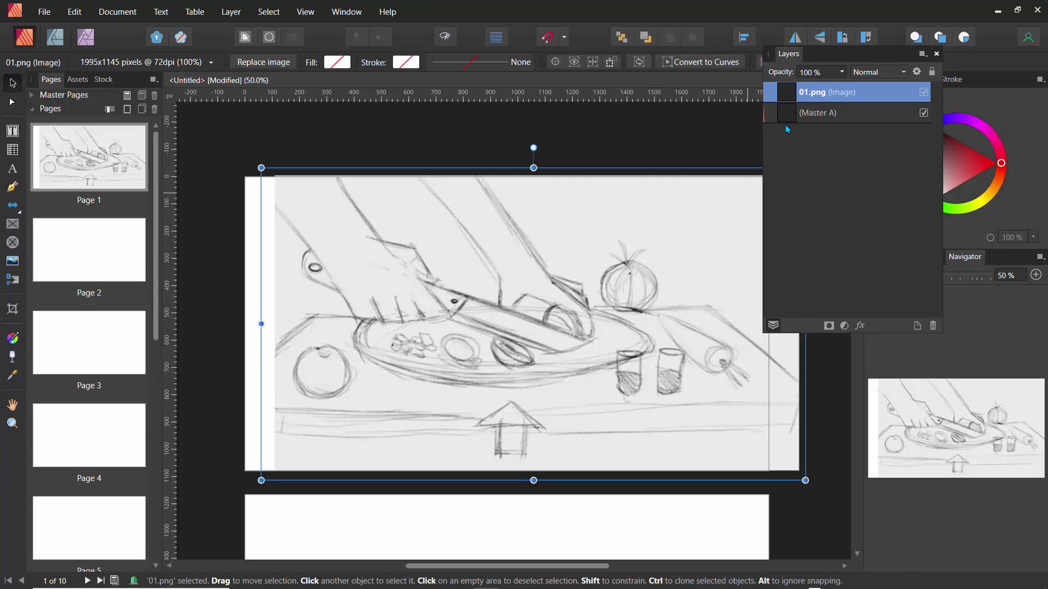
pyautogui.moveTo(821, 59); pyautogui.dragTo(887, 142)
pyautogui.moveTo(565, 288); pyautogui.dragTo(532, 289)
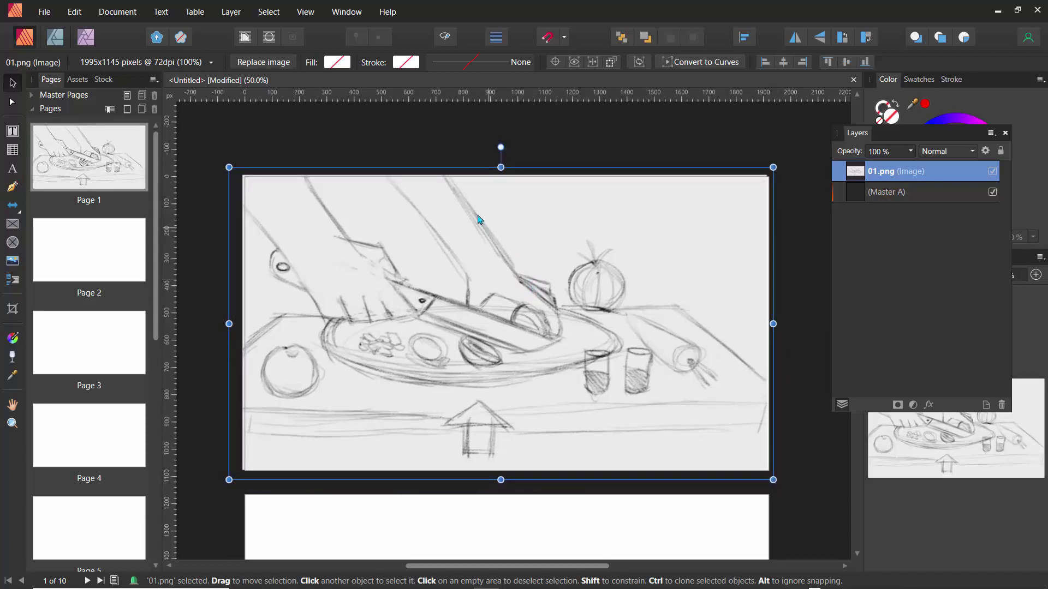
pyautogui.click(401, 153)
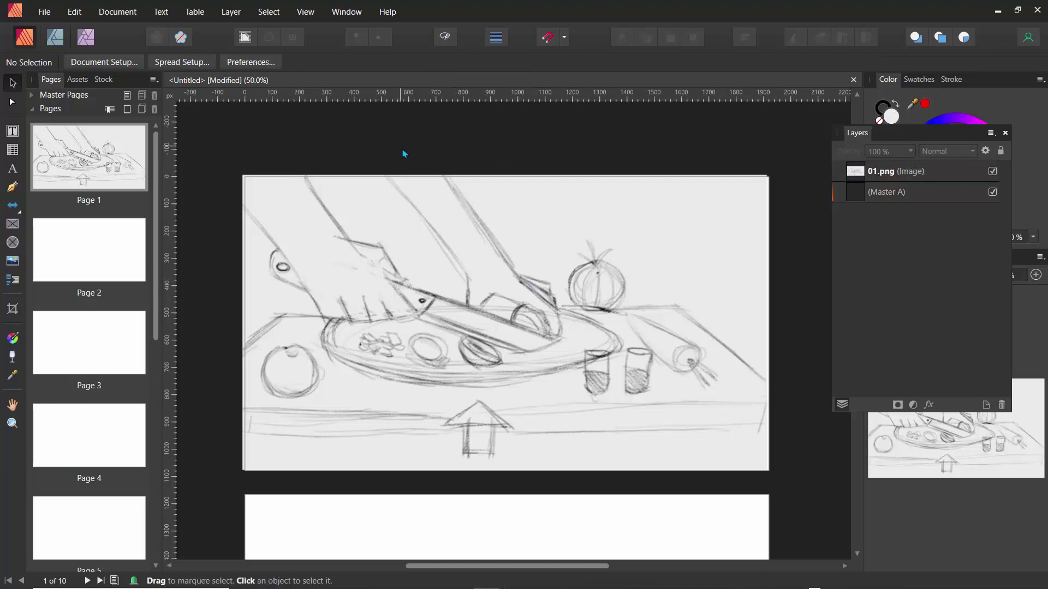
# - Display blank page 2 from the Pages panel
pyautogui.moveTo(153, 240)
pyautogui.mouseDown()
pyautogui.moveTo(149, 479)
pyautogui.moveTo(154, 238)
pyautogui.mouseUp()
pyautogui.click(91, 244)
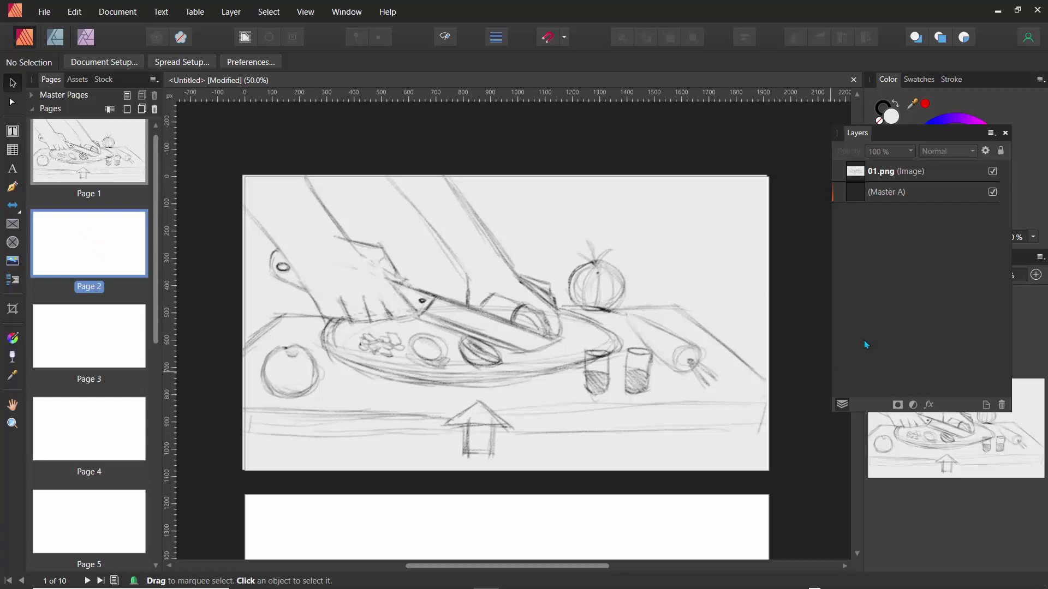
pyautogui.moveTo(891, 140); pyautogui.dragTo(687, 156)
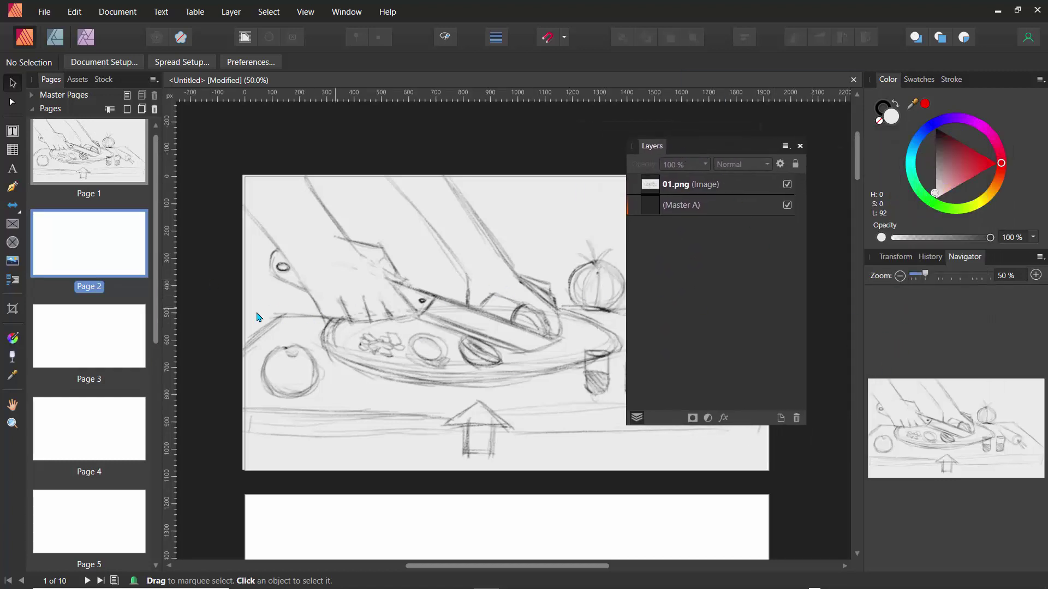
pyautogui.doubleClick(94, 264)
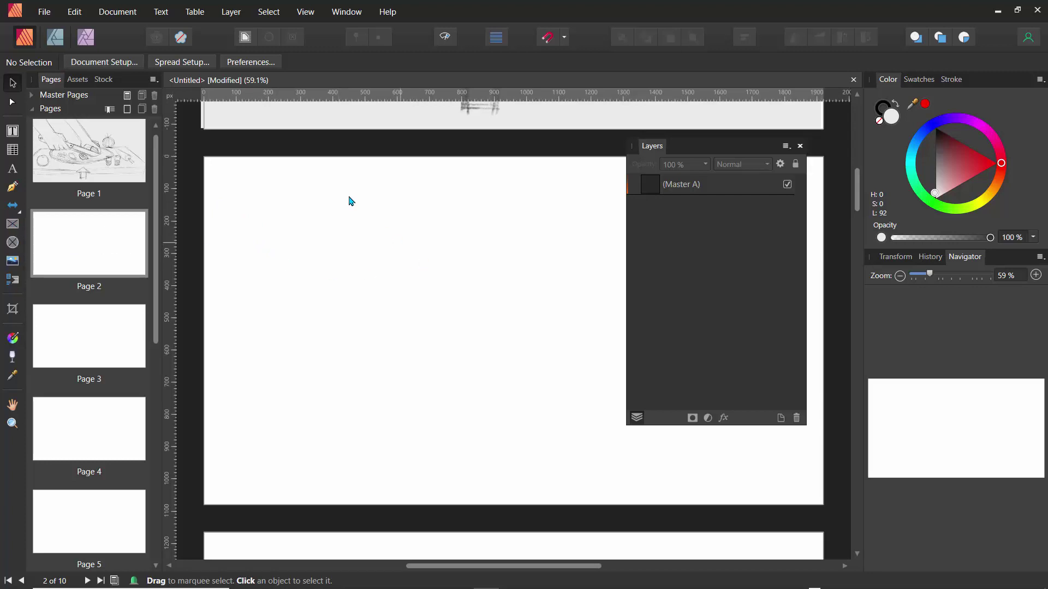
# - Place 02.png on page 2 and shift it down to cover the page
pyautogui.click(44, 11)
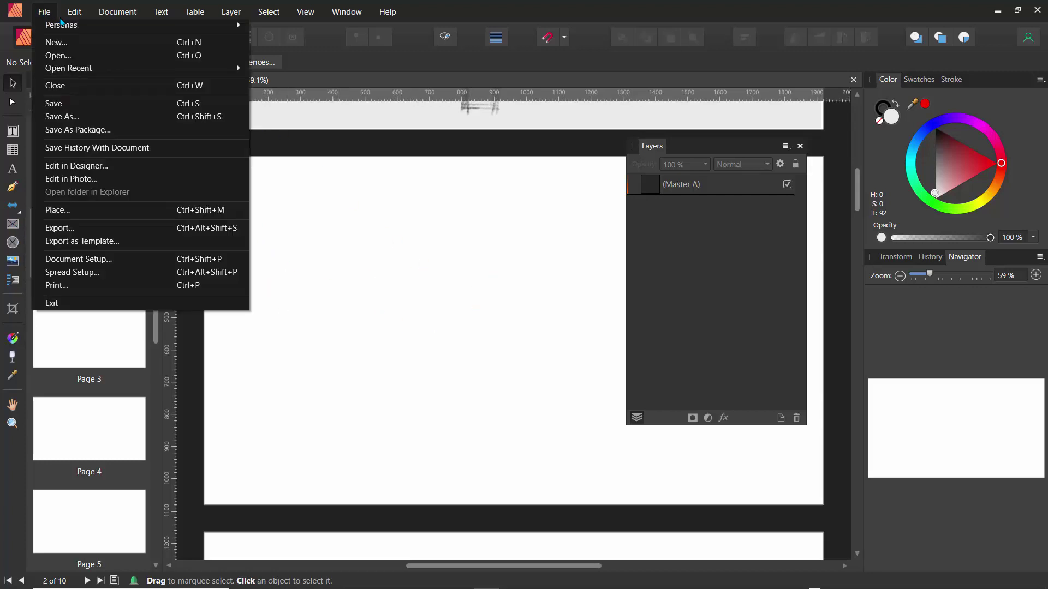
pyautogui.moveTo(43, 11)
pyautogui.click(71, 211)
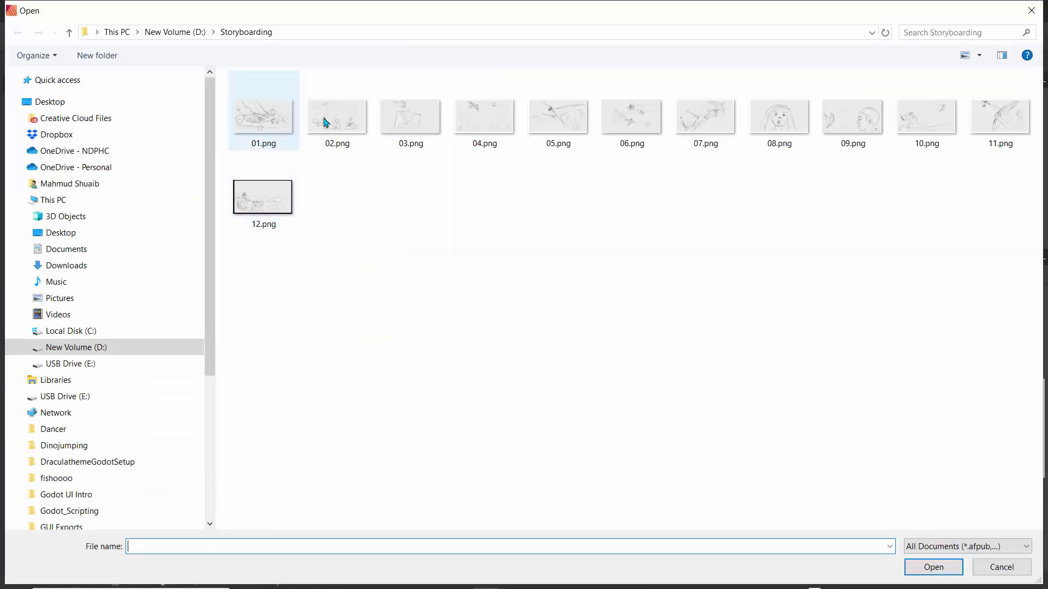
pyautogui.click(337, 128)
pyautogui.click(917, 567)
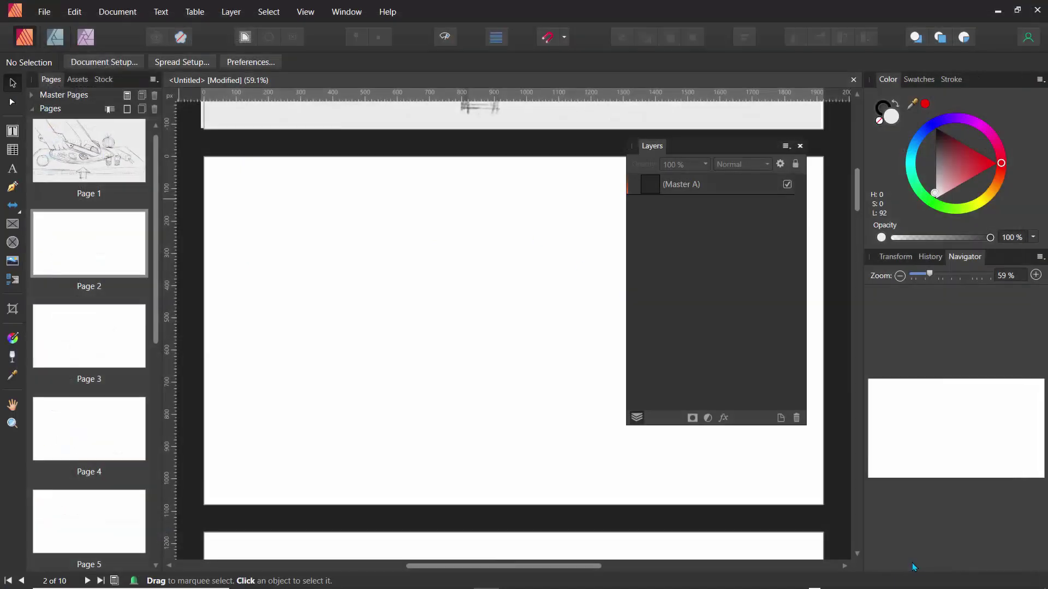
pyautogui.click(378, 316)
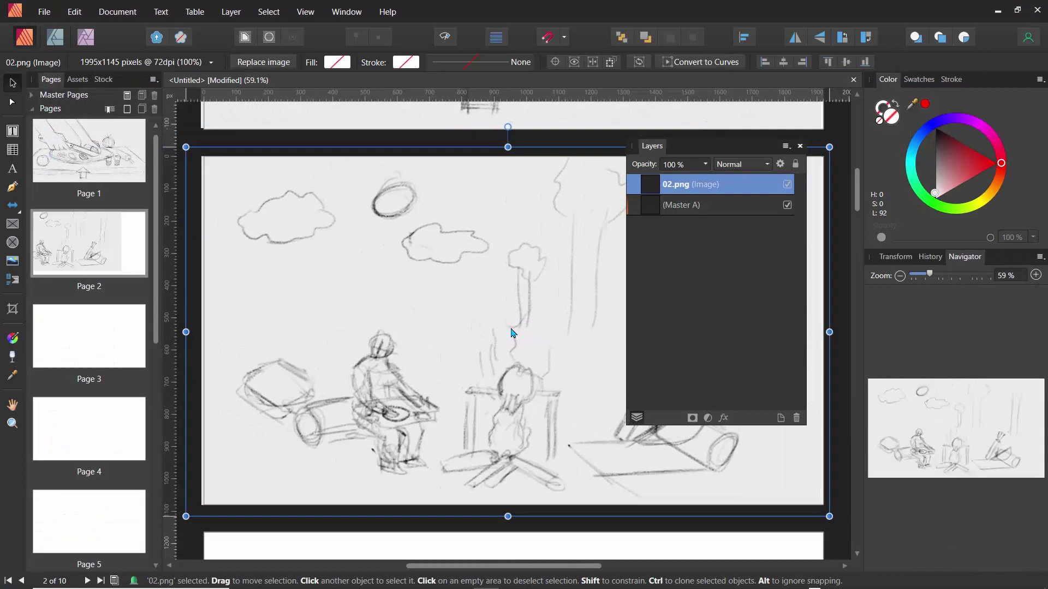
pyautogui.moveTo(508, 329); pyautogui.dragTo(511, 329)
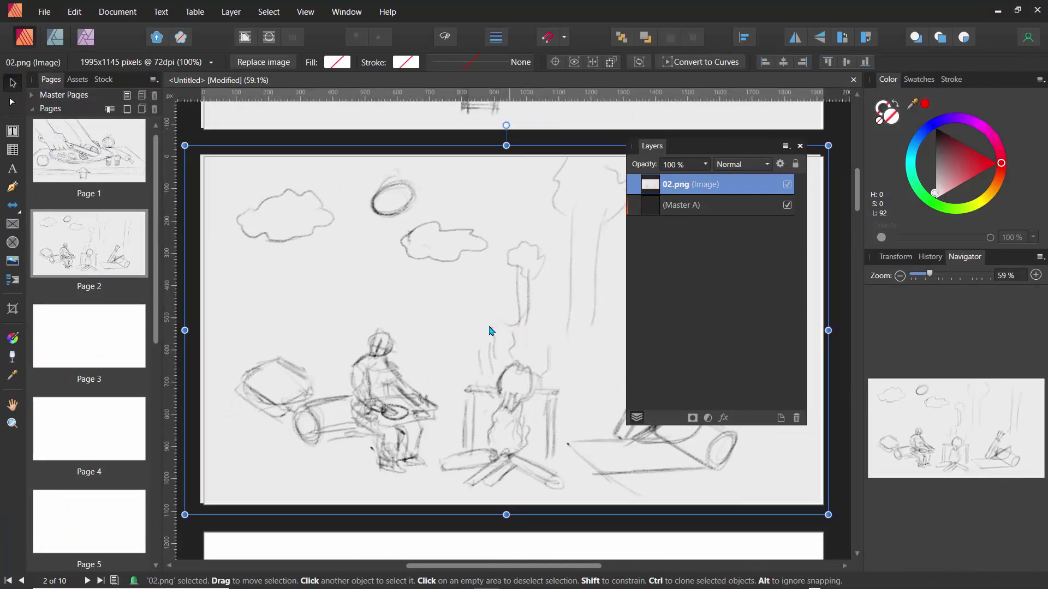
pyautogui.moveTo(493, 374); pyautogui.dragTo(497, 385)
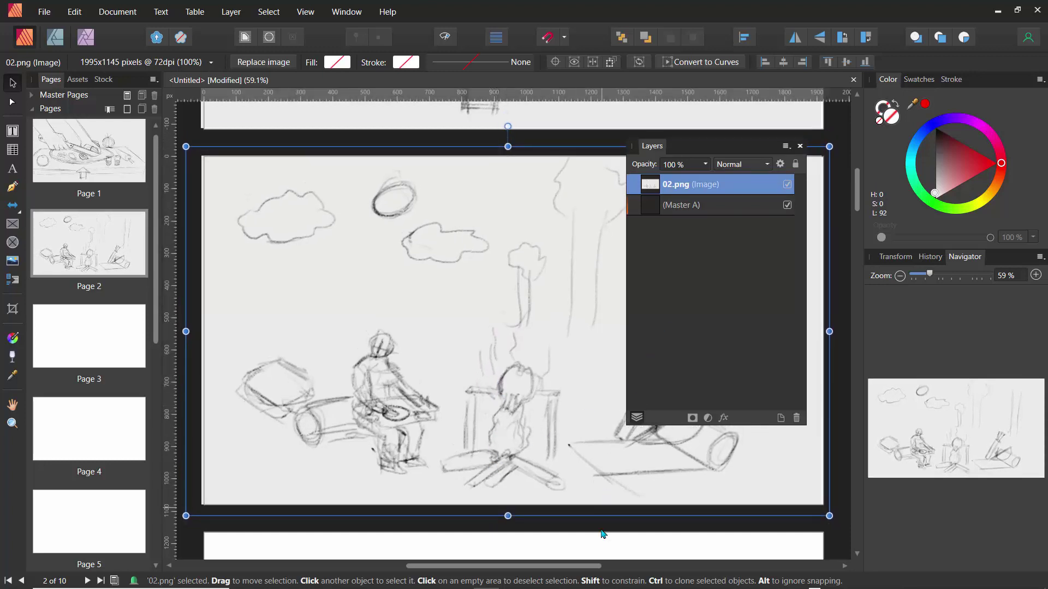
# - Place 03.png on page 3, lined up with the page
pyautogui.click(124, 340)
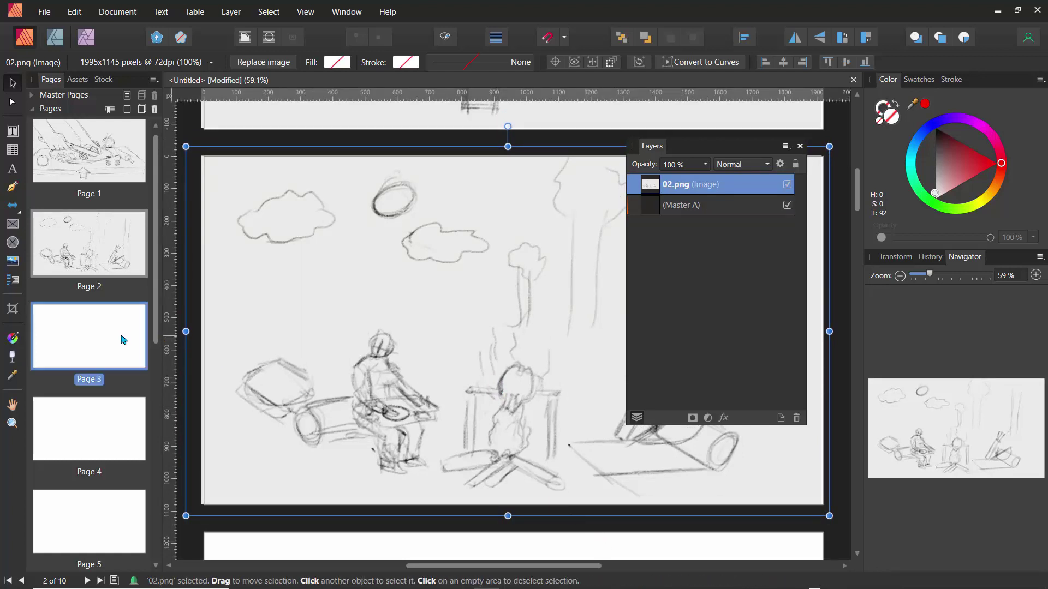
pyautogui.click(123, 339)
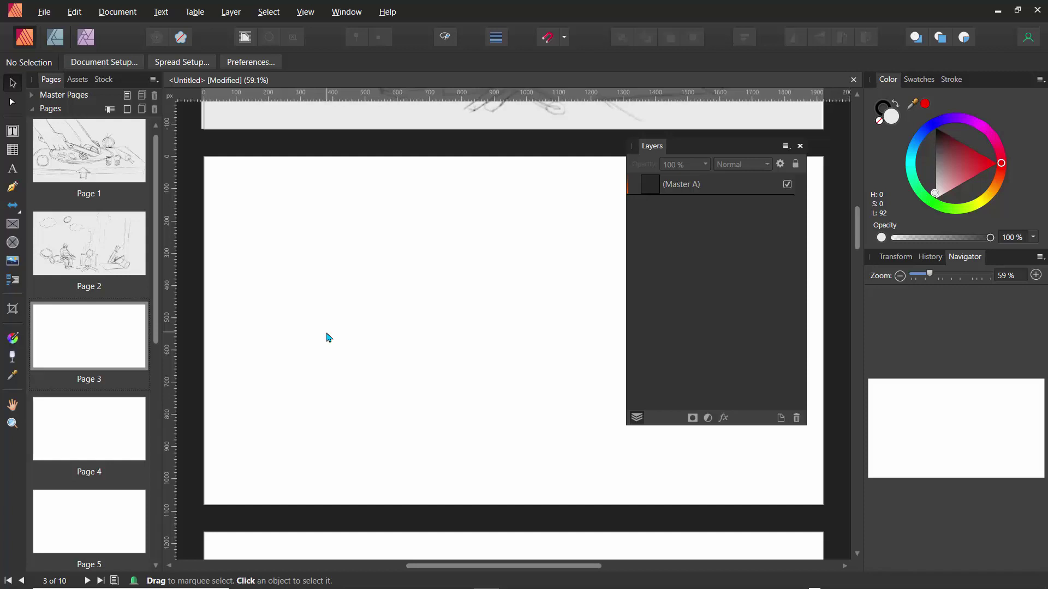
pyautogui.click(39, 20)
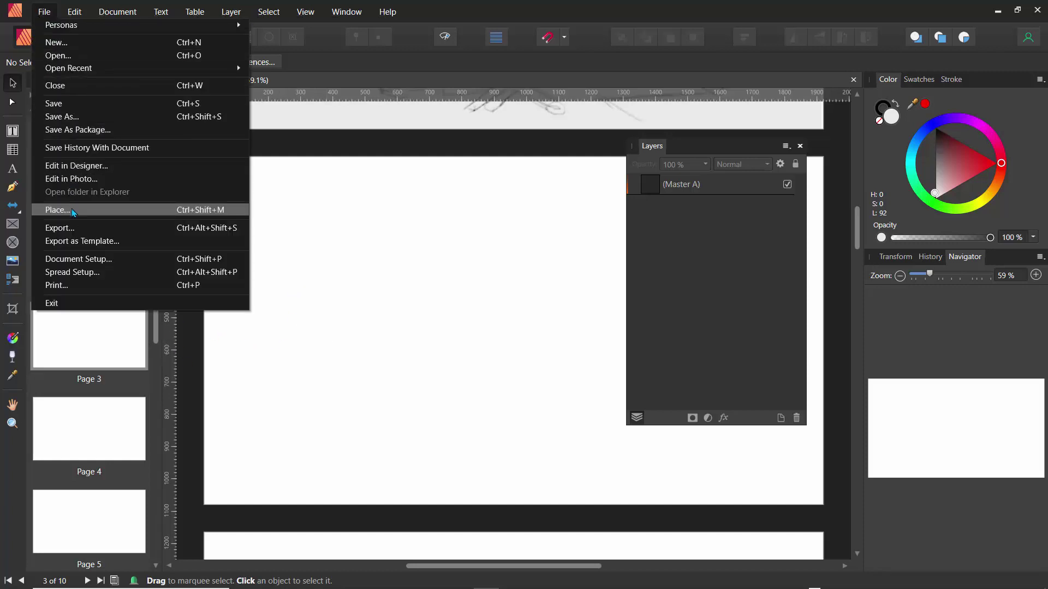
pyautogui.click(457, 7)
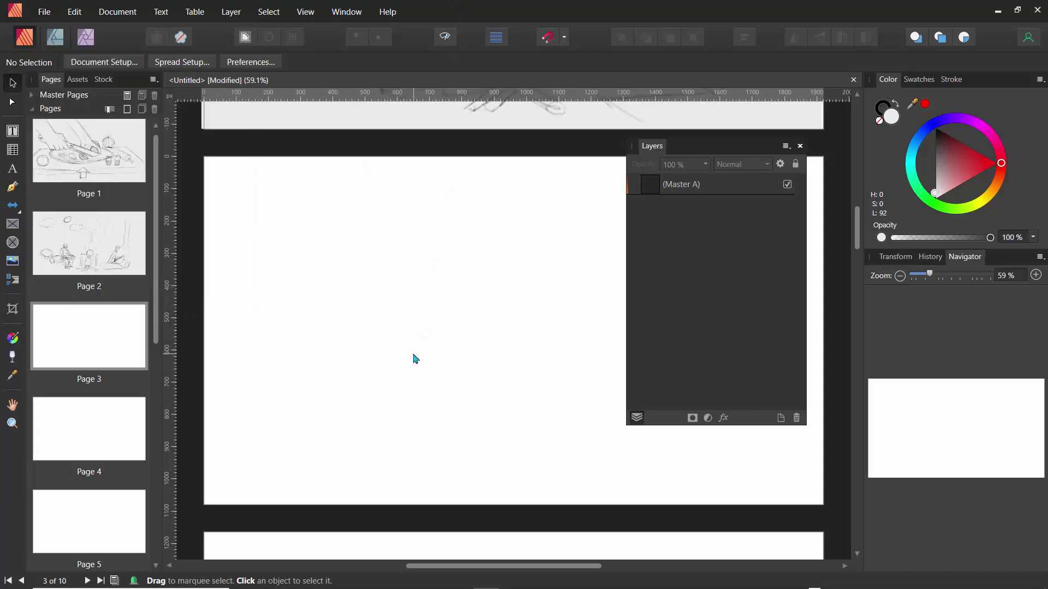
pyautogui.hotkey('ctrl', 'o')
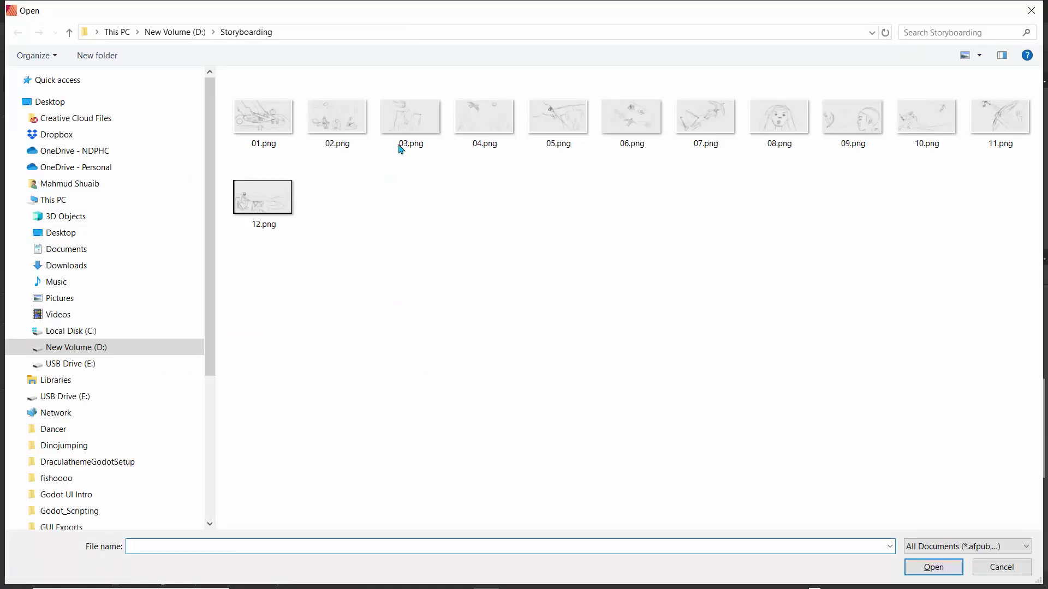
pyautogui.click(404, 131)
pyautogui.click(929, 560)
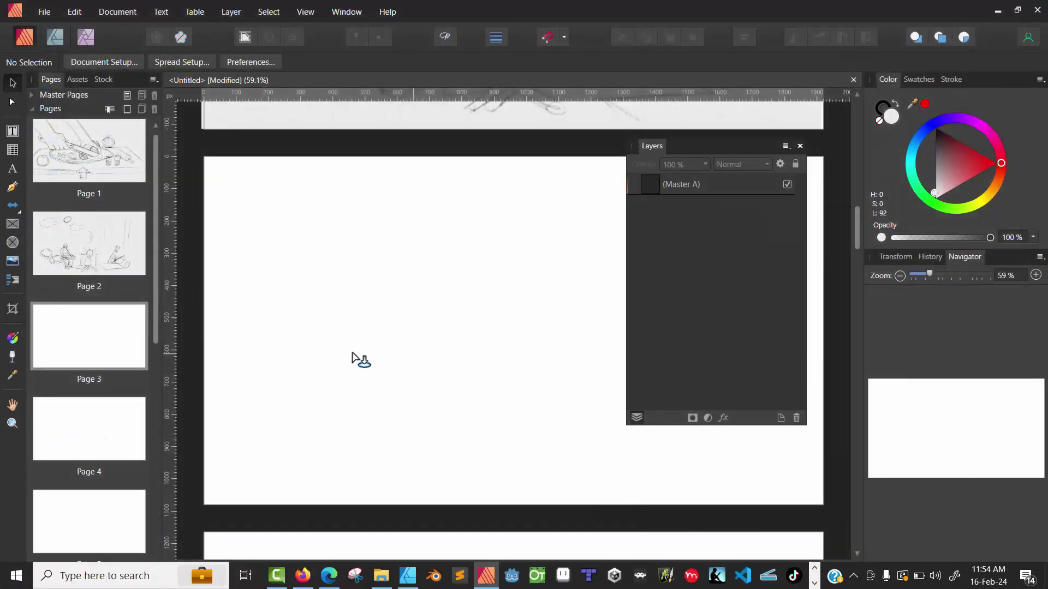
pyautogui.click(355, 358)
pyautogui.moveTo(369, 363); pyautogui.dragTo(519, 346)
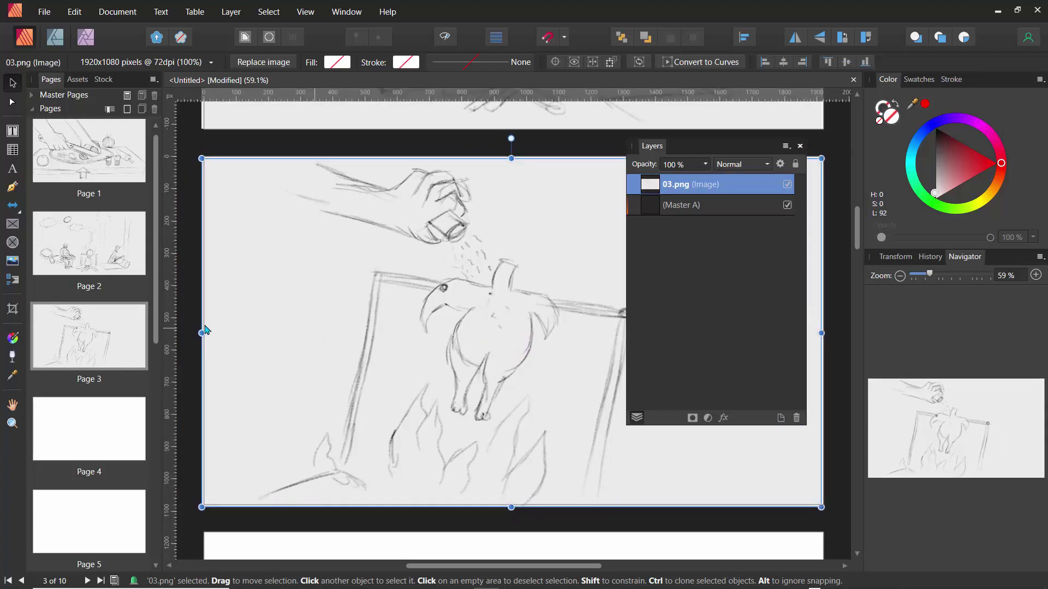
# - Place 04.png on page 4 so it covers the page
pyautogui.click(103, 432)
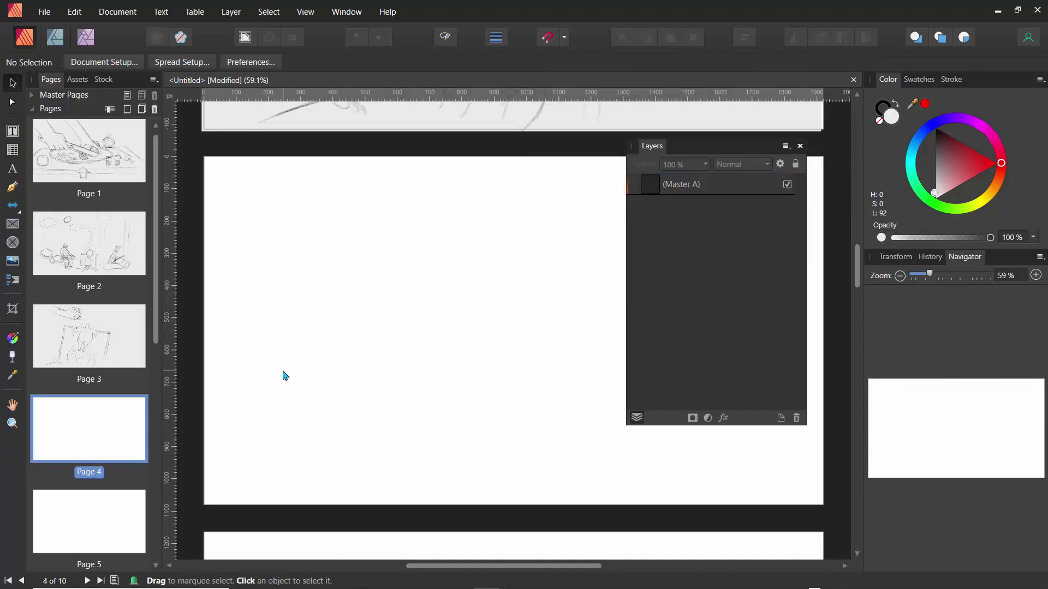
pyautogui.hotkey('ctrl', 'o')
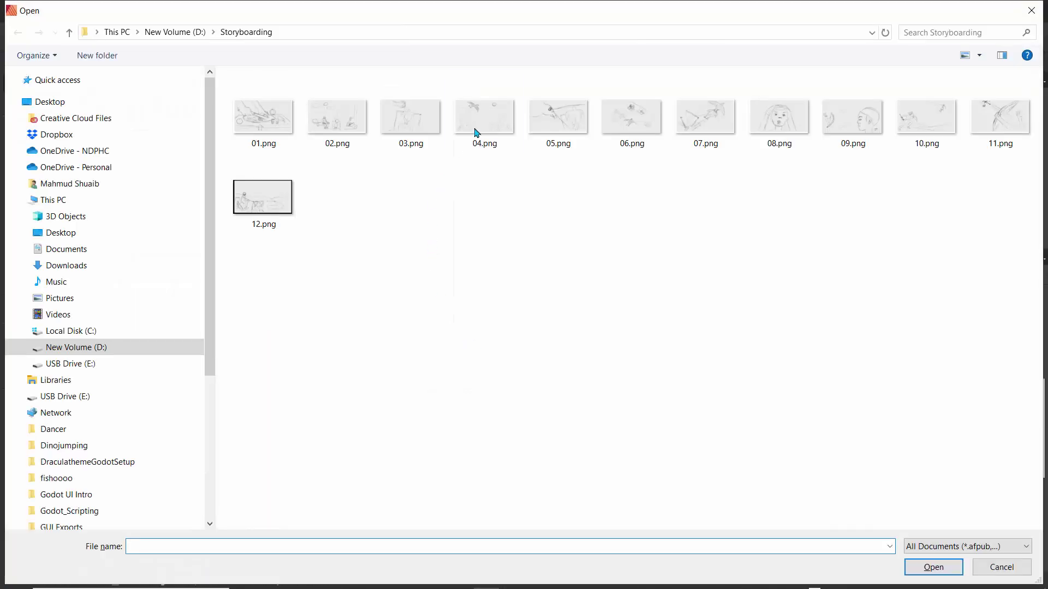
pyautogui.click(476, 133)
pyautogui.click(930, 568)
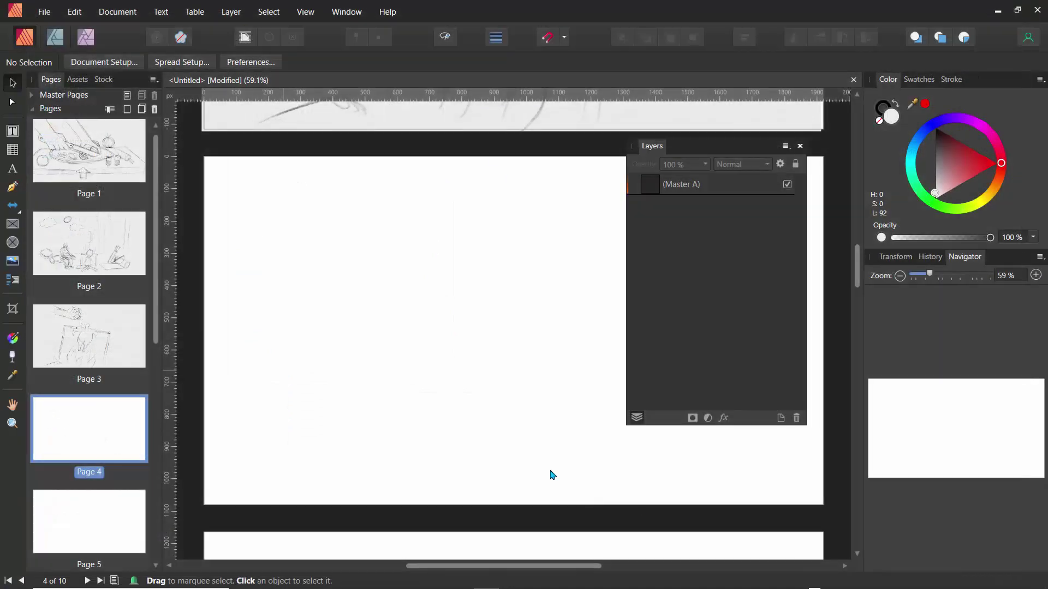
pyautogui.click(353, 361)
pyautogui.moveTo(371, 363); pyautogui.dragTo(517, 339)
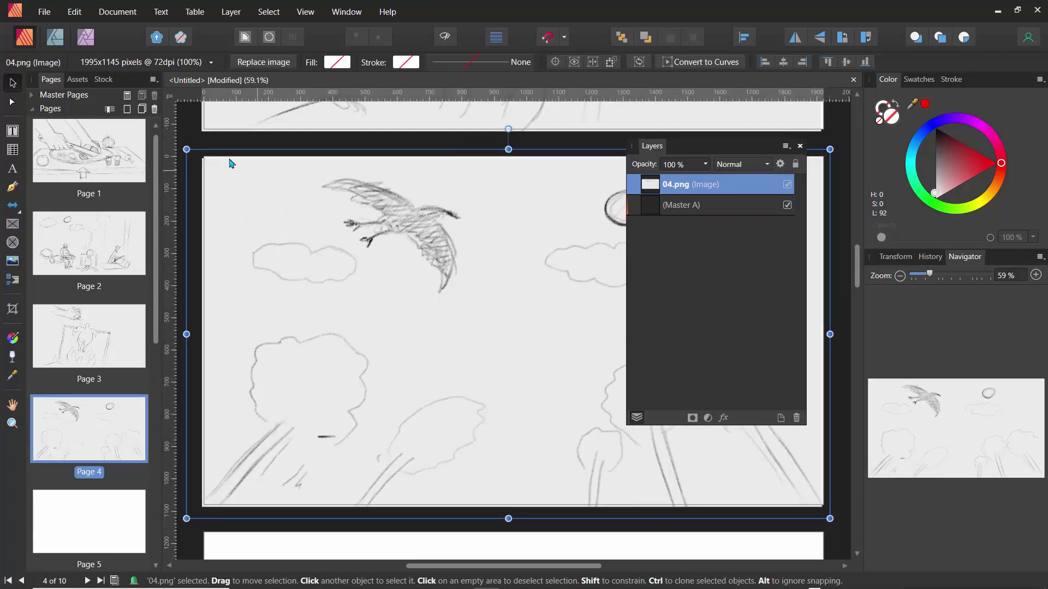
# - Place 05.png filling page 5, with the Layers panel moved off the page area
pyautogui.click(213, 142)
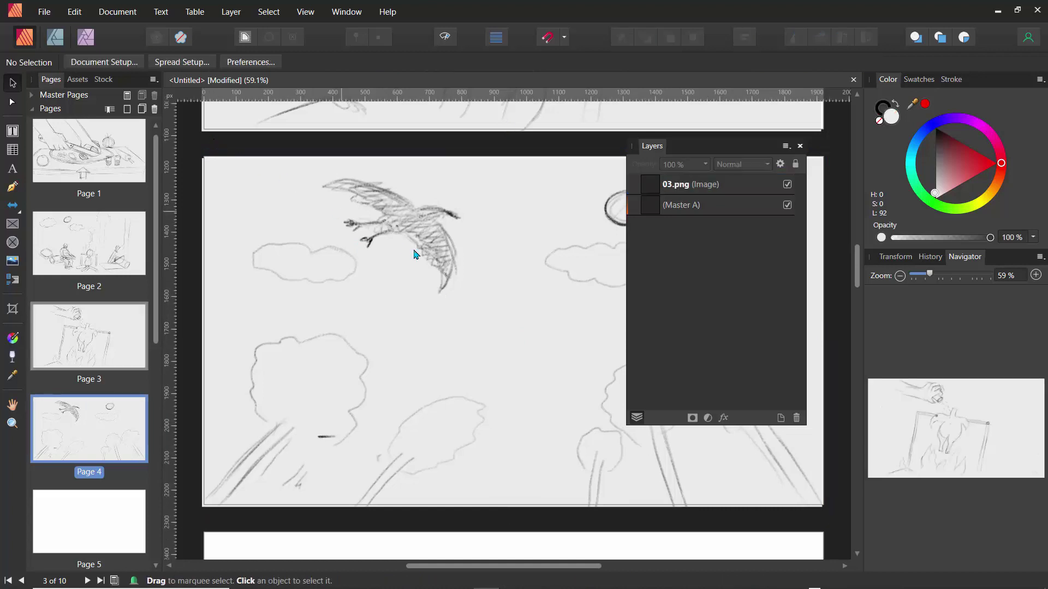
pyautogui.moveTo(700, 157); pyautogui.dragTo(825, 260)
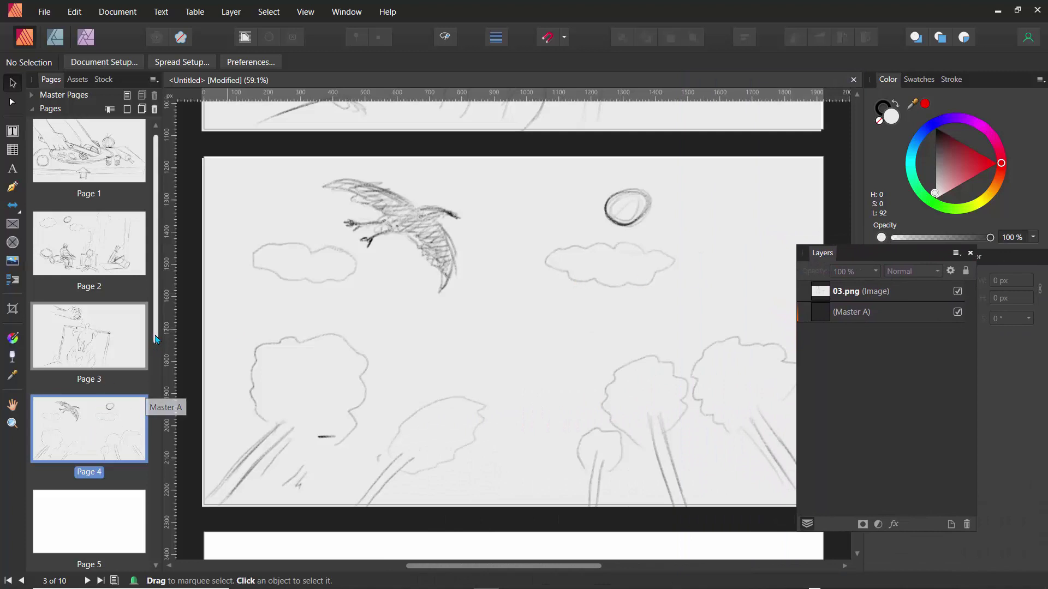
pyautogui.scroll(-3, 97, 375)
pyautogui.click(97, 375)
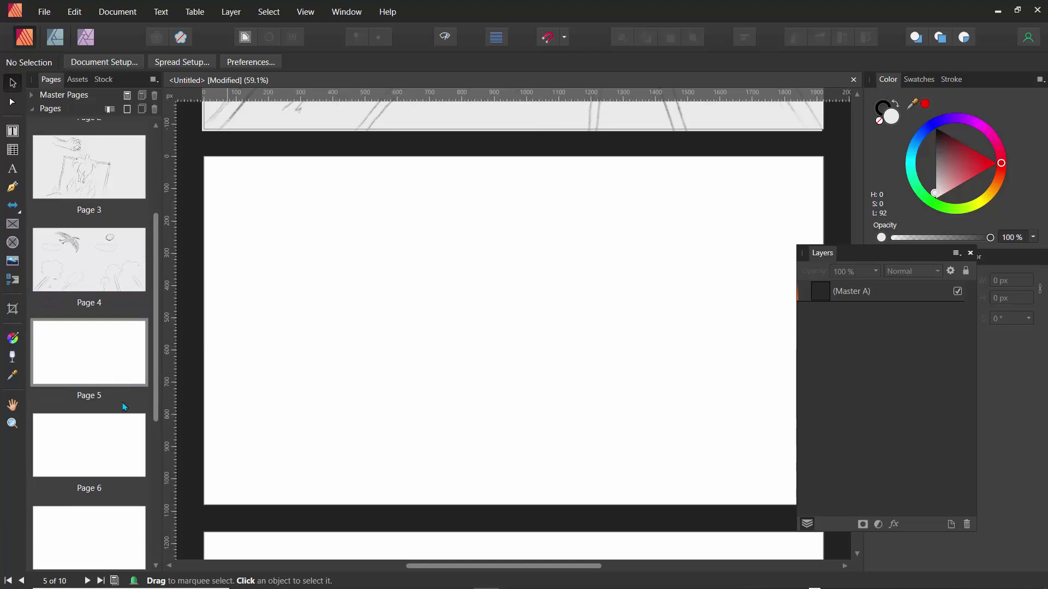
pyautogui.hotkey('ctrl', 'o')
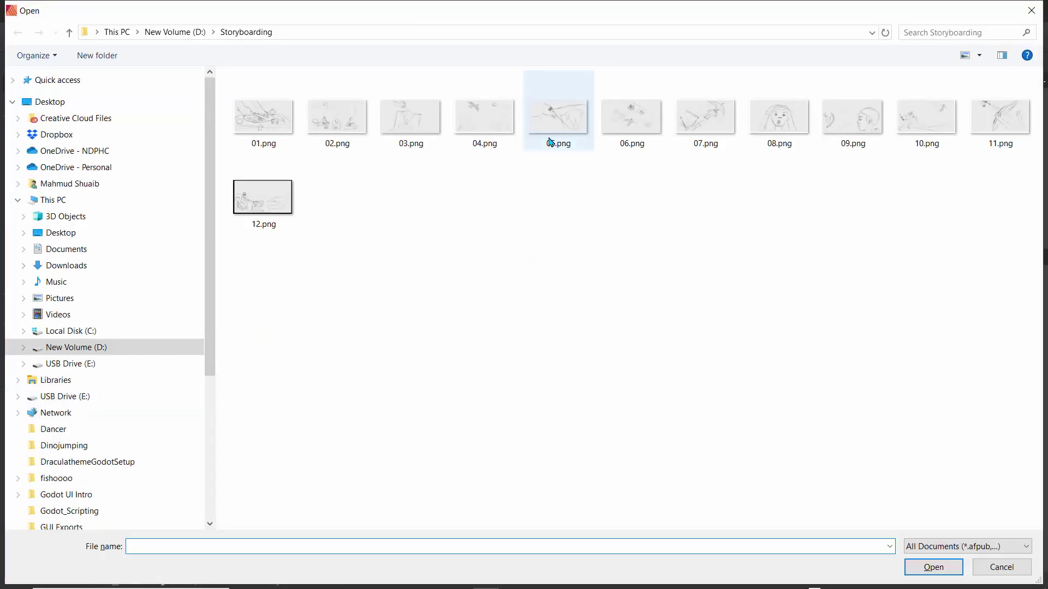
pyautogui.click(549, 142)
pyautogui.click(919, 572)
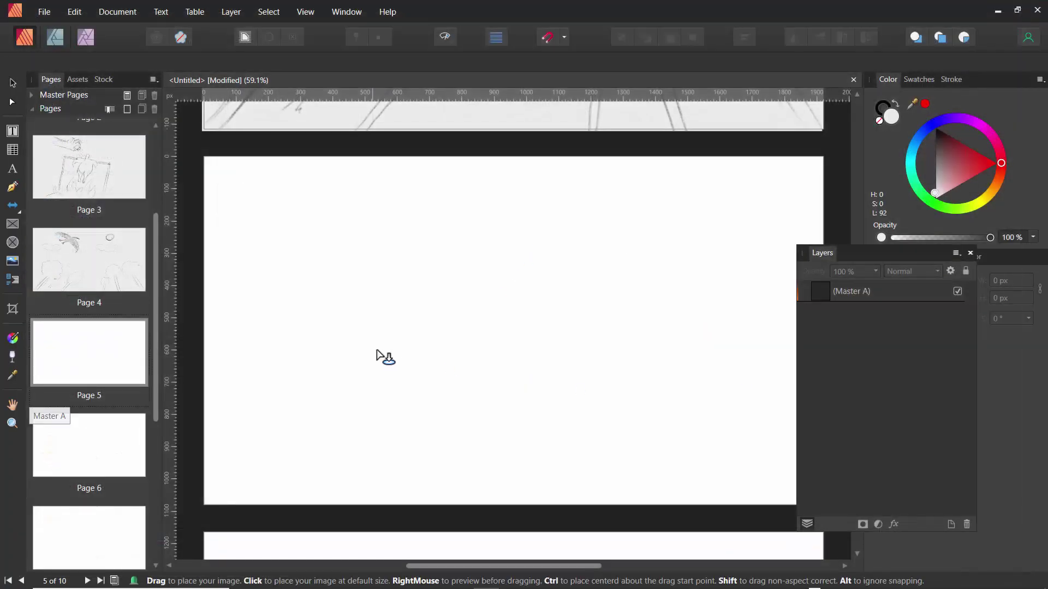
pyautogui.click(377, 355)
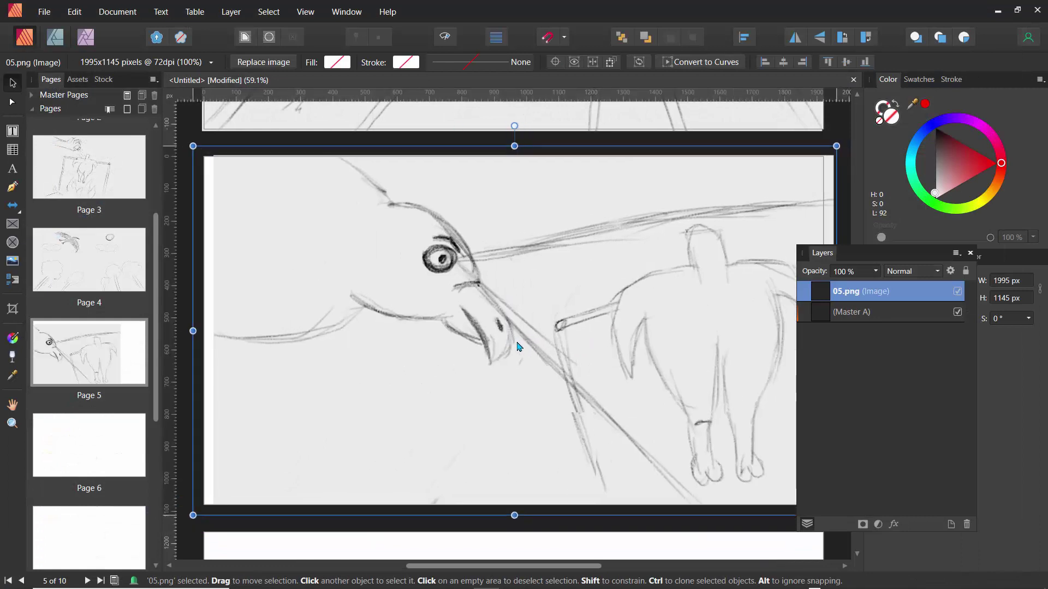
pyautogui.moveTo(864, 255); pyautogui.dragTo(885, 364)
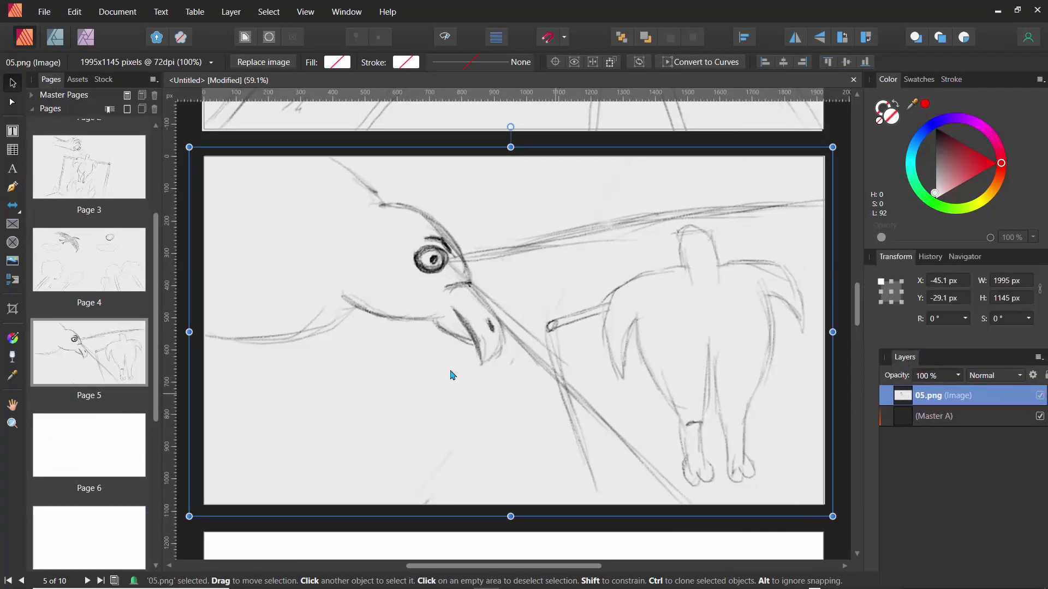
pyautogui.click(92, 455)
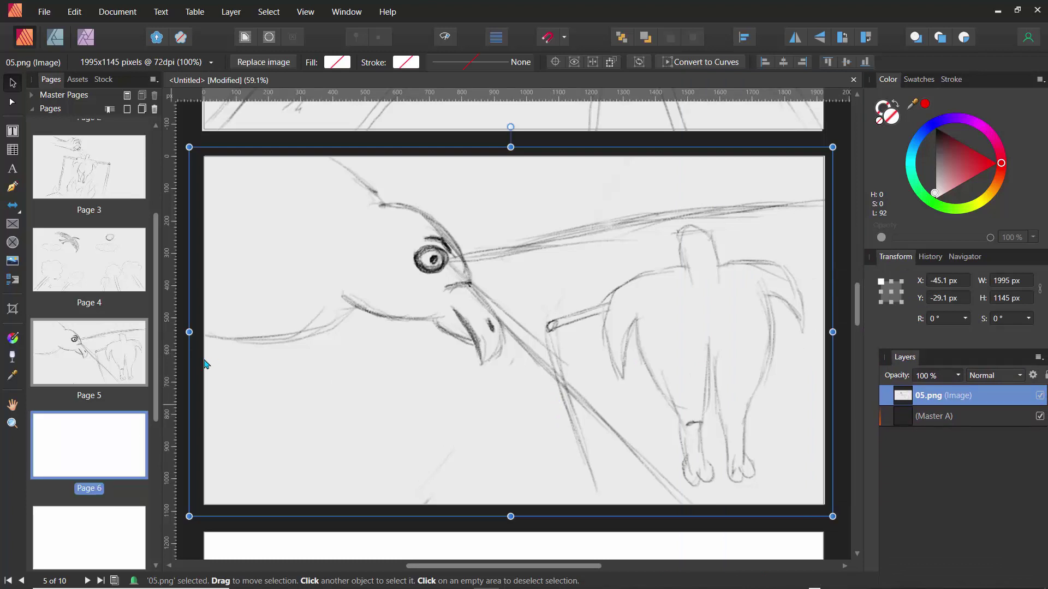
# - Place 06.png on page 6 and align it to the page
pyautogui.doubleClick(99, 453)
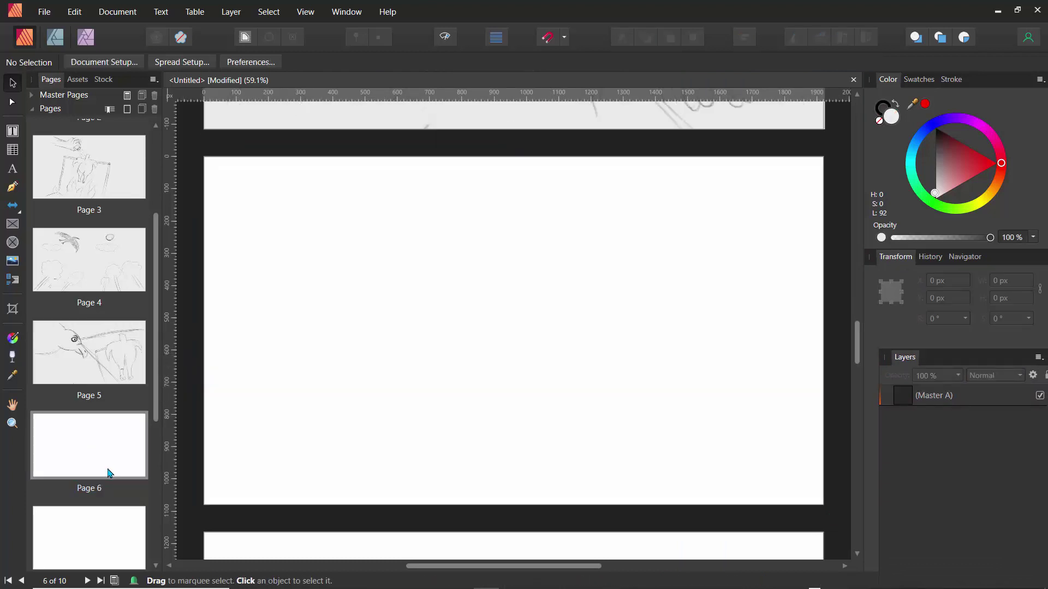
pyautogui.hotkey('ctrl', 'o')
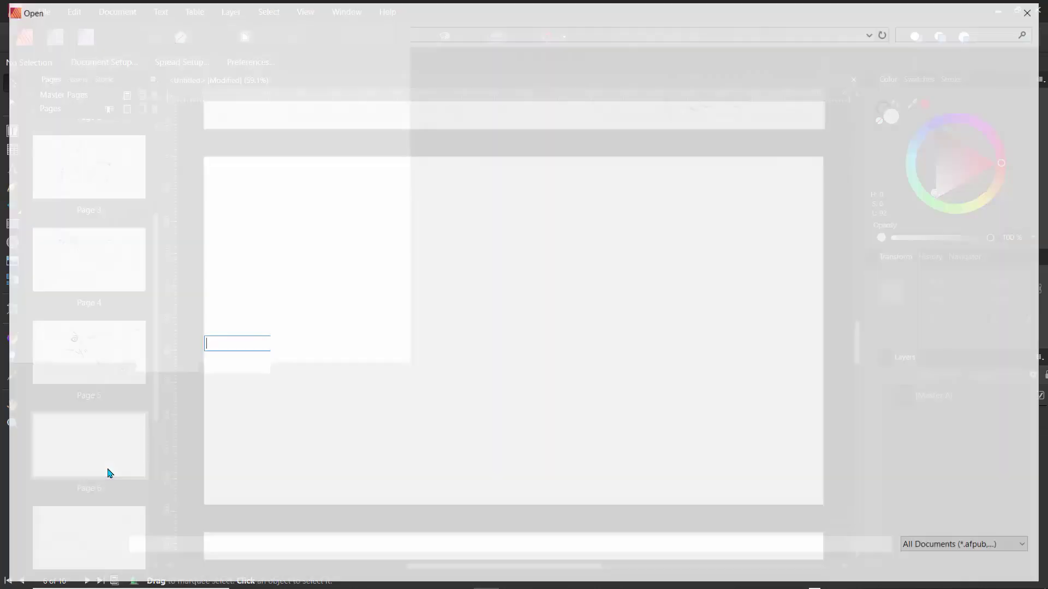
pyautogui.click(624, 123)
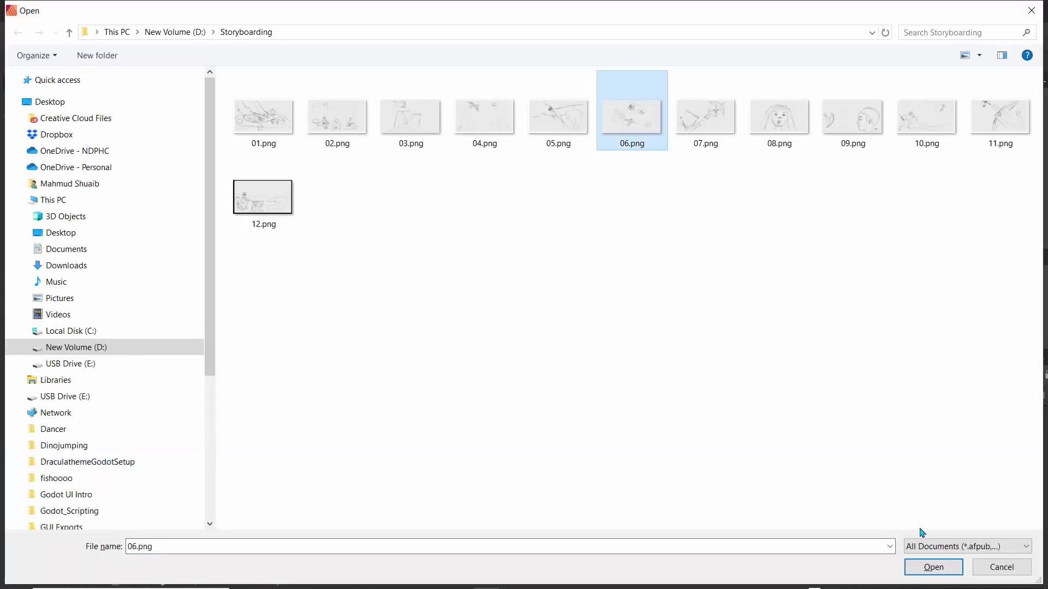
pyautogui.click(933, 567)
pyautogui.click(395, 350)
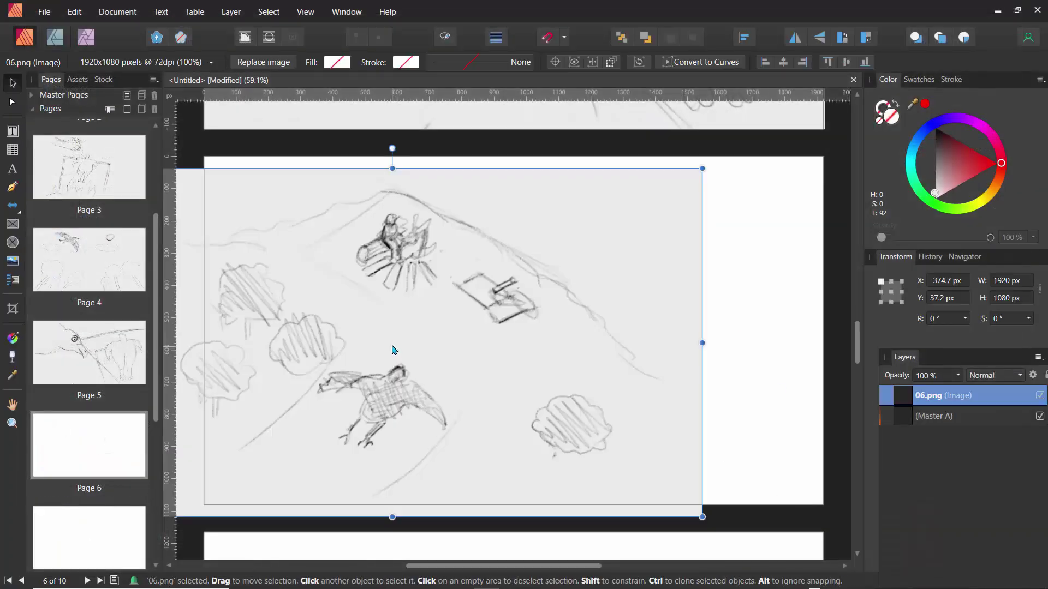
pyautogui.moveTo(395, 350); pyautogui.dragTo(509, 340)
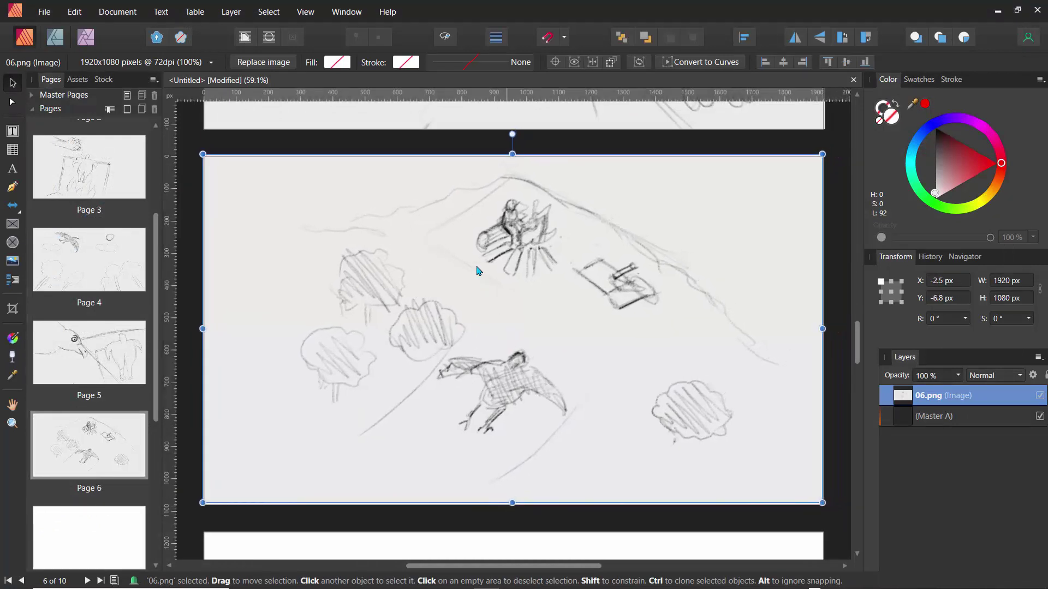
# - Place 07.png on page 7, lined up with the page edges
pyautogui.click(436, 136)
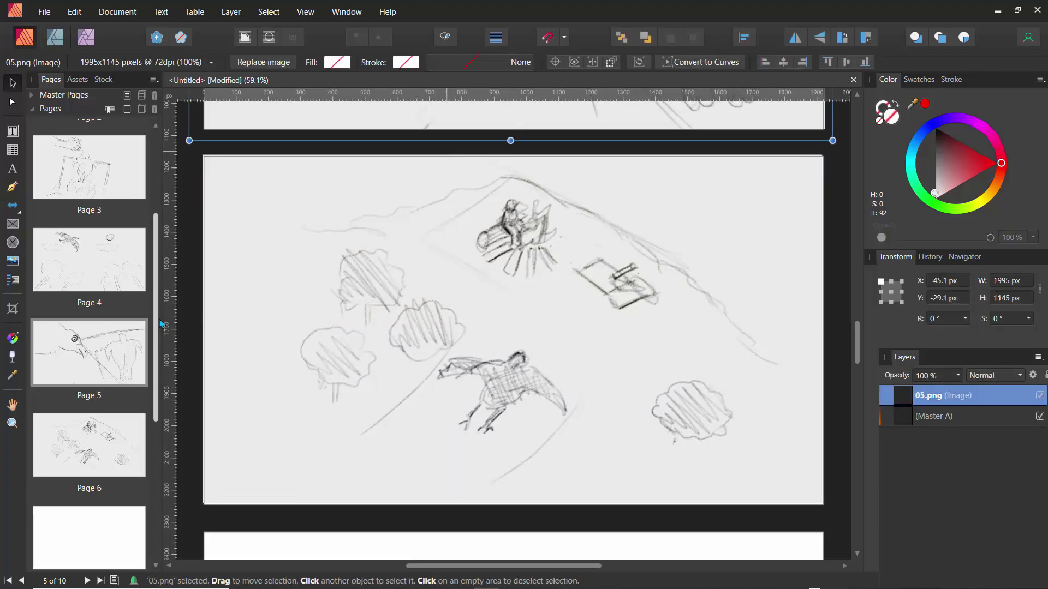
pyautogui.scroll(-2, 153, 362)
pyautogui.scroll(-2, 107, 388)
pyautogui.click(96, 393)
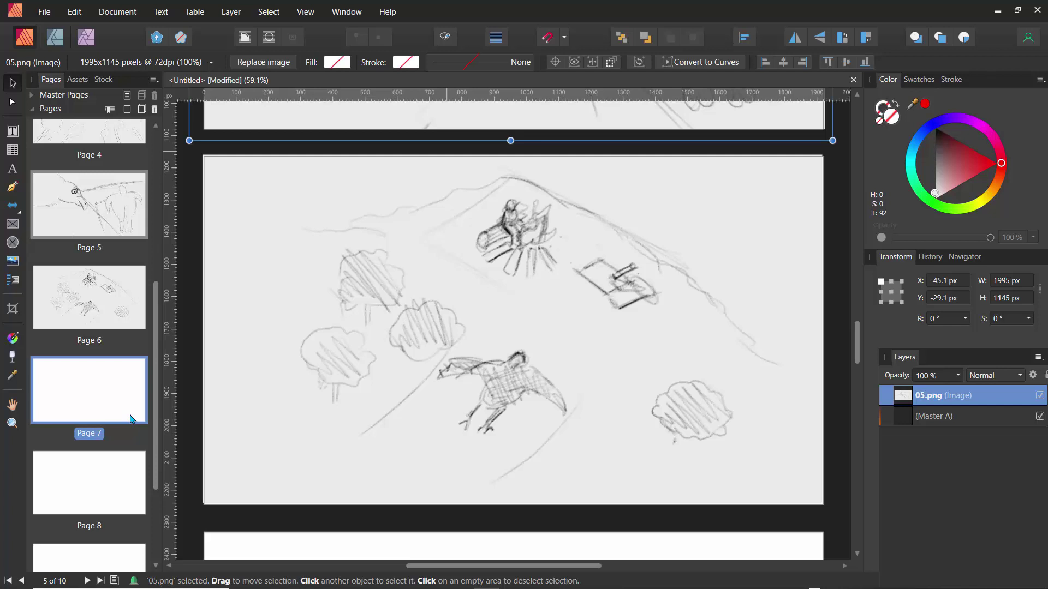
pyautogui.hotkey('ctrl', 'o')
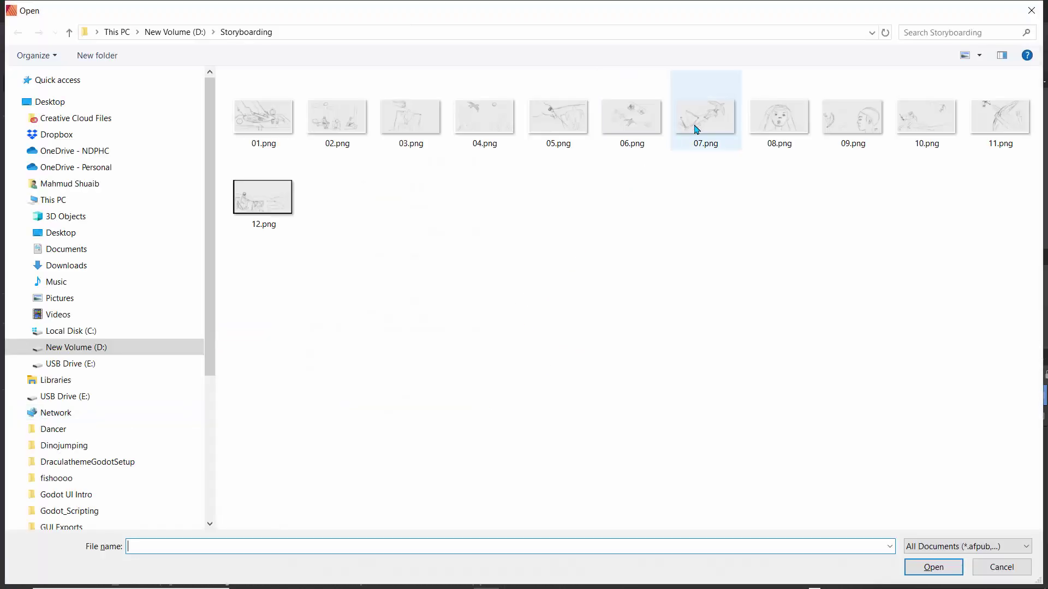
pyautogui.click(697, 133)
pyautogui.click(917, 569)
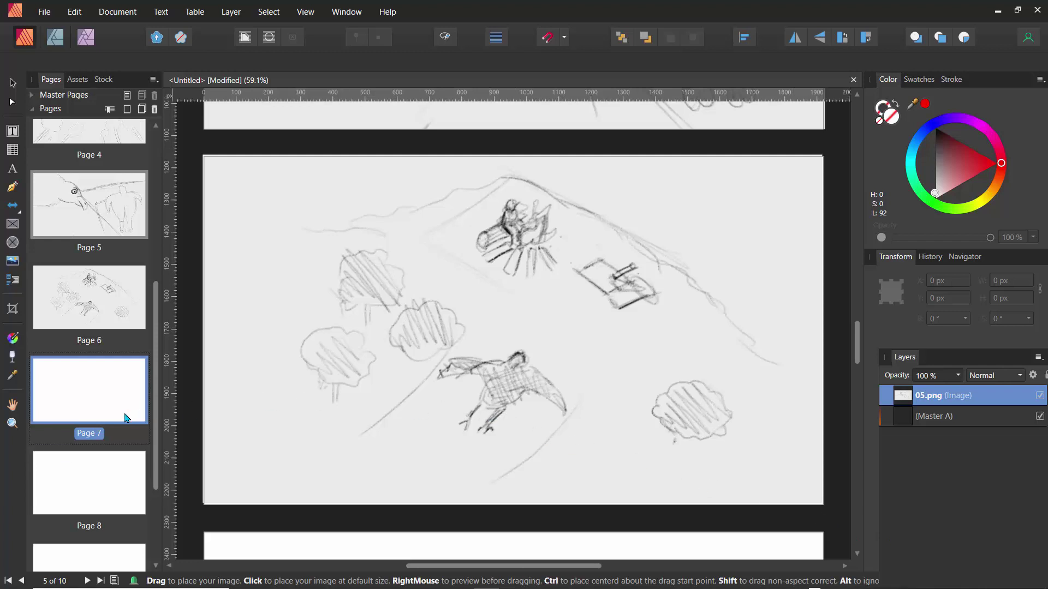
pyautogui.moveTo(858, 358); pyautogui.dragTo(858, 395)
pyautogui.click(512, 376)
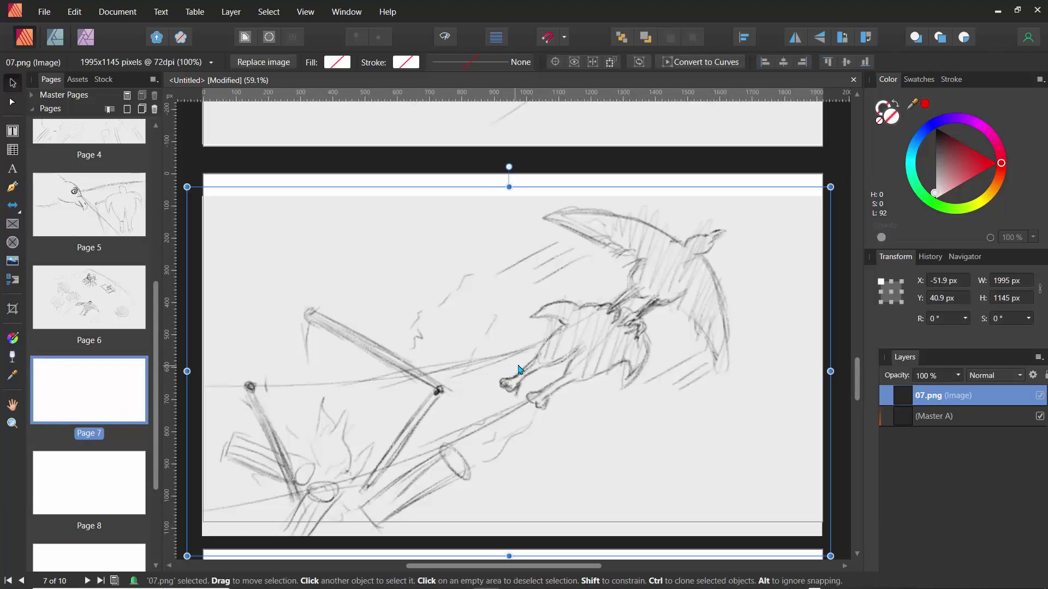
pyautogui.moveTo(480, 374)
pyautogui.mouseDown()
pyautogui.moveTo(476, 340)
pyautogui.moveTo(468, 344)
pyautogui.mouseUp()
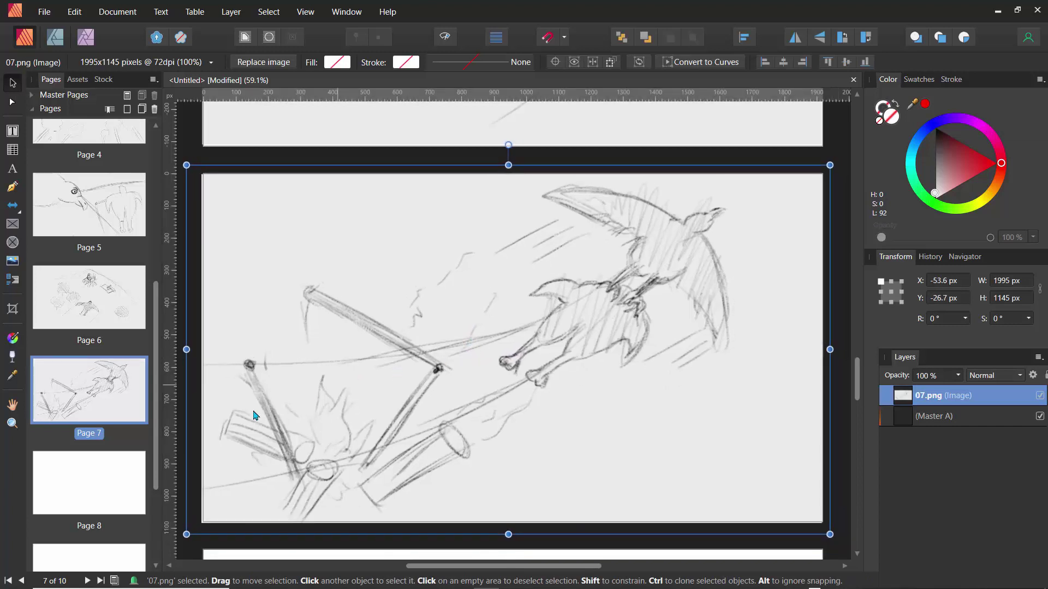
pyautogui.click(88, 501)
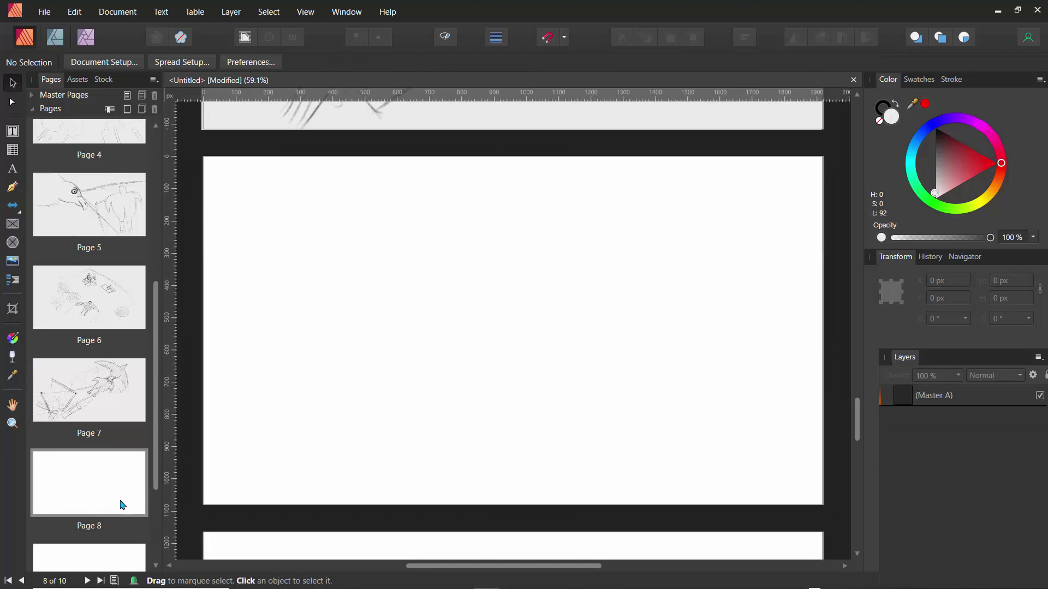
# - Review the placed sketches on pages 6 and 7
pyautogui.hotkey('ctrl', 'shift', 'p')
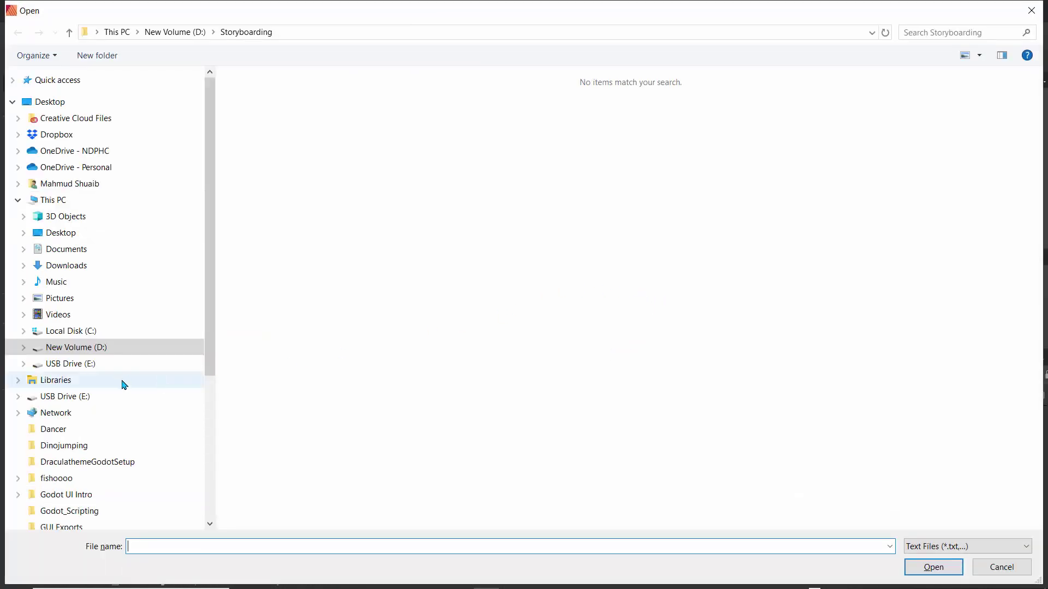
pyautogui.click(990, 568)
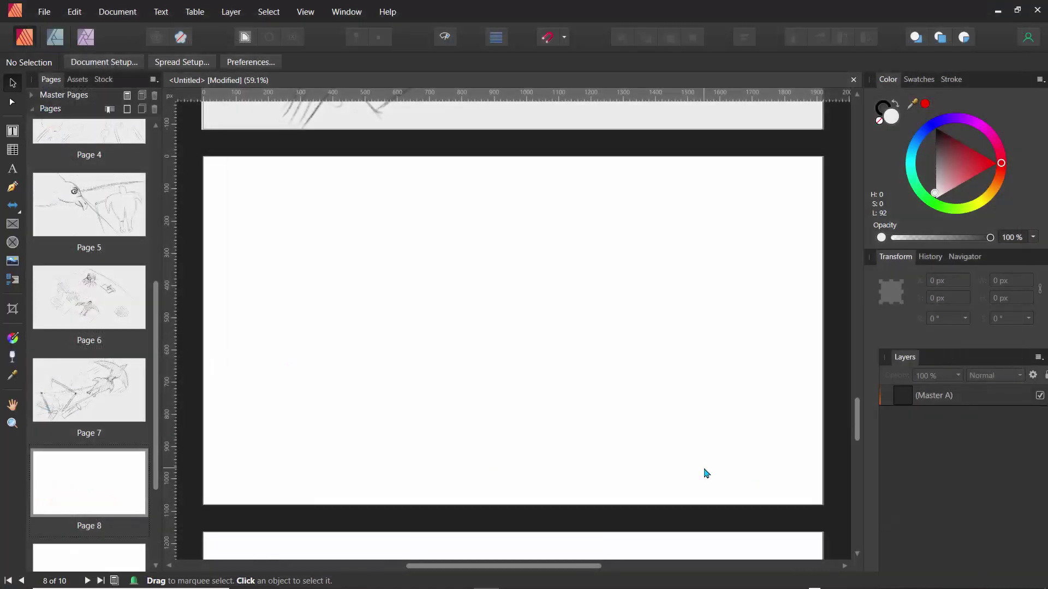
pyautogui.hotkey('ctrl', 'shift', 'p')
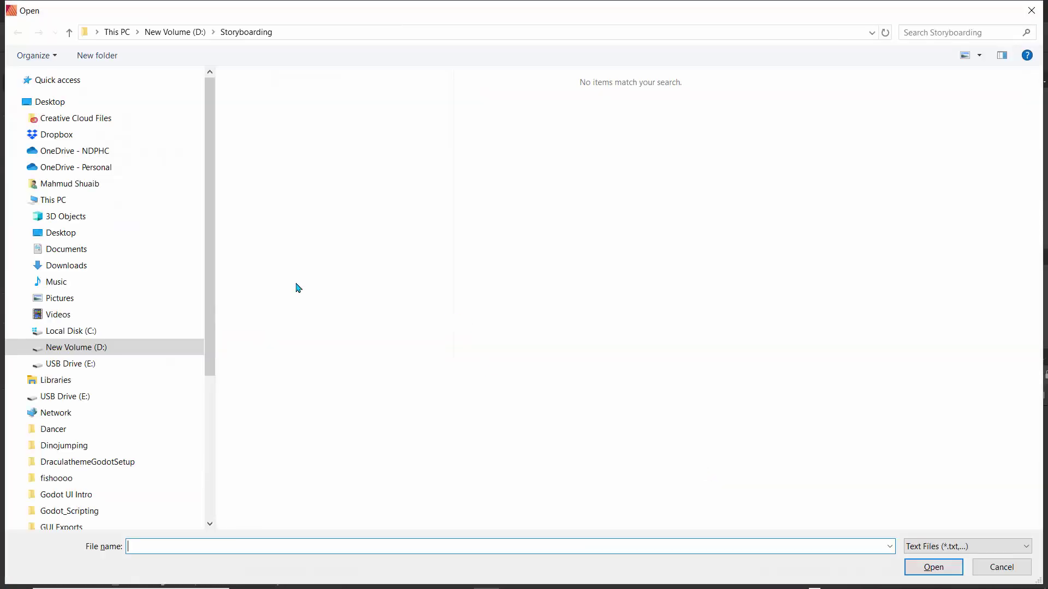
pyautogui.click(1001, 567)
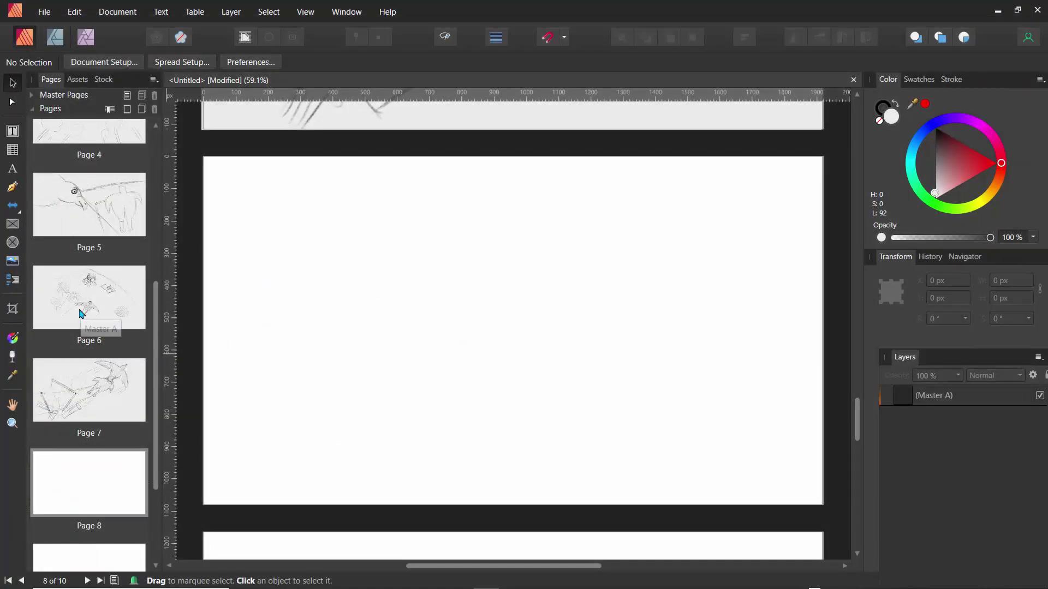
pyautogui.click(82, 304)
pyautogui.click(91, 383)
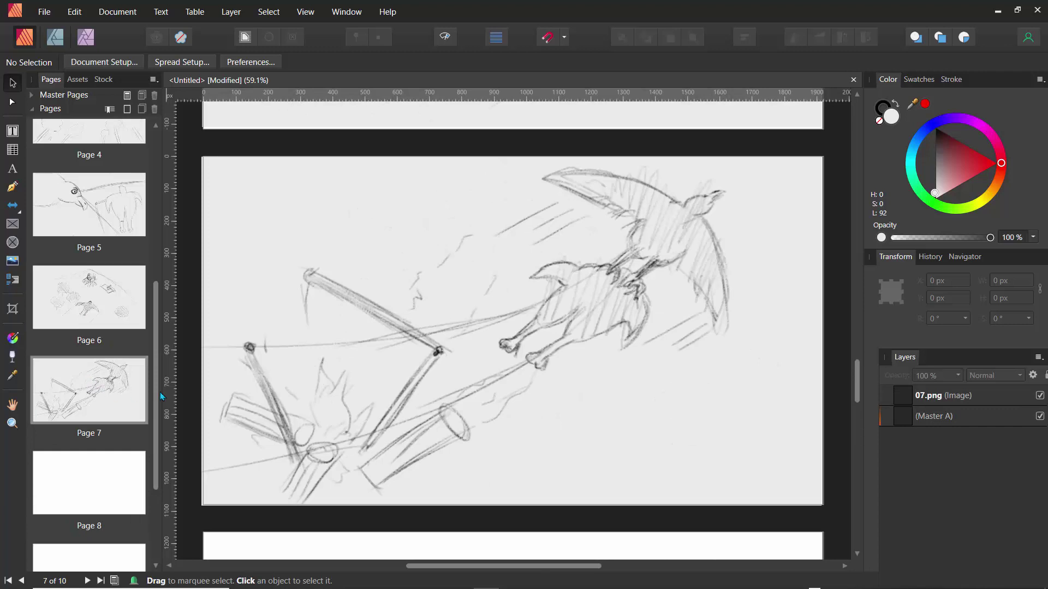
pyautogui.scroll(-5, 858, 385)
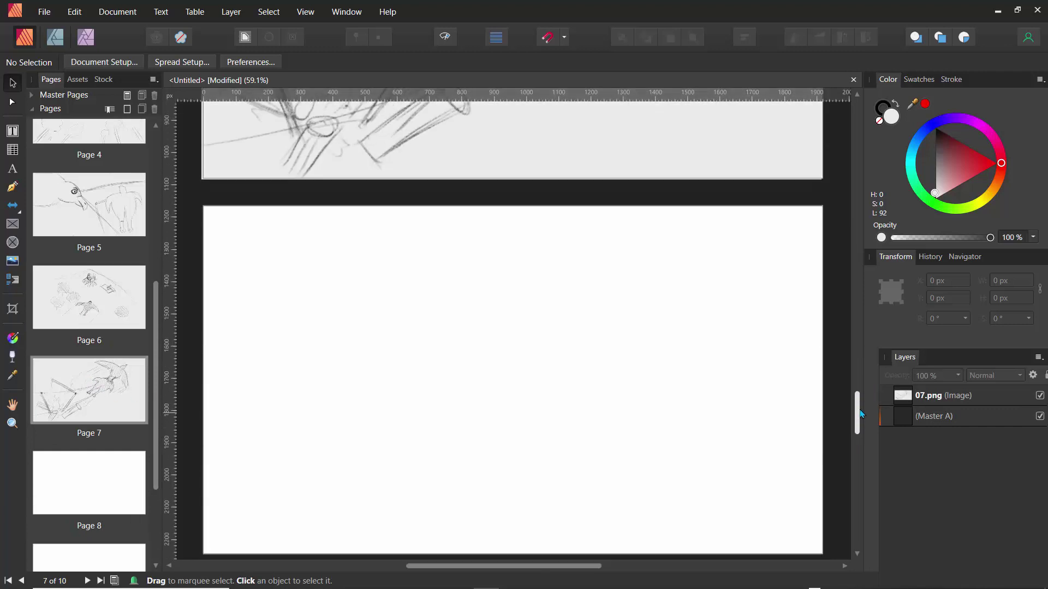
# - Pick 08.png from D:\Storyboarding in the Place dialog, with All Documents file types shown
pyautogui.click(44, 11)
pyautogui.click(70, 209)
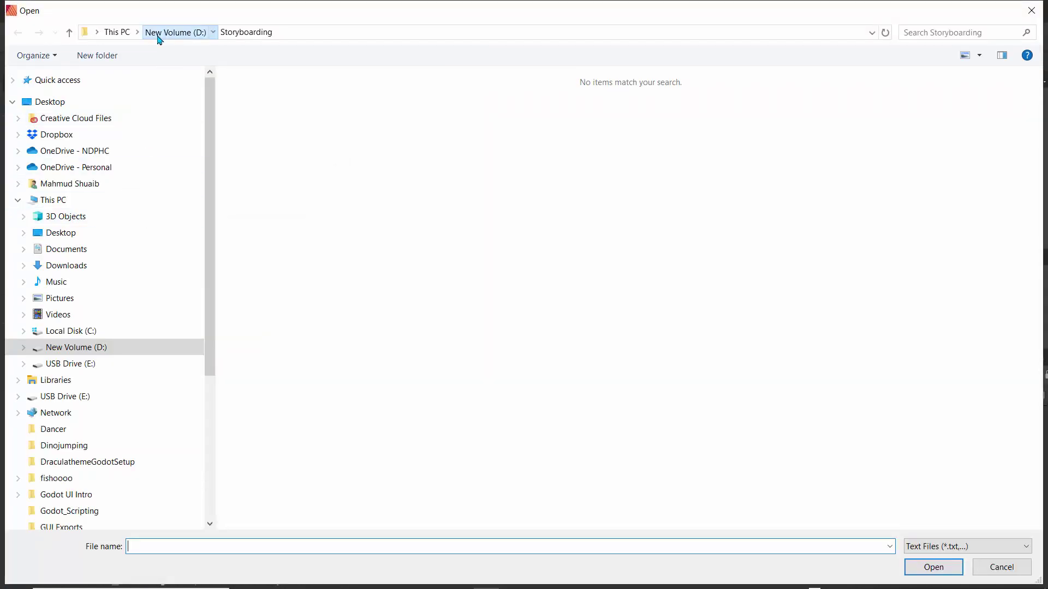
pyautogui.click(175, 33)
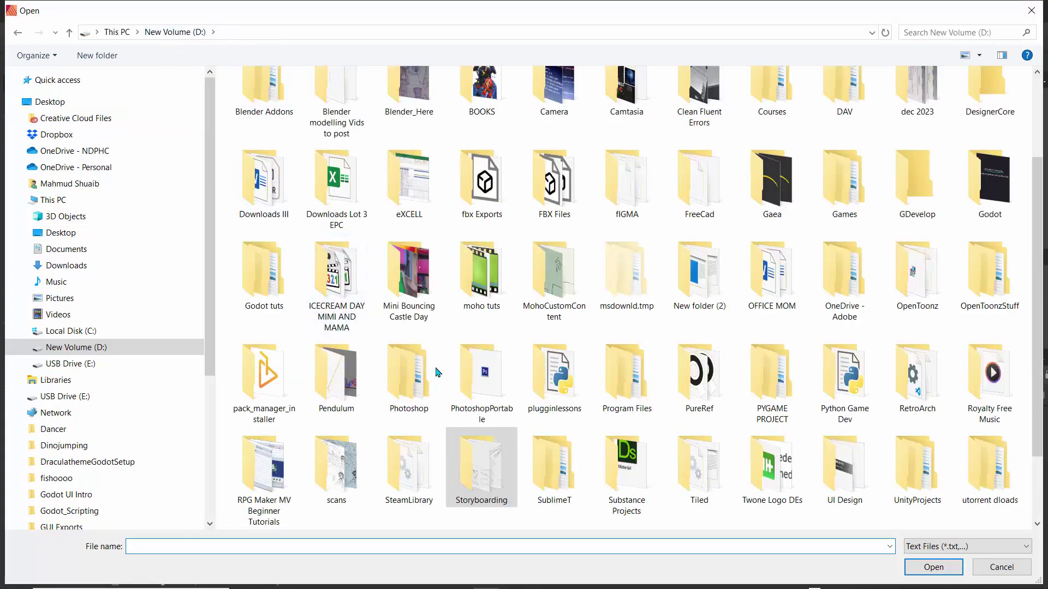
pyautogui.doubleClick(482, 474)
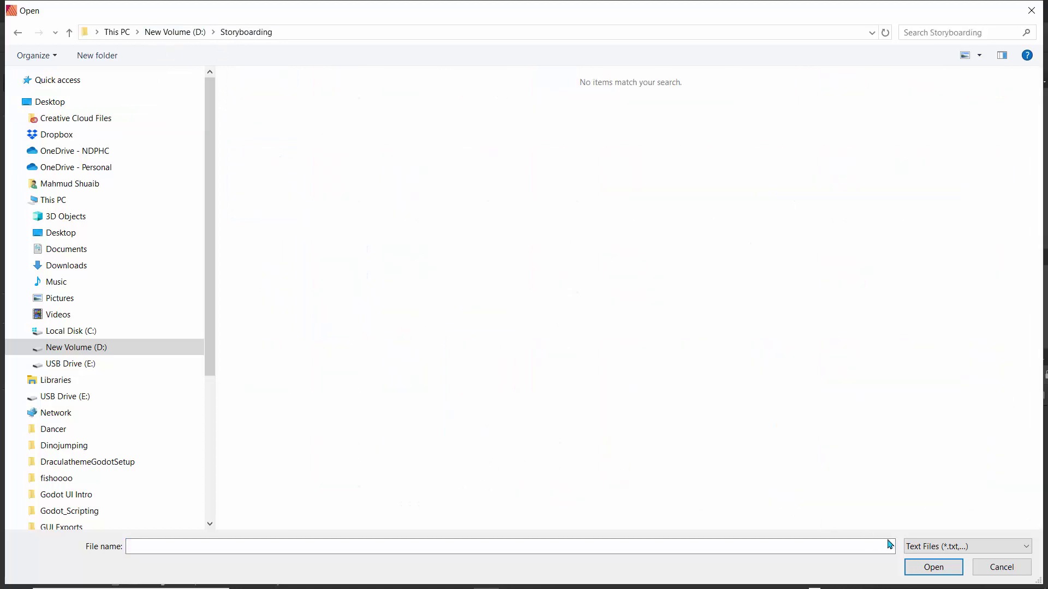
pyautogui.click(919, 547)
pyautogui.click(920, 535)
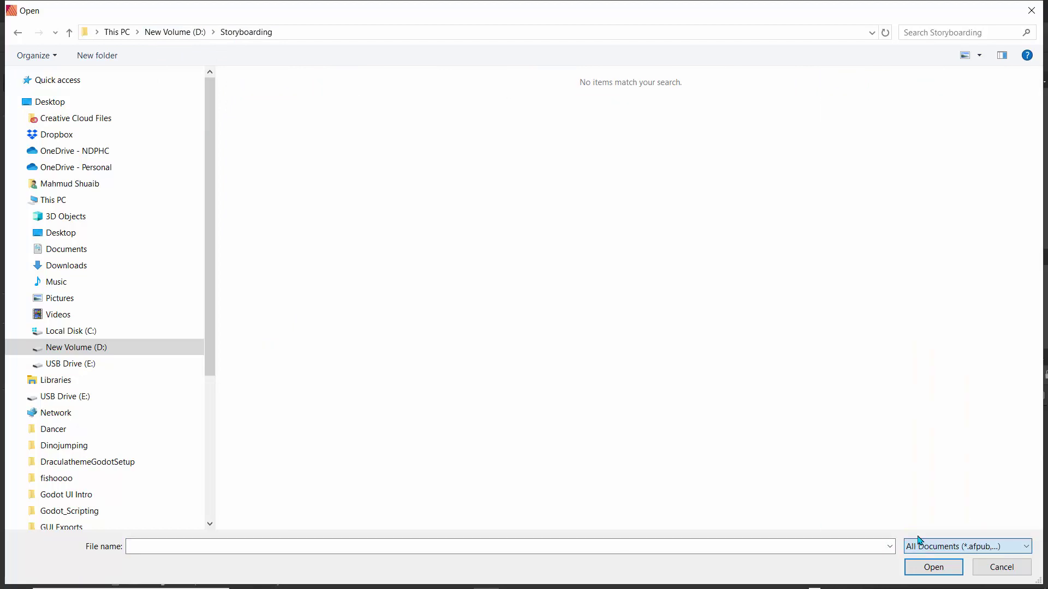
pyautogui.click(779, 127)
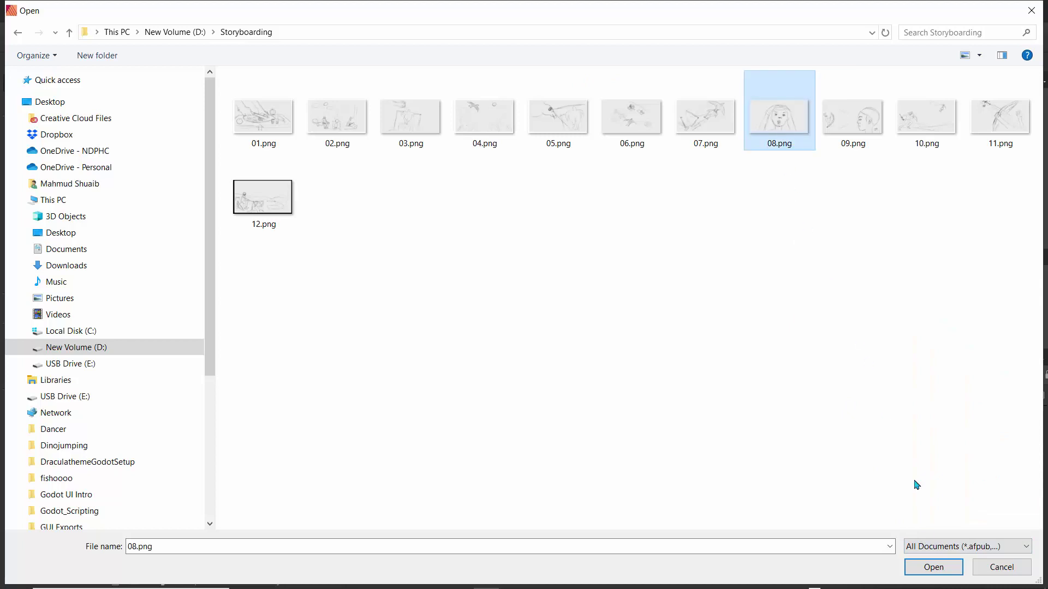
pyautogui.click(933, 566)
# - Drop 08.png onto page 8 and drag it to cover the page
pyautogui.click(474, 414)
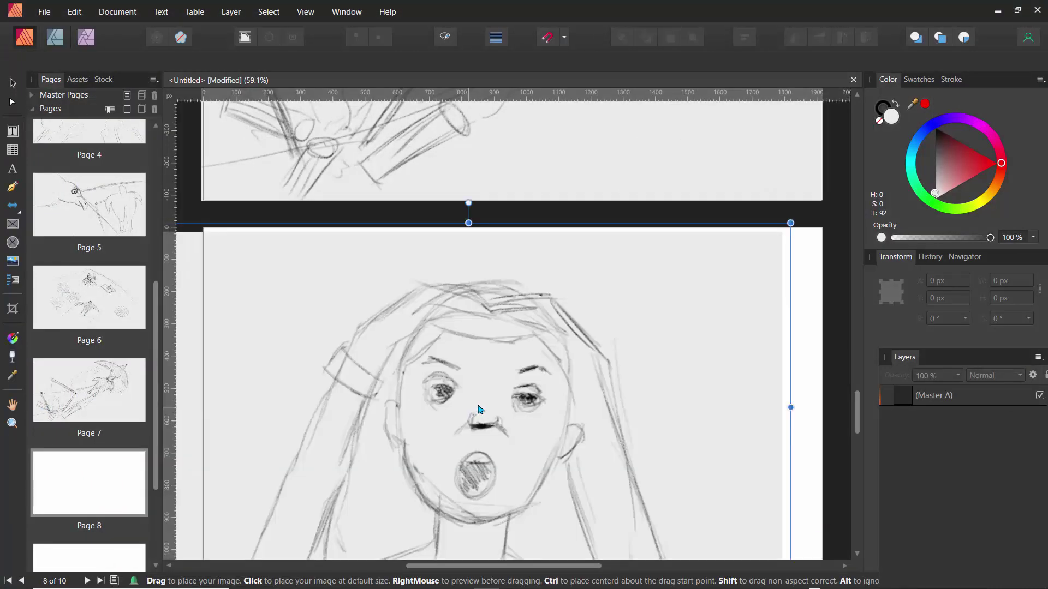
pyautogui.scroll(-4, 858, 416)
pyautogui.scroll(1, 858, 416)
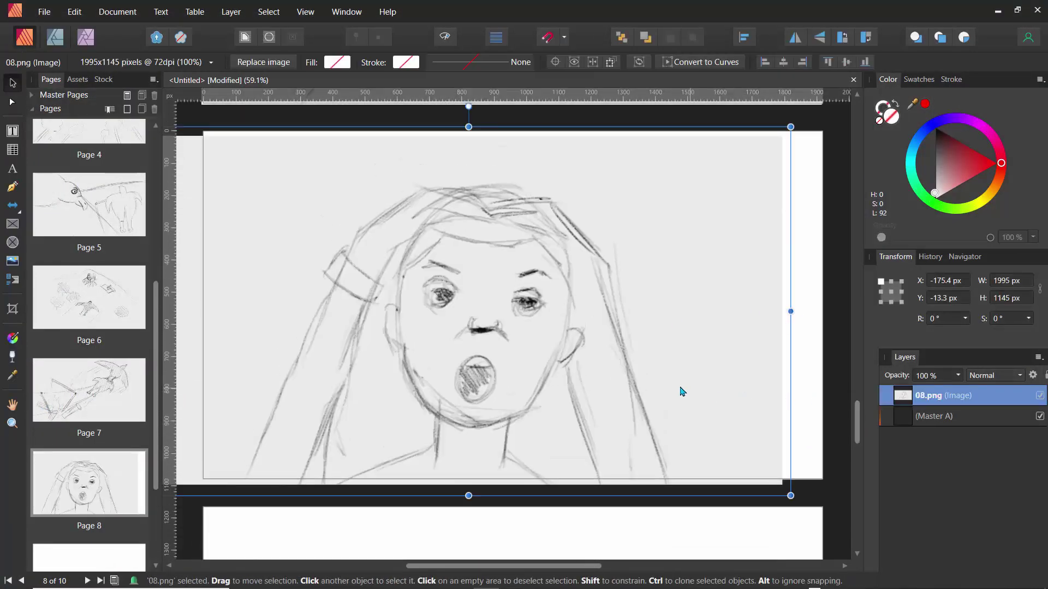
pyautogui.moveTo(680, 390); pyautogui.dragTo(711, 385)
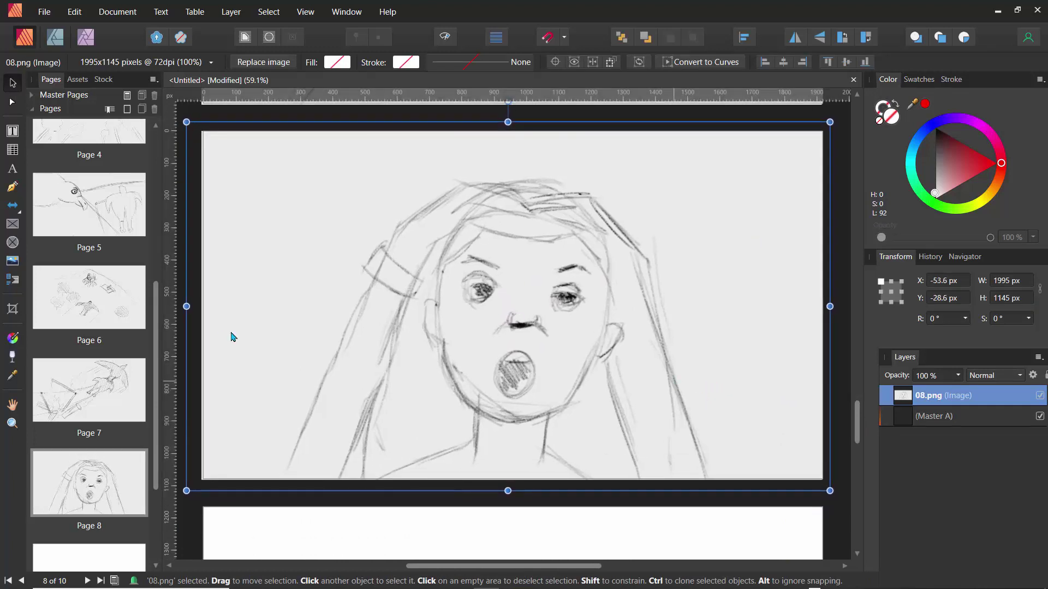
pyautogui.scroll(-5, 155, 342)
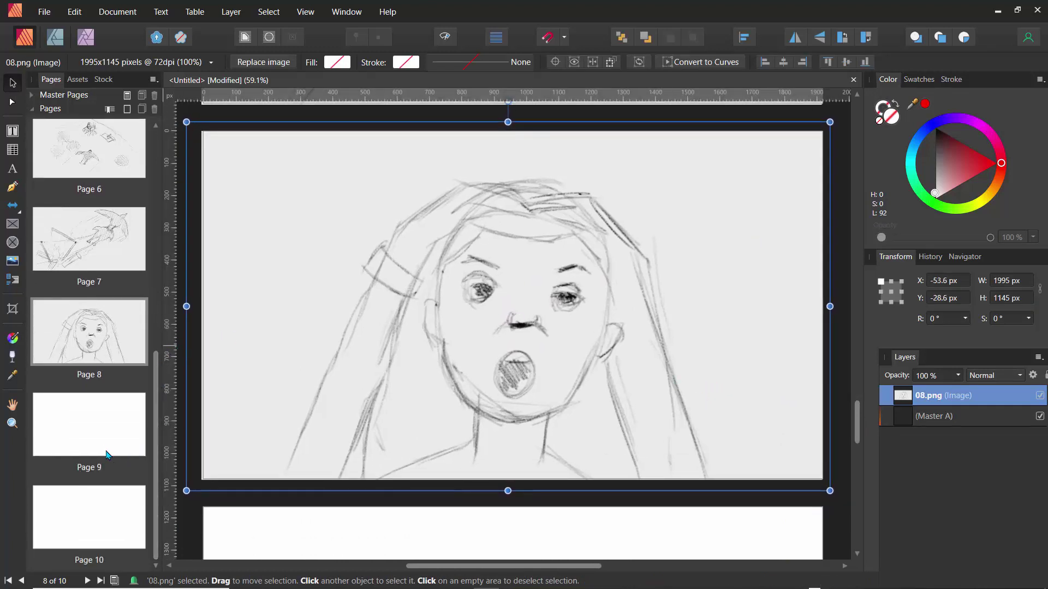
pyautogui.click(104, 438)
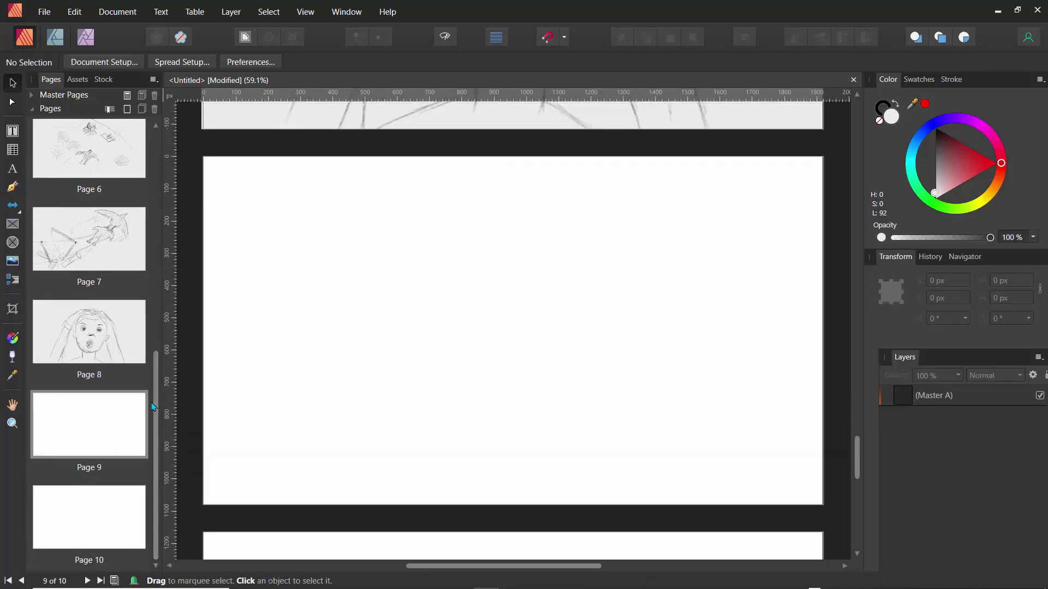
# - Place 09.png with Ctrl+O and snap it to page 9's edges
pyautogui.hotkey('ctrl', 'o')
pyautogui.click(841, 131)
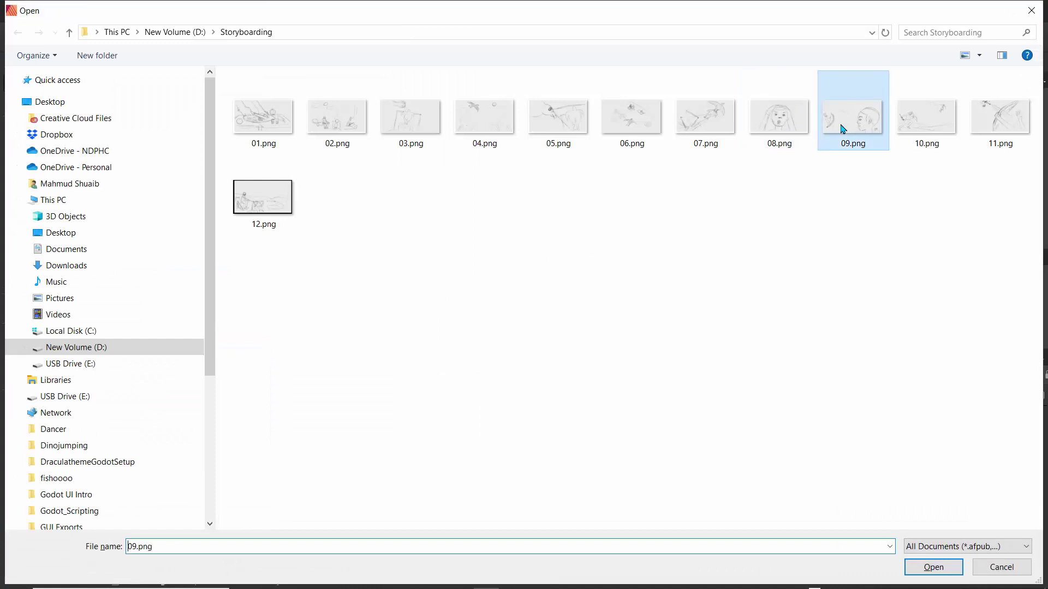
pyautogui.click(933, 568)
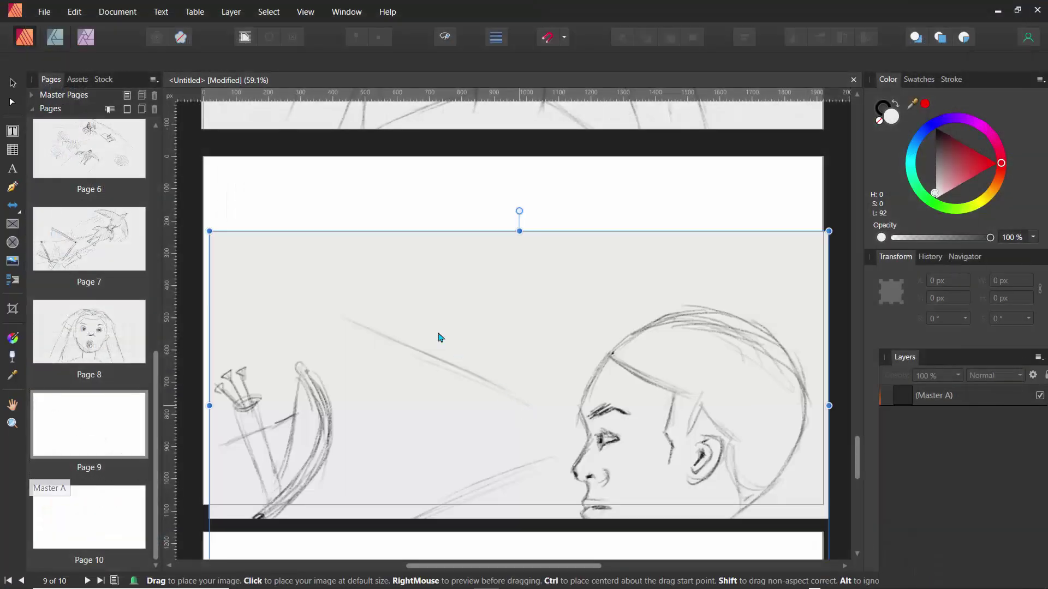
pyautogui.click(482, 316)
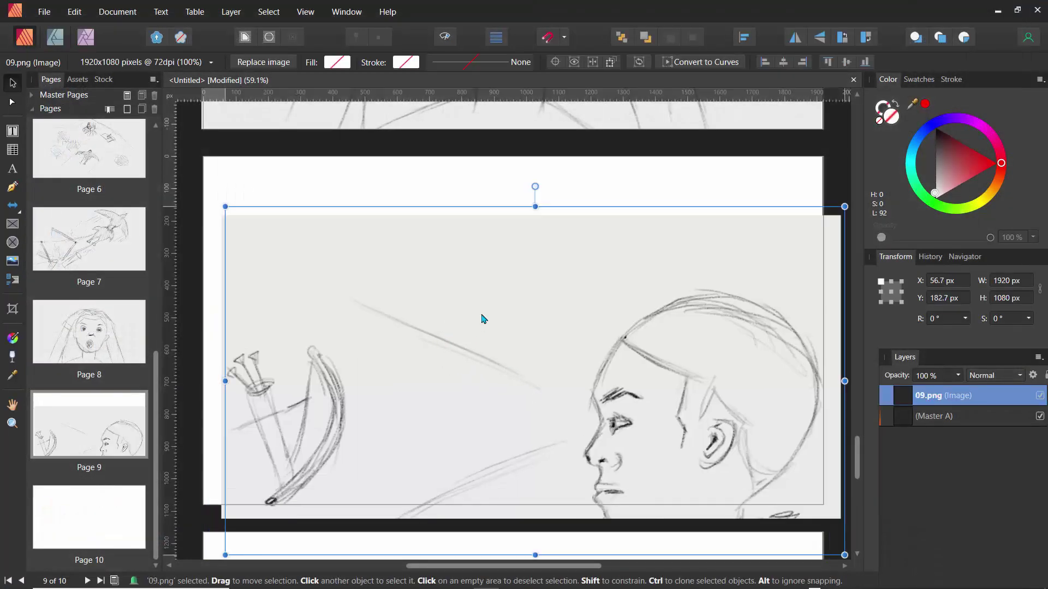
pyautogui.moveTo(482, 316); pyautogui.dragTo(451, 324)
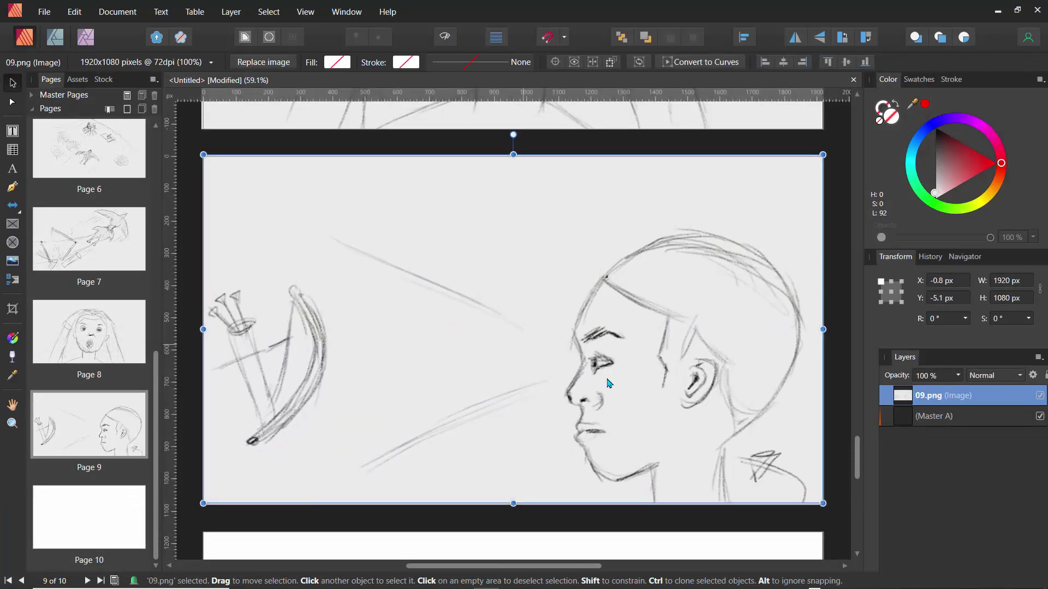
pyautogui.click(108, 529)
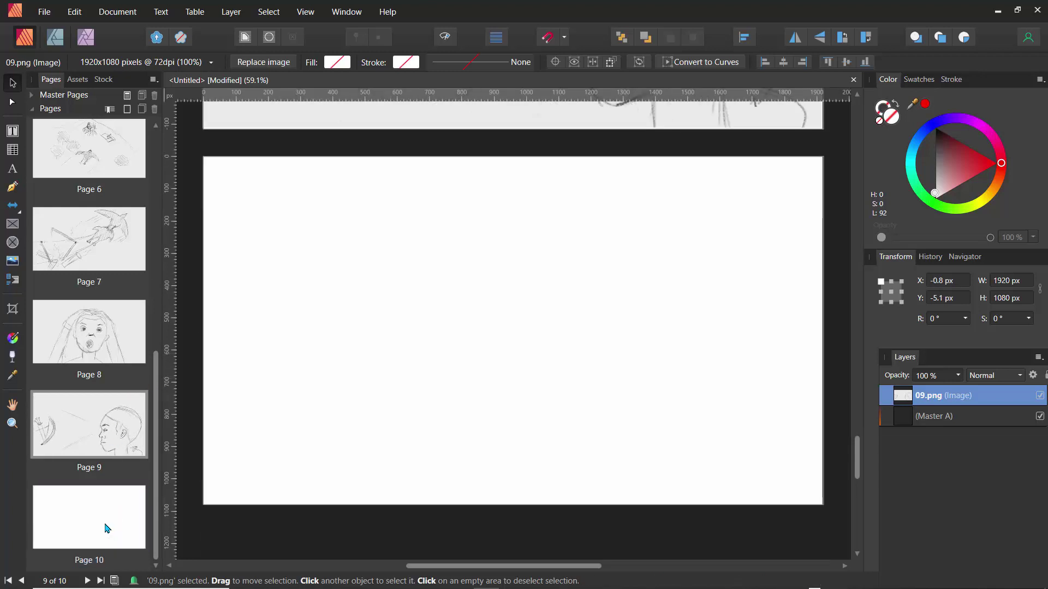
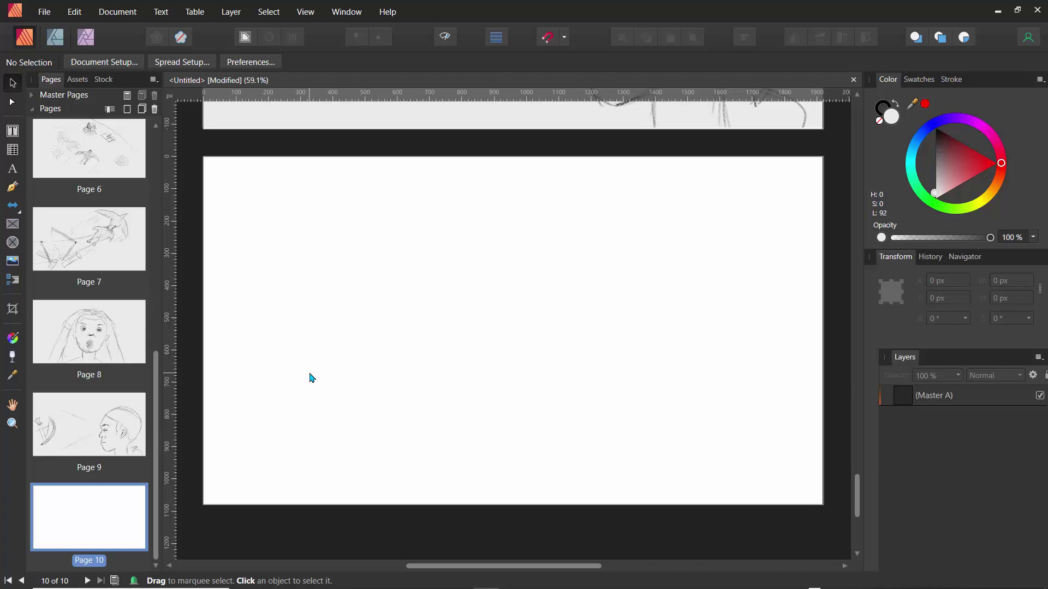
# - Place the 10.png sketch on page 10 and drag it so it covers the whole page
pyautogui.hotkey('ctrl', 'shift', 'o')
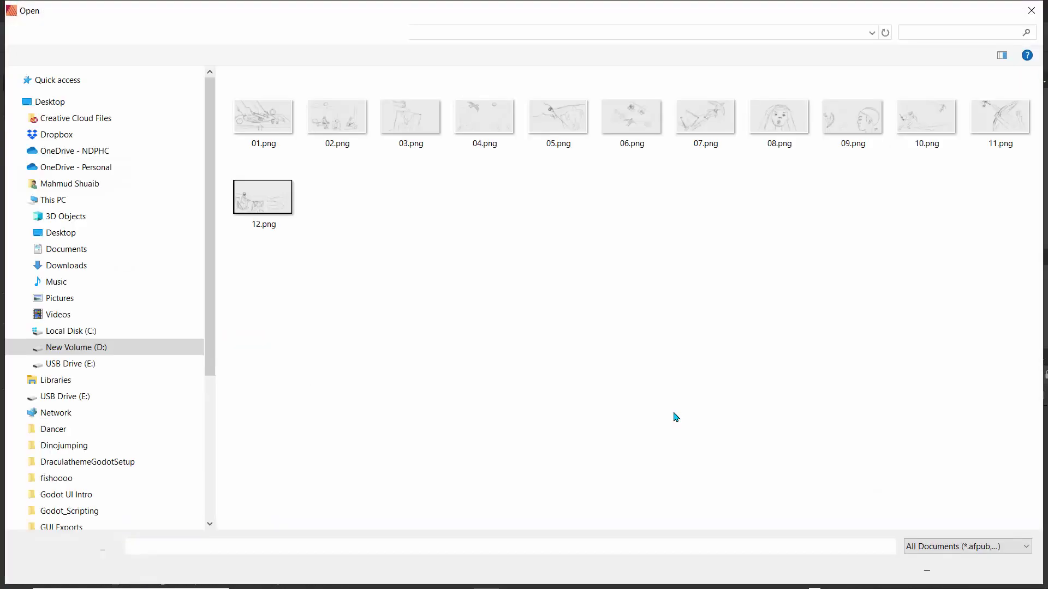
pyautogui.click(925, 143)
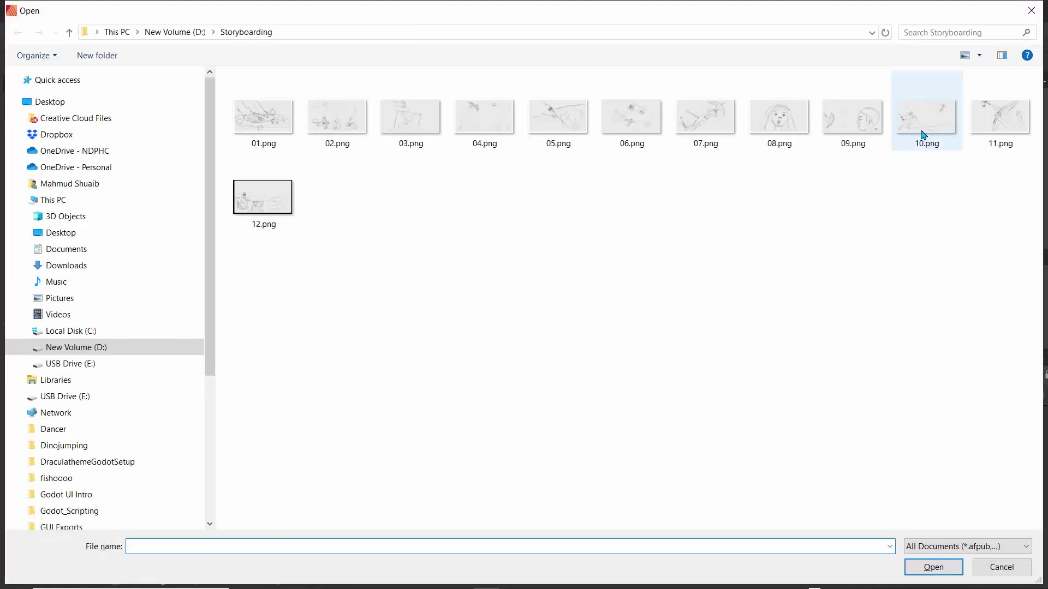
pyautogui.click(932, 566)
pyautogui.click(452, 385)
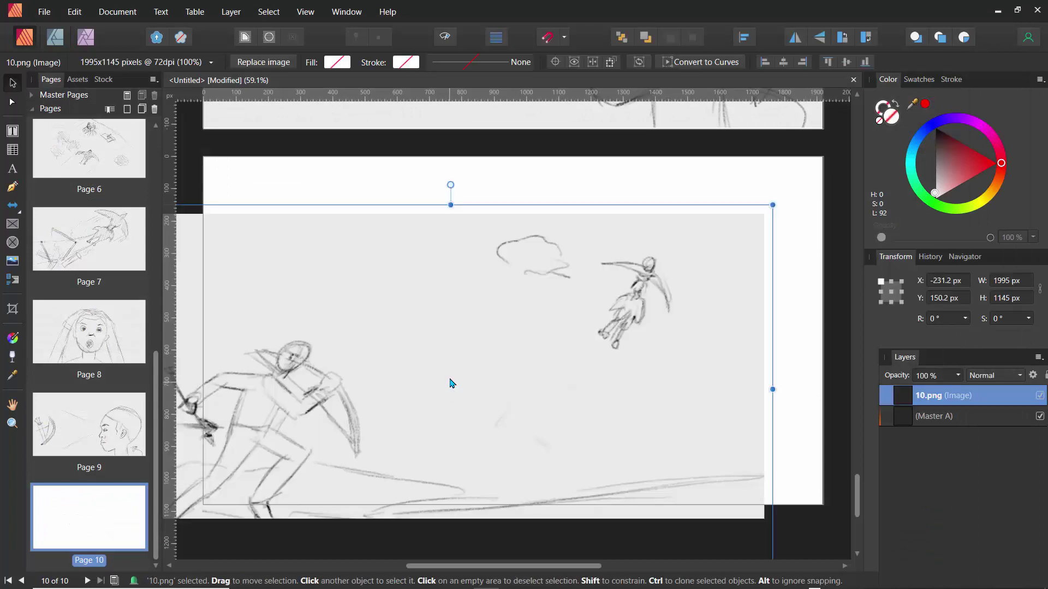
pyautogui.moveTo(451, 383); pyautogui.dragTo(526, 344)
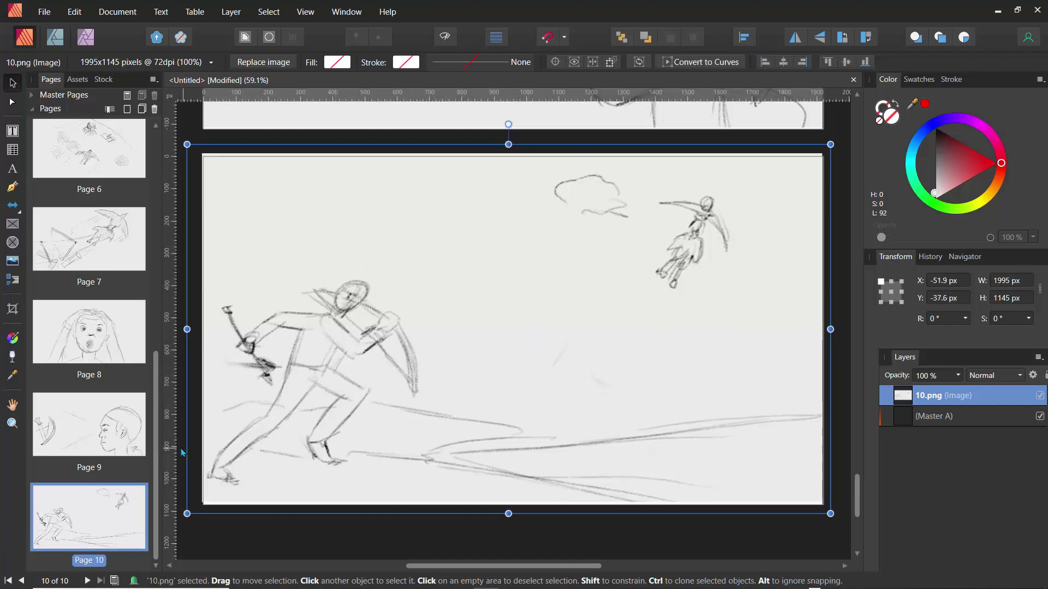
pyautogui.click(129, 471)
pyautogui.click(126, 511)
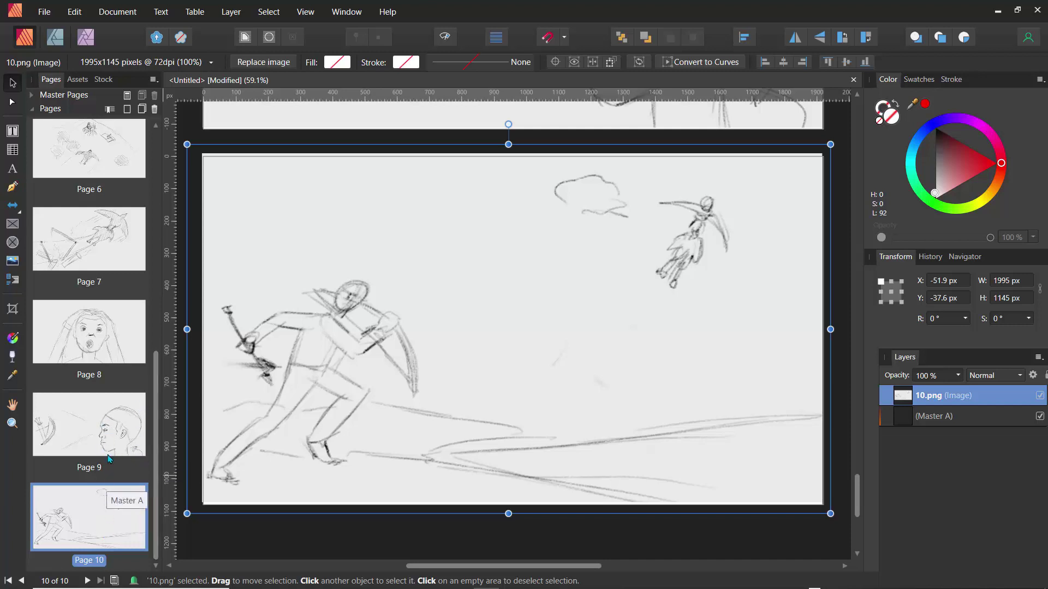
# - Add two blank pages, 11 and 12, with Document > Add Page
pyautogui.click(106, 15)
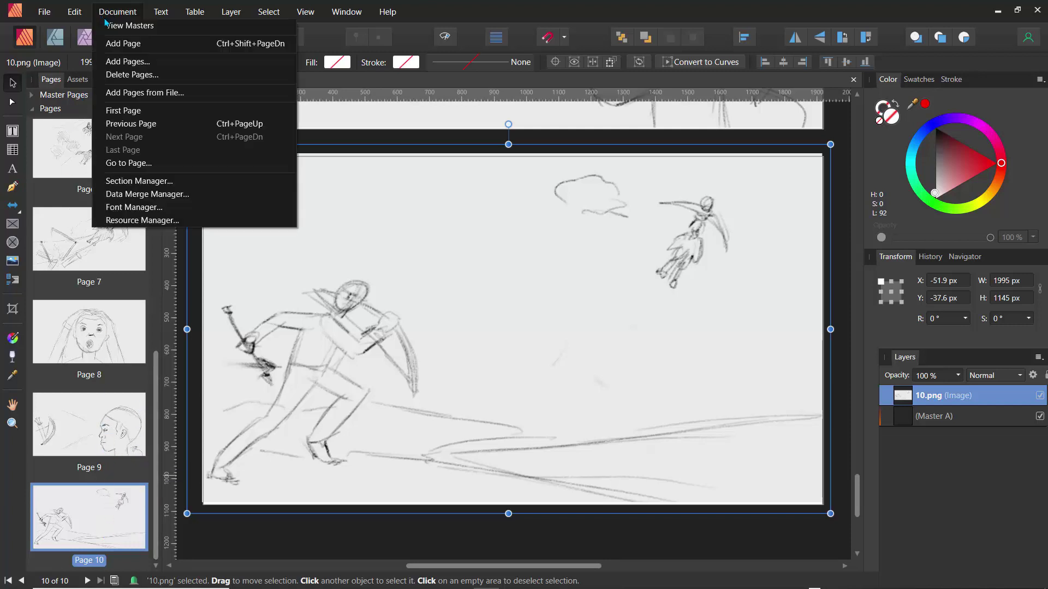
pyautogui.click(119, 44)
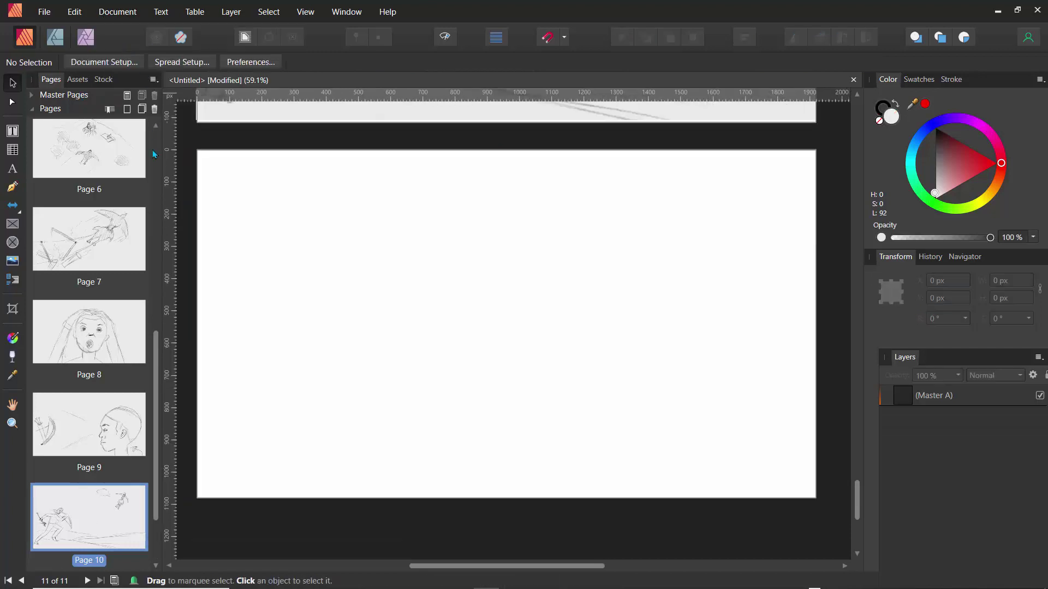
pyautogui.click(100, 12)
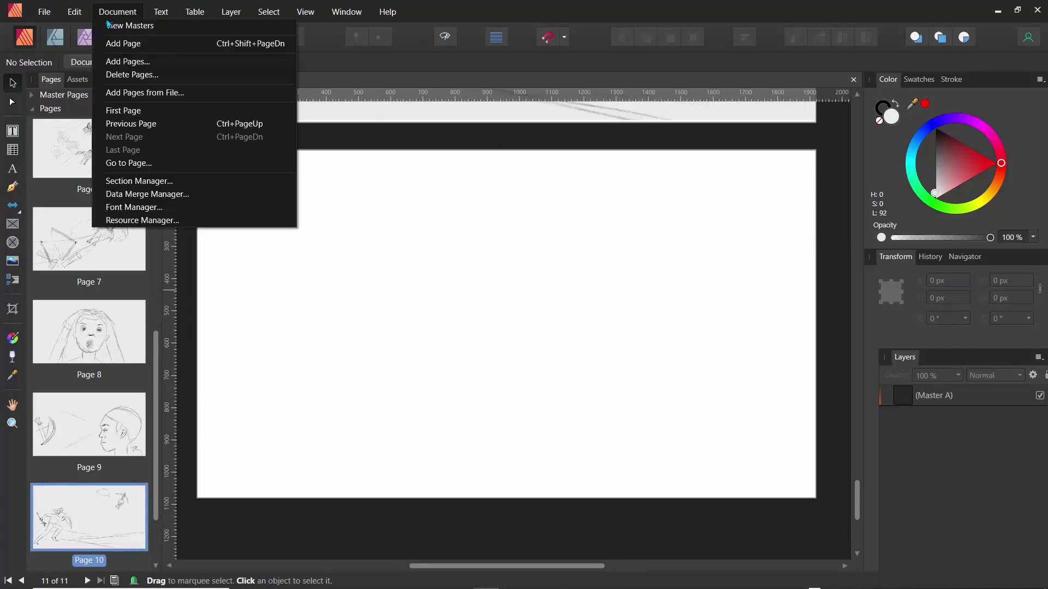
pyautogui.click(125, 44)
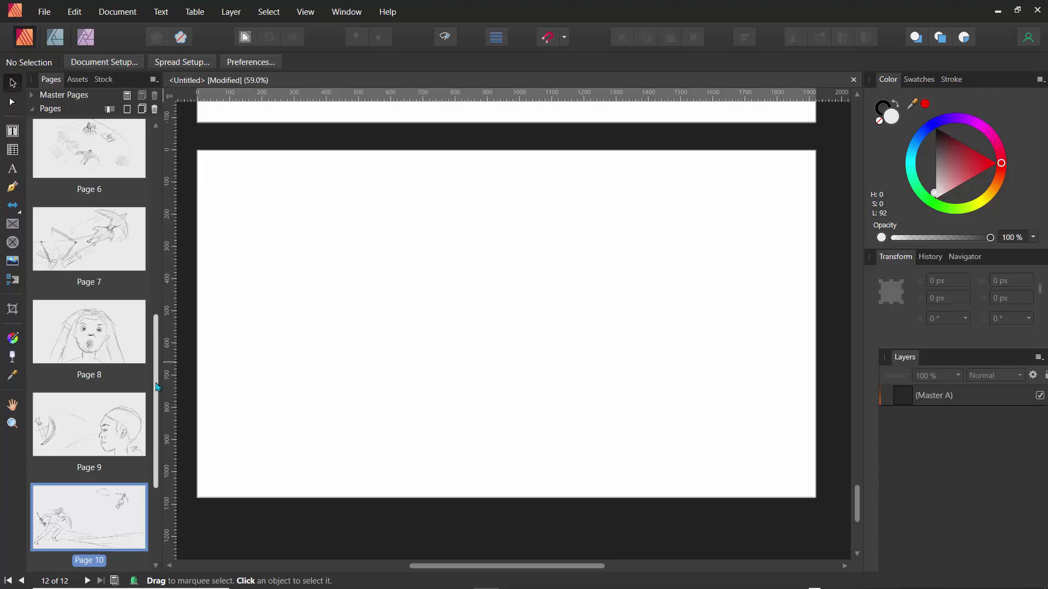
# - Fill page 11 with the 11.png sketch, then move to blank page 12
pyautogui.scroll(-4, 90, 381)
pyautogui.click(107, 434)
pyautogui.doubleClick(109, 433)
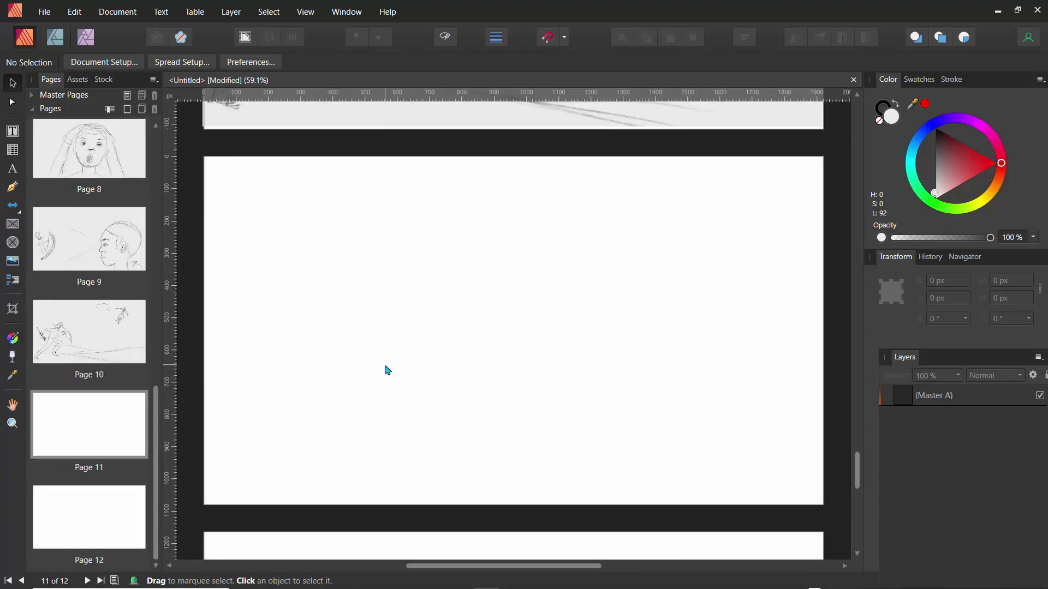
pyautogui.hotkey('ctrl', 'o')
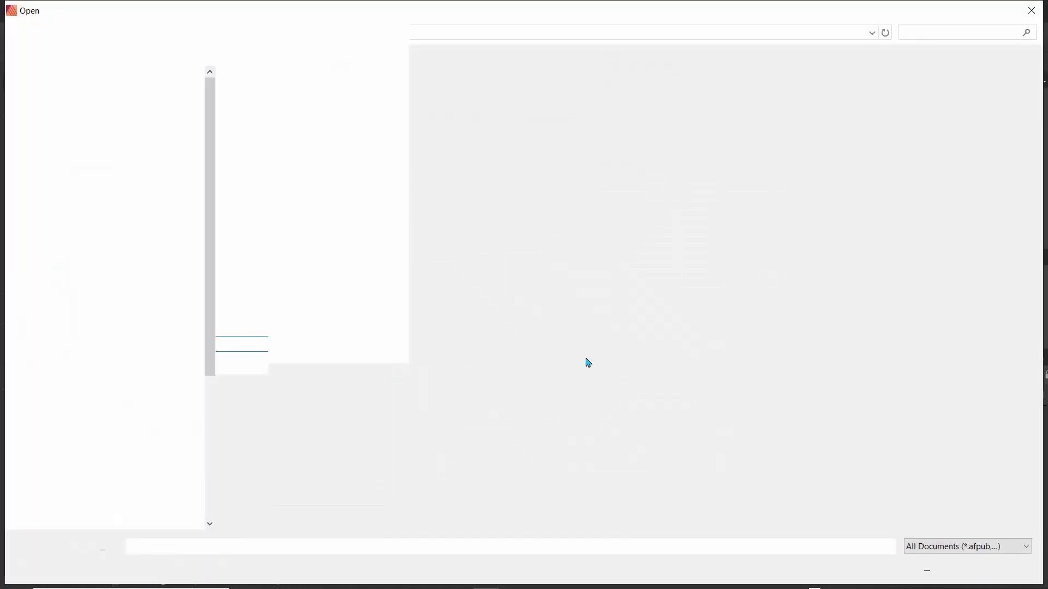
pyautogui.click(999, 129)
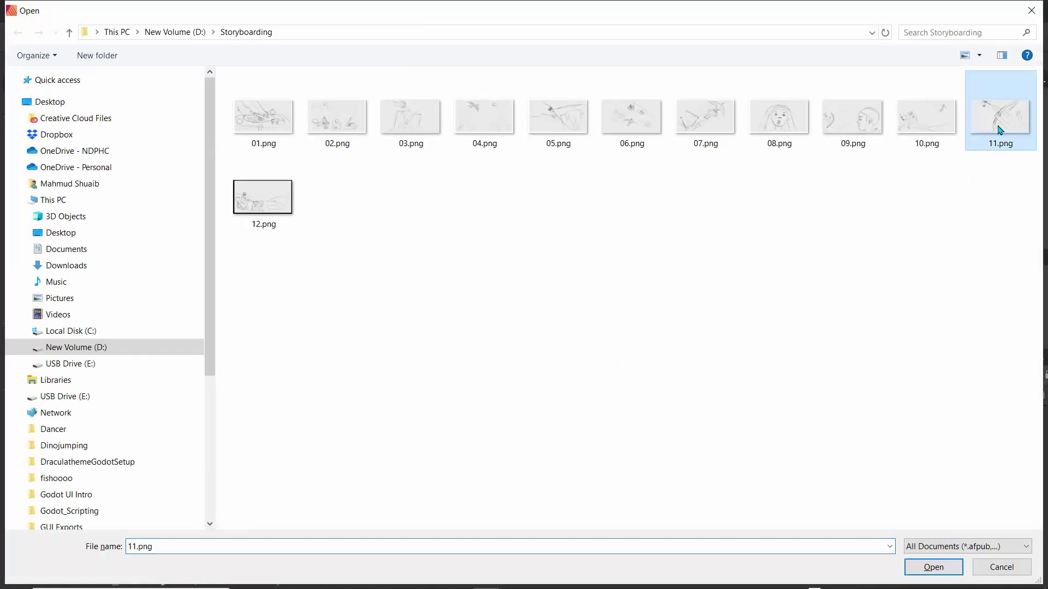
pyautogui.click(928, 573)
pyautogui.click(425, 361)
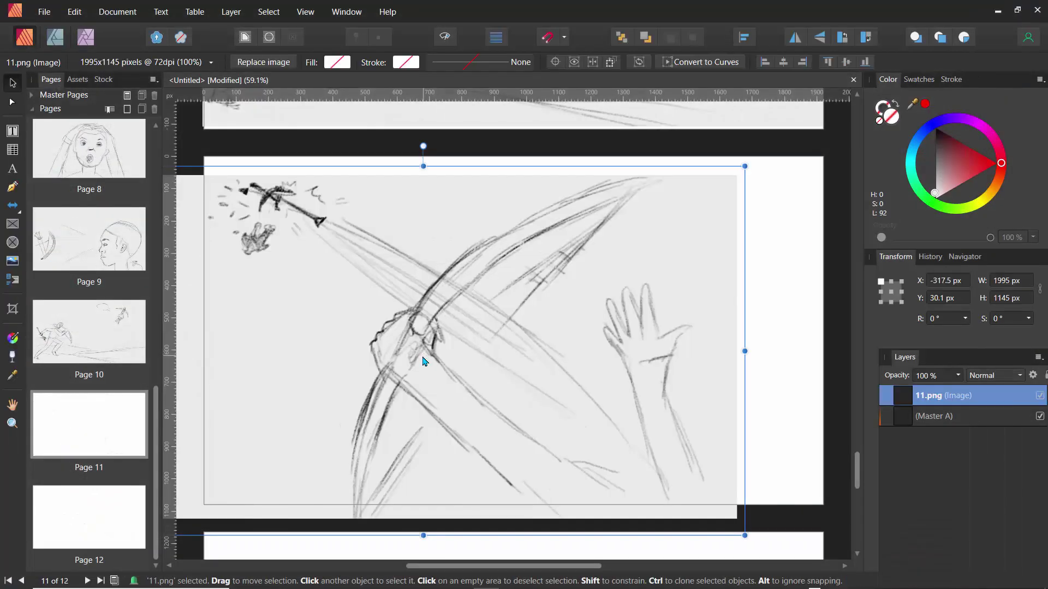
pyautogui.moveTo(424, 361); pyautogui.dragTo(494, 316)
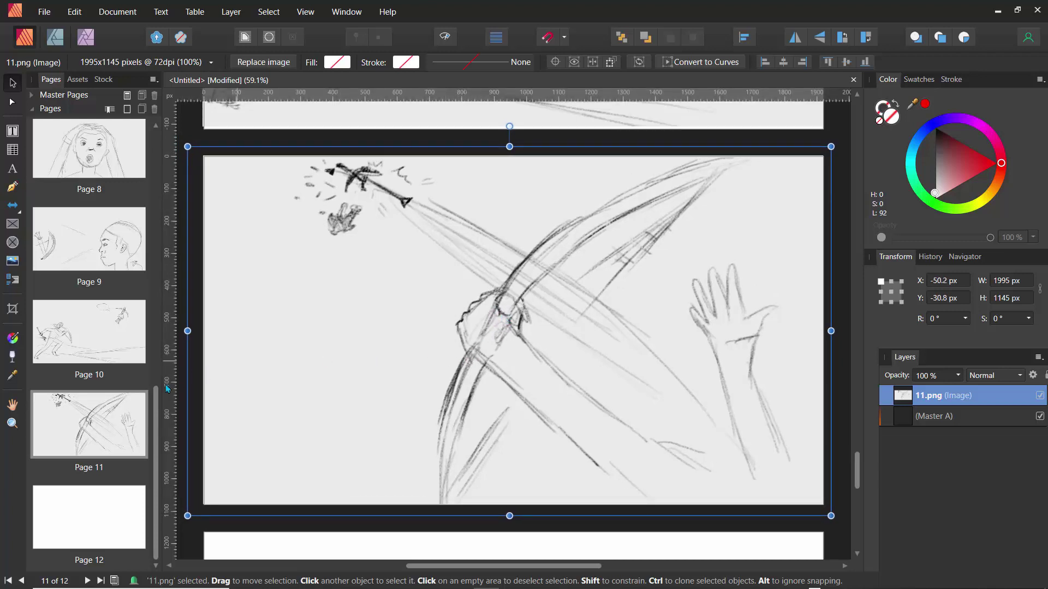
pyautogui.click(96, 521)
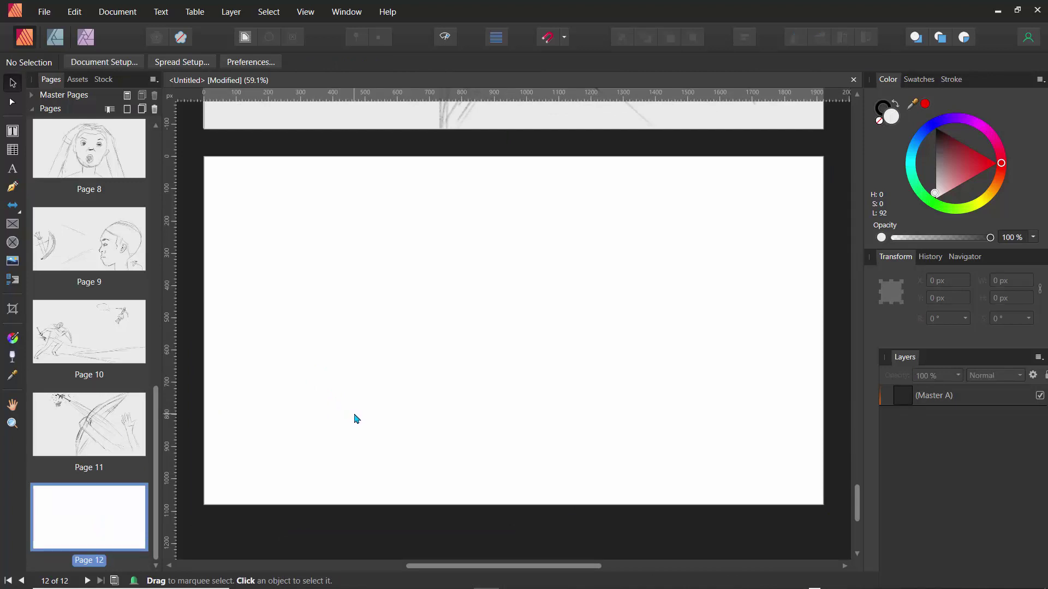
# - Place 12.png on page 12 and nudge it until it covers the page
pyautogui.hotkey('ctrl', 'o')
pyautogui.click(261, 209)
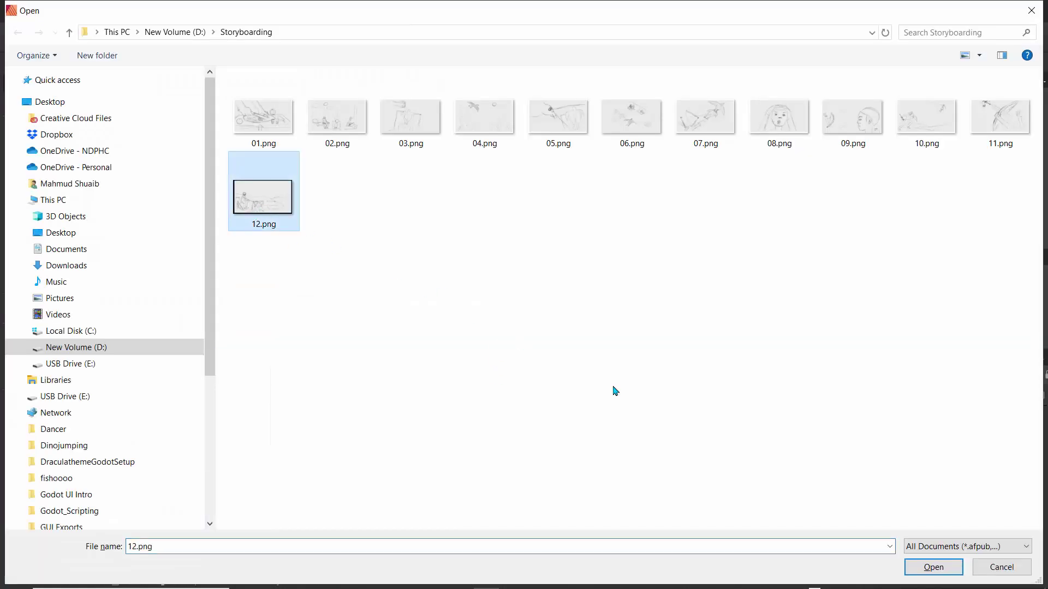
pyautogui.click(933, 566)
pyautogui.click(458, 382)
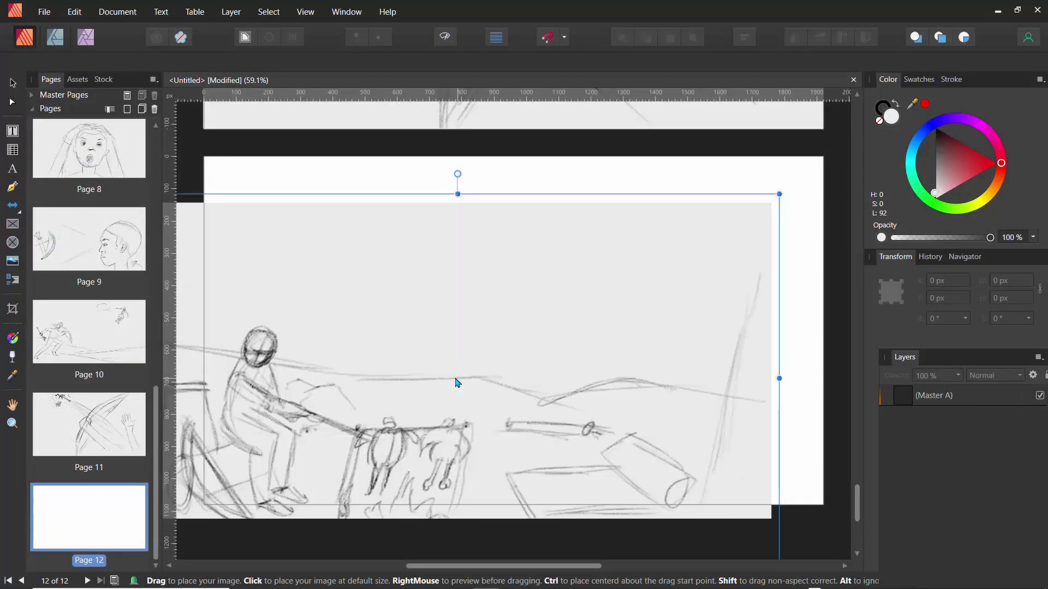
pyautogui.moveTo(485, 381); pyautogui.dragTo(536, 342)
pyautogui.moveTo(535, 338); pyautogui.dragTo(526, 334)
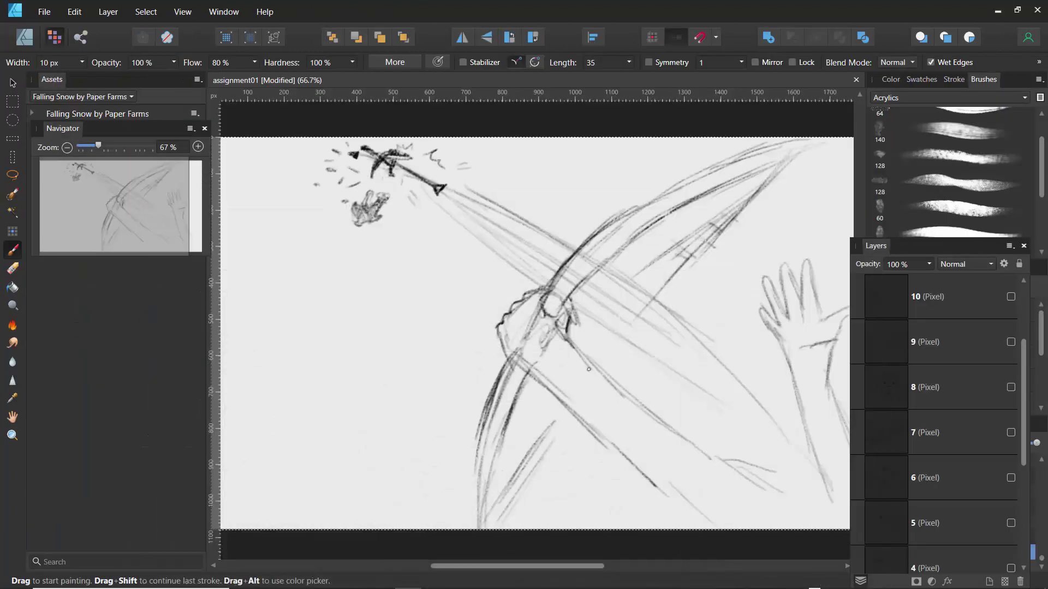
# - Add two new pixel layers, hide layer 11 and show layer 12
pyautogui.hotkey('ctrl', 'shift', 'n')
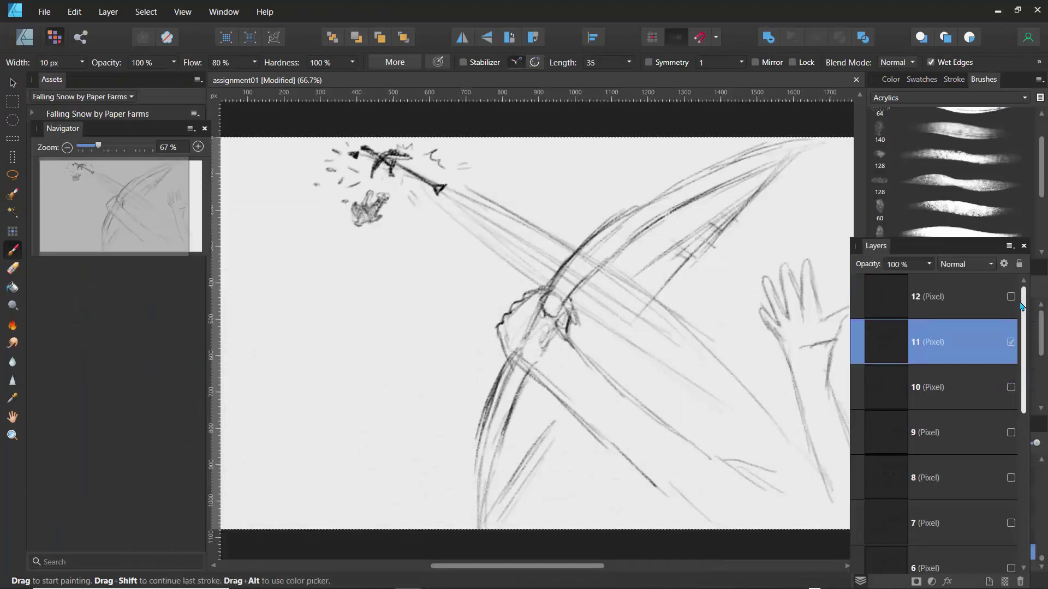
pyautogui.hotkey('ctrl', 'shift', 'n')
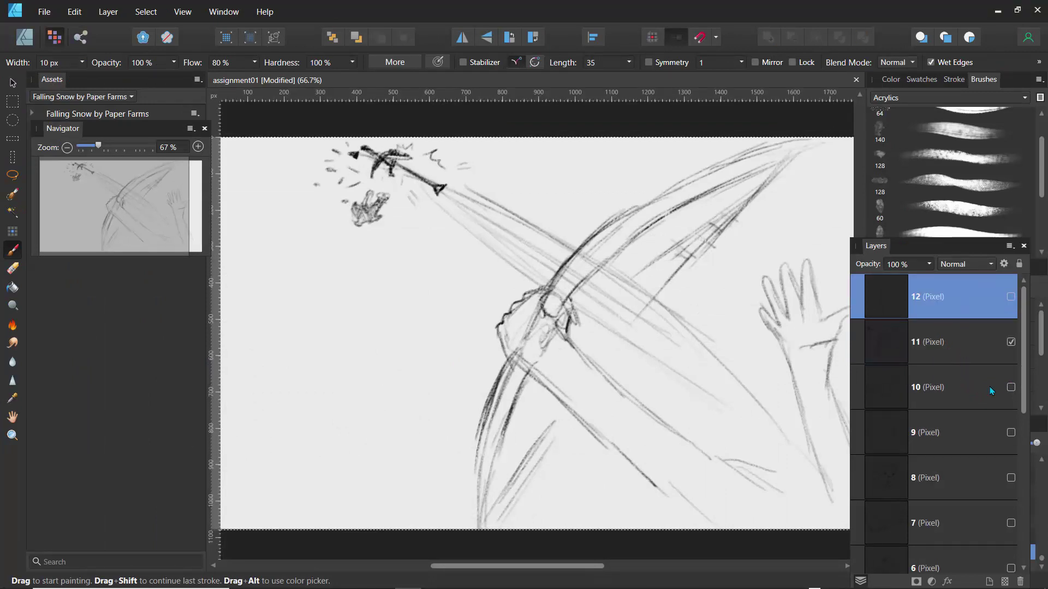
pyautogui.click(1010, 342)
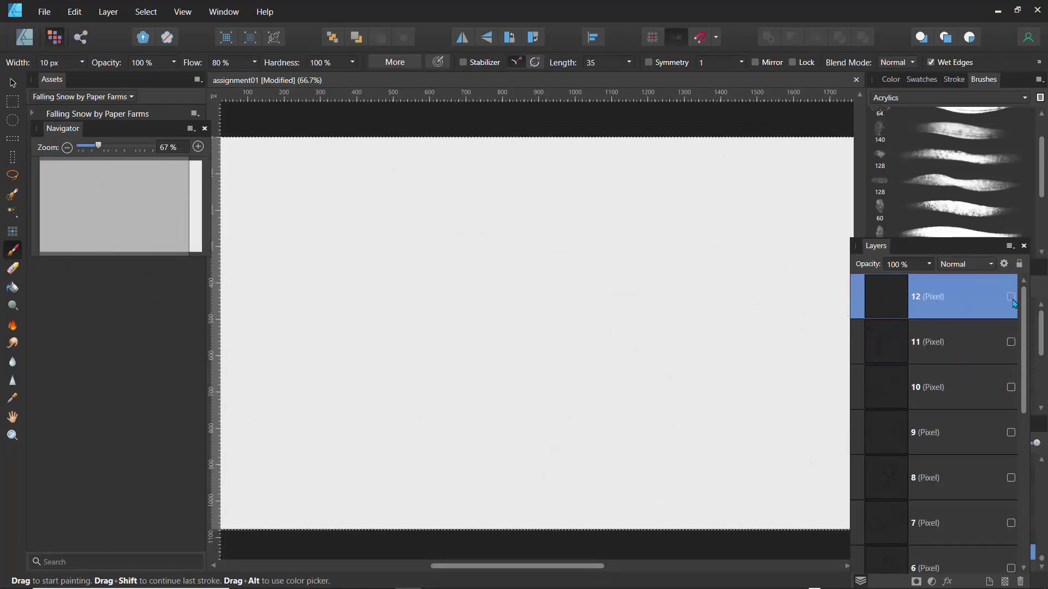
pyautogui.click(1010, 296)
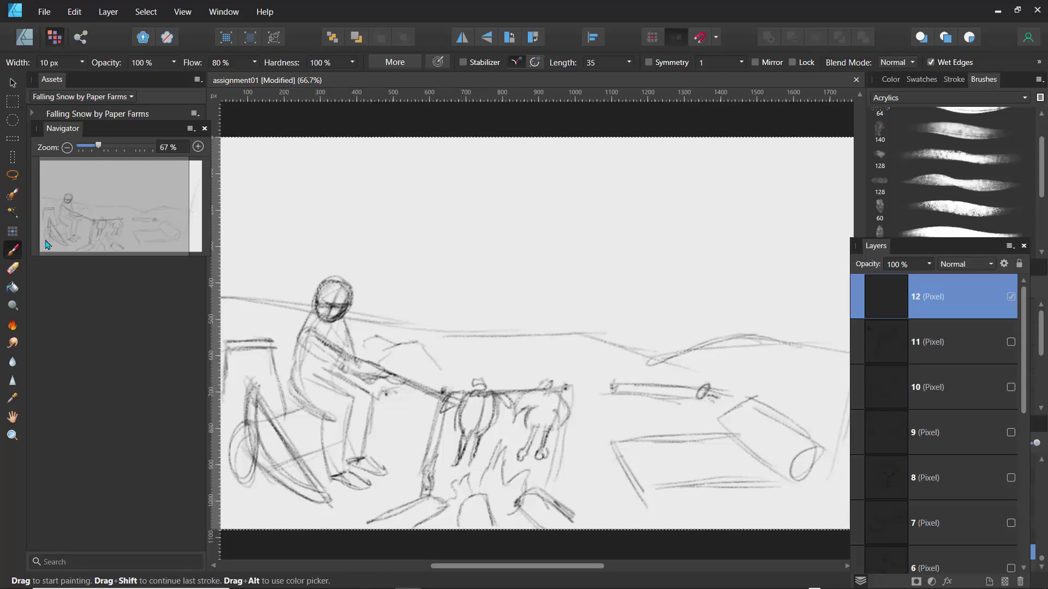
# - At 90% zoom, paint a hook above the figure's head and a stroke below the music note
pyautogui.click(115, 146)
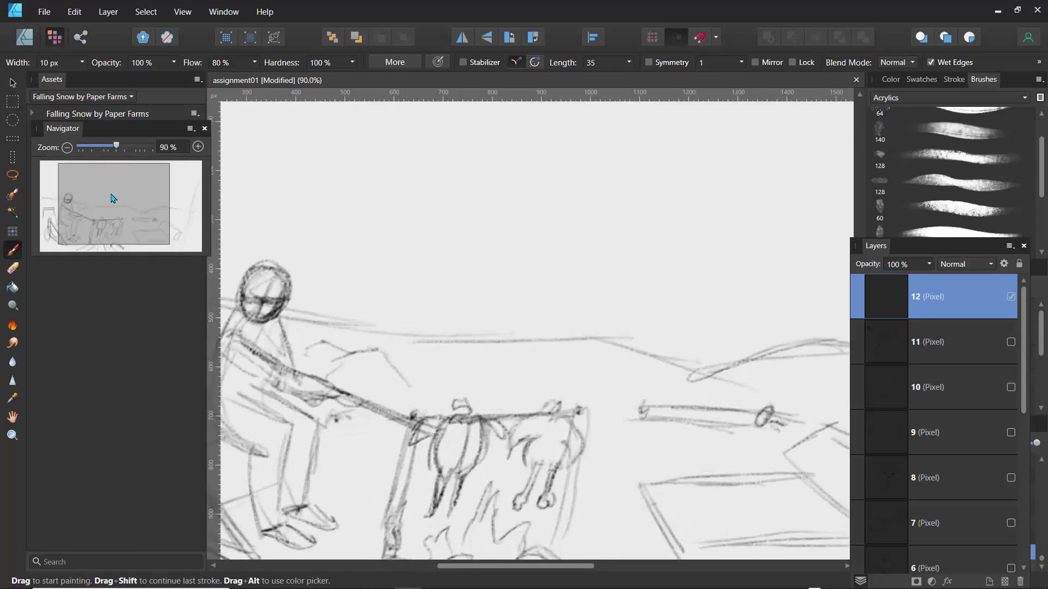
pyautogui.moveTo(110, 199); pyautogui.dragTo(82, 213)
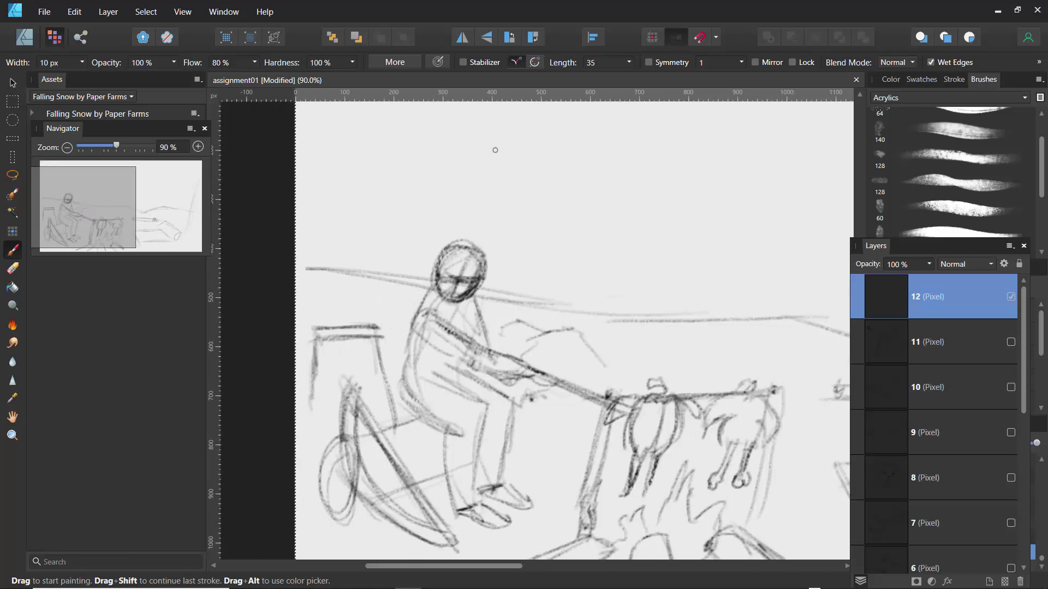
pyautogui.moveTo(462, 216)
pyautogui.mouseDown()
pyautogui.moveTo(493, 233)
pyautogui.moveTo(500, 221)
pyautogui.moveTo(498, 232)
pyautogui.moveTo(441, 224)
pyautogui.mouseUp()
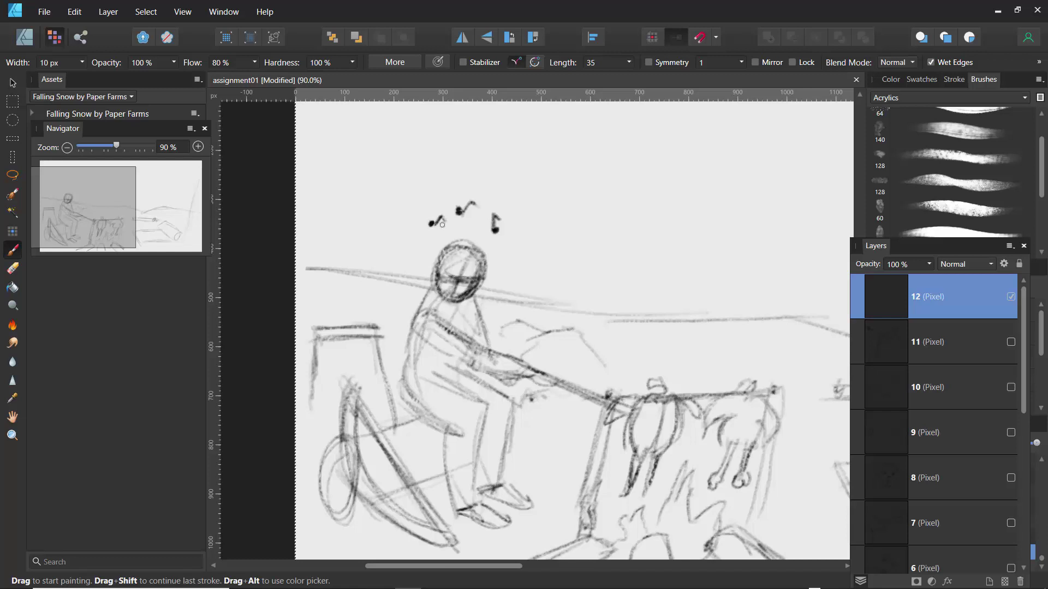
pyautogui.moveTo(503, 245)
pyautogui.mouseDown()
pyautogui.moveTo(497, 258)
pyautogui.moveTo(504, 248)
pyautogui.moveTo(516, 253)
pyautogui.moveTo(507, 259)
pyautogui.mouseUp()
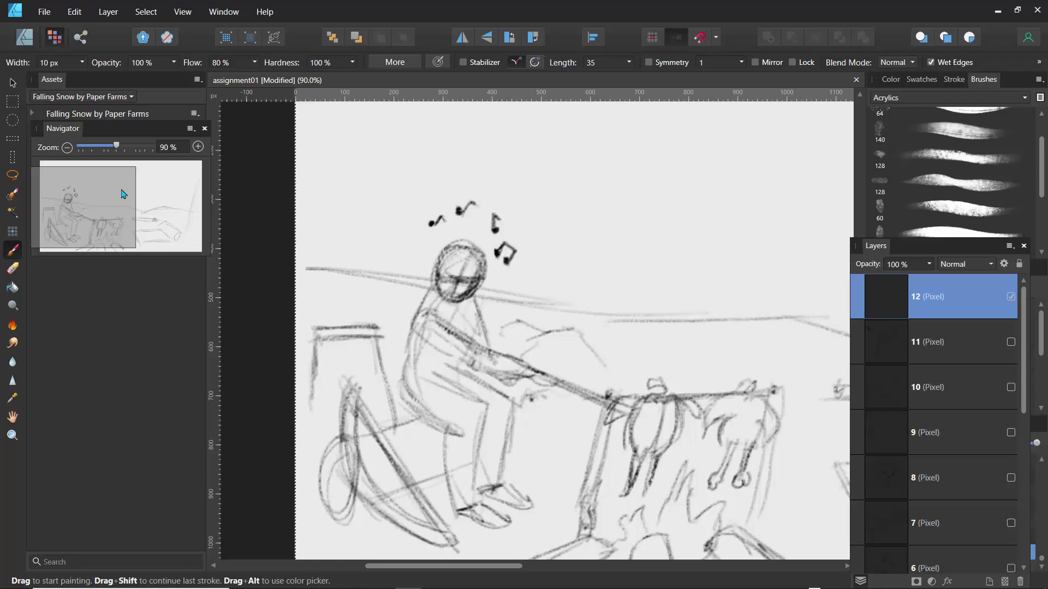
pyautogui.moveTo(116, 146); pyautogui.dragTo(90, 147)
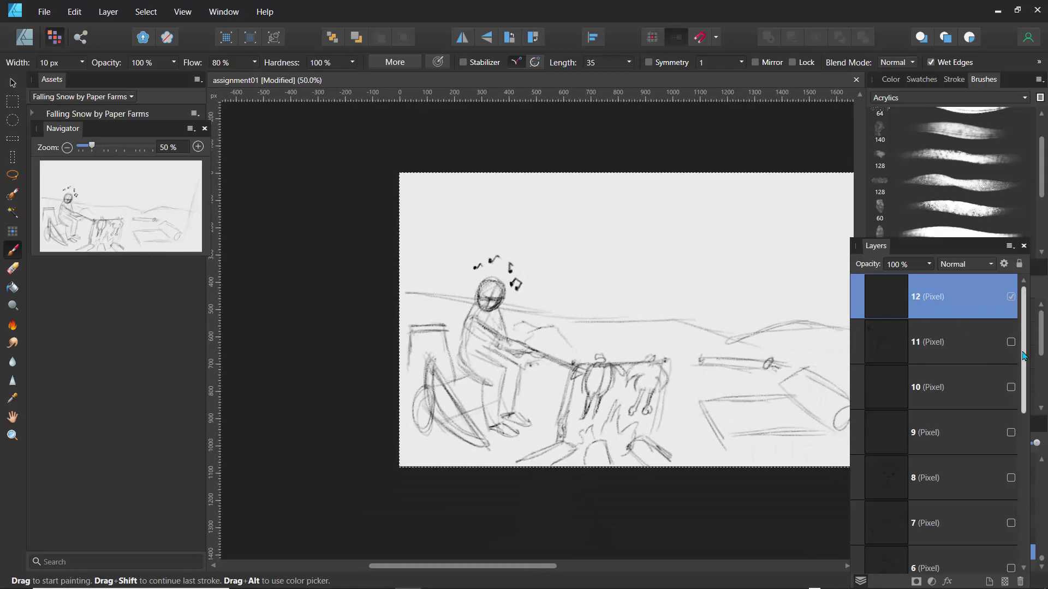
# - Check the bg background layer in the Layers panel, then reselect sketch layer 12
pyautogui.scroll(-1, 1024, 400)
pyautogui.moveTo(1024, 400); pyautogui.dragTo(1023, 526)
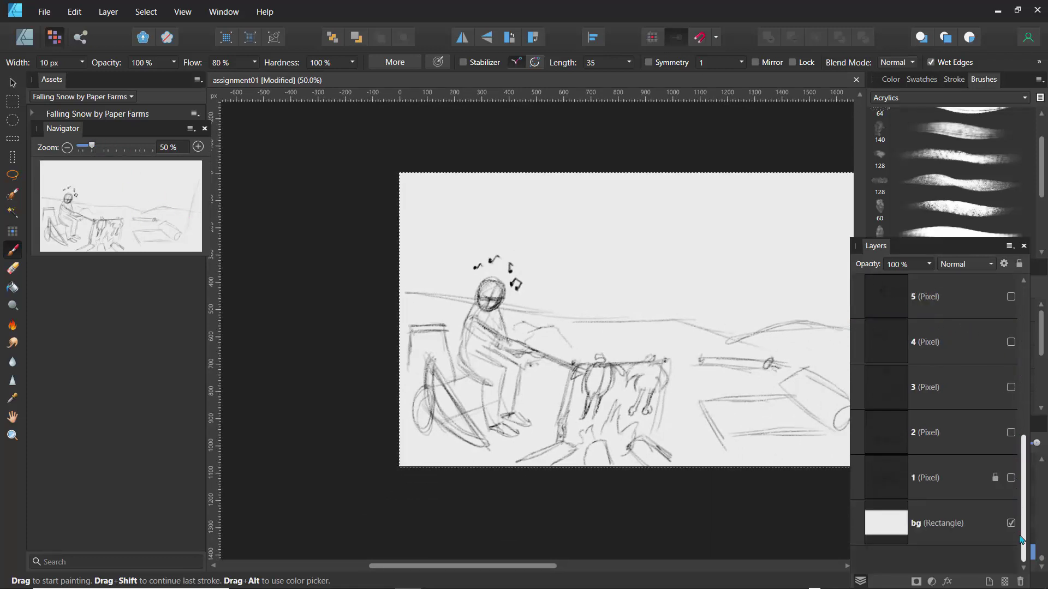
pyautogui.click(903, 525)
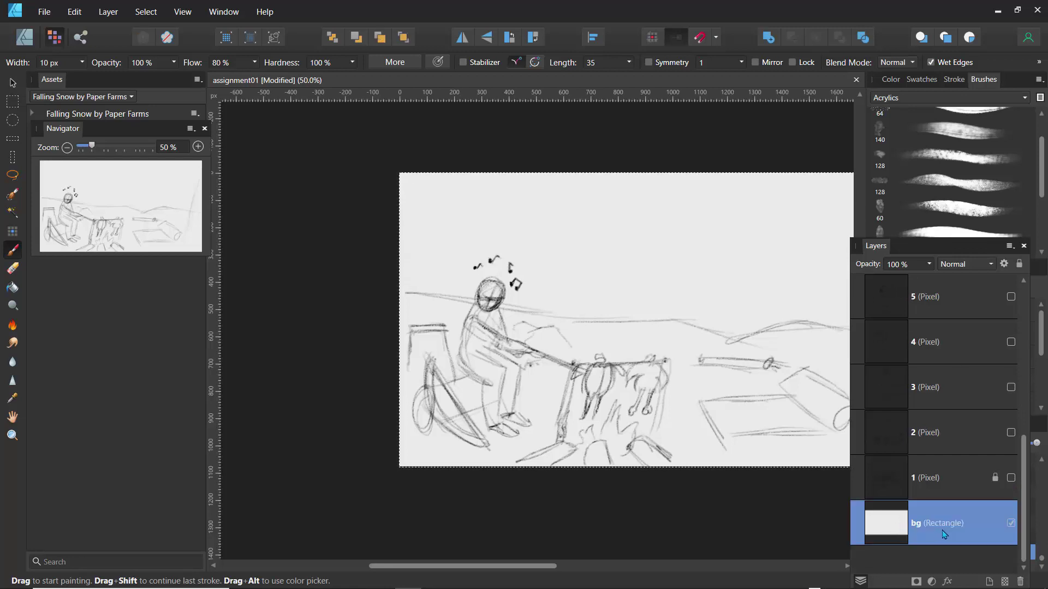
pyautogui.scroll(1, 1035, 478)
pyautogui.scroll(5, 1035, 478)
pyautogui.click(934, 319)
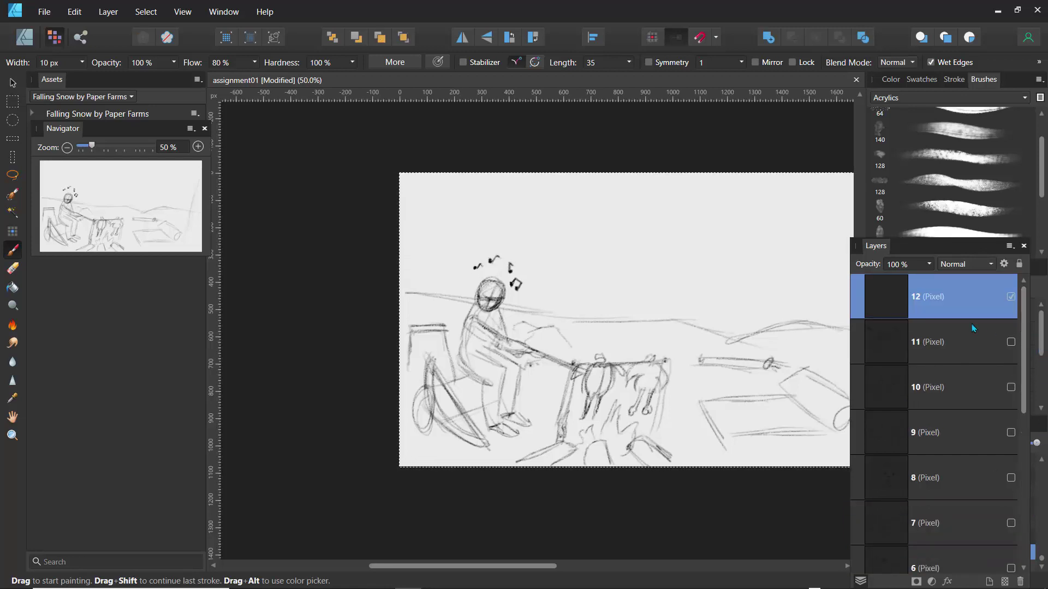
# - Export the selection only as PNG '12' to Storyboarding, then return to Publisher
pyautogui.click(44, 11)
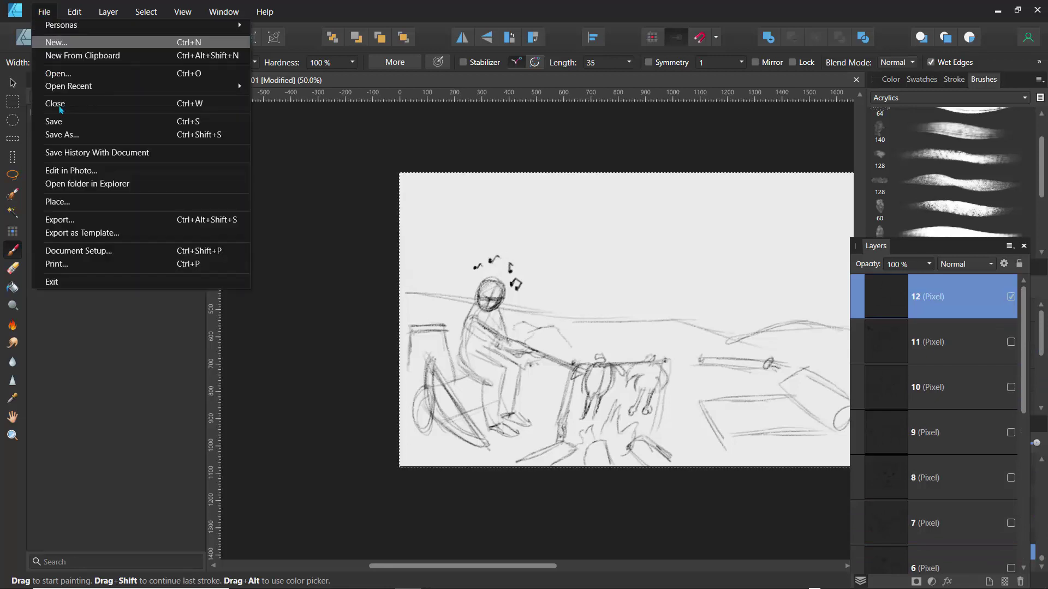
pyautogui.click(71, 227)
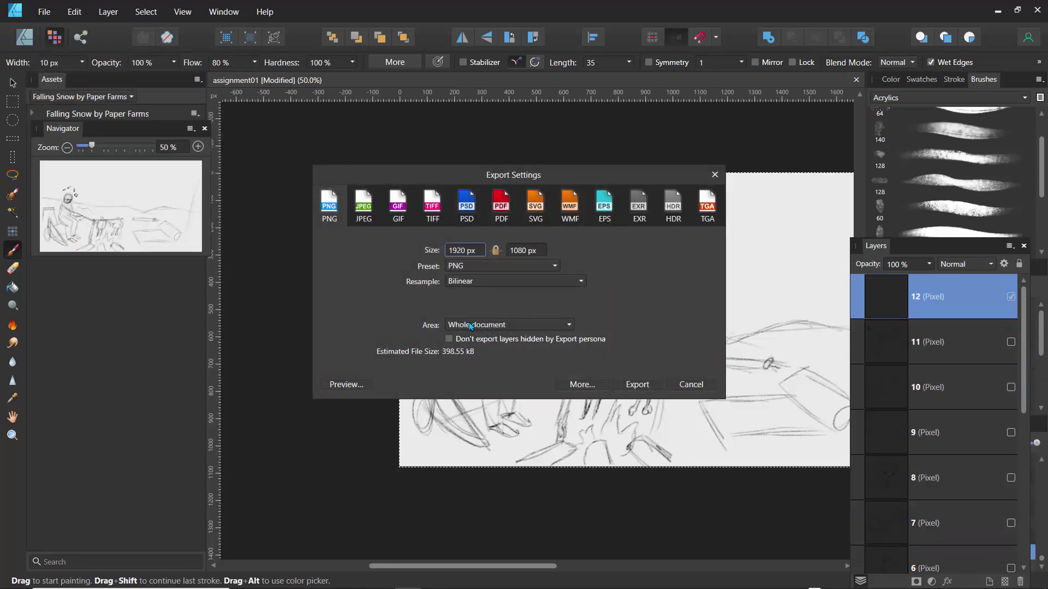
pyautogui.click(472, 325)
pyautogui.click(467, 370)
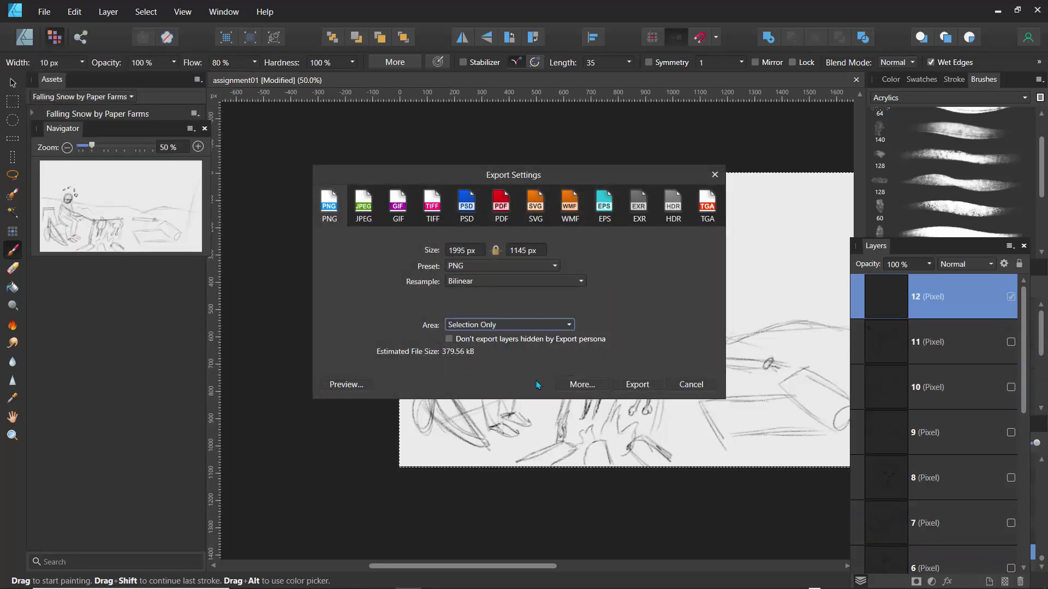
pyautogui.click(635, 385)
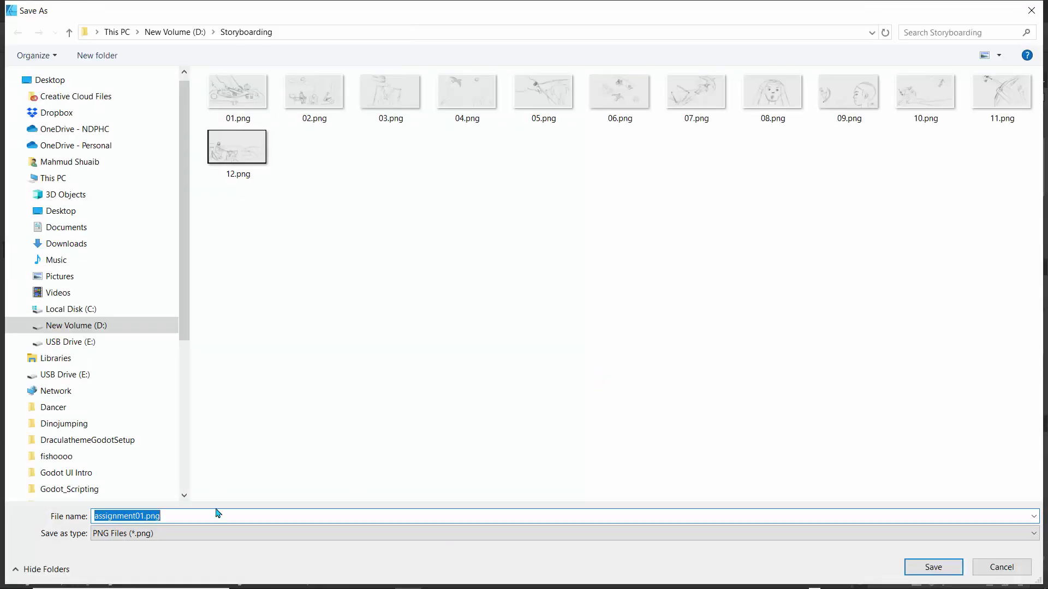
pyautogui.write('12')
pyautogui.press('Return')
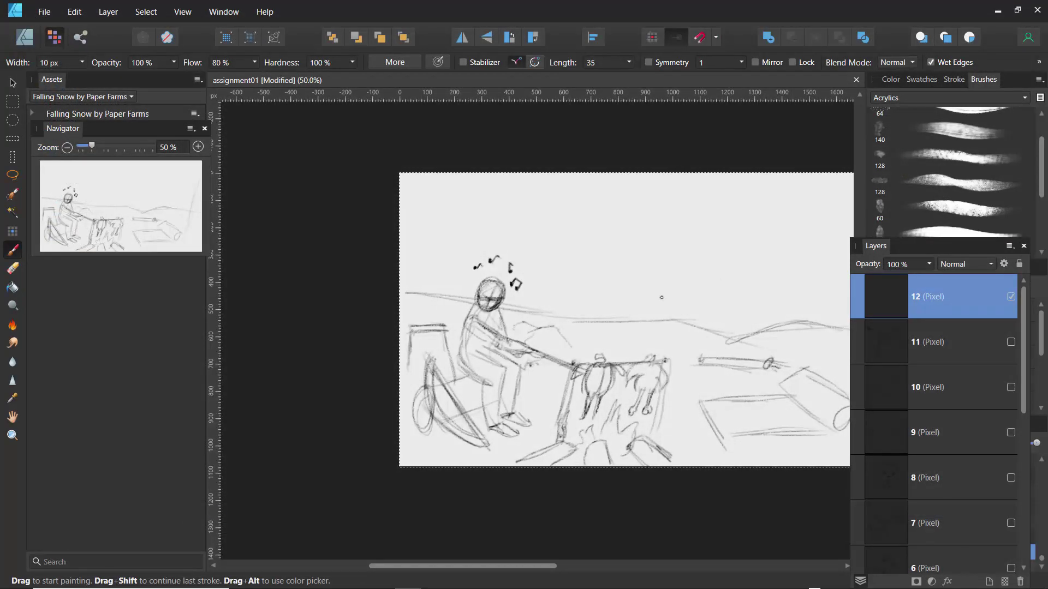
pyautogui.click(997, 11)
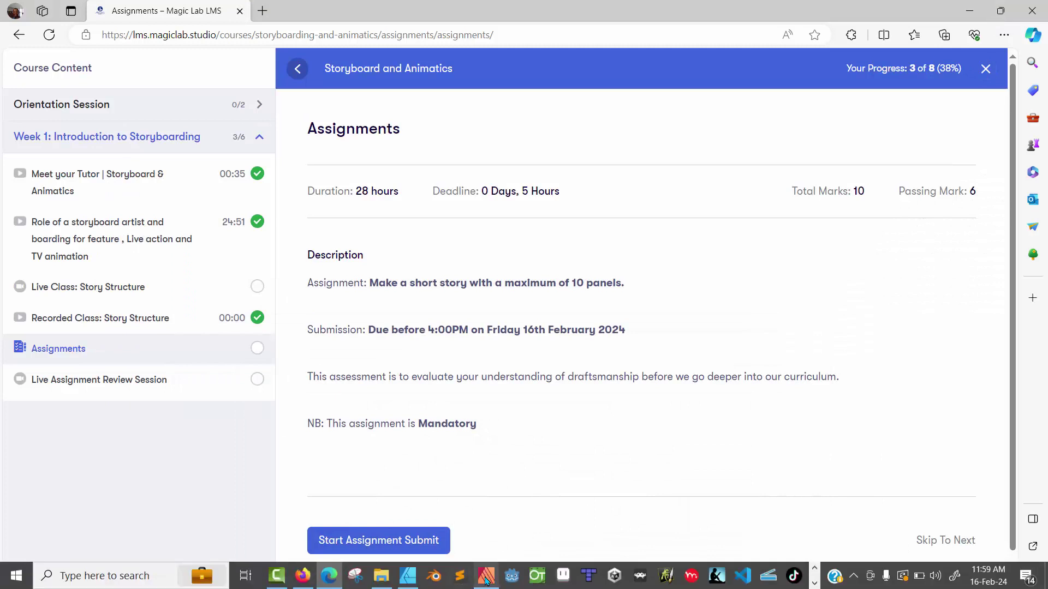
pyautogui.click(486, 578)
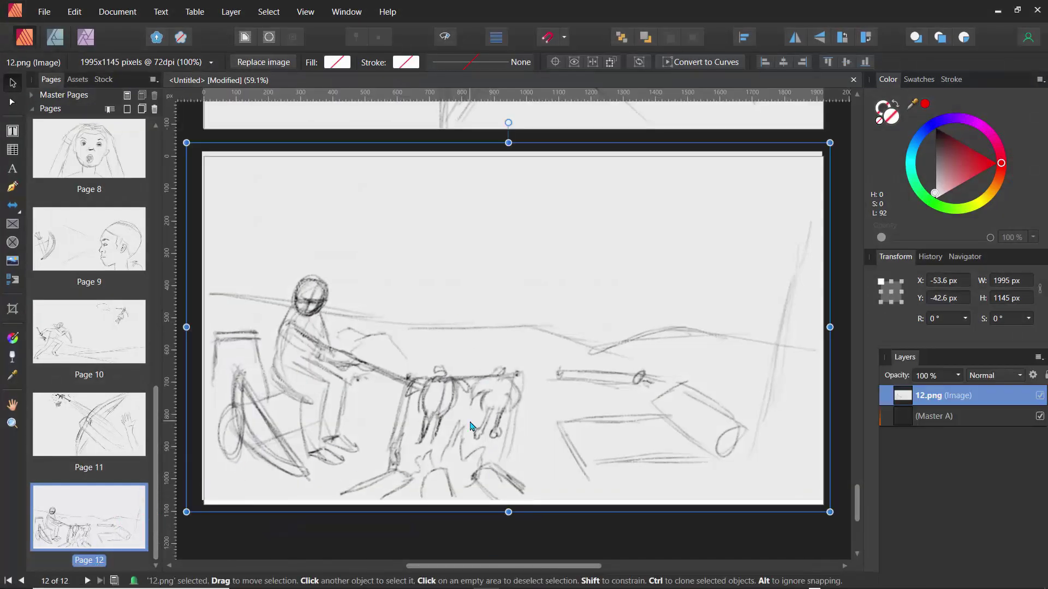
# - Delete 12.png from Page 12 and place 13.png to fill the page frame
pyautogui.press('Delete')
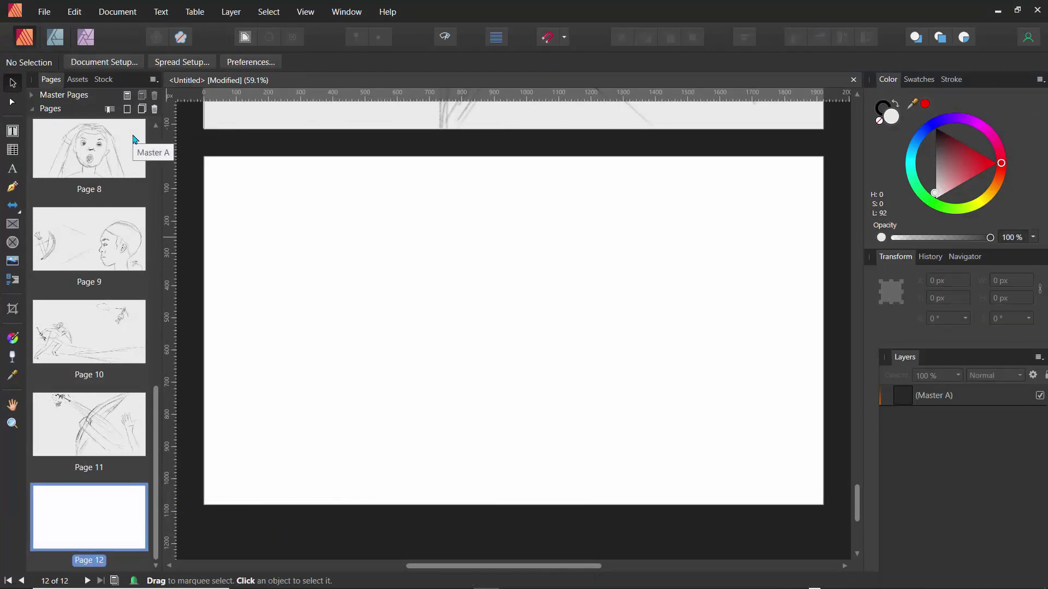
pyautogui.hotkey('ctrl', 'o')
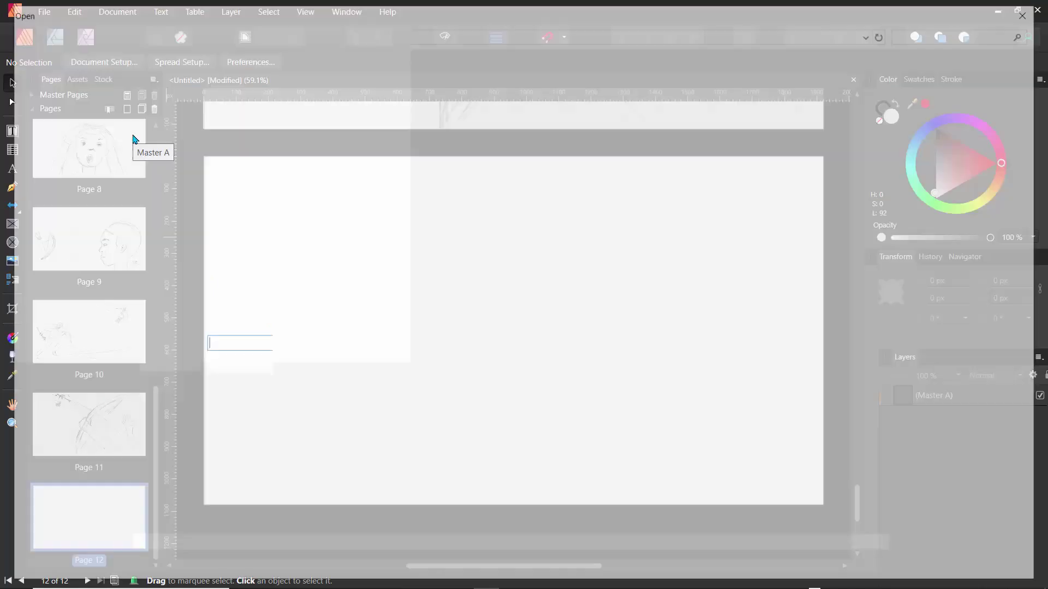
pyautogui.click(369, 217)
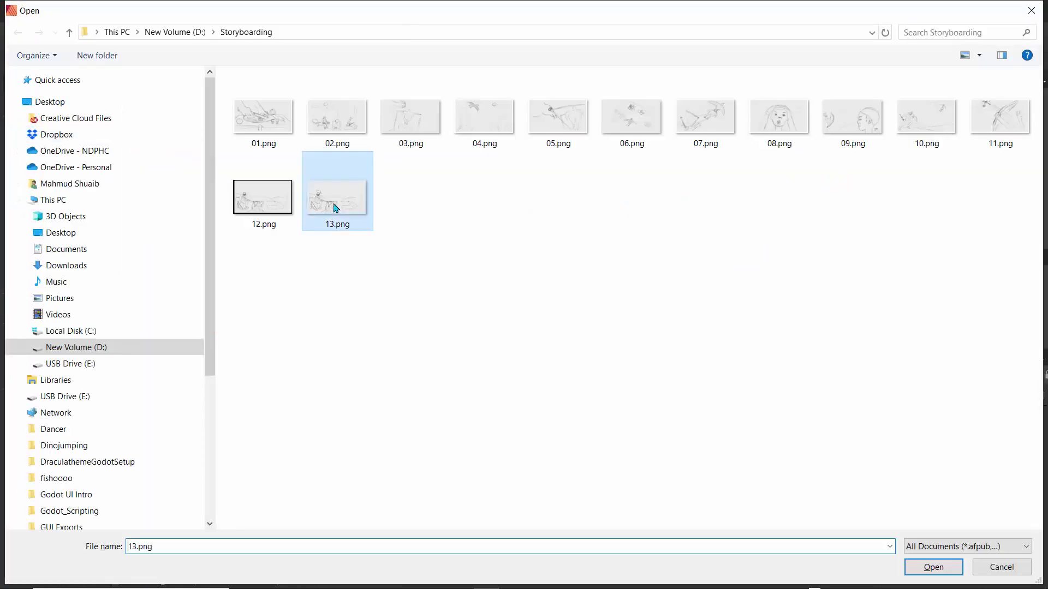
pyautogui.click(926, 567)
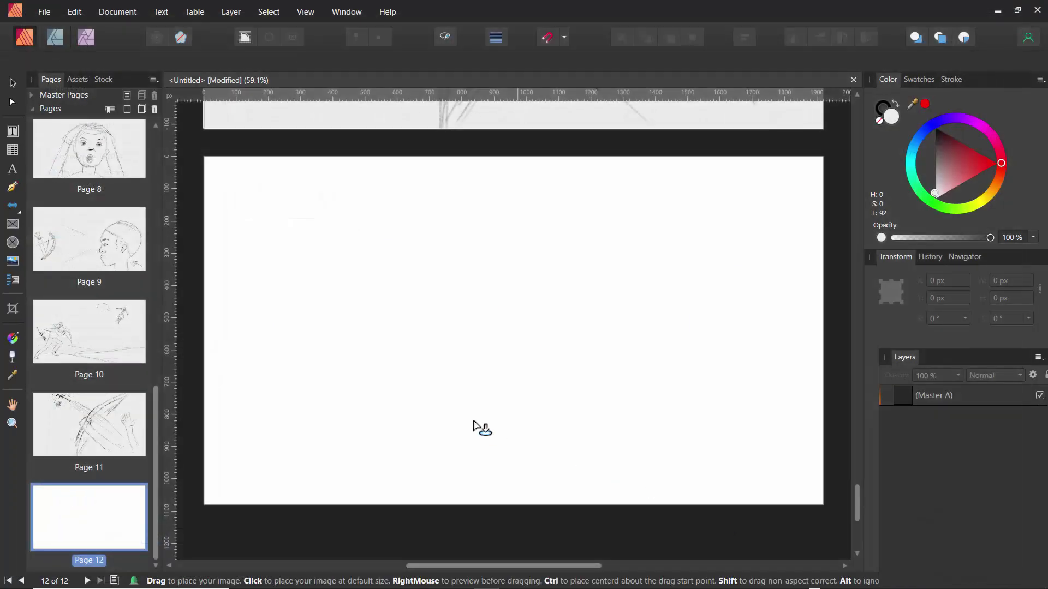
pyautogui.click(458, 418)
pyautogui.moveTo(456, 416); pyautogui.dragTo(504, 338)
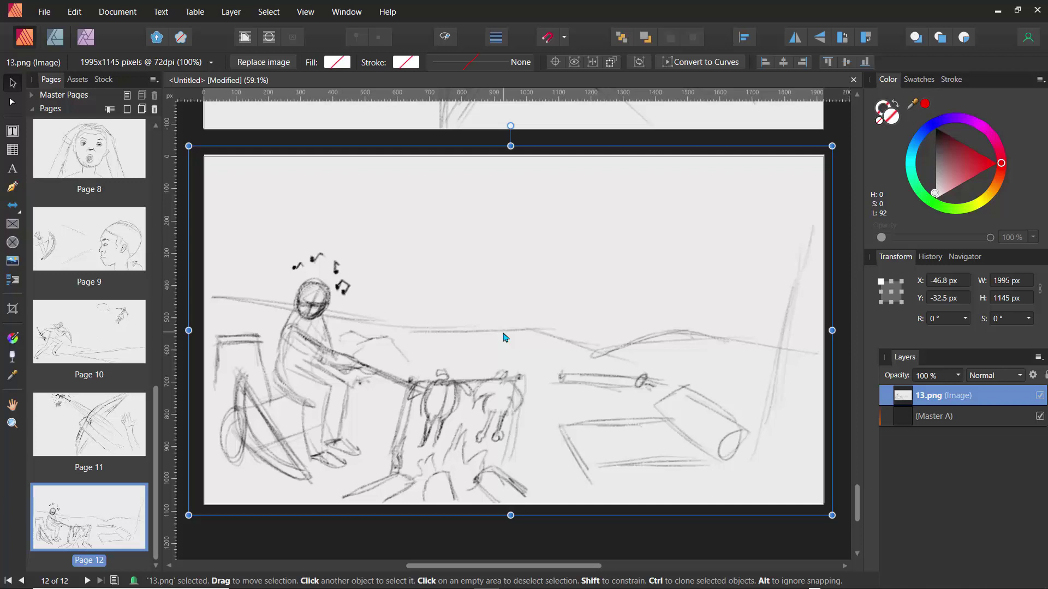
# - Deselect and reselect the 13.png image, then select Page 11 in the page list
pyautogui.click(220, 539)
pyautogui.click(244, 473)
pyautogui.click(231, 548)
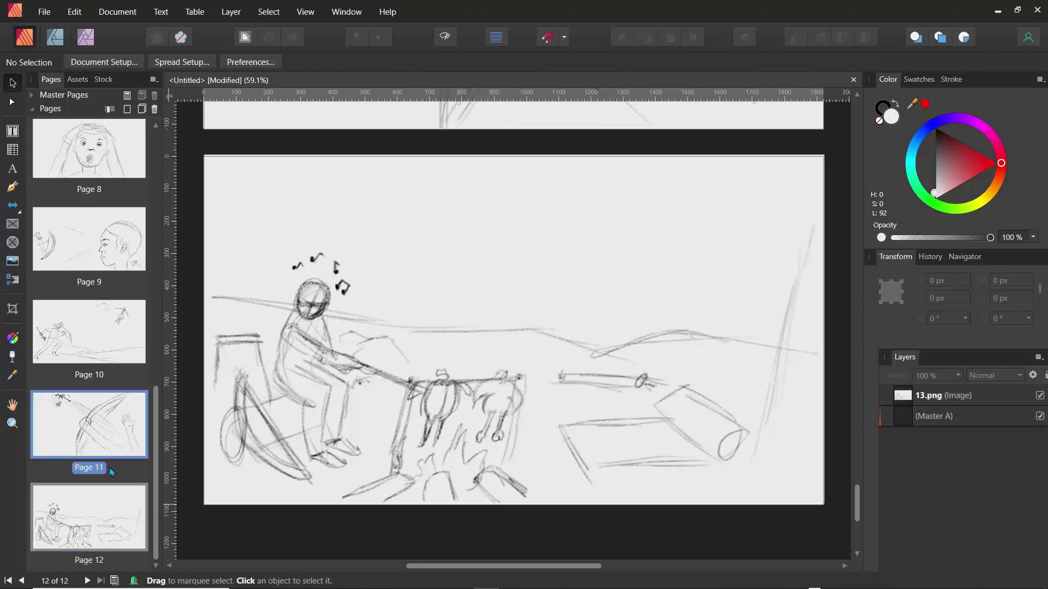
pyautogui.click(257, 453)
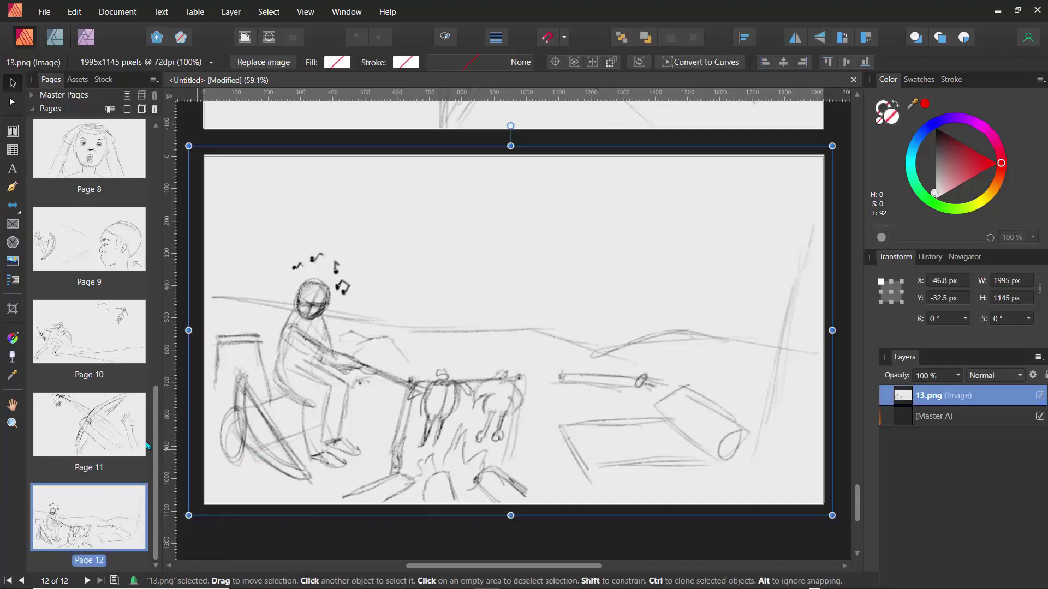
pyautogui.click(82, 394)
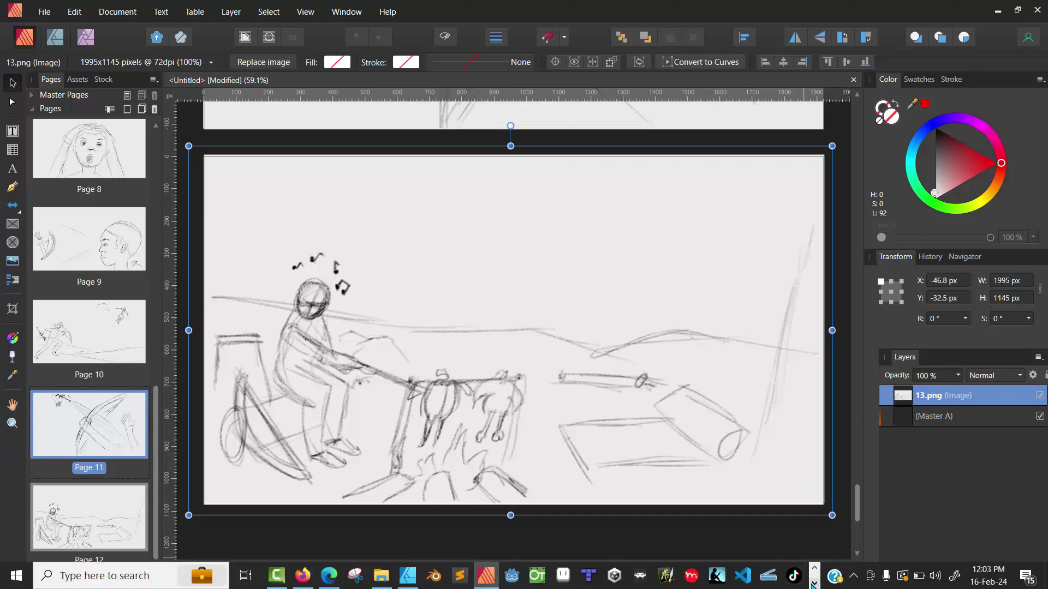
pyautogui.scroll(-1, 392, 583)
pyautogui.click(392, 583)
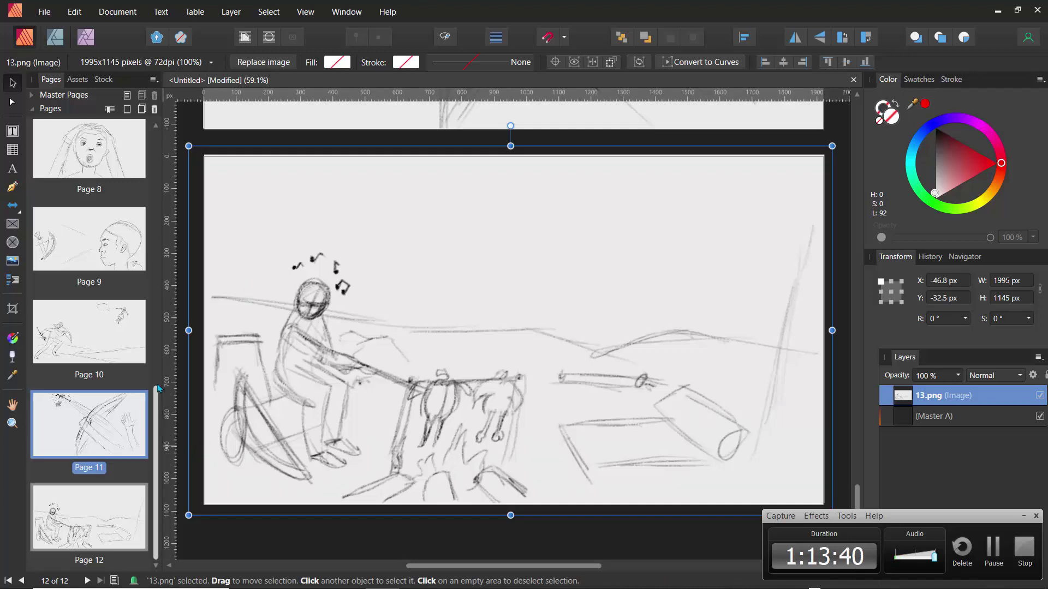
# - Export all pages as a PDF with Raster DPI set to 400
pyautogui.moveTo(157, 513); pyautogui.dragTo(157, 239)
pyautogui.scroll(-2, 150, 331)
pyautogui.scroll(10, 157, 380)
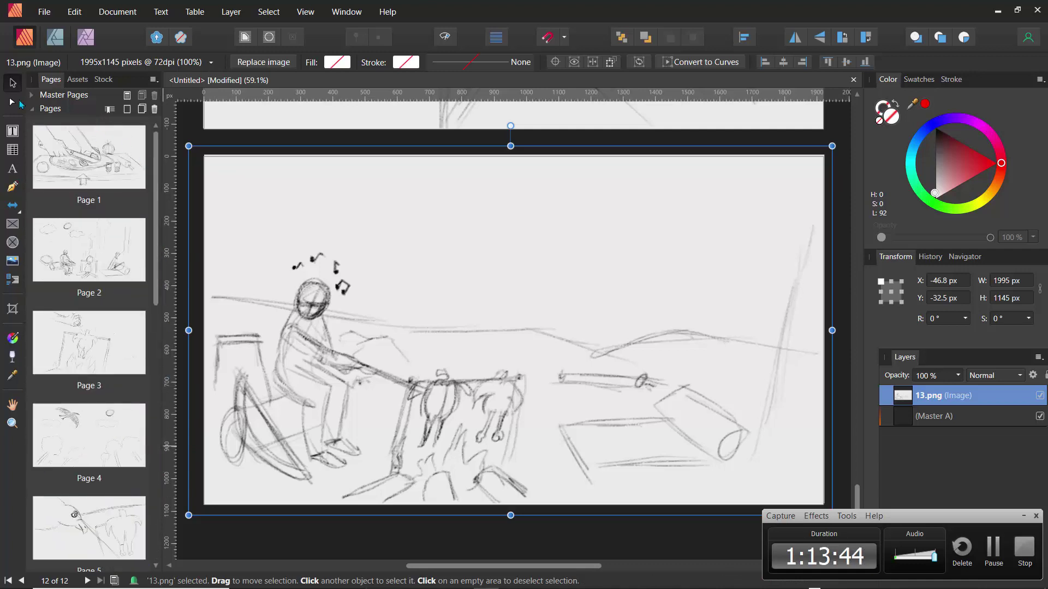
pyautogui.click(44, 12)
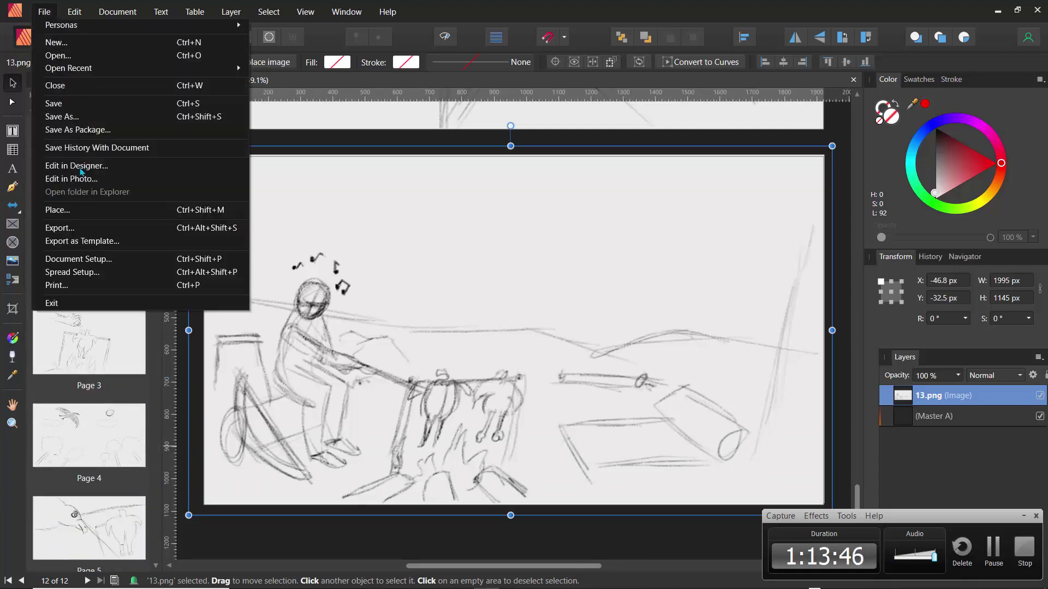
pyautogui.click(81, 228)
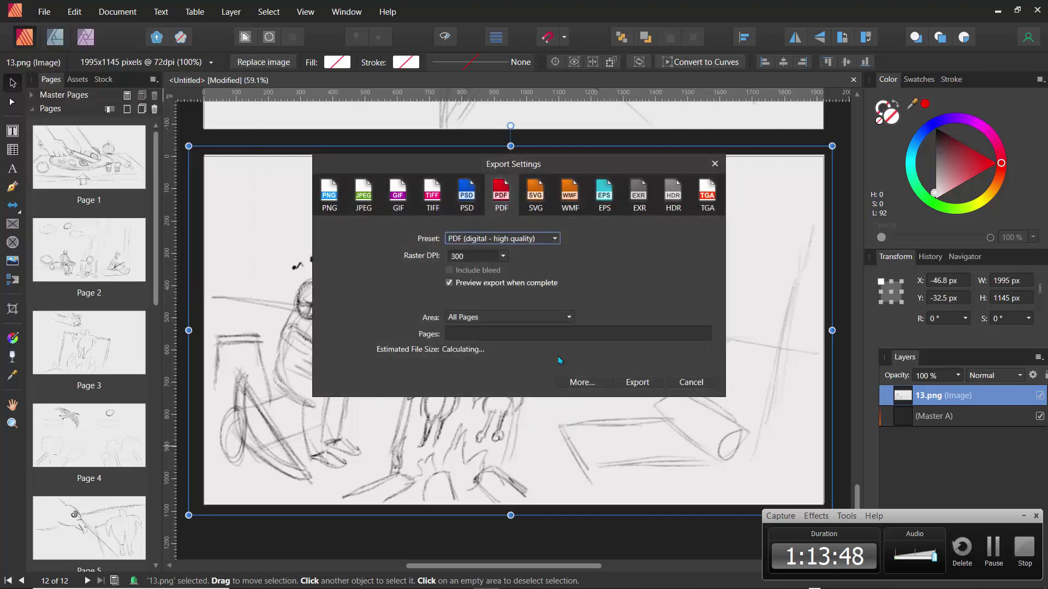
pyautogui.click(502, 256)
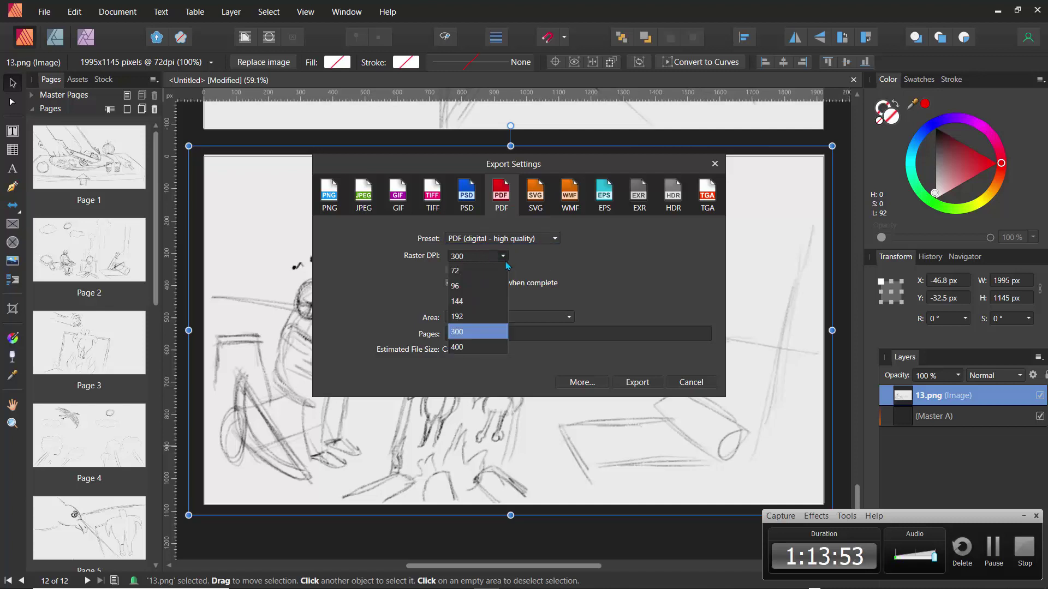
pyautogui.click(468, 347)
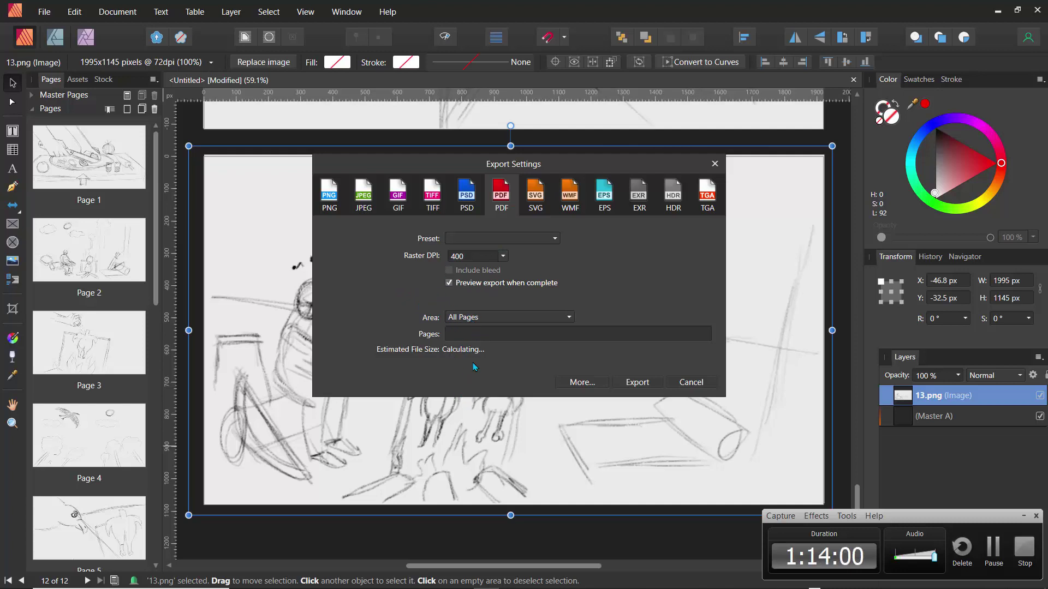
pyautogui.click(636, 383)
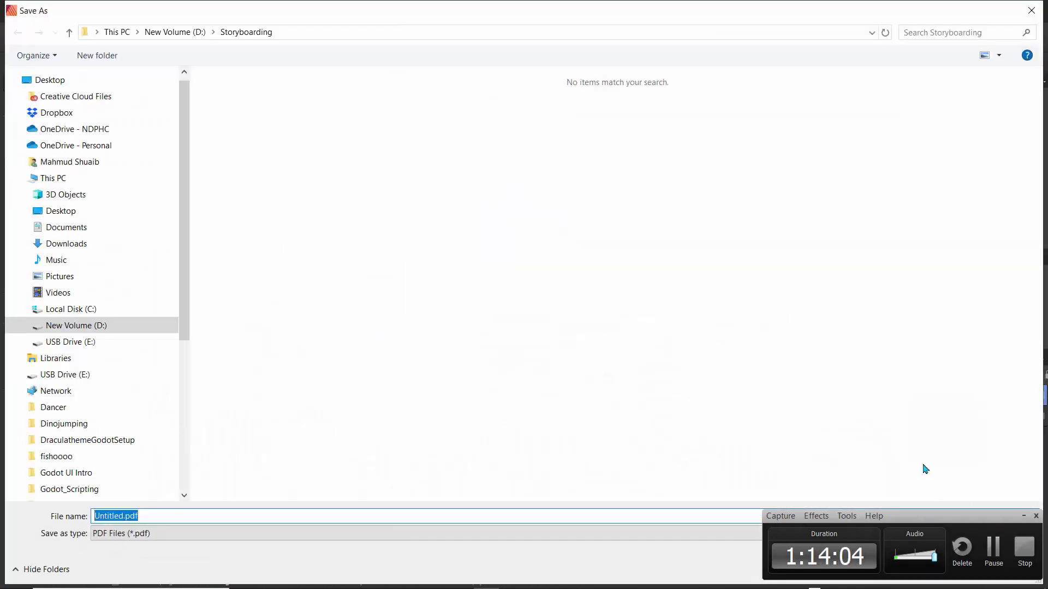
# - Save the PDF in Storyboarding as the student's name plus '_assignment_01'
pyautogui.click(1023, 515)
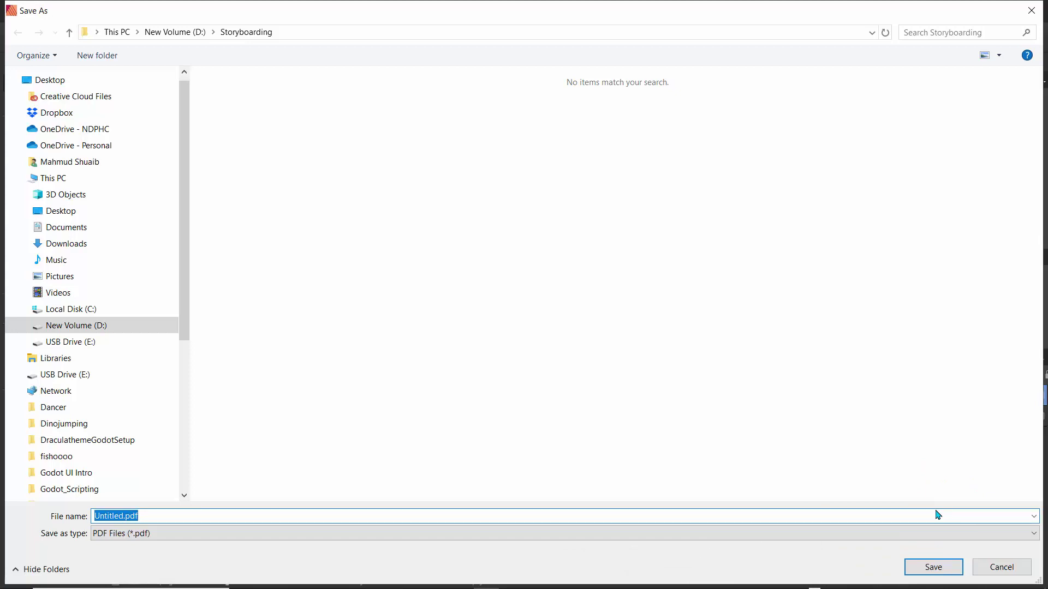
pyautogui.write('Assi')
pyautogui.press('BackSpace')
pyautogui.press('BackSpace')
pyautogui.press('BackSpace')
pyautogui.press('BackSpace')
pyautogui.write('mahmus_assignme')
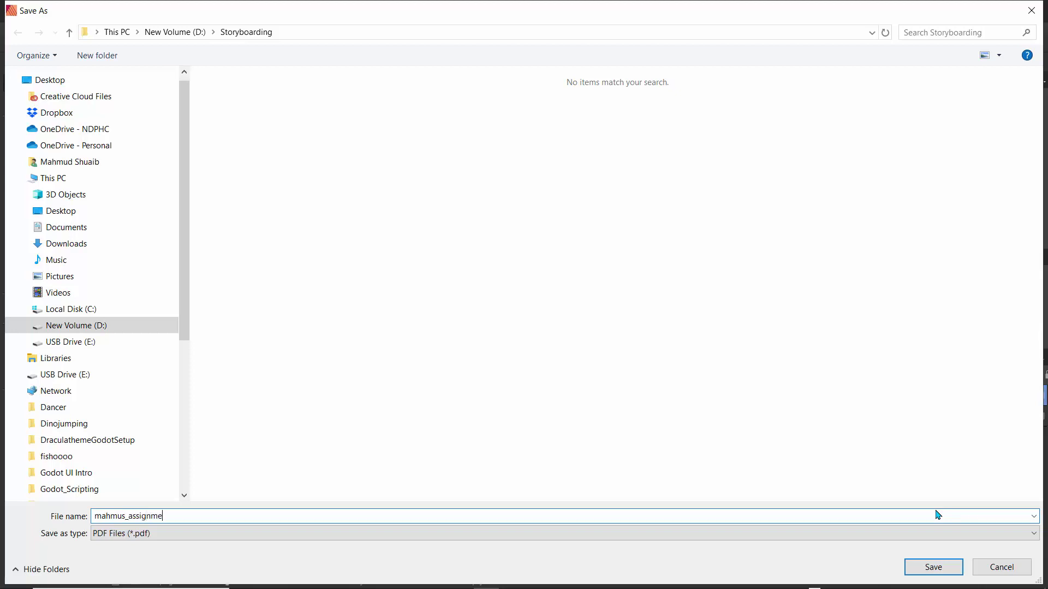
pyautogui.write('nt_01')
pyautogui.click(919, 570)
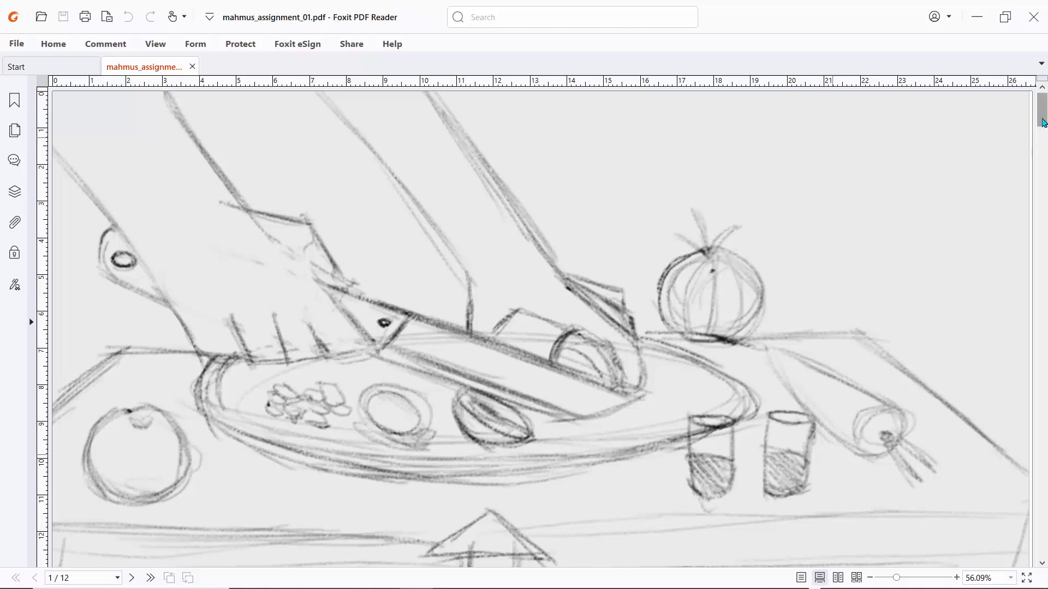
# - Scroll through all 12 pages of the PDF in Foxit, then minimize the reader
pyautogui.moveTo(1042, 122)
pyautogui.mouseDown()
pyautogui.moveTo(1008, 415)
pyautogui.moveTo(1024, 510)
pyautogui.moveTo(1038, 483)
pyautogui.moveTo(1043, 541)
pyautogui.mouseUp()
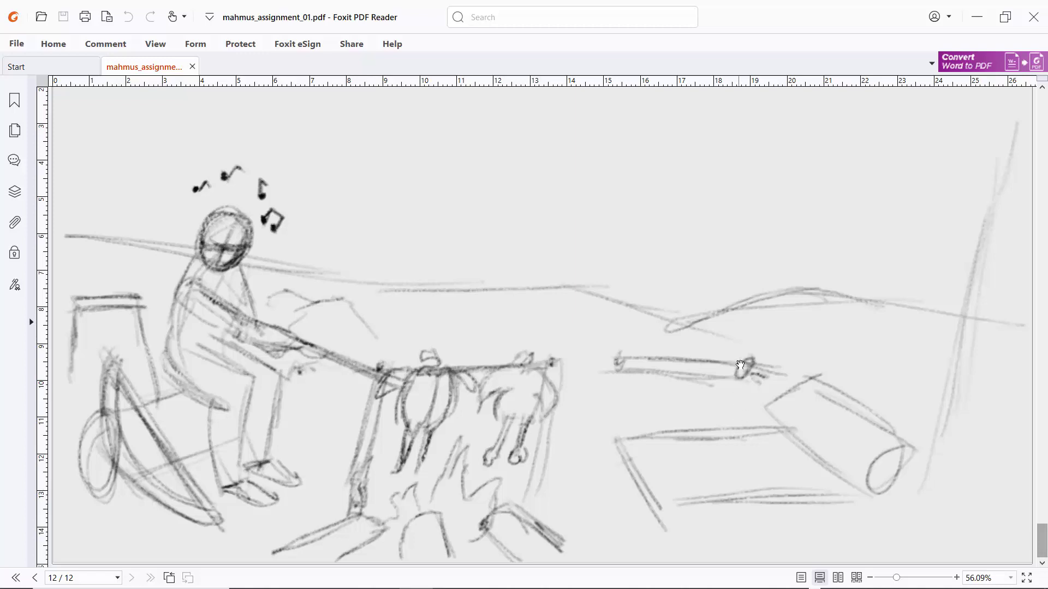
pyautogui.click(987, 18)
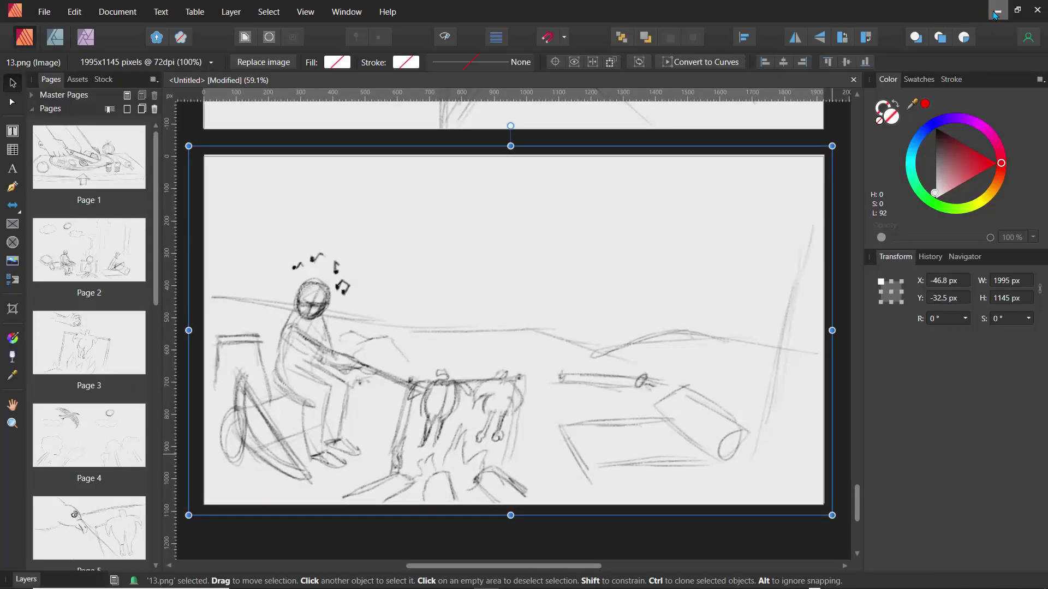
# - Type 'Assighnment o1 submission' into the assignment answer editor
pyautogui.click(997, 12)
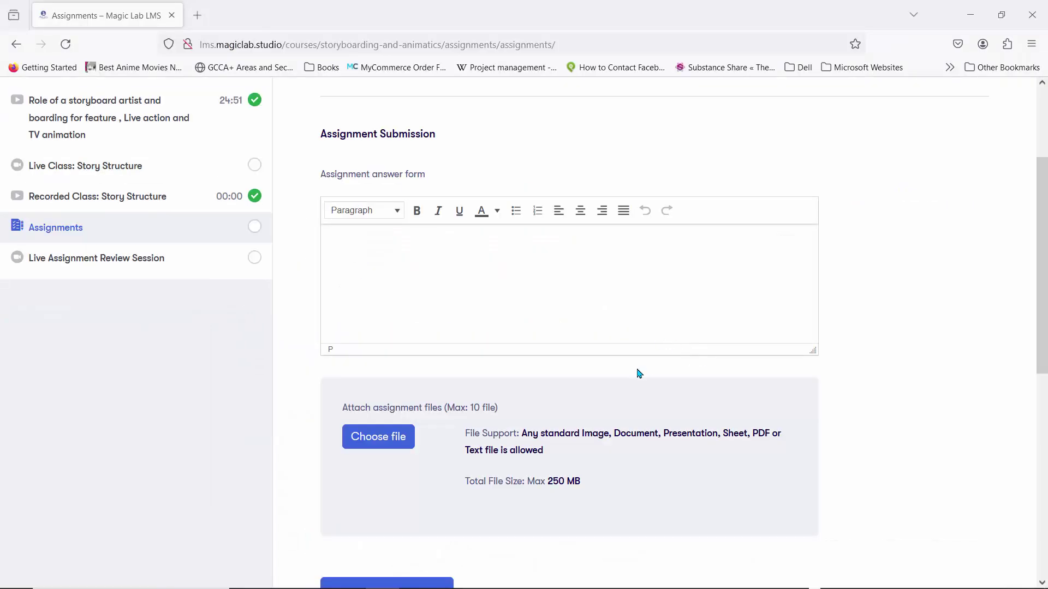
pyautogui.click(402, 253)
pyautogui.write('Assi')
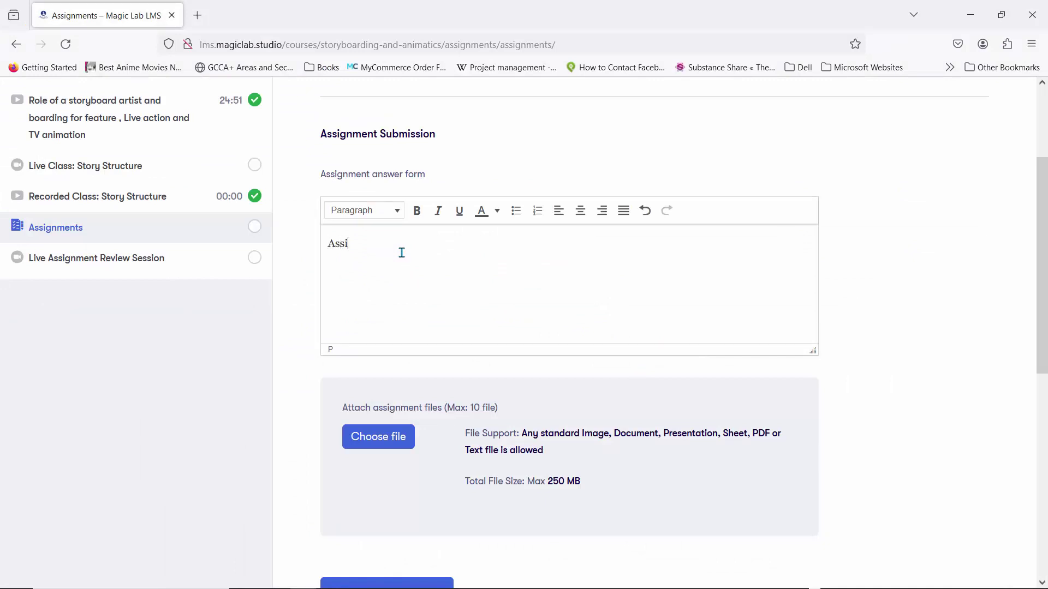
pyautogui.write('ghnment o1 sub')
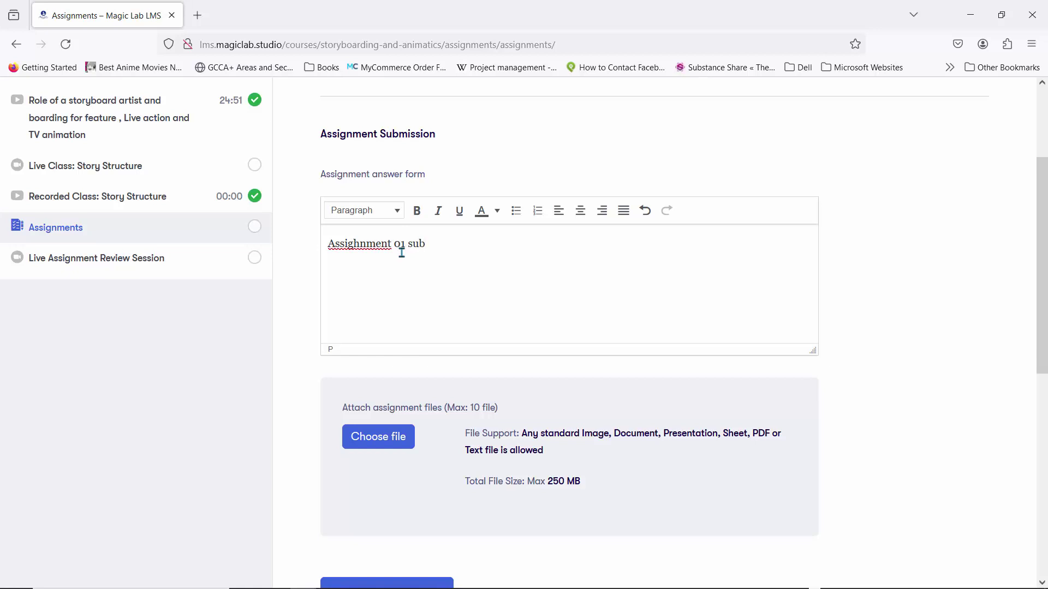
pyautogui.write('mission')
# - Correct the misspelling to 'Assignment' using the right-click spelling suggestion
pyautogui.click(352, 244)
pyautogui.moveTo(351, 261); pyautogui.dragTo(365, 261)
pyautogui.press('BackSpace')
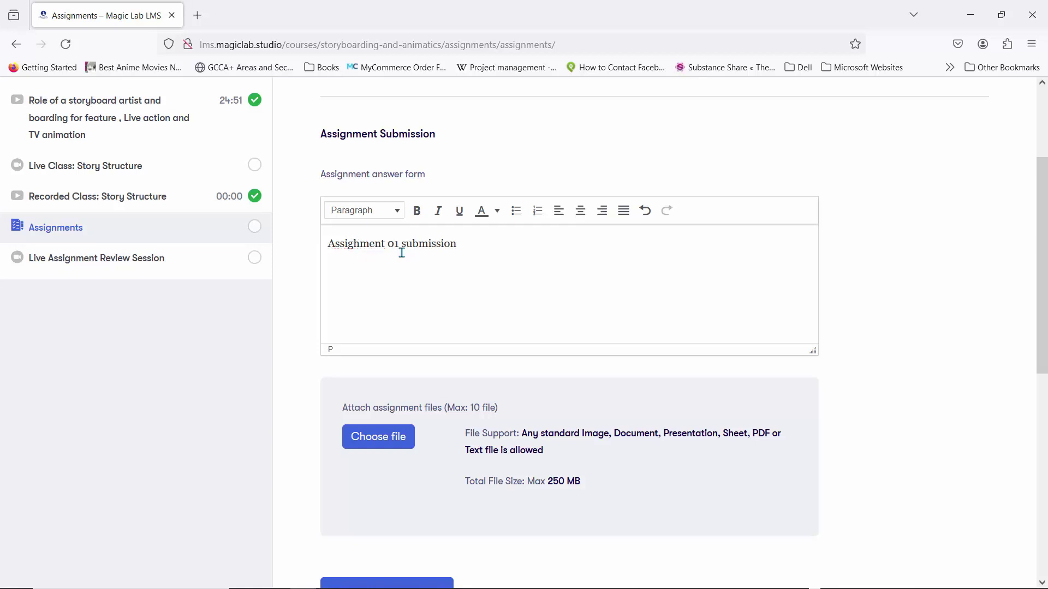
pyautogui.click(457, 245)
pyautogui.click(370, 244)
pyautogui.rightClick(352, 246)
pyautogui.click(400, 260)
# - Add 'regards' on a new line below the note
pyautogui.click(457, 246)
pyautogui.press('Return')
pyautogui.write('regards')
# - Attach the storyboard PDF from D:\Storyboarding and submit the assignment
pyautogui.click(389, 445)
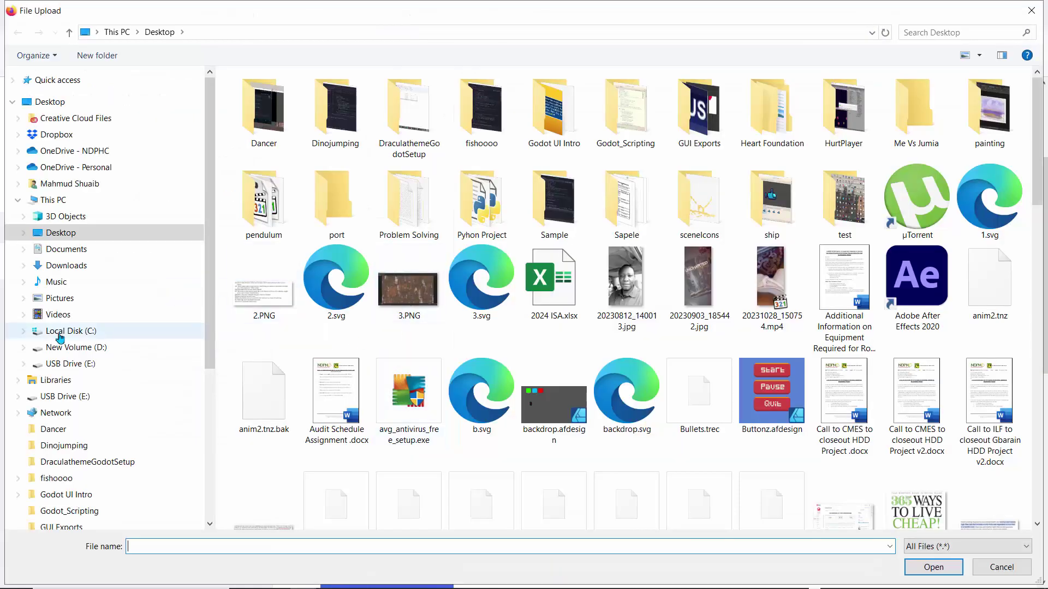
pyautogui.click(68, 349)
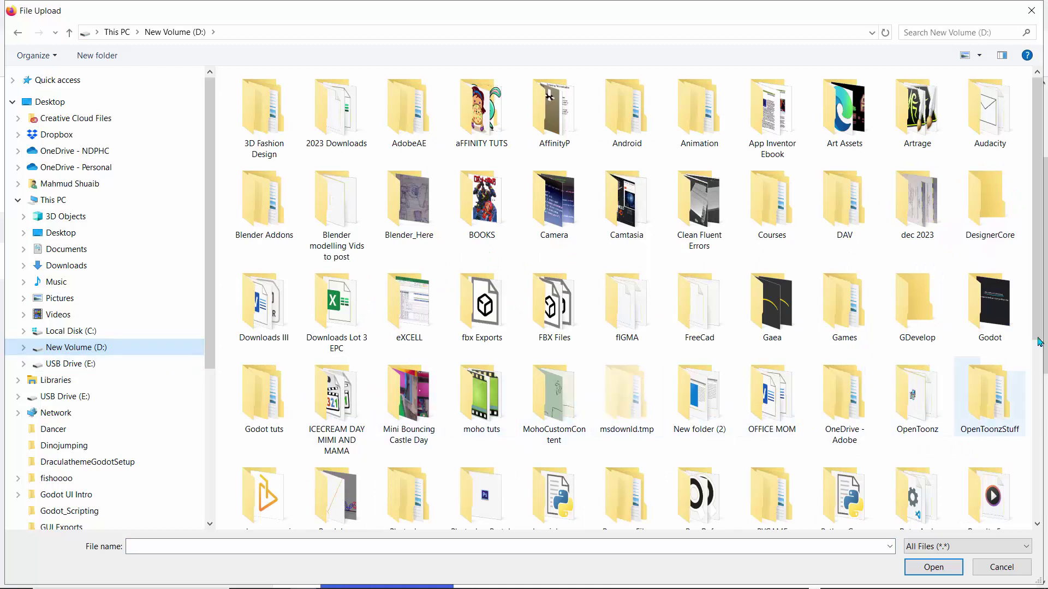
pyautogui.scroll(-3, 1031, 382)
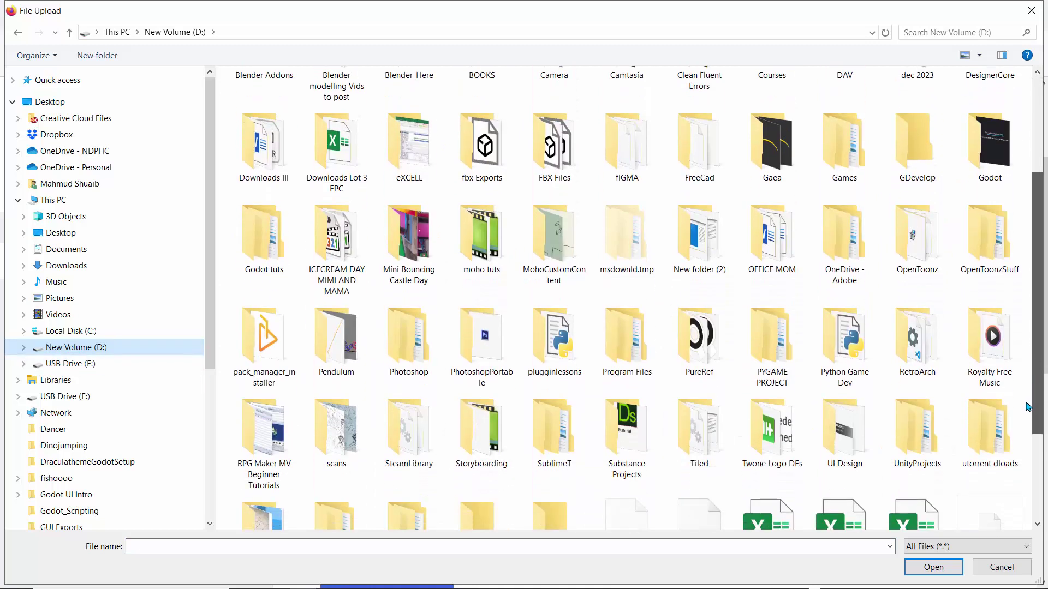
pyautogui.scroll(-1, 1028, 407)
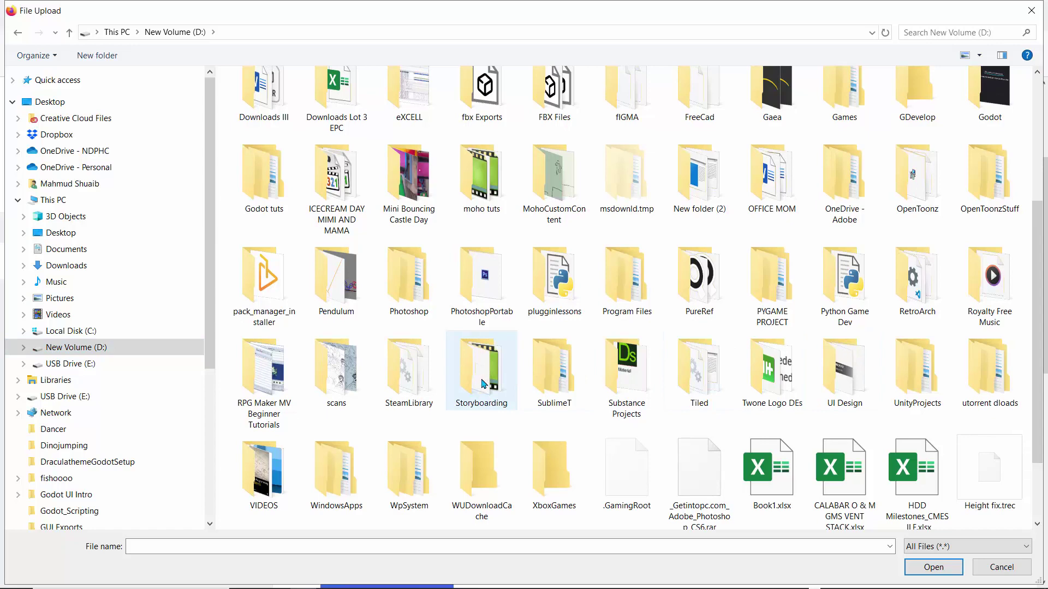
pyautogui.doubleClick(481, 383)
pyautogui.click(562, 201)
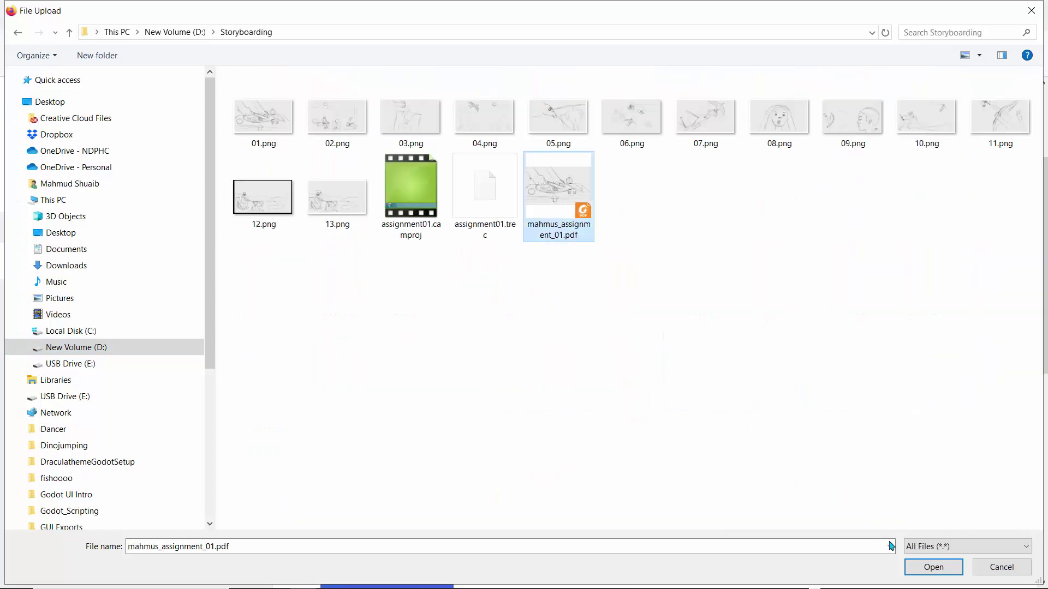
pyautogui.click(931, 568)
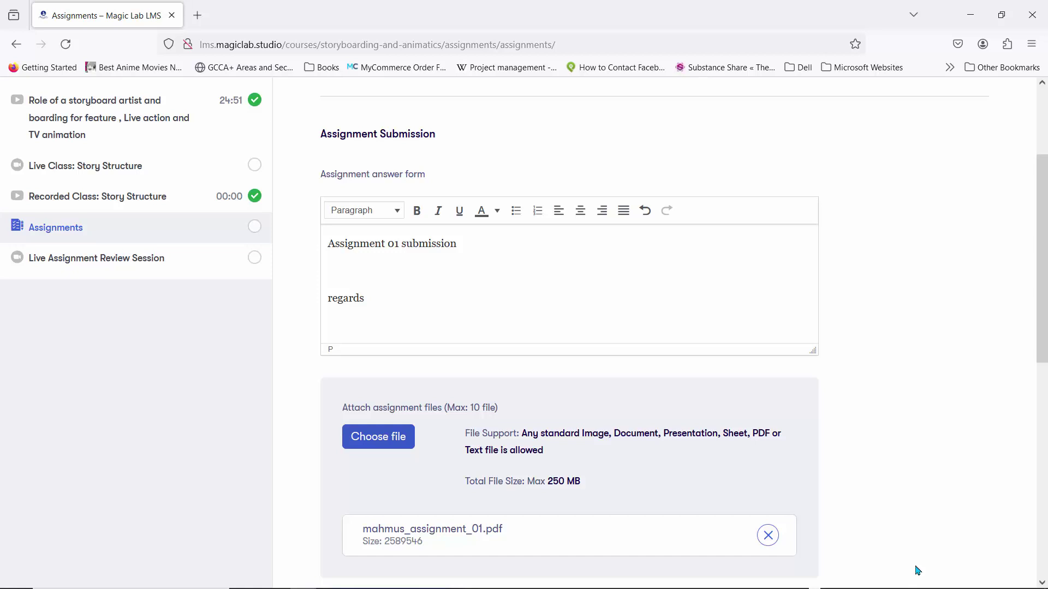
pyautogui.scroll(-4, 917, 571)
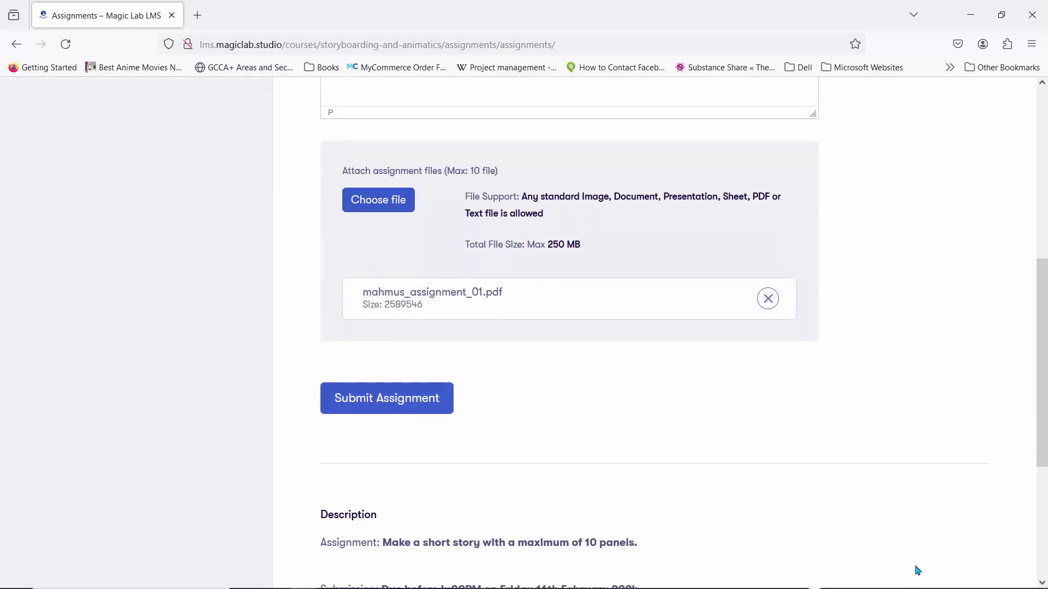
pyautogui.press('Return')
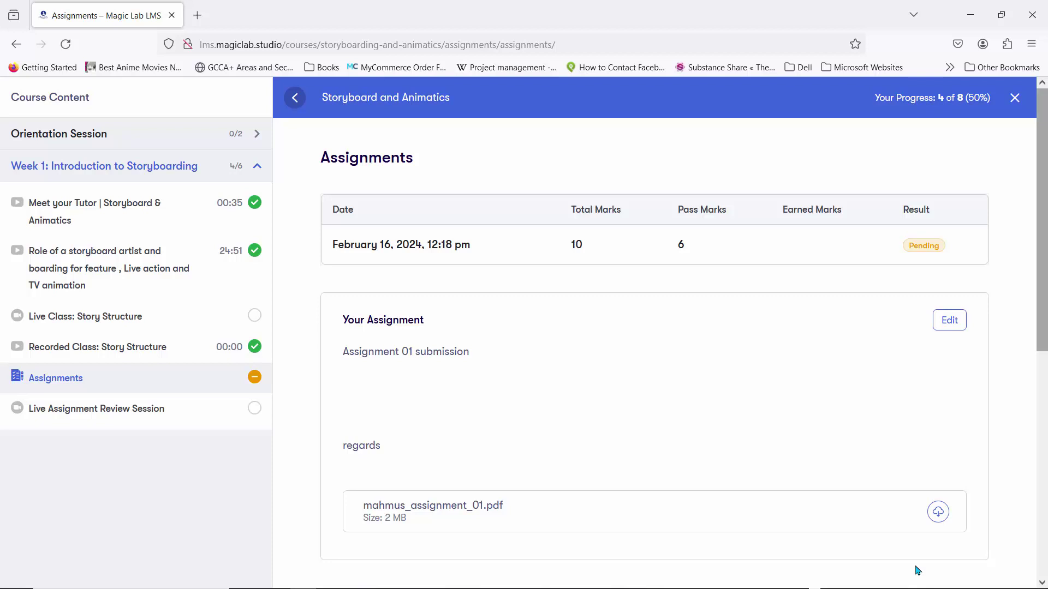
# - Continue on to the next lesson in Magic Lab LMS
pyautogui.scroll(-5, 917, 570)
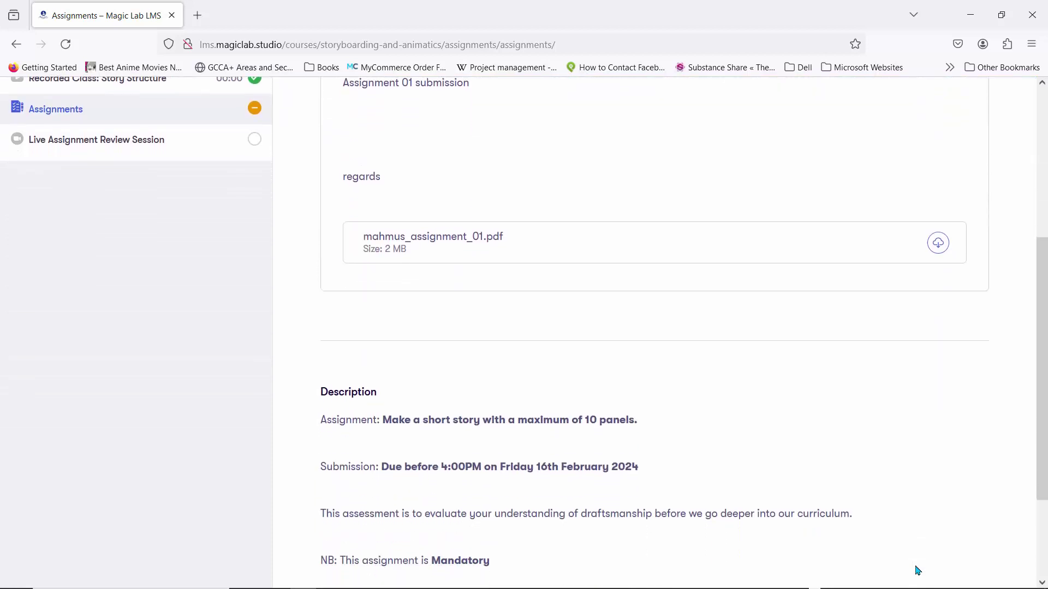
pyautogui.press('Tab')
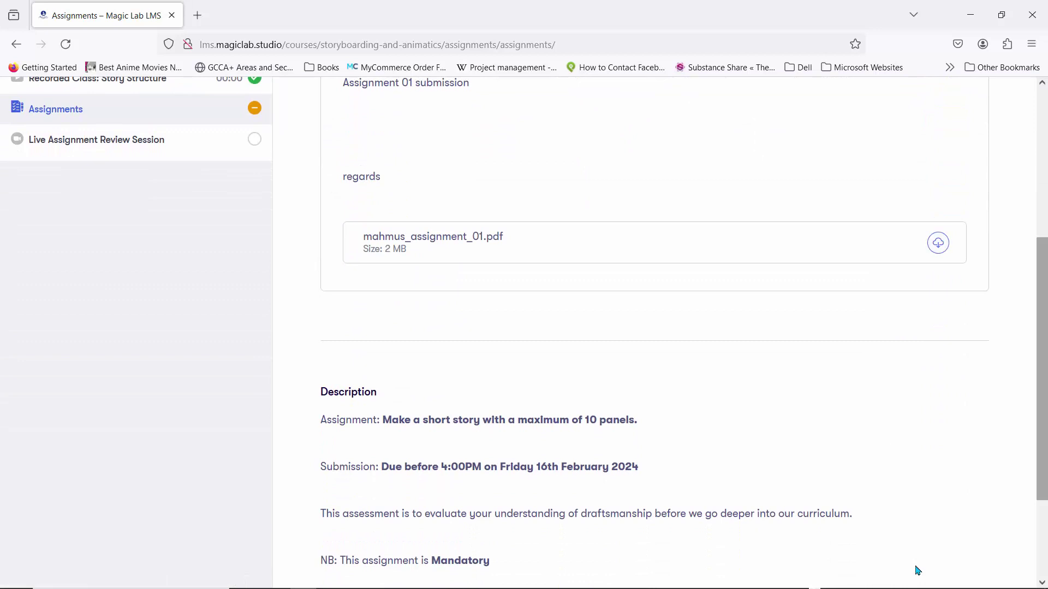
pyautogui.scroll(-3, 917, 570)
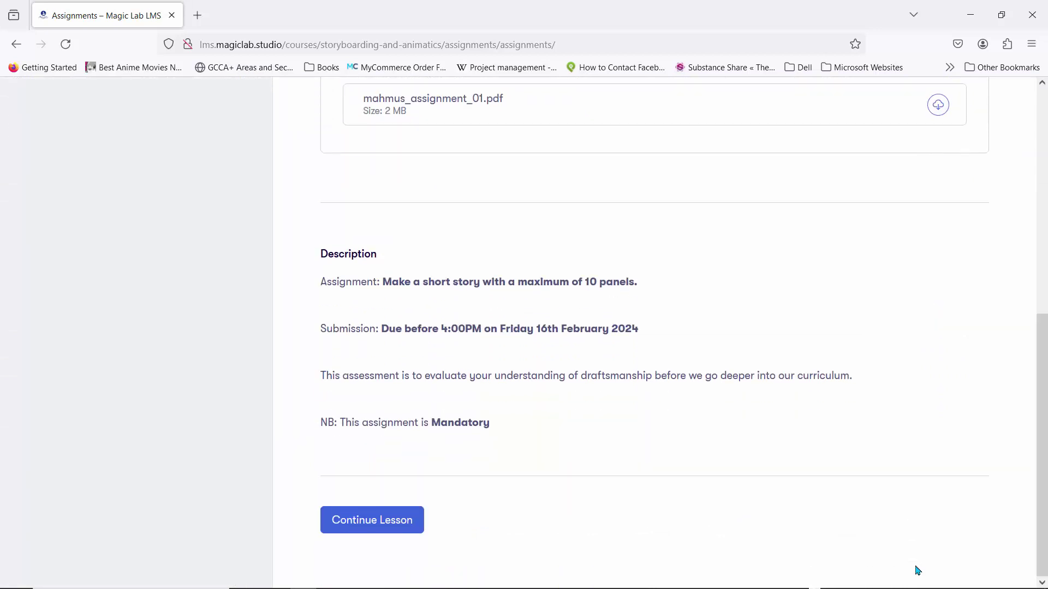
pyautogui.press('Tab')
pyautogui.press('Return')
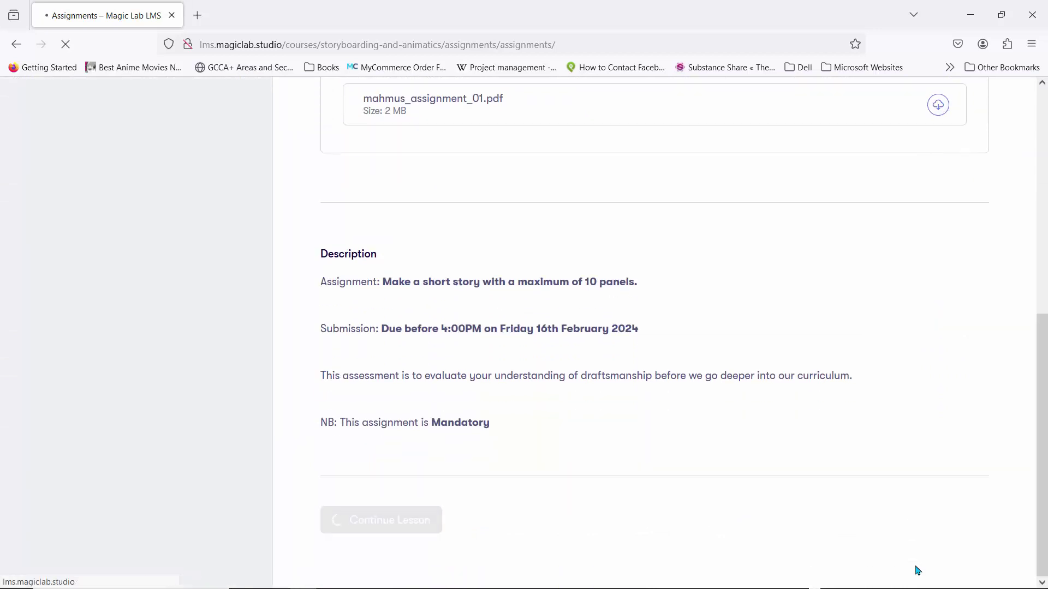